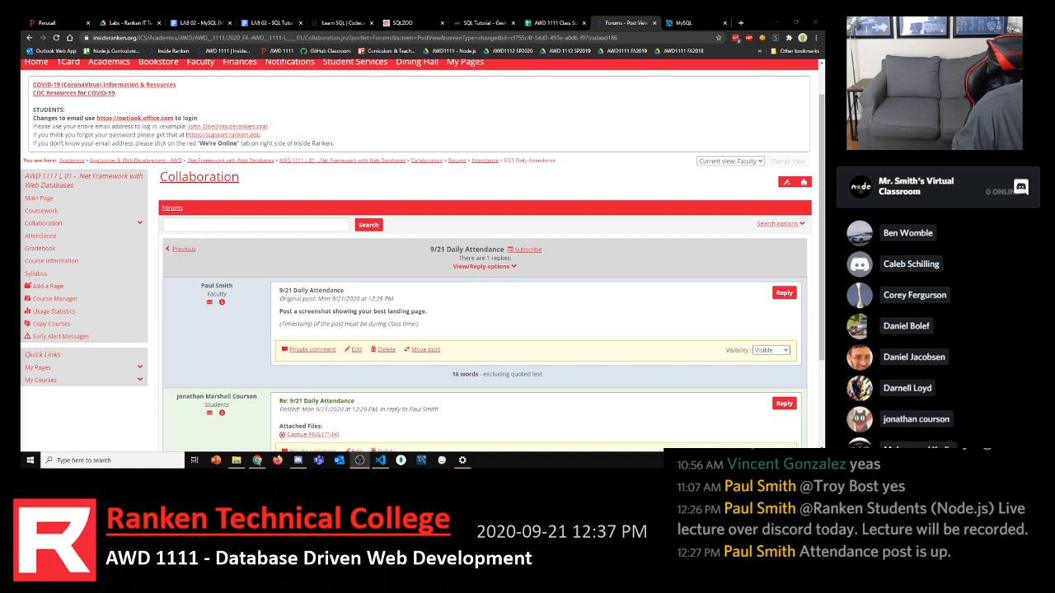
# Check the speaker volume and the system sound options
pyautogui.click(765, 460)
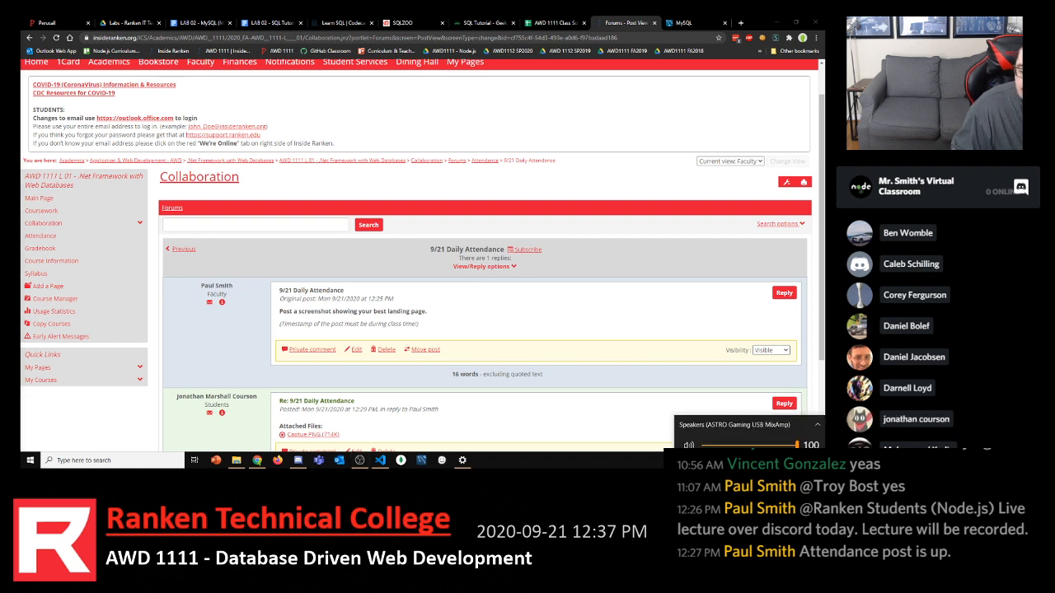
pyautogui.rightClick(765, 460)
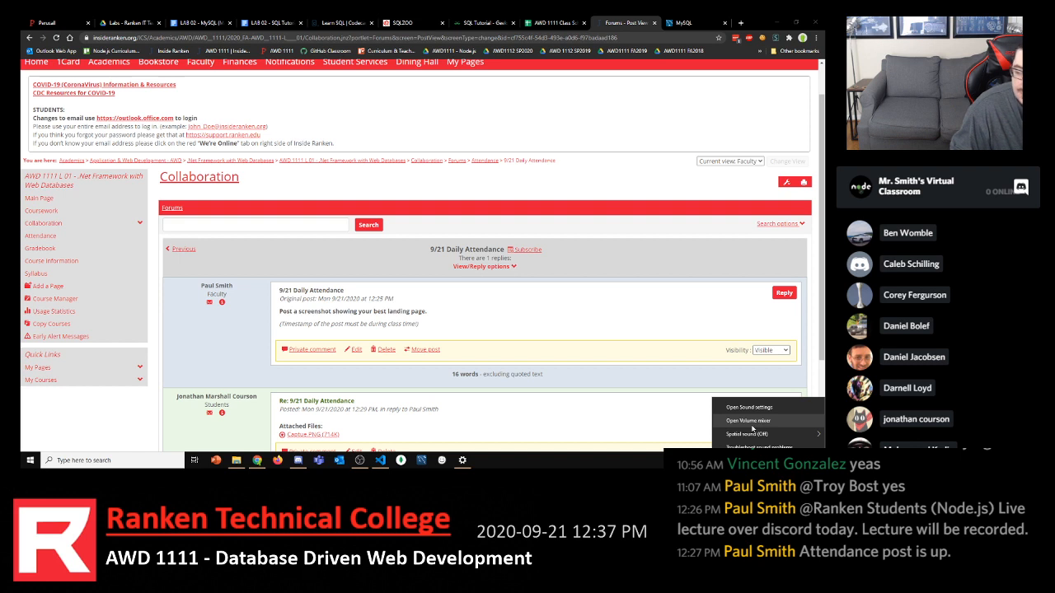
pyautogui.click(624, 419)
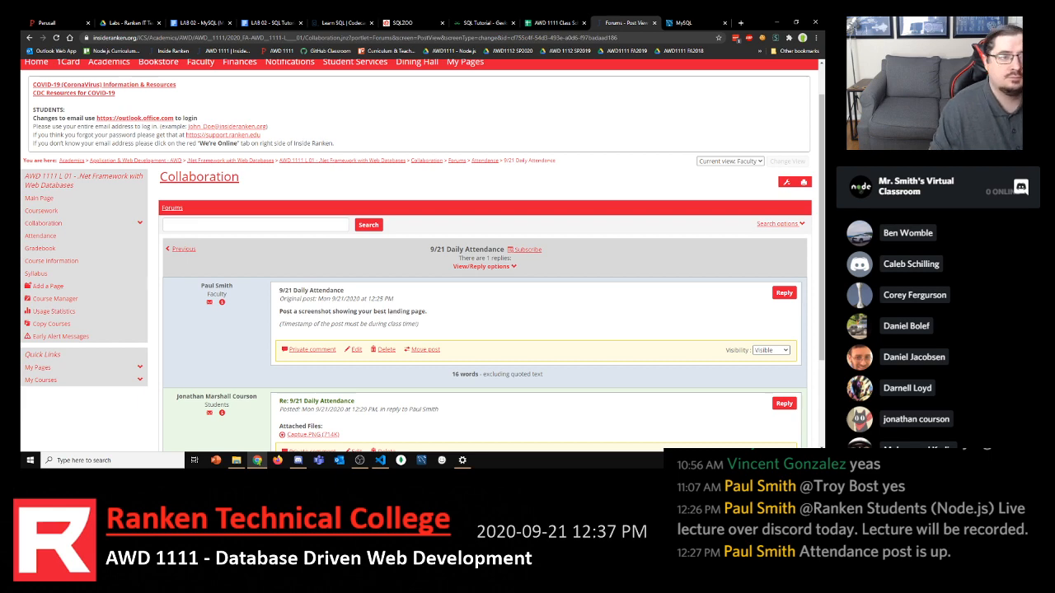
# Reload the 9/21 Daily Attendance thread and move its browser tab to the first position
pyautogui.click(57, 39)
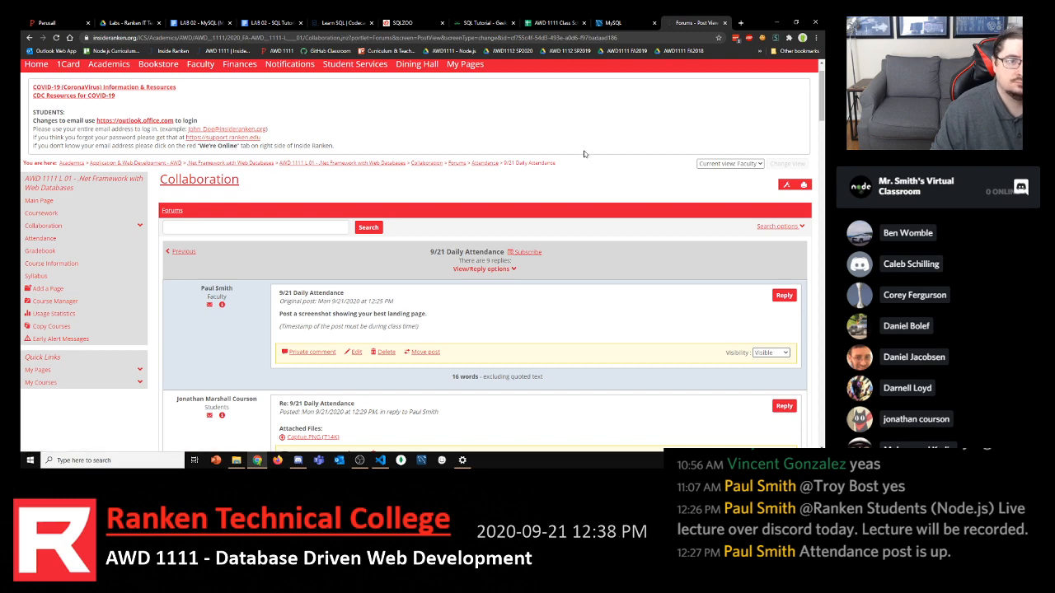
pyautogui.scroll(-3, 583, 154)
pyautogui.scroll(-7, 583, 154)
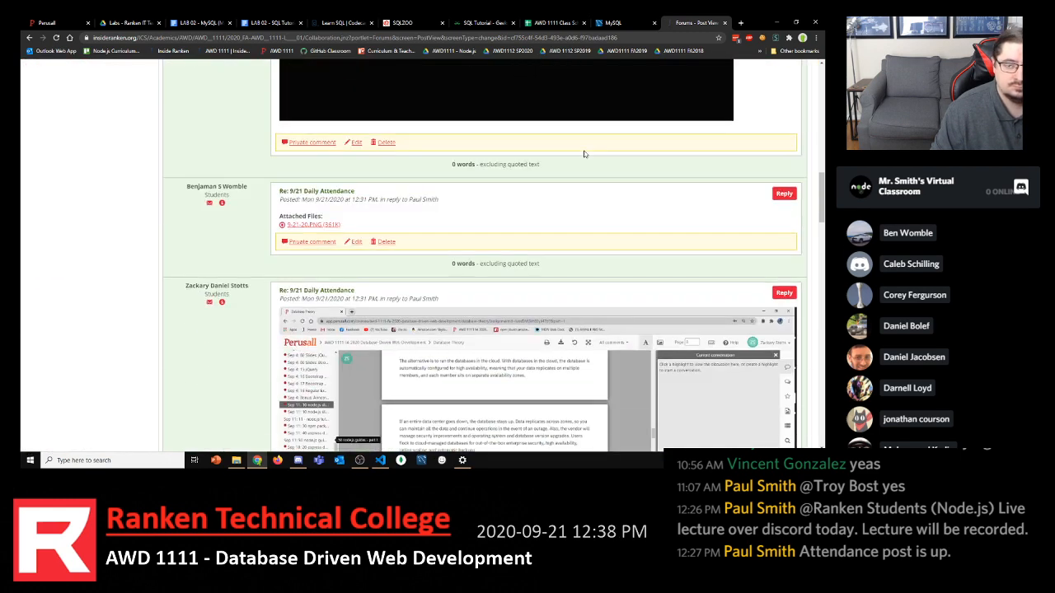
pyautogui.moveTo(697, 18); pyautogui.dragTo(54, 20)
# Review the students' replies in the 9/21 Daily Attendance thread and return to the original post
pyautogui.scroll(-6, 125, 196)
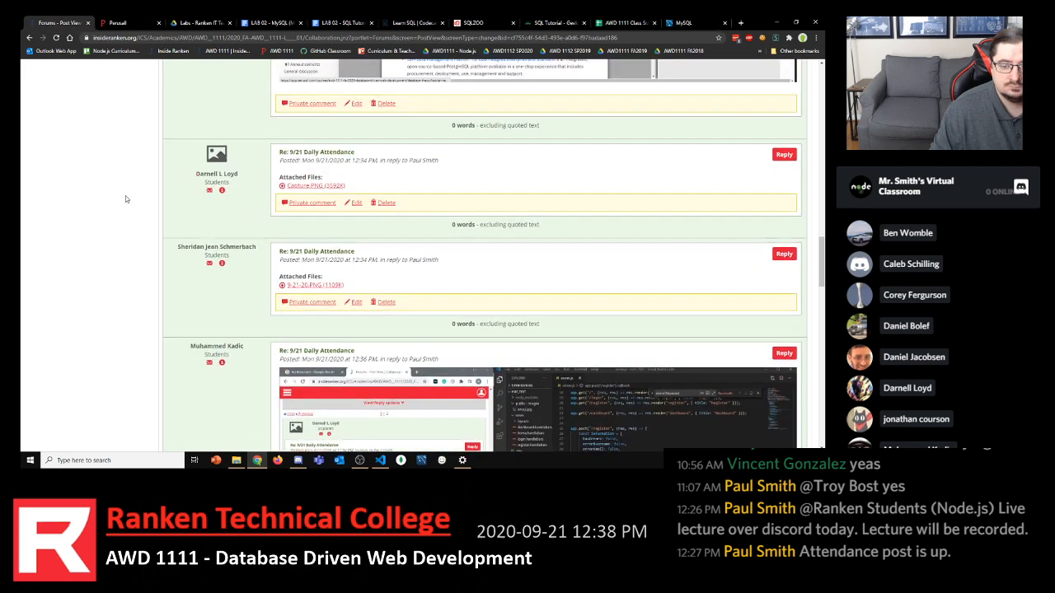
pyautogui.scroll(3, 125, 196)
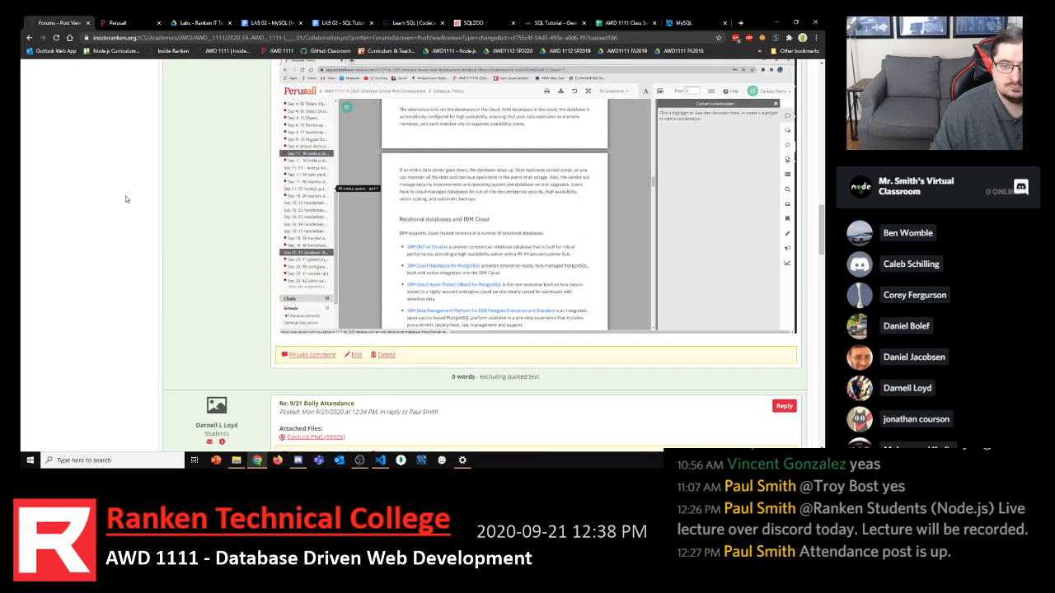
pyautogui.scroll(-10, 127, 198)
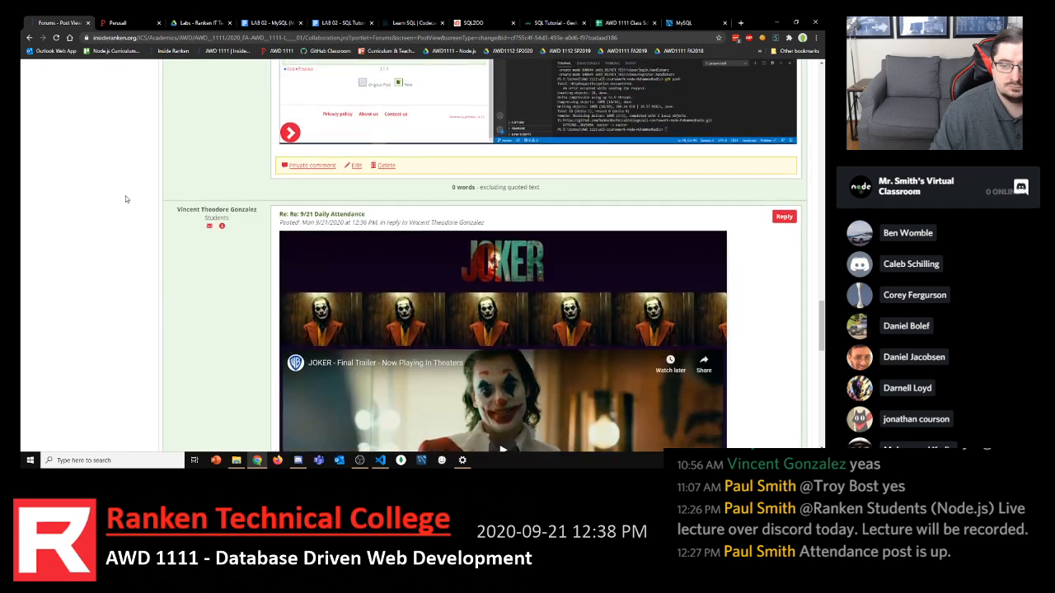
pyautogui.scroll(-7, 126, 198)
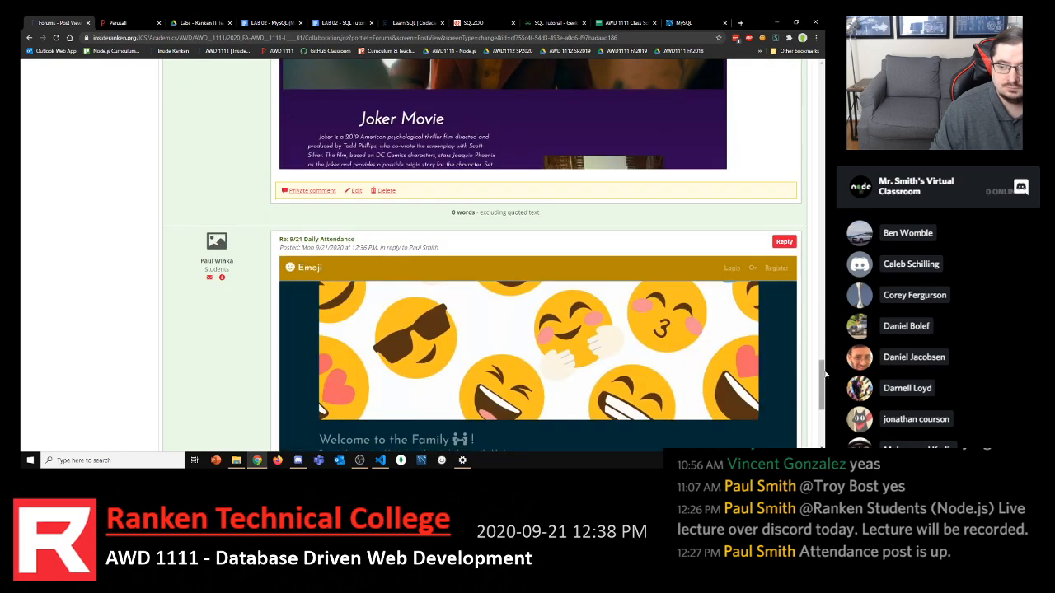
pyautogui.moveTo(824, 375); pyautogui.dragTo(824, 84)
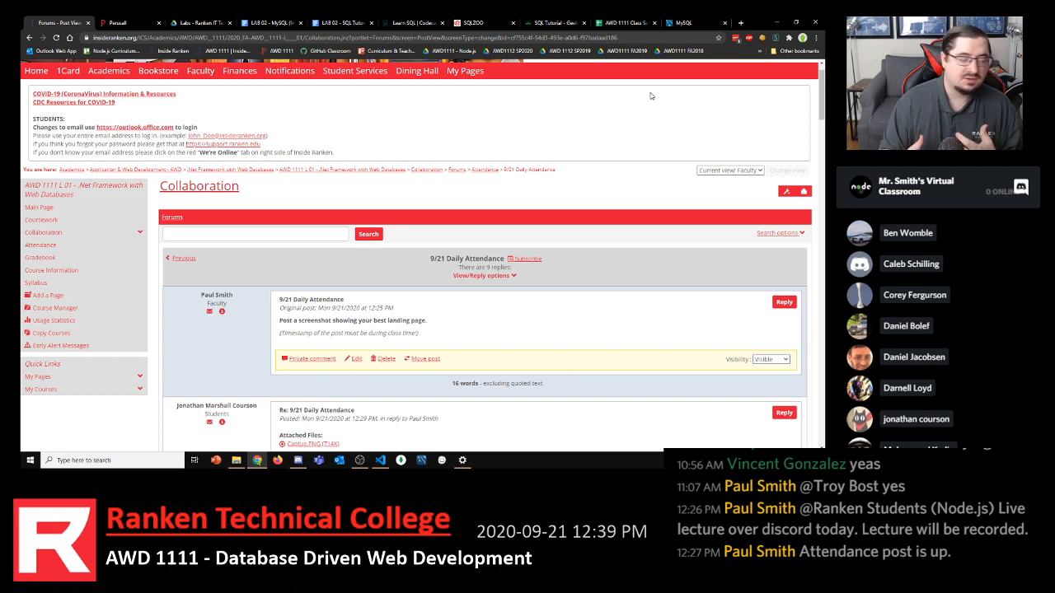
pyautogui.click(684, 26)
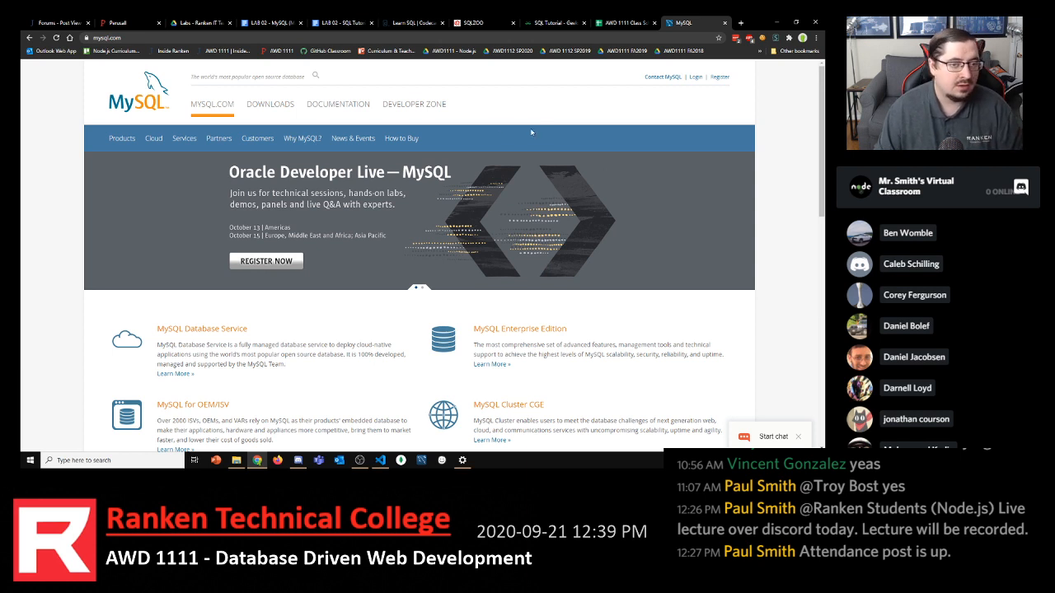
pyautogui.click(161, 37)
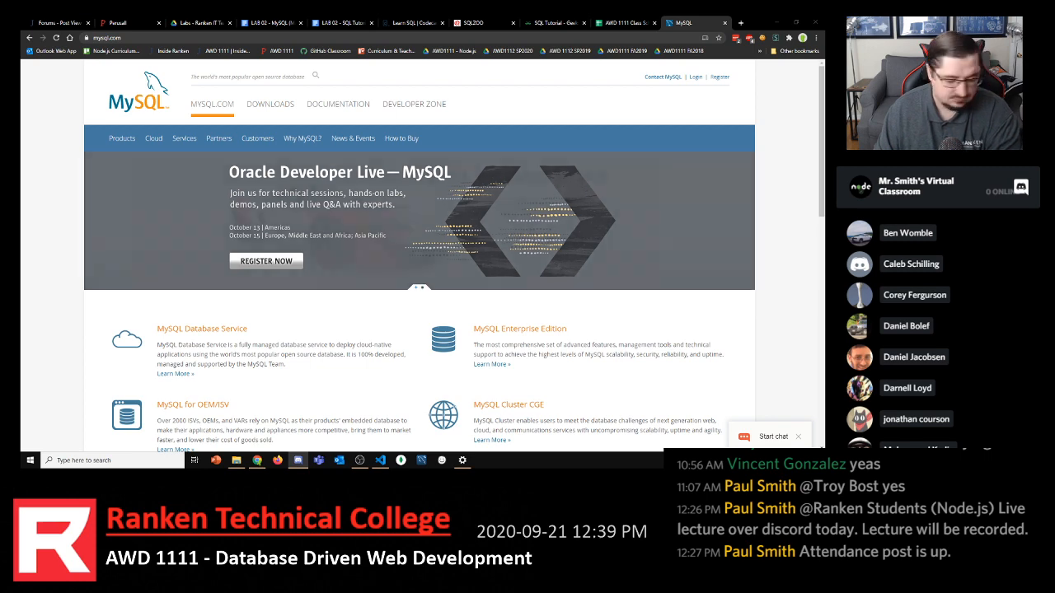
pyautogui.write('https://www.mysql.com/')
pyautogui.press('Return')
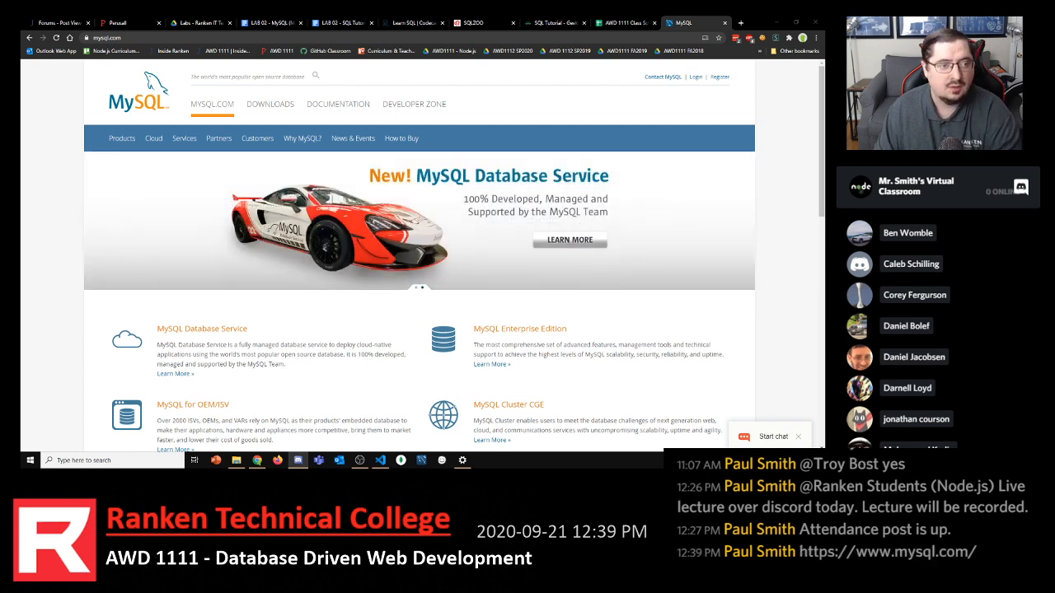
# Open the MySQL Installer for Windows page from the MySQL Community (GPL) downloads
pyautogui.click(264, 109)
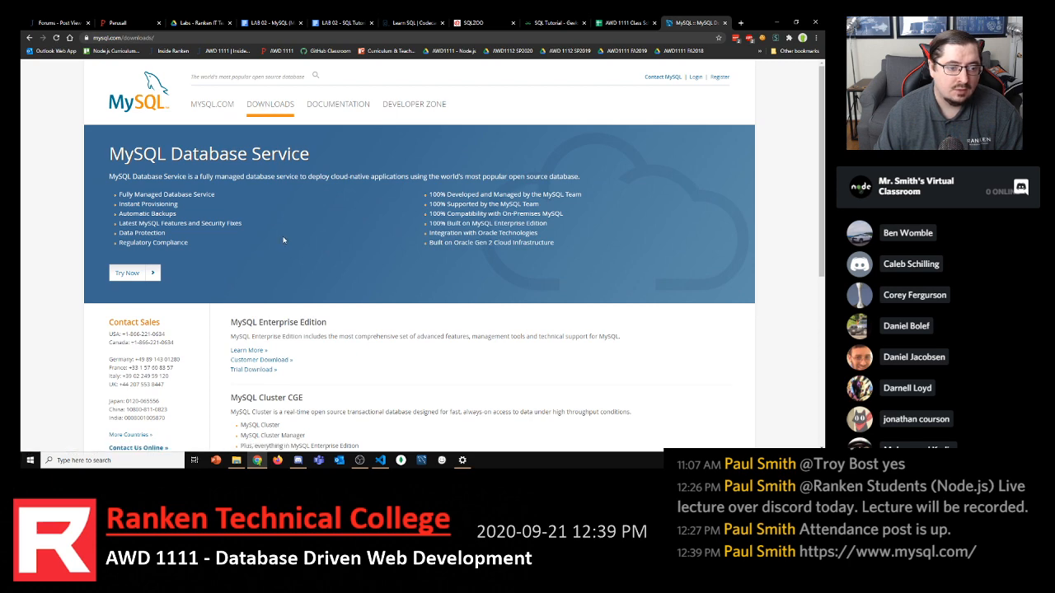
pyautogui.scroll(-1, 264, 276)
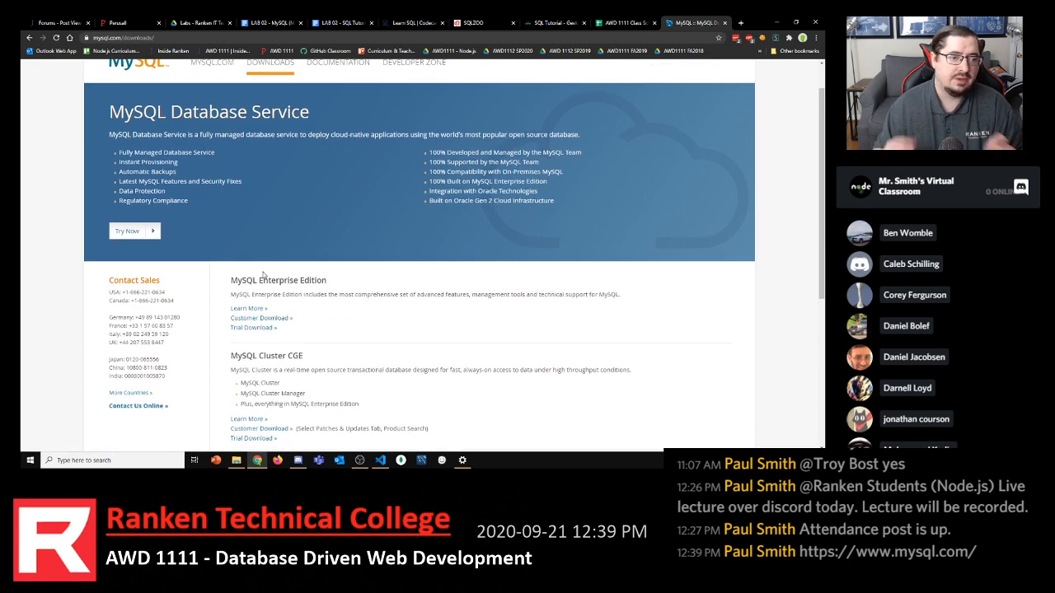
pyautogui.scroll(1, 264, 275)
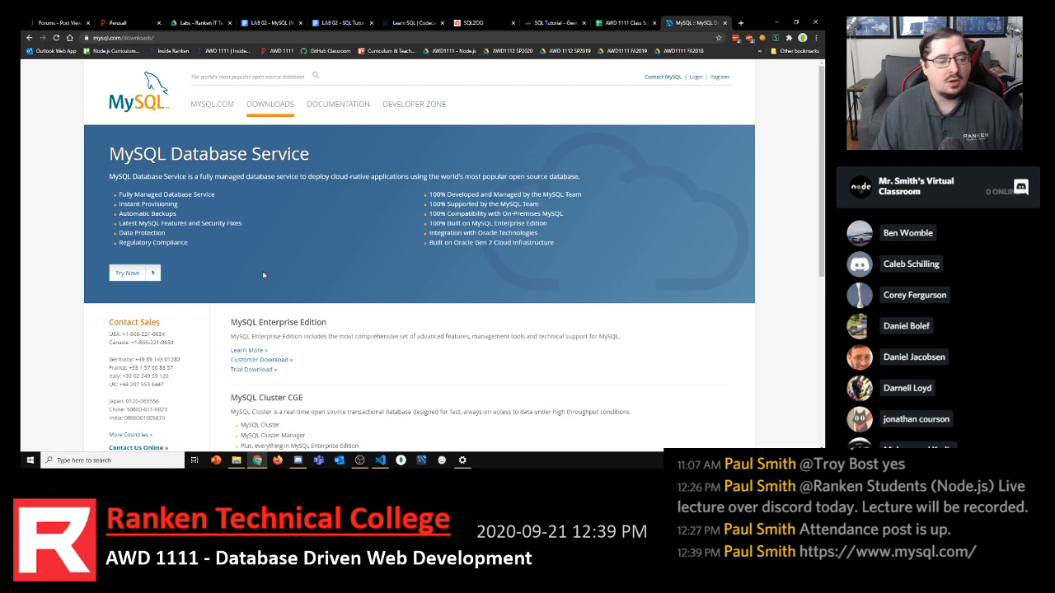
pyautogui.scroll(-2, 313, 282)
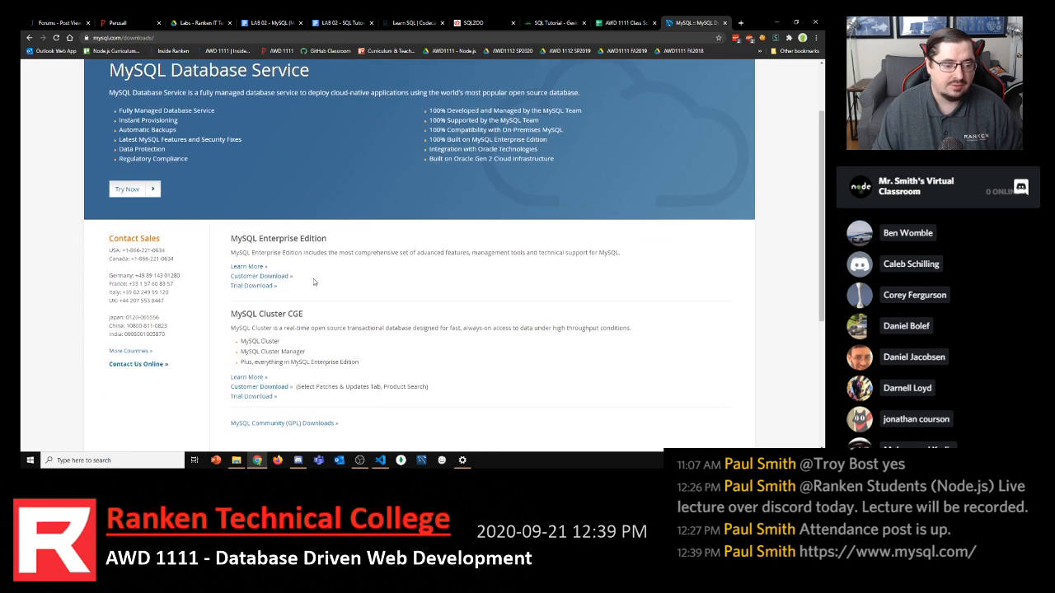
pyautogui.scroll(-3, 313, 282)
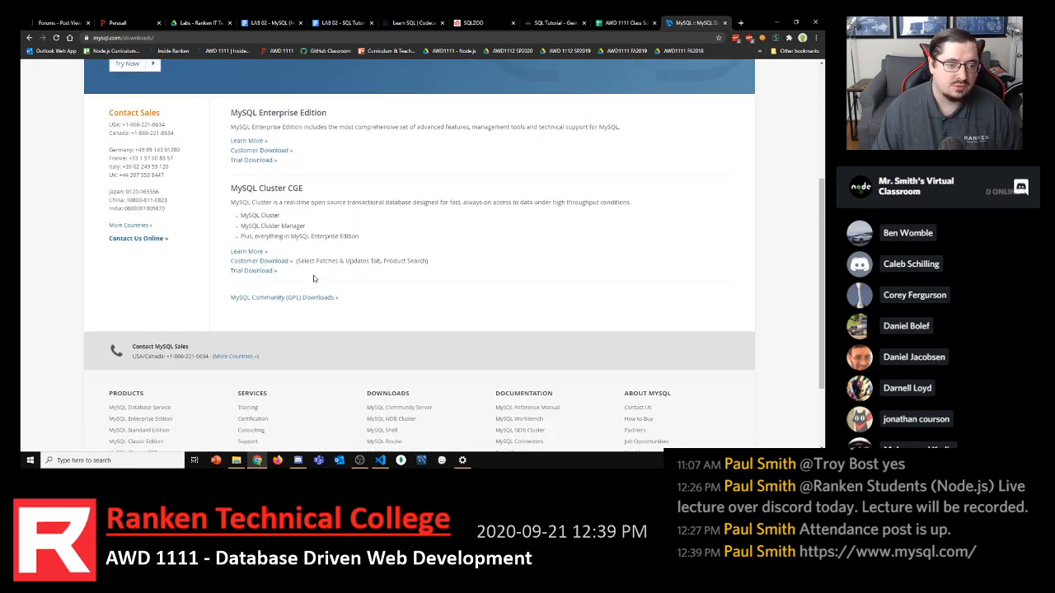
pyautogui.click(278, 302)
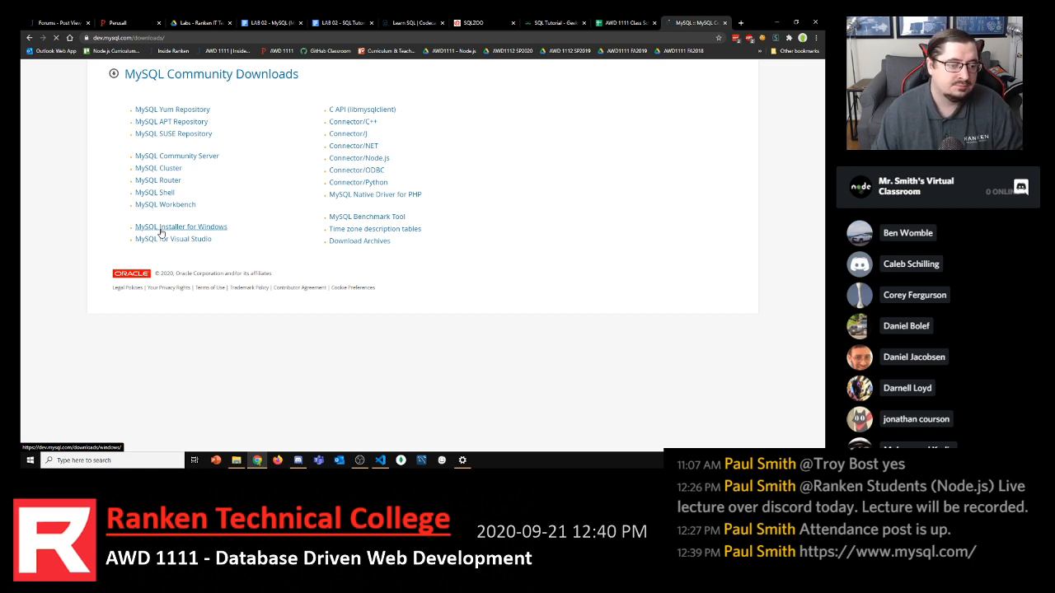
pyautogui.click(160, 234)
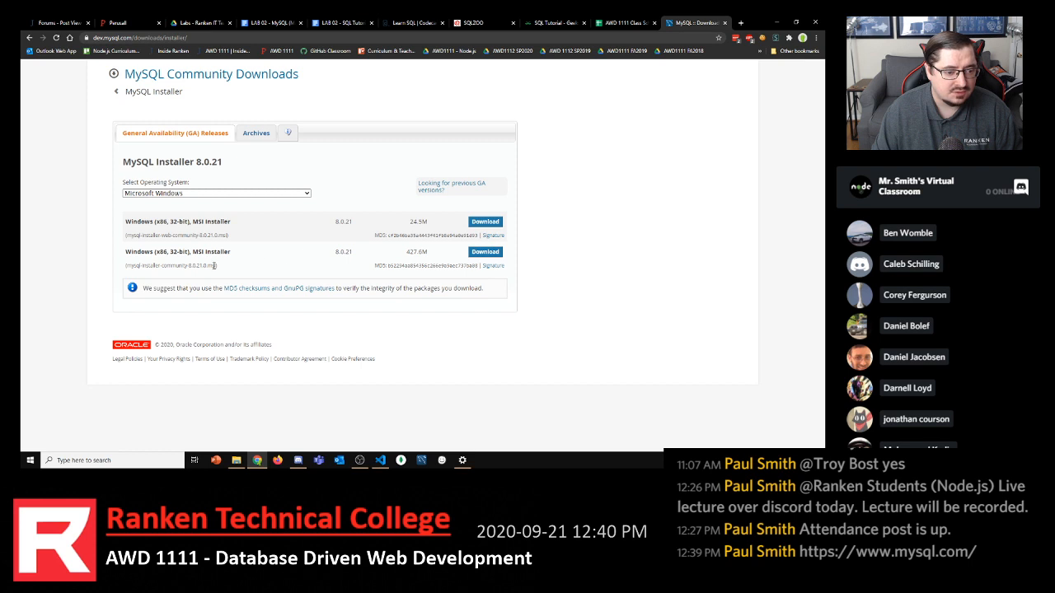
# Download the 24.5M MySQL web-community installer for Windows without logging in and return to the installer page to compare the full installer's size
pyautogui.moveTo(215, 265); pyautogui.dragTo(211, 238)
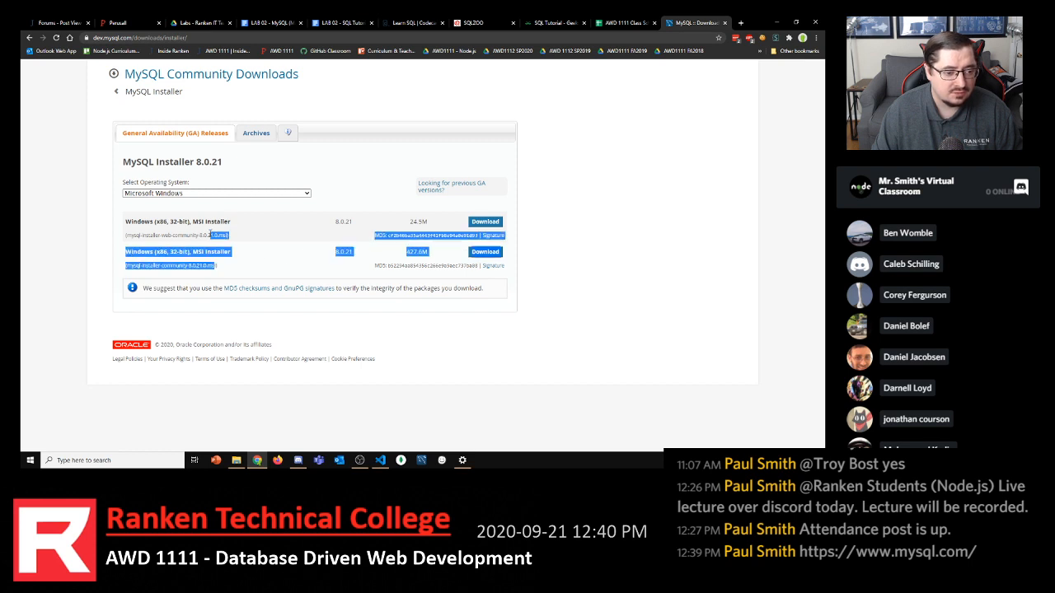
pyautogui.click(206, 241)
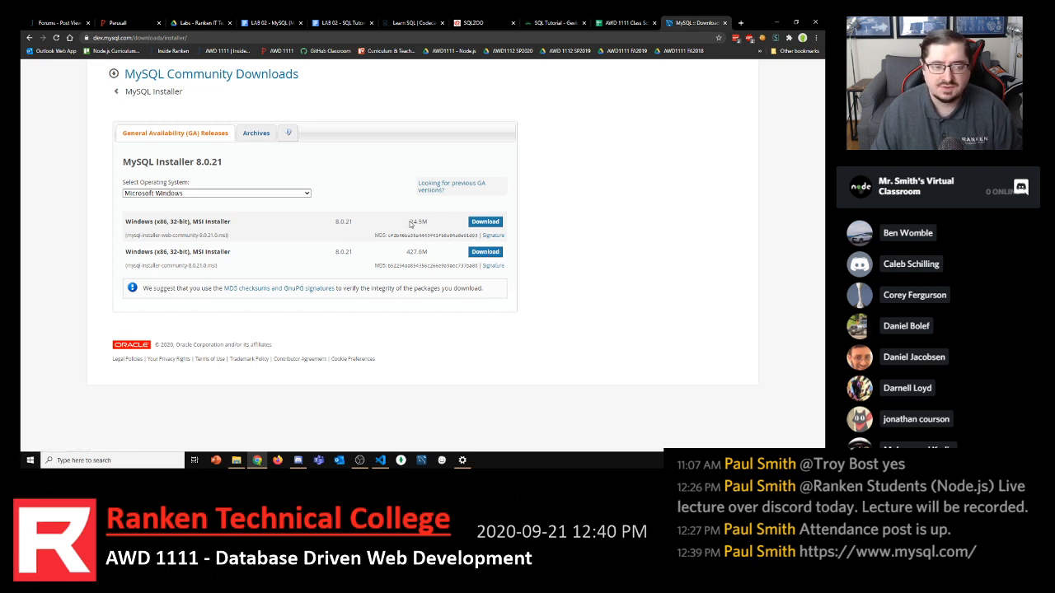
pyautogui.moveTo(412, 222); pyautogui.dragTo(442, 226)
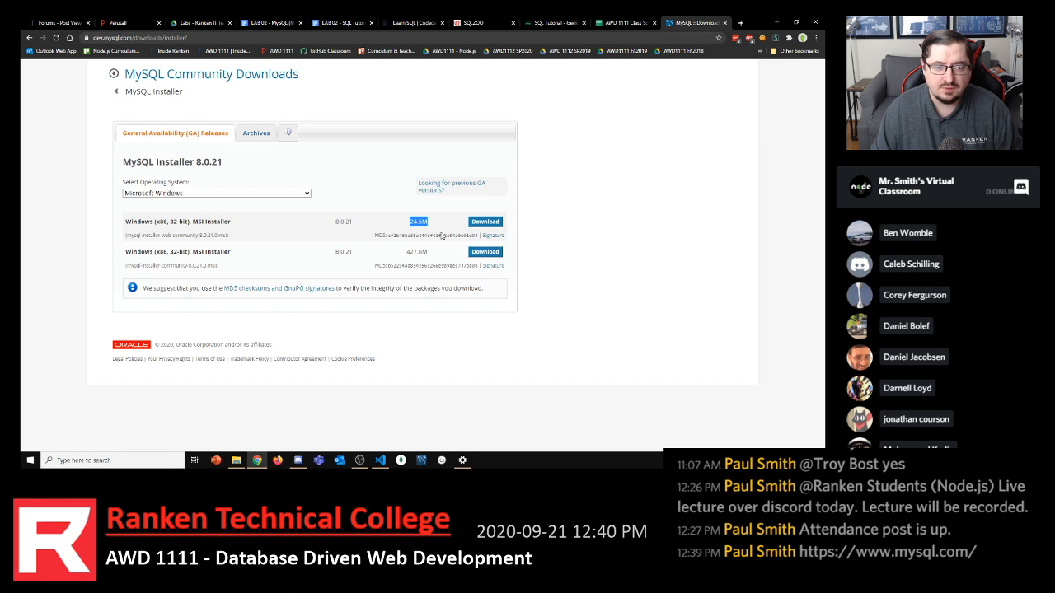
pyautogui.click(486, 224)
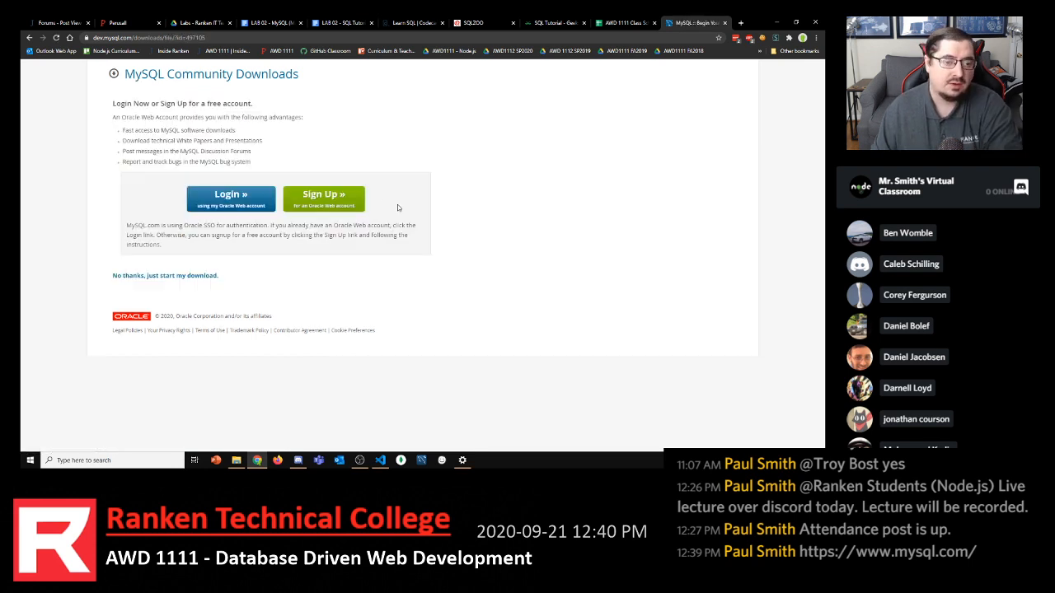
pyautogui.click(169, 277)
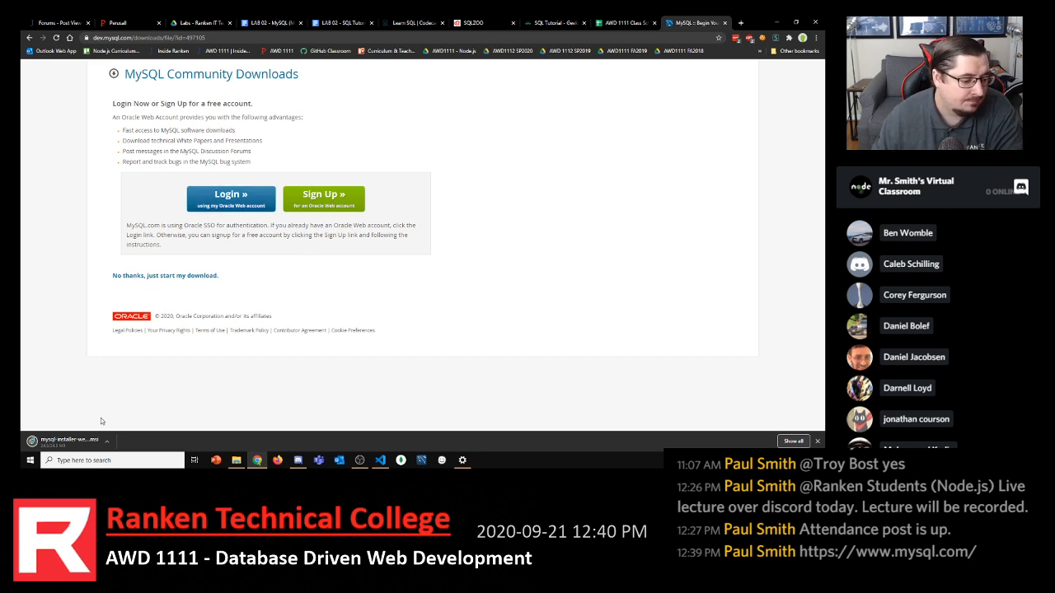
pyautogui.click(29, 37)
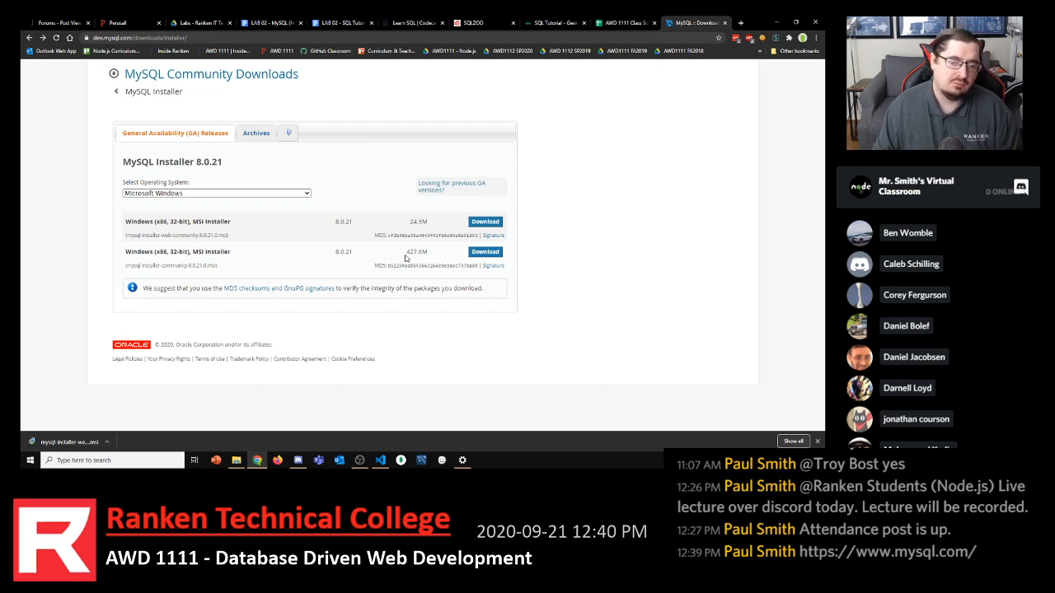
pyautogui.moveTo(405, 251); pyautogui.dragTo(428, 252)
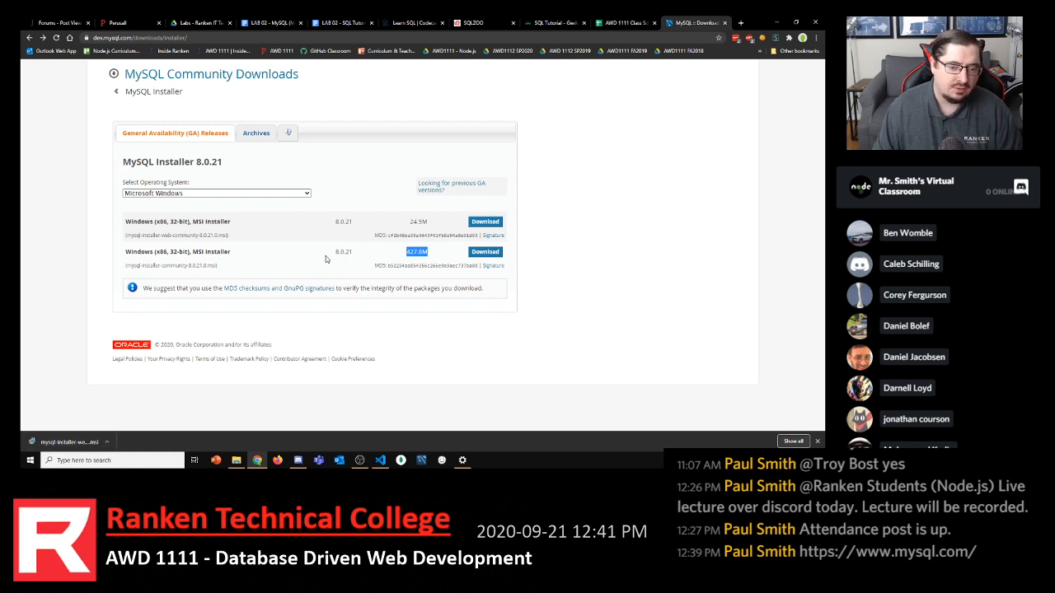
# Run the downloaded MySQL web installer, allowing its changes to the device and letting it close running applications automatically
pyautogui.click(80, 443)
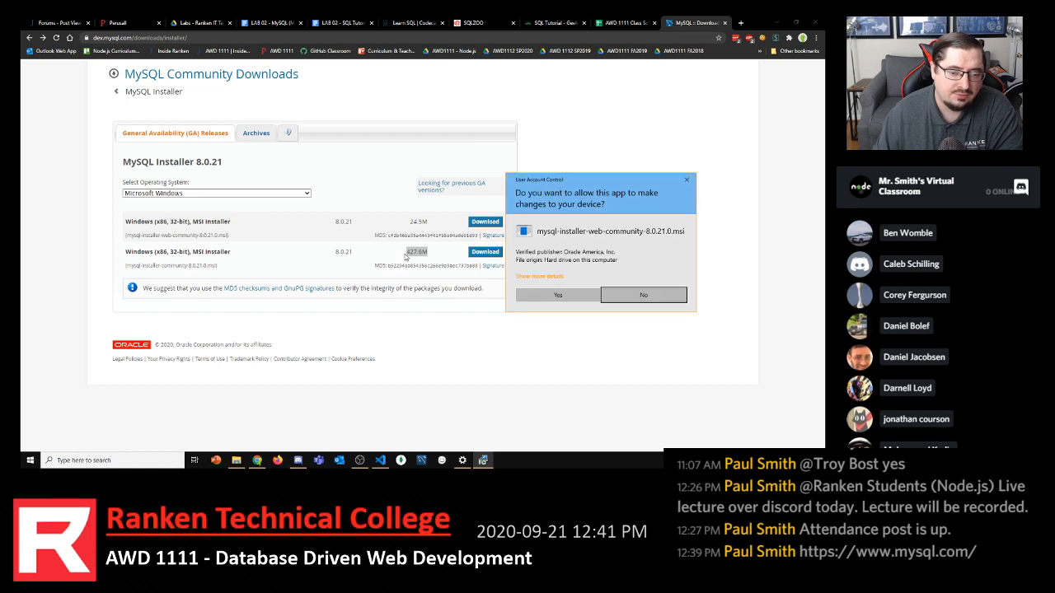
pyautogui.click(407, 252)
pyautogui.moveTo(407, 252); pyautogui.dragTo(433, 254)
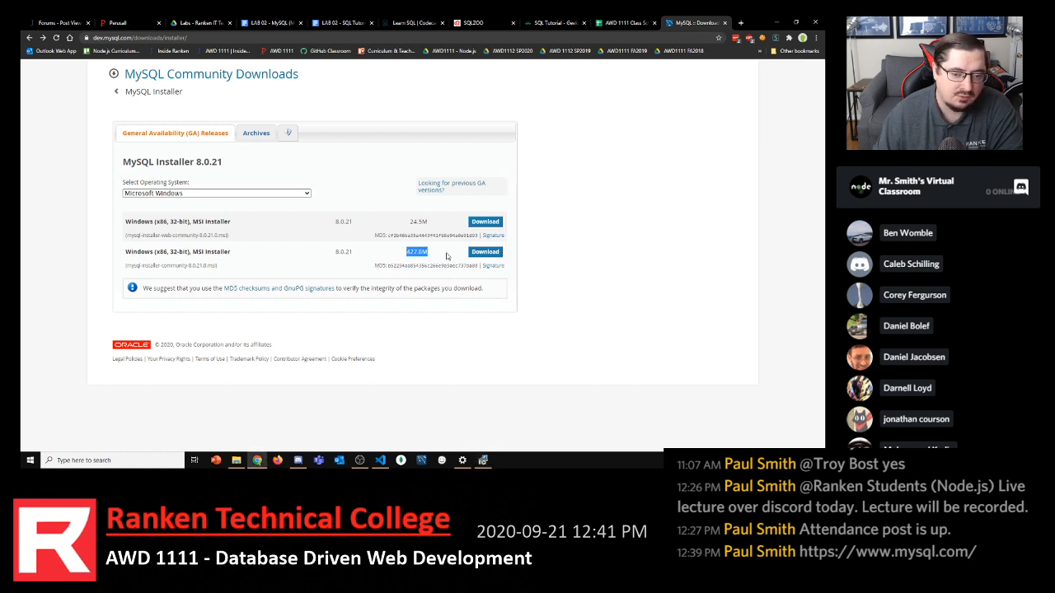
pyautogui.click(484, 460)
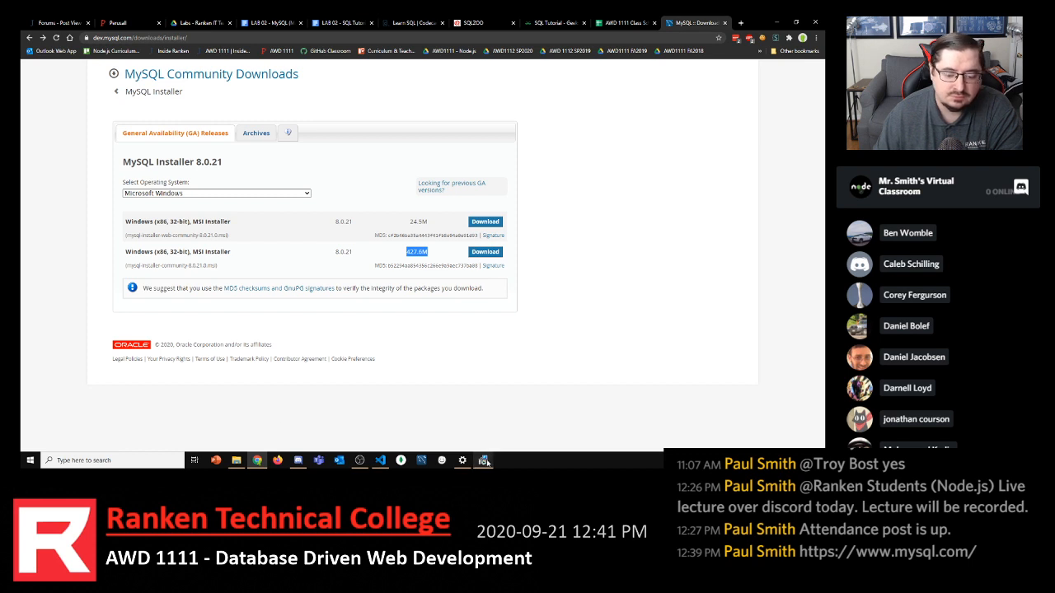
pyautogui.click(583, 297)
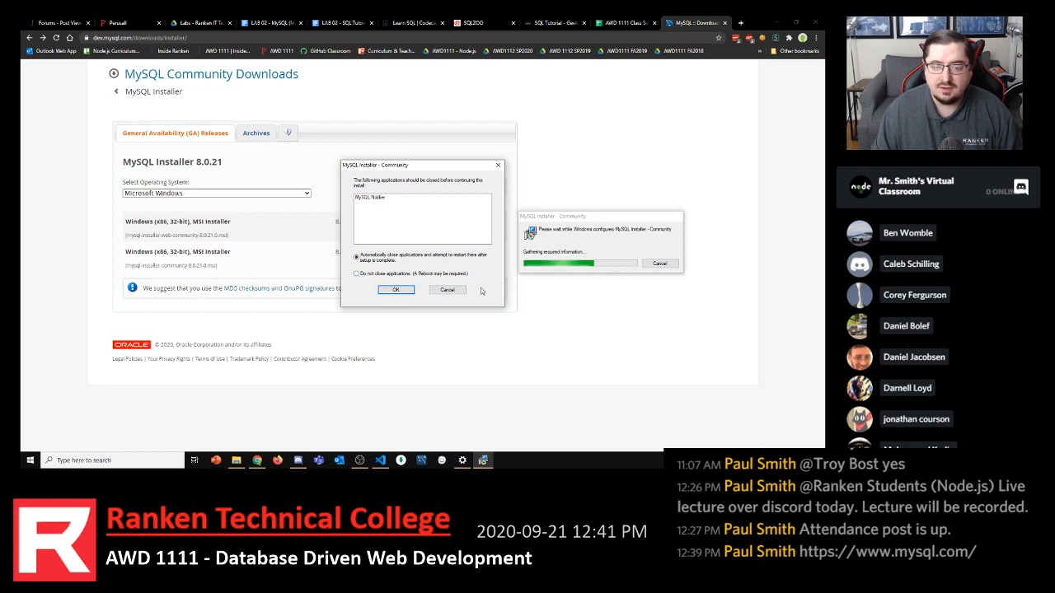
pyautogui.click(396, 290)
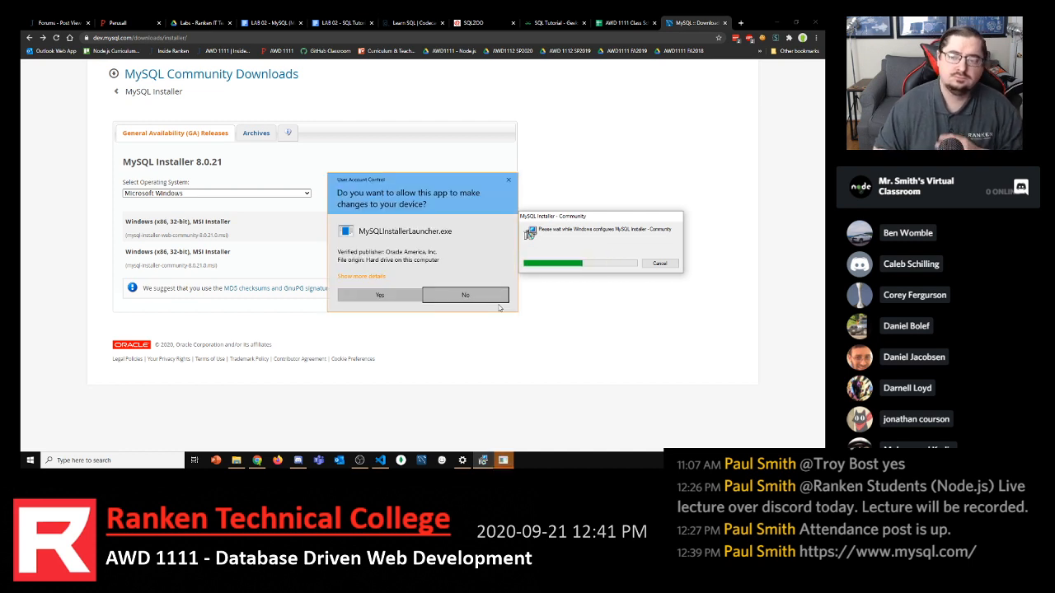
pyautogui.click(367, 301)
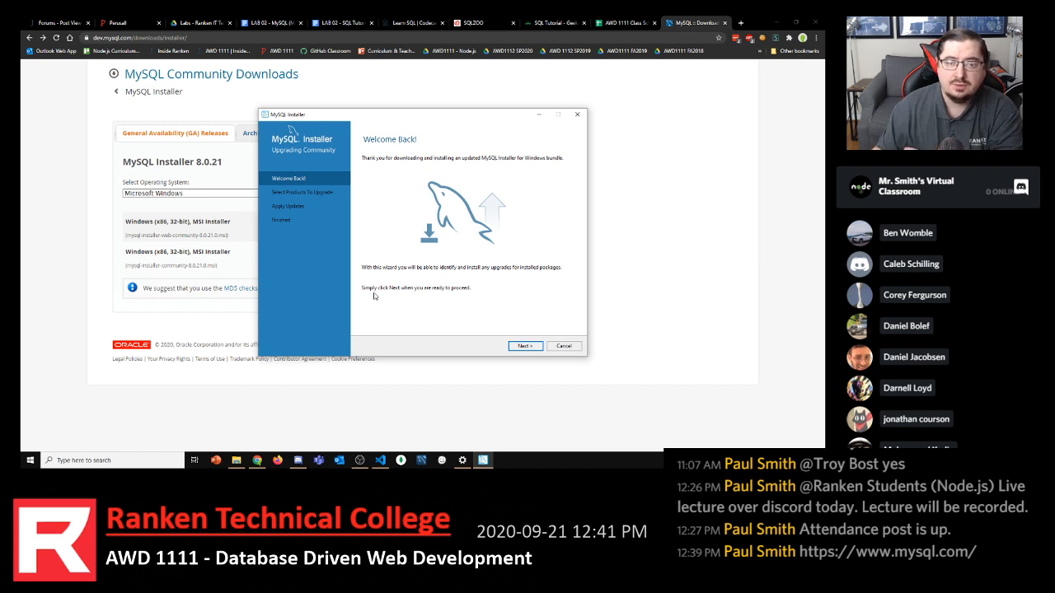
# Proceed through the upgrade wizard with all listed products selected and execute their updates to 8.0.21
pyautogui.click(525, 346)
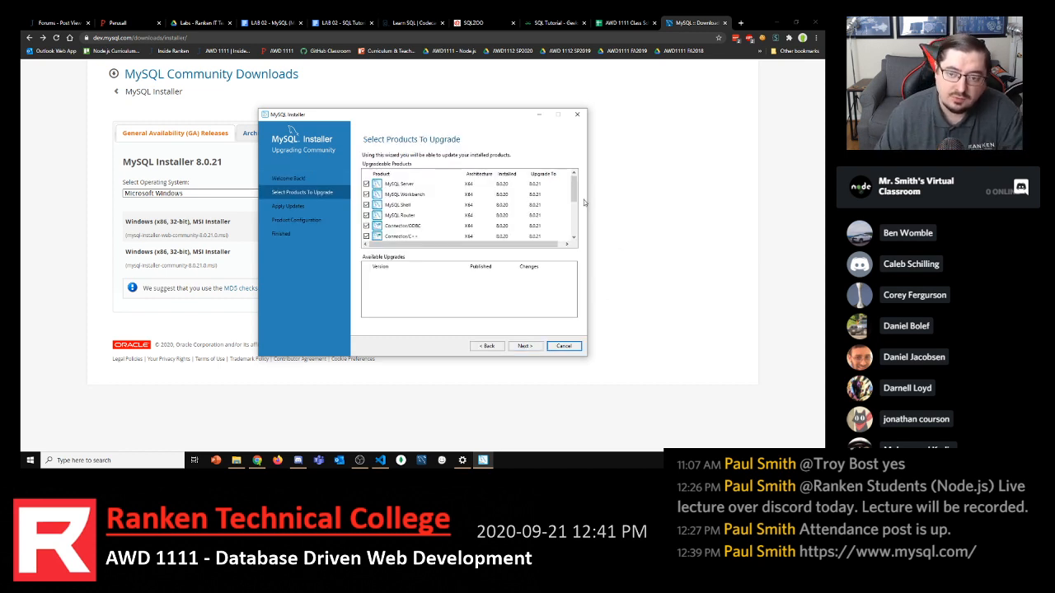
pyautogui.scroll(-1, 576, 194)
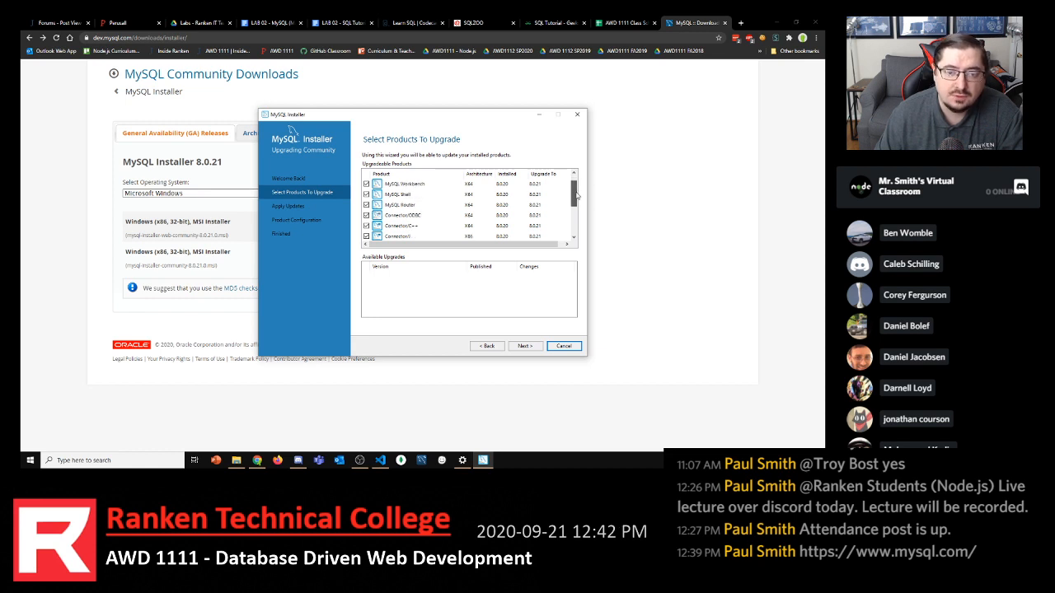
pyautogui.scroll(1, 576, 194)
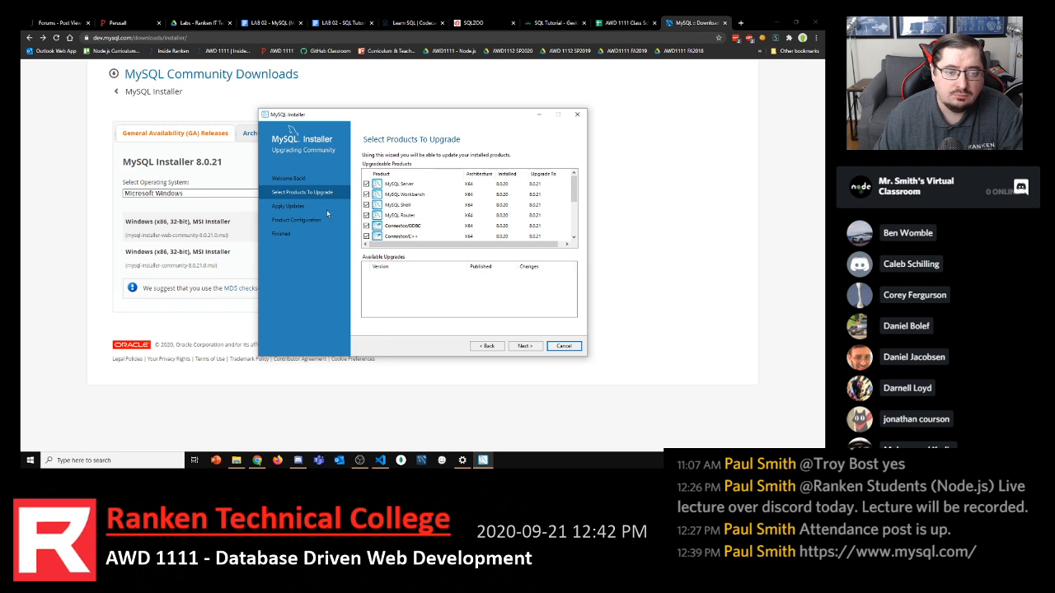
pyautogui.scroll(-3, 427, 197)
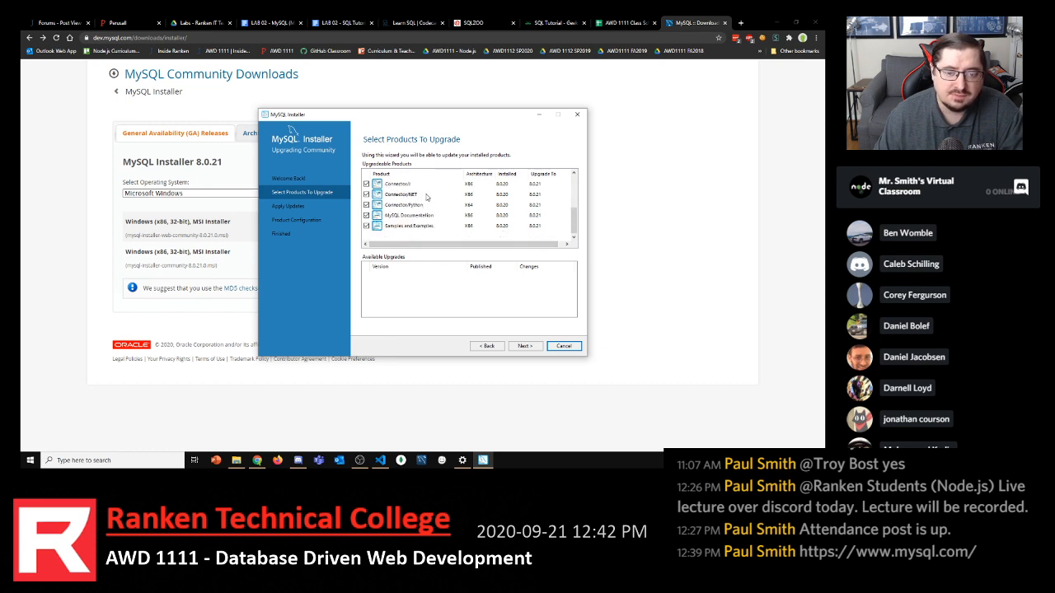
pyautogui.scroll(3, 427, 197)
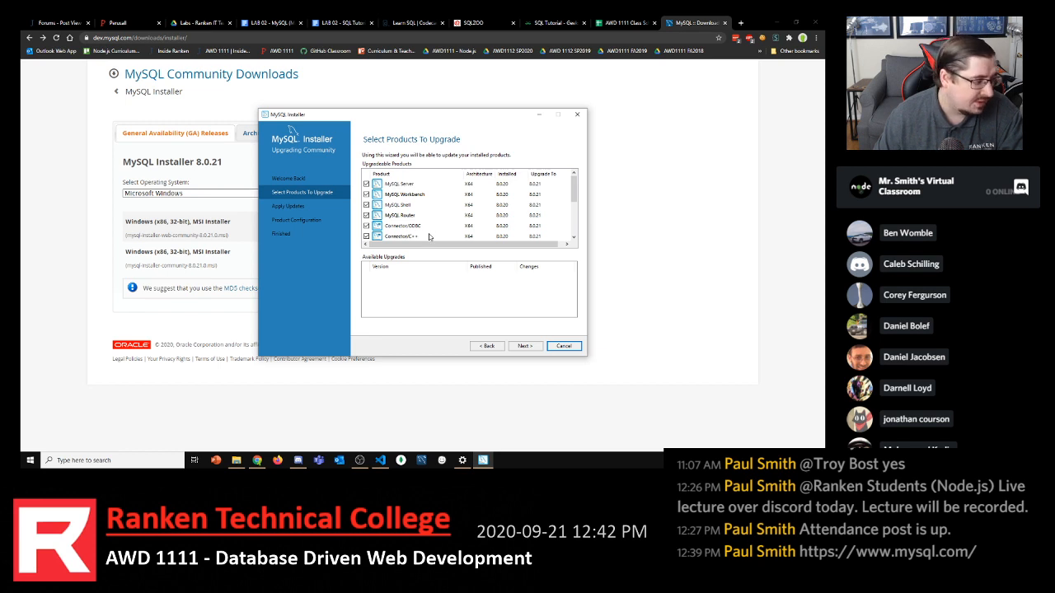
pyautogui.click(517, 347)
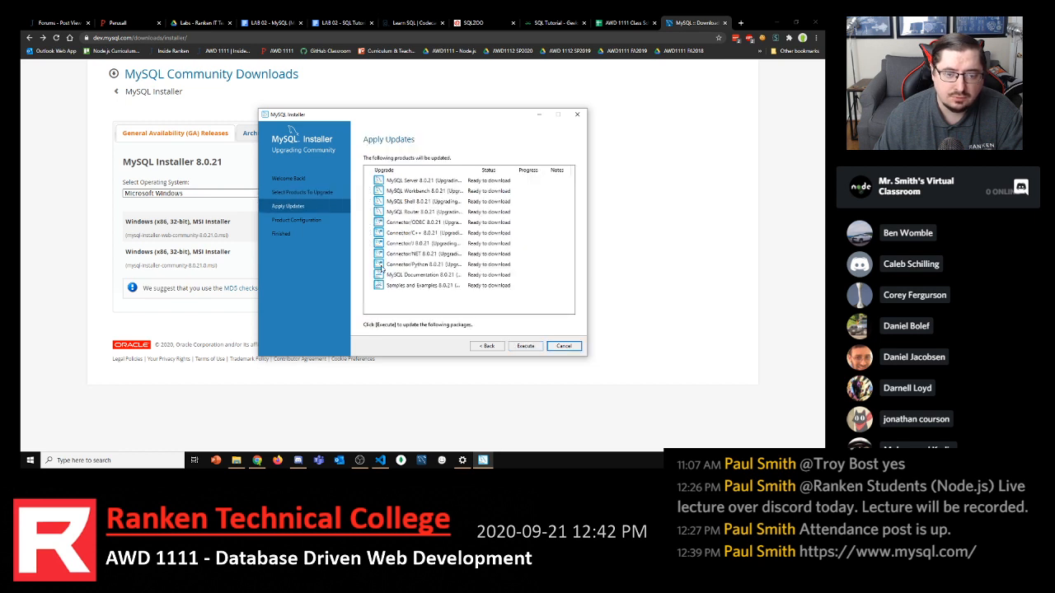
pyautogui.click(525, 346)
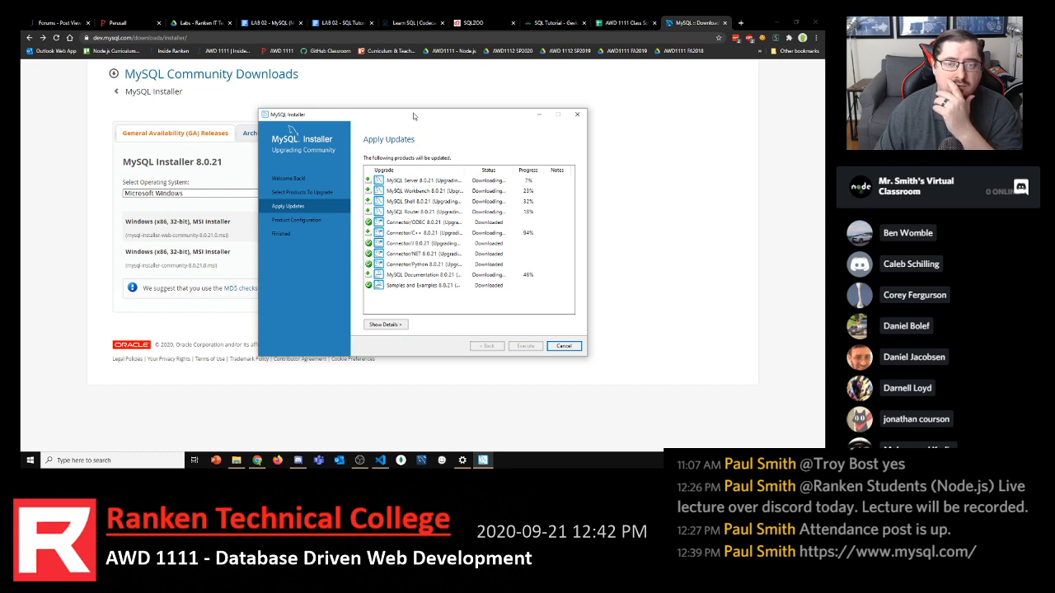
# Move the MySQL Installer window aside on the download page and examine the MySQL Workbench upgrade in the progress list
pyautogui.moveTo(414, 115); pyautogui.dragTo(622, 117)
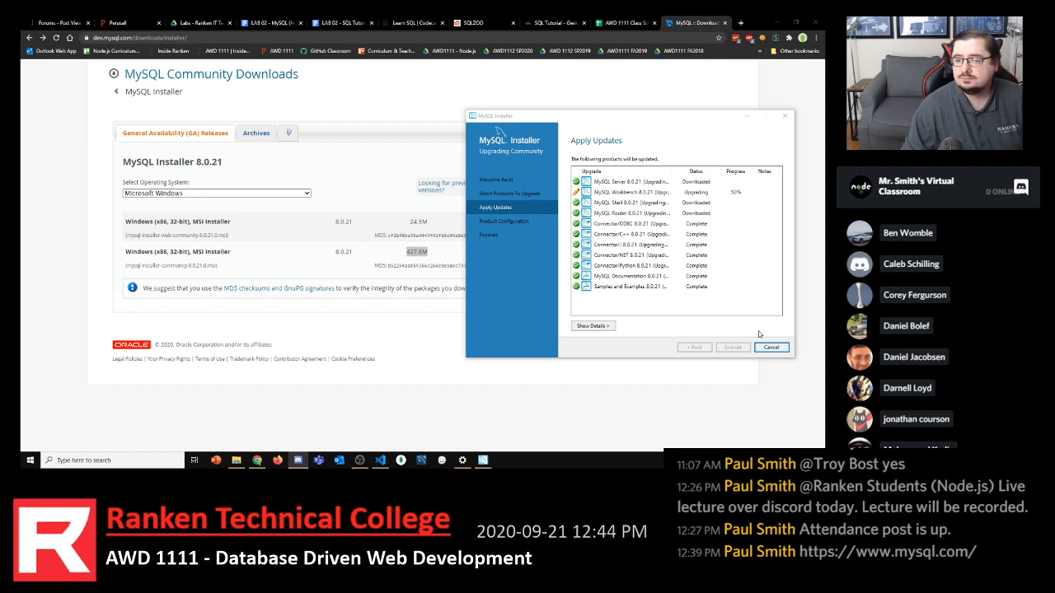
pyautogui.moveTo(659, 120); pyautogui.dragTo(615, 116)
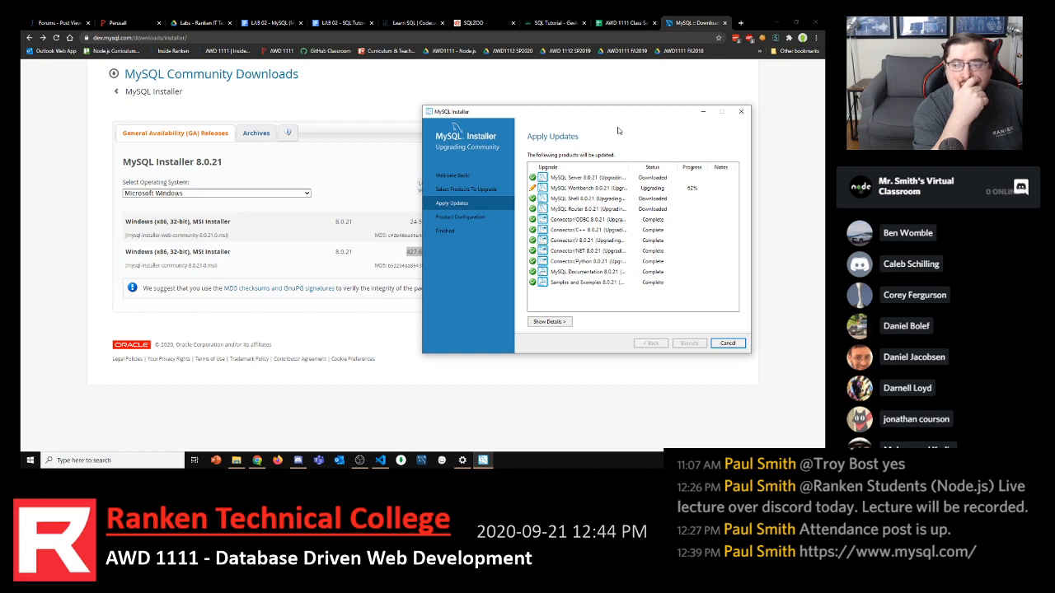
pyautogui.click(574, 190)
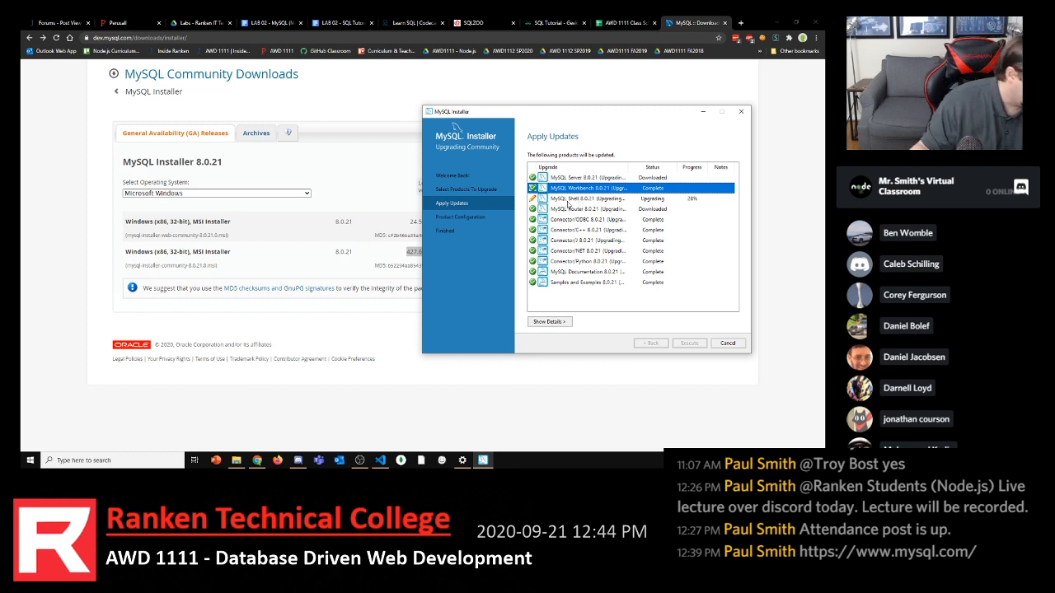
# View the setup screenshots posted in Discord's general channel in a maximized window, and return to the MySQL Installer's update list
pyautogui.doubleClick(354, 92)
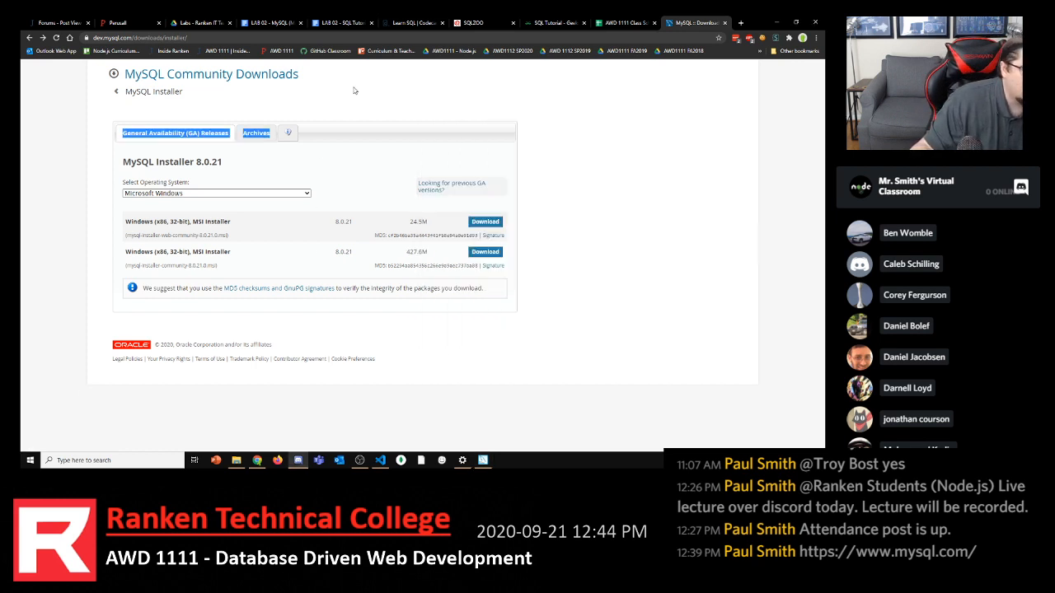
pyautogui.moveTo(21, 220); pyautogui.dragTo(513, 57)
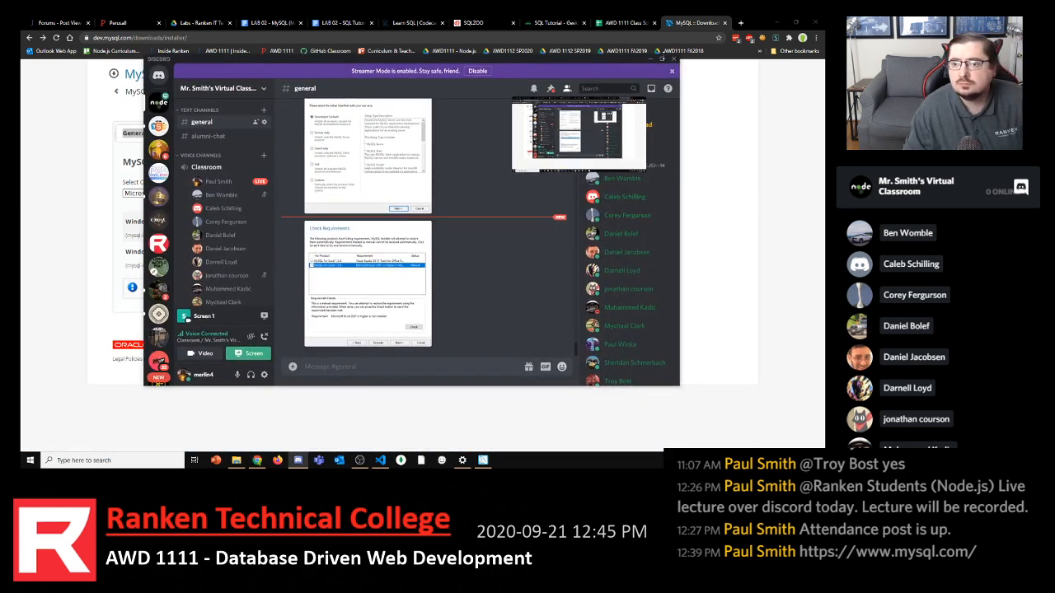
pyautogui.click(662, 59)
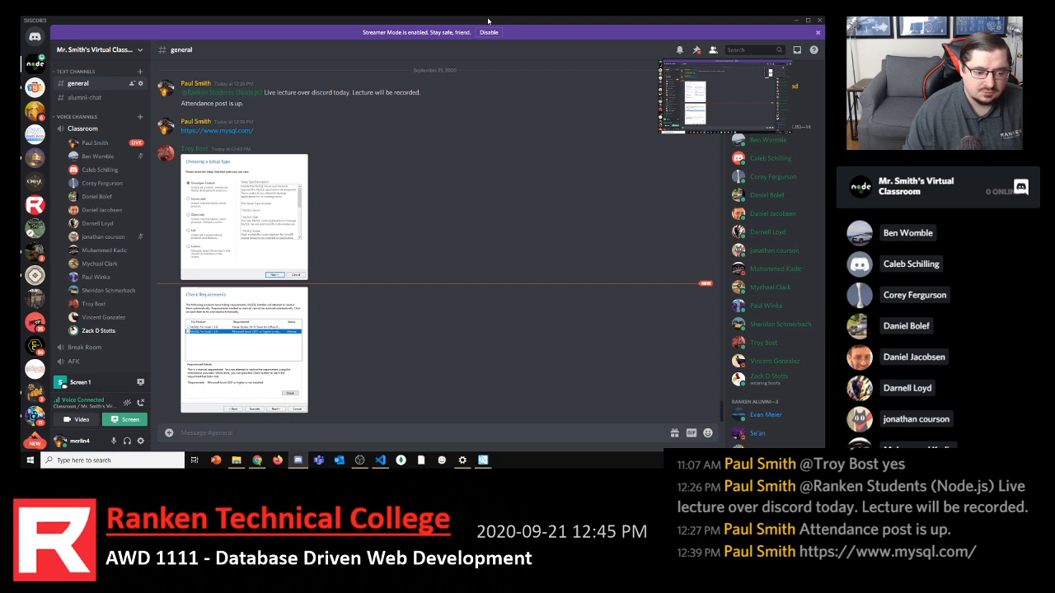
pyautogui.hotkey('alt', 'Tab')
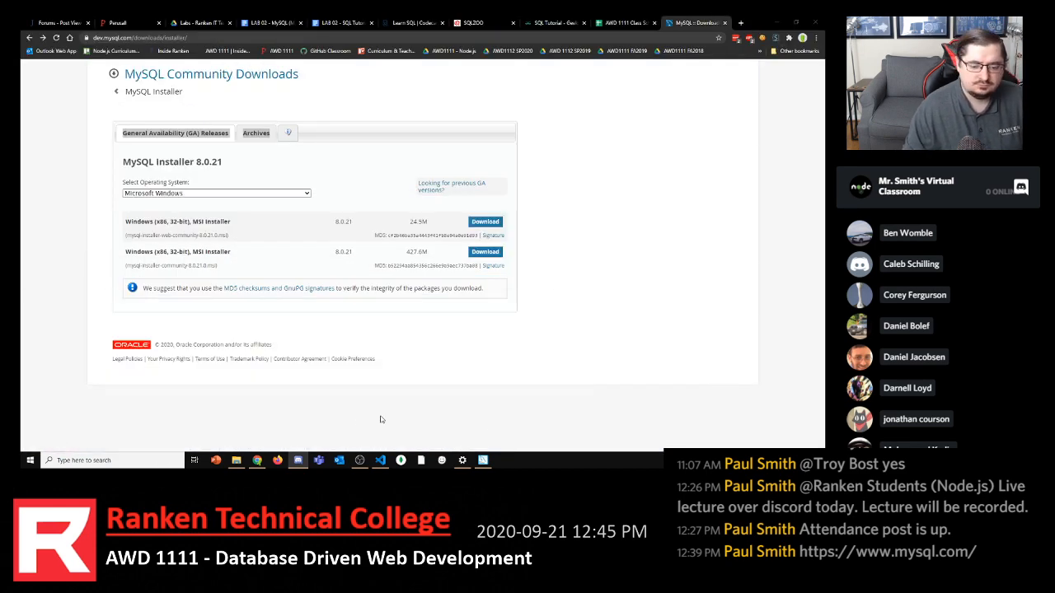
pyautogui.click(484, 461)
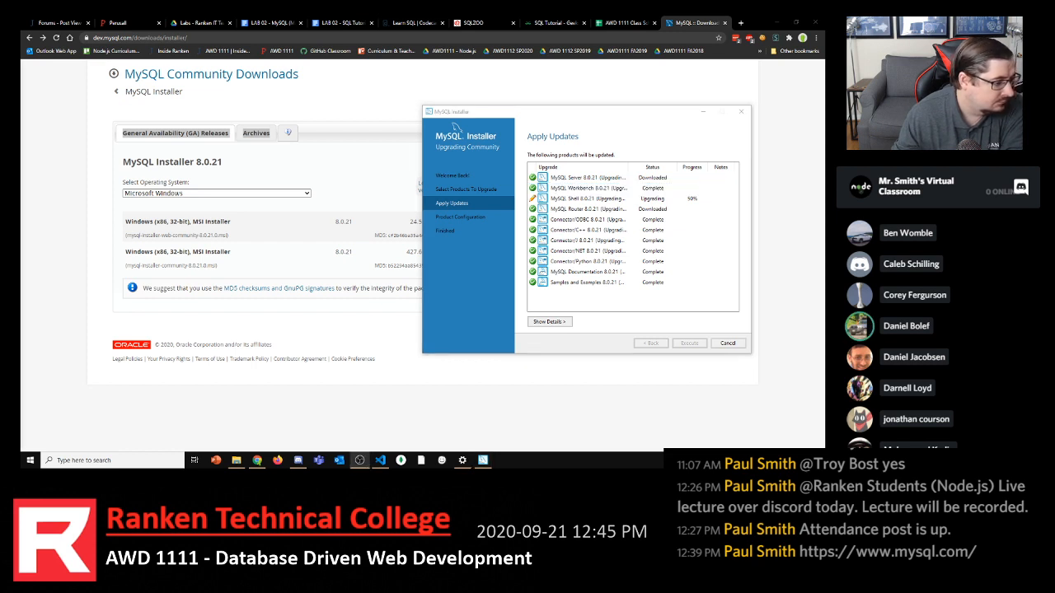
pyautogui.click(589, 188)
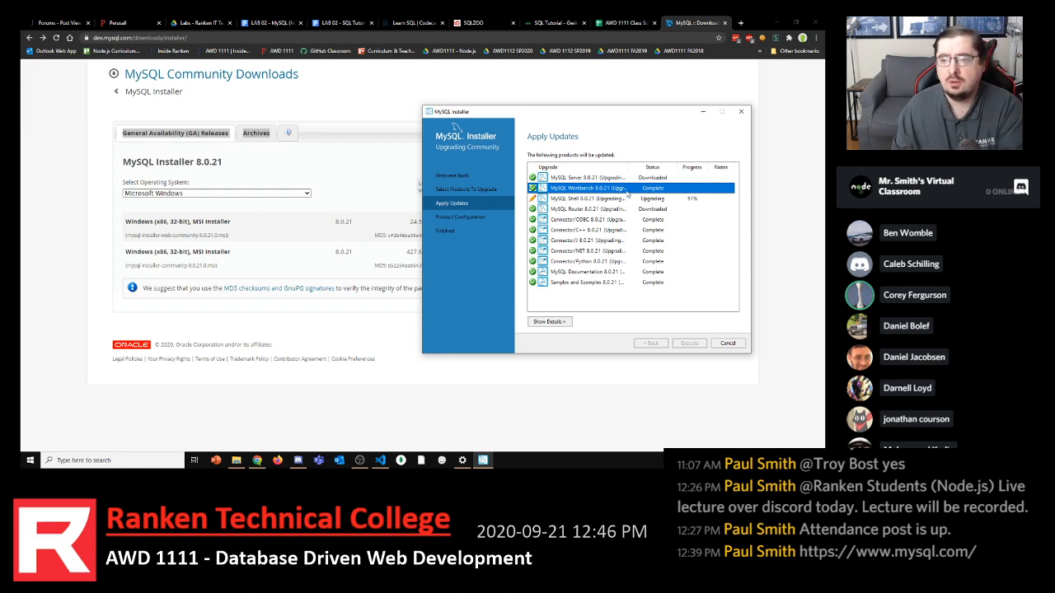
# Search the web for office365 in a new browser tab and open the Office 365 Login page at office.com
pyautogui.click(740, 23)
pyautogui.write('office')
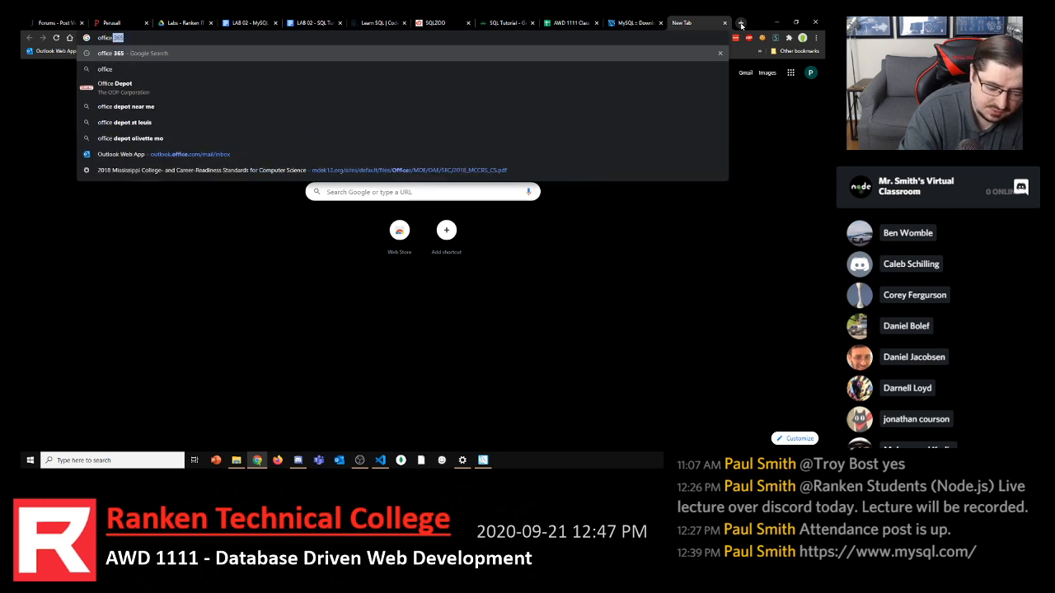
pyautogui.write('365')
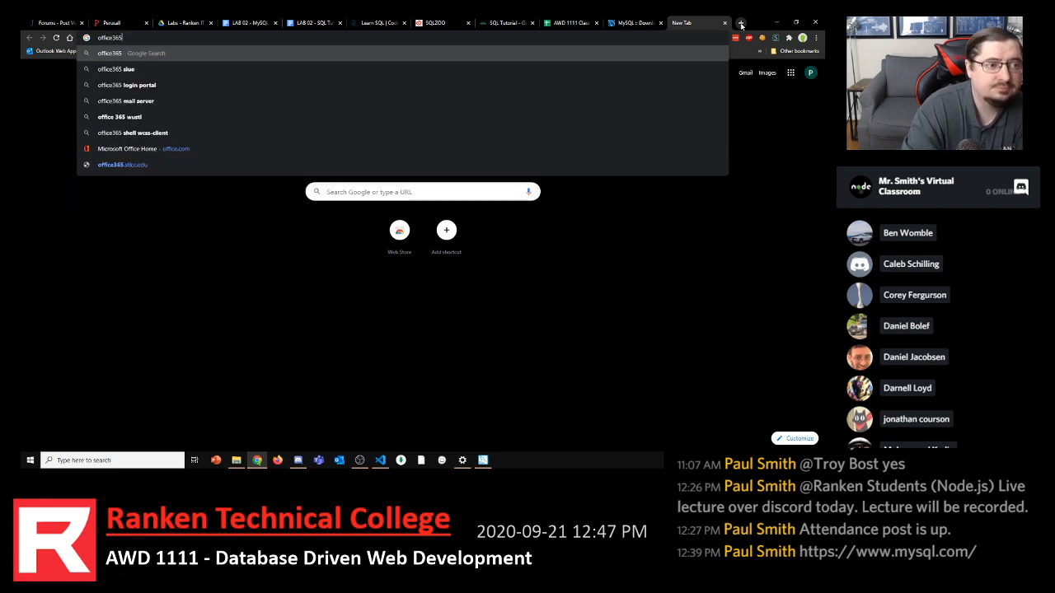
pyautogui.press('Return')
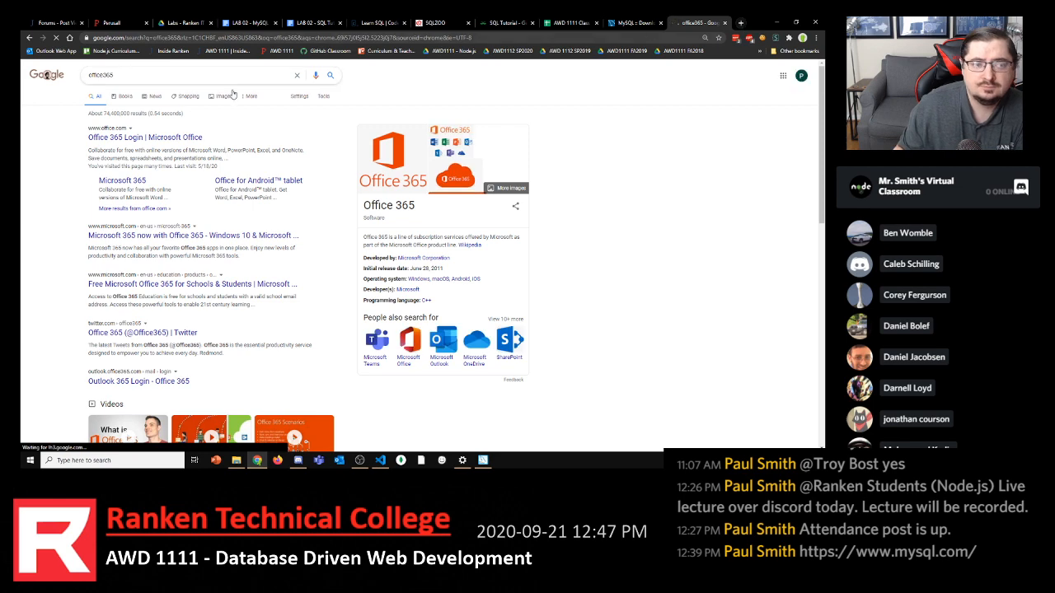
pyautogui.click(105, 138)
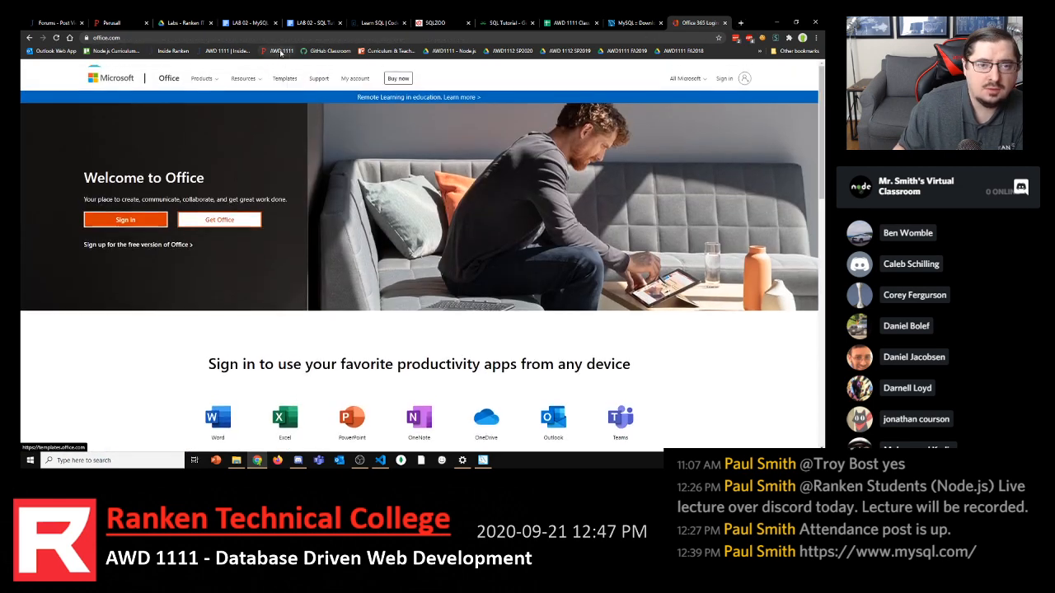
pyautogui.click(280, 51)
pyautogui.click(31, 39)
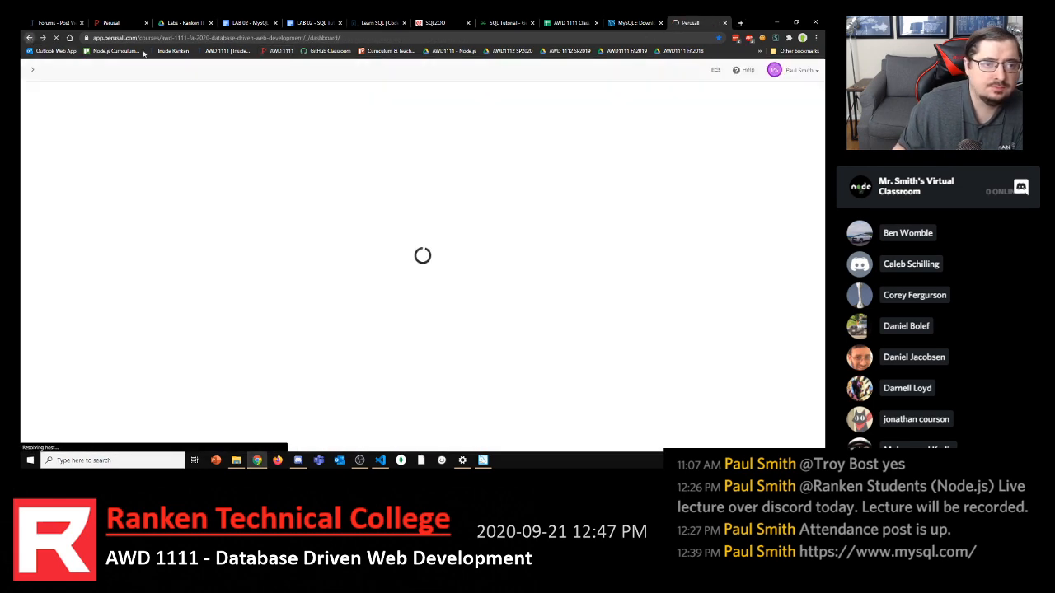
pyautogui.click(221, 38)
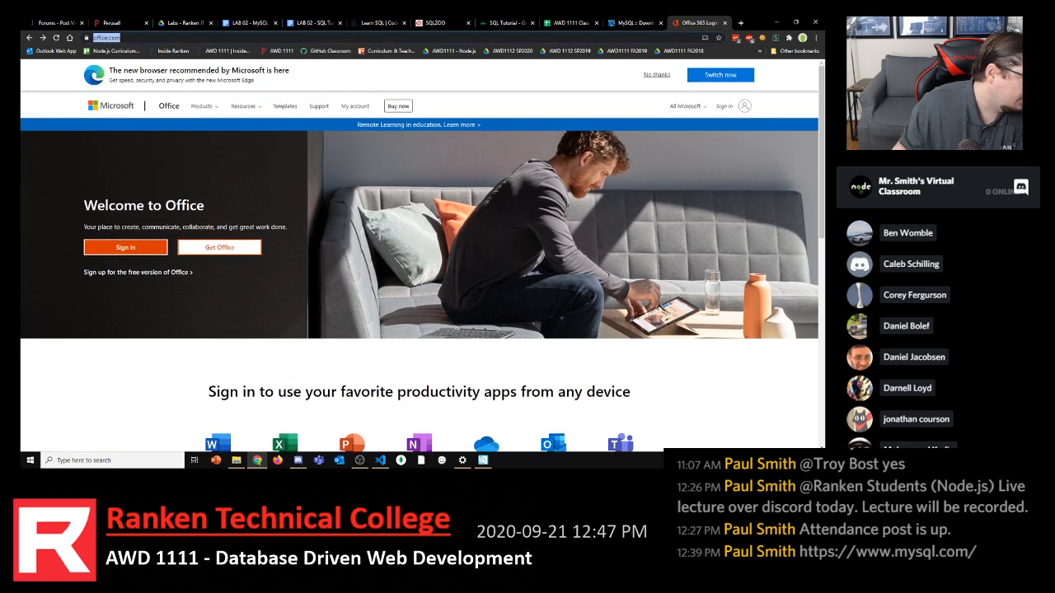
pyautogui.hotkey('alt', 'Tab')
pyautogui.press('Return')
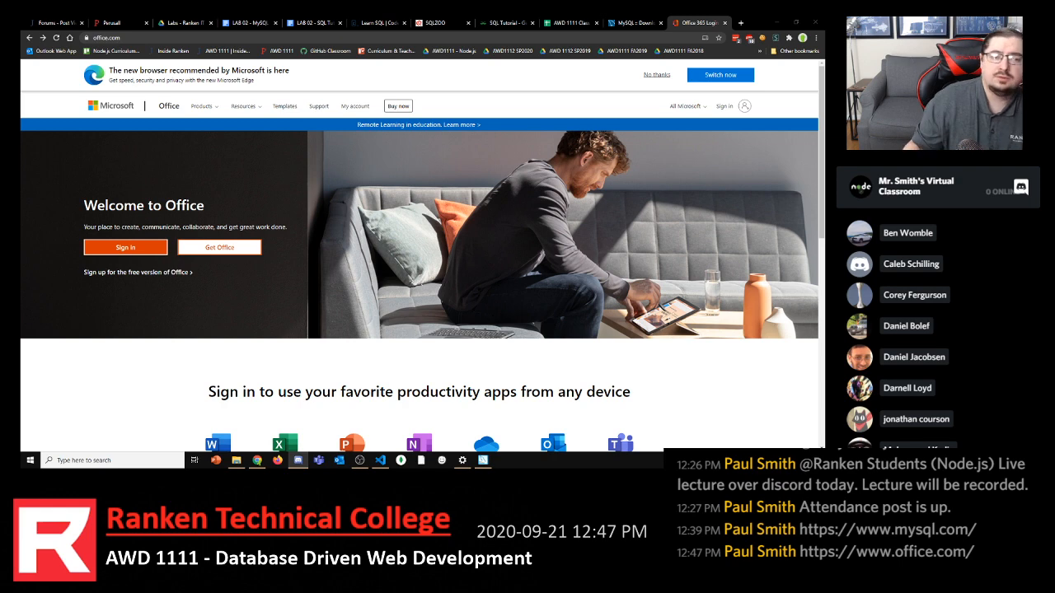
pyautogui.click(655, 75)
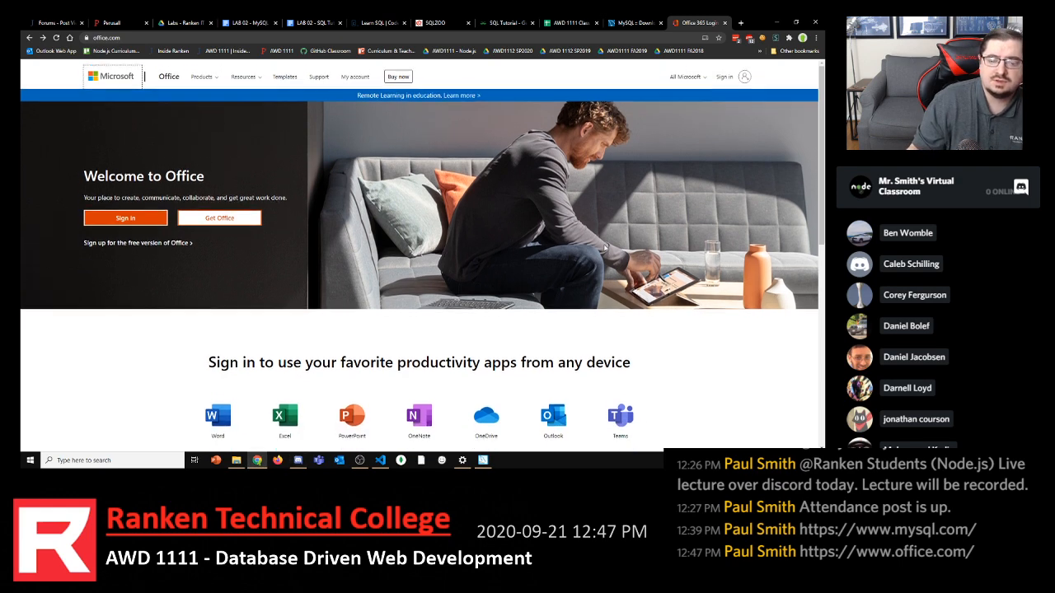
# Bring the MySQL Installer forward over the Office page, and narrow the Discord window and move it off the shared screen
pyautogui.click(485, 461)
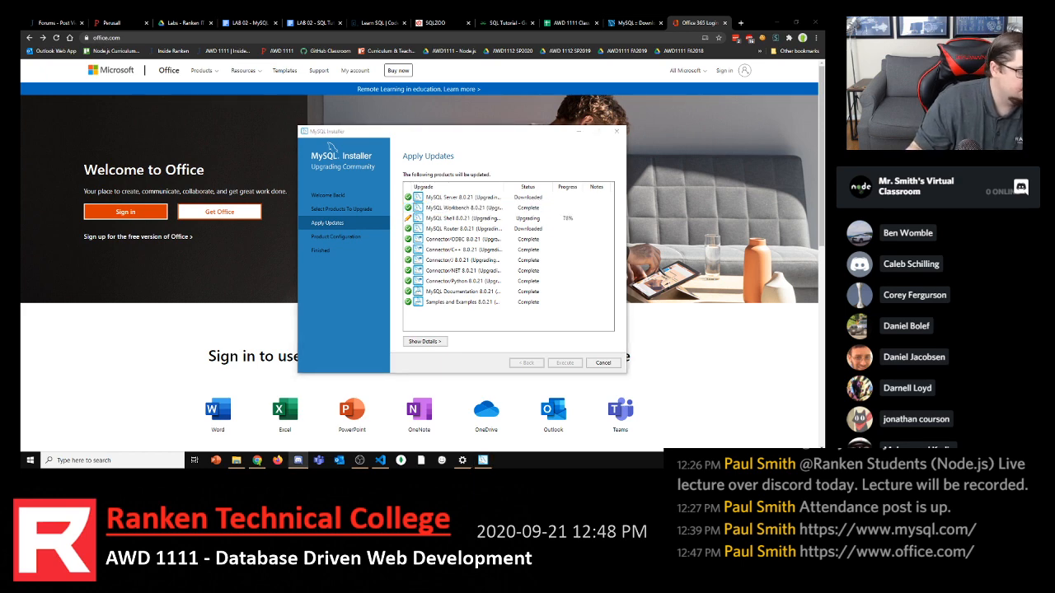
pyautogui.moveTo(2, 211); pyautogui.dragTo(322, 99)
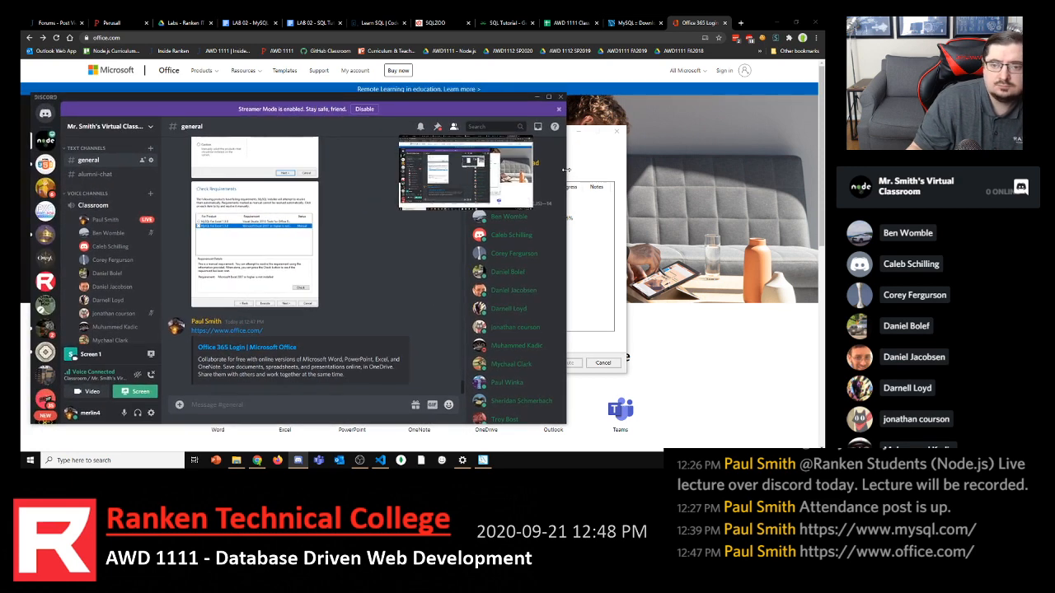
pyautogui.moveTo(567, 173); pyautogui.dragTo(432, 170)
pyautogui.moveTo(332, 100); pyautogui.dragTo(21, 103)
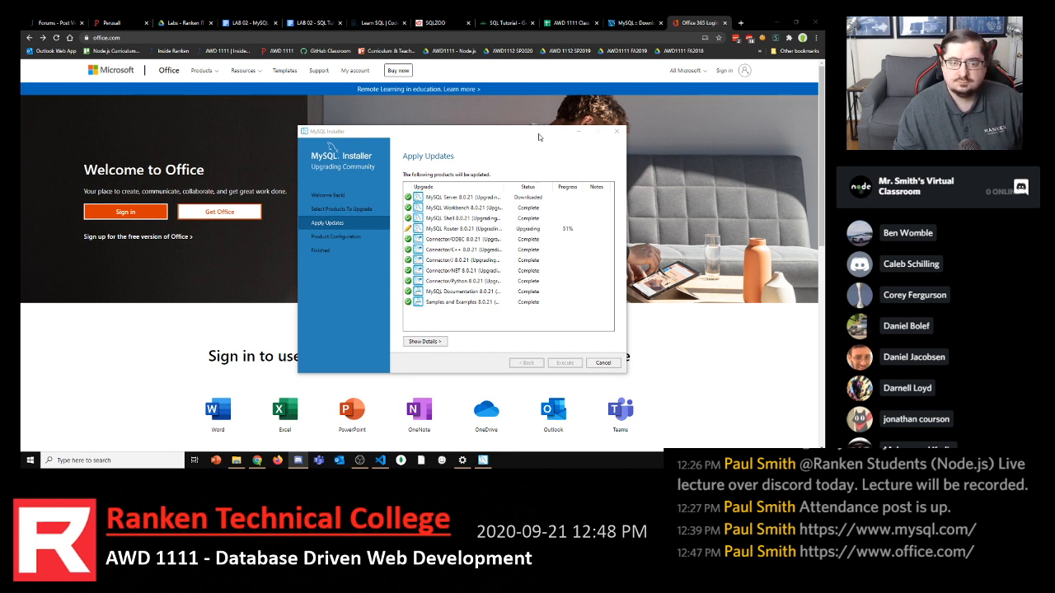
# Advance the MySQL Installer from Apply Updates to the Product Configuration page
pyautogui.click(484, 134)
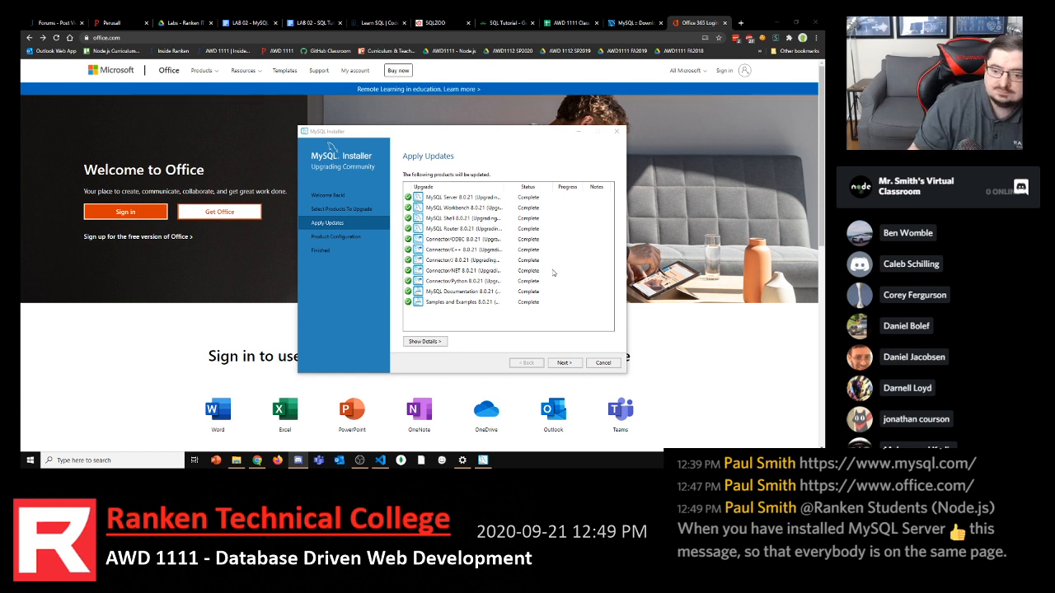
pyautogui.click(563, 363)
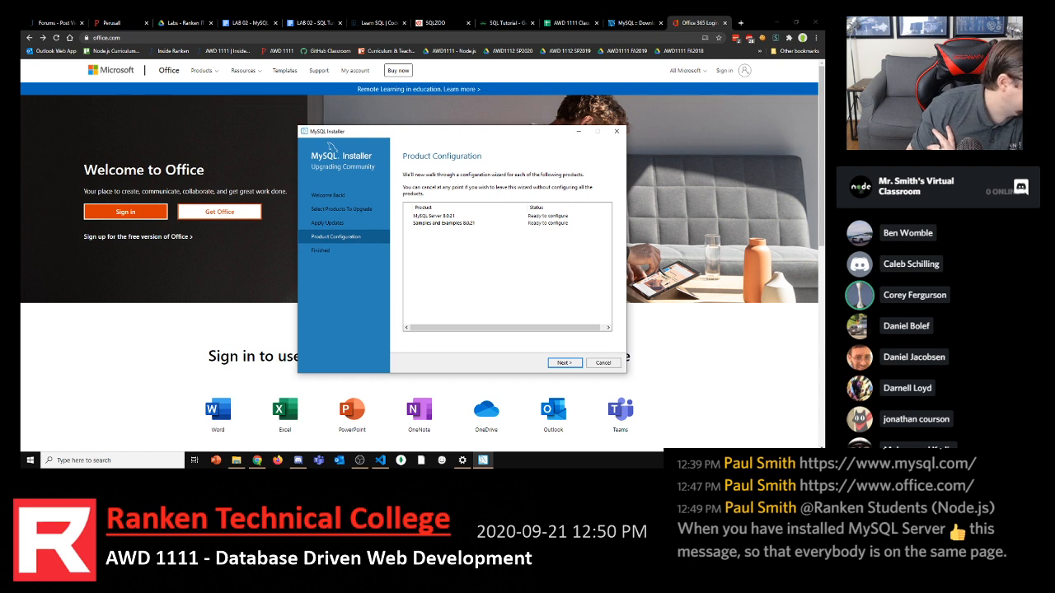
# Compare the posted Check Requirements screenshot with the MySQL Installer window, and close the screenshot and Office browser tabs
pyautogui.hotkey('alt', 'Tab')
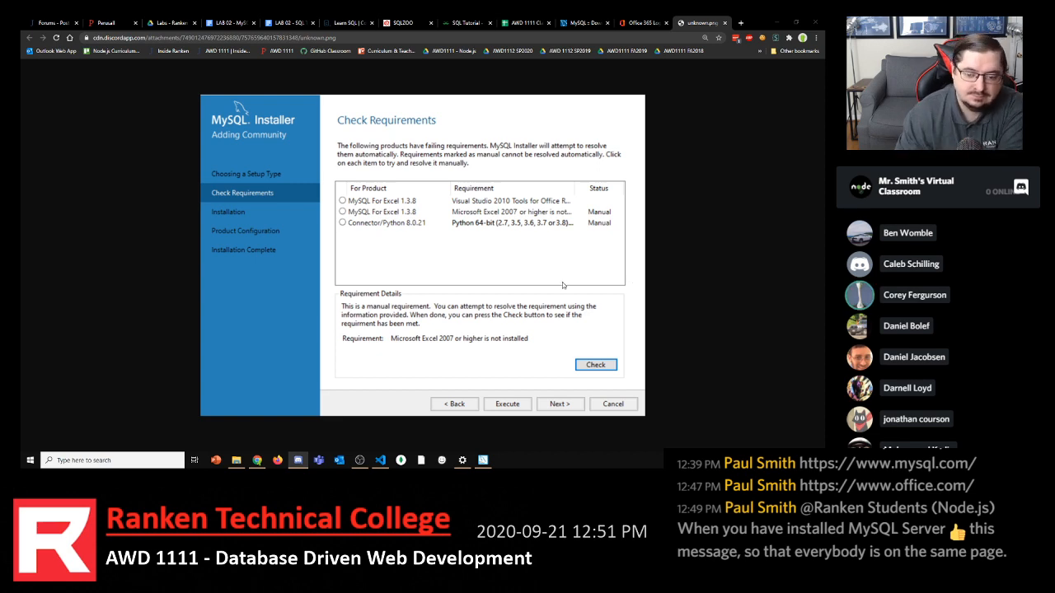
pyautogui.click(483, 460)
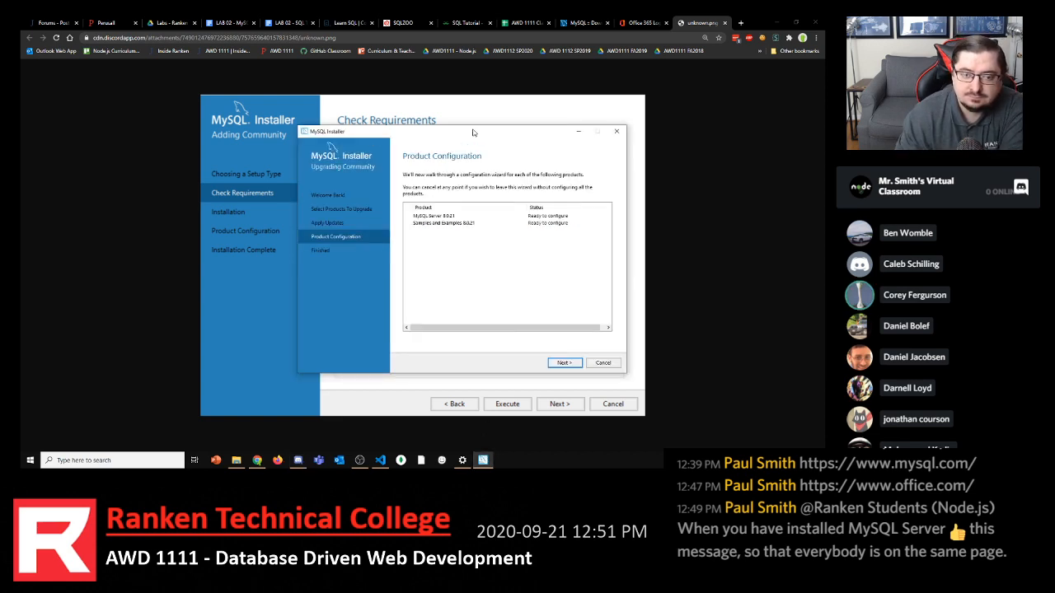
pyautogui.moveTo(471, 127); pyautogui.dragTo(262, 164)
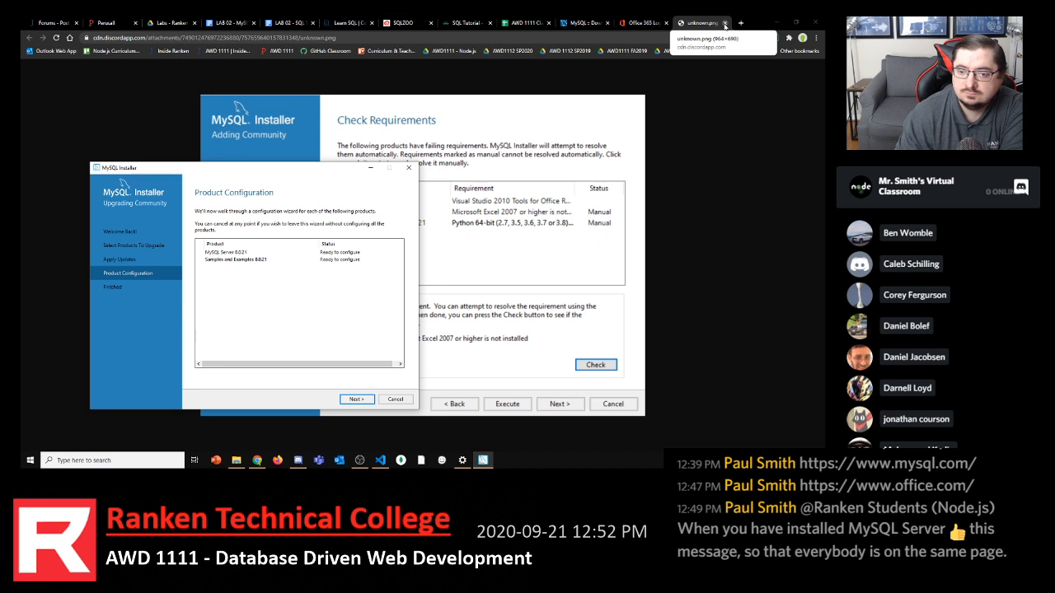
pyautogui.moveTo(290, 176); pyautogui.dragTo(225, 283)
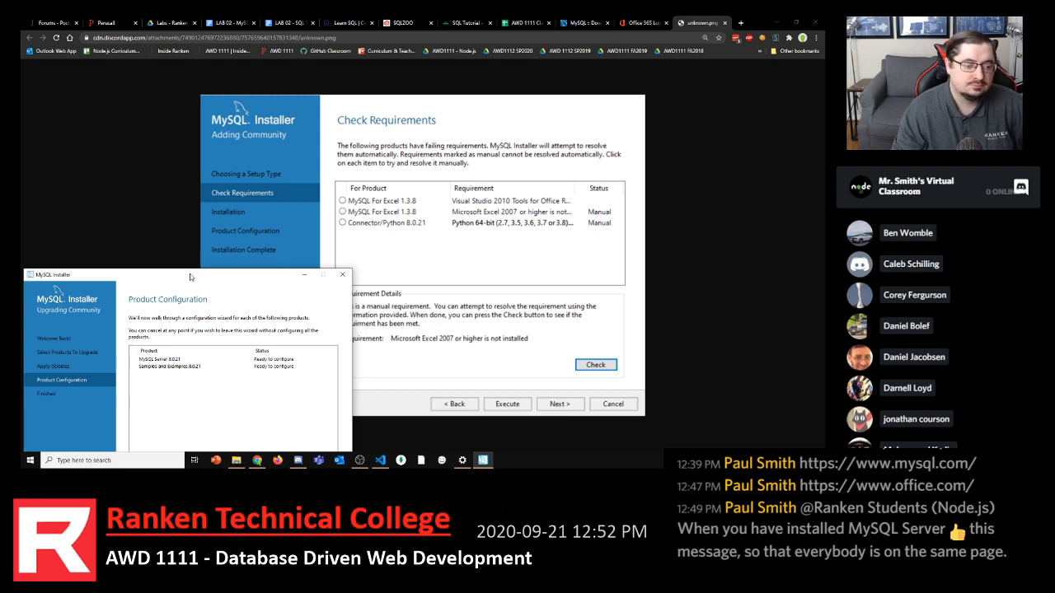
pyautogui.moveTo(189, 274); pyautogui.dragTo(208, 184)
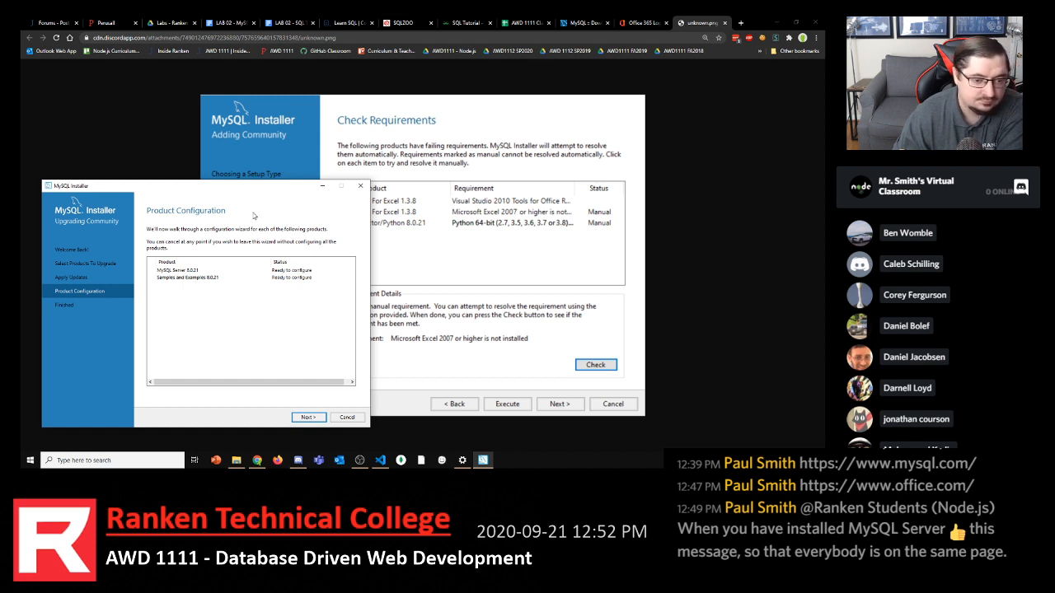
pyautogui.click(725, 23)
pyautogui.click(725, 23)
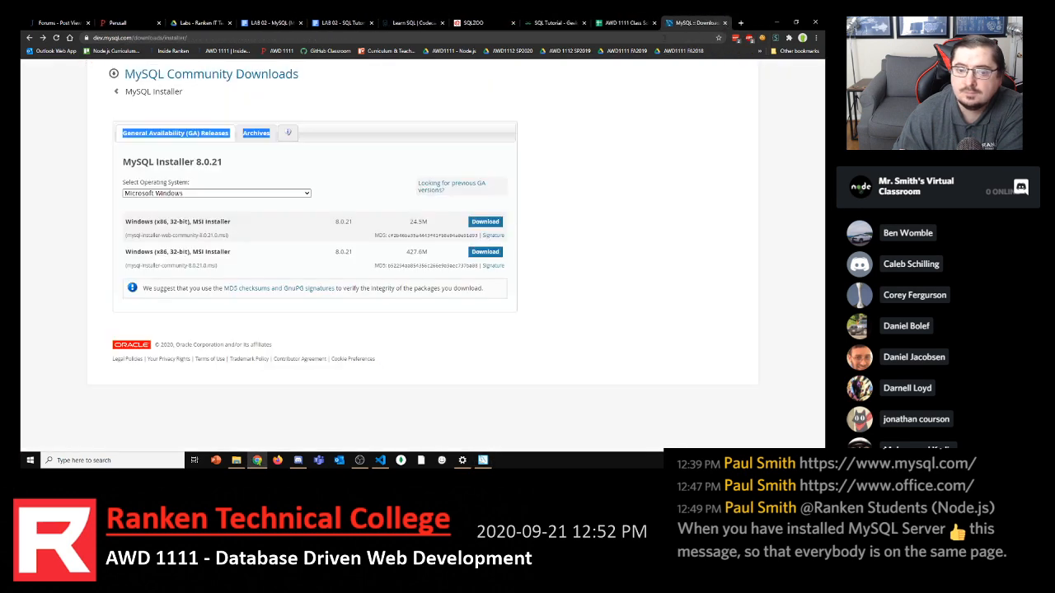
# Bring the MySQL Installer forward and run the MySQL Server 8.0.21 configuration with the system tables upgrade check included
pyautogui.click(483, 460)
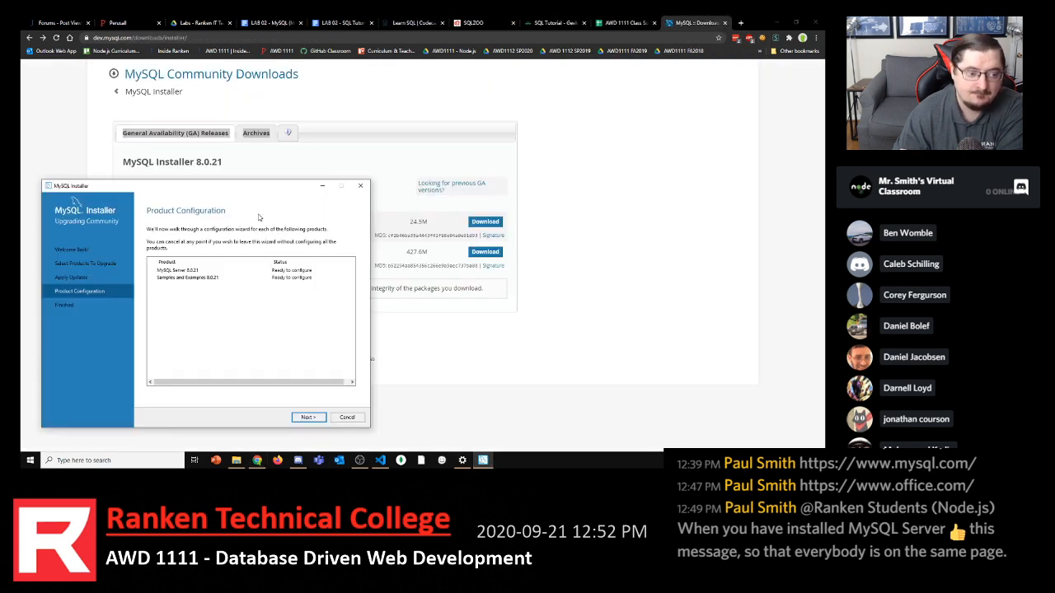
pyautogui.moveTo(219, 186); pyautogui.dragTo(217, 194)
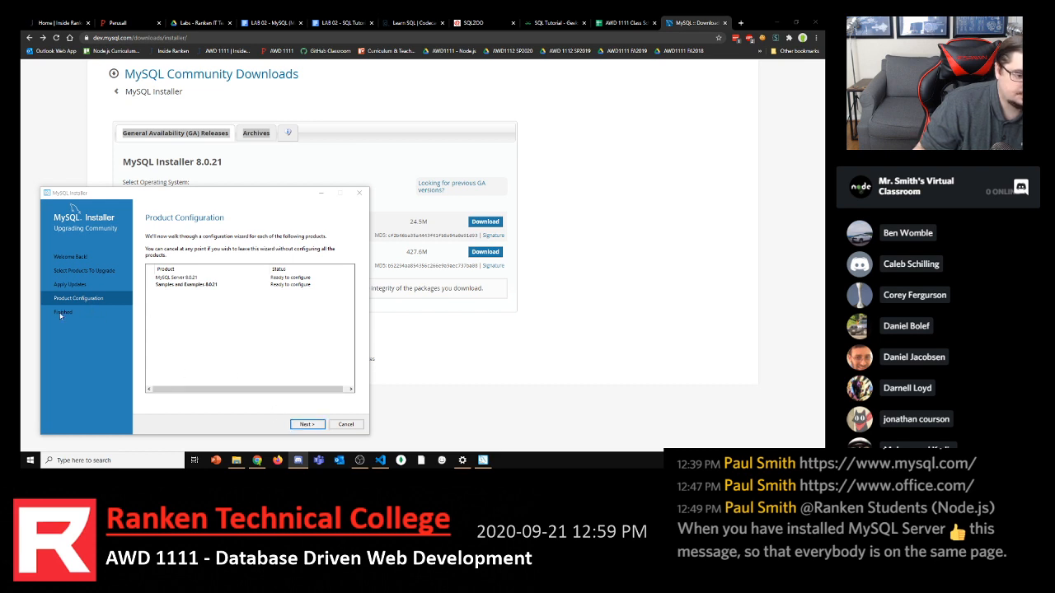
pyautogui.click(294, 424)
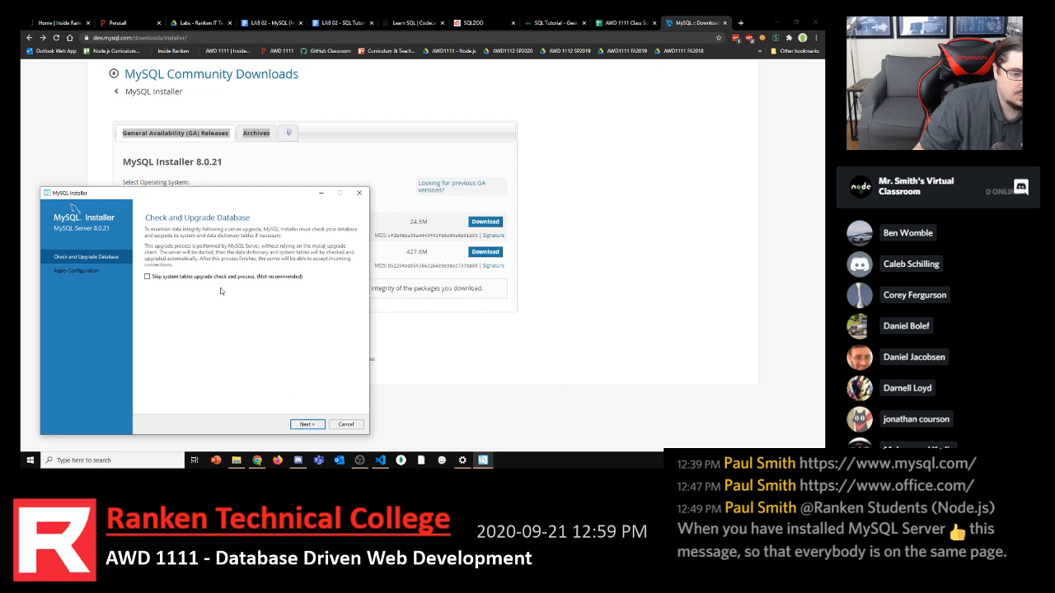
pyautogui.click(310, 429)
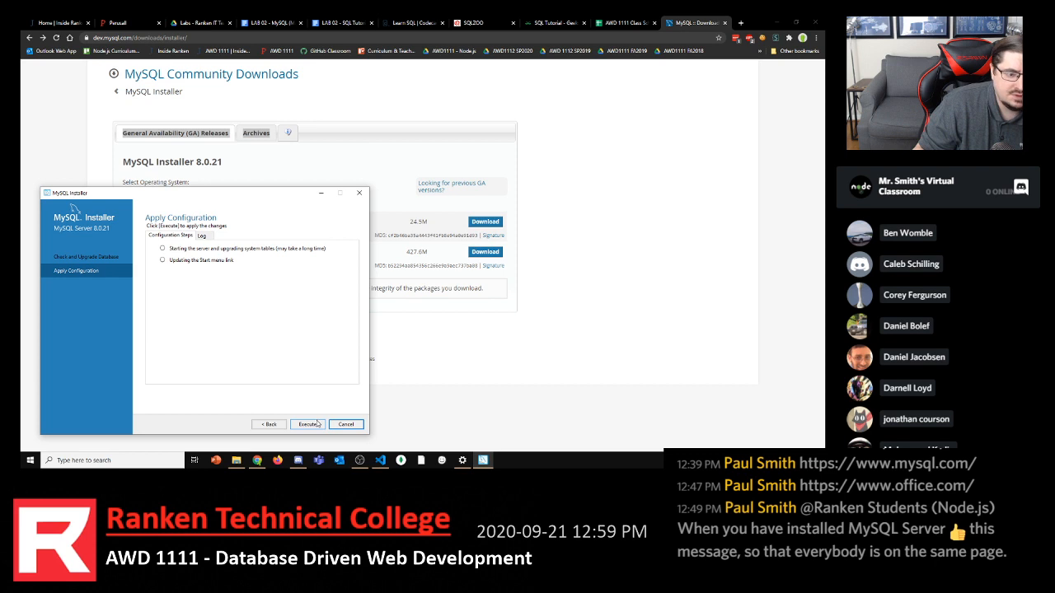
pyautogui.click(318, 423)
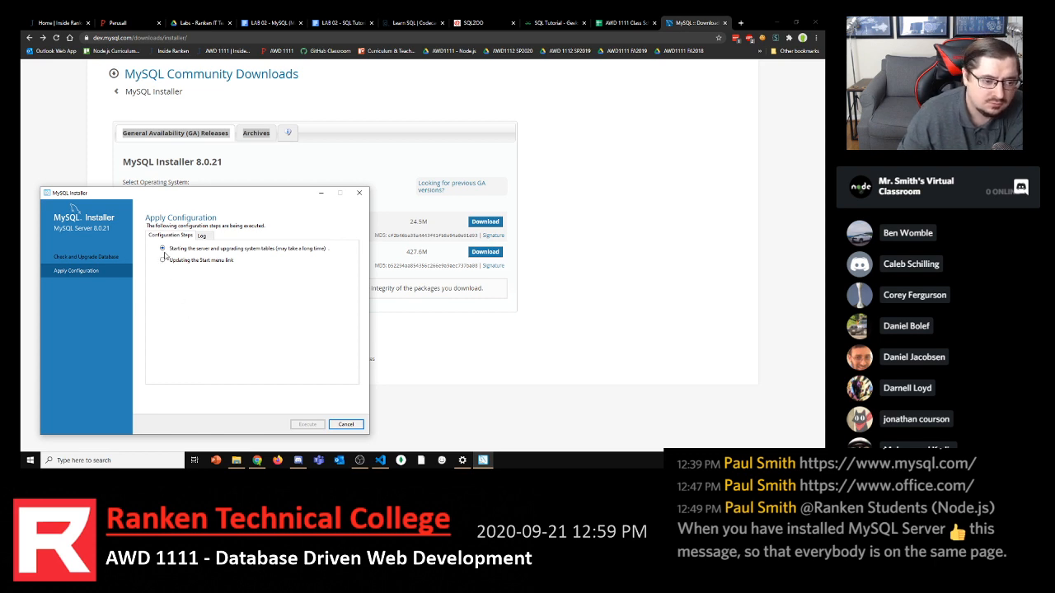
pyautogui.click(345, 423)
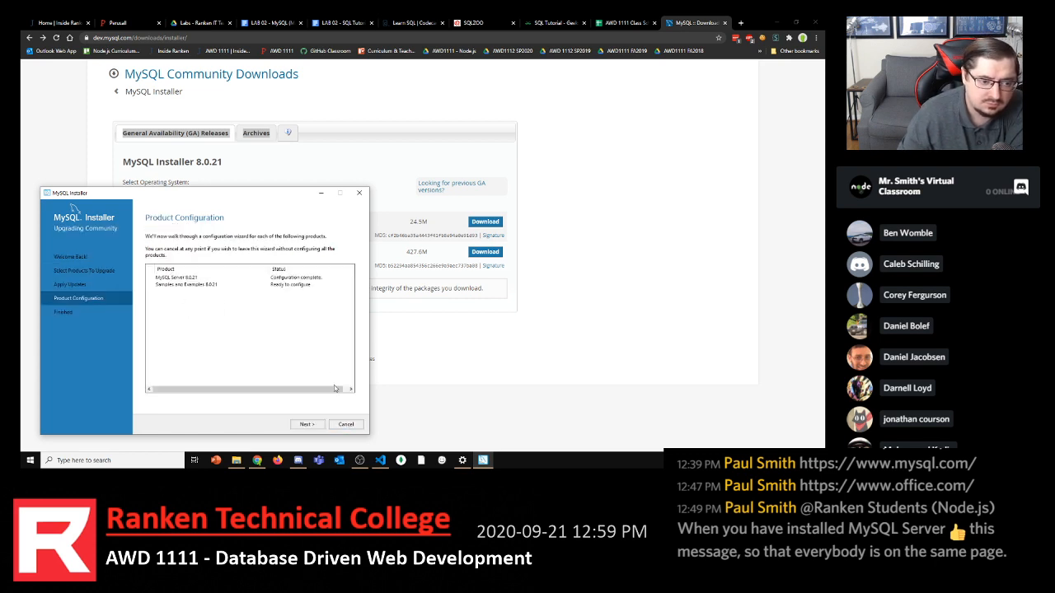
# Apply the Samples and Examples 8.0.21 configuration and finish the upgrade wizard
pyautogui.click(305, 425)
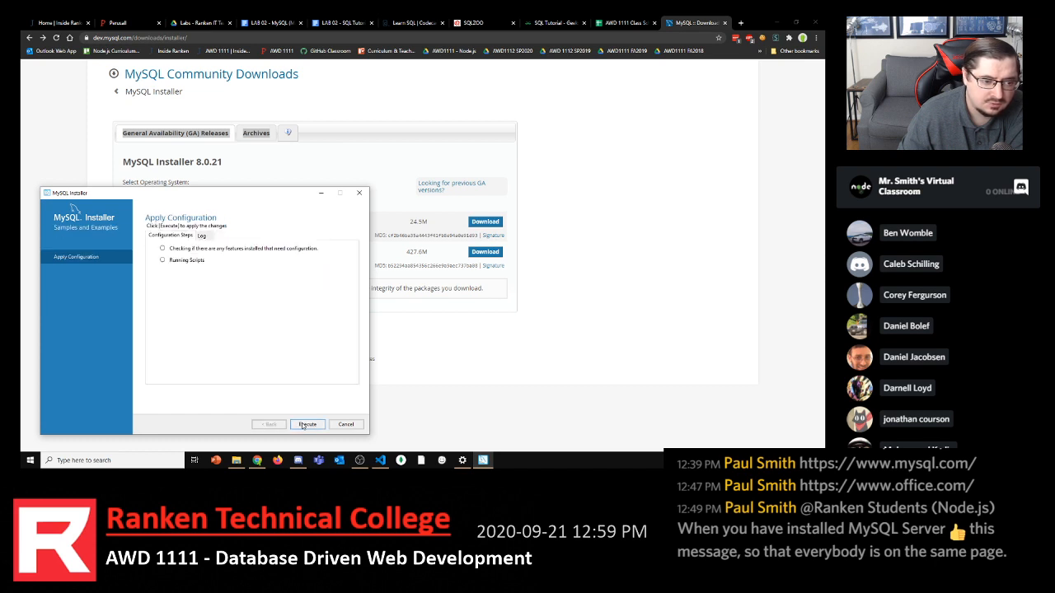
pyautogui.click(304, 424)
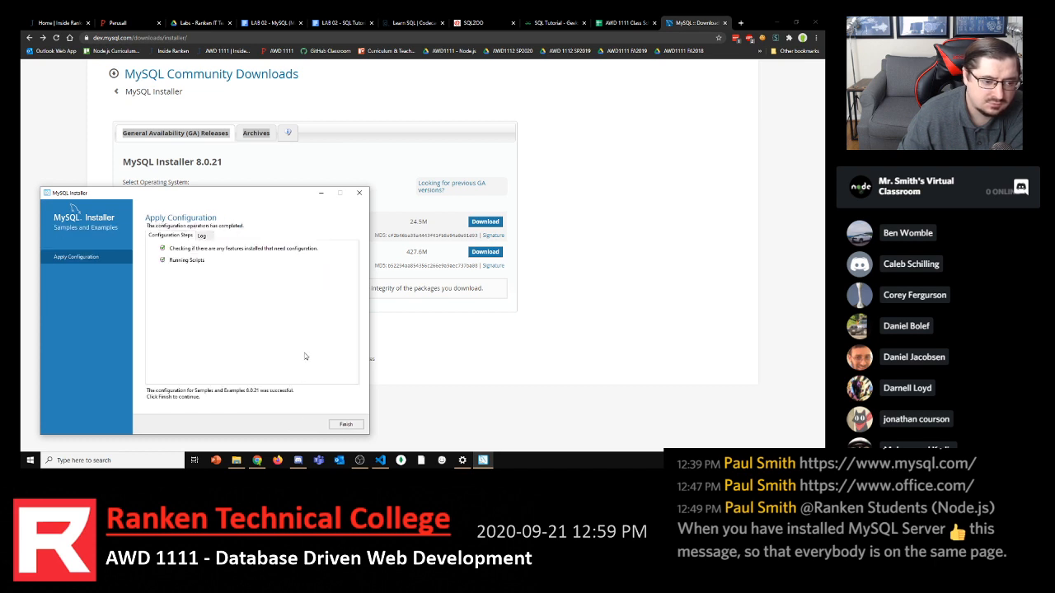
pyautogui.click(344, 424)
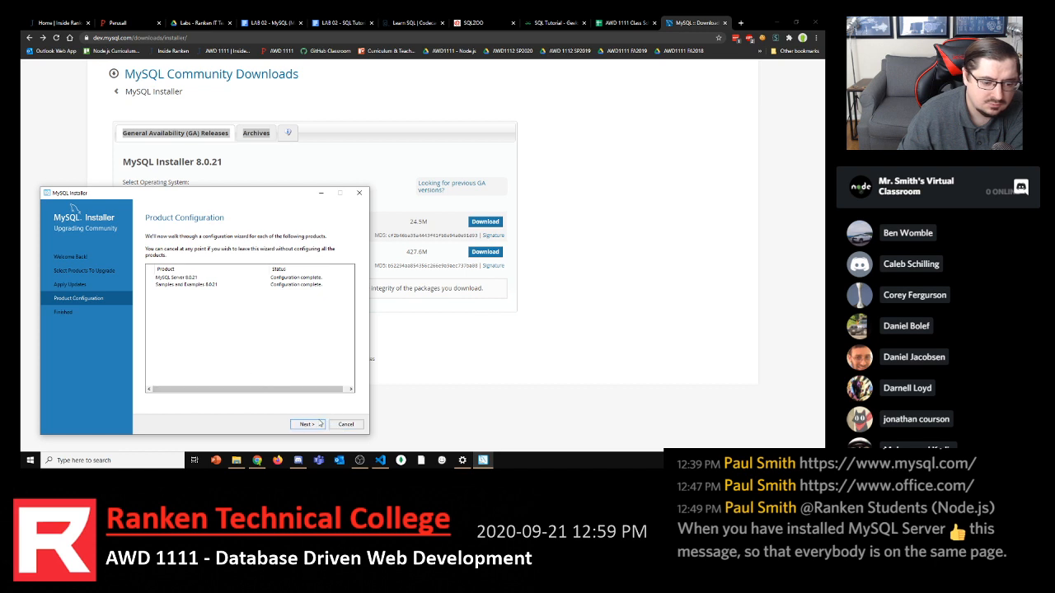
pyautogui.click(312, 425)
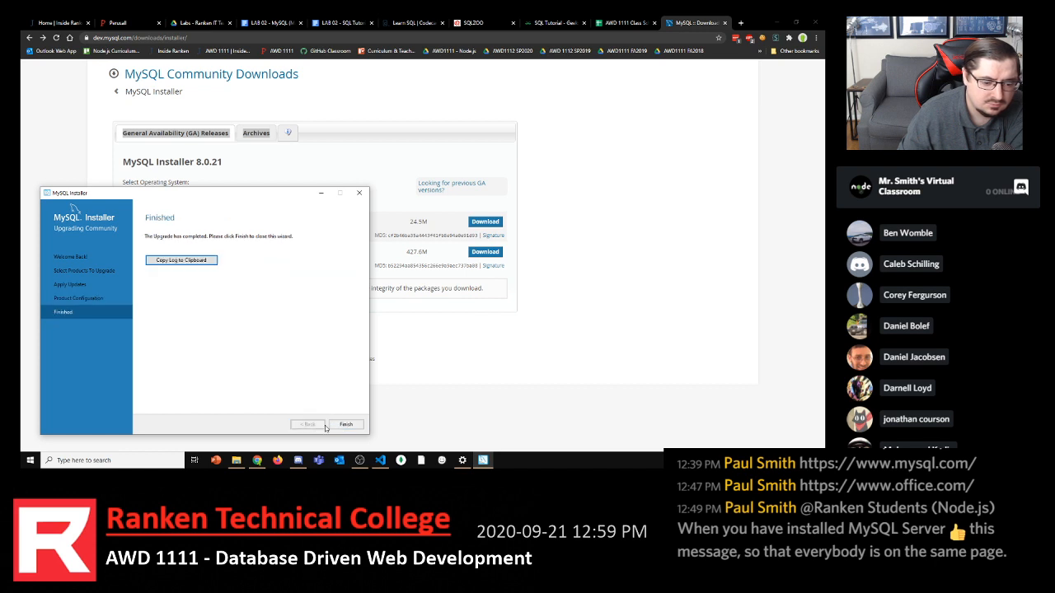
pyautogui.click(345, 425)
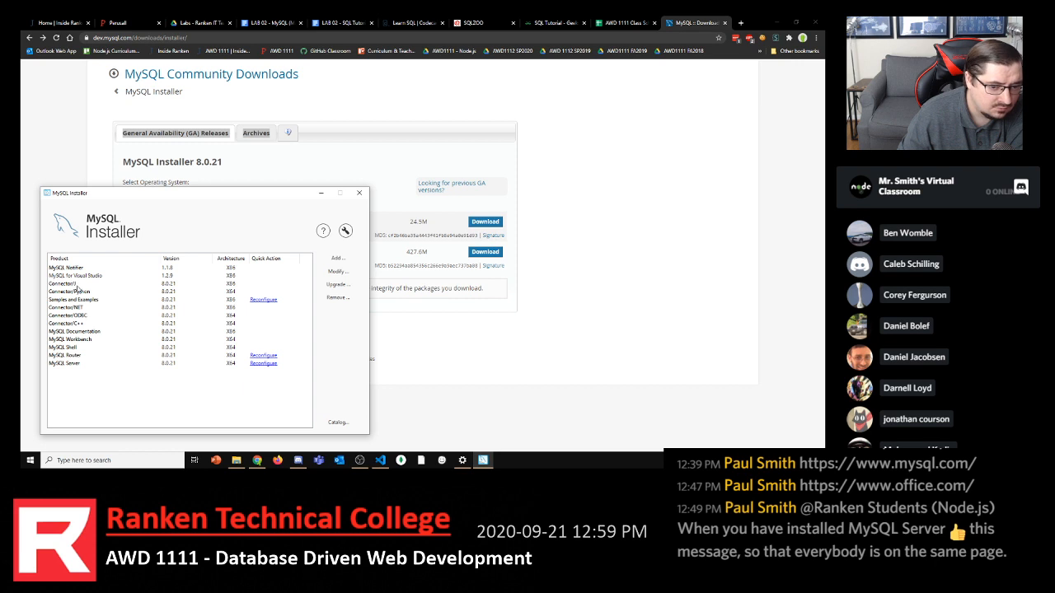
# View the MySQL Installer Options without changing them, and close the MySQL Installer
pyautogui.click(345, 232)
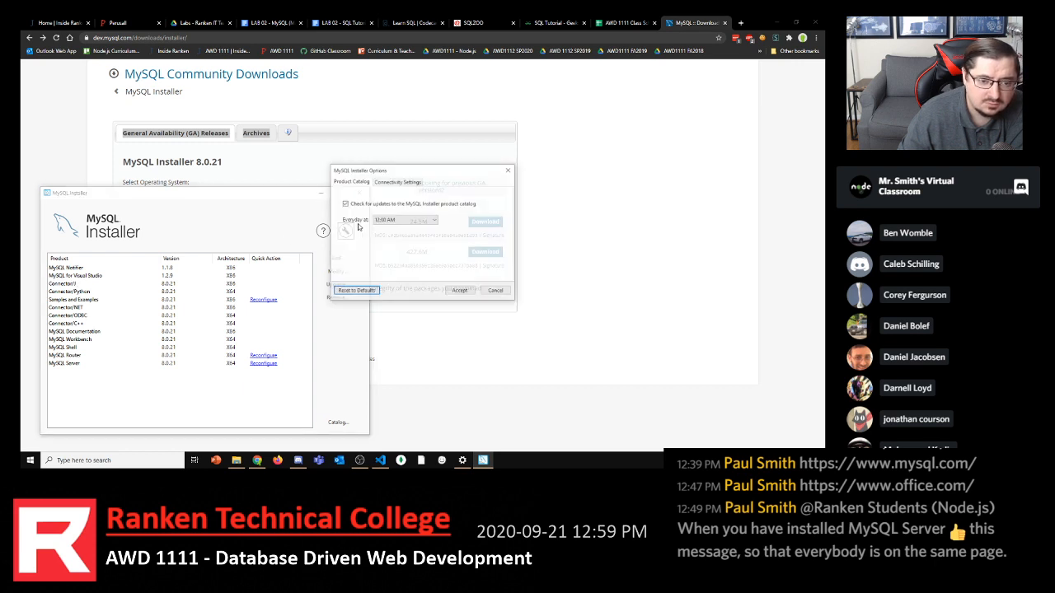
pyautogui.click(509, 171)
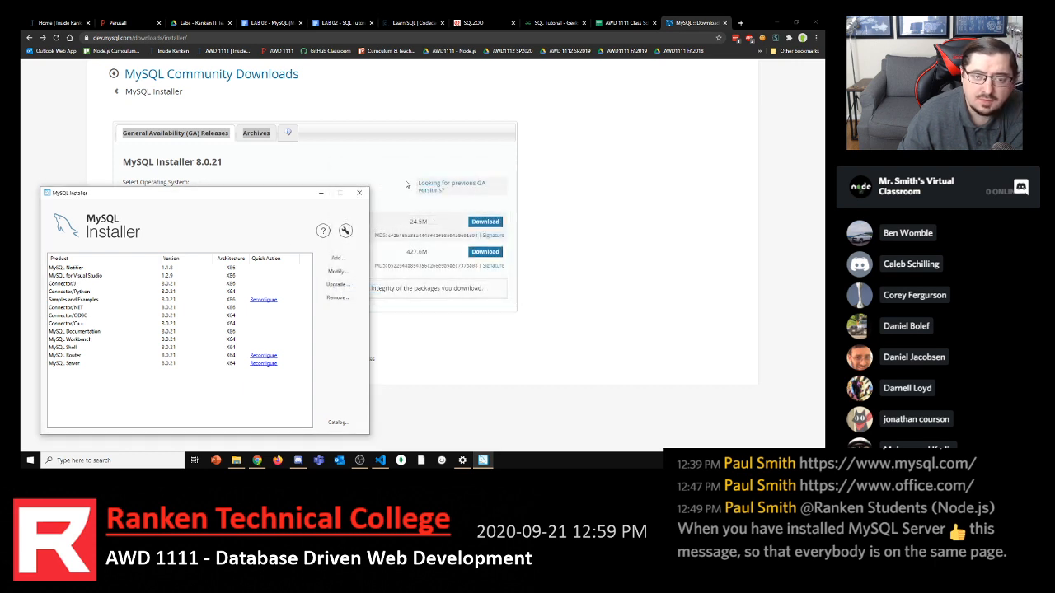
pyautogui.click(360, 194)
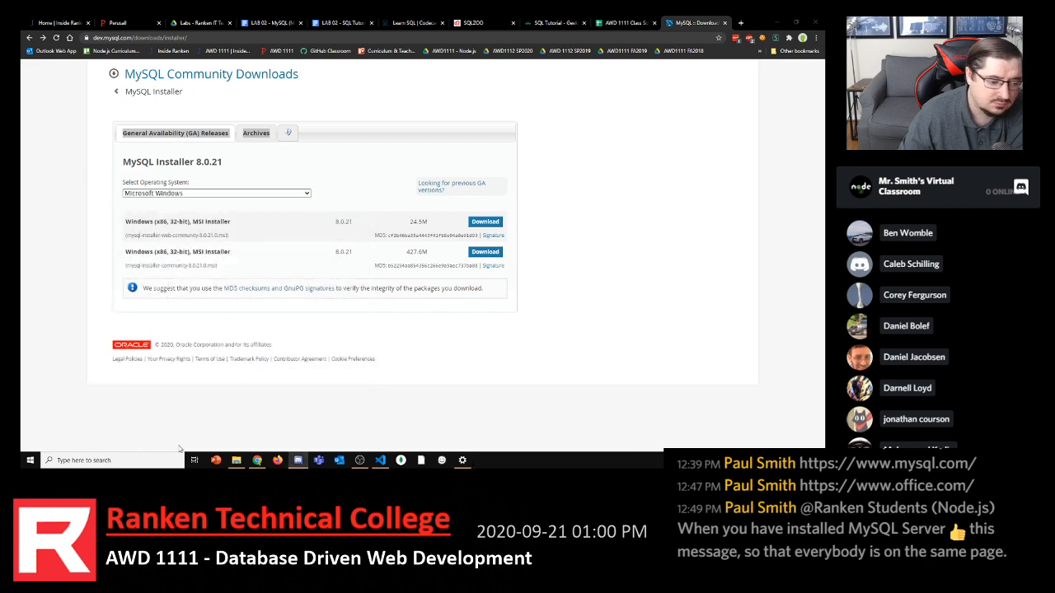
# Search Windows for "mysq" and open MySQL Workbench 8.0 CE
pyautogui.click(125, 458)
pyautogui.write('41')
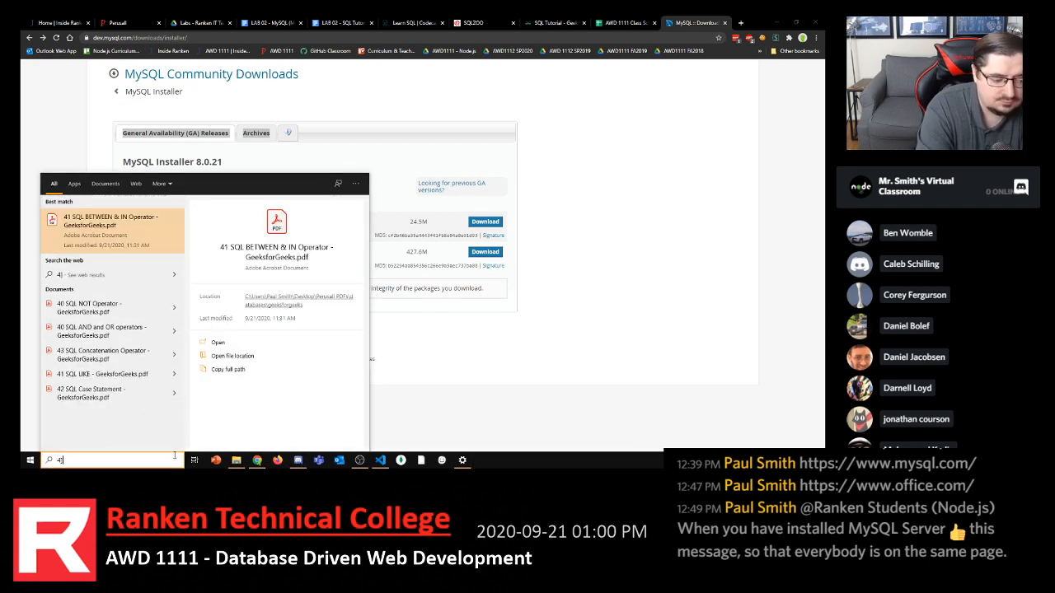
pyautogui.press('BackSpace')
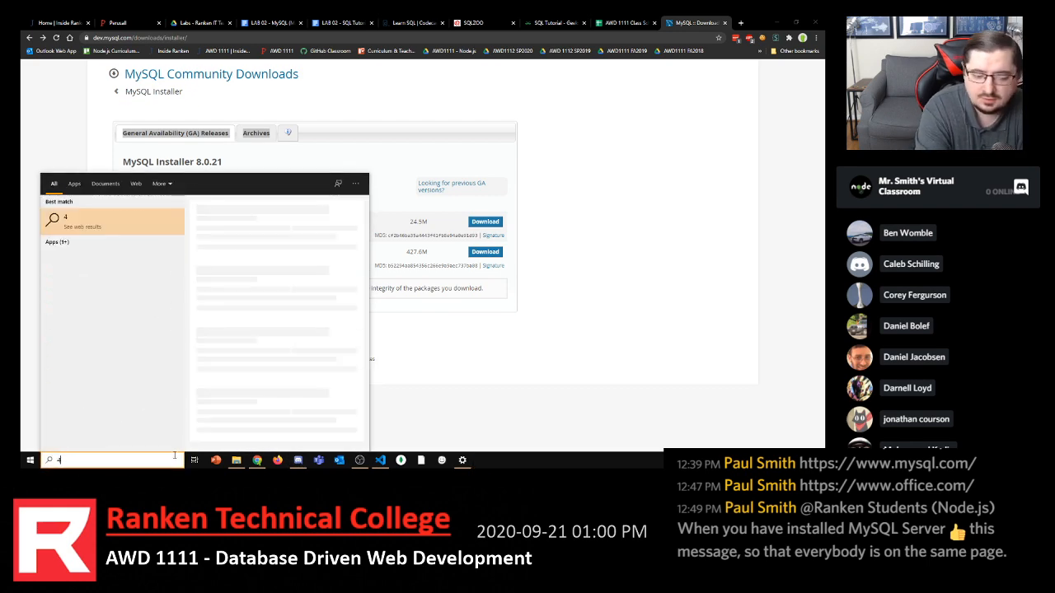
pyautogui.write('sql')
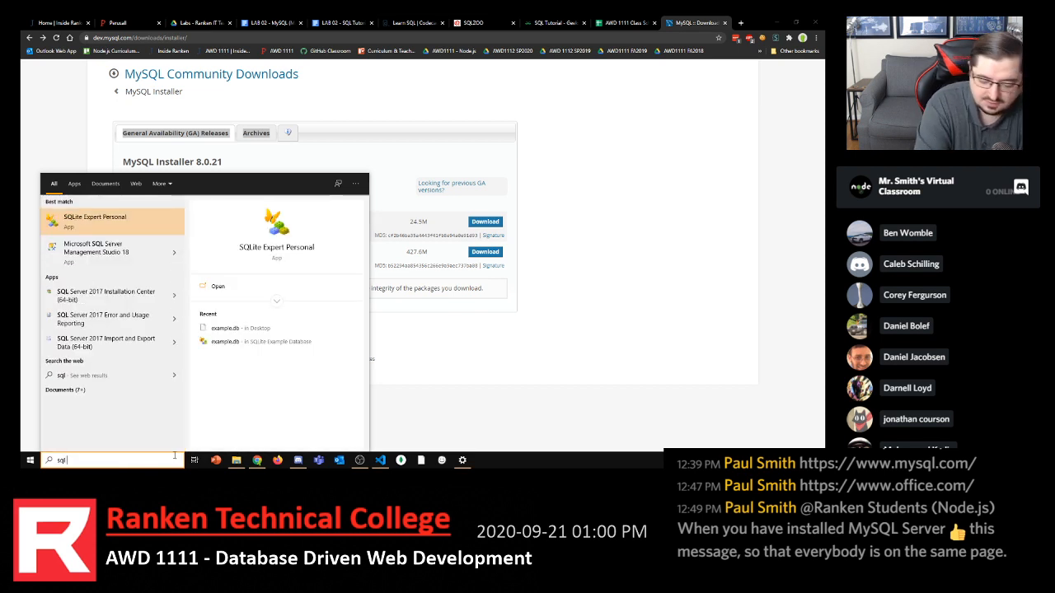
pyautogui.press('BackSpace')
pyautogui.press('BackSpace')
pyautogui.press('BackSpace')
pyautogui.press('BackSpace')
pyautogui.write('my')
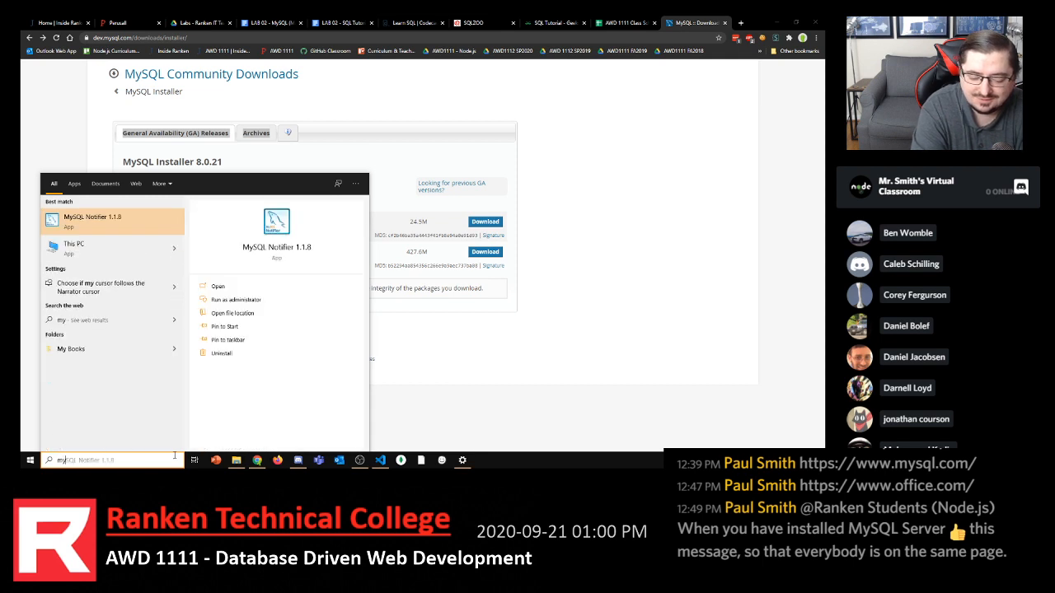
pyautogui.write('sq')
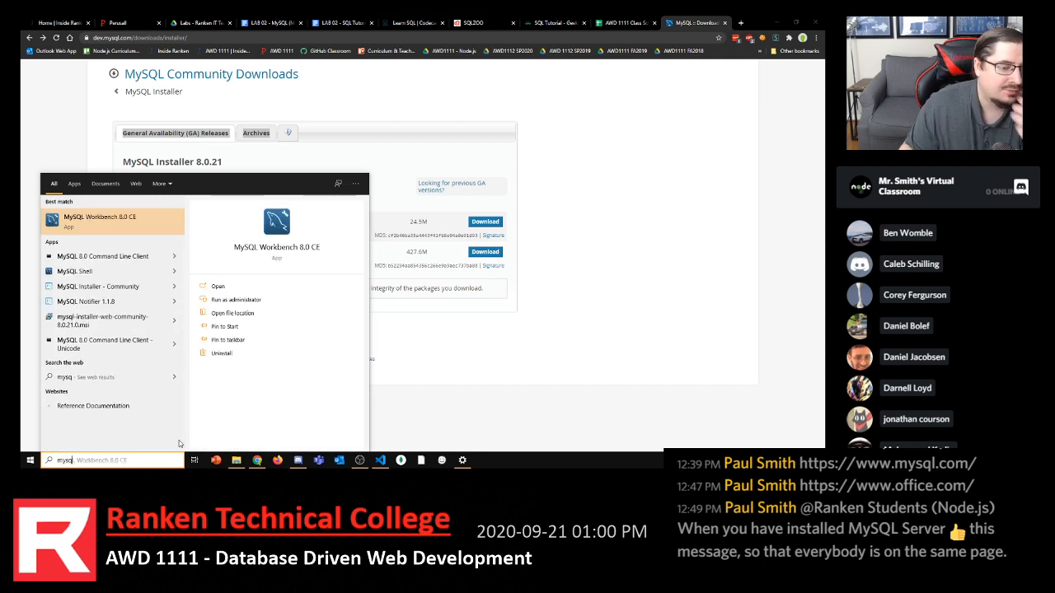
pyautogui.click(128, 225)
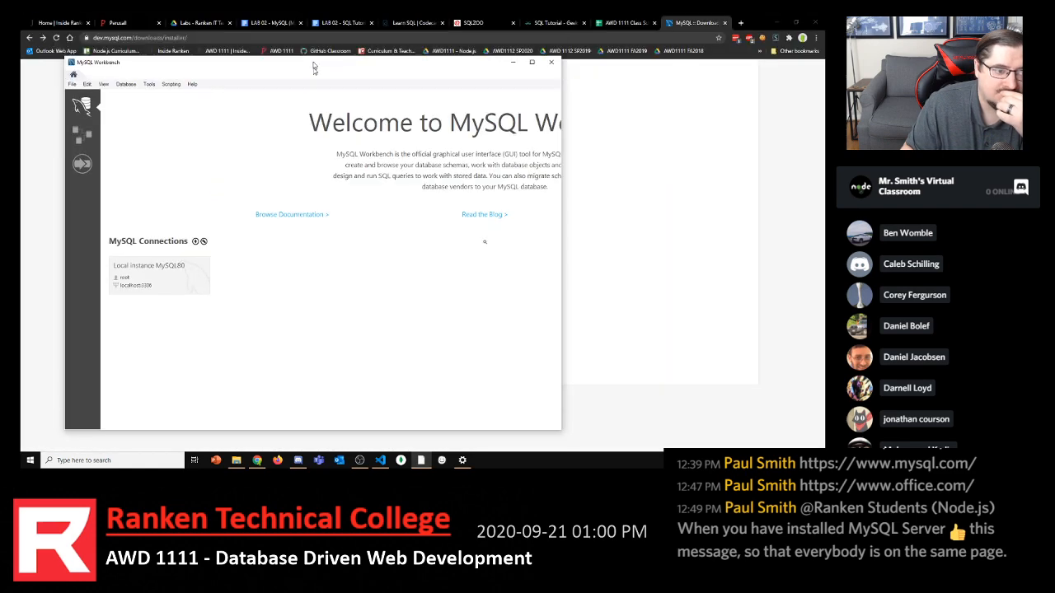
# Look through the file, tools and help commands of MySQL Workbench, and close Workbench
pyautogui.moveTo(314, 68); pyautogui.dragTo(325, 54)
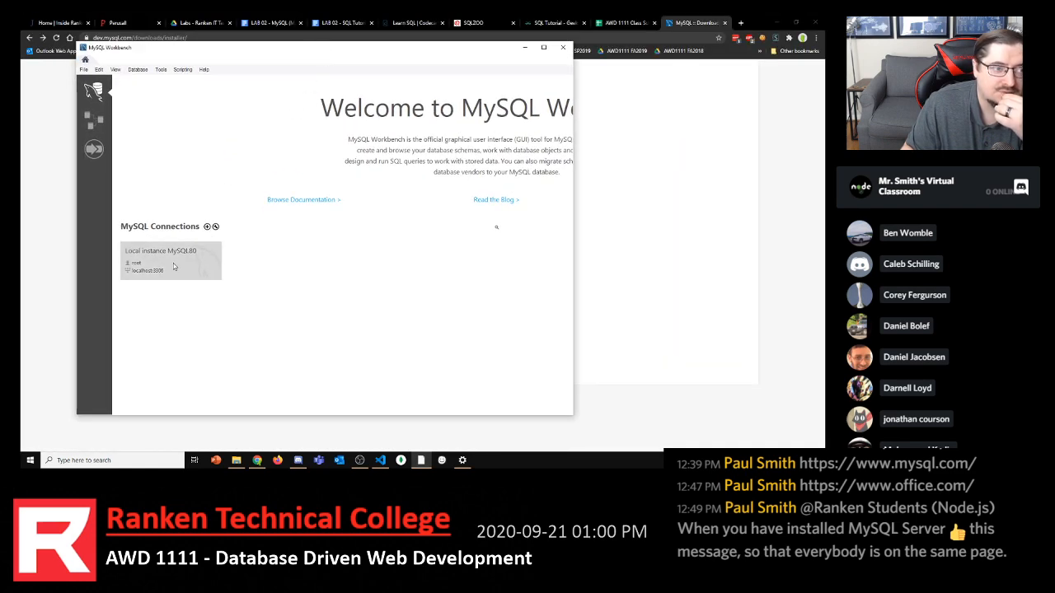
pyautogui.click(82, 70)
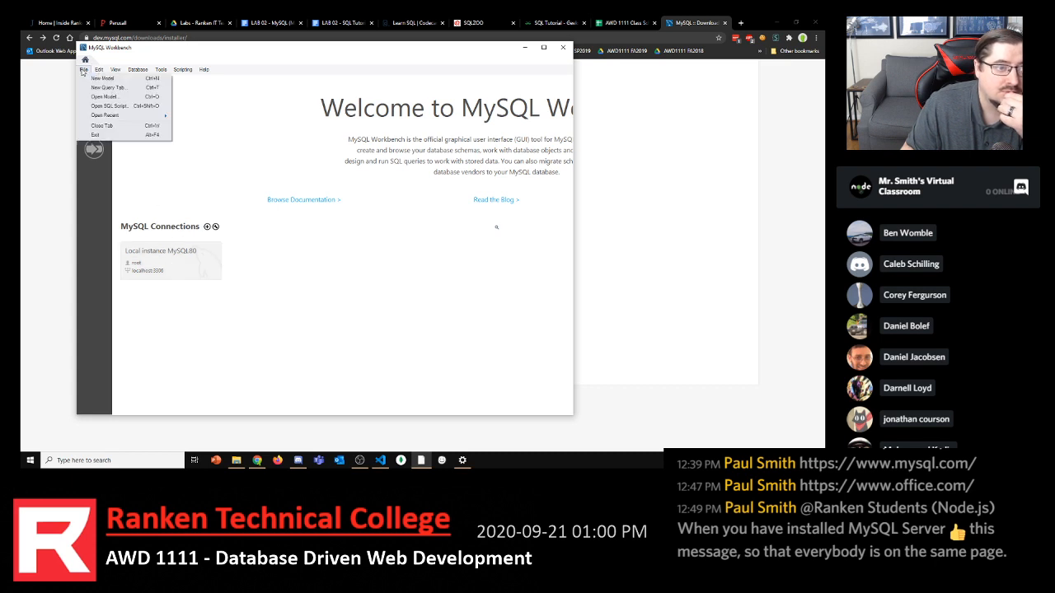
pyautogui.moveTo(156, 70)
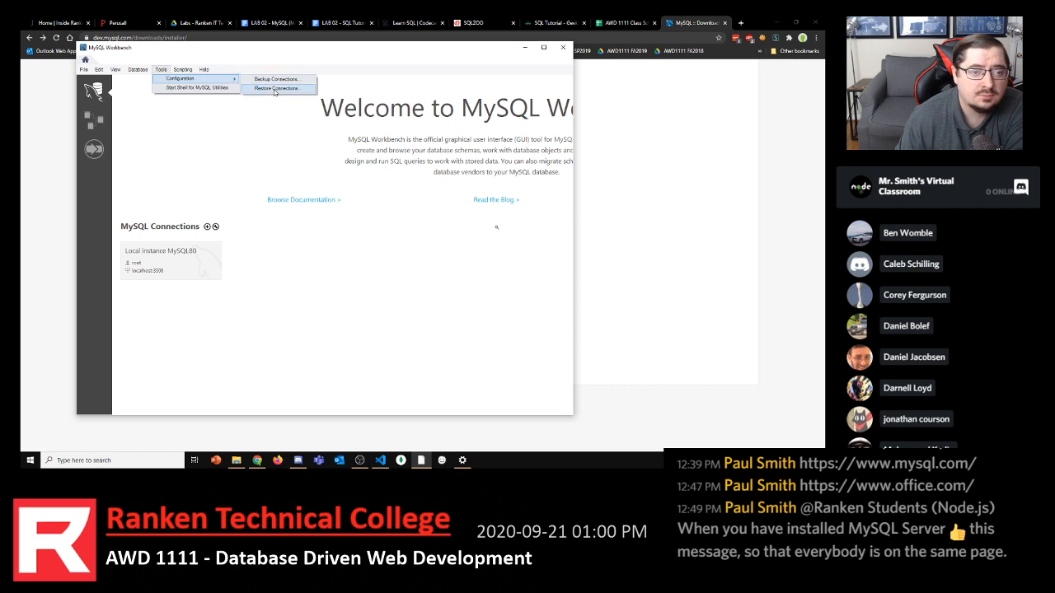
pyautogui.click(259, 106)
pyautogui.click(204, 69)
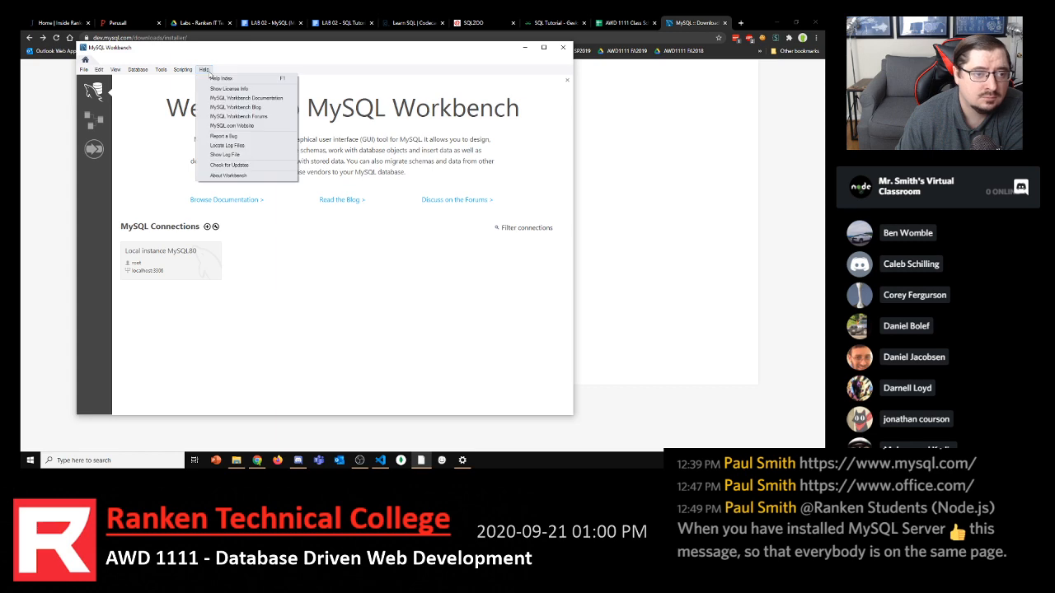
pyautogui.click(203, 70)
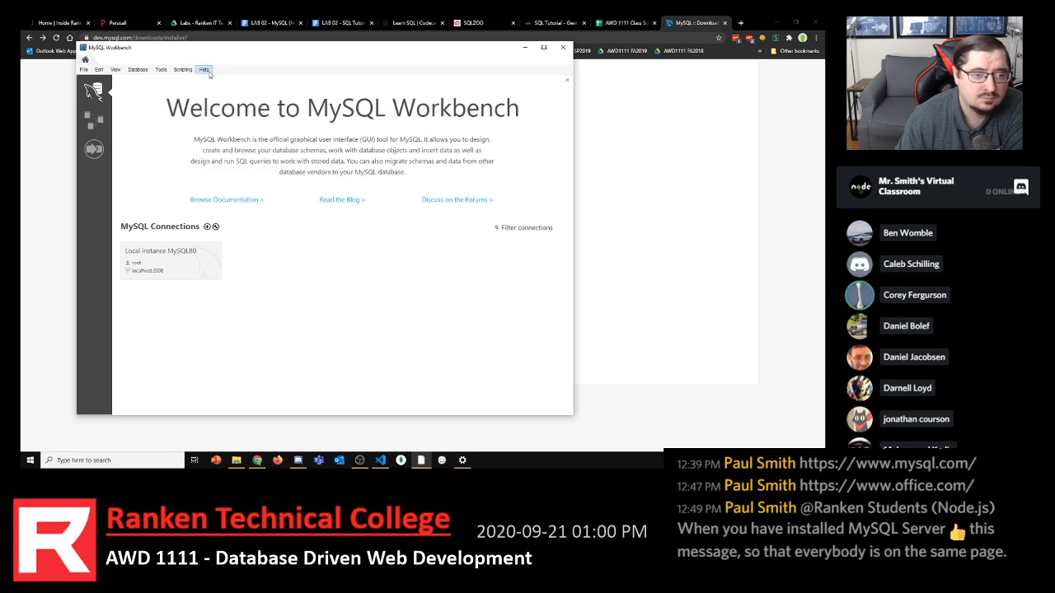
pyautogui.click(563, 47)
# Search Windows for "sql" and look through the list of installed apps
pyautogui.click(165, 461)
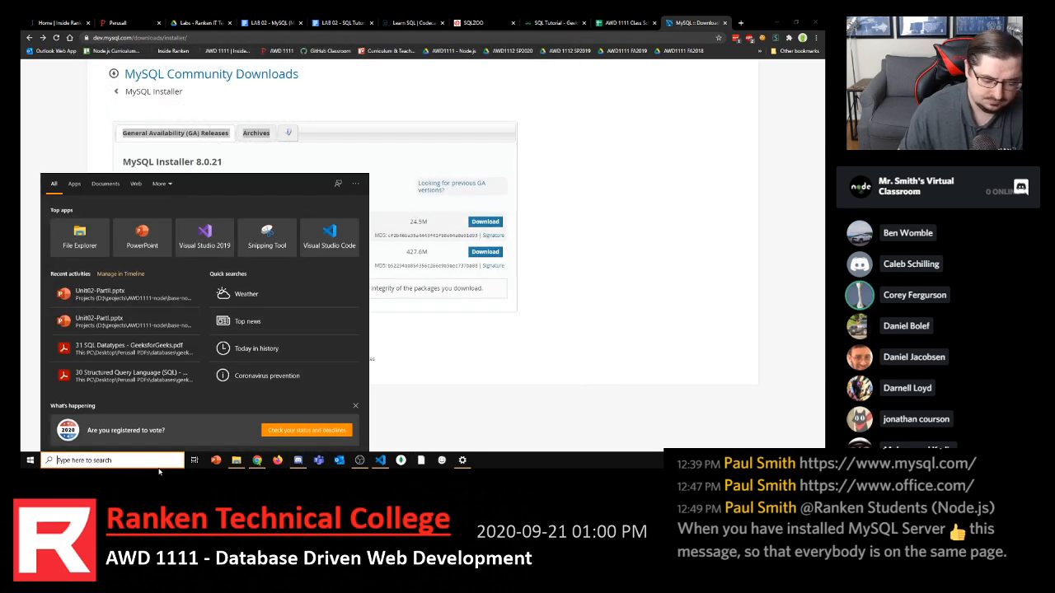
pyautogui.write('sql')
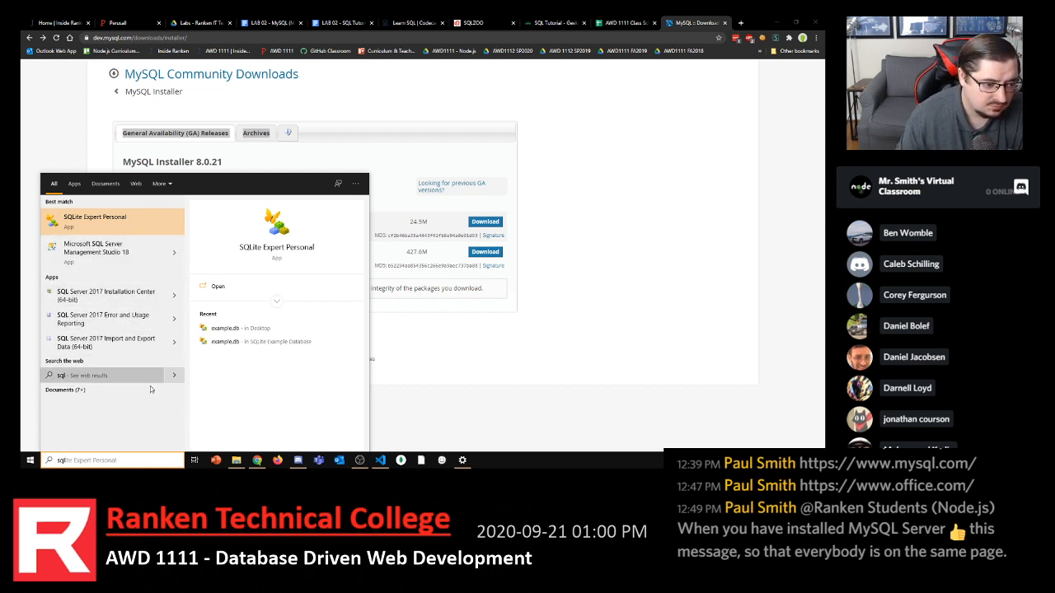
pyautogui.click(31, 460)
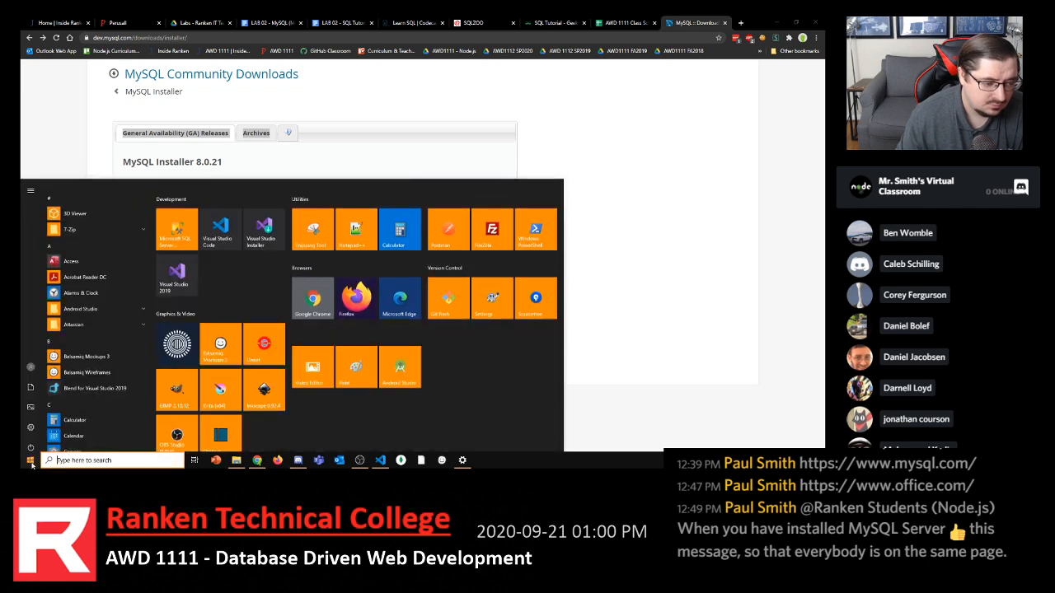
pyautogui.scroll(-5, 113, 336)
pyautogui.scroll(-10, 112, 332)
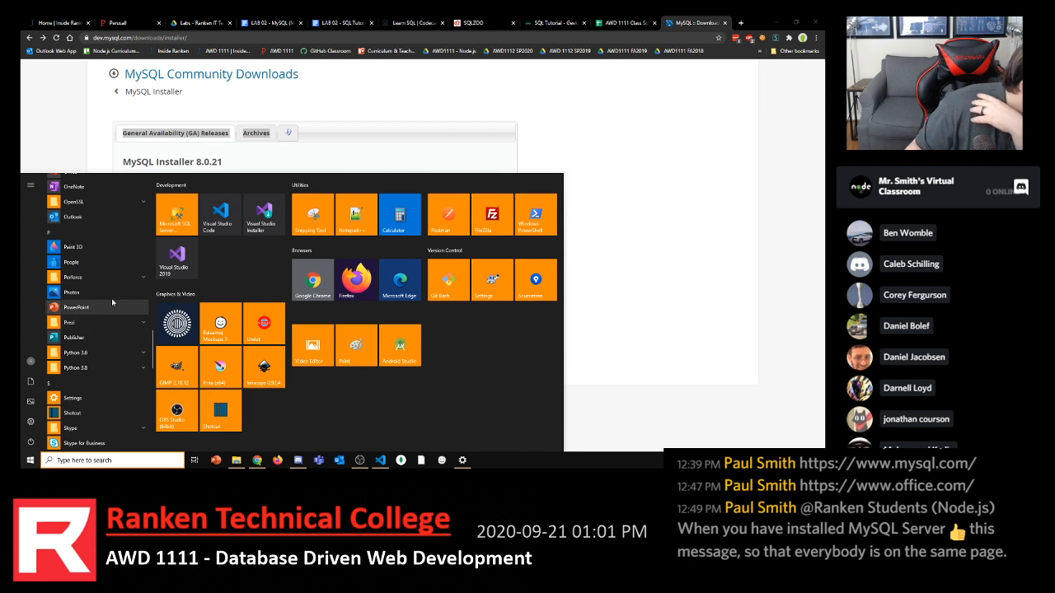
pyautogui.press('Escape')
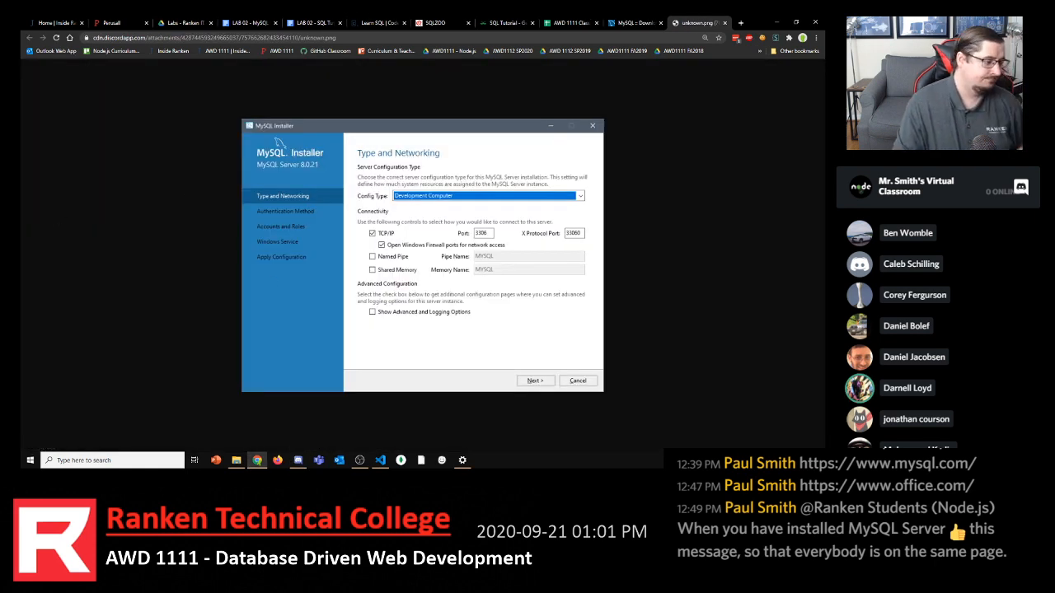
# Check the posted Type and Networking screenshot against the MySQL Community Downloads page in the browser
pyautogui.hotkey('alt', 'Tab')
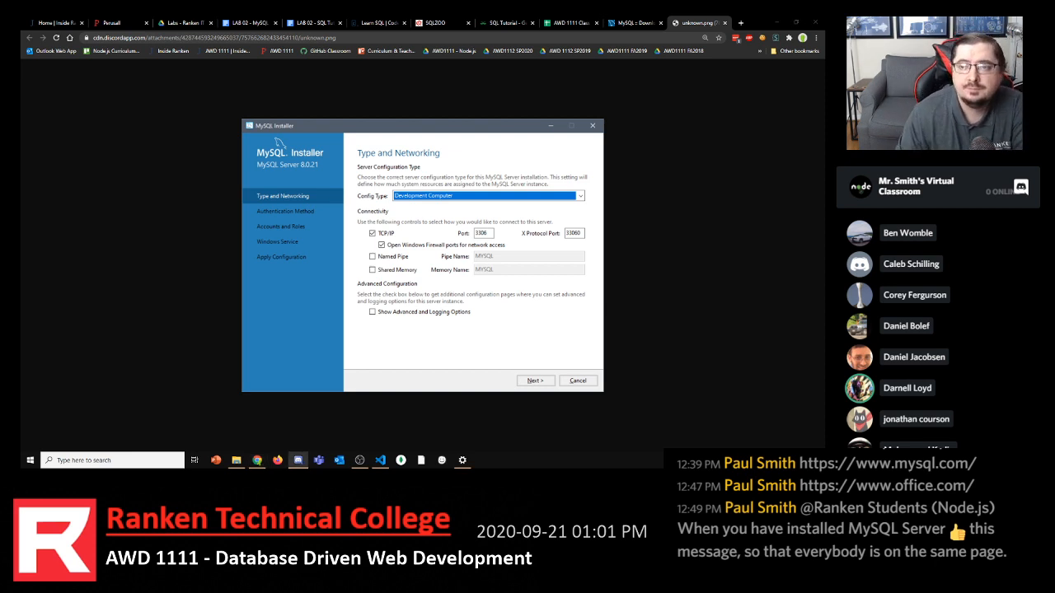
pyautogui.click(651, 19)
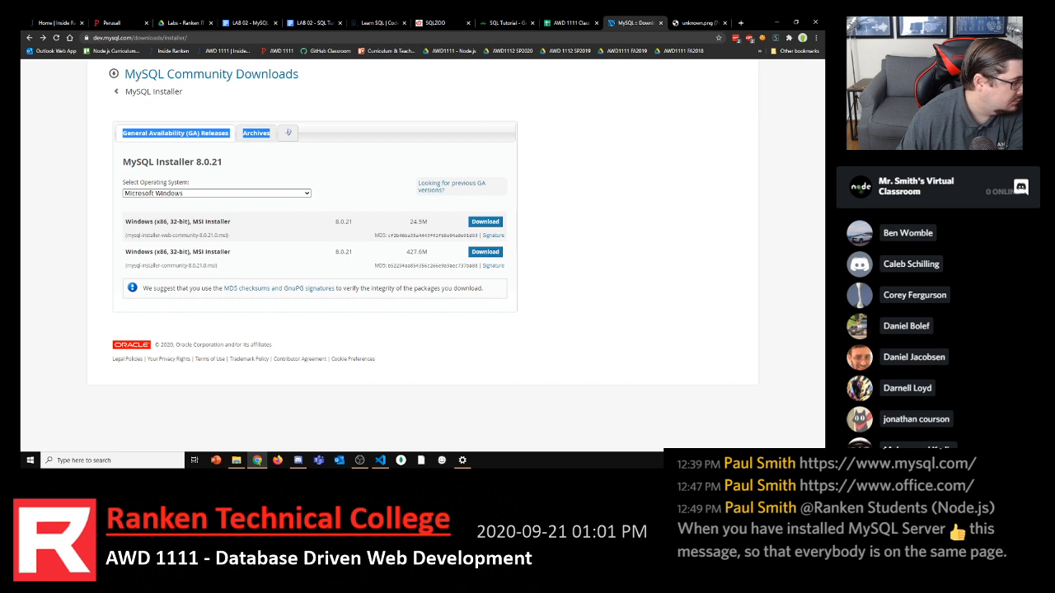
pyautogui.click(699, 22)
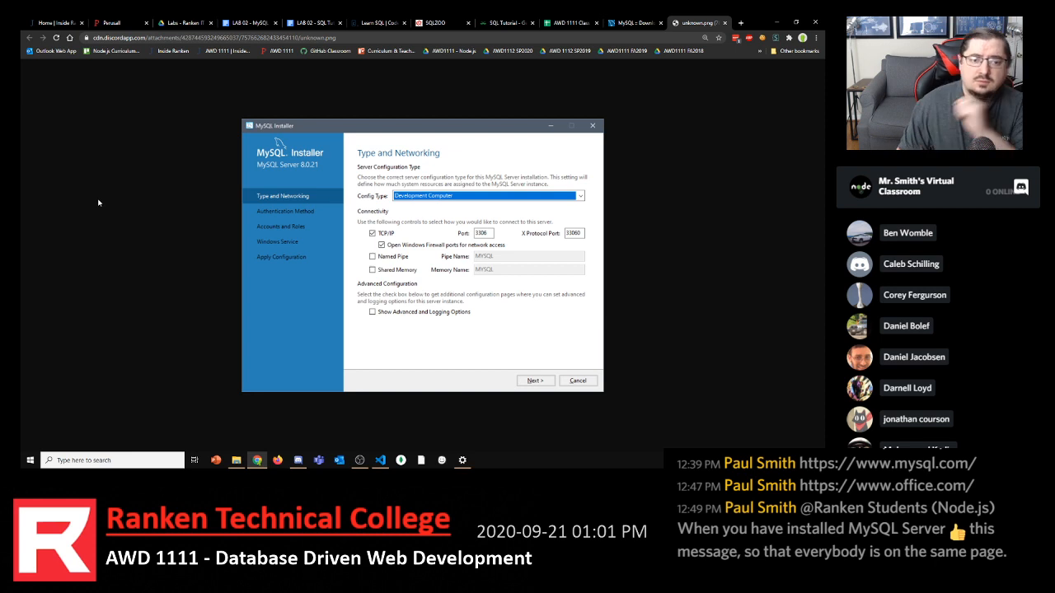
pyautogui.click(147, 460)
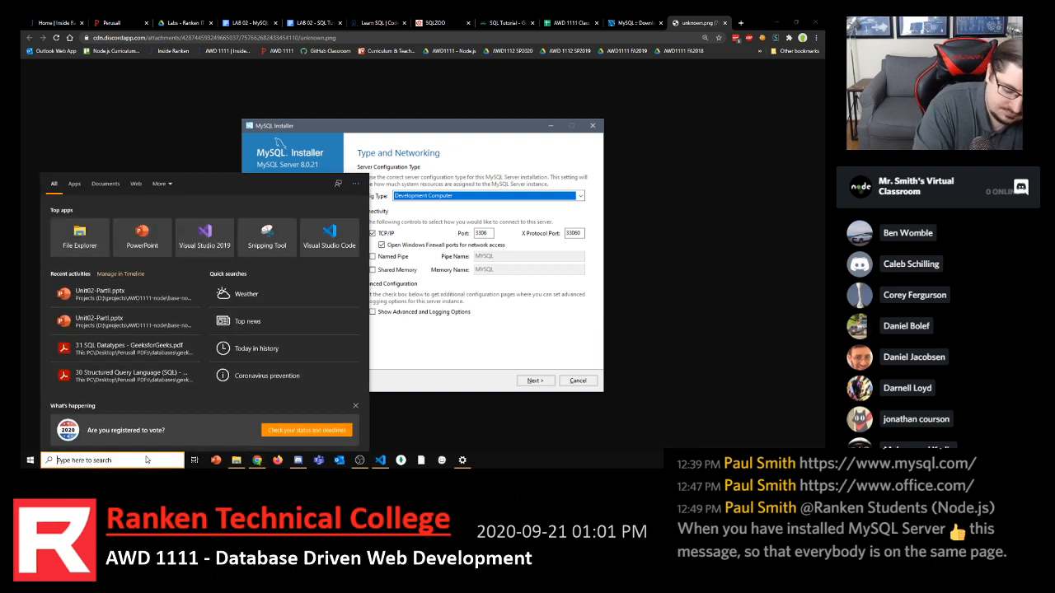
pyautogui.write('mysql conf')
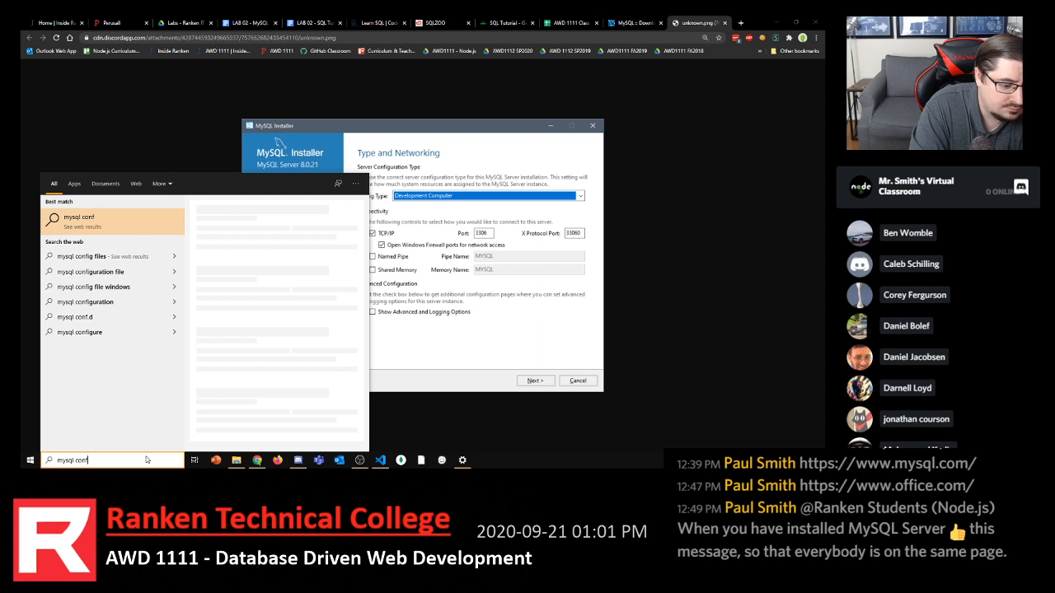
pyautogui.press('Escape')
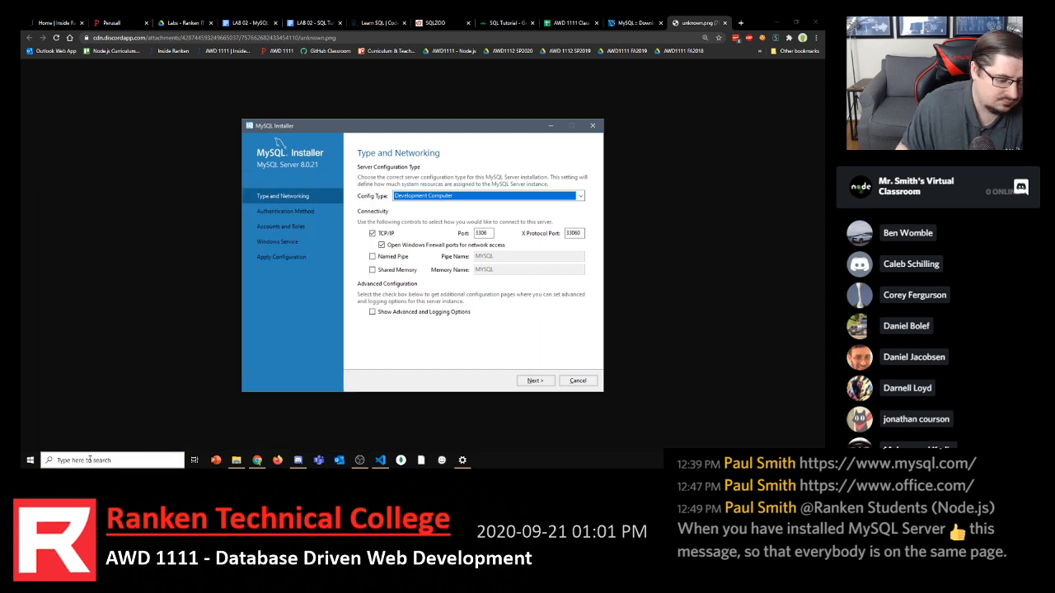
# Browse the list of installed Windows apps to the MySQL folder and expand it
pyautogui.click(29, 460)
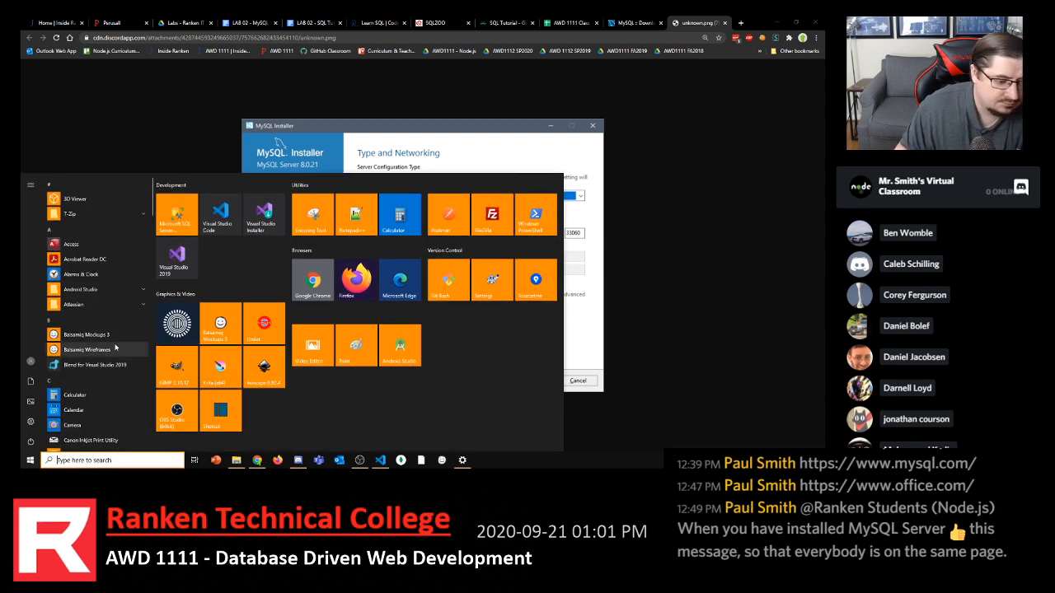
pyautogui.scroll(-3, 106, 362)
pyautogui.scroll(-5, 110, 352)
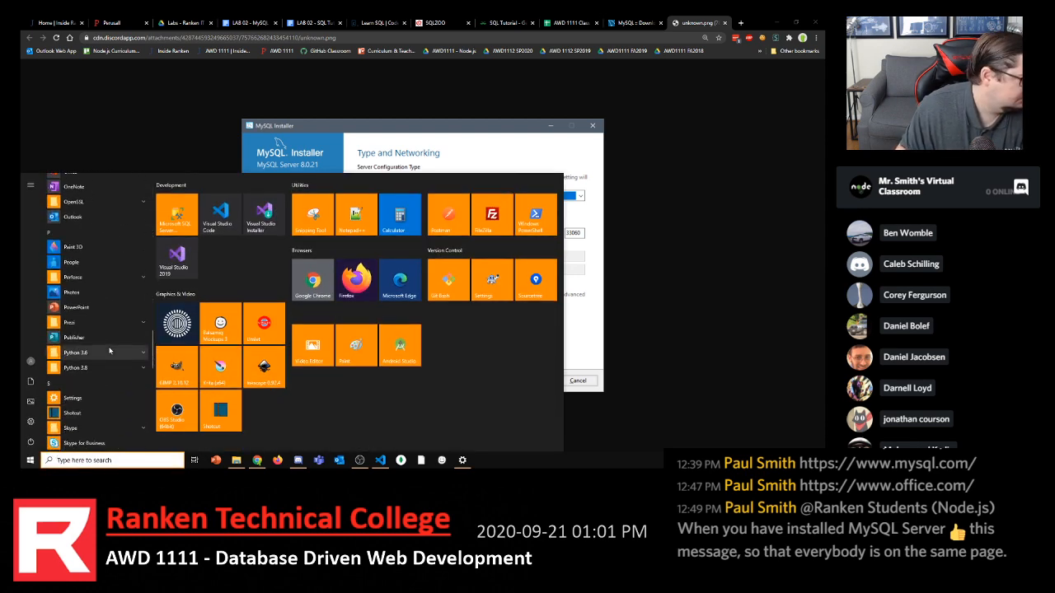
pyautogui.scroll(-5, 110, 352)
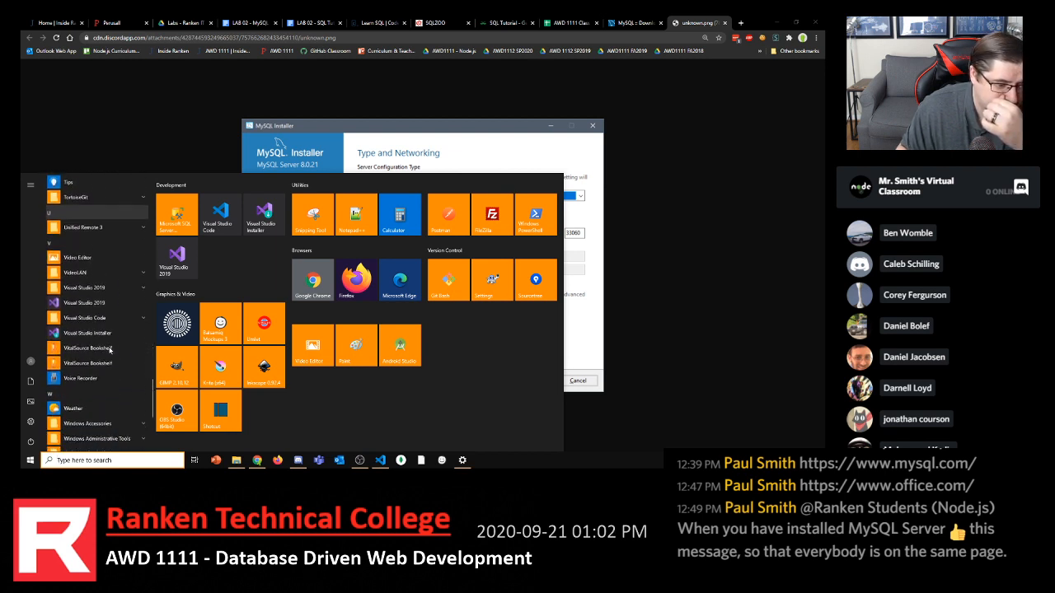
pyautogui.scroll(5, 109, 352)
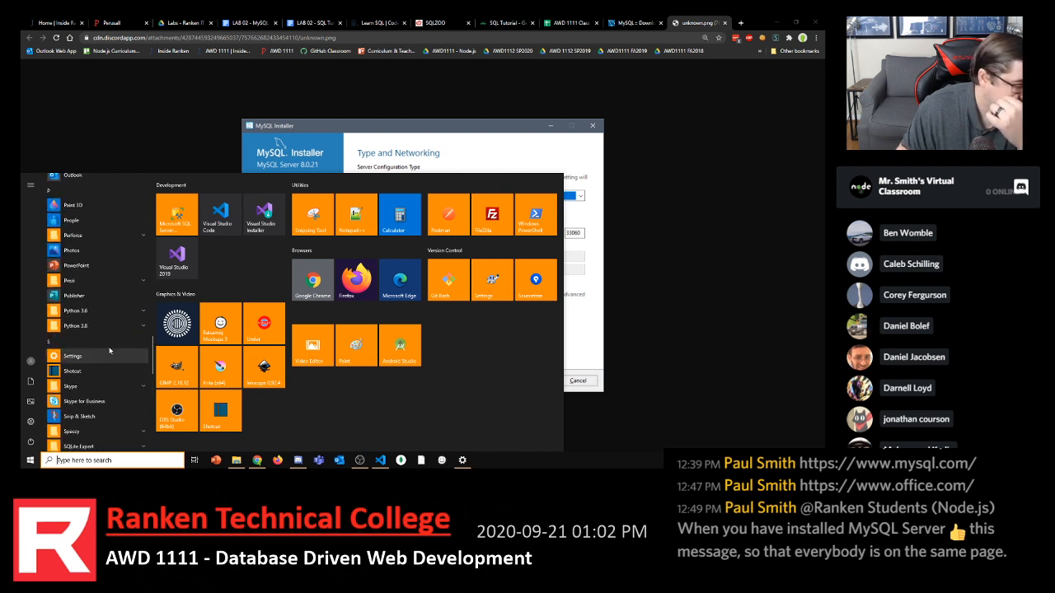
pyautogui.scroll(5, 110, 352)
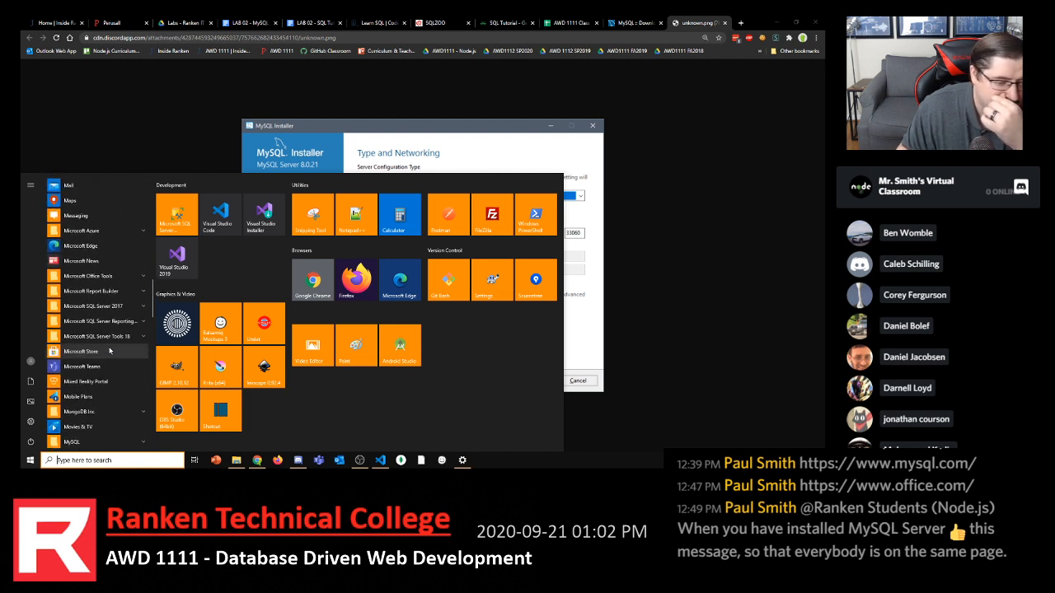
pyautogui.scroll(3, 110, 351)
pyautogui.scroll(-4, 110, 351)
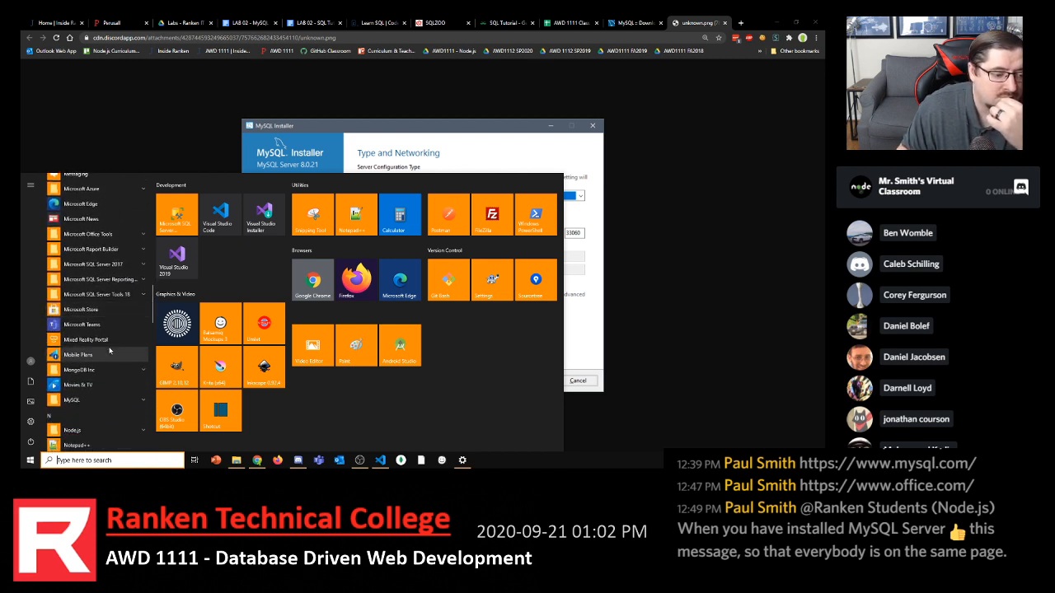
pyautogui.click(146, 402)
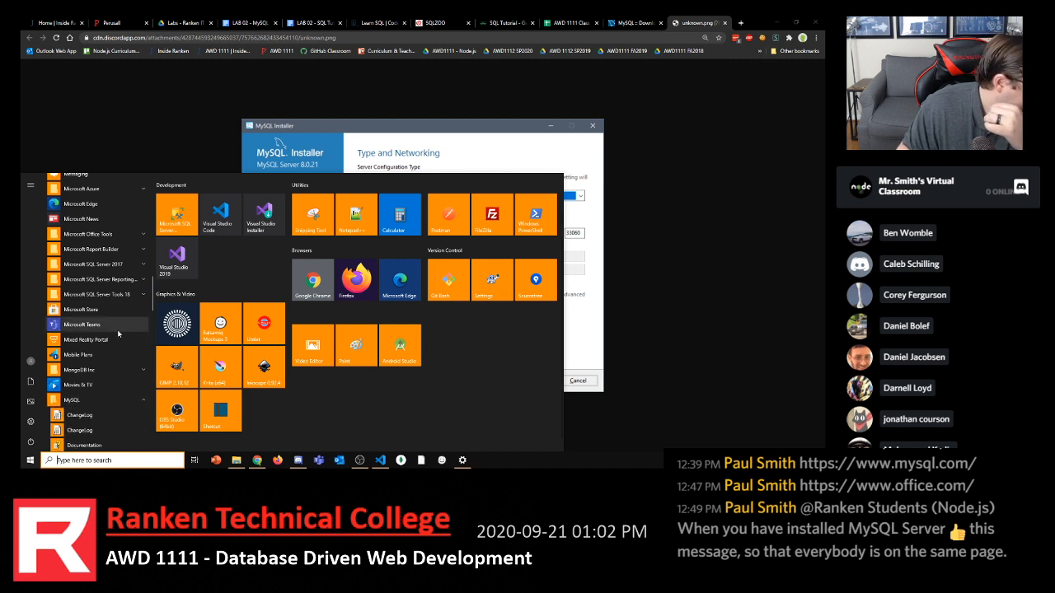
# Launch MySQL Installer - Community from the MySQL folder and allow it to make changes to the device
pyautogui.scroll(-5, 118, 333)
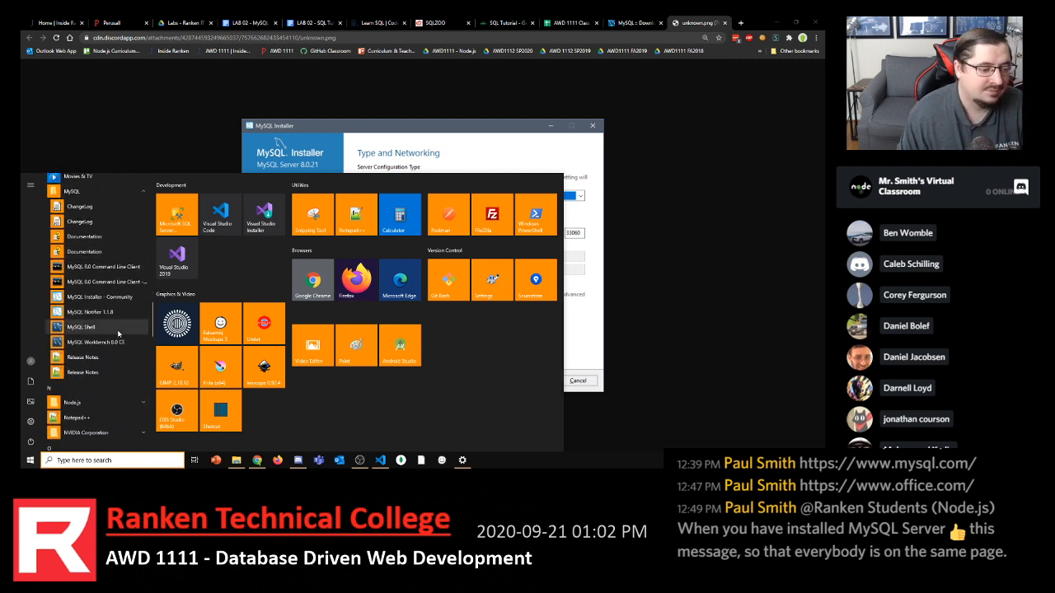
pyautogui.scroll(1, 118, 333)
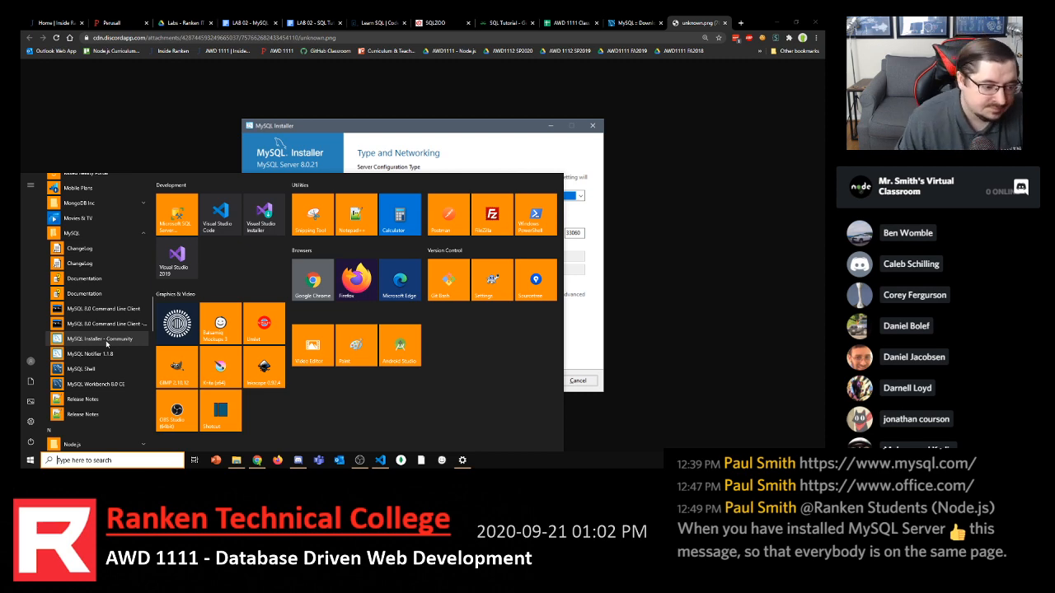
pyautogui.click(106, 341)
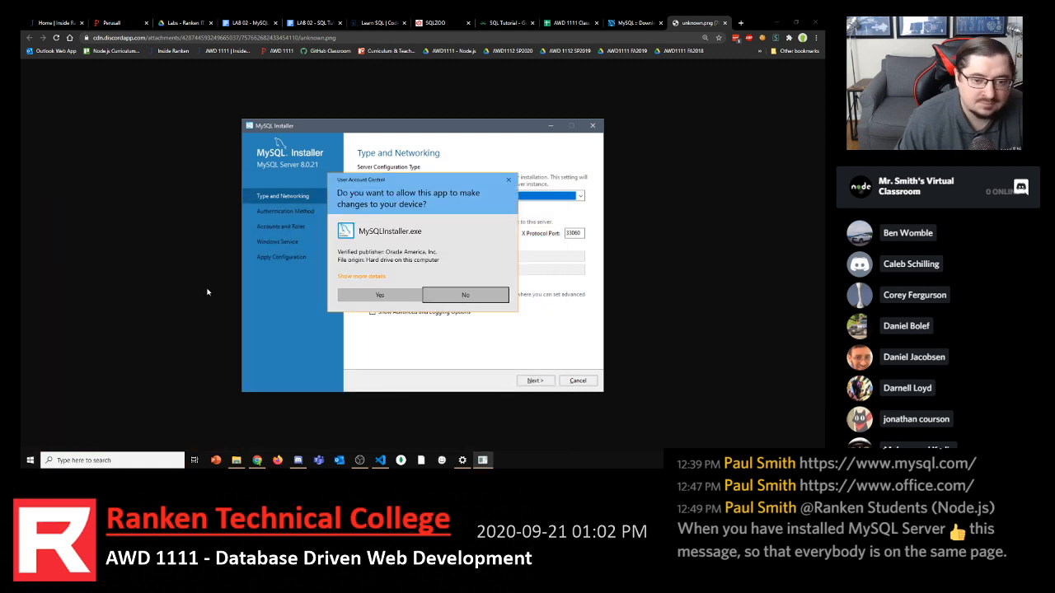
pyautogui.click(379, 295)
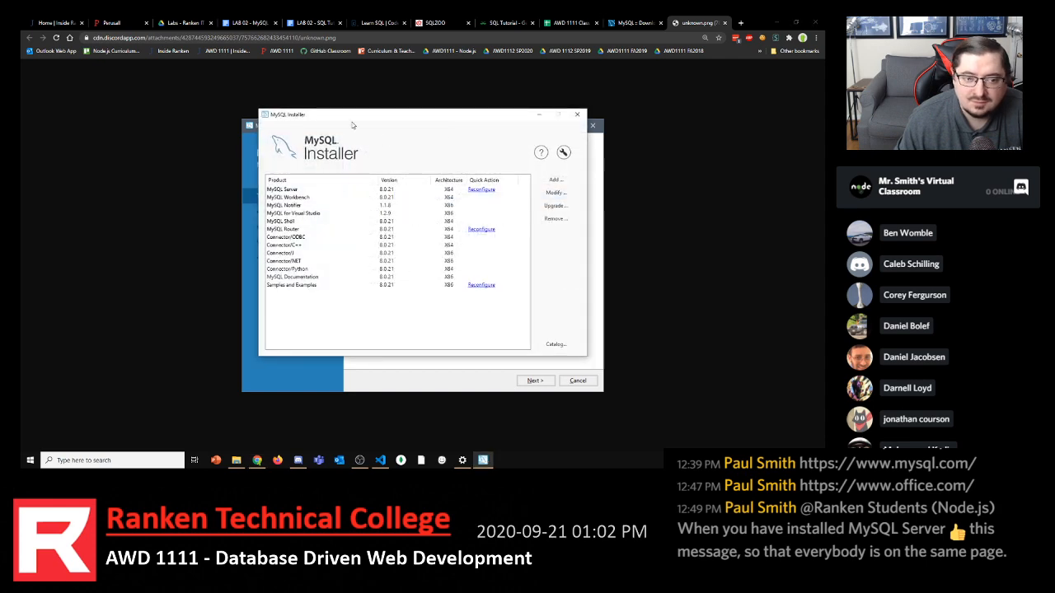
# Start reconfiguring MySQL Server 8.0.21 and move the installer window aside to uncover the posted screenshot
pyautogui.click(484, 191)
pyautogui.click(483, 191)
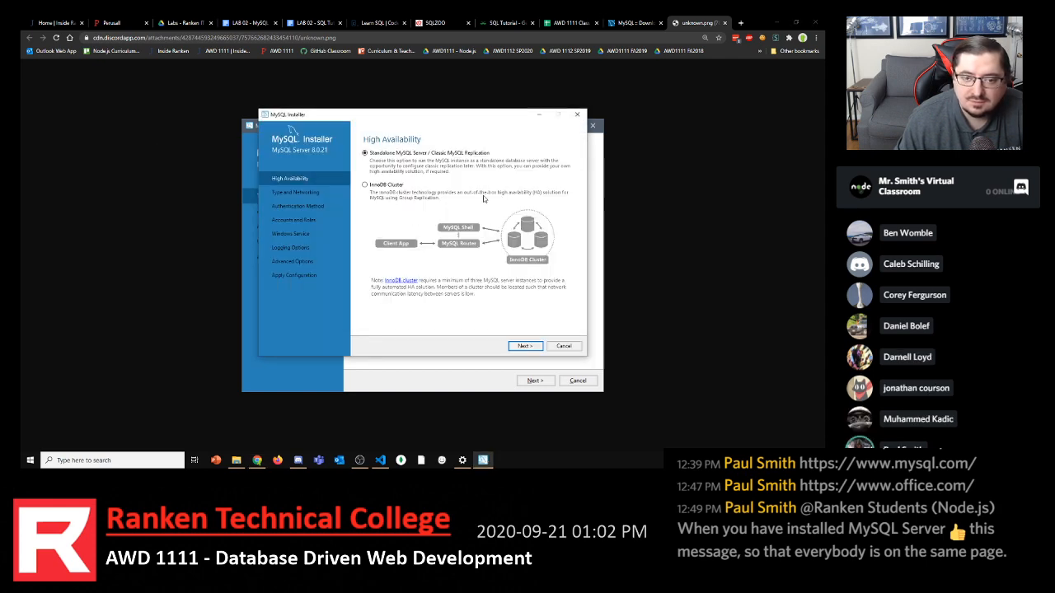
pyautogui.moveTo(418, 119); pyautogui.dragTo(262, 121)
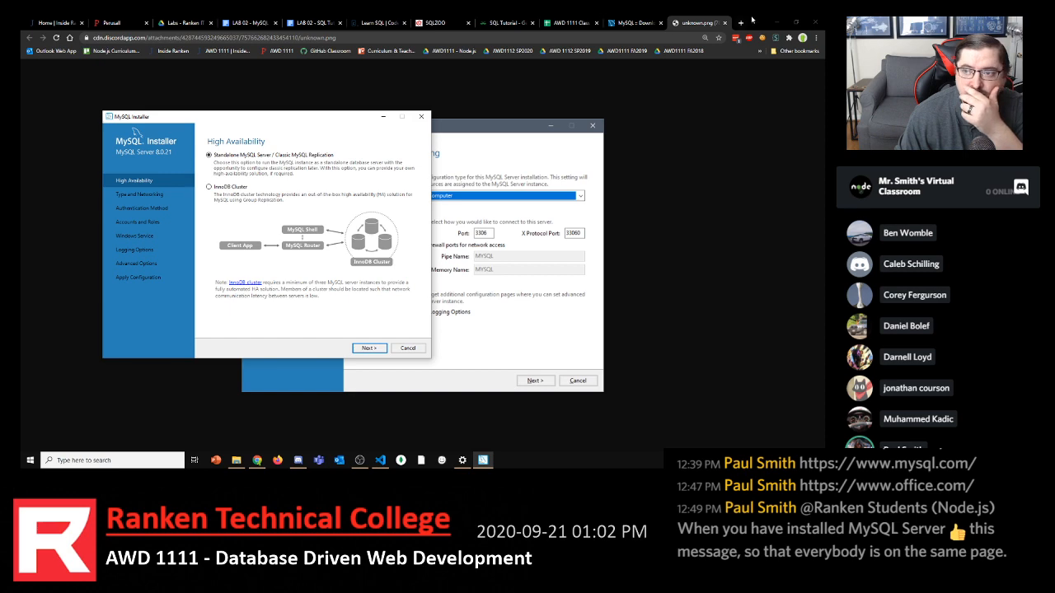
# Close the posted screenshot in the browser and place the installer window over the MySQL Community Downloads page
pyautogui.click(725, 23)
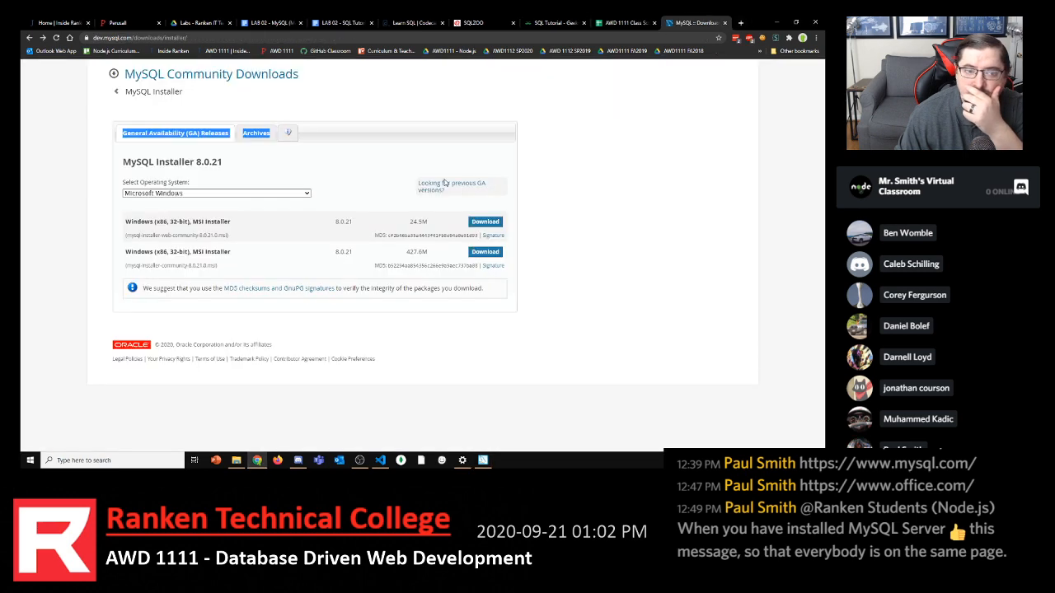
pyautogui.click(775, 23)
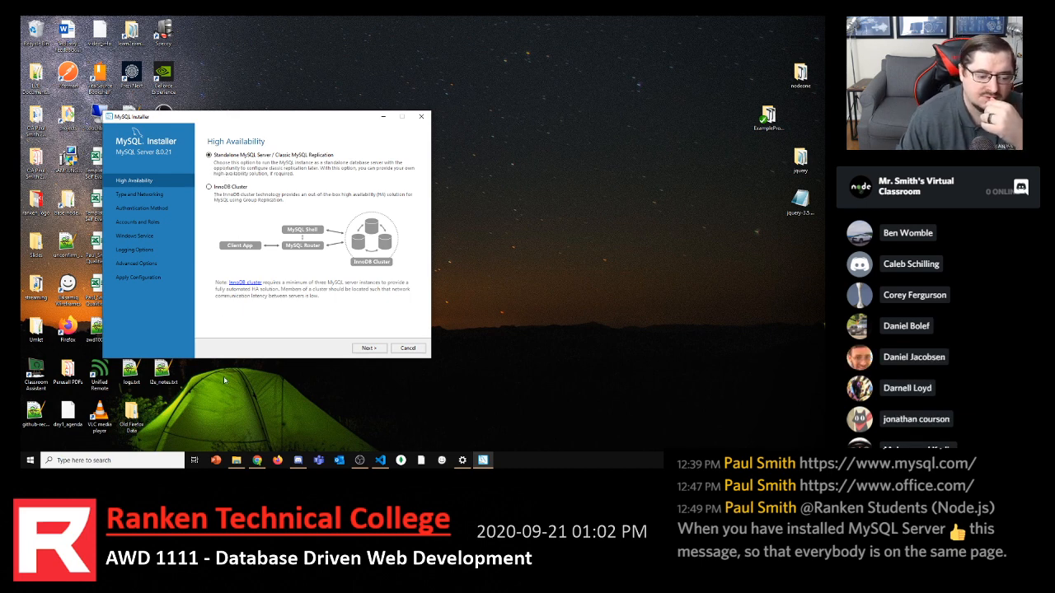
pyautogui.click(257, 460)
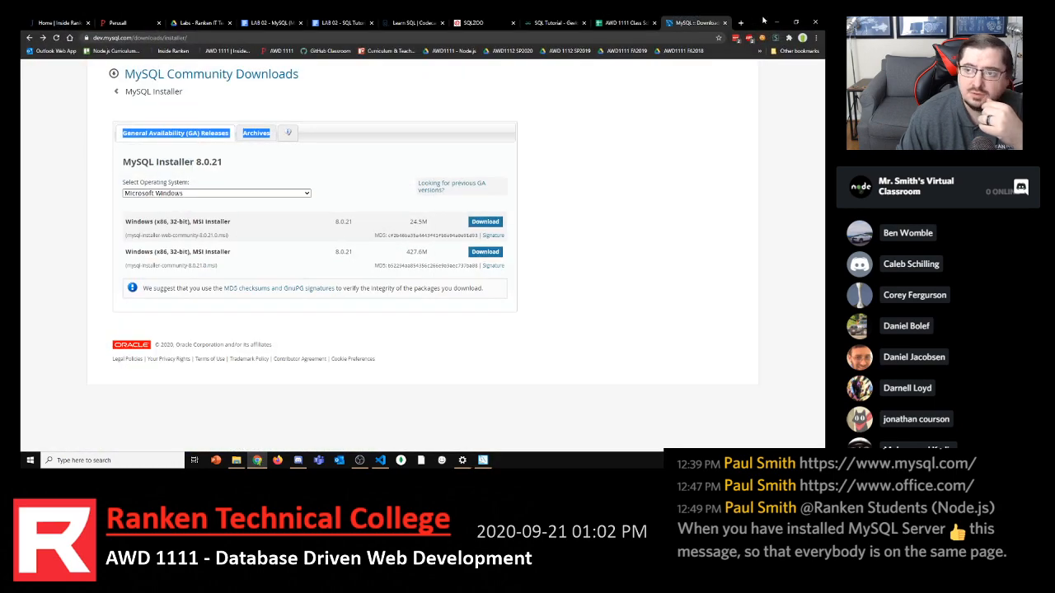
pyautogui.click(483, 460)
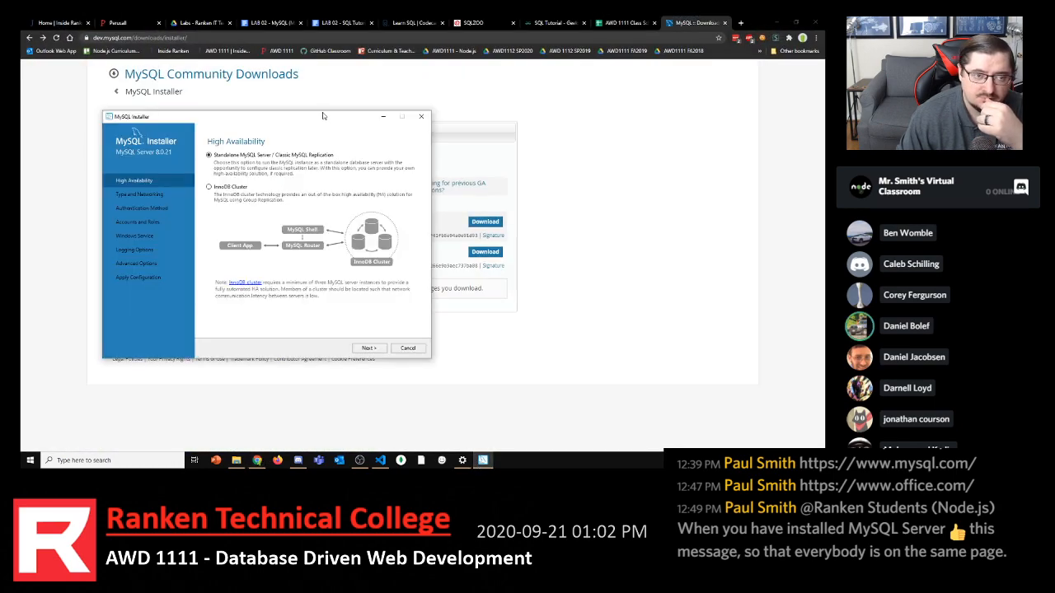
pyautogui.moveTo(325, 117); pyautogui.dragTo(599, 169)
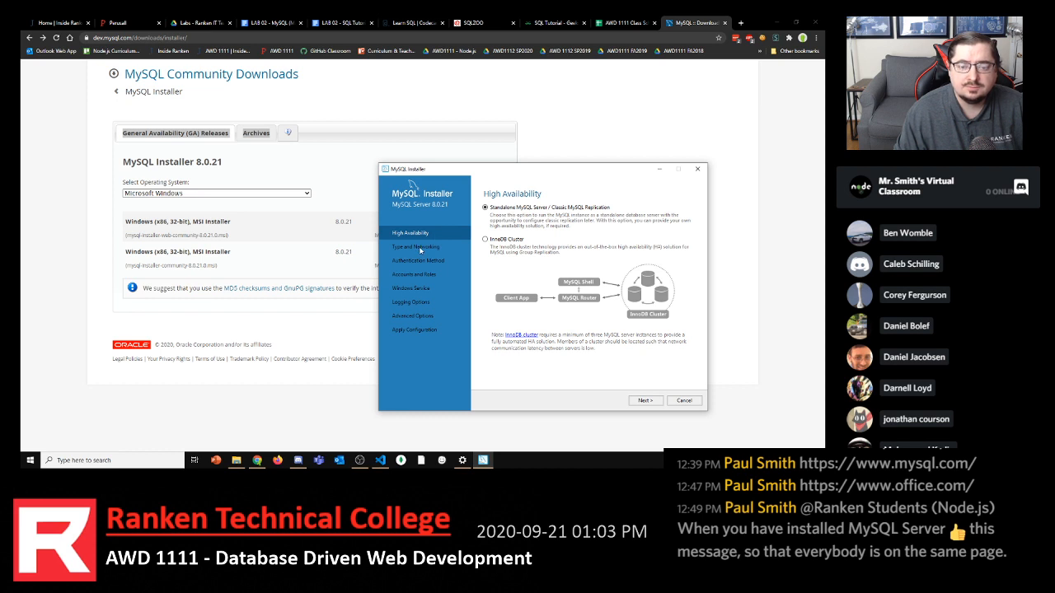
# Advance the server configuration to Type and Networking, revisiting the High Availability page once on the way
pyautogui.click(647, 400)
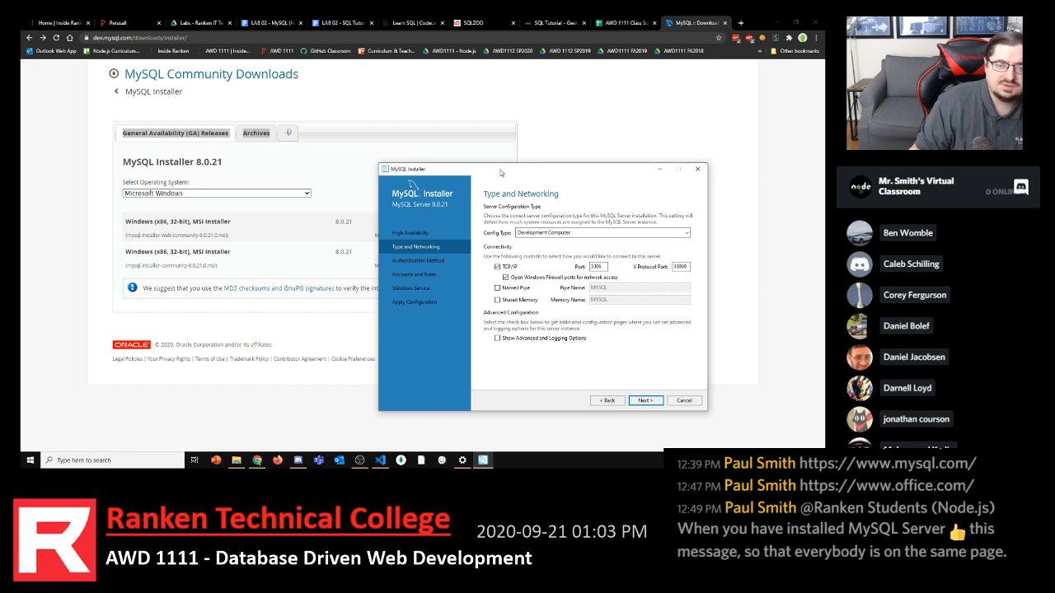
pyautogui.moveTo(497, 170); pyautogui.dragTo(487, 168)
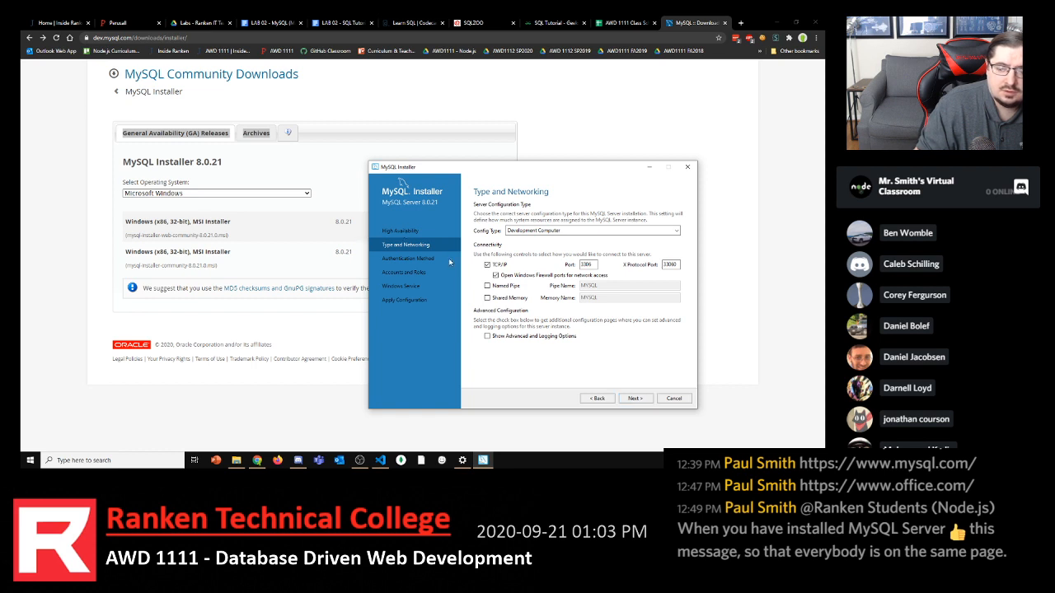
pyautogui.click(597, 399)
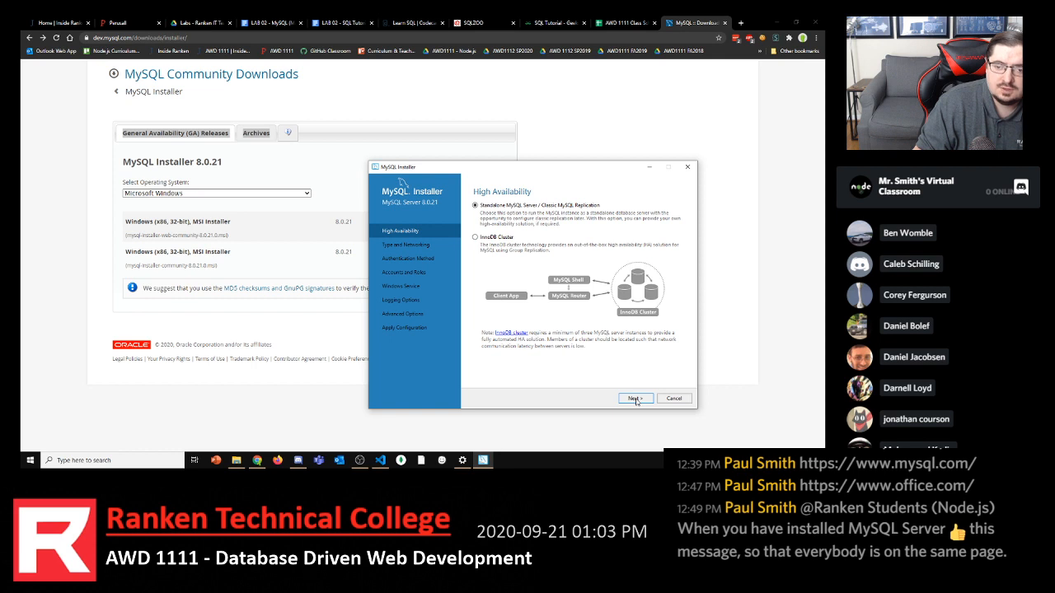
pyautogui.click(635, 400)
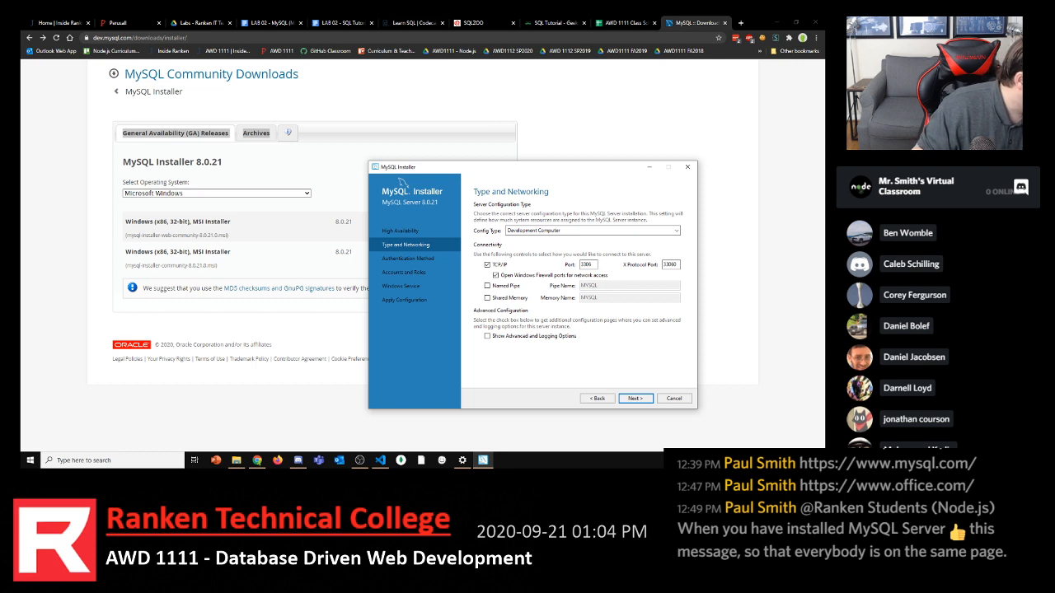
# Capture the installer's Type and Networking window with Snipping Tool, minimize the snip and return to the installer
pyautogui.hotkey('alt', 'Tab')
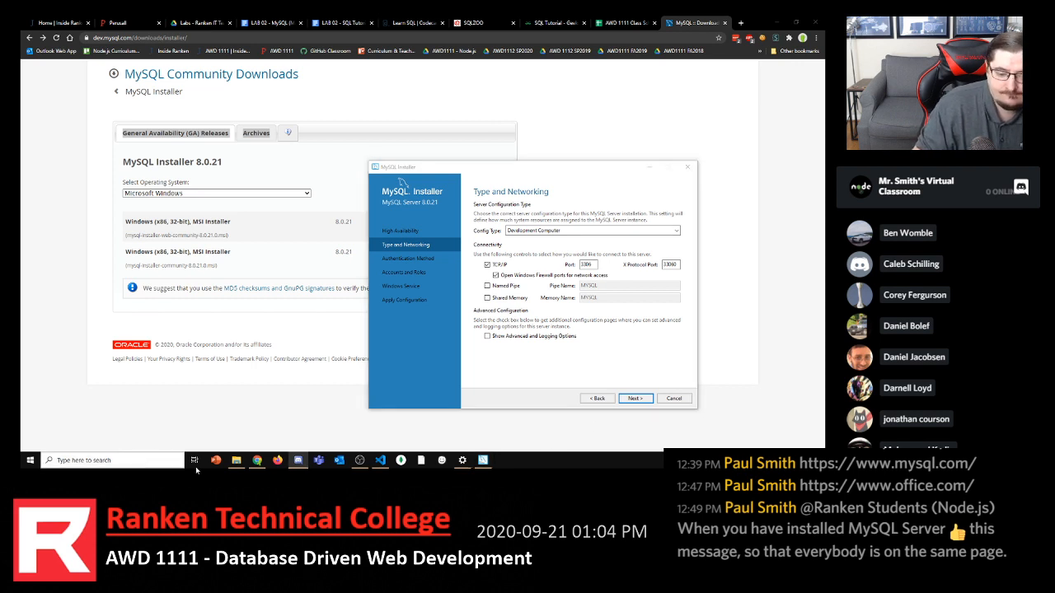
pyautogui.click(115, 460)
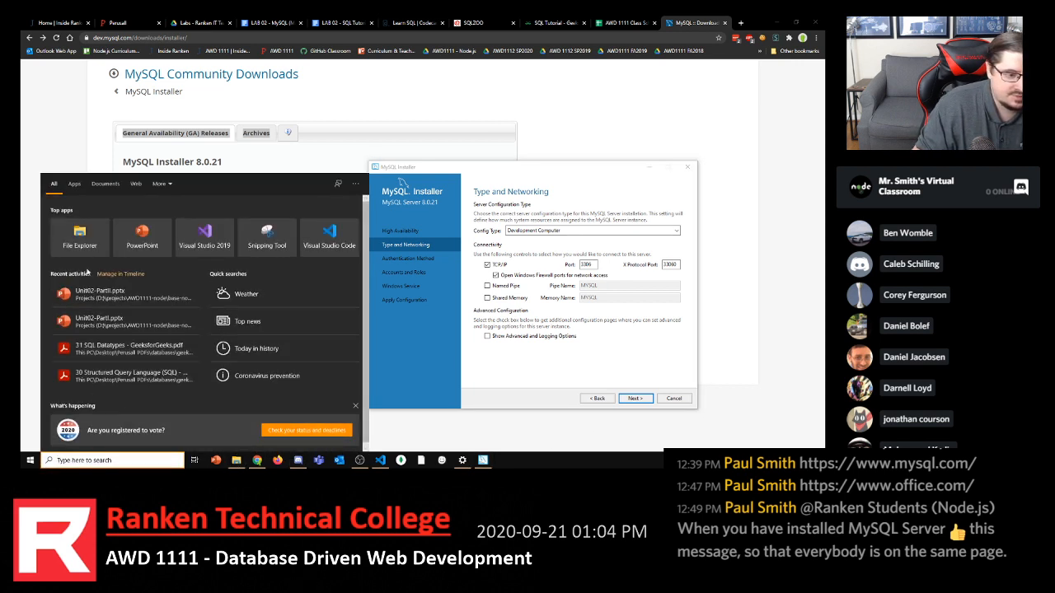
pyautogui.click(267, 236)
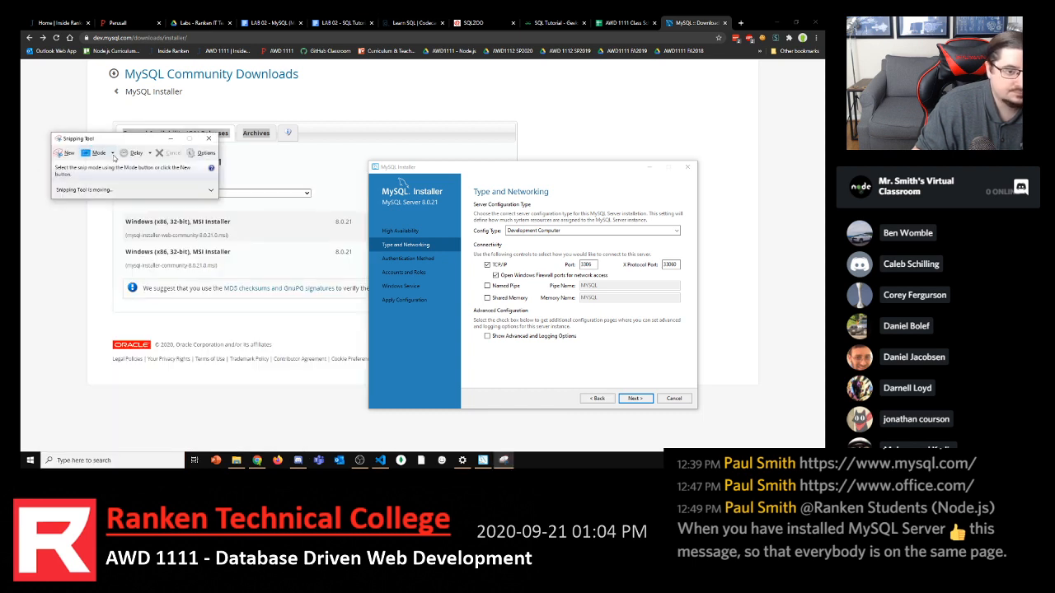
pyautogui.click(66, 154)
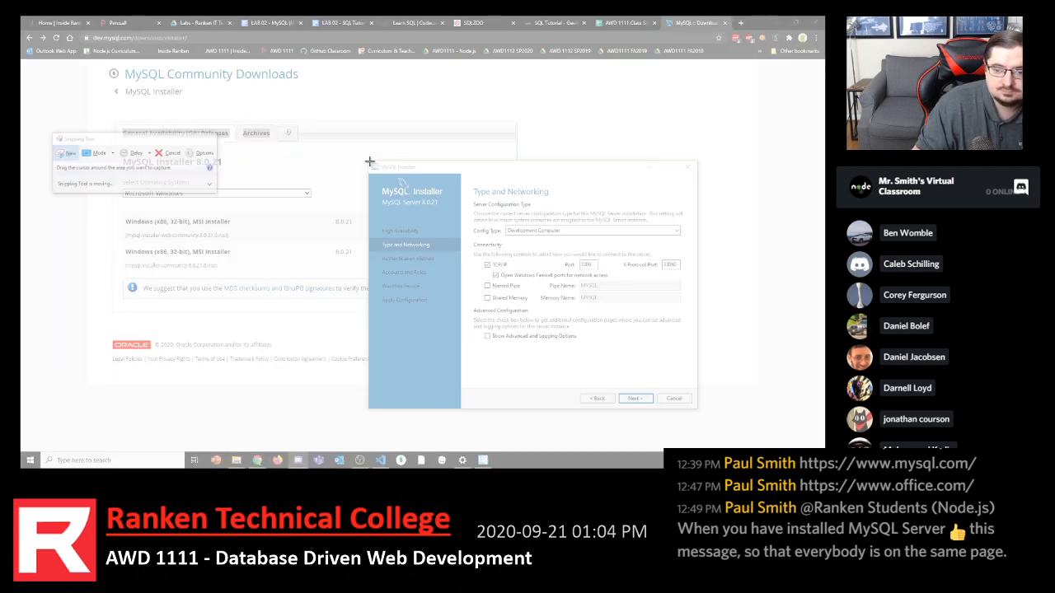
pyautogui.moveTo(369, 162); pyautogui.dragTo(697, 406)
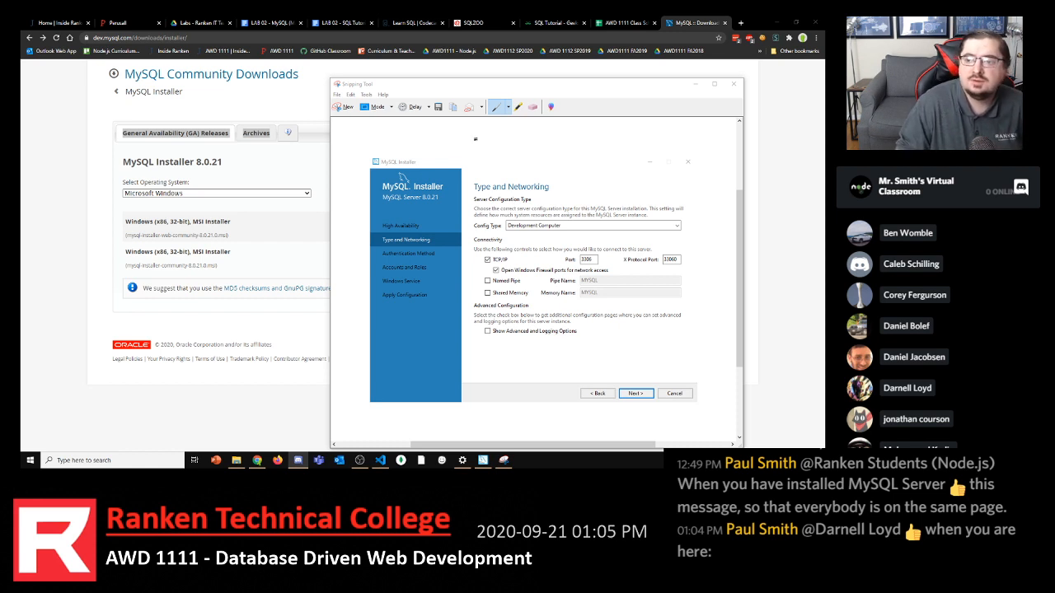
pyautogui.click(695, 83)
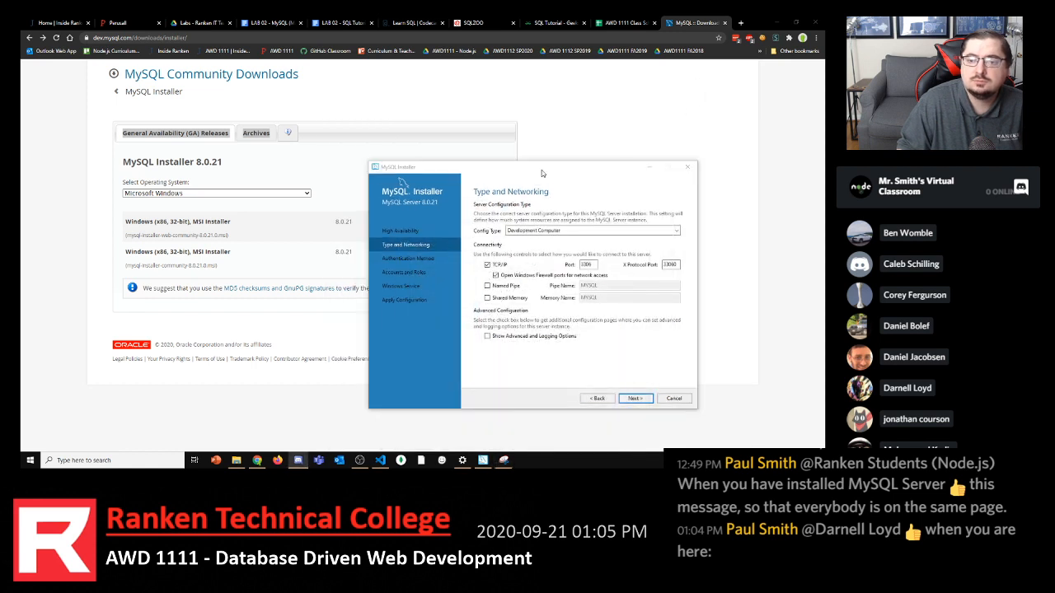
pyautogui.click(542, 172)
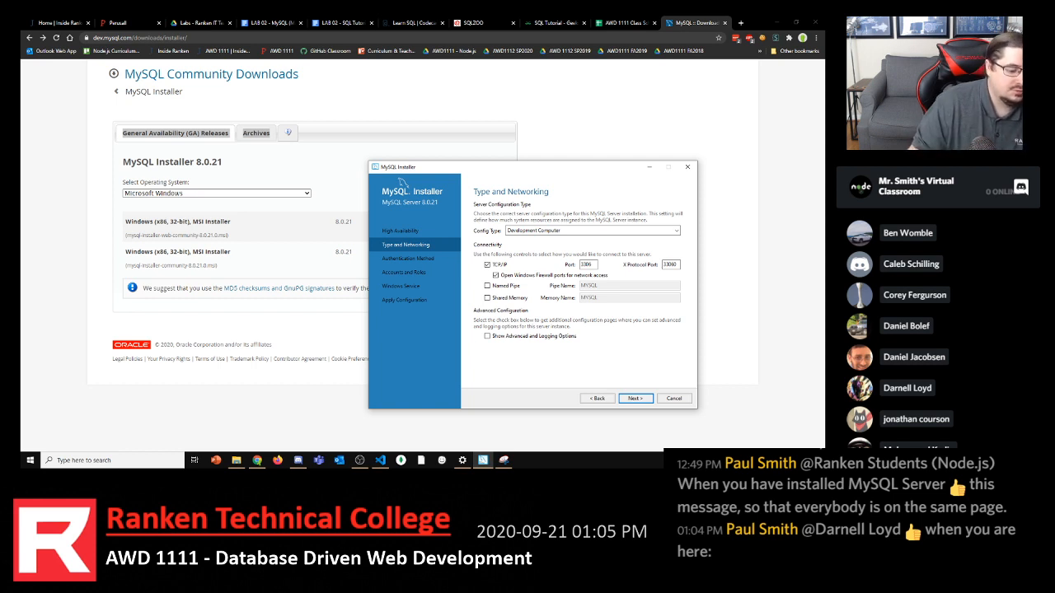
# Look up MySQL Installer - Community in the MySQL folder of the installed apps list and return to the installer
pyautogui.click(31, 461)
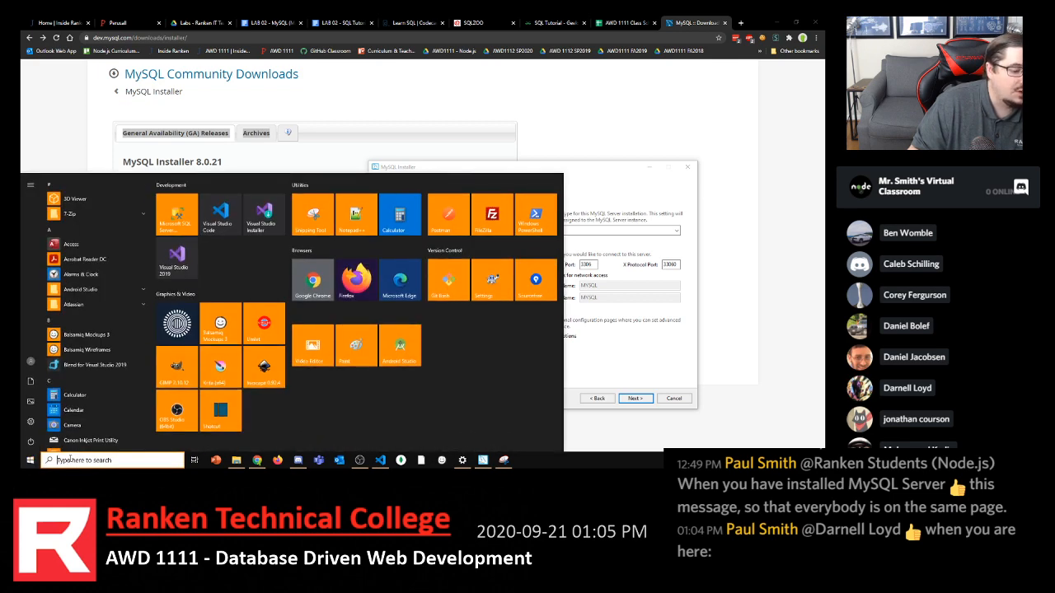
pyautogui.scroll(-15, 88, 374)
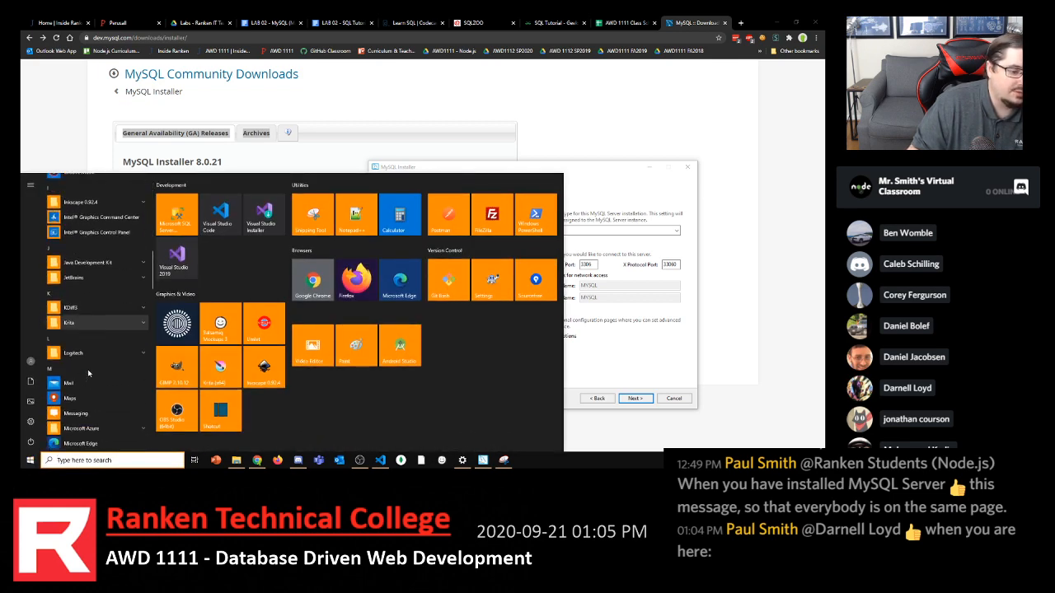
pyautogui.scroll(3, 88, 373)
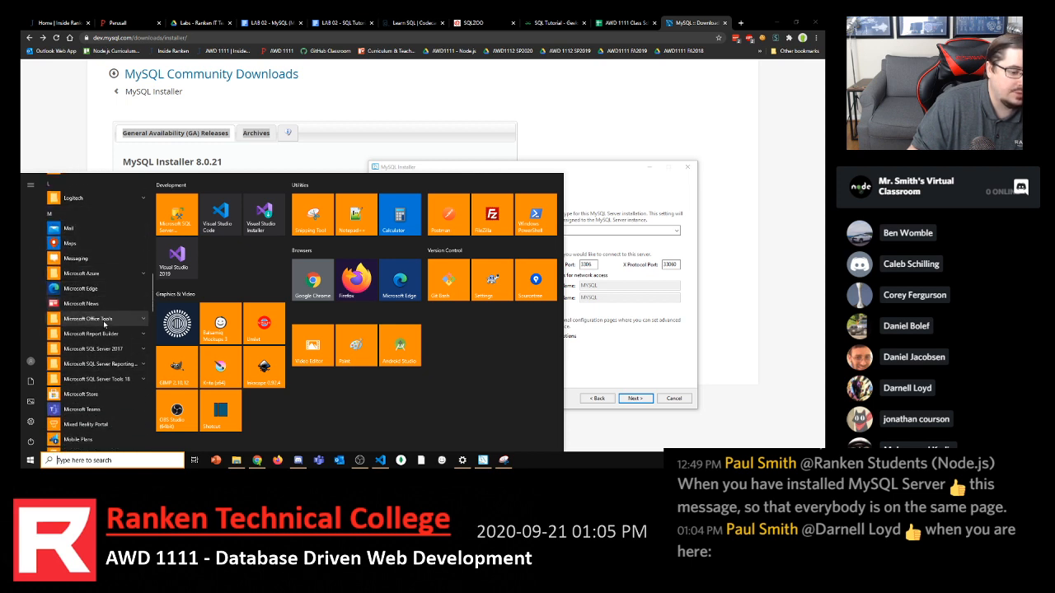
pyautogui.scroll(-3, 88, 325)
pyautogui.click(87, 358)
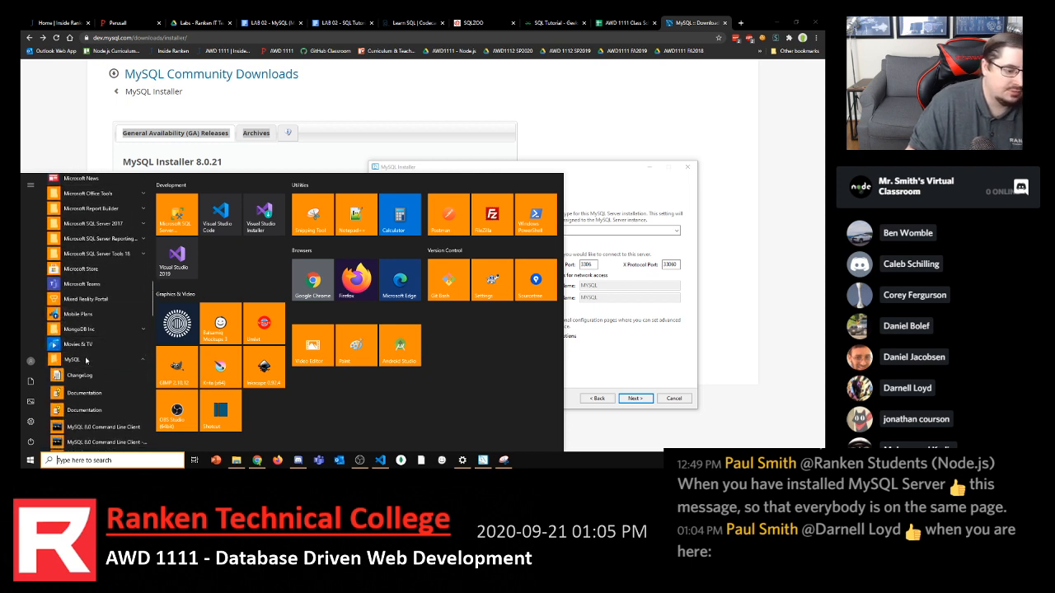
pyautogui.scroll(-2, 100, 402)
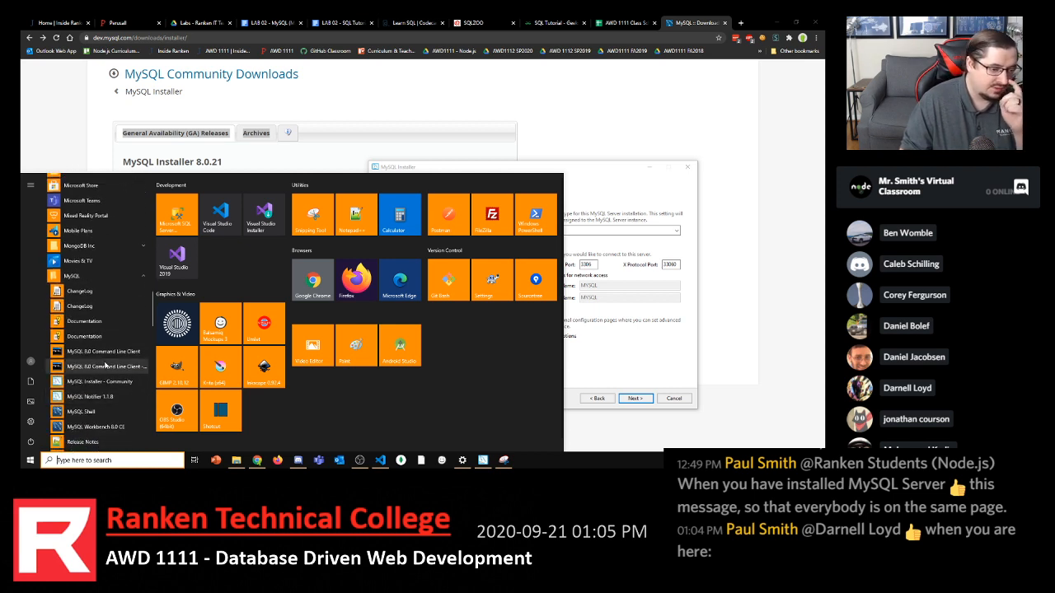
pyautogui.scroll(-2, 99, 357)
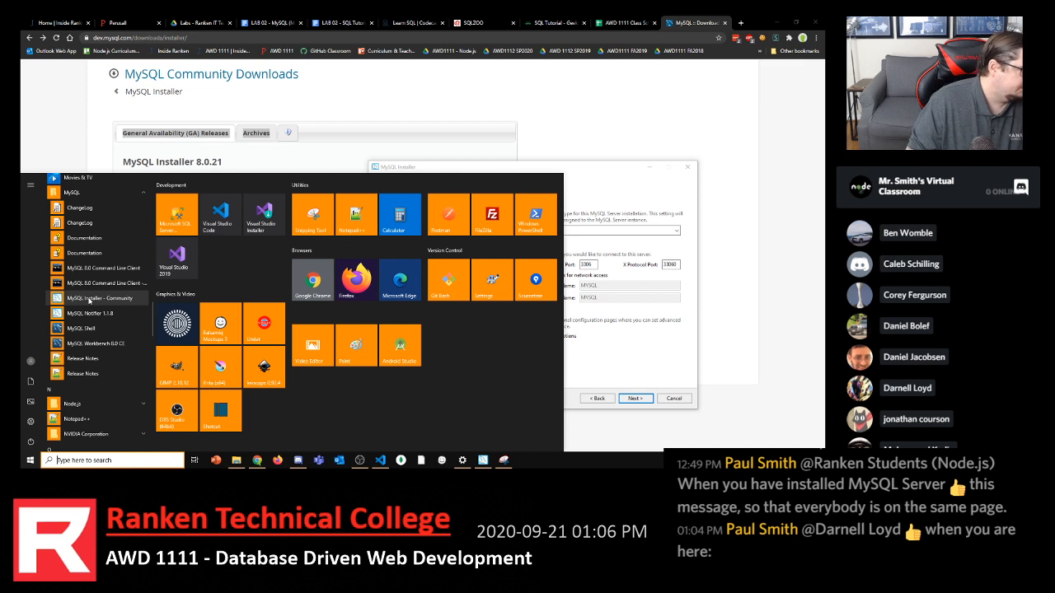
pyautogui.click(593, 176)
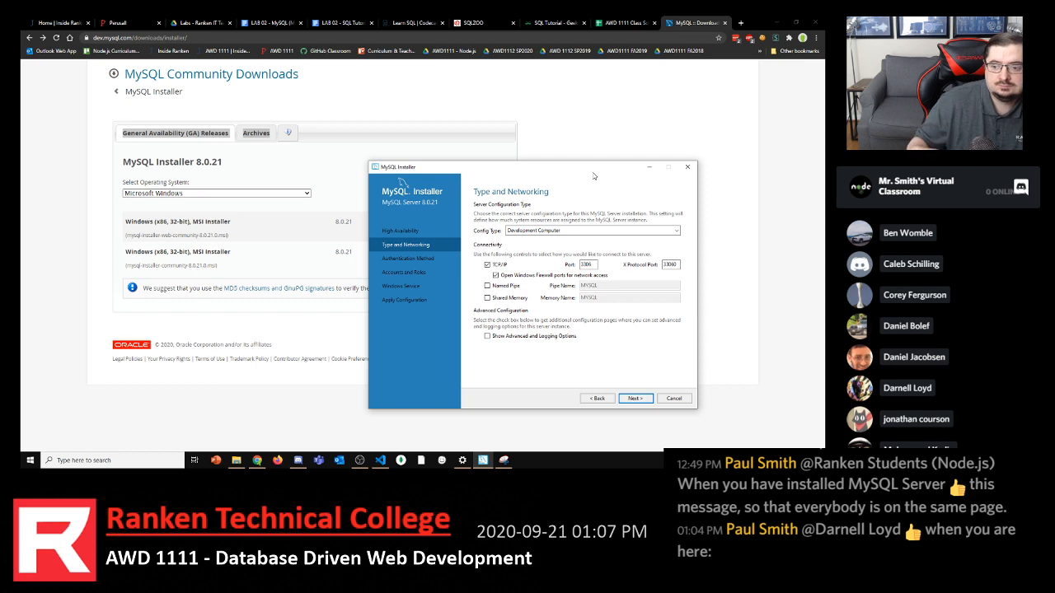
# Review the Config Type options and the High Availability page, ending back on the Type and Networking page
pyautogui.click(565, 232)
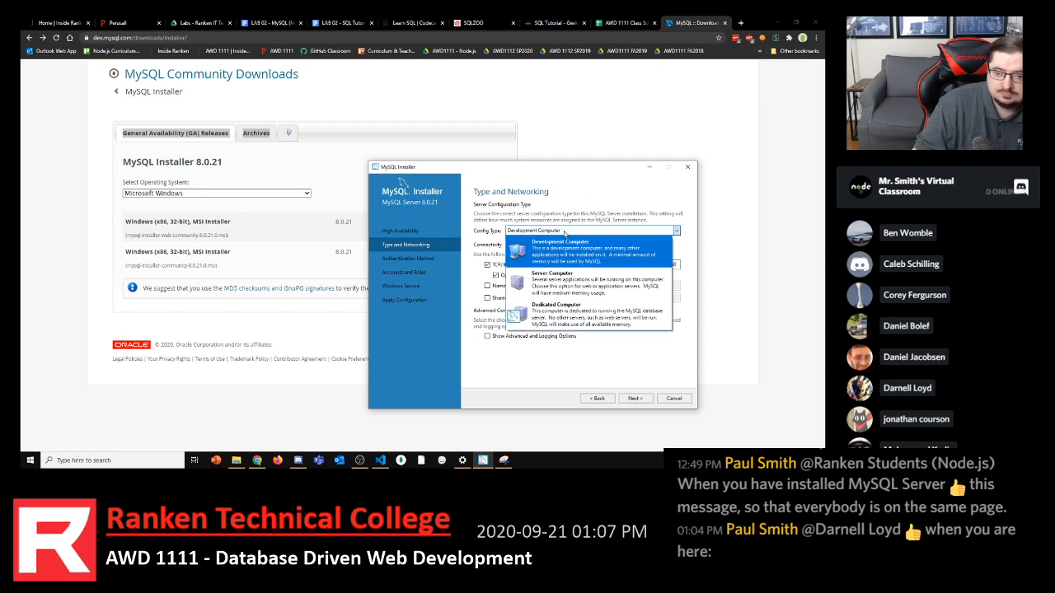
pyautogui.click(563, 233)
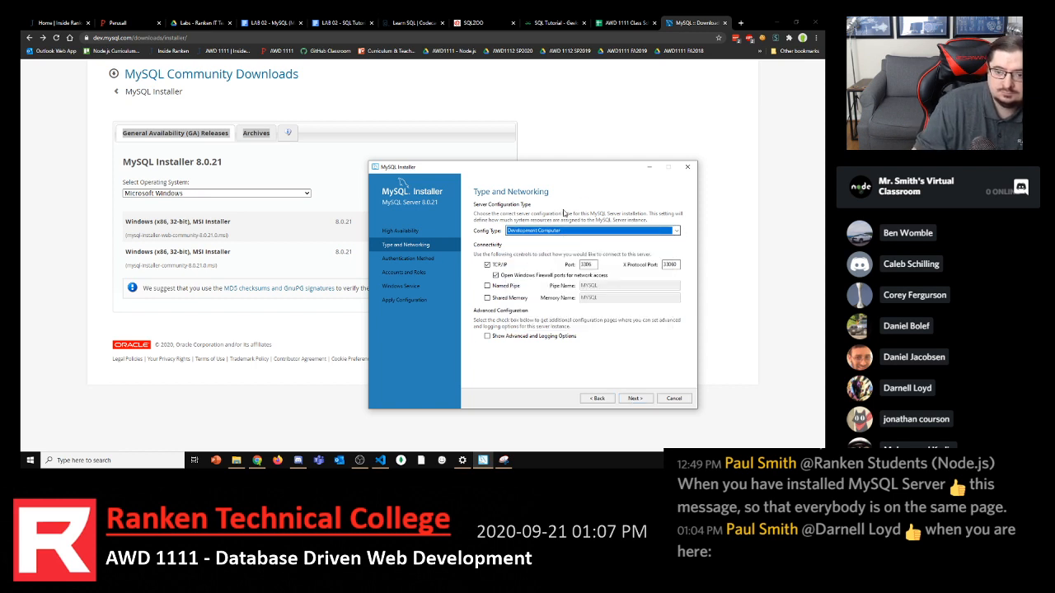
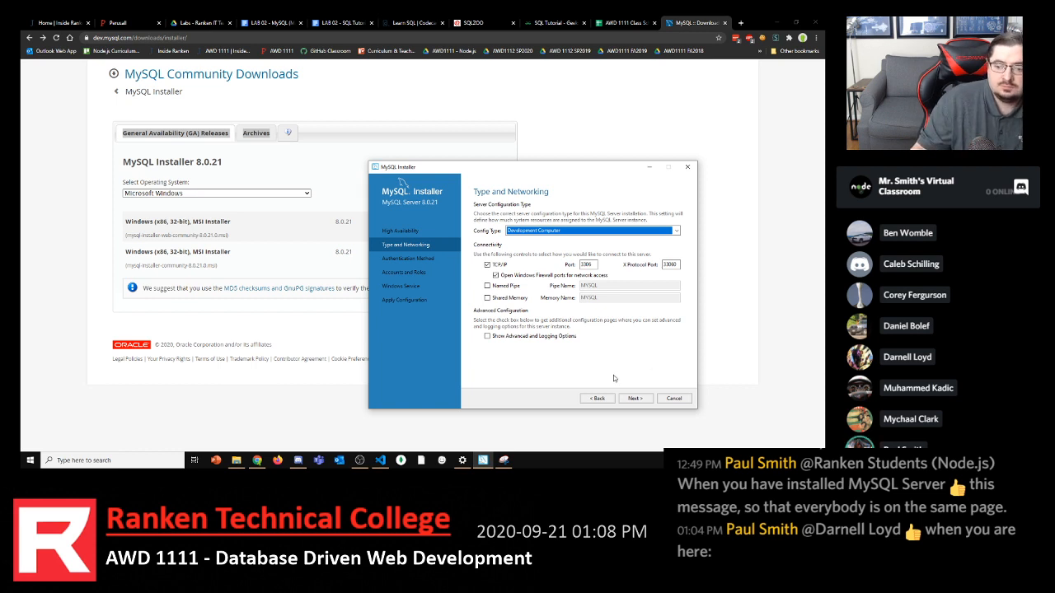
pyautogui.click(597, 398)
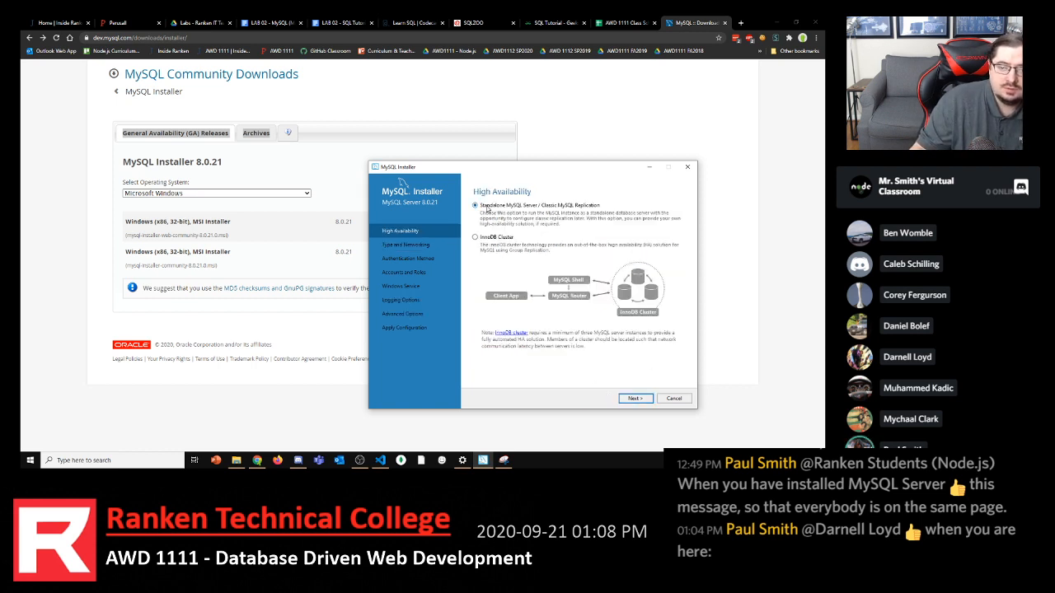
pyautogui.click(634, 399)
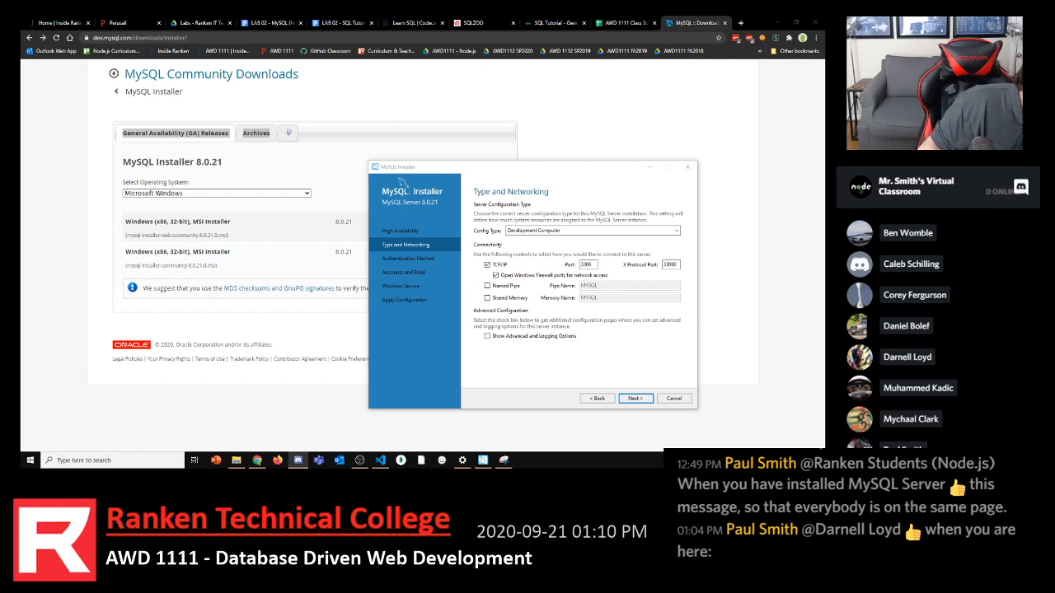
# Capture a new snip of the installer's Type and Networking window with Snipping Tool
pyautogui.hotkey('alt', 'Tab')
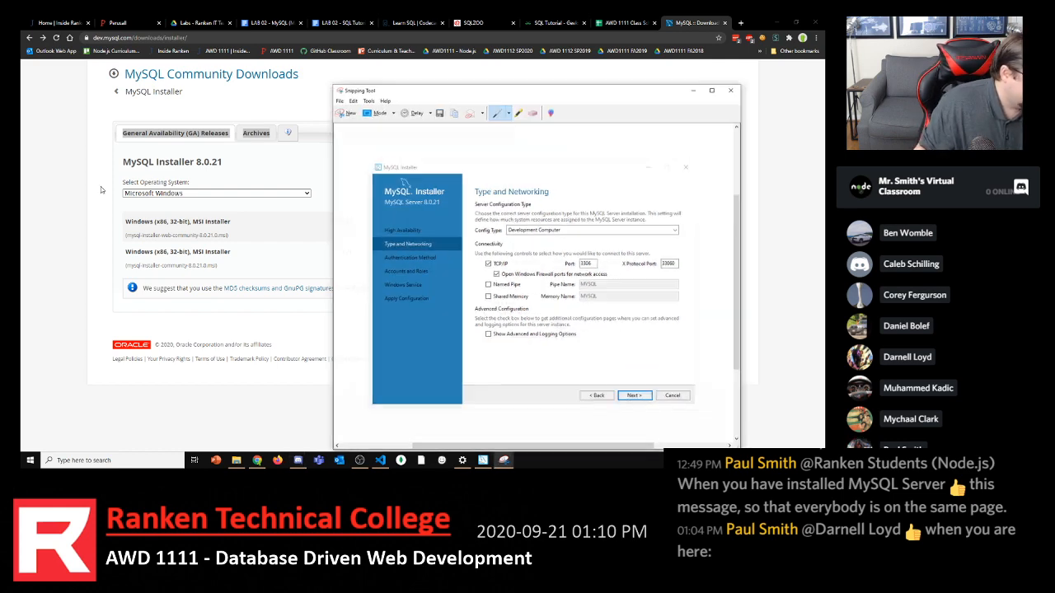
pyautogui.click(355, 109)
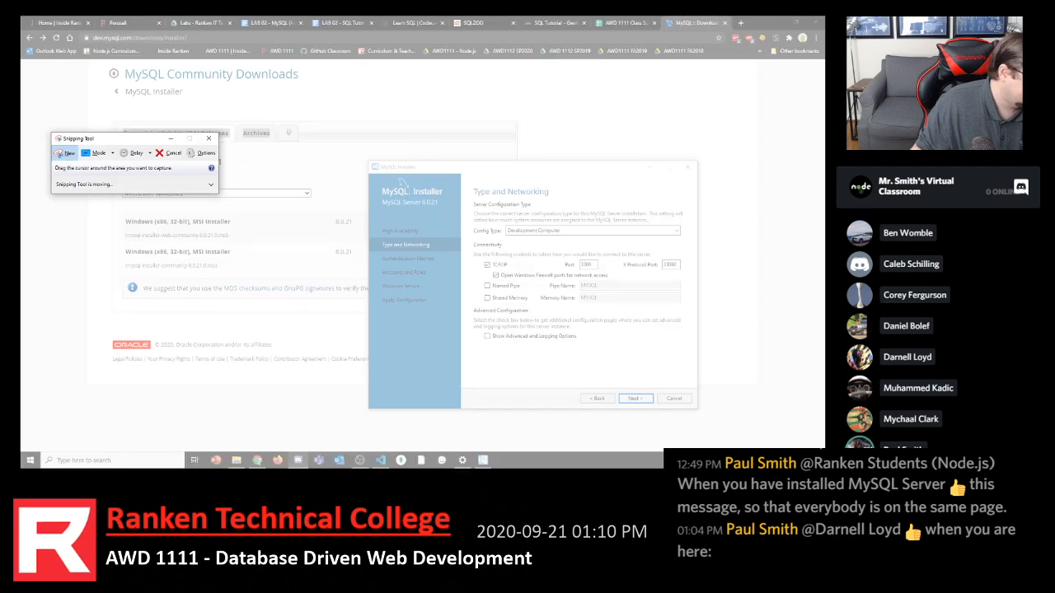
pyautogui.moveTo(368, 161); pyautogui.dragTo(698, 410)
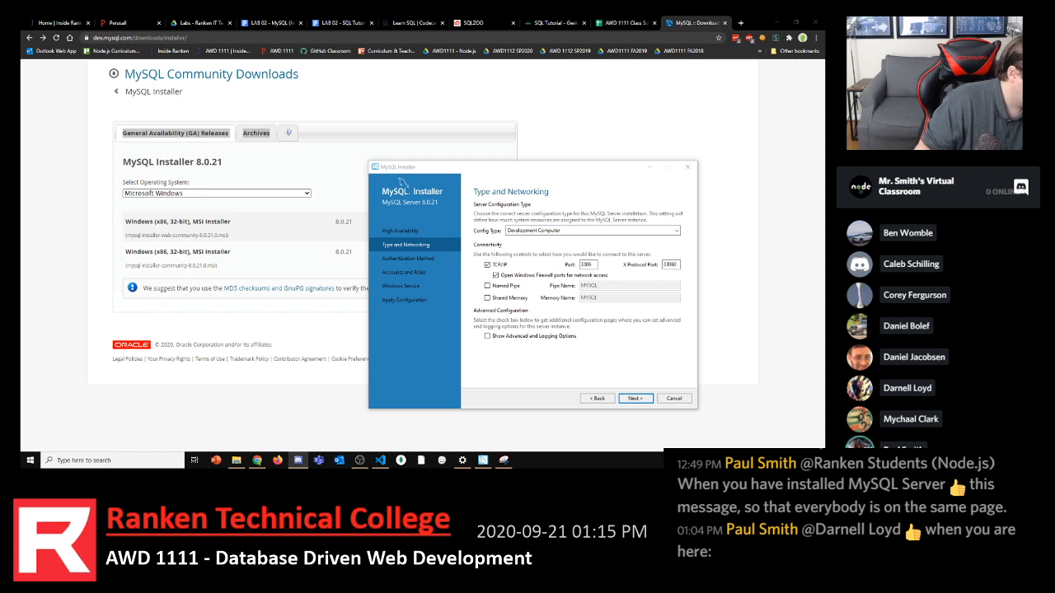
# Browse the installed apps list again to show the contents of the MySQL folder, and close the list
pyautogui.click(72, 458)
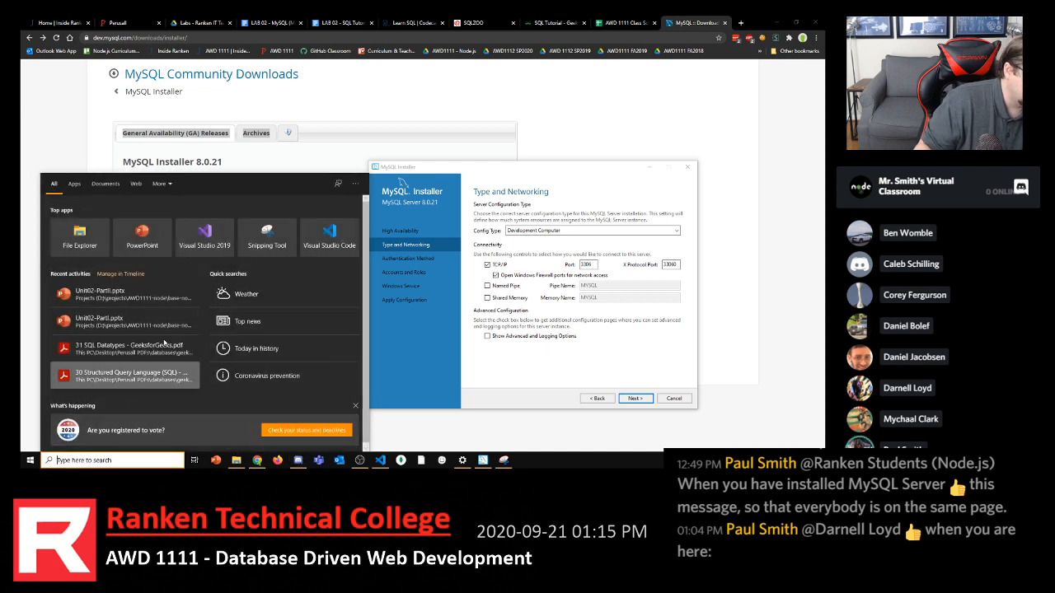
pyautogui.click(29, 460)
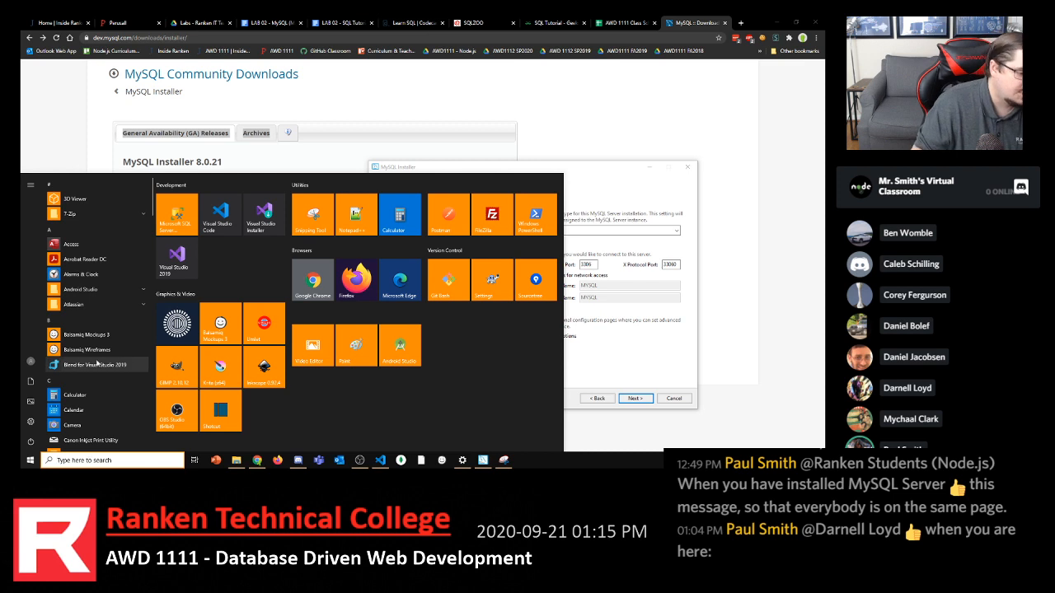
pyautogui.scroll(-10, 97, 361)
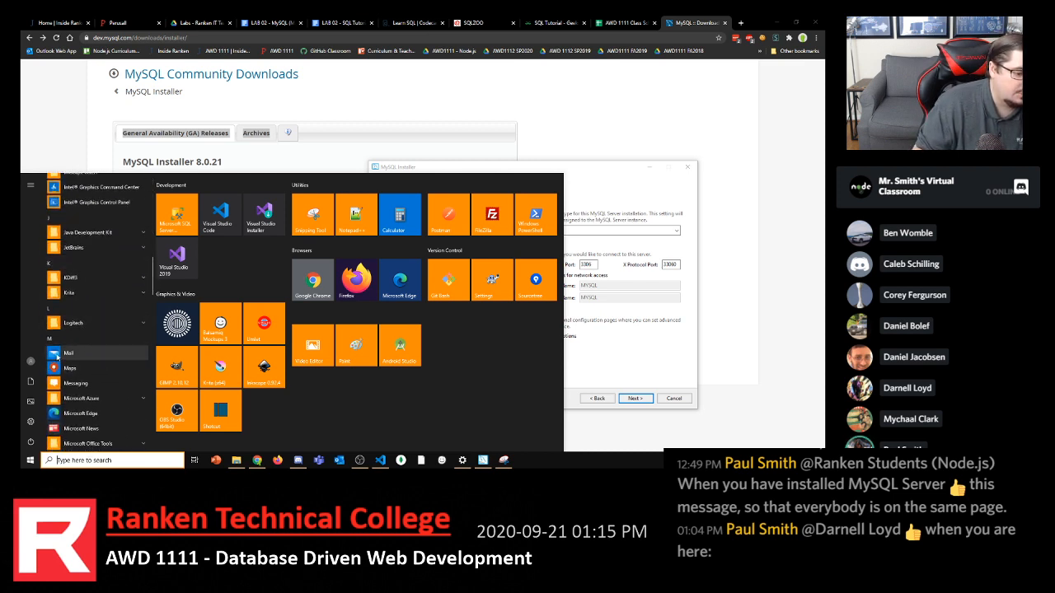
pyautogui.scroll(-2, 95, 383)
pyautogui.scroll(-4, 81, 400)
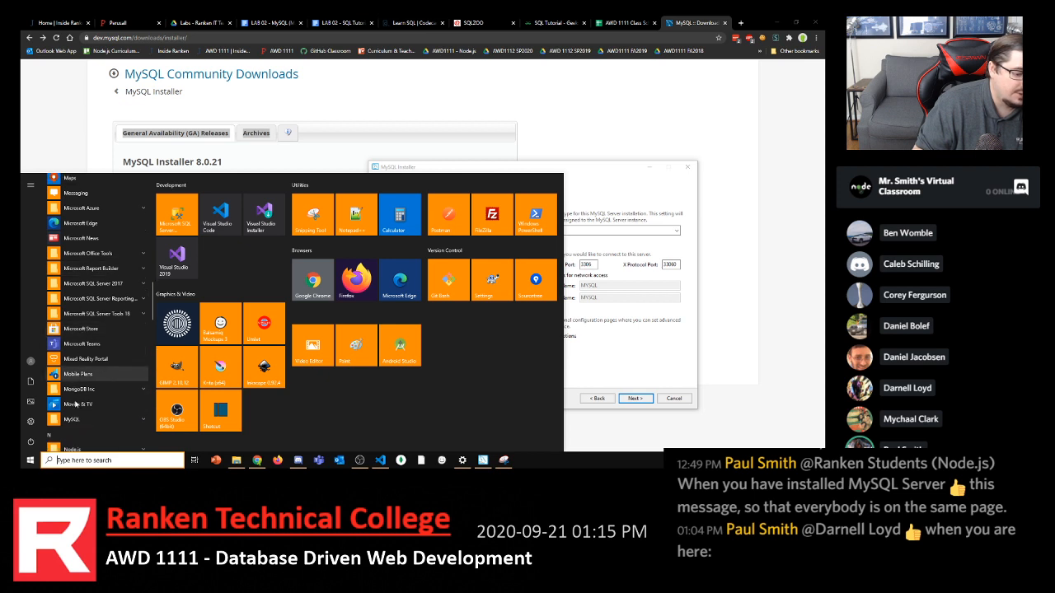
pyautogui.click(75, 403)
pyautogui.scroll(-4, 91, 391)
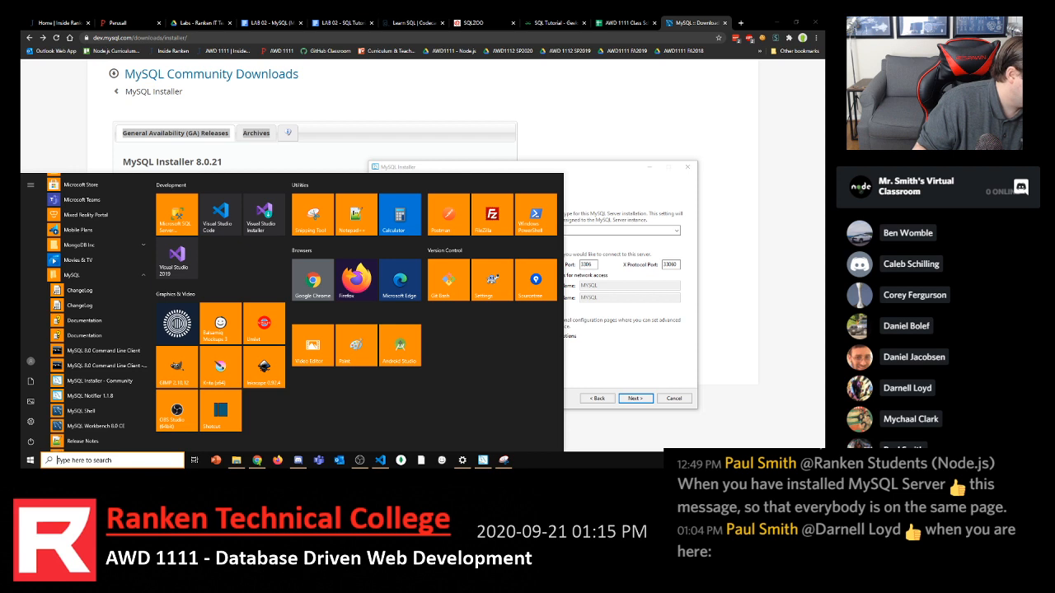
pyautogui.press('Escape')
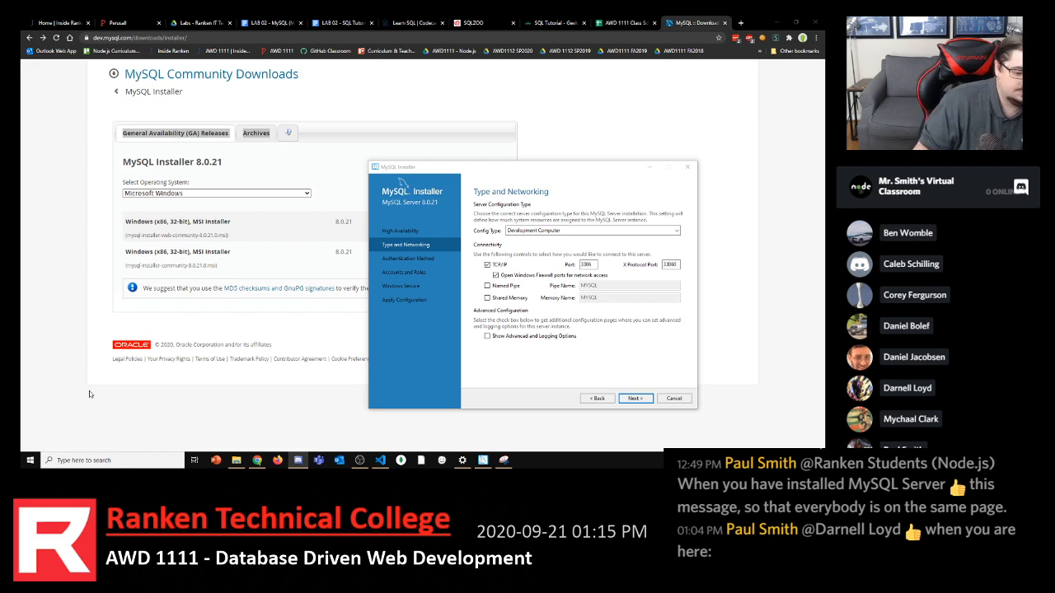
pyautogui.click(30, 460)
pyautogui.click(30, 460)
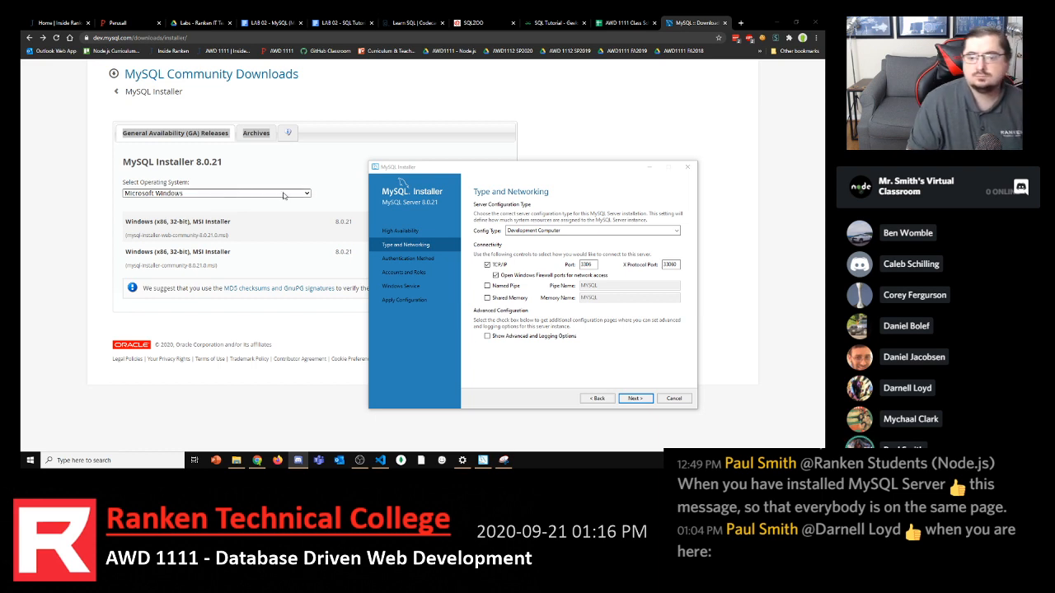
pyautogui.click(529, 176)
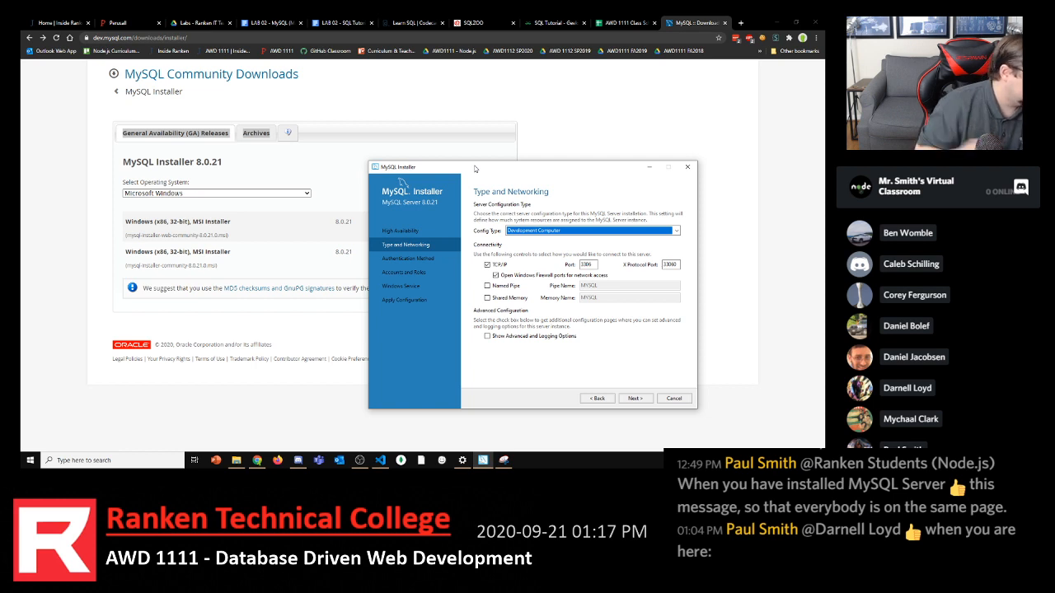
pyautogui.hotkey('alt', 'Tab')
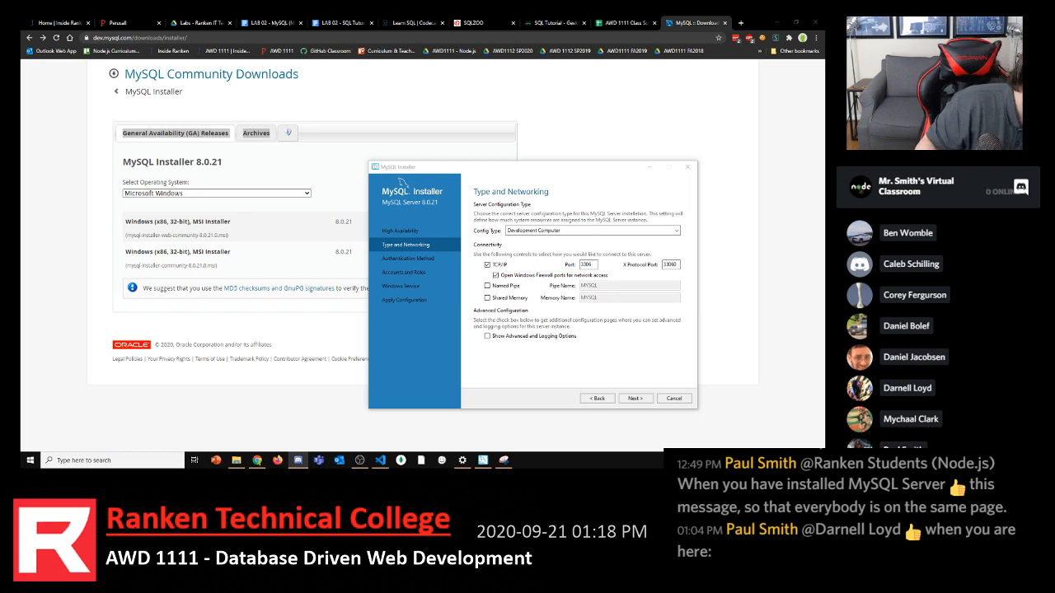
pyautogui.click(578, 176)
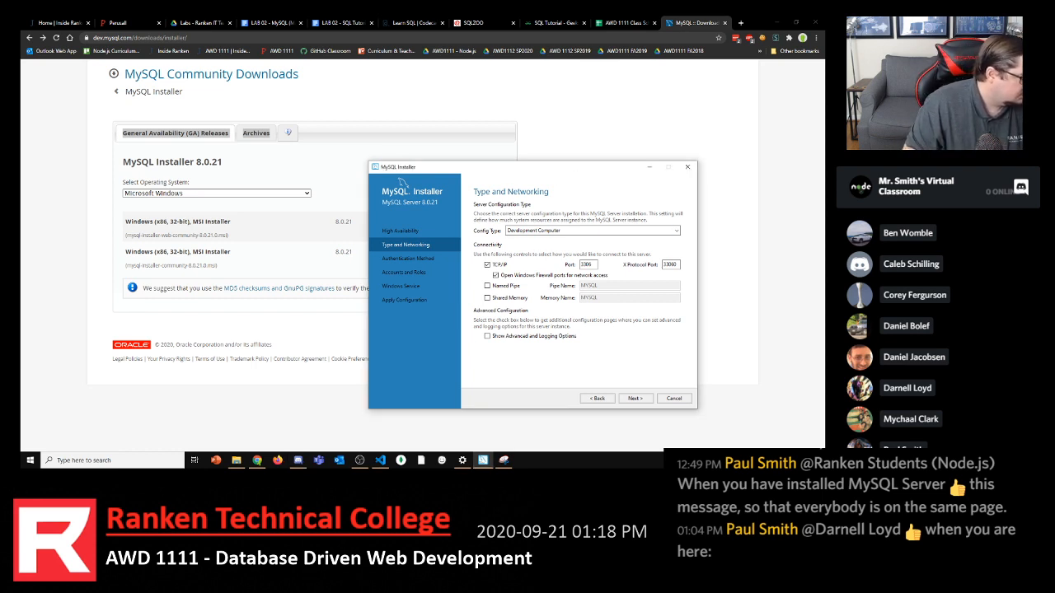
pyautogui.hotkey('alt', 'Tab')
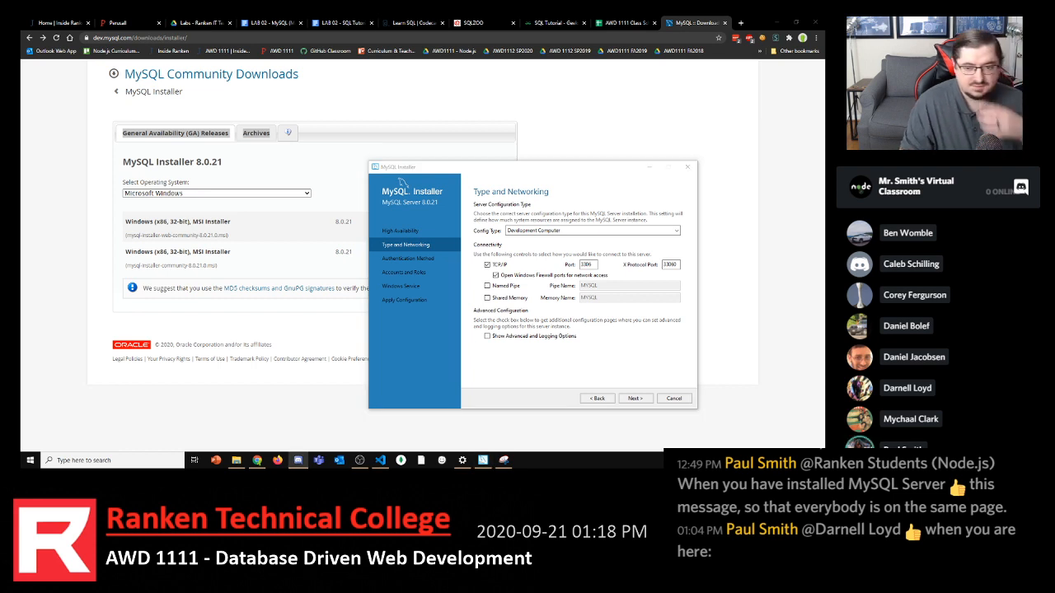
# Open the server configuration type choices in the installer and select Development Computer
pyautogui.click(549, 172)
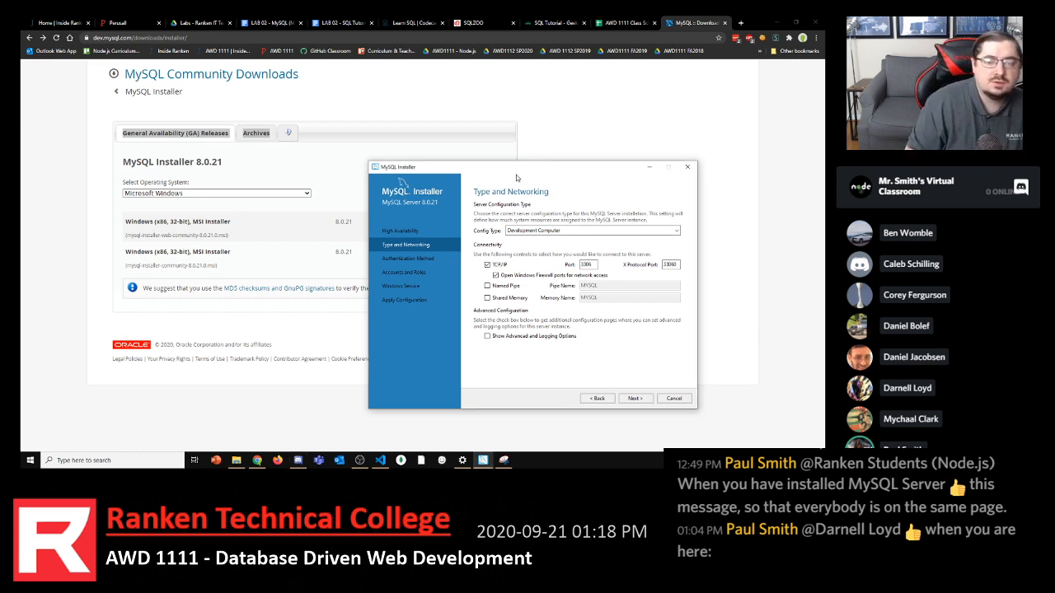
pyautogui.click(508, 230)
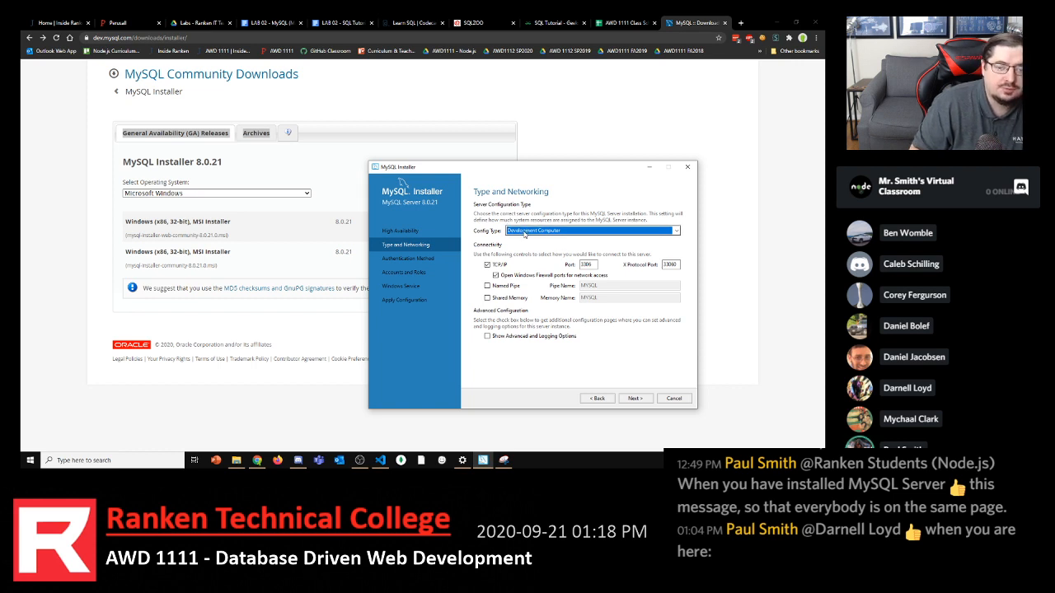
pyautogui.click(524, 235)
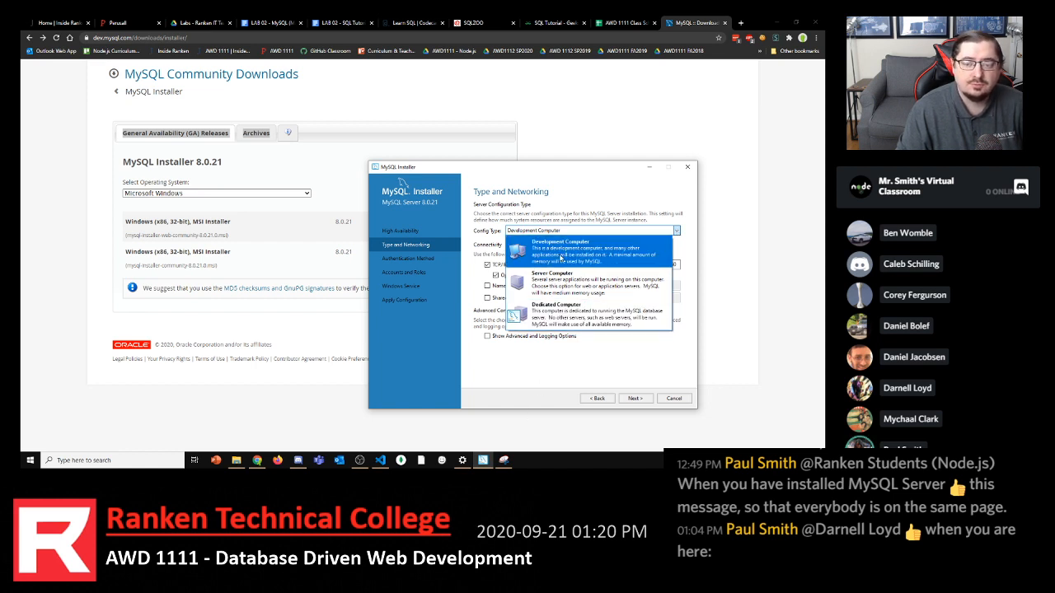
pyautogui.click(560, 258)
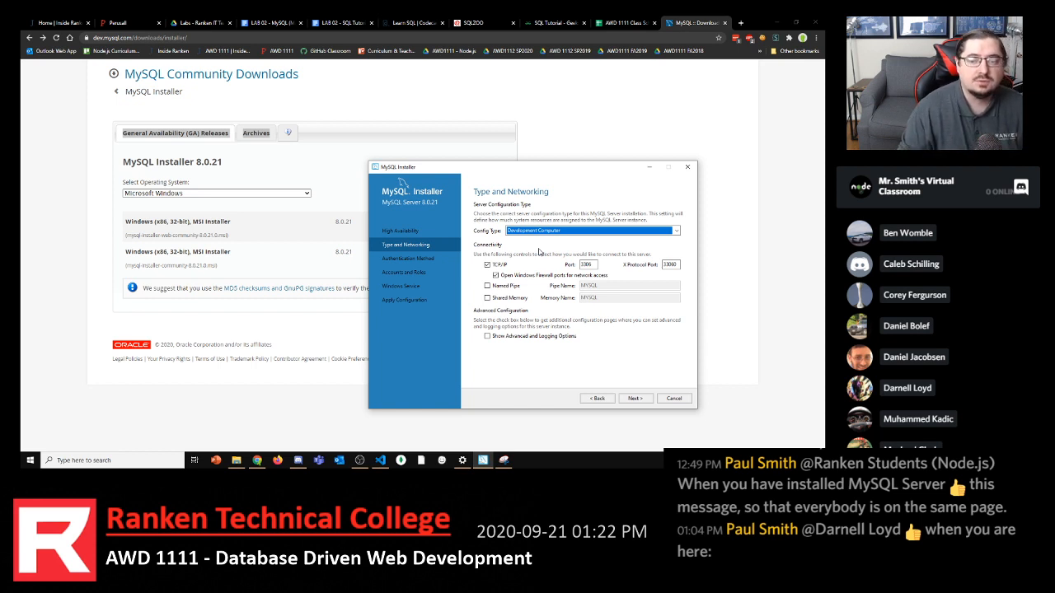
# Highlight the TCP/IP port number in the Connectivity settings to point it out
pyautogui.doubleClick(592, 265)
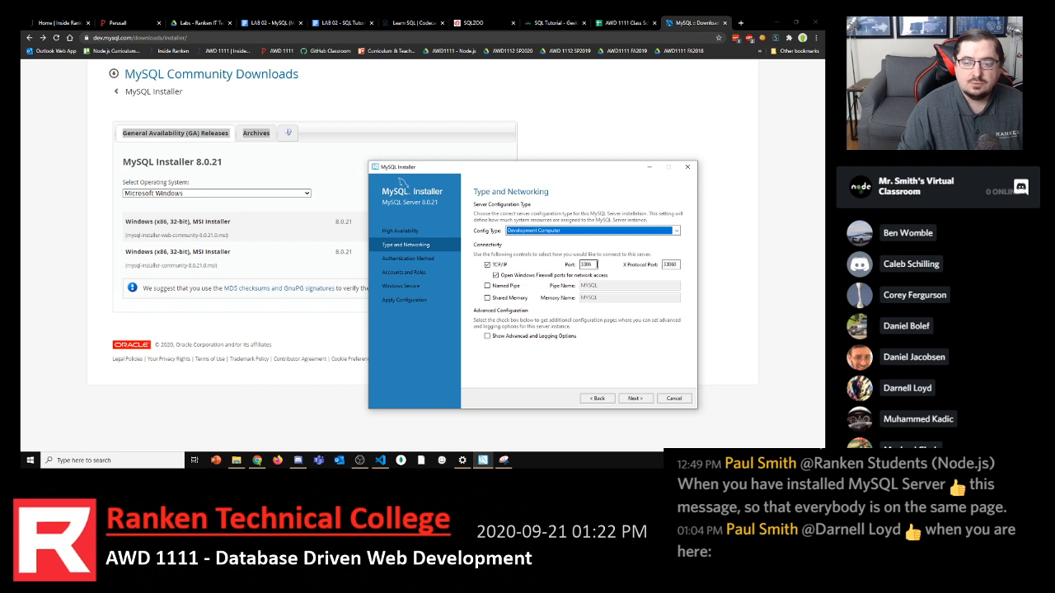
pyautogui.doubleClick(591, 265)
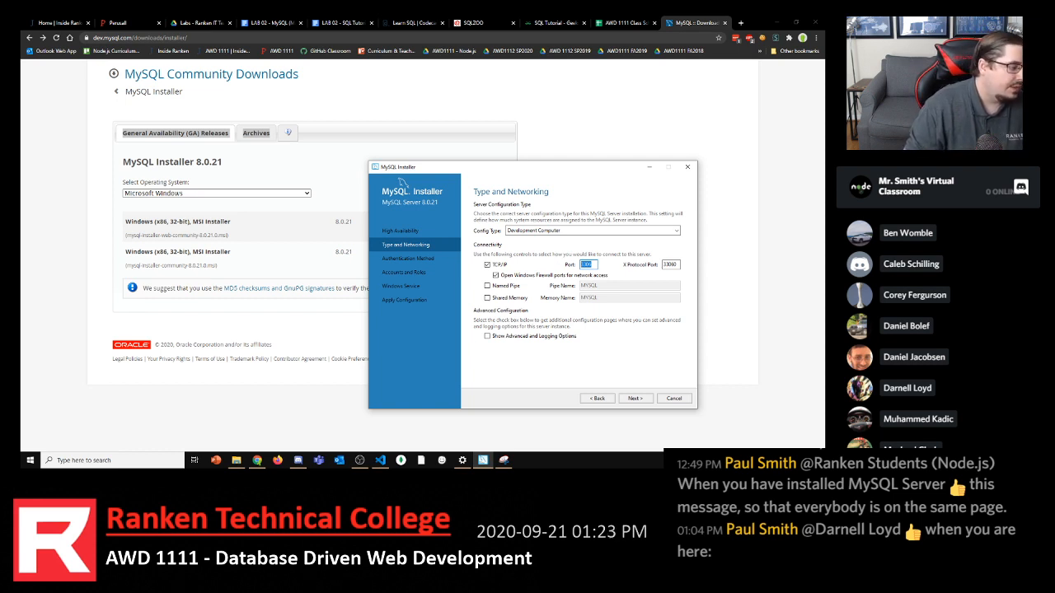
pyautogui.hotkey('alt', 'Tab')
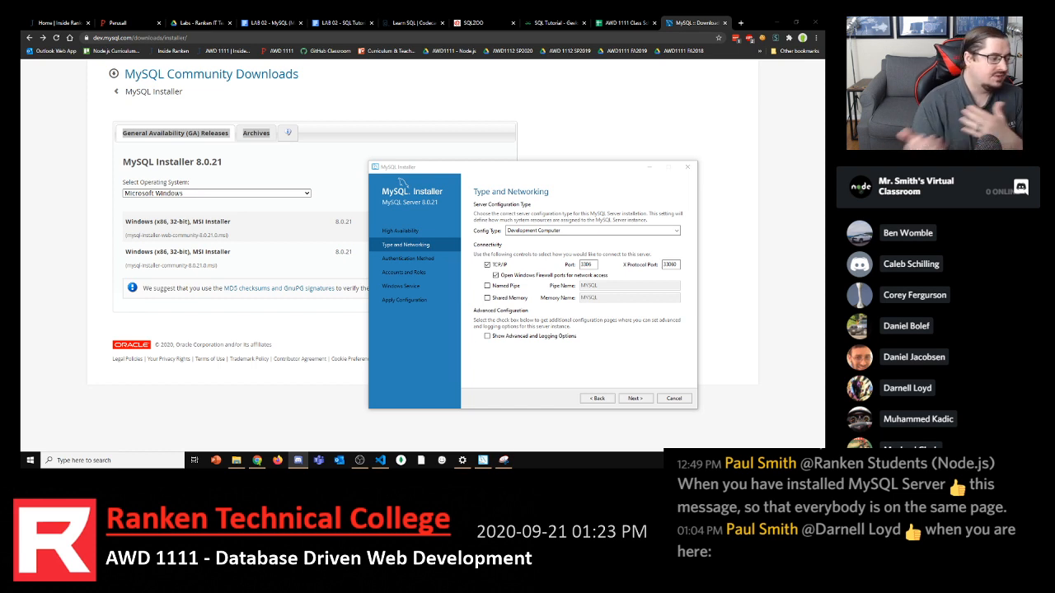
pyautogui.doubleClick(584, 264)
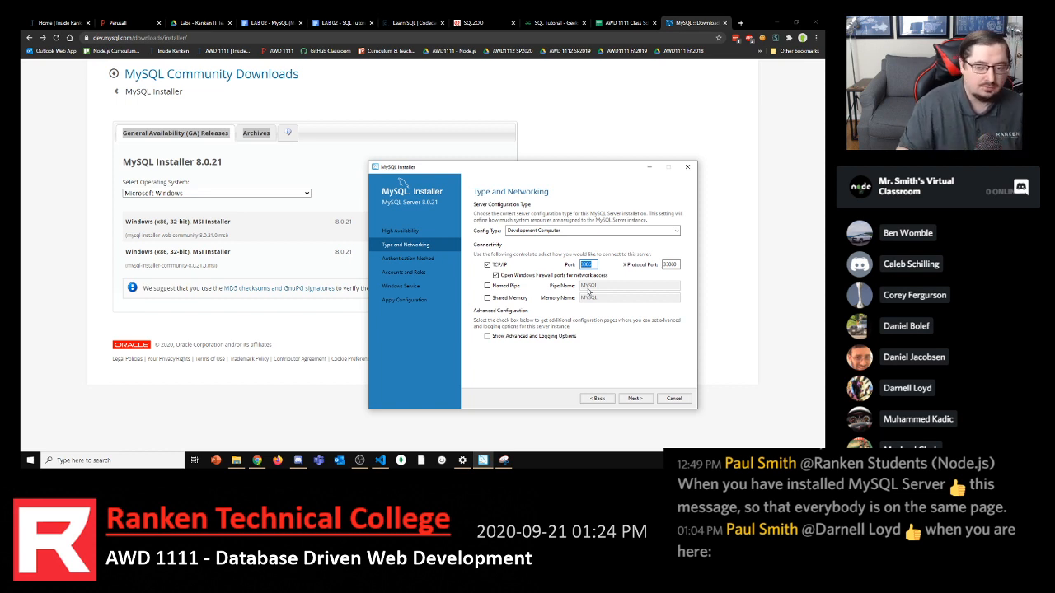
pyautogui.click(404, 261)
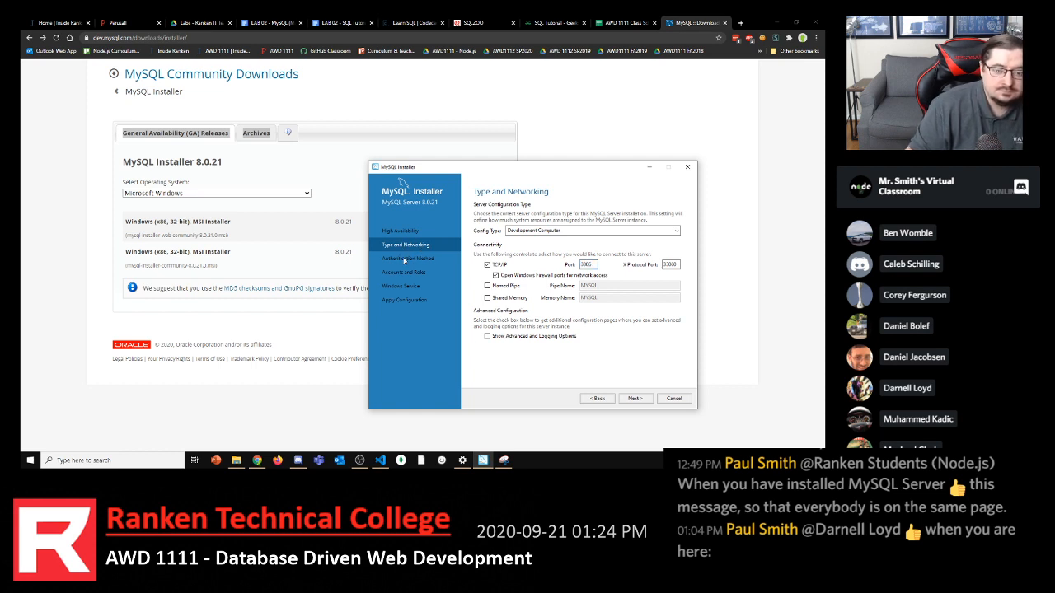
# Accept the Type and Networking settings and keep the recommended strong password encryption, continuing to Accounts and Roles
pyautogui.moveTo(592, 265); pyautogui.dragTo(555, 267)
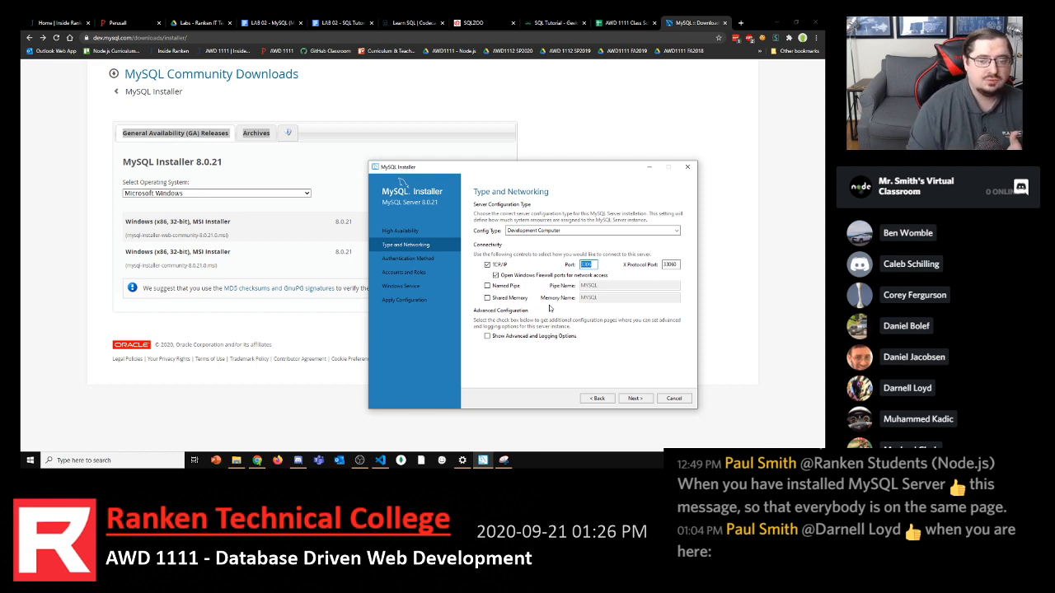
pyautogui.click(635, 399)
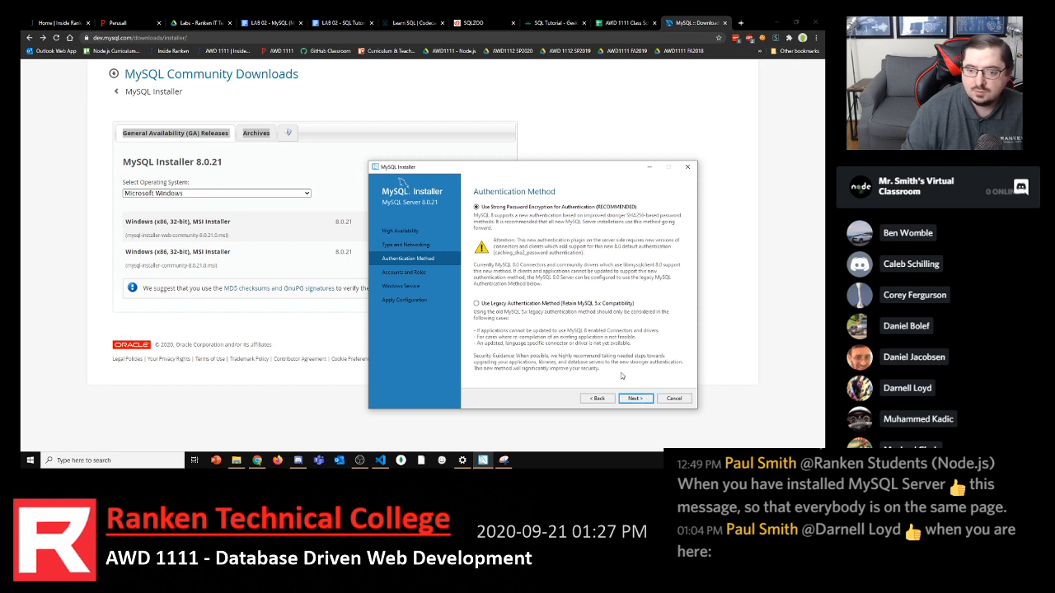
pyautogui.click(623, 398)
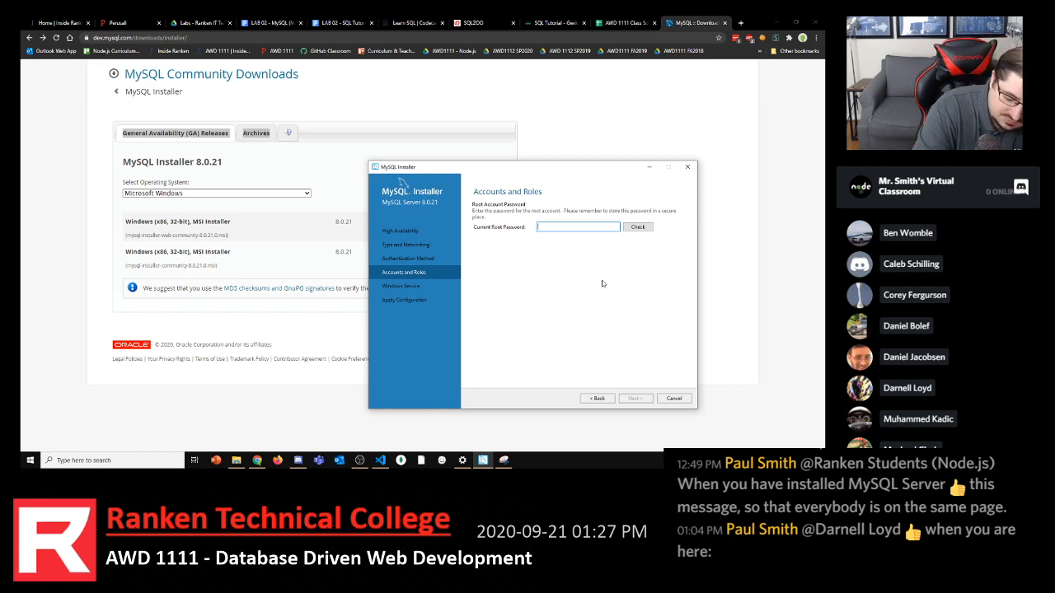
# Try to verify the current root password, entering it a second time and checking it again
pyautogui.write('•••••••••••')
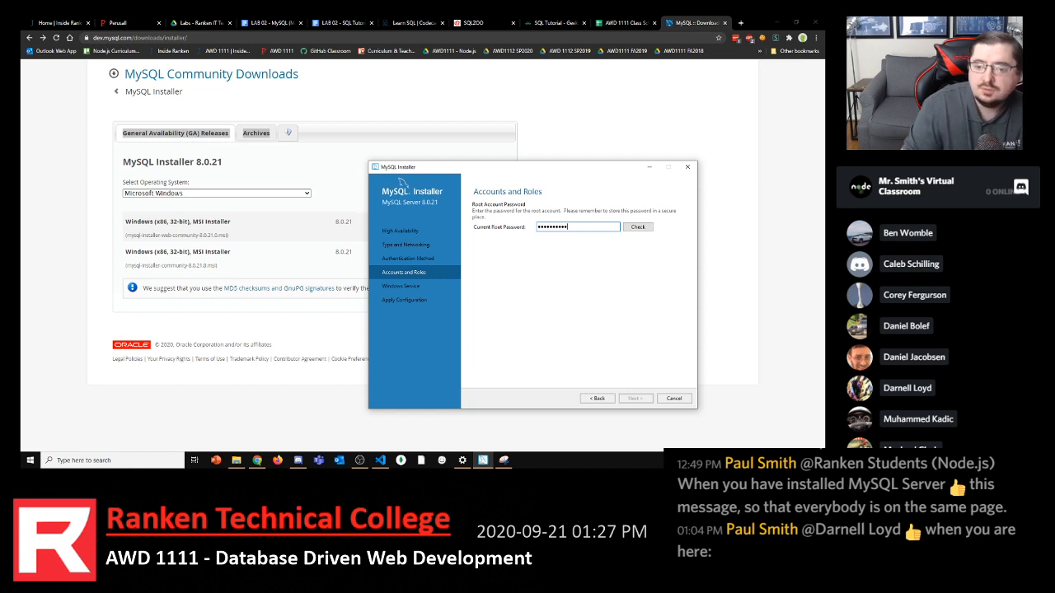
pyautogui.click(638, 226)
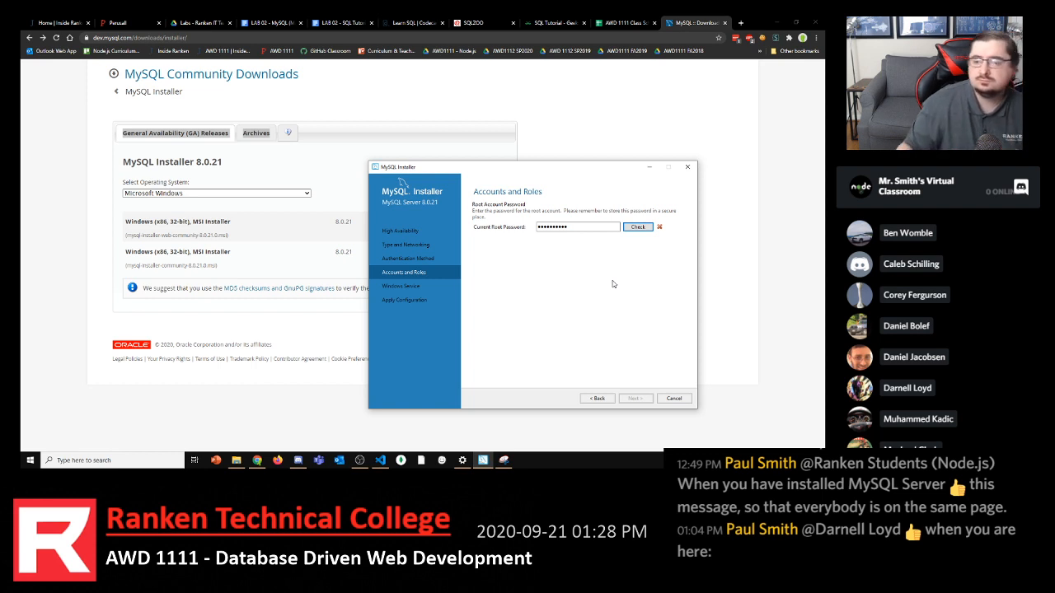
pyautogui.click(595, 227)
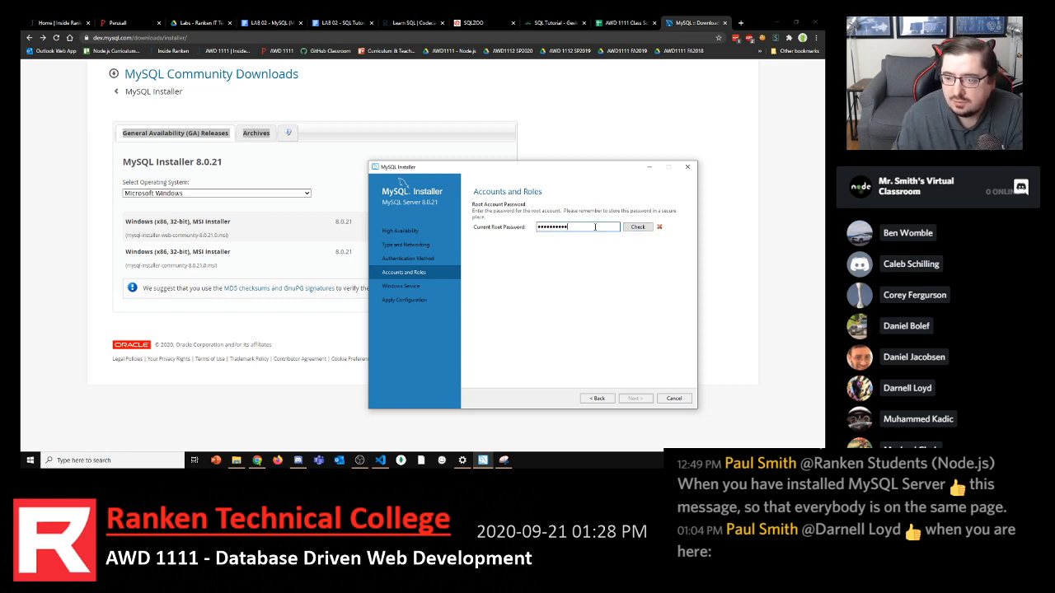
pyautogui.moveTo(579, 225); pyautogui.dragTo(470, 219)
pyautogui.write('••')
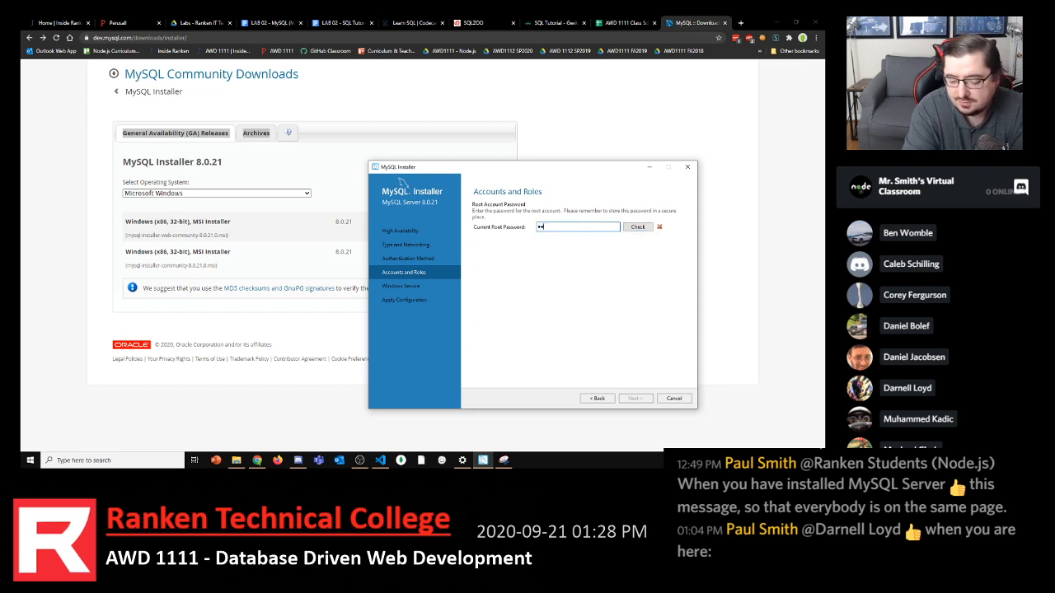
pyautogui.write('•••••••••')
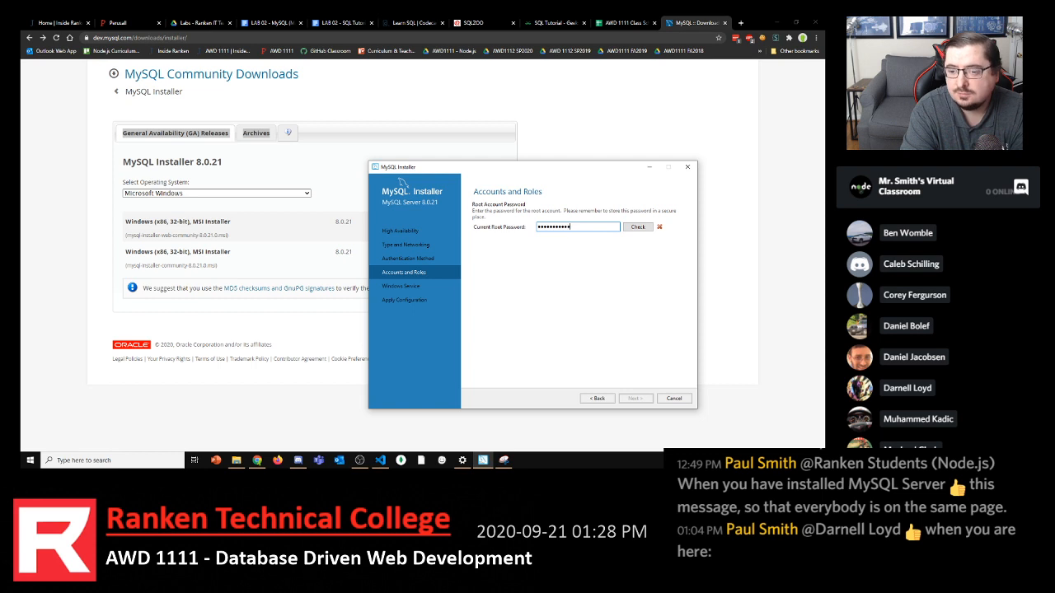
pyautogui.press('Tab')
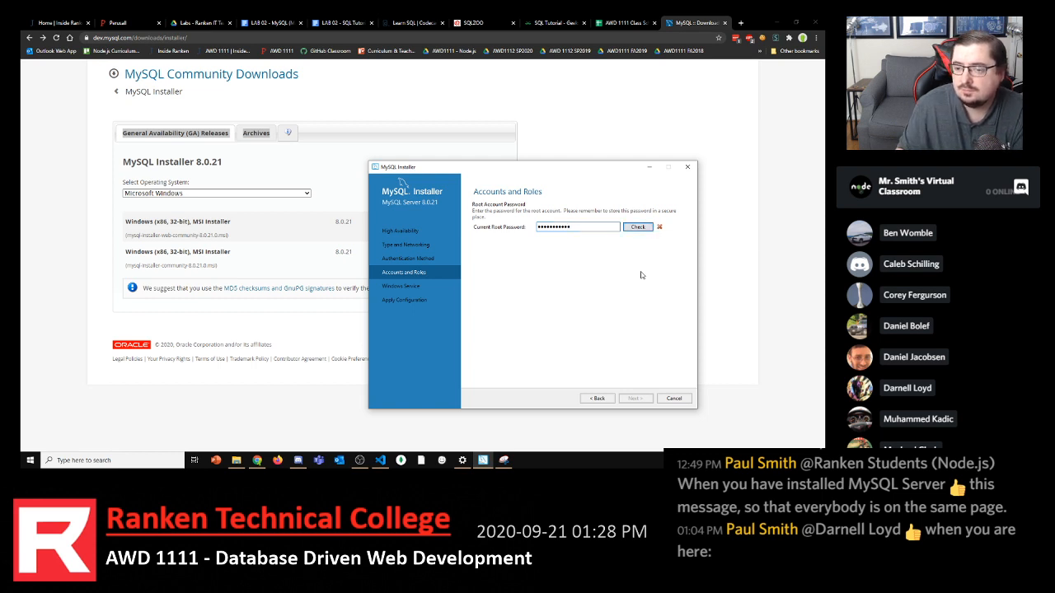
pyautogui.click(740, 22)
pyautogui.hotkey('ctrl', 'w')
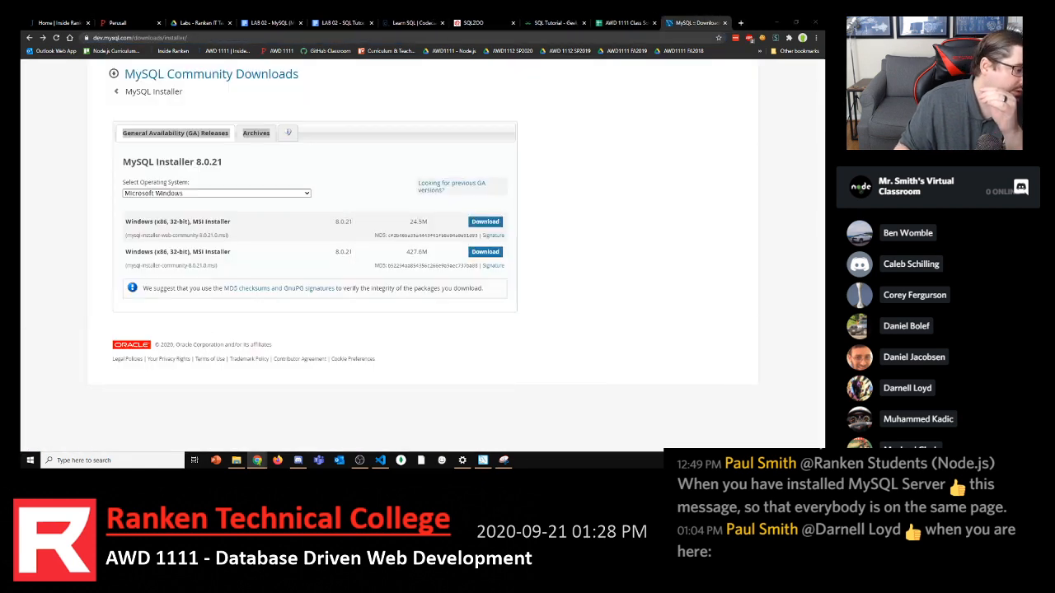
pyautogui.click(482, 458)
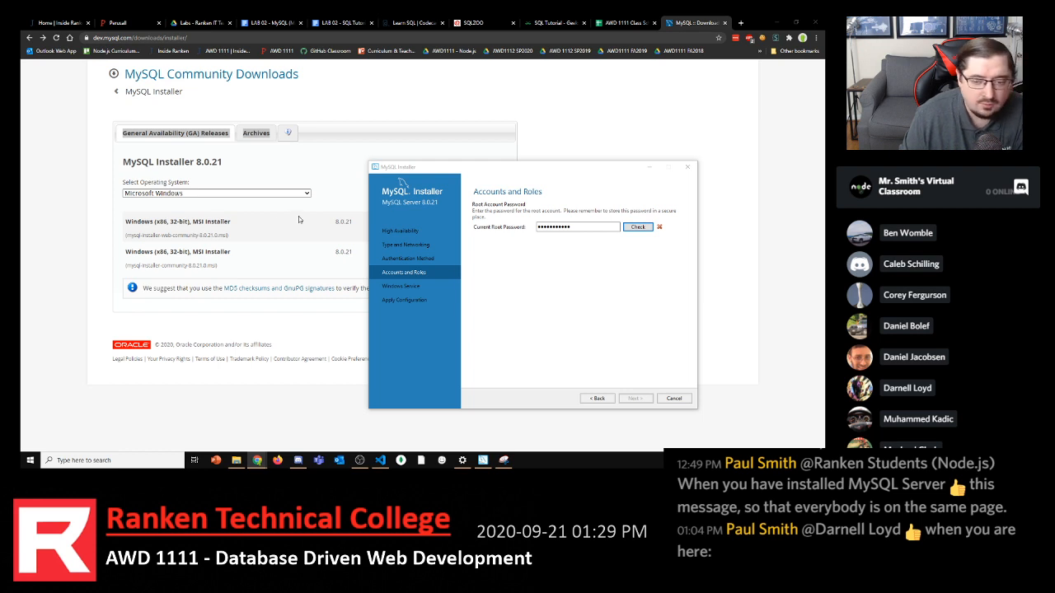
# Replace the entry with the copied root password, check it, and continue to the Windows Service settings
pyautogui.moveTo(607, 230); pyautogui.dragTo(463, 221)
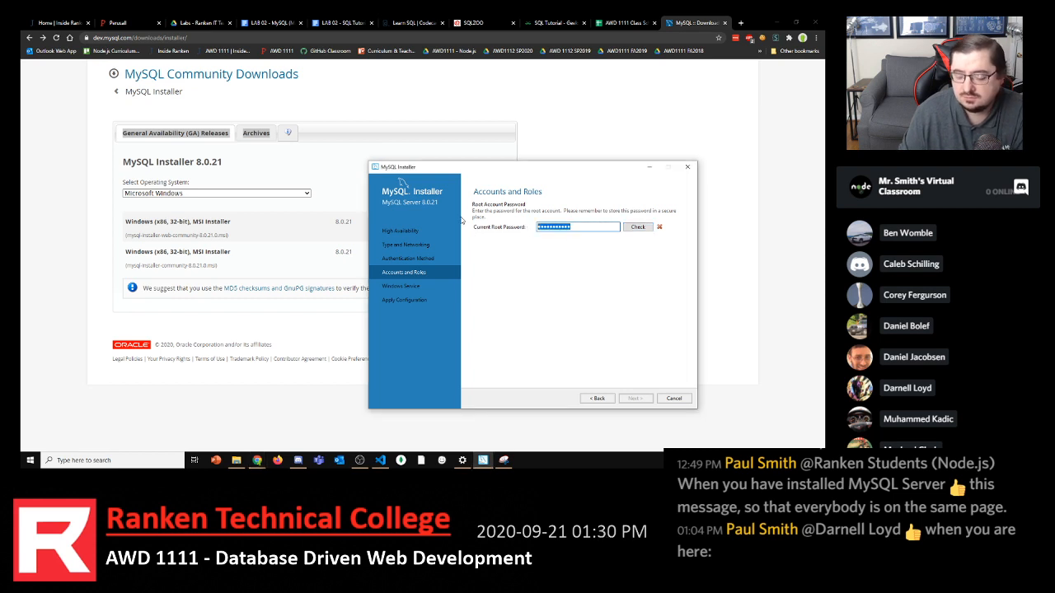
pyautogui.press('BackSpace')
pyautogui.hotkey('ctrl', 'v')
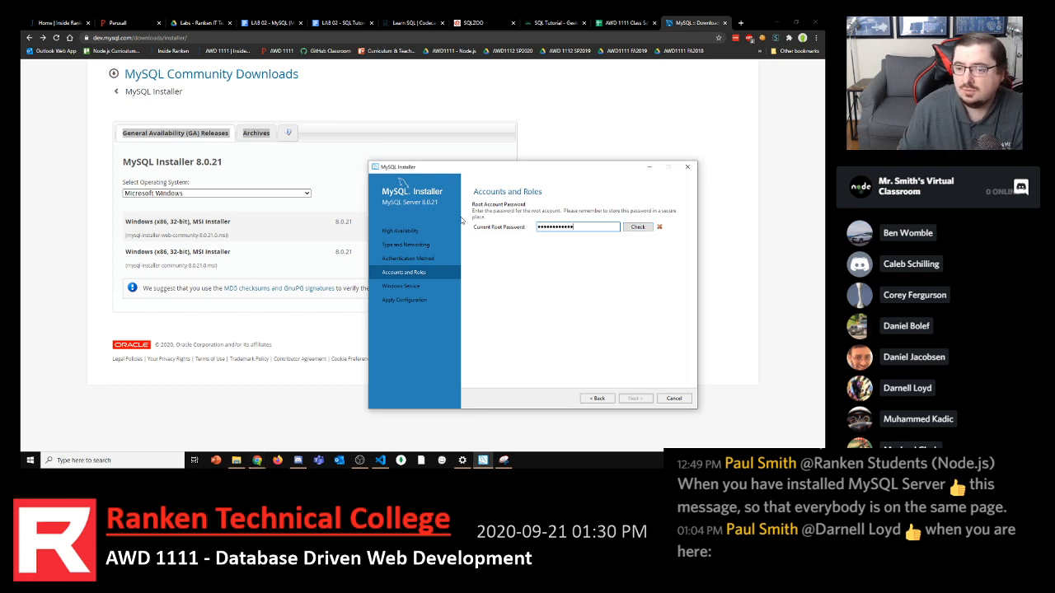
pyautogui.click(637, 228)
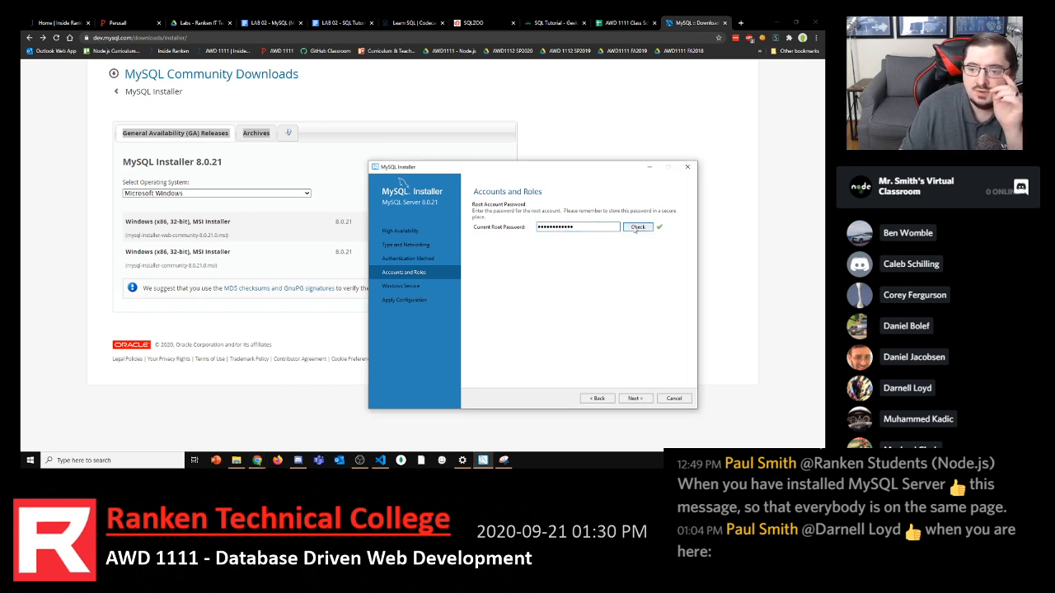
pyautogui.click(634, 398)
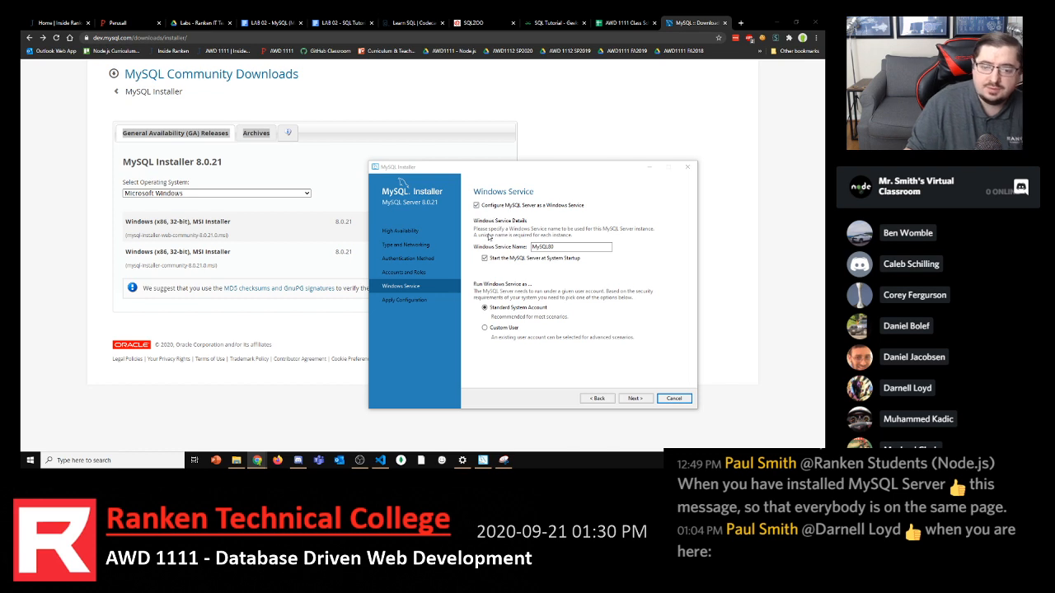
# Go back to Accounts and Roles to show the root password check, and return to the Windows Service settings
pyautogui.click(401, 275)
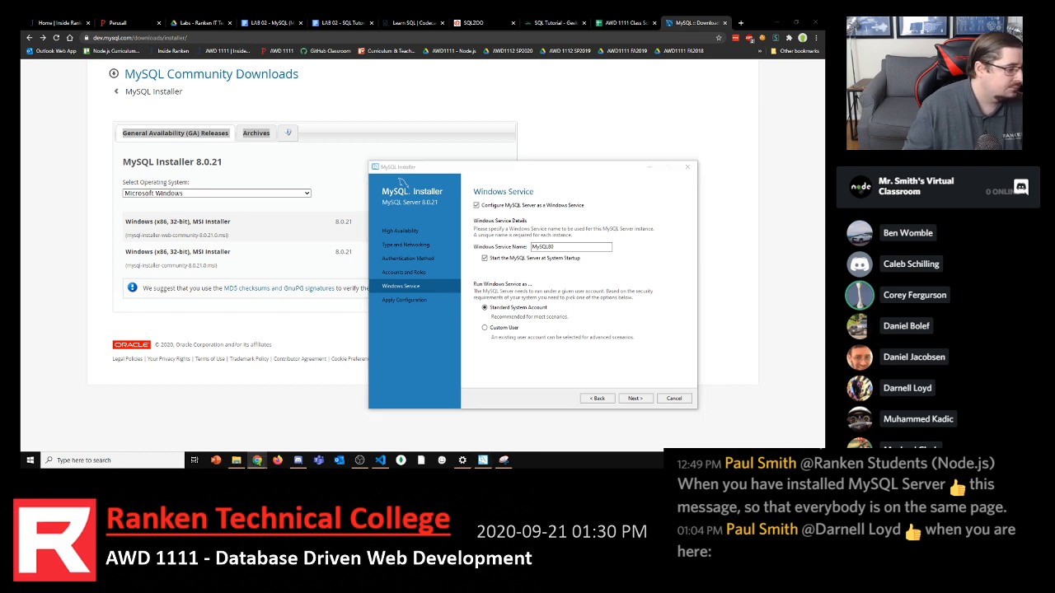
pyautogui.click(591, 401)
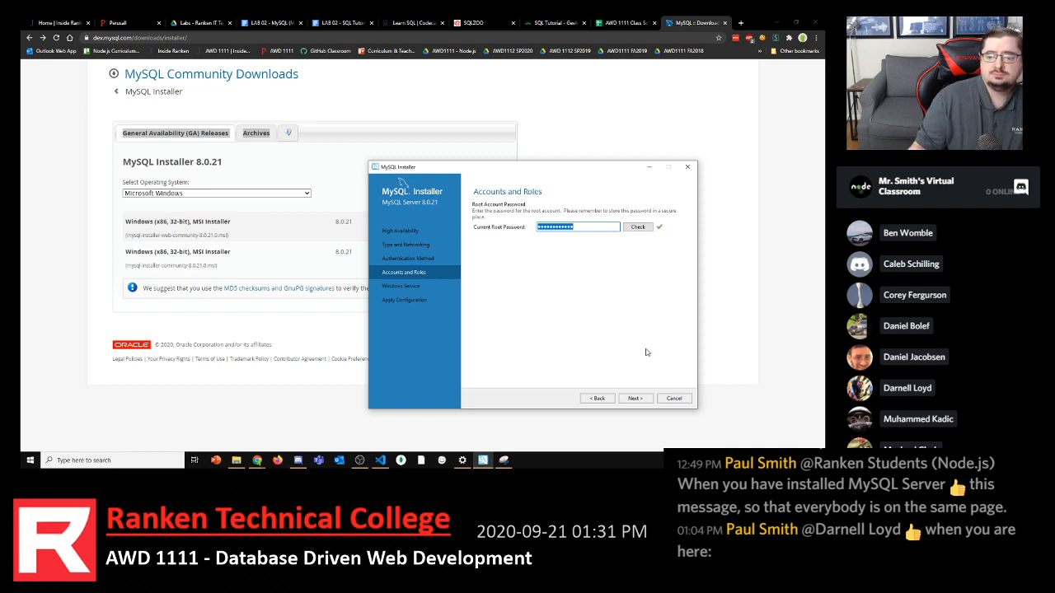
pyautogui.click(633, 400)
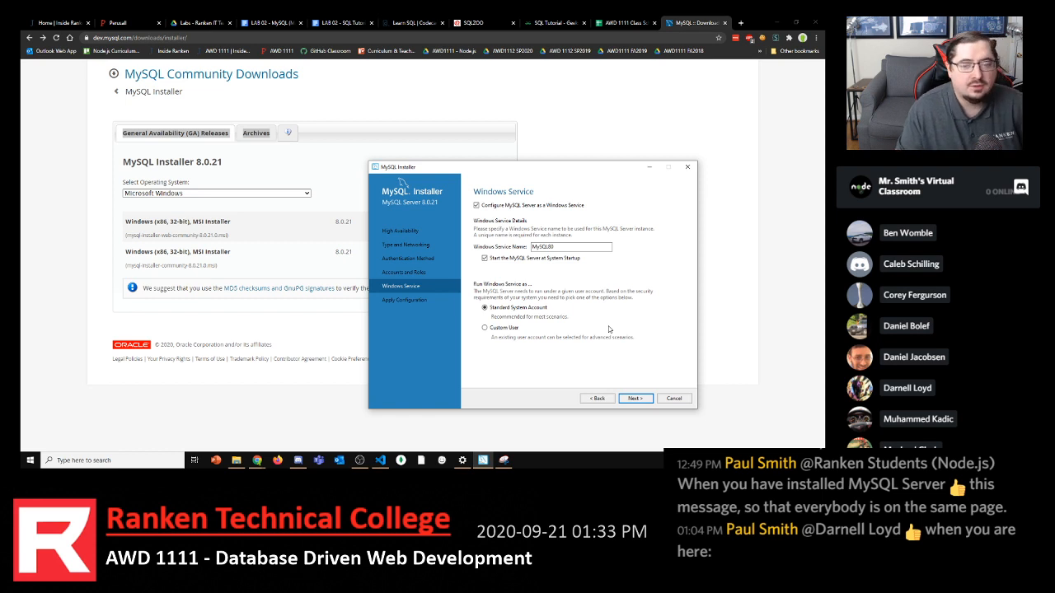
# Reposition the installer window and highlight parts of the Windows service name to point them out
pyautogui.moveTo(564, 167); pyautogui.dragTo(558, 150)
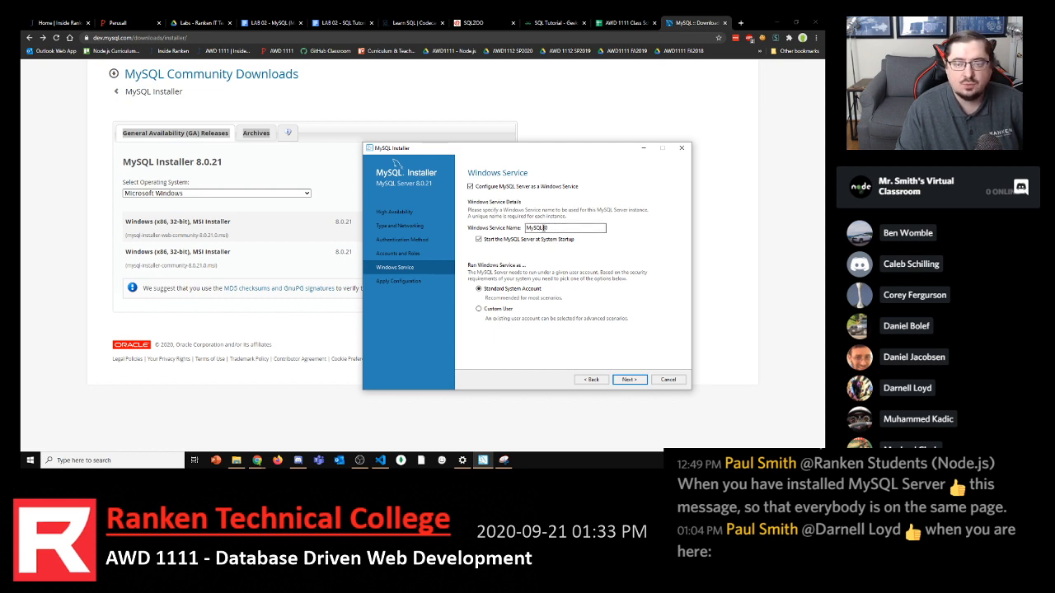
pyautogui.click(549, 228)
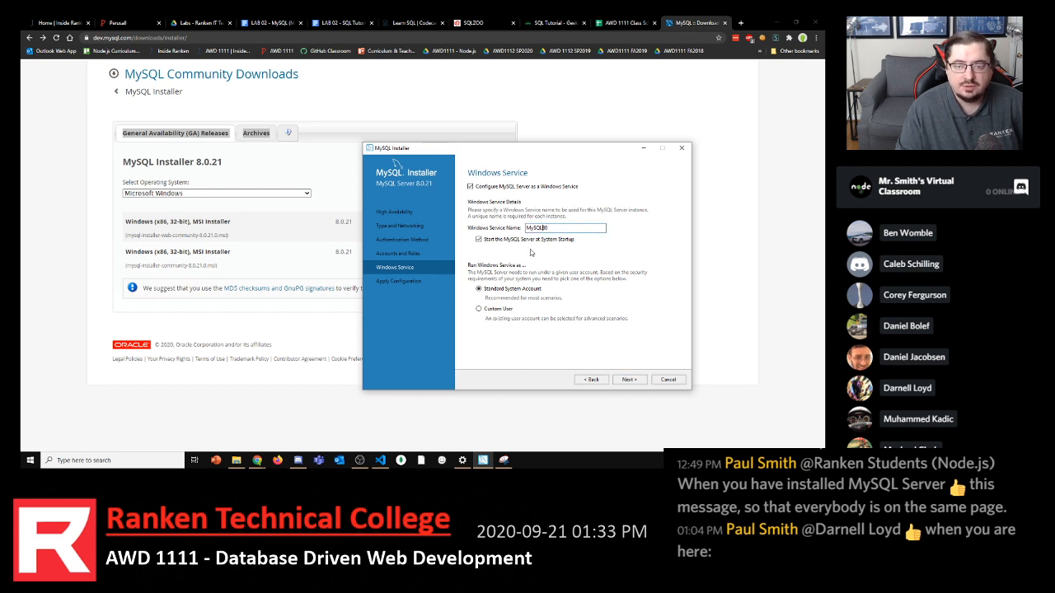
pyautogui.press('BackSpace')
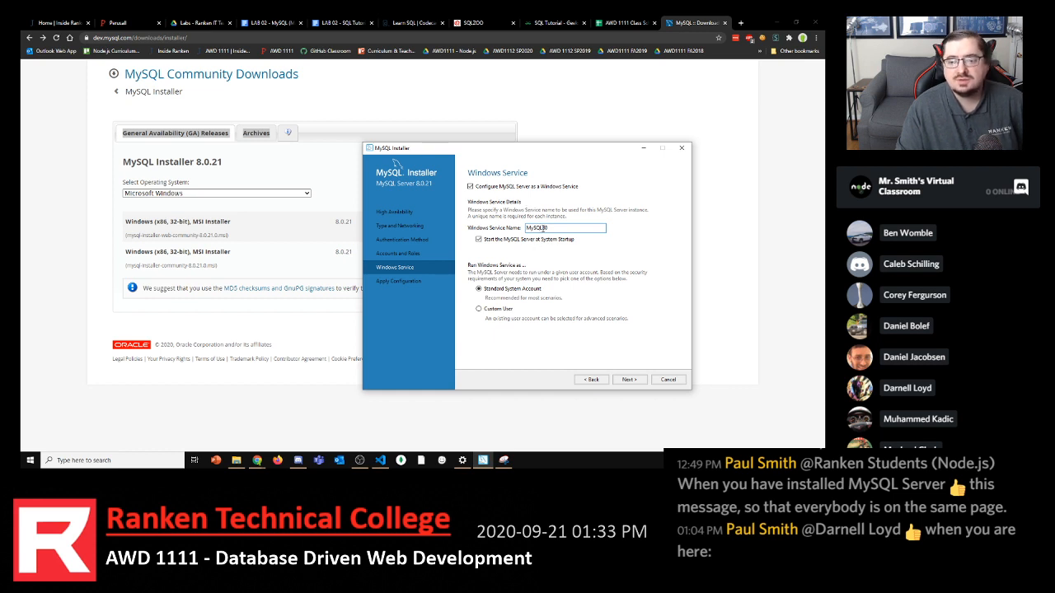
pyautogui.moveTo(543, 228); pyautogui.dragTo(551, 229)
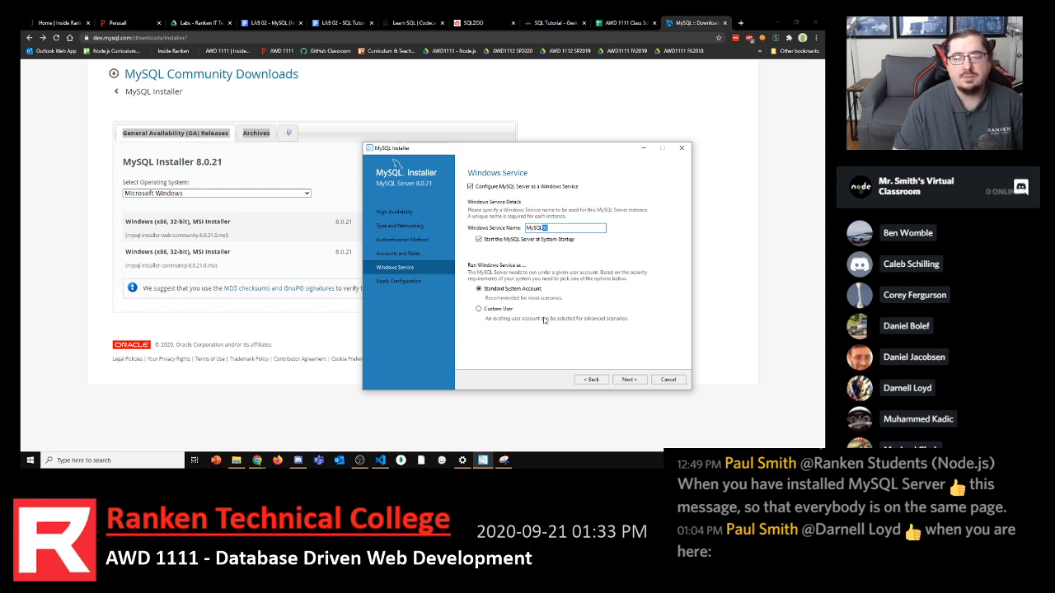
pyautogui.doubleClick(552, 227)
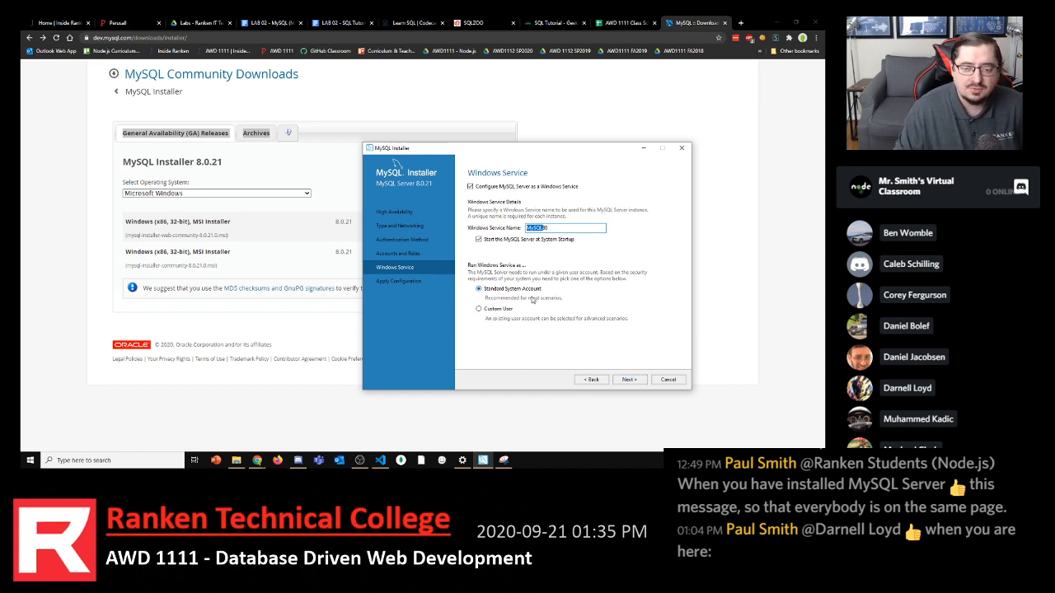
# Accept the Windows service settings and execute the MySQL Server configuration, finishing and closing the installer
pyautogui.click(630, 380)
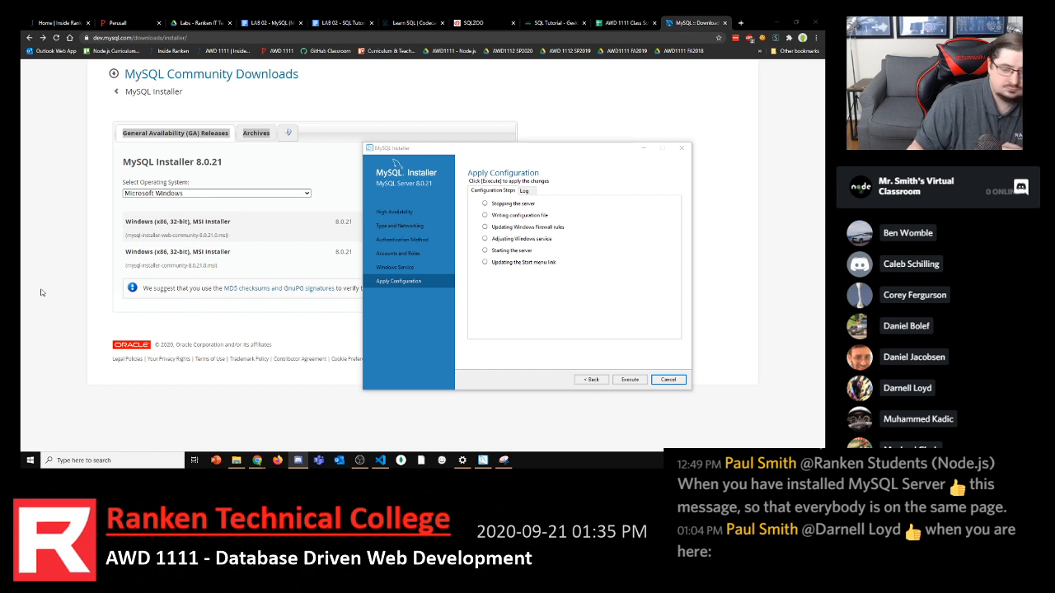
pyautogui.click(511, 346)
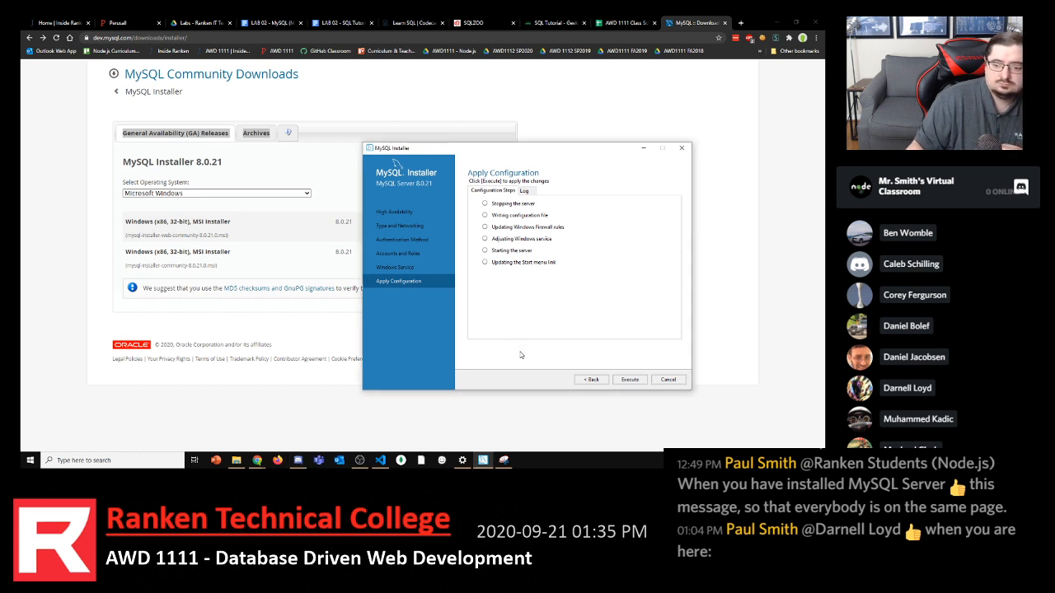
pyautogui.click(631, 380)
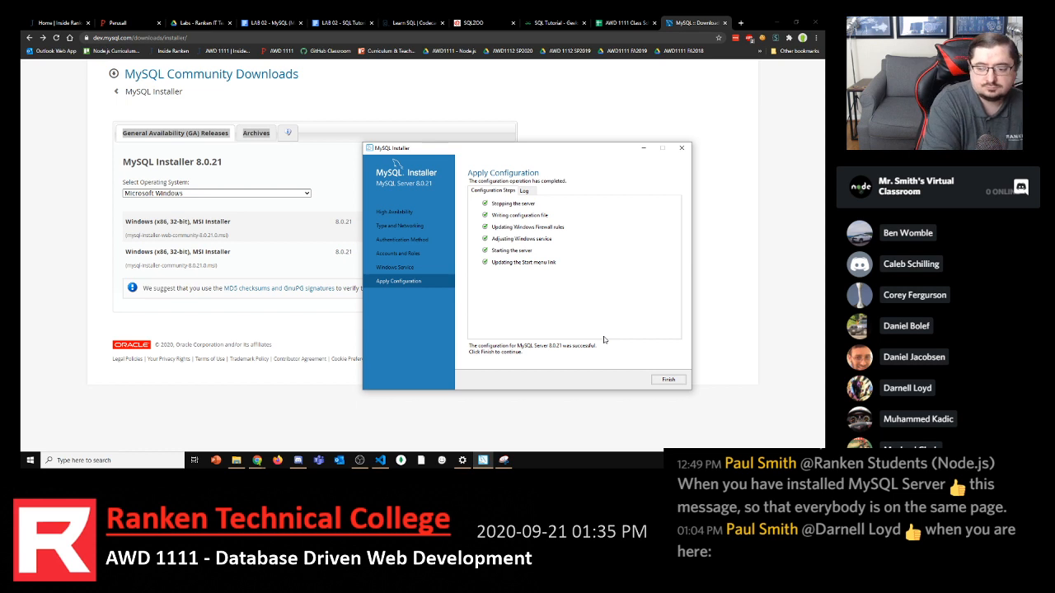
pyautogui.click(666, 380)
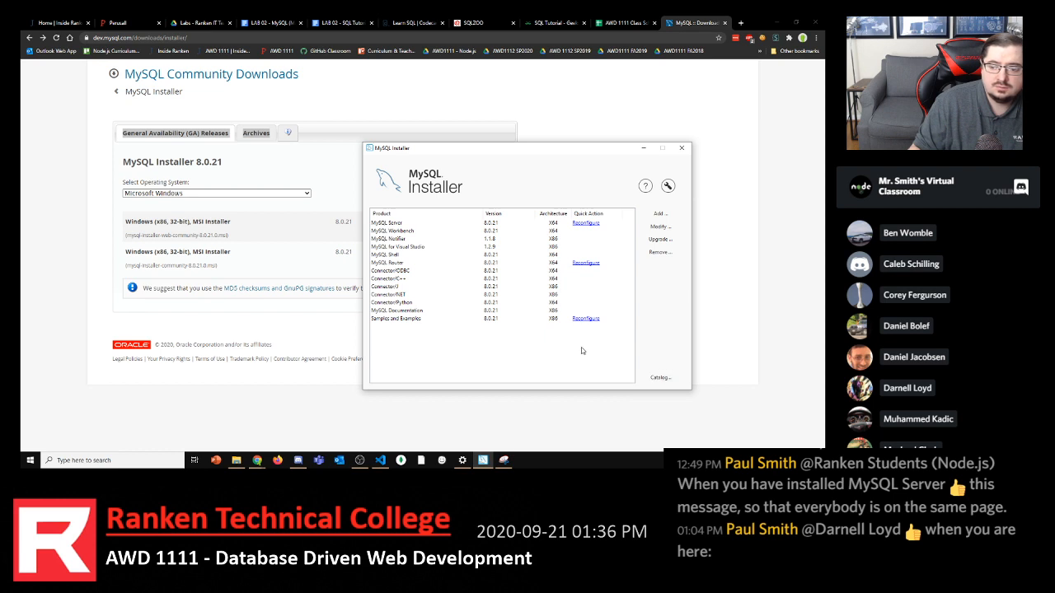
pyautogui.click(681, 150)
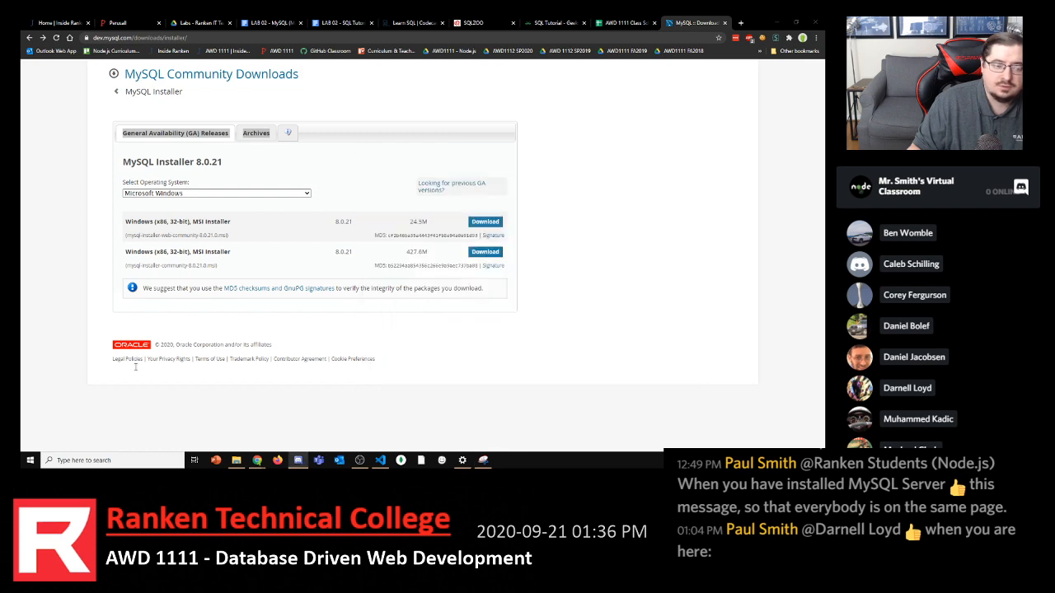
# Launch MySQL Workbench 8.0 CE from the MySQL folder of installed apps and reposition its window over the browser
pyautogui.click(26, 462)
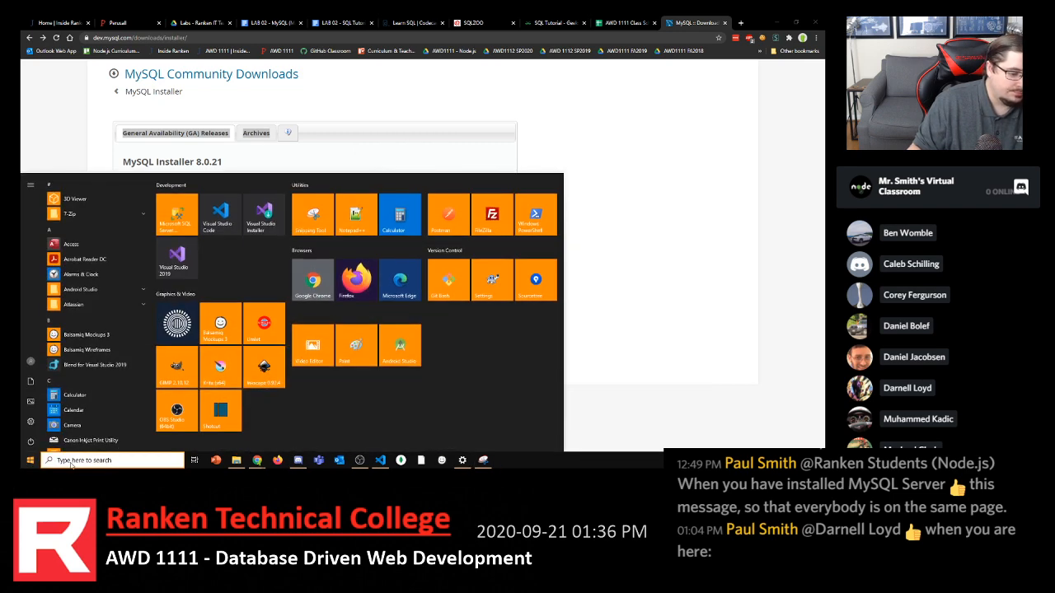
pyautogui.scroll(-10, 109, 375)
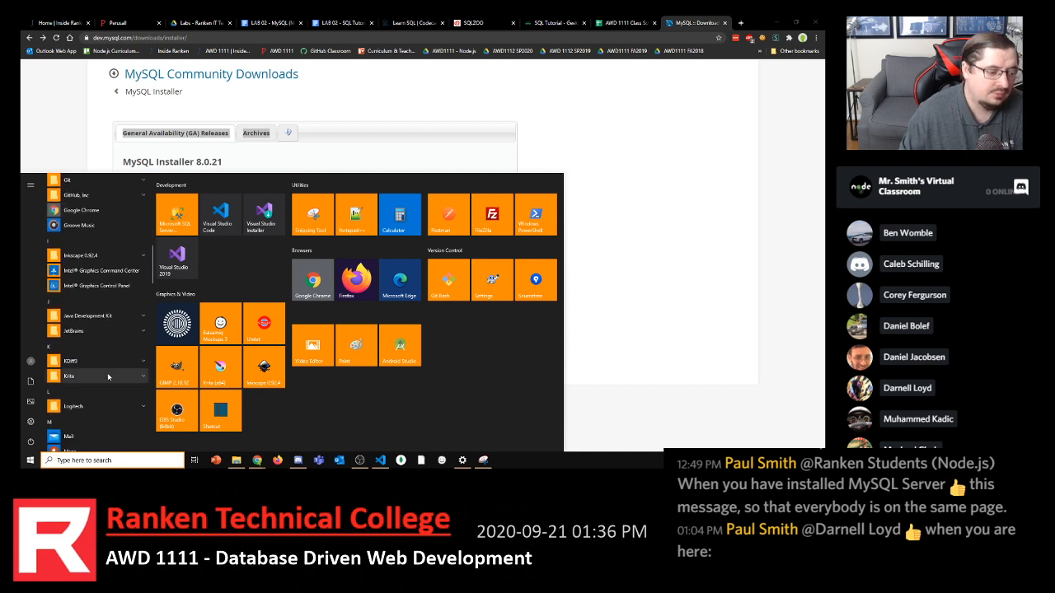
pyautogui.scroll(-4, 115, 313)
pyautogui.scroll(4, 116, 314)
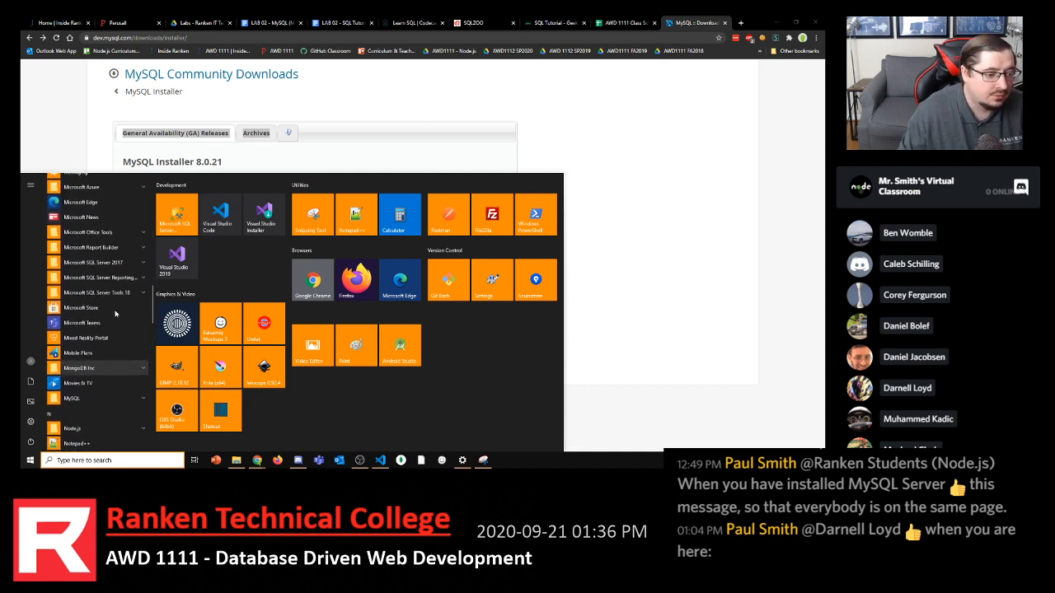
pyautogui.scroll(3, 116, 313)
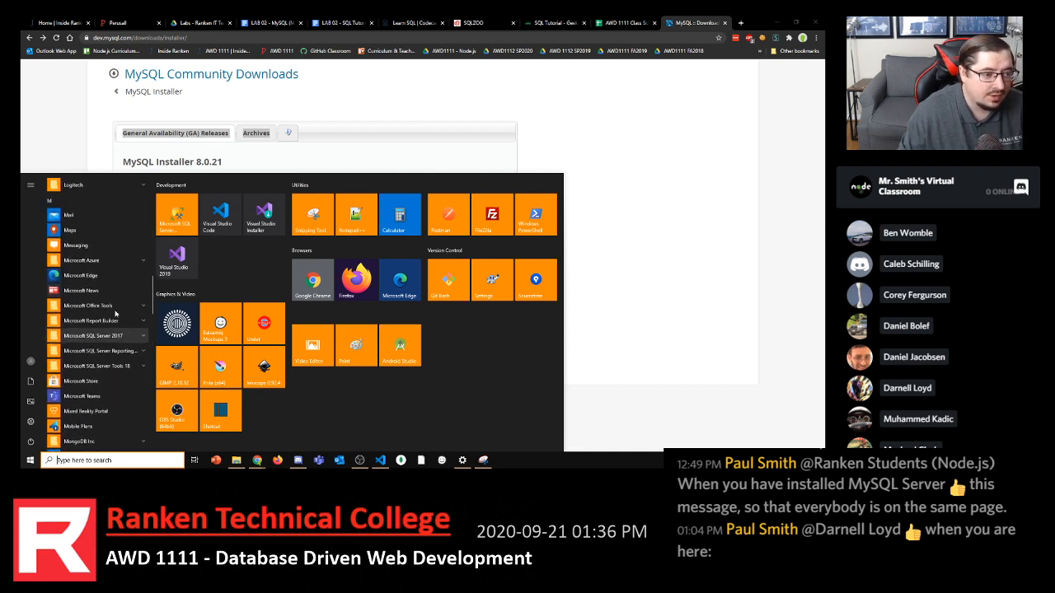
pyautogui.scroll(-3, 103, 370)
pyautogui.click(98, 402)
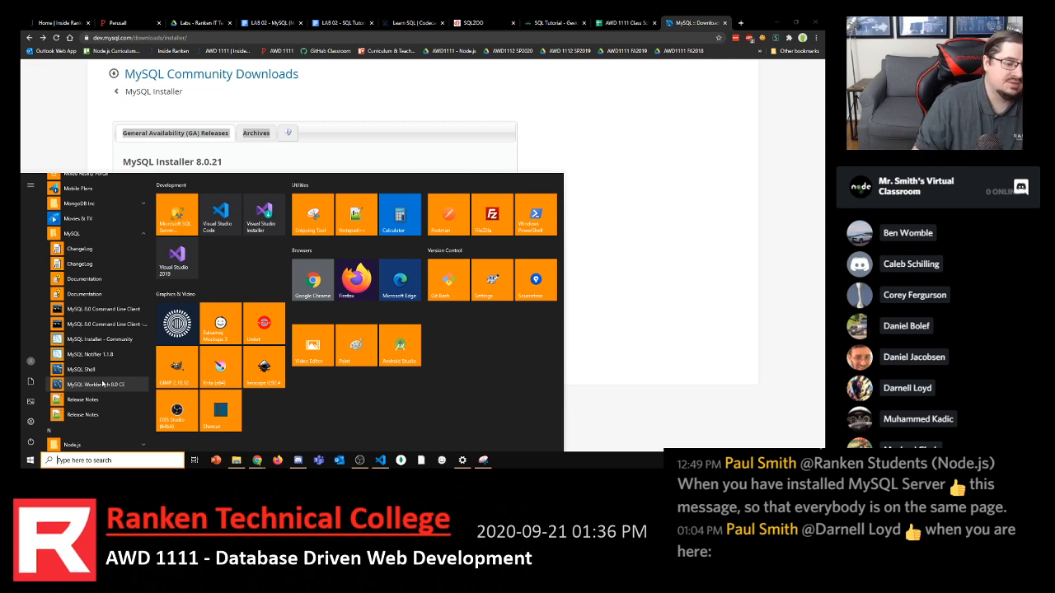
pyautogui.click(97, 384)
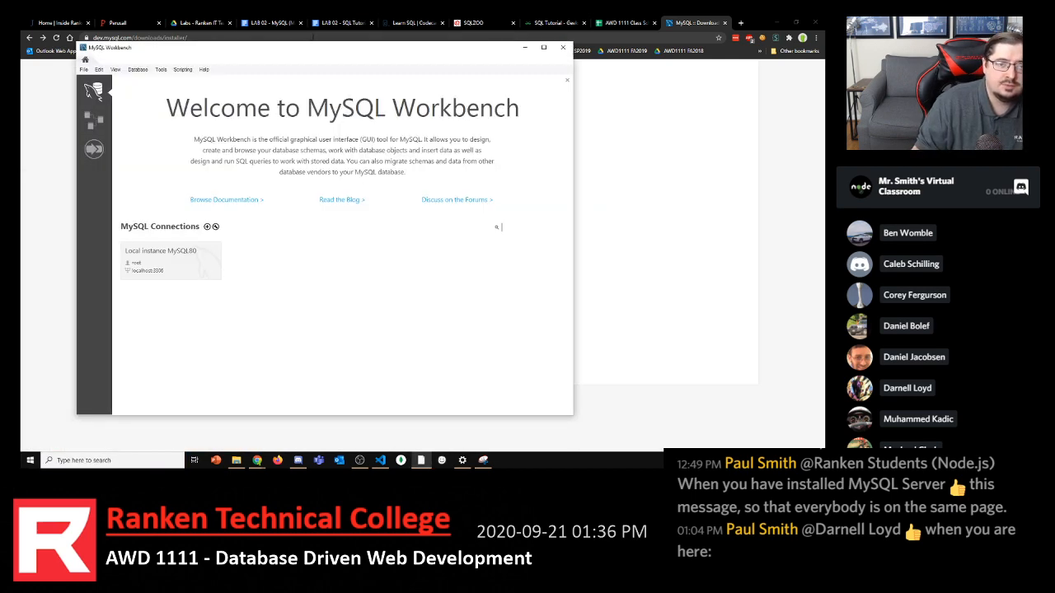
pyautogui.moveTo(302, 52); pyautogui.dragTo(412, 66)
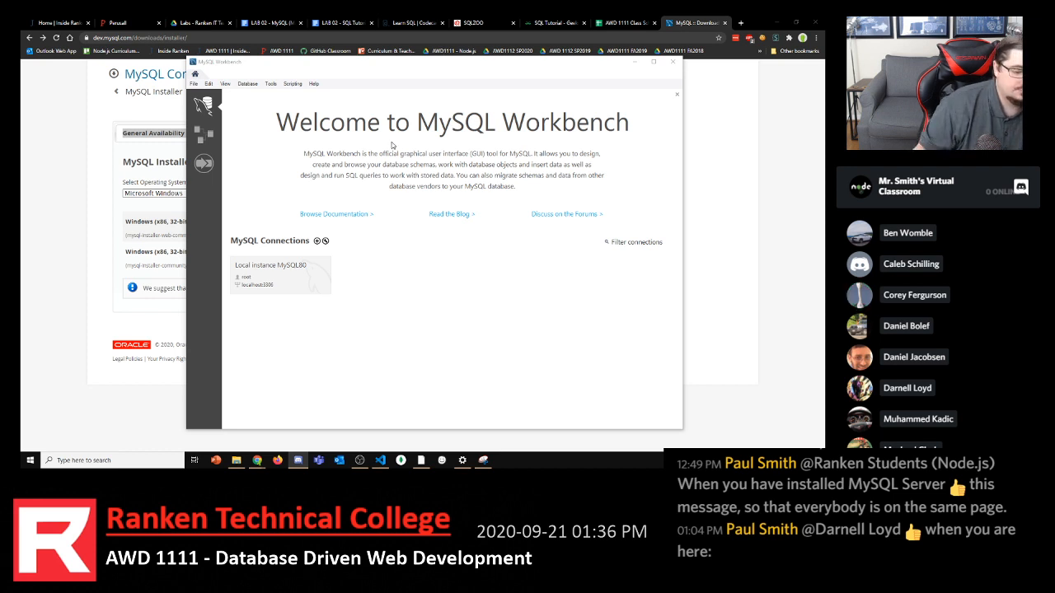
pyautogui.click(98, 462)
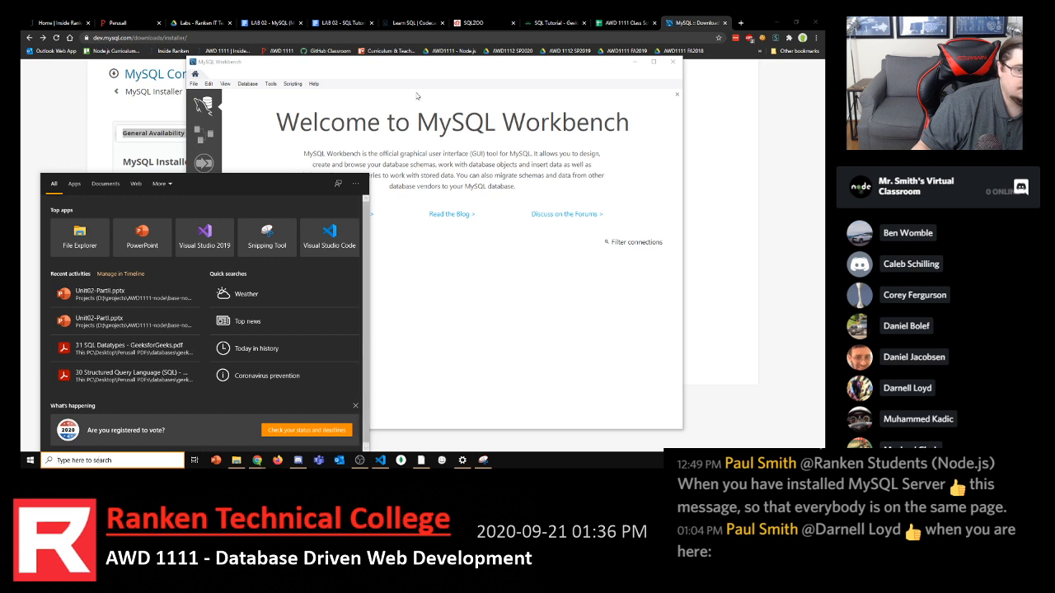
pyautogui.click(415, 71)
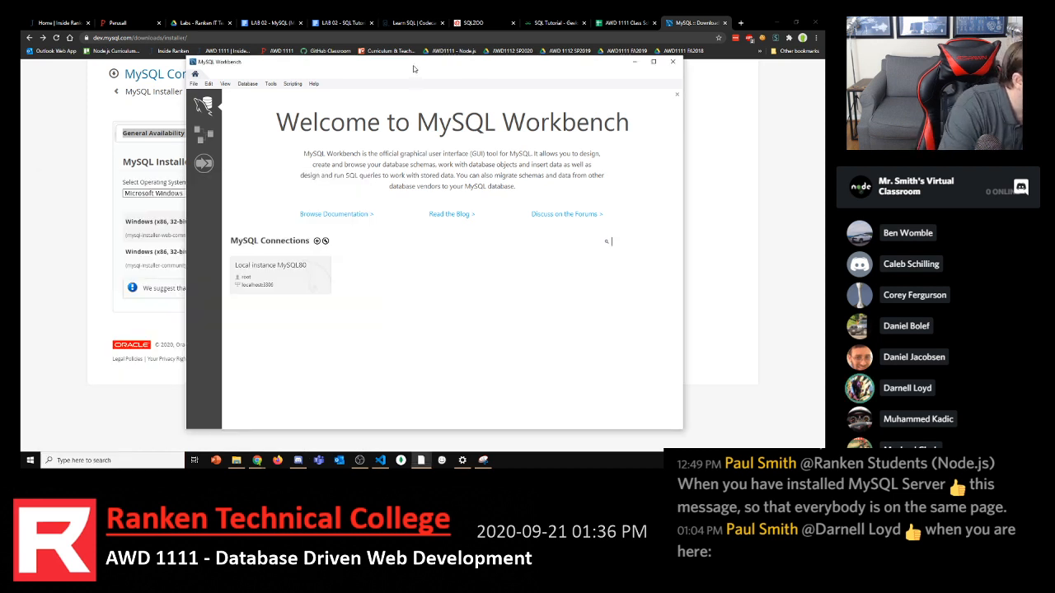
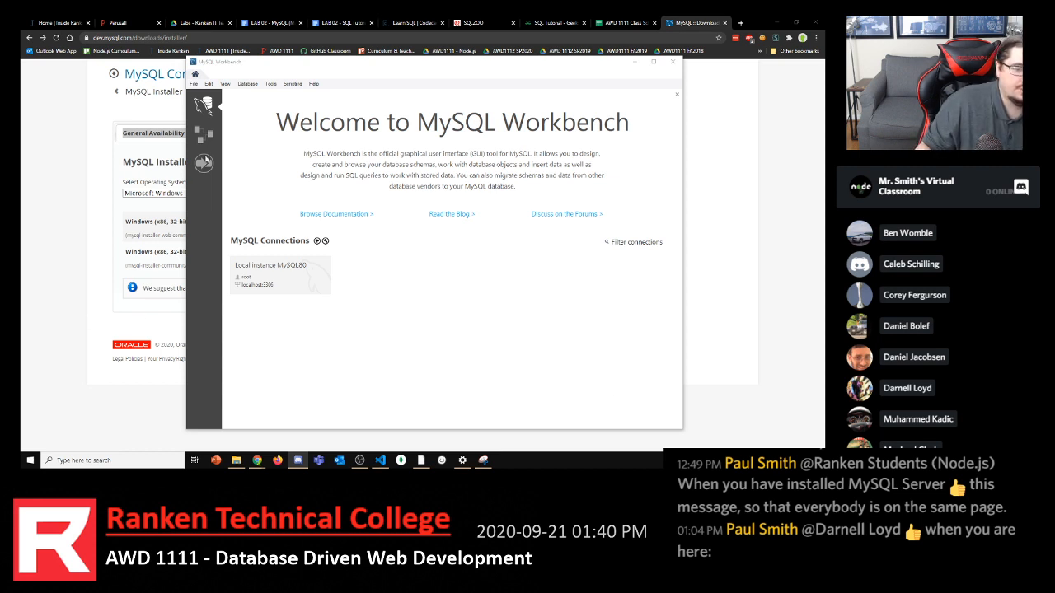
pyautogui.click(426, 66)
pyautogui.moveTo(425, 65); pyautogui.dragTo(426, 196)
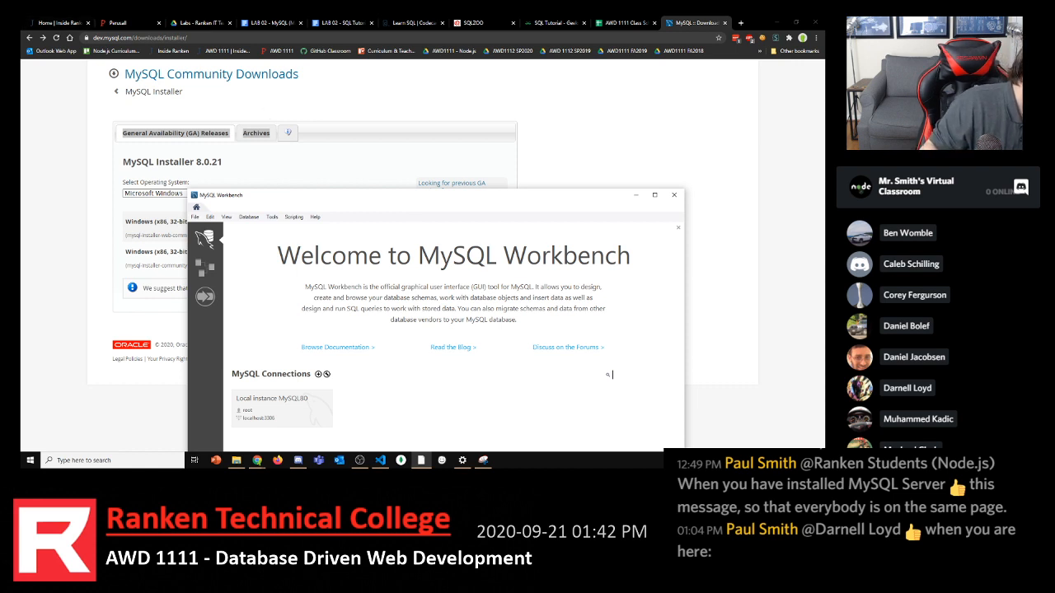
pyautogui.hotkey('alt', 'Tab')
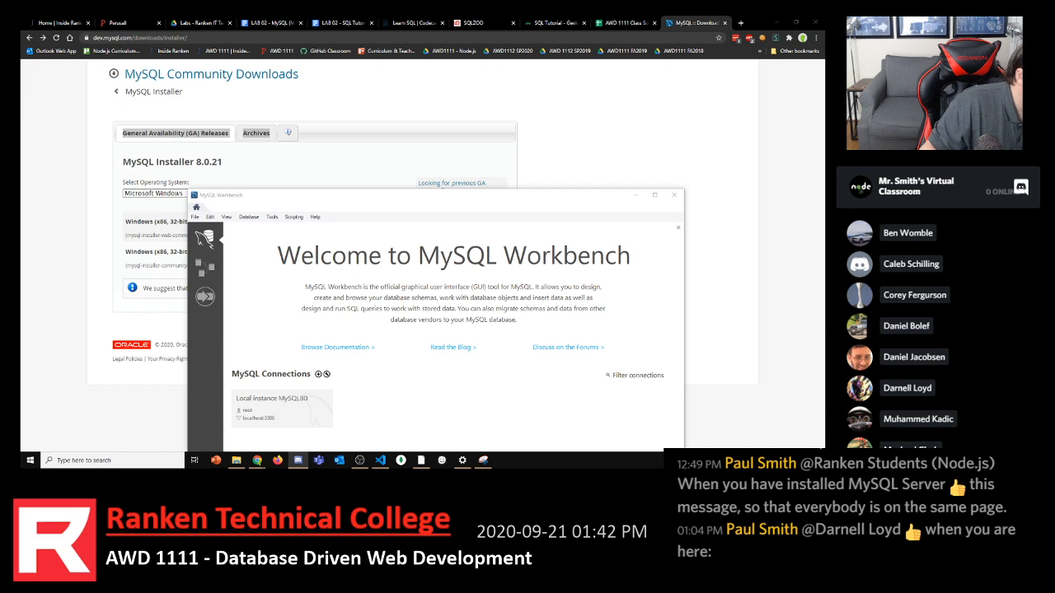
pyautogui.moveTo(392, 201); pyautogui.dragTo(390, 79)
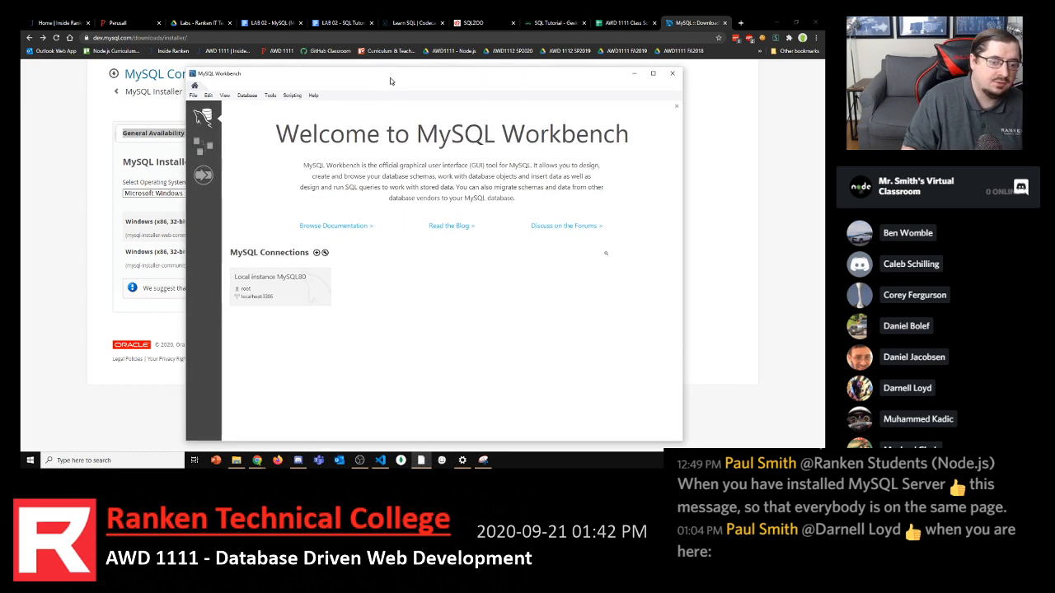
# Keep the MySQL Workbench window floating over the browser and widen it
pyautogui.click(653, 74)
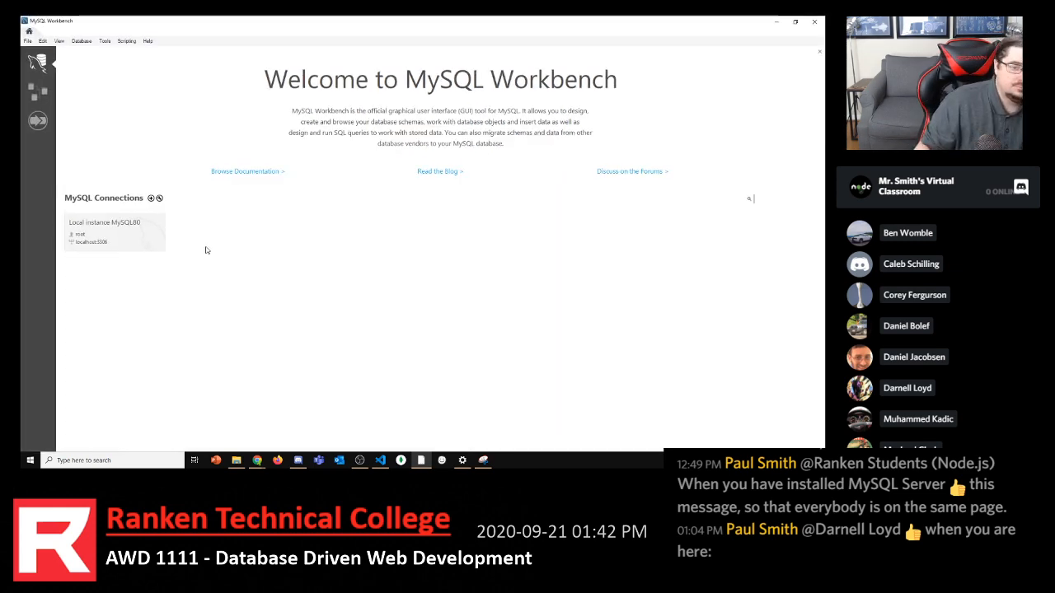
pyautogui.moveTo(379, 31); pyautogui.dragTo(404, 73)
pyautogui.moveTo(651, 178); pyautogui.dragTo(699, 178)
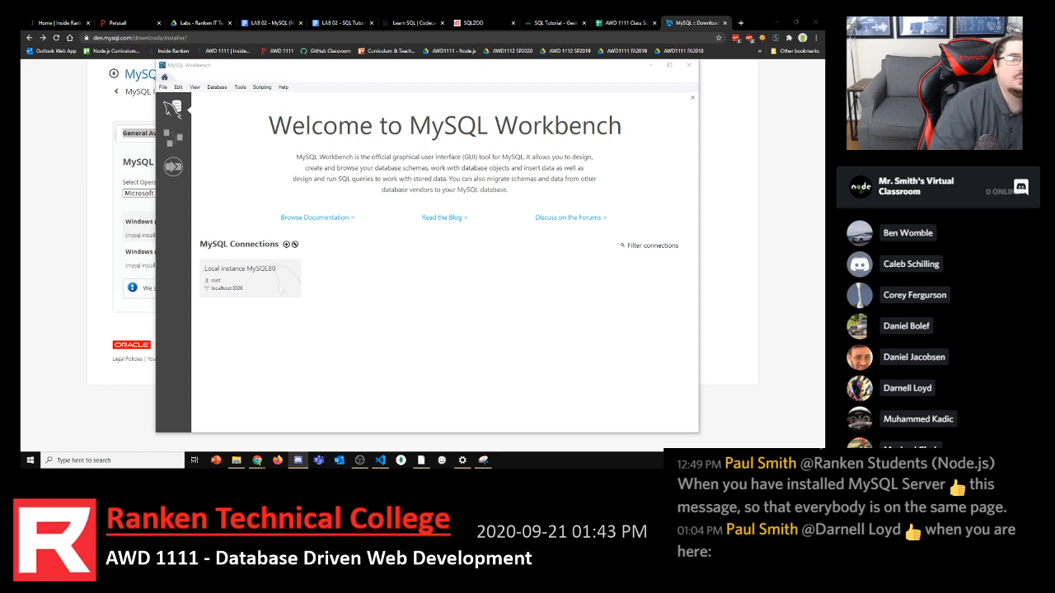
# Minimize the browser behind MySQL Workbench, recentre the Workbench window, and line up the stray desktop folder with the neighbouring icons
pyautogui.click(777, 22)
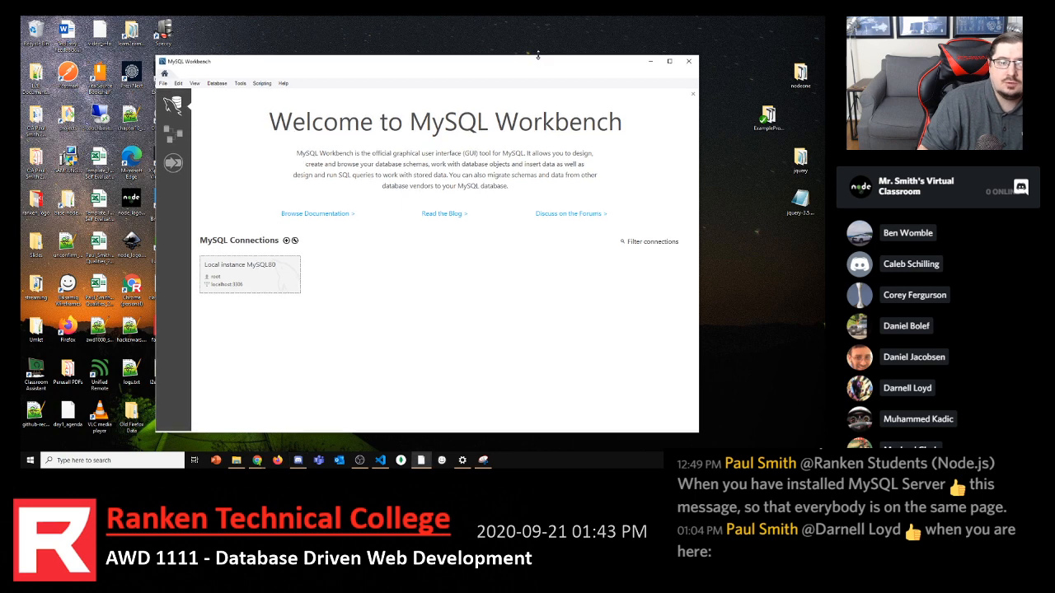
pyautogui.moveTo(528, 69); pyautogui.dragTo(579, 62)
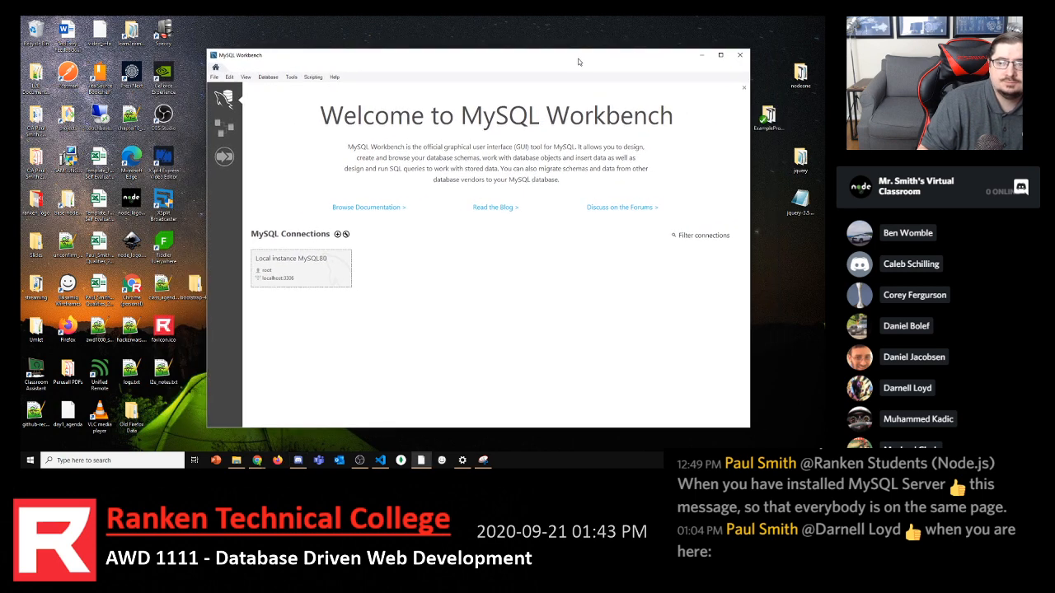
pyautogui.moveTo(769, 117); pyautogui.dragTo(801, 120)
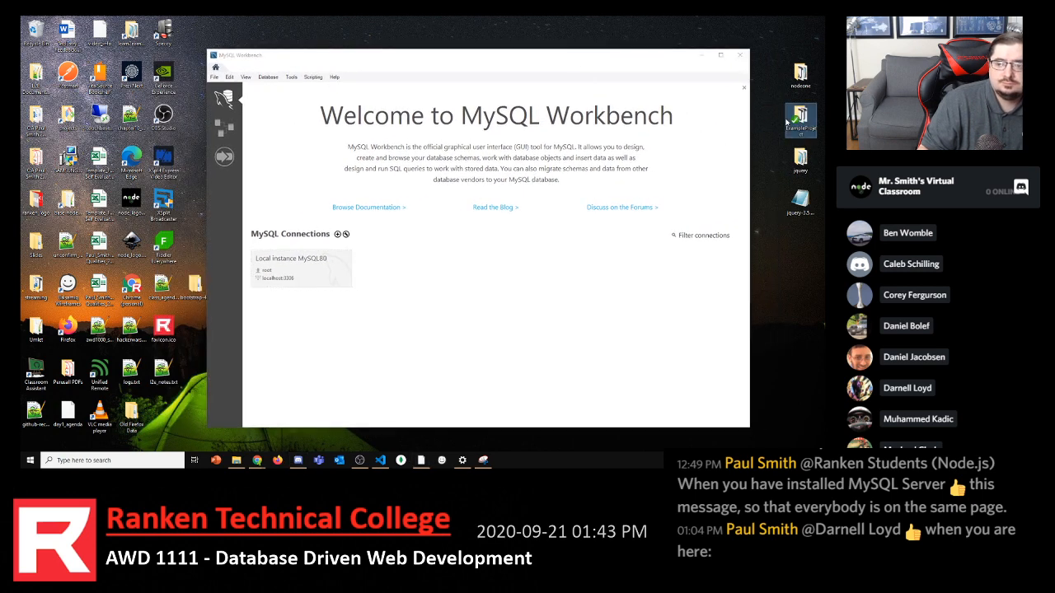
pyautogui.click(747, 126)
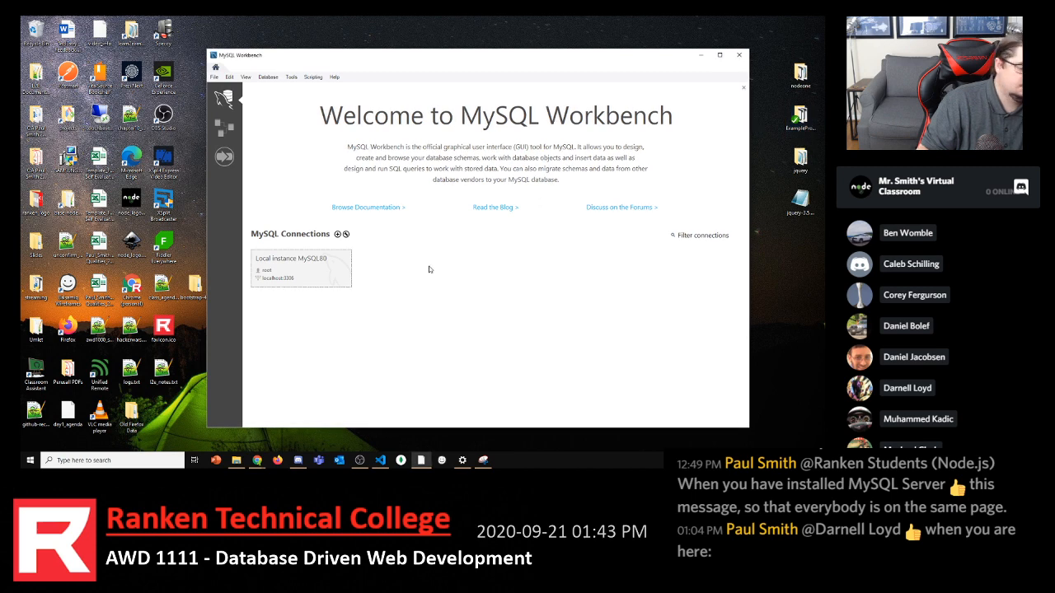
# Bring the MySQL Workbench window back to a floating size on the desktop and widen it until the whole welcome page fits
pyautogui.click(719, 54)
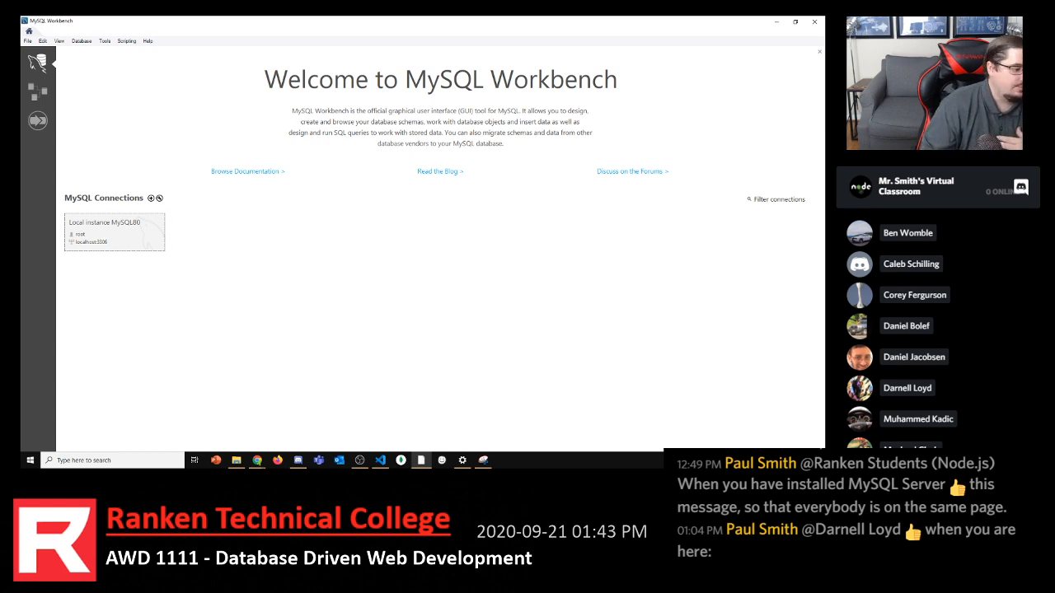
pyautogui.hotkey('alt', 'Tab')
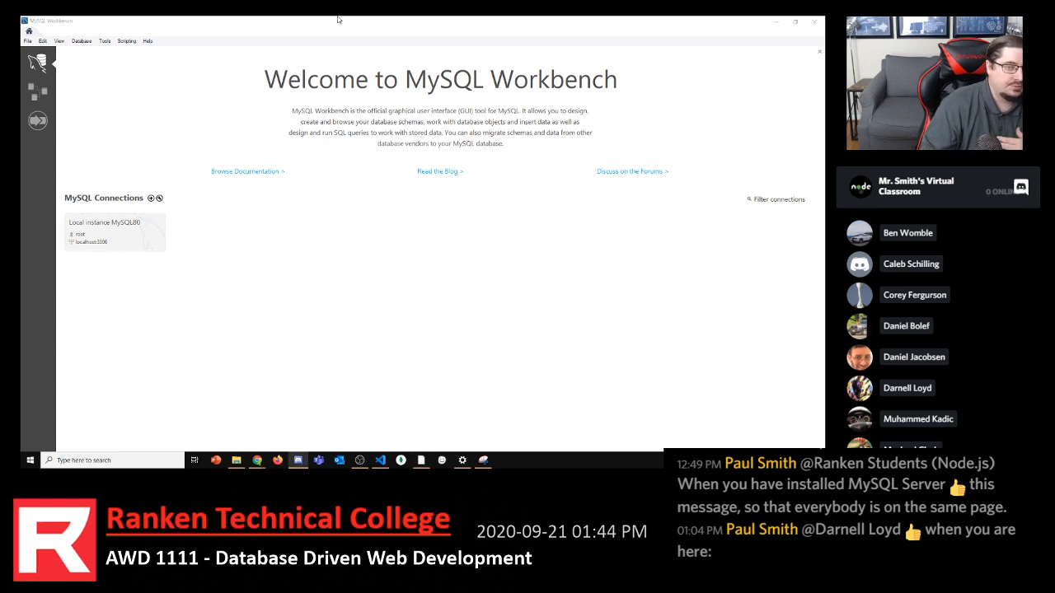
pyautogui.moveTo(340, 20); pyautogui.dragTo(487, 61)
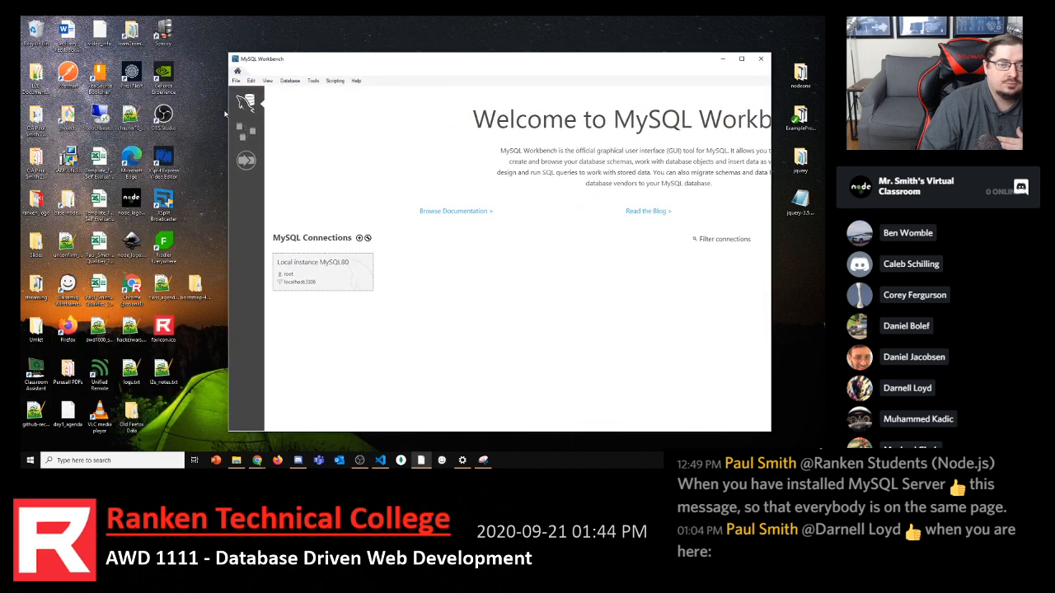
pyautogui.moveTo(222, 133); pyautogui.dragTo(130, 134)
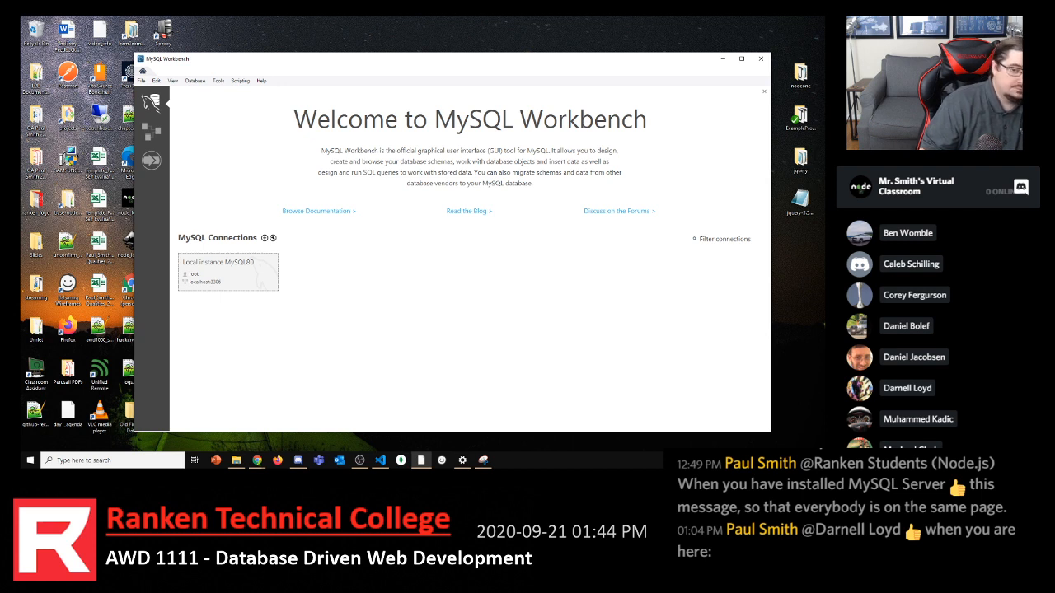
pyautogui.hotkey('alt', 'Tab')
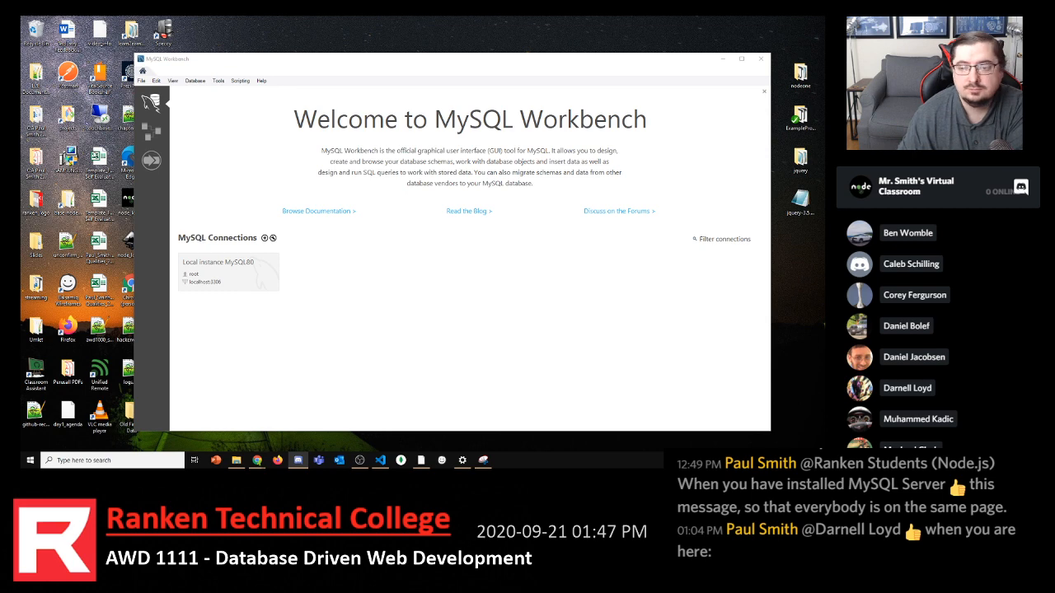
pyautogui.moveTo(457, 62); pyautogui.dragTo(470, 51)
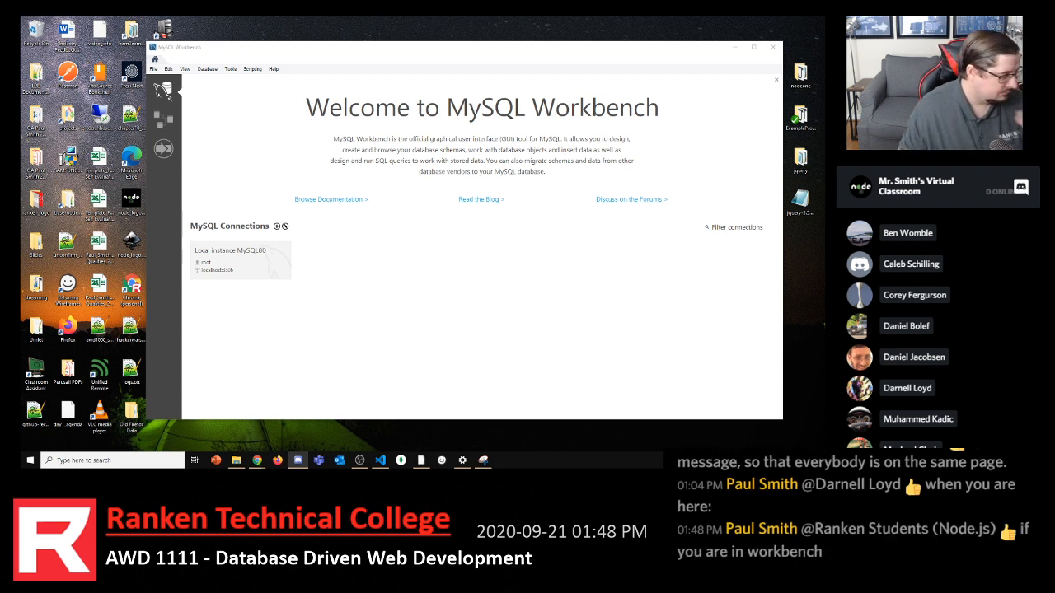
pyautogui.click(474, 268)
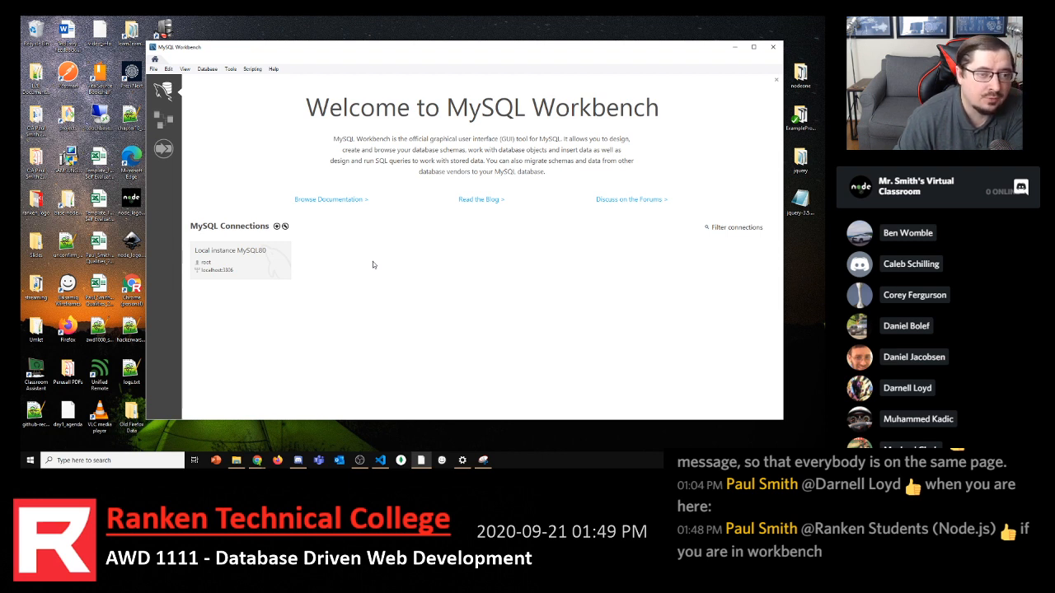
pyautogui.click(753, 47)
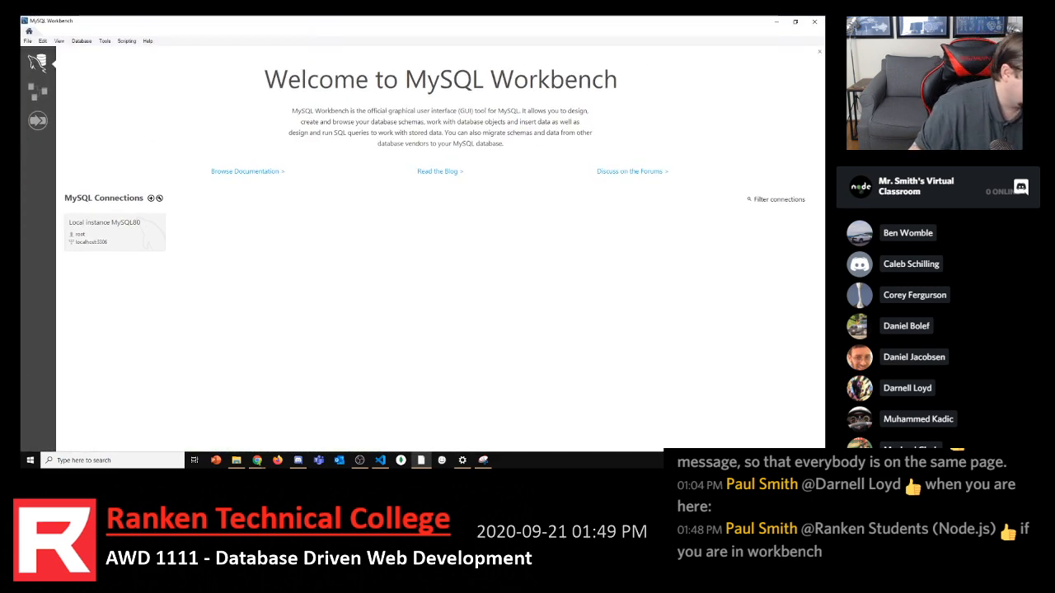
pyautogui.hotkey('alt', 'Tab')
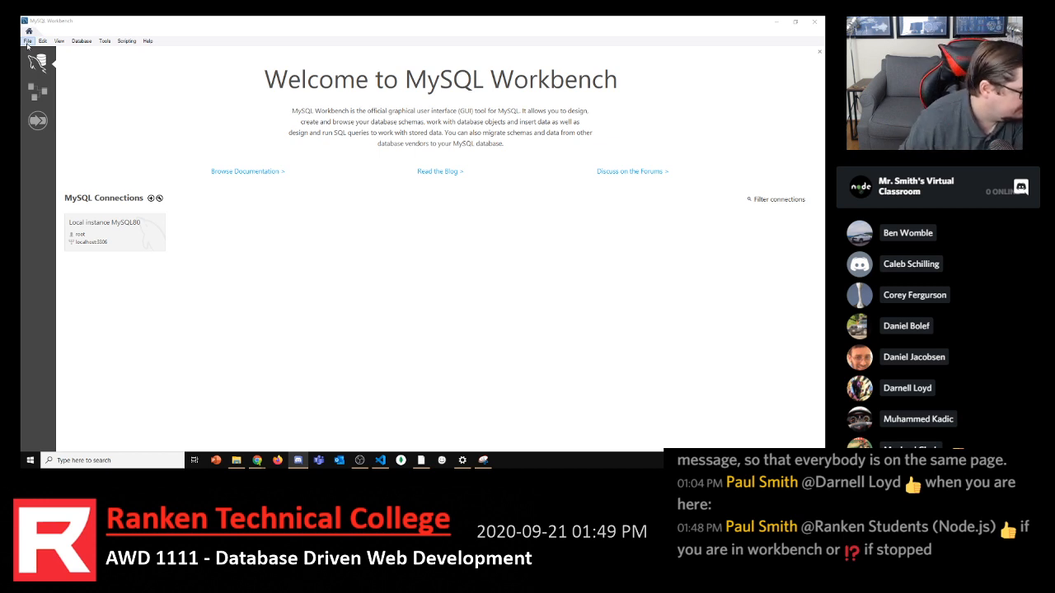
pyautogui.moveTo(361, 20); pyautogui.dragTo(410, 48)
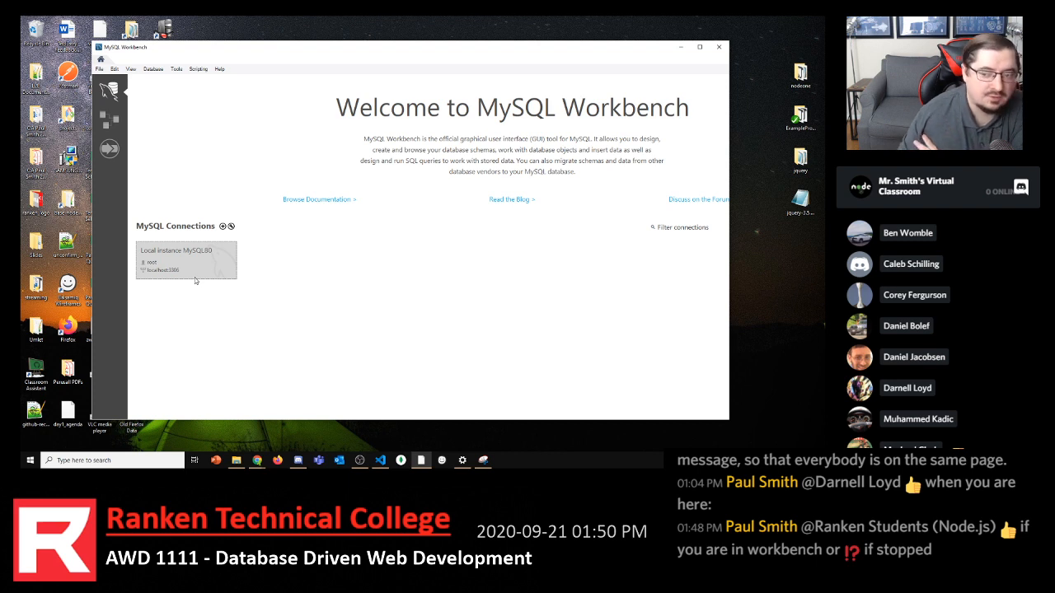
# View the blank Setup New Connection form, close it, and highlight the Local instance MySQL80 connection name in Manage Server Connections
pyautogui.click(222, 228)
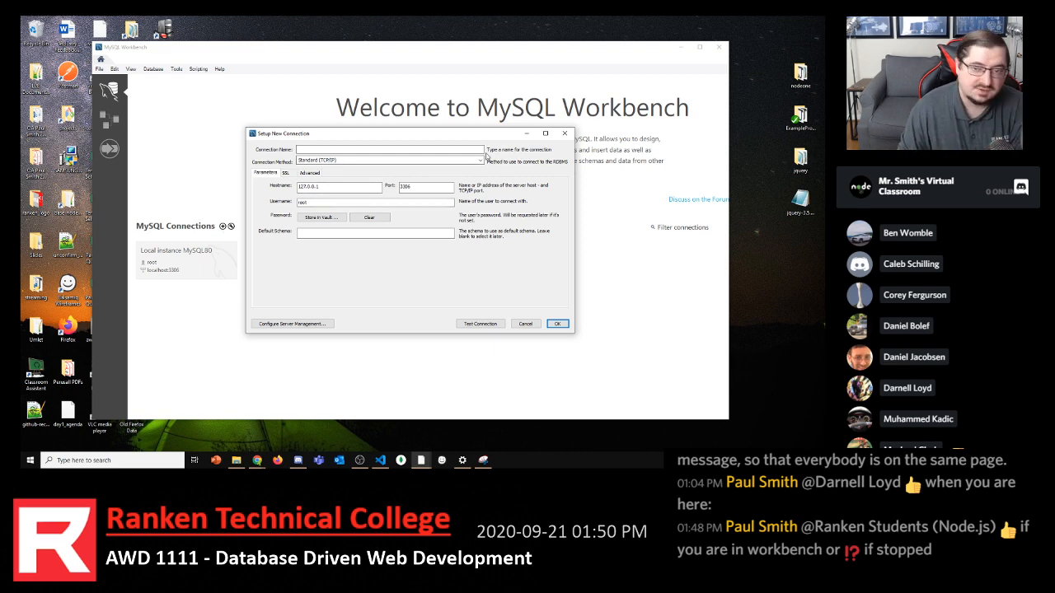
pyautogui.click(564, 133)
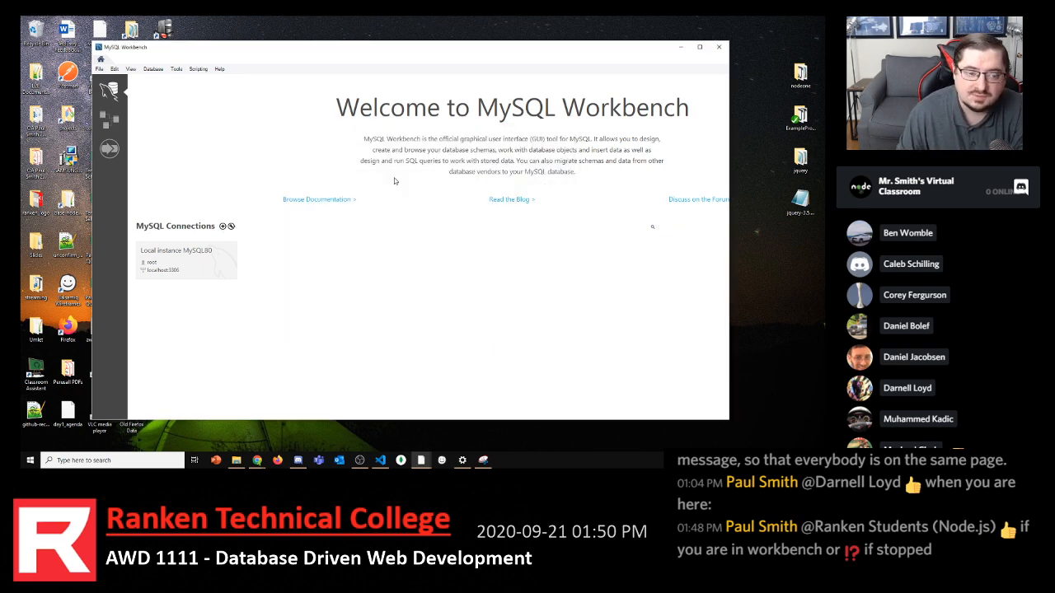
pyautogui.click(232, 226)
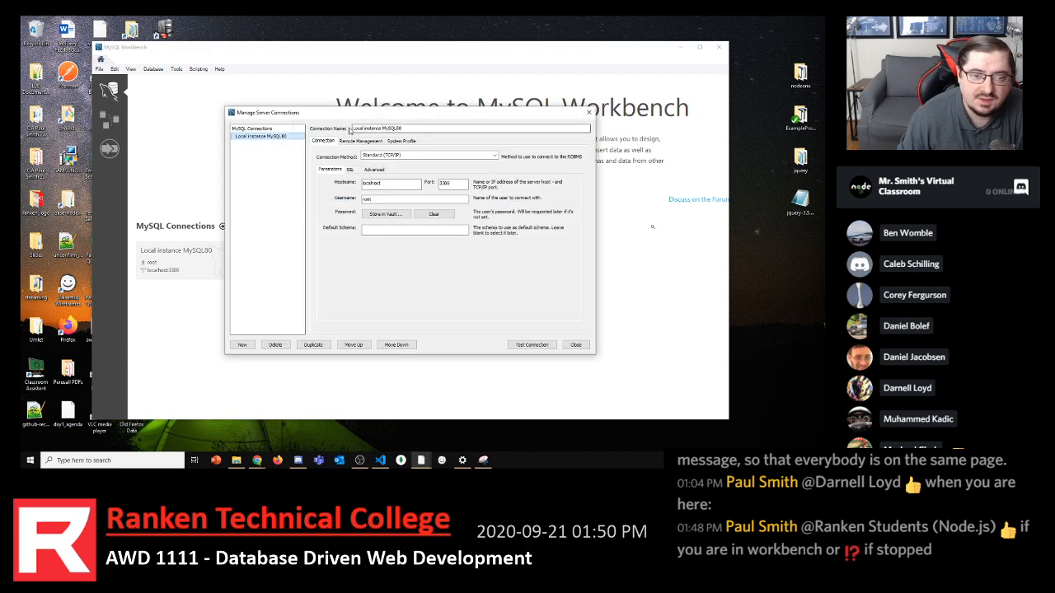
pyautogui.moveTo(353, 129); pyautogui.dragTo(423, 133)
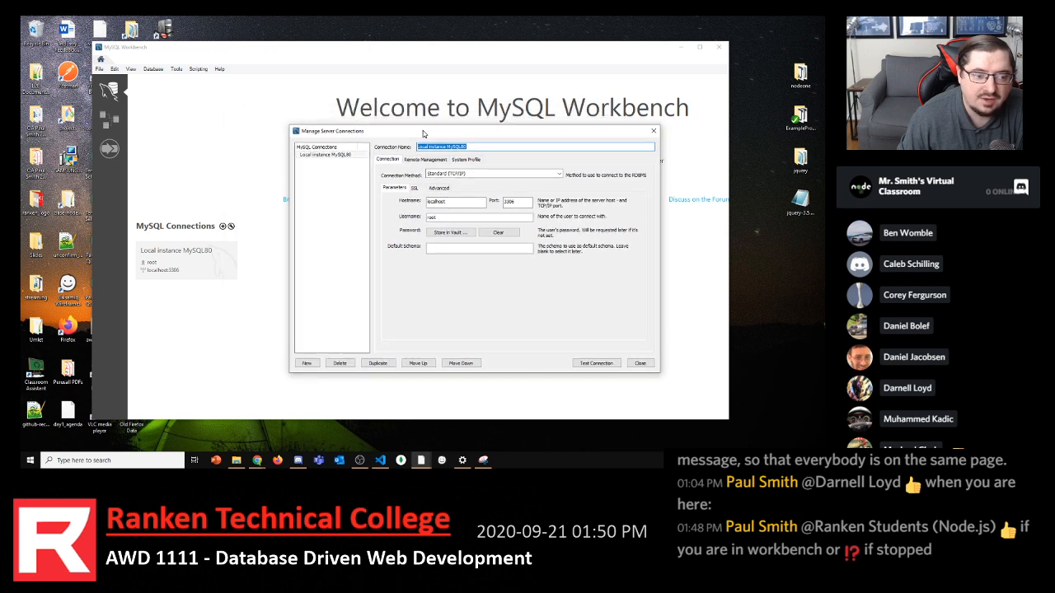
# Review the connection method options, hostname and port of Local instance MySQL80, keeping Standard (TCP/IP), and close the connection manager
pyautogui.click(526, 175)
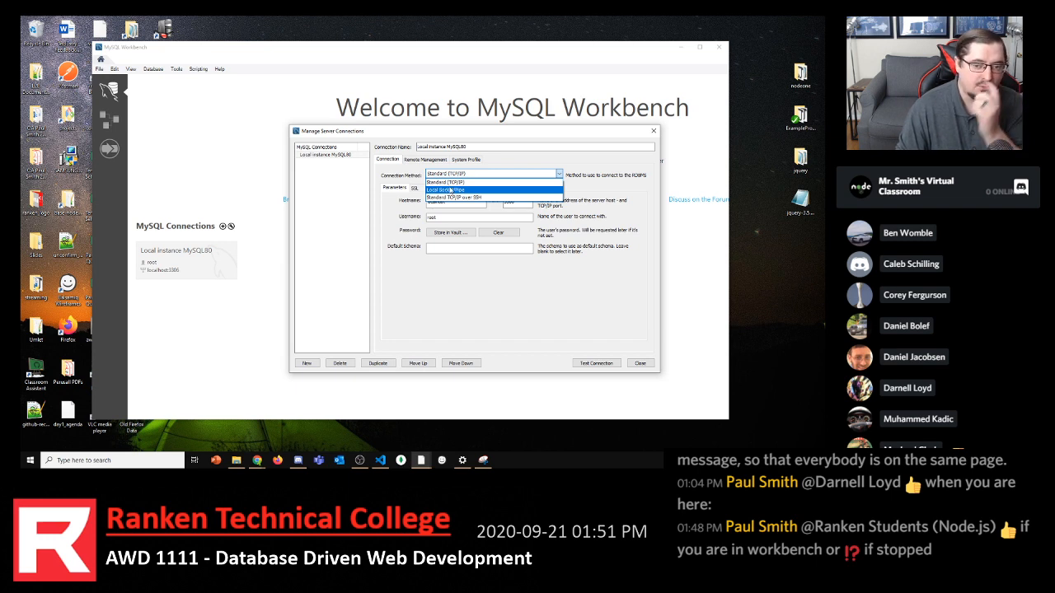
pyautogui.click(451, 182)
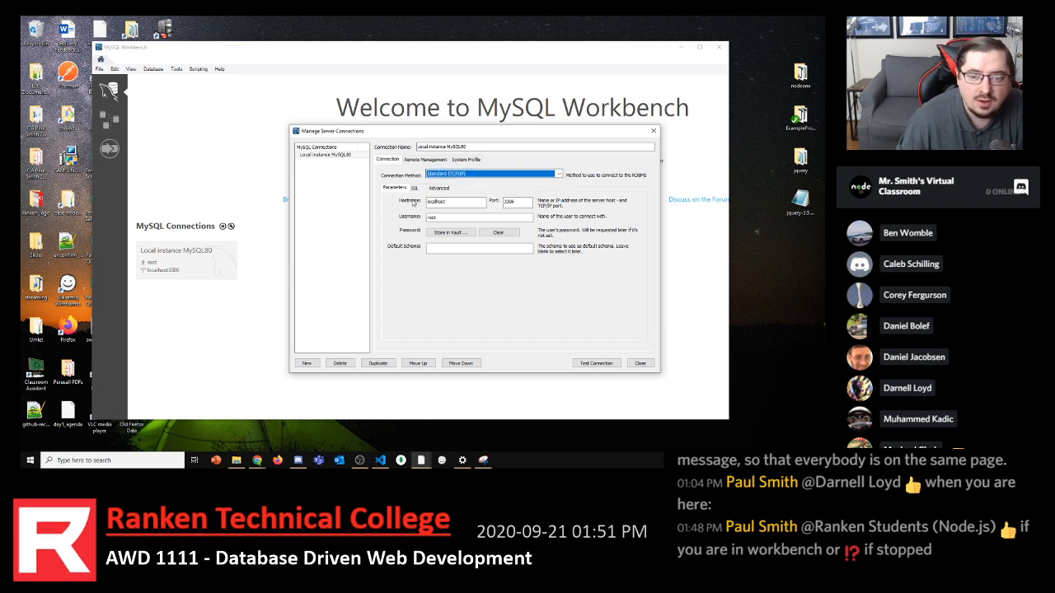
pyautogui.press('Tab')
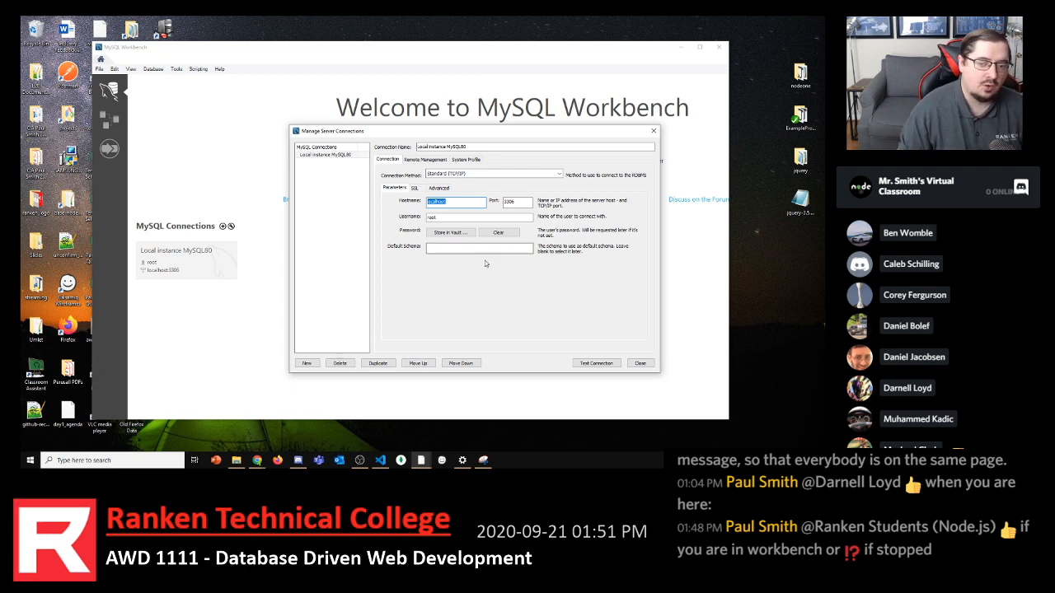
pyautogui.click(459, 201)
pyautogui.doubleClick(459, 201)
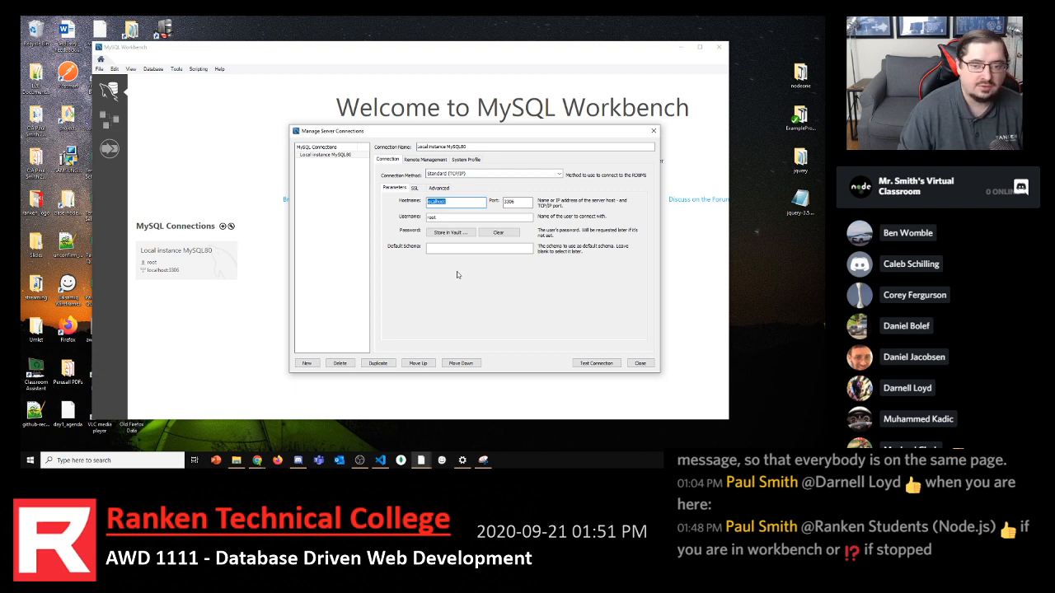
pyautogui.click(515, 202)
pyautogui.doubleClick(515, 202)
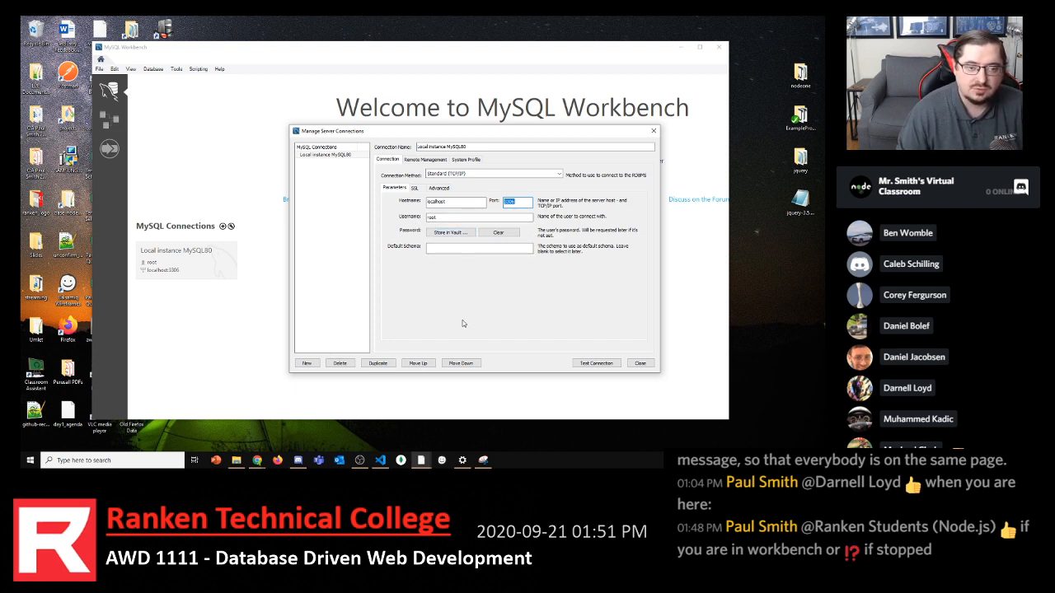
pyautogui.click(640, 364)
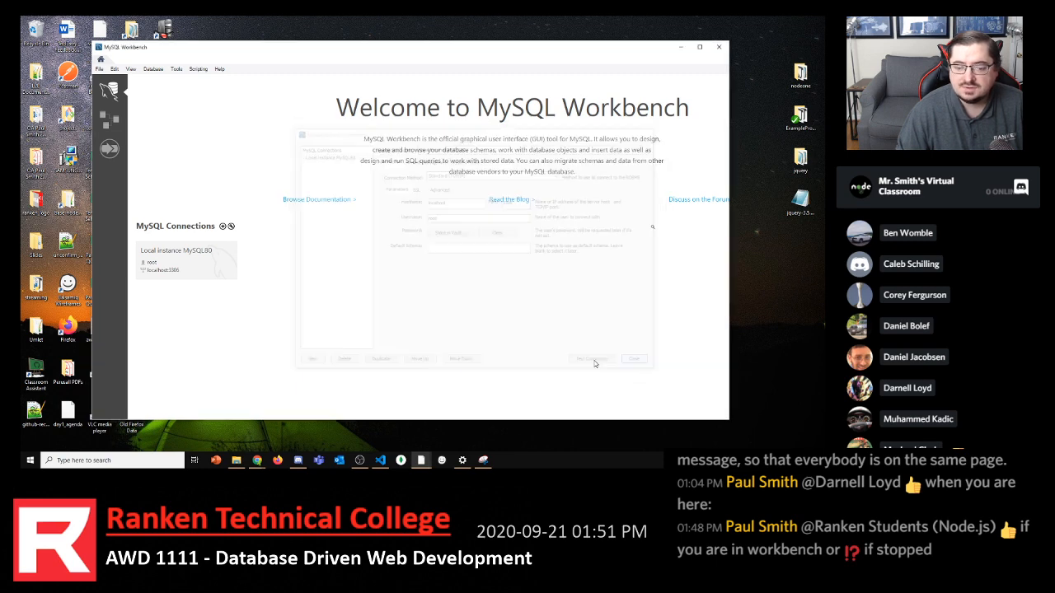
# Open the Local instance MySQL80 connection and close both notepad_database script tabs
pyautogui.click(213, 276)
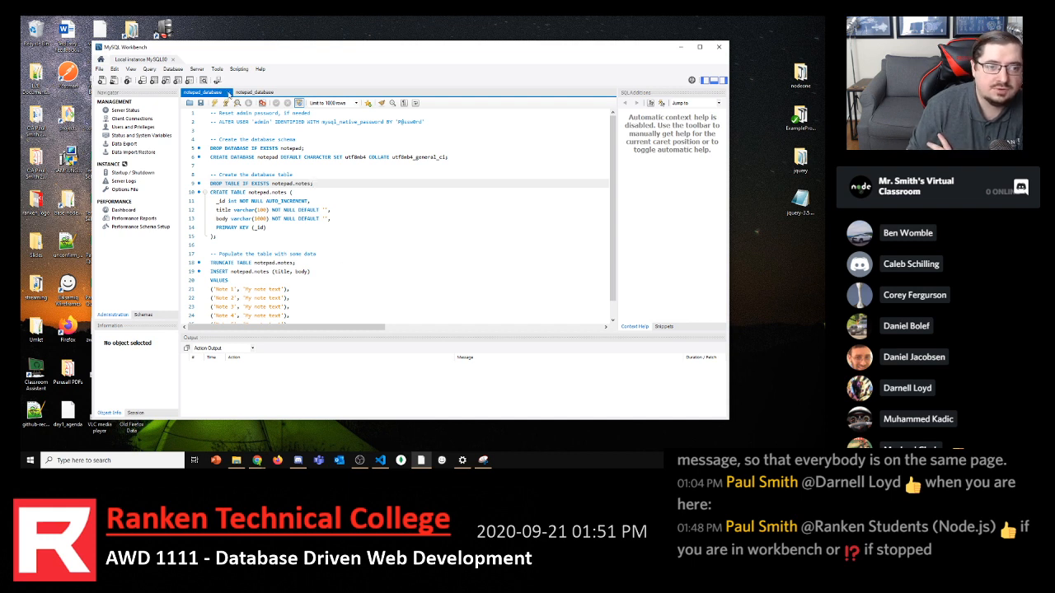
pyautogui.click(229, 93)
pyautogui.click(230, 94)
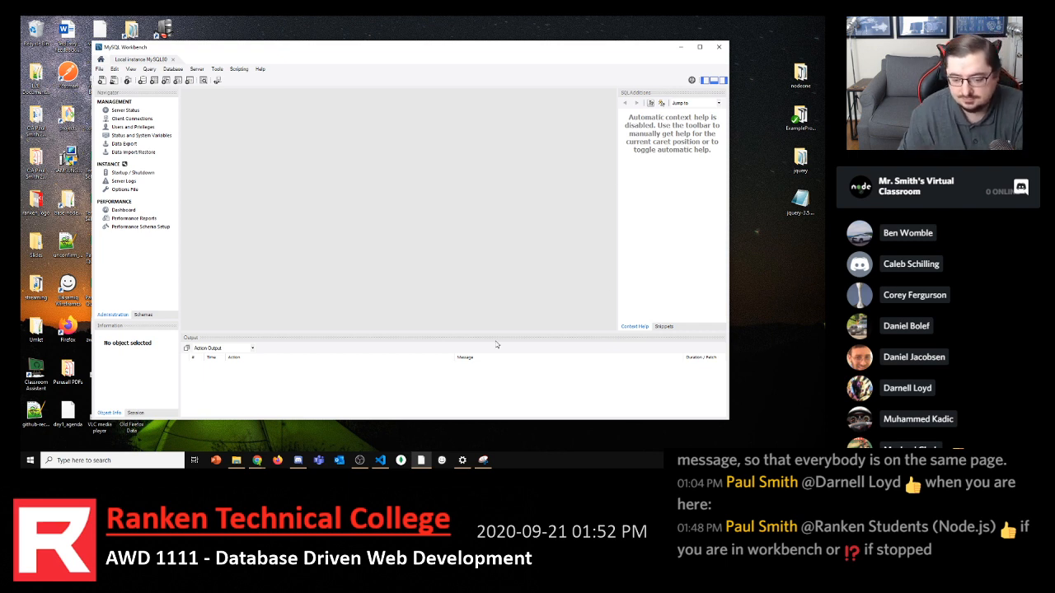
# Maximize the MySQL Workbench window and open the Server Status page for Local instance MySQL80
pyautogui.click(484, 460)
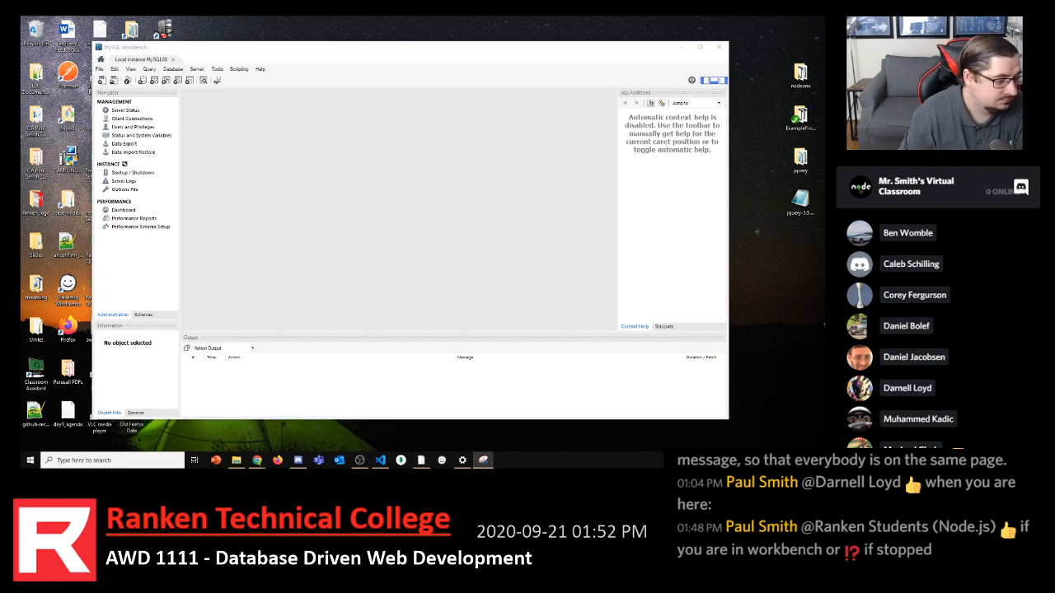
pyautogui.click(311, 120)
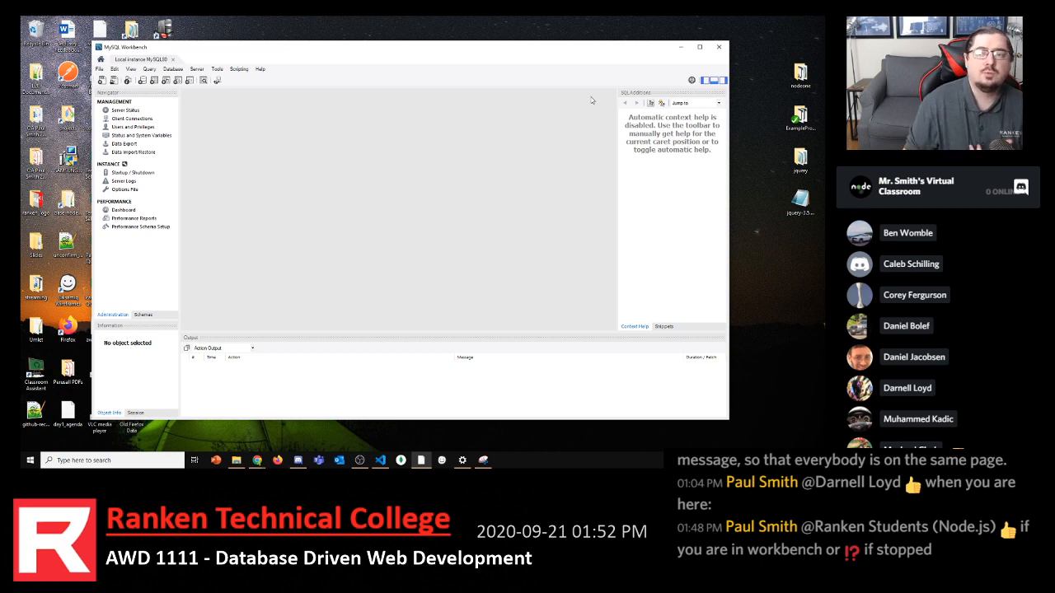
pyautogui.click(700, 47)
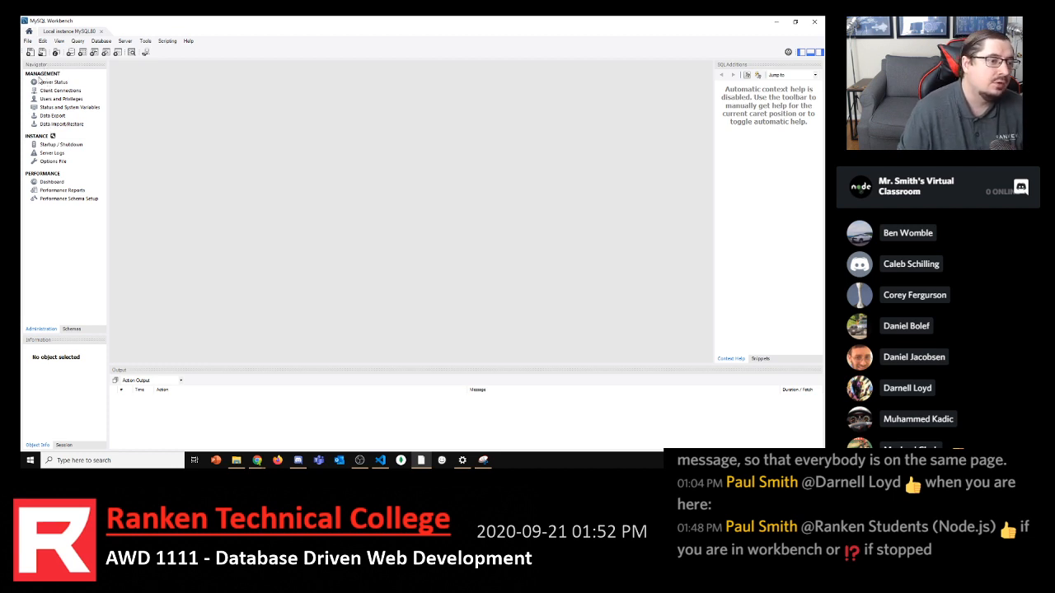
pyautogui.click(49, 83)
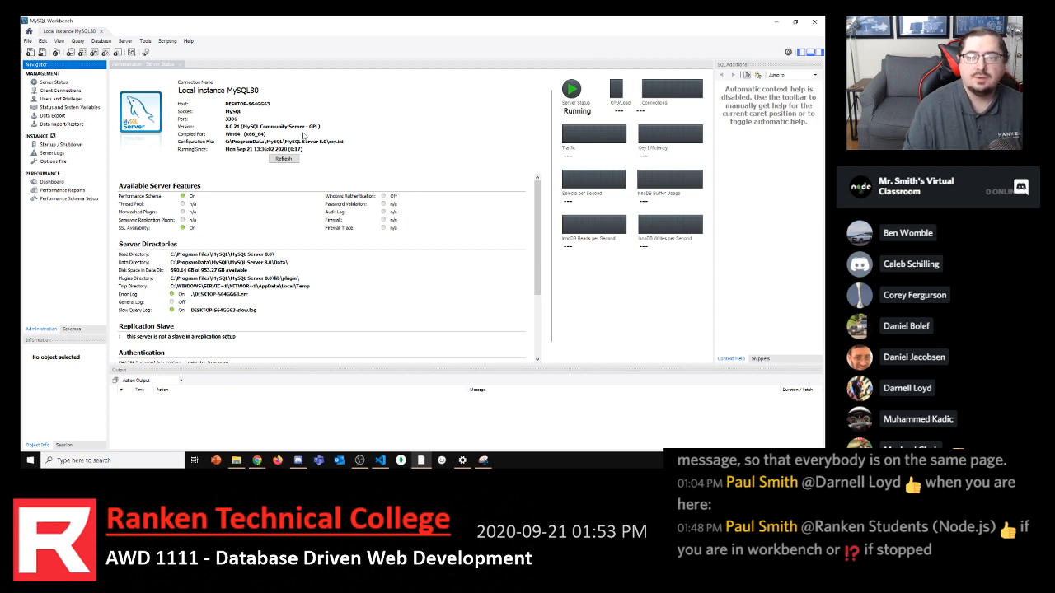
pyautogui.click(581, 95)
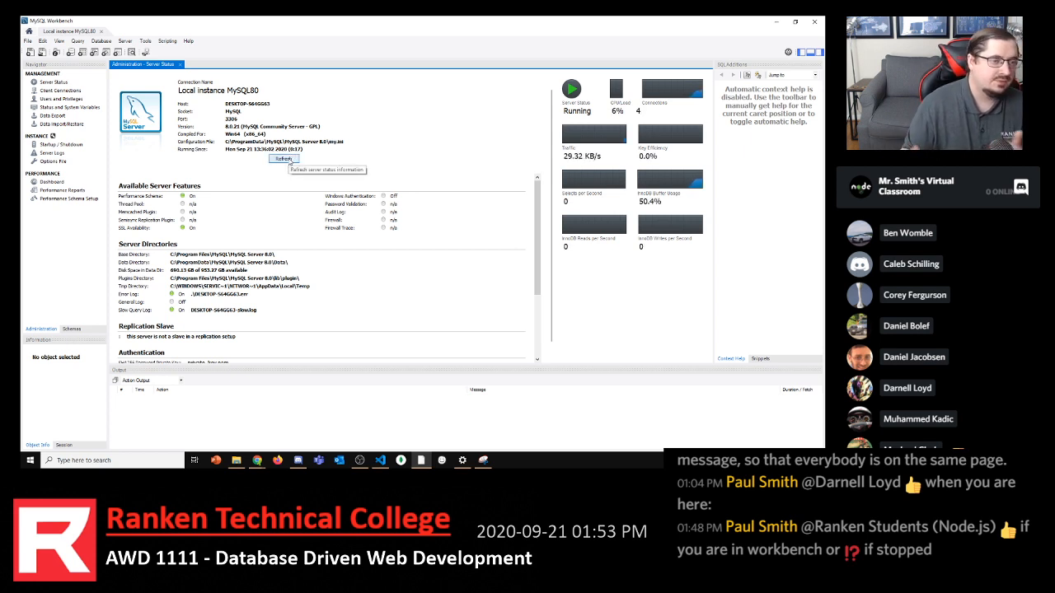
# Search Windows for services.msc, open the Services app and maximize its window
pyautogui.click(107, 461)
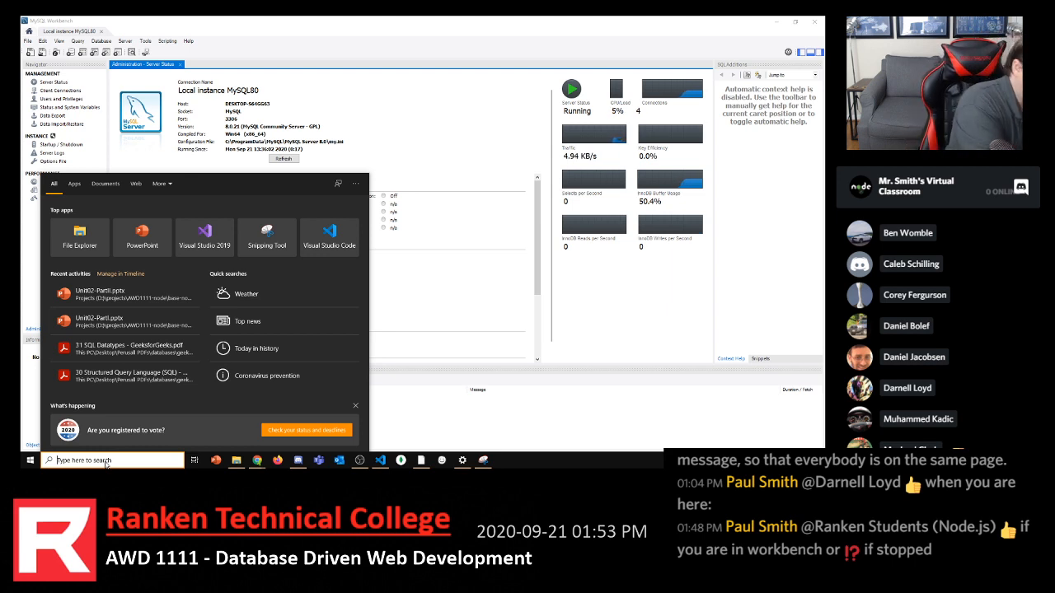
pyautogui.write('ser')
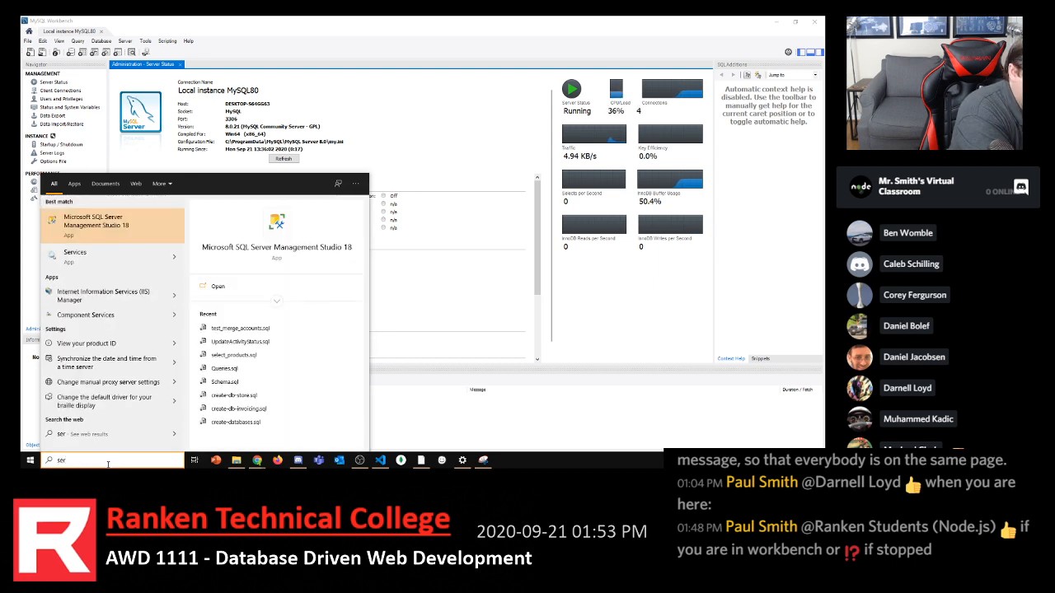
pyautogui.write('vices')
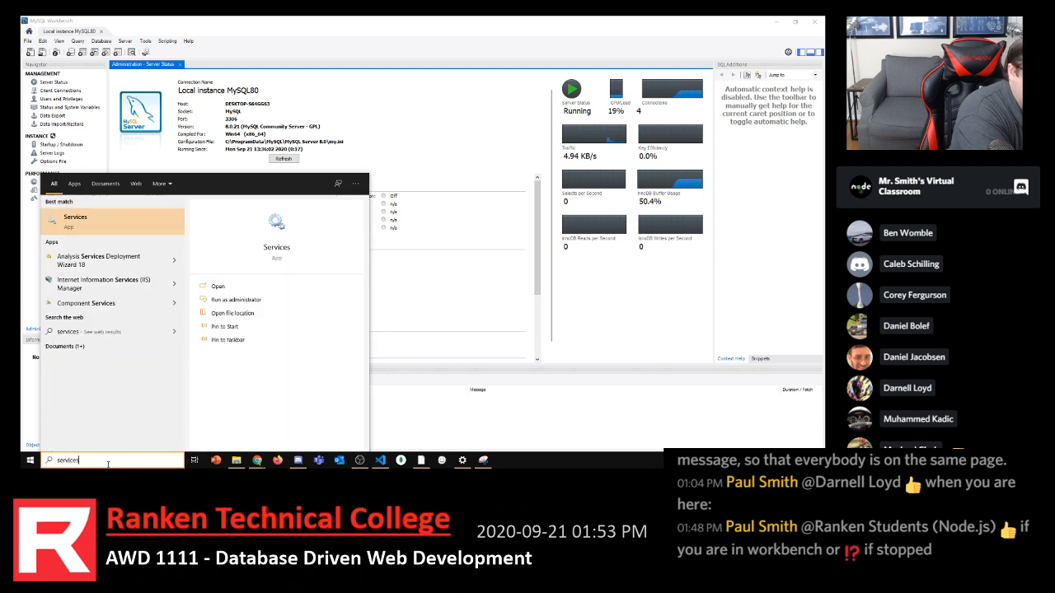
pyautogui.write('.msc')
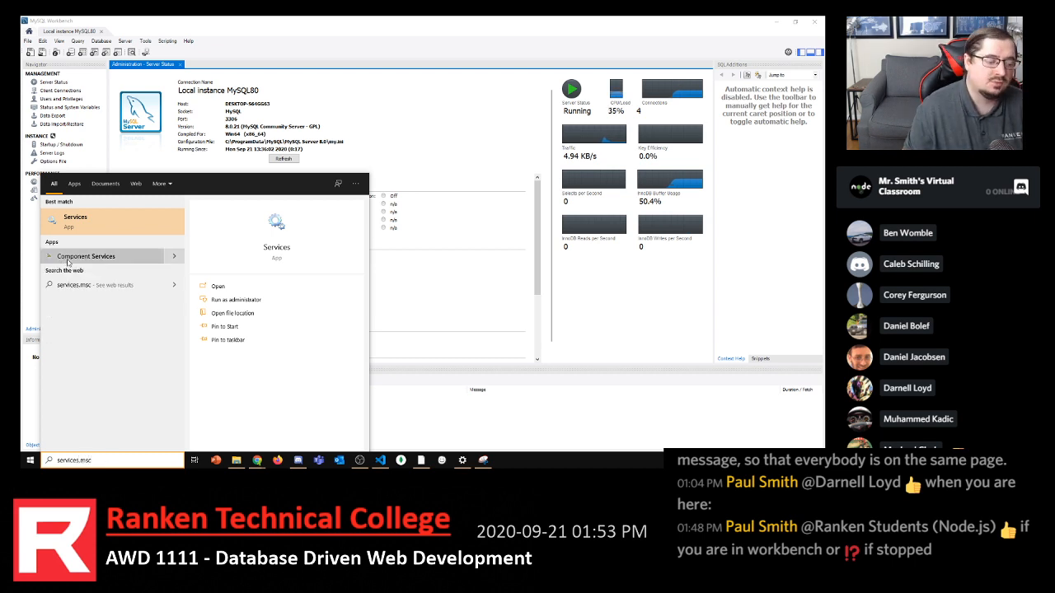
pyautogui.click(91, 225)
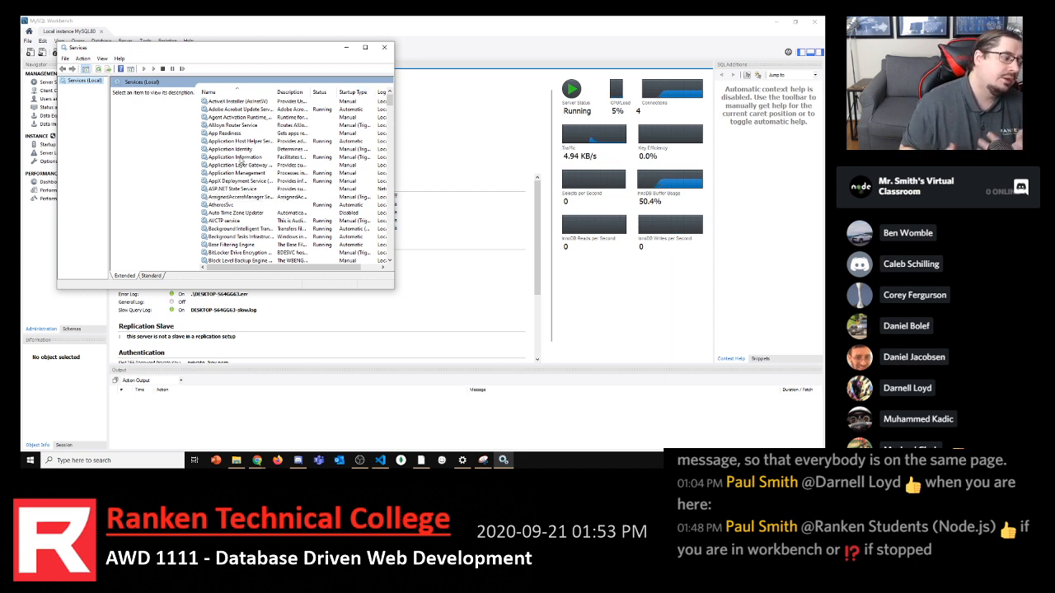
pyautogui.click(364, 48)
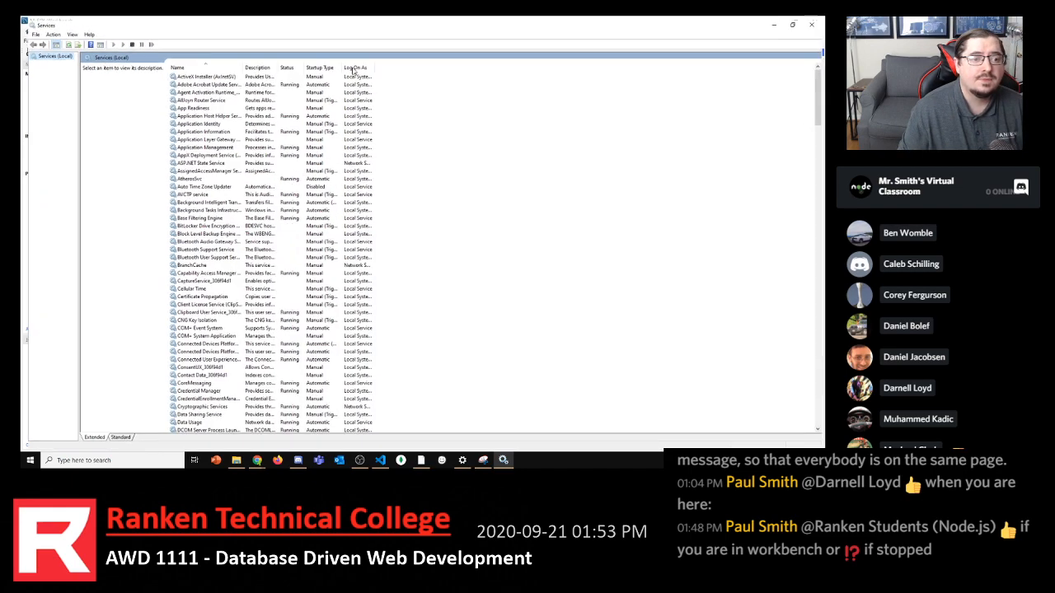
# Find and select the MySQL80 service in the services list, and widen the Log On As column to show full account names
pyautogui.scroll(-15, 273, 207)
pyautogui.scroll(-20, 273, 208)
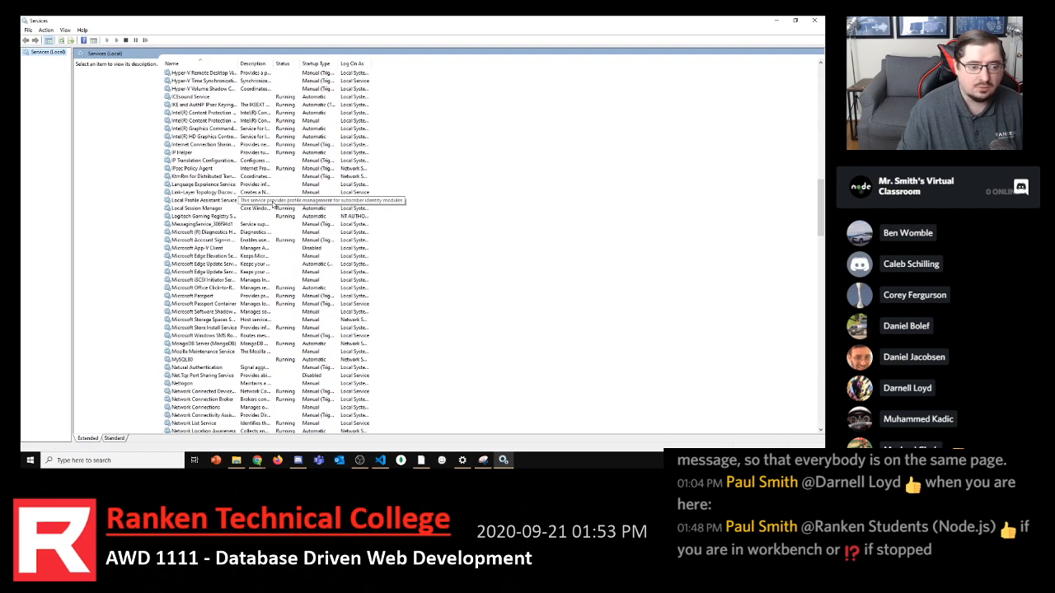
pyautogui.scroll(-20, 273, 200)
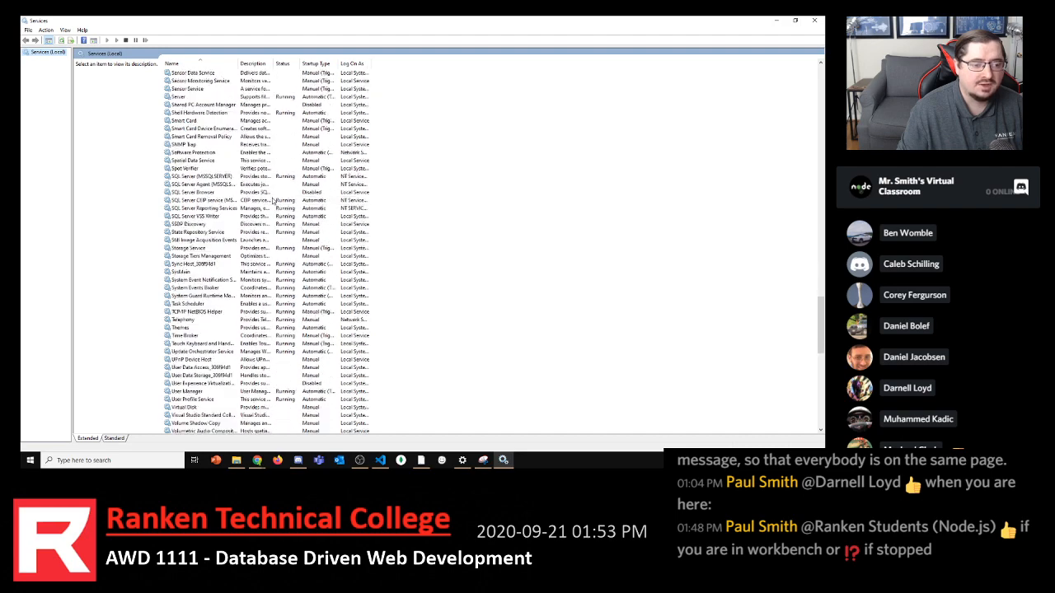
pyautogui.scroll(20, 272, 200)
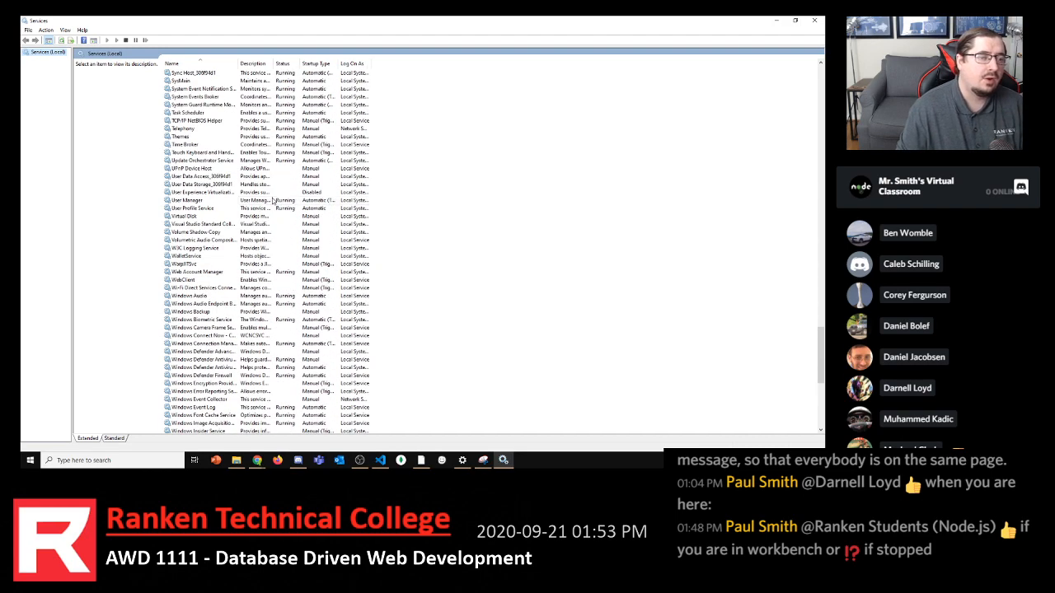
pyautogui.scroll(7, 274, 200)
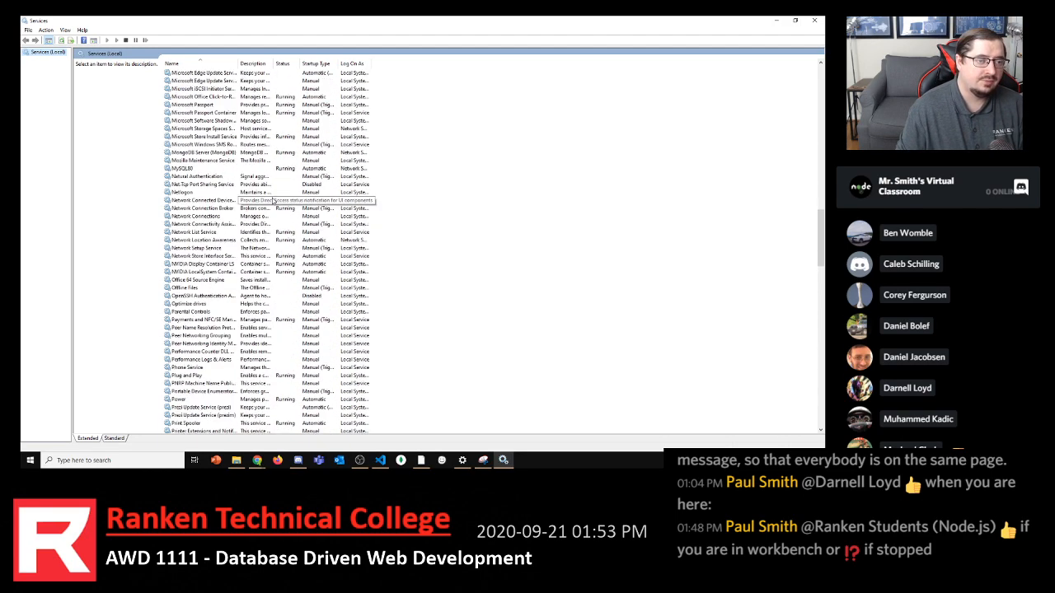
pyautogui.click(207, 194)
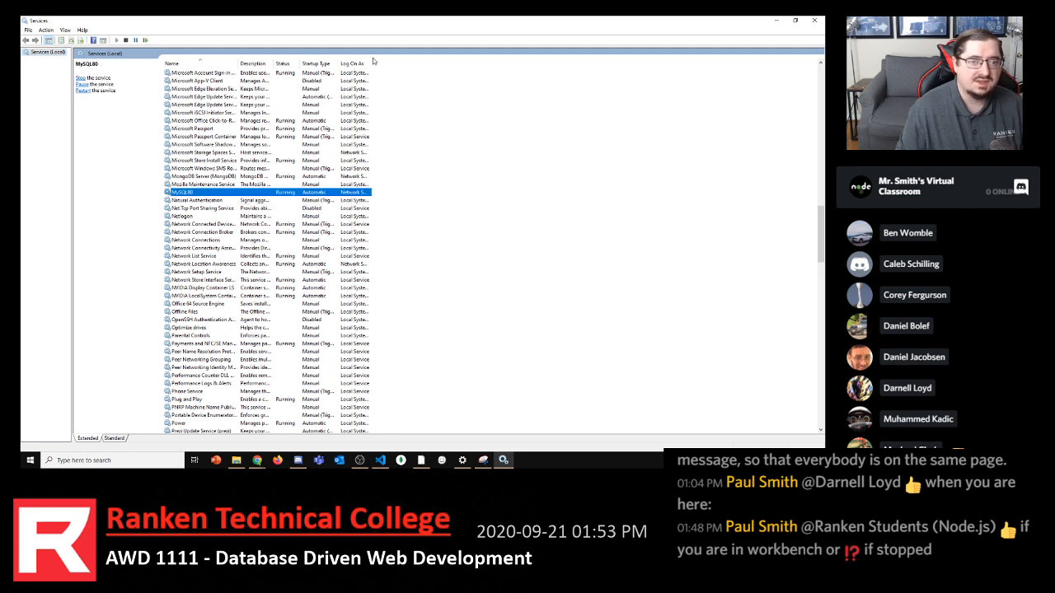
pyautogui.moveTo(372, 62); pyautogui.dragTo(474, 64)
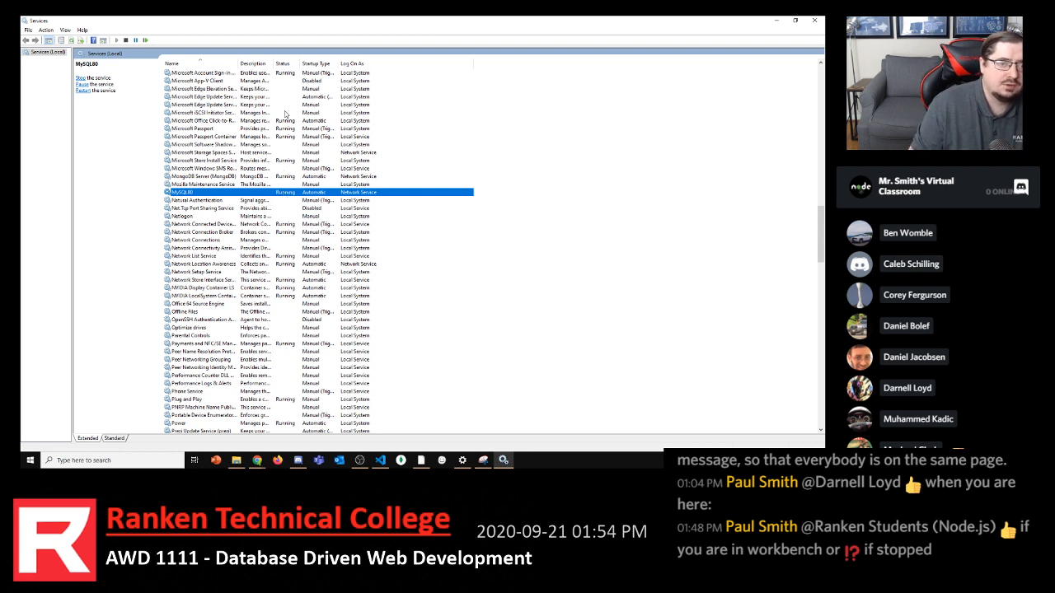
# View the descriptions of the Microsoft iSCSI Initiator and Microsoft Edge Elevation services, and select MySQL80 again
pyautogui.click(251, 104)
pyautogui.click(201, 112)
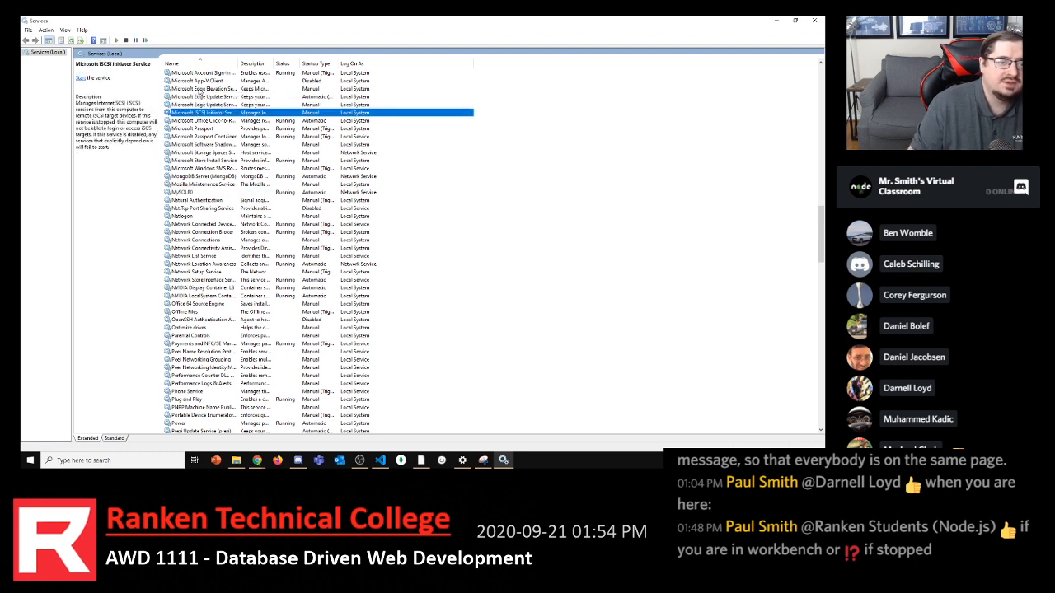
pyautogui.click(201, 90)
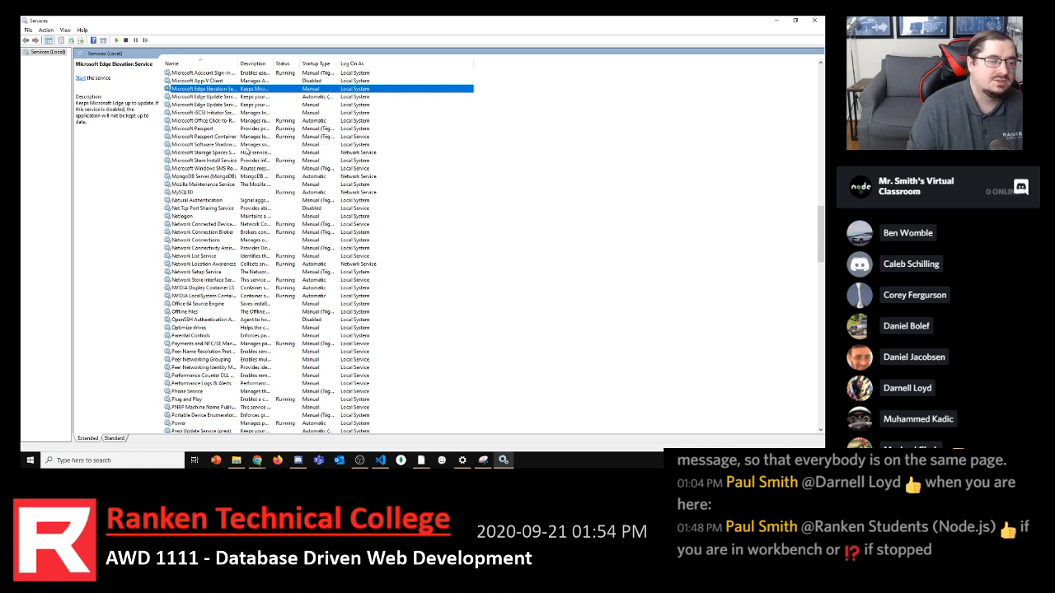
pyautogui.click(200, 192)
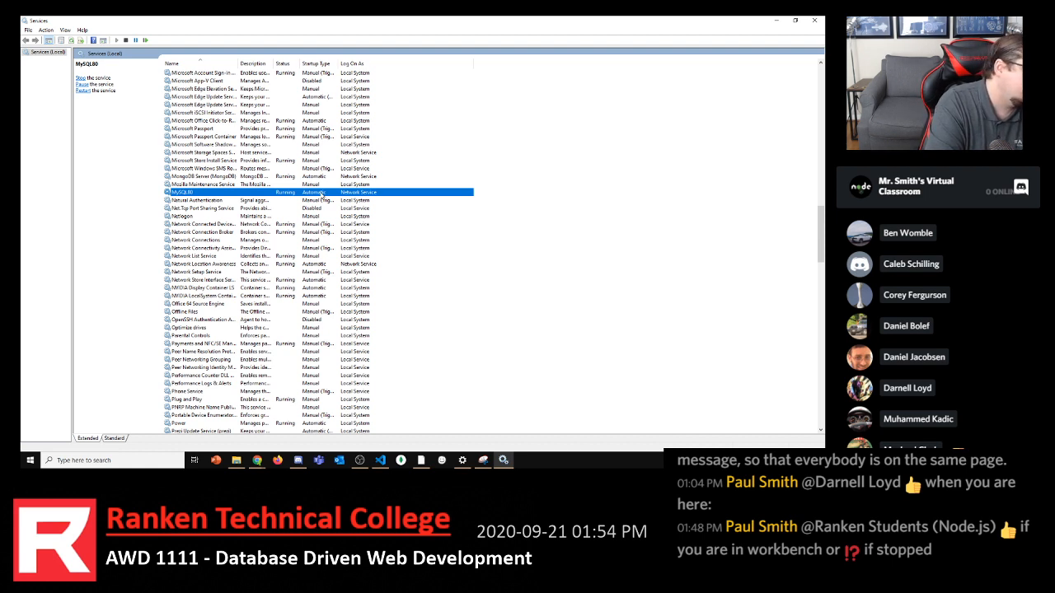
# Review the startup type options in the MySQL80 service properties, keeping Automatic, and close the dialog
pyautogui.rightClick(320, 192)
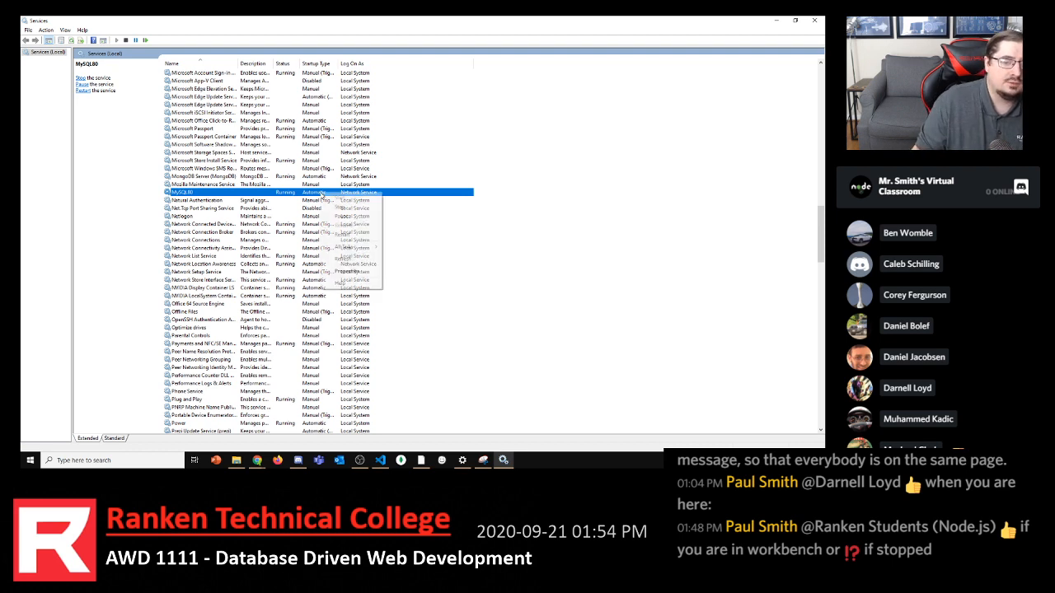
pyautogui.click(337, 273)
pyautogui.click(401, 229)
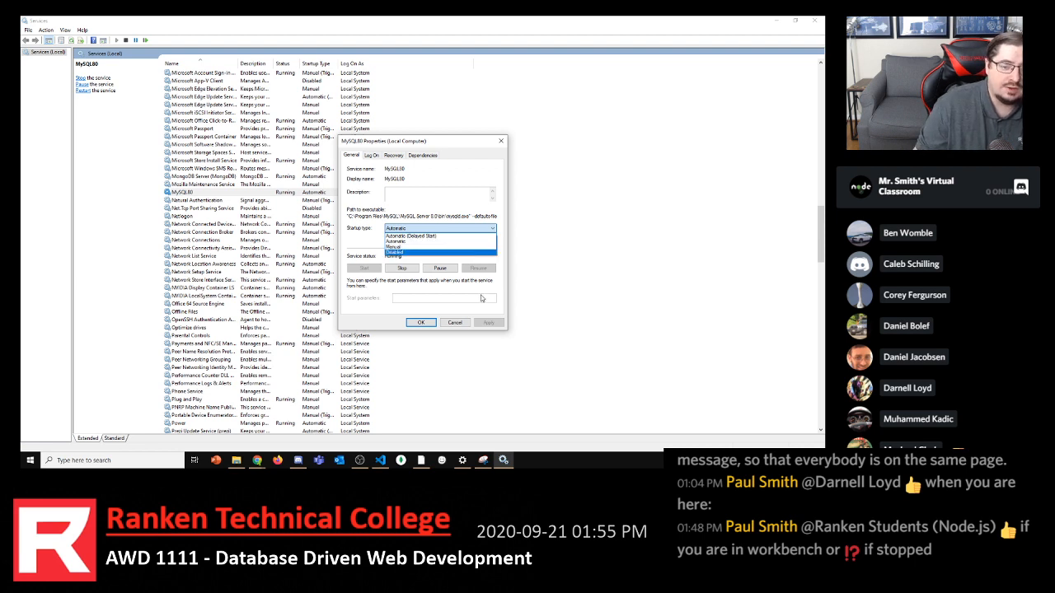
pyautogui.click(458, 325)
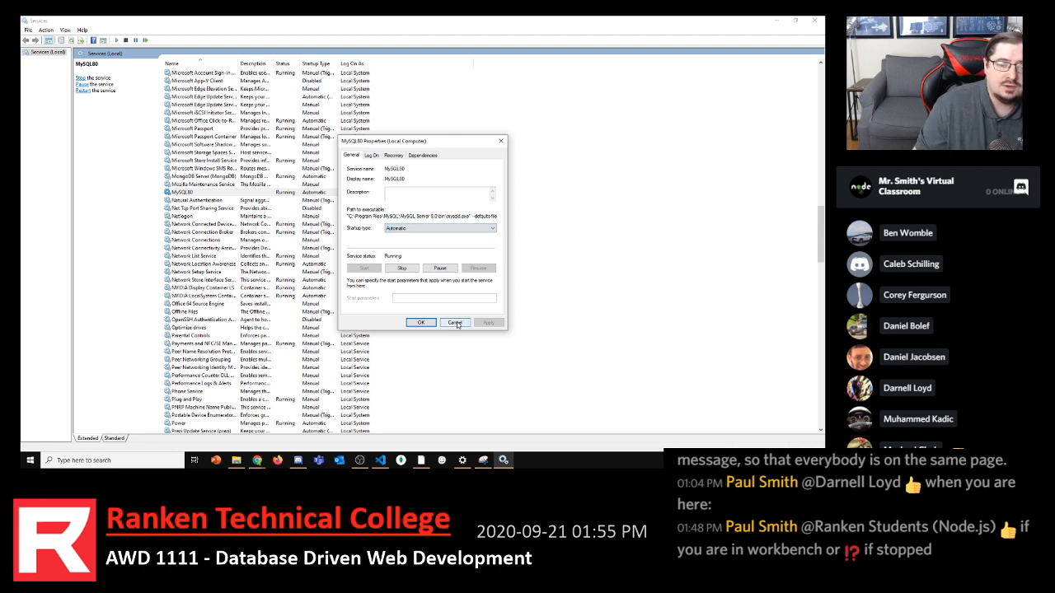
pyautogui.click(412, 322)
pyautogui.click(343, 194)
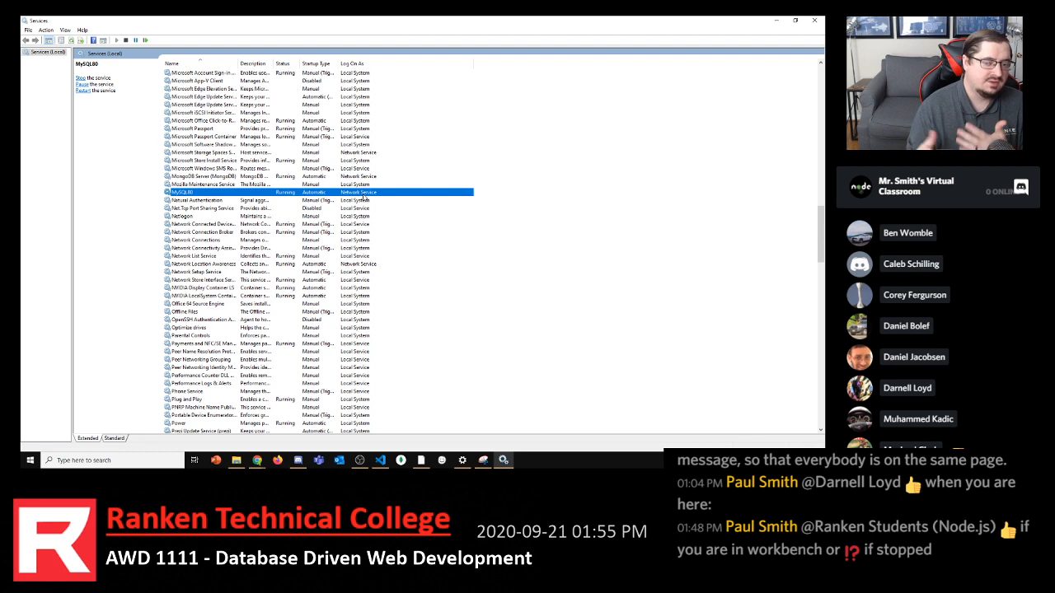
# Reopen the MySQL80 service properties, move the dialog clear of the list, examine its Log On account settings and close it
pyautogui.rightClick(363, 198)
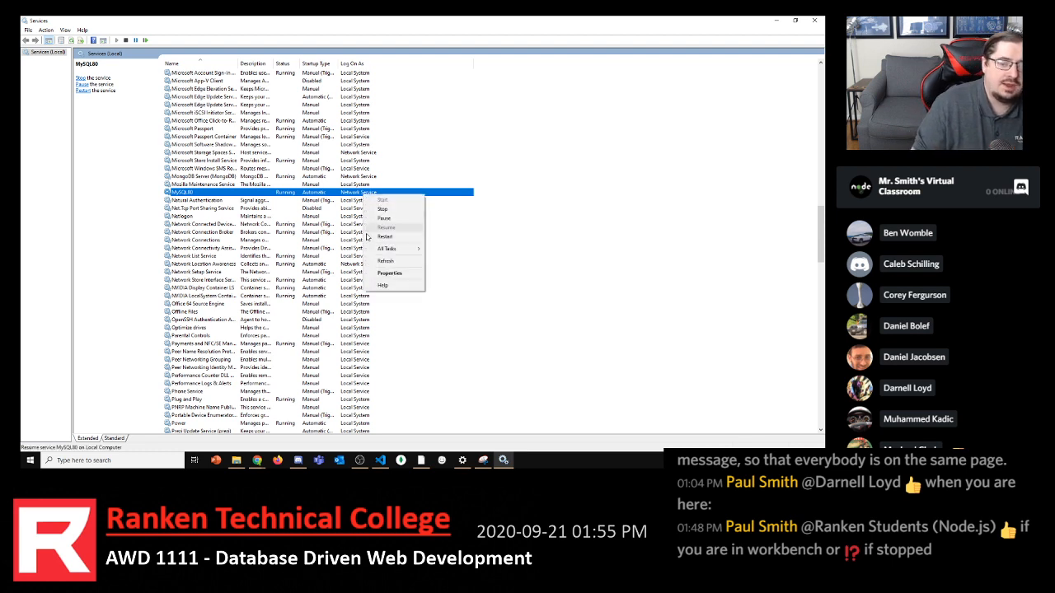
pyautogui.click(385, 272)
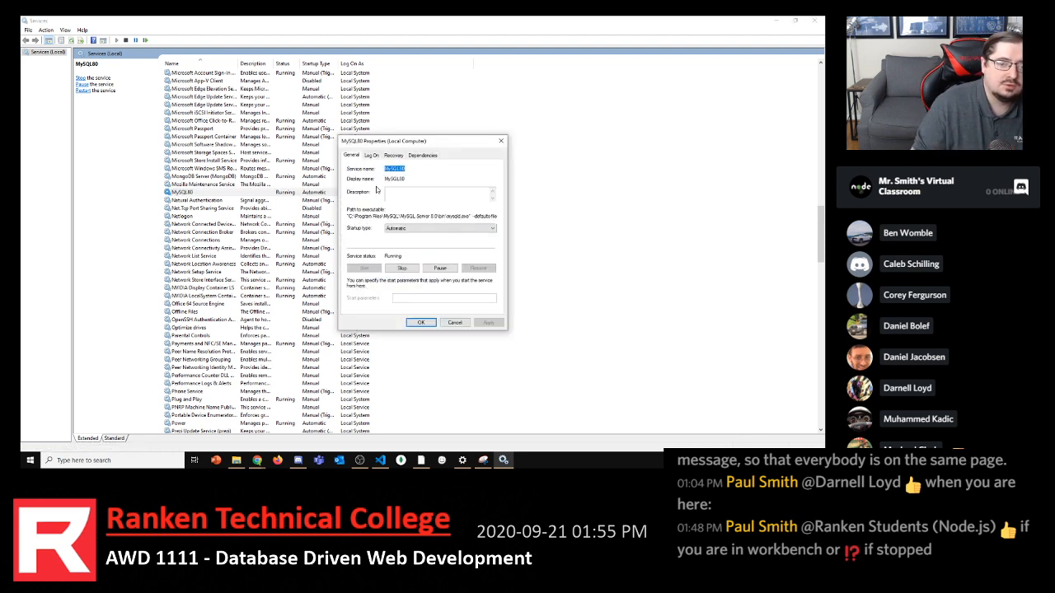
pyautogui.moveTo(405, 144); pyautogui.dragTo(527, 145)
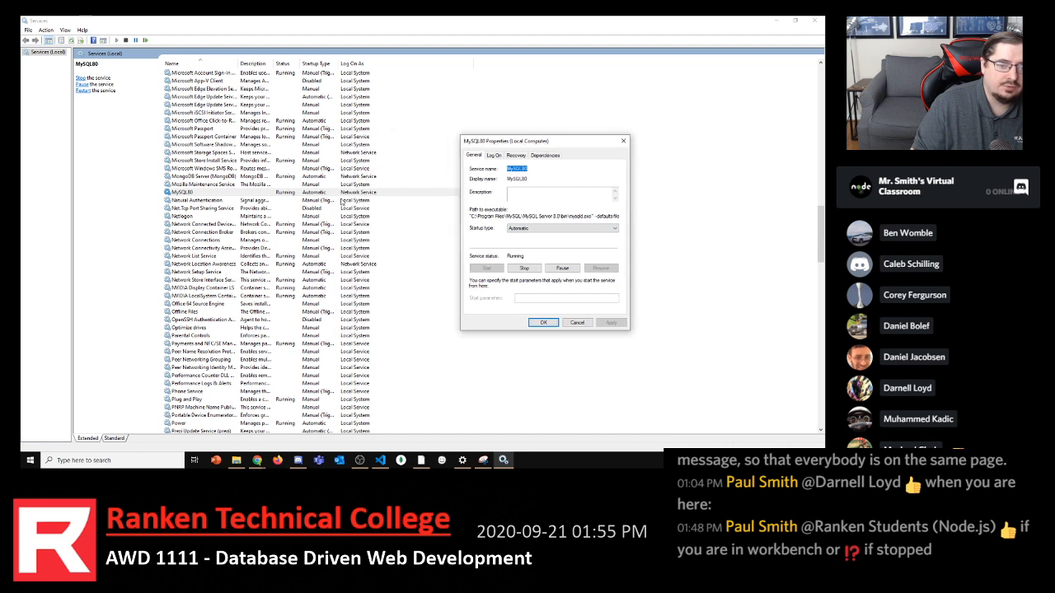
pyautogui.click(494, 156)
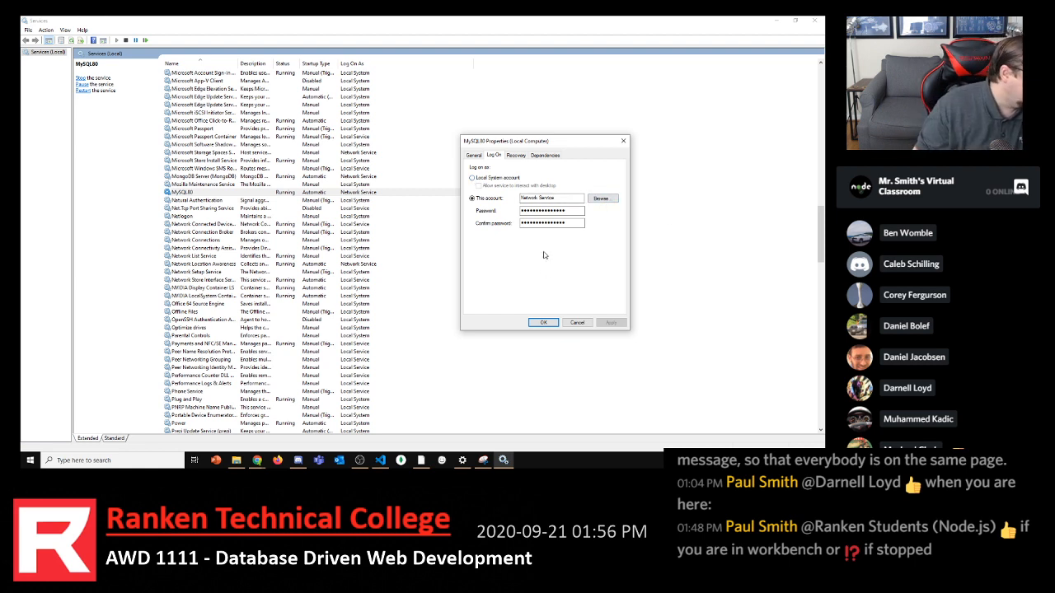
pyautogui.click(623, 142)
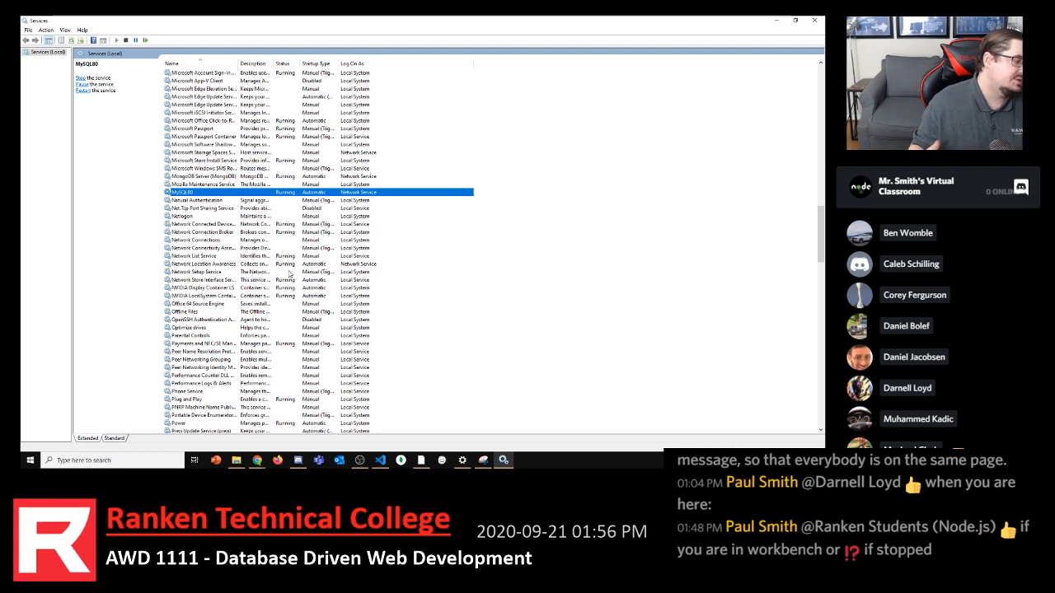
# Restore the Services window to a floating size over MySQL Workbench and close it
pyautogui.moveTo(328, 29); pyautogui.dragTo(202, 69)
pyautogui.moveTo(372, 129); pyautogui.dragTo(609, 156)
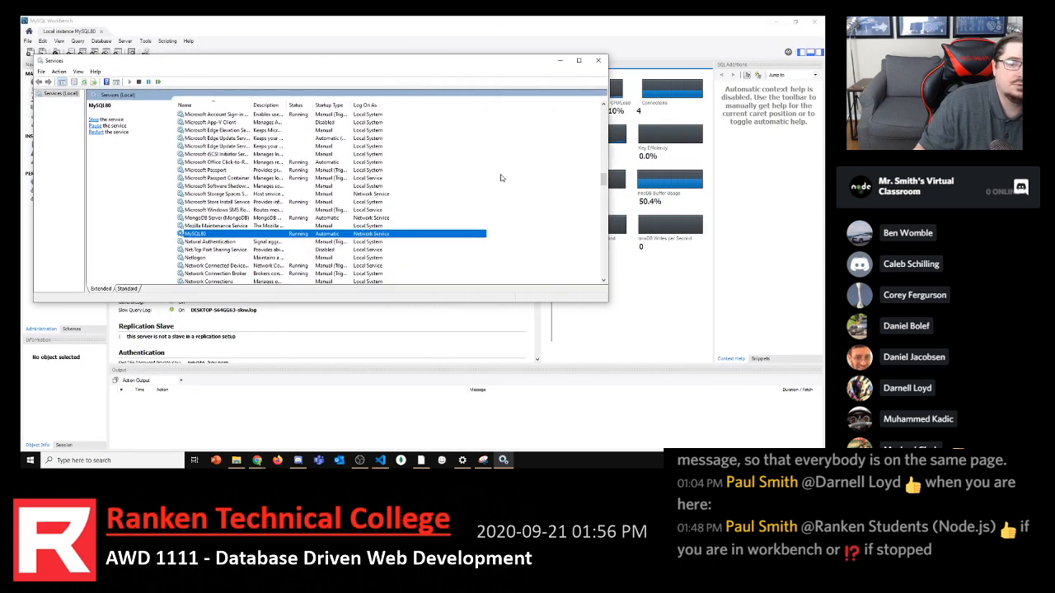
pyautogui.click(598, 60)
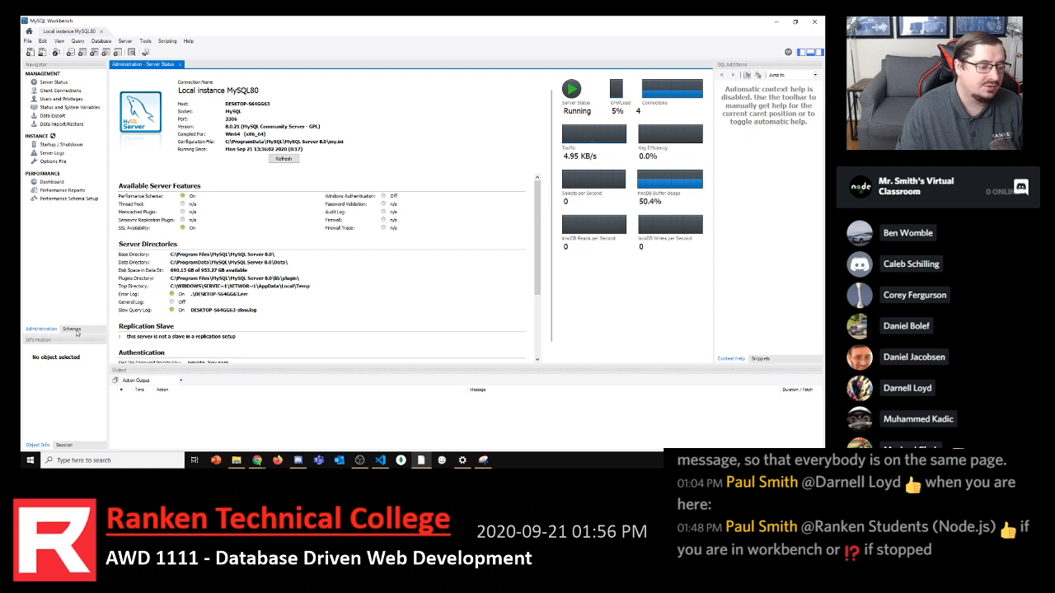
# Show the local server's schemas in the navigator and shrink the MySQL Workbench window to a small floating size on the desktop
pyautogui.click(73, 329)
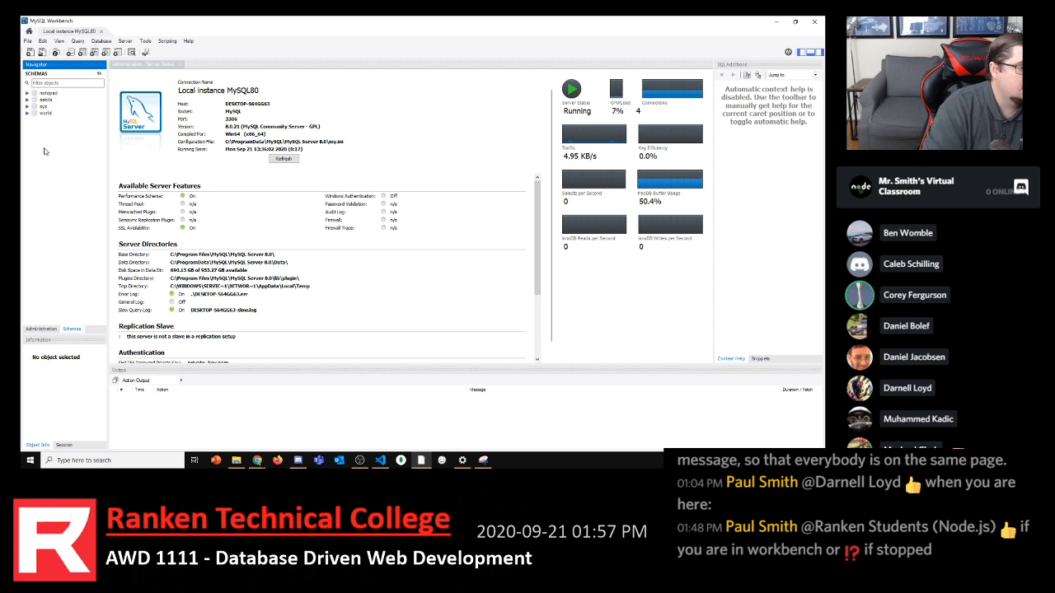
pyautogui.doubleClick(496, 20)
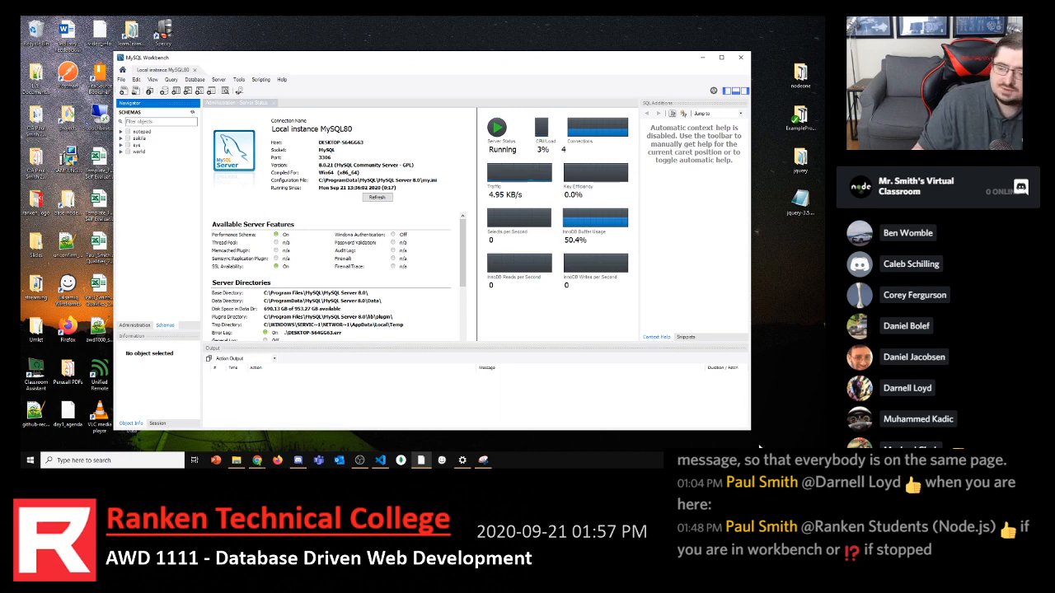
pyautogui.moveTo(750, 429); pyautogui.dragTo(499, 312)
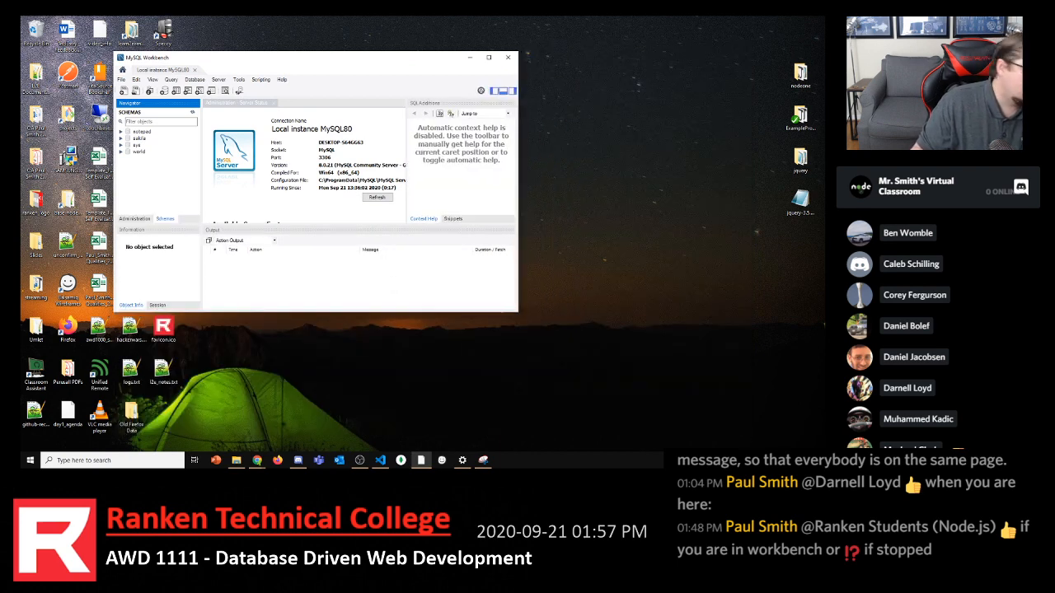
pyautogui.hotkey('alt', 'Tab')
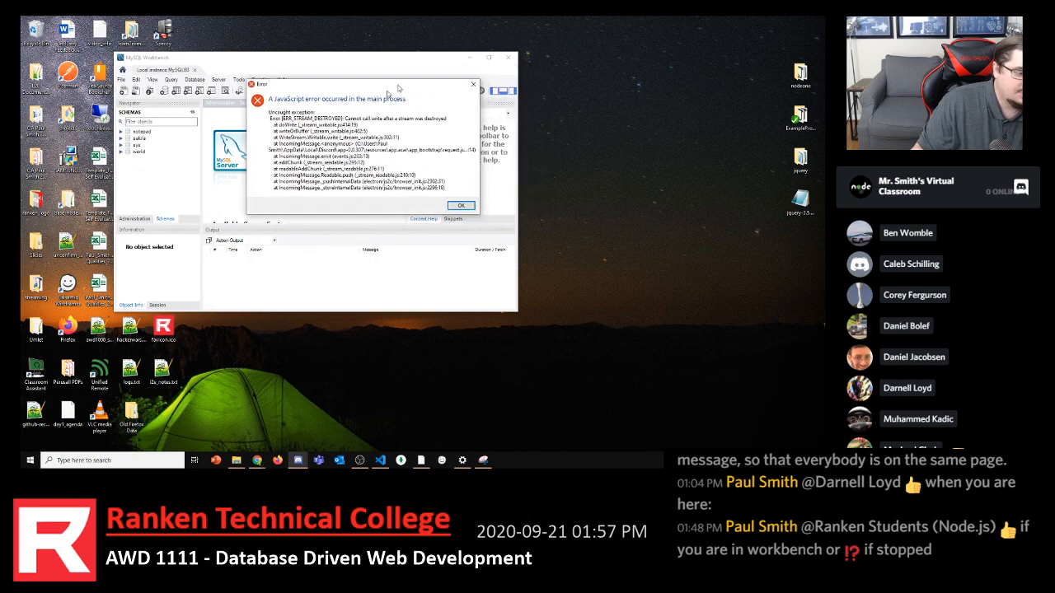
# Try to dismiss the JavaScript error dialog and close Discord, checking the hidden tray icons for it
pyautogui.moveTo(398, 86); pyautogui.dragTo(560, 16)
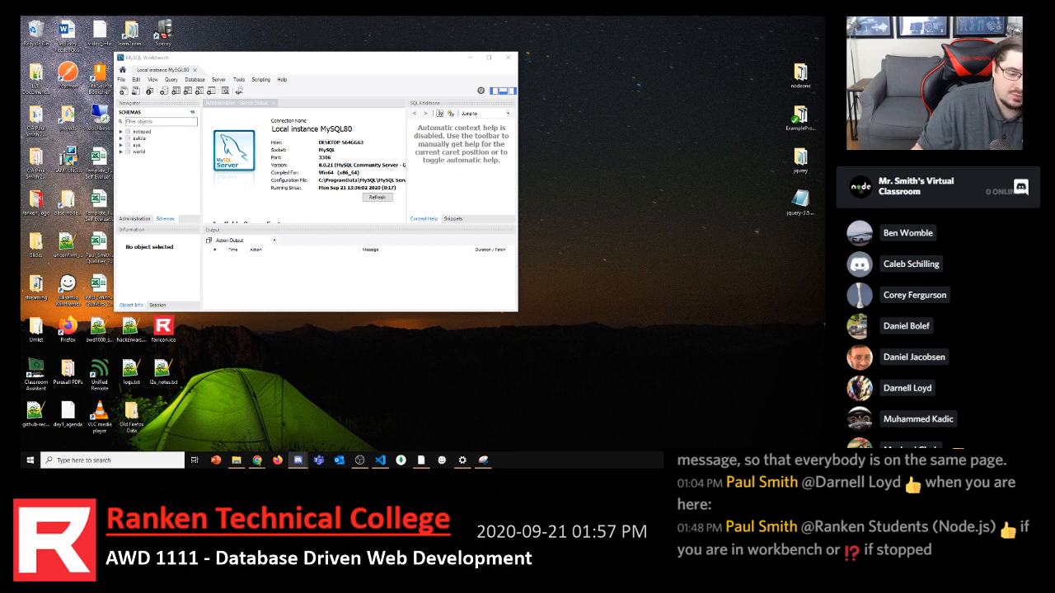
pyautogui.rightClick(300, 463)
pyautogui.click(291, 438)
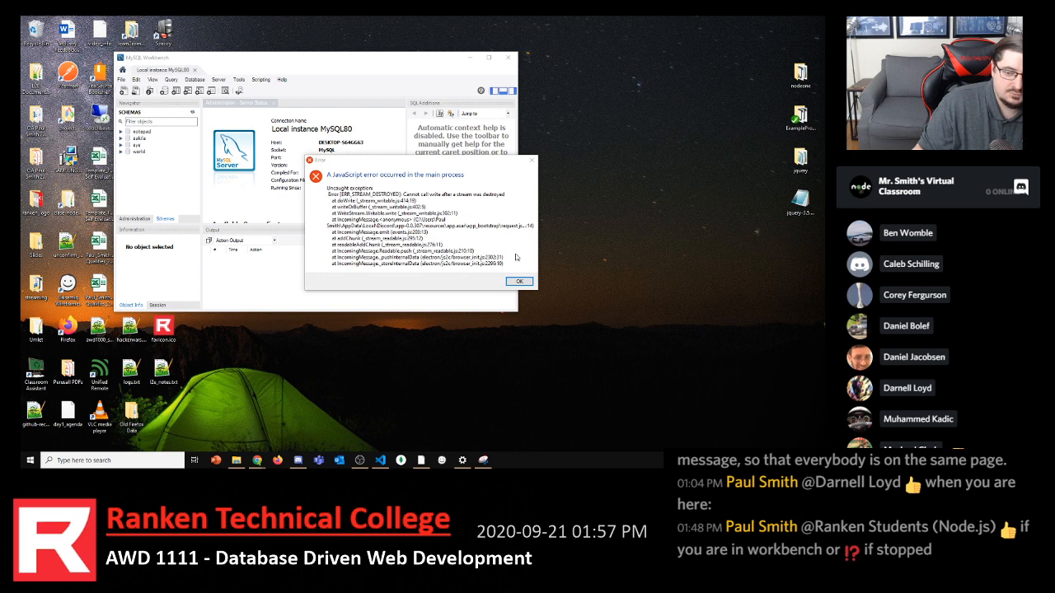
pyautogui.click(520, 282)
pyautogui.click(520, 282)
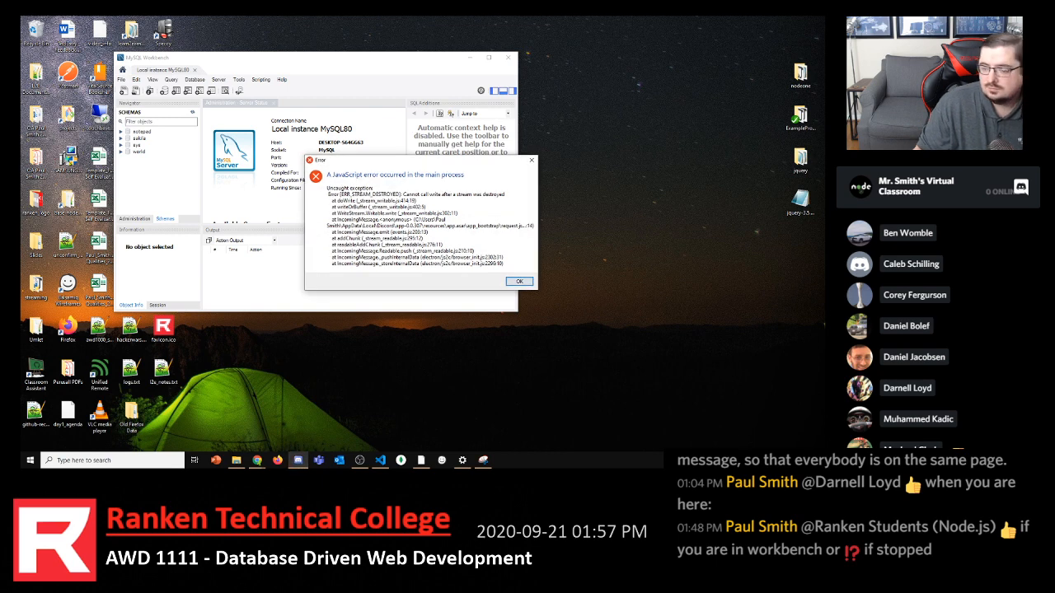
pyautogui.click(722, 461)
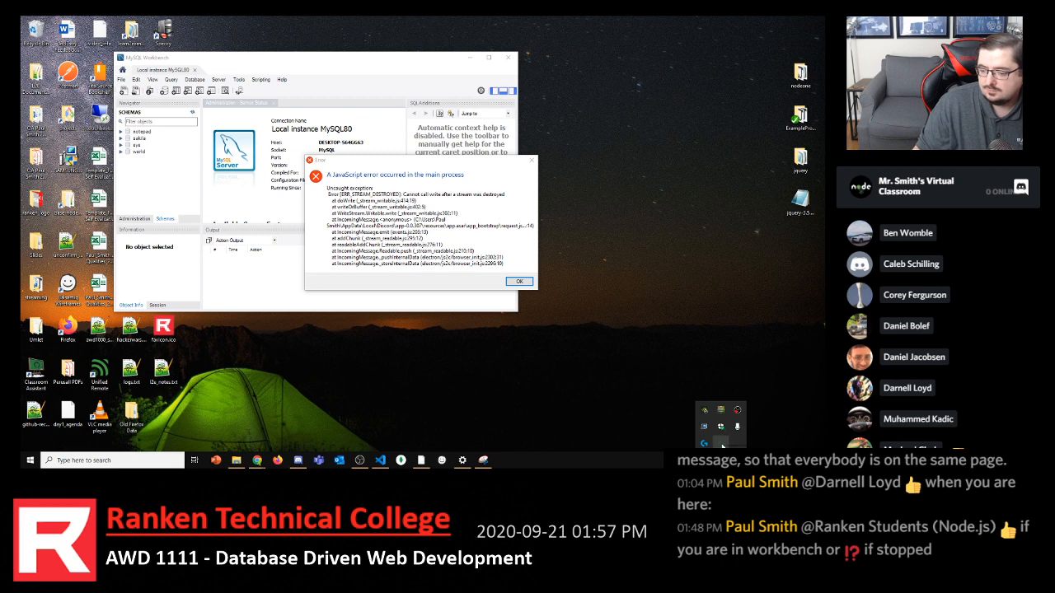
# Open Task Manager and end the Discord task in the list of running apps
pyautogui.rightClick(533, 459)
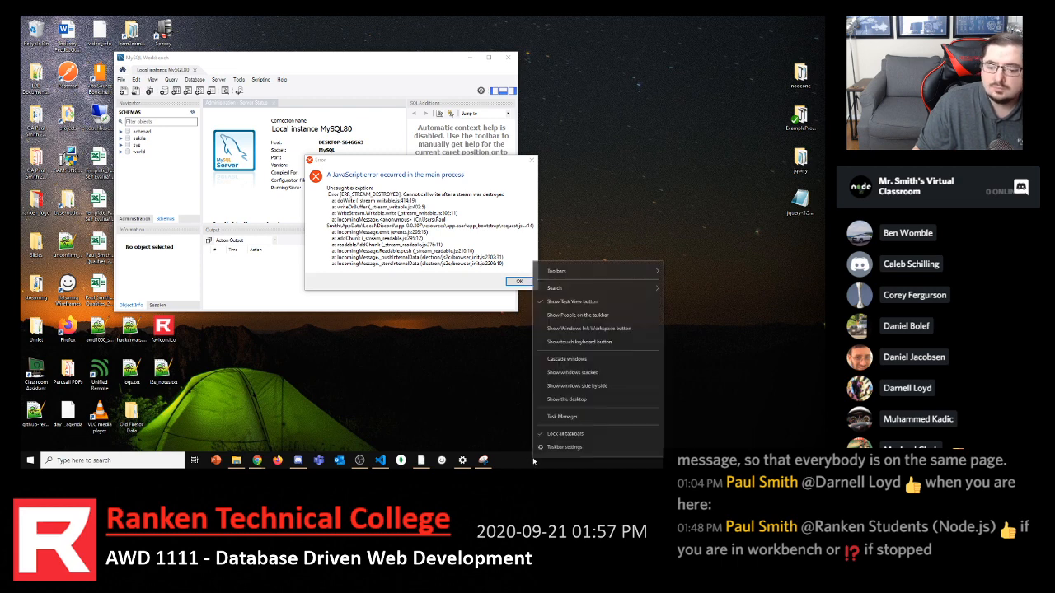
pyautogui.click(563, 422)
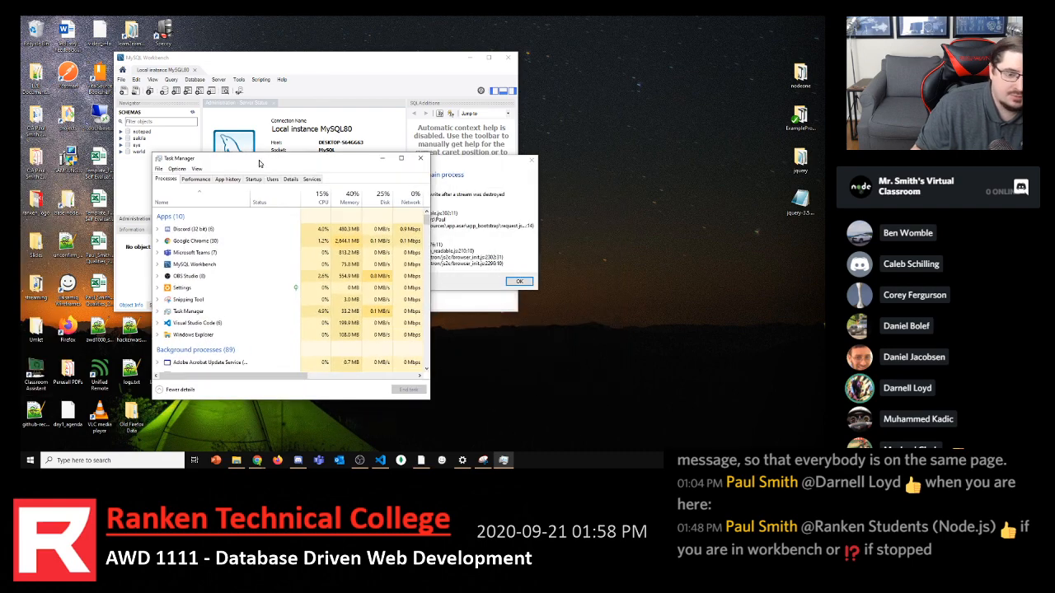
pyautogui.scroll(-2, 213, 268)
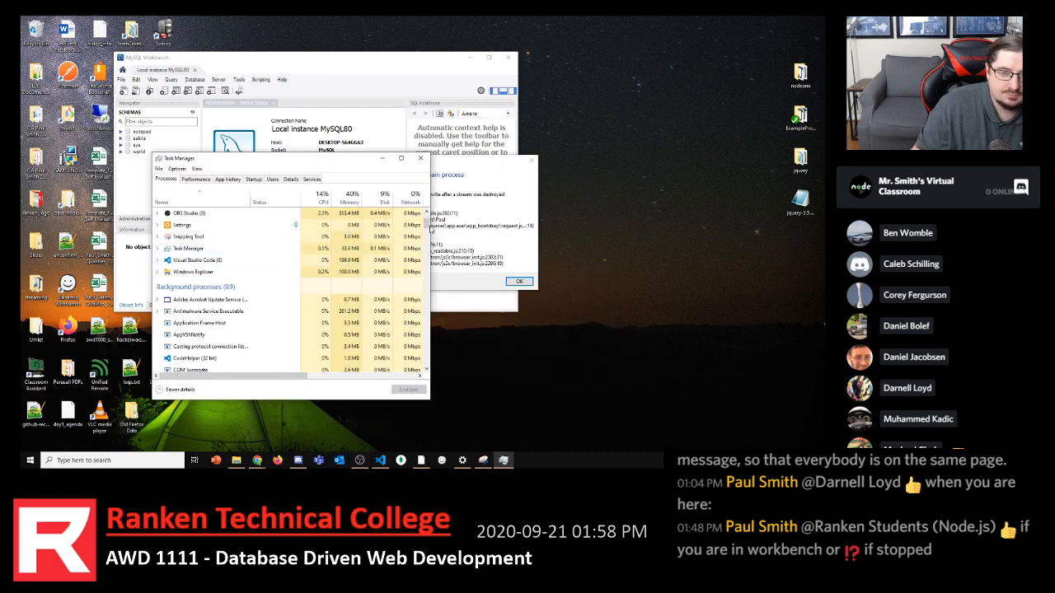
pyautogui.scroll(2, 426, 220)
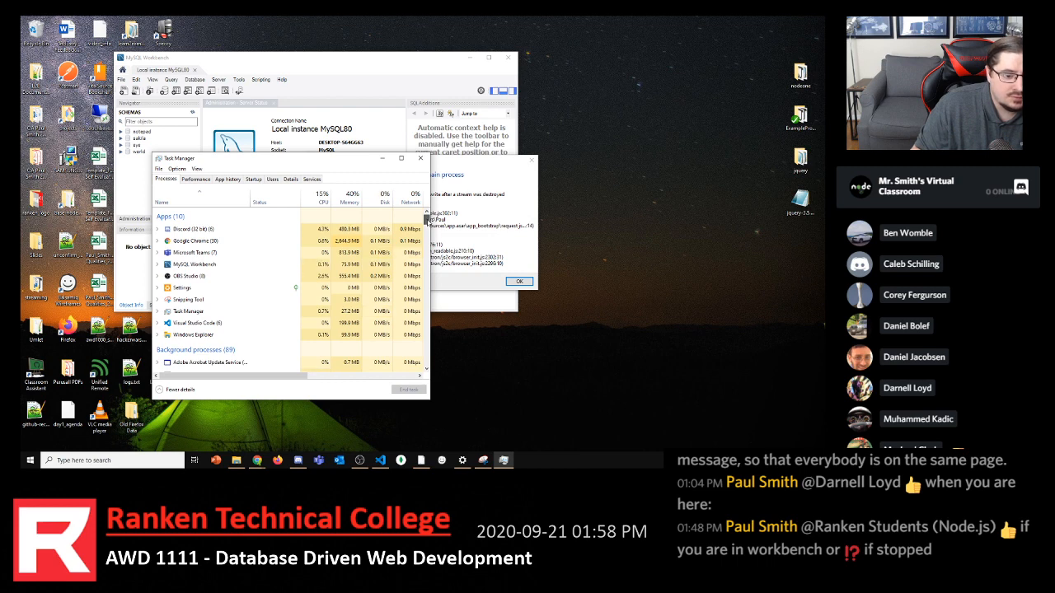
pyautogui.click(193, 232)
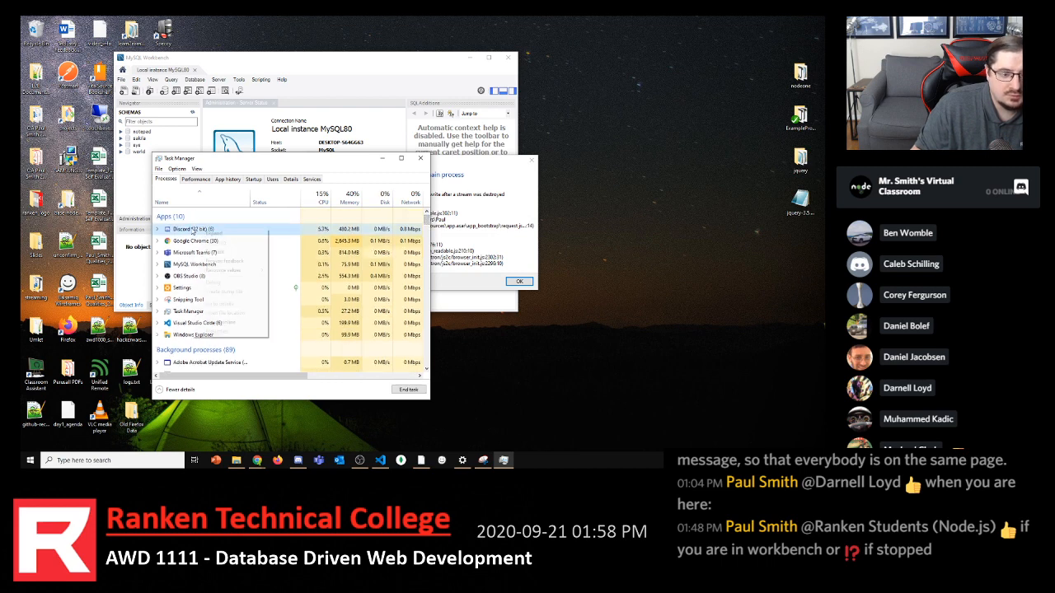
pyautogui.rightClick(193, 232)
pyautogui.click(220, 252)
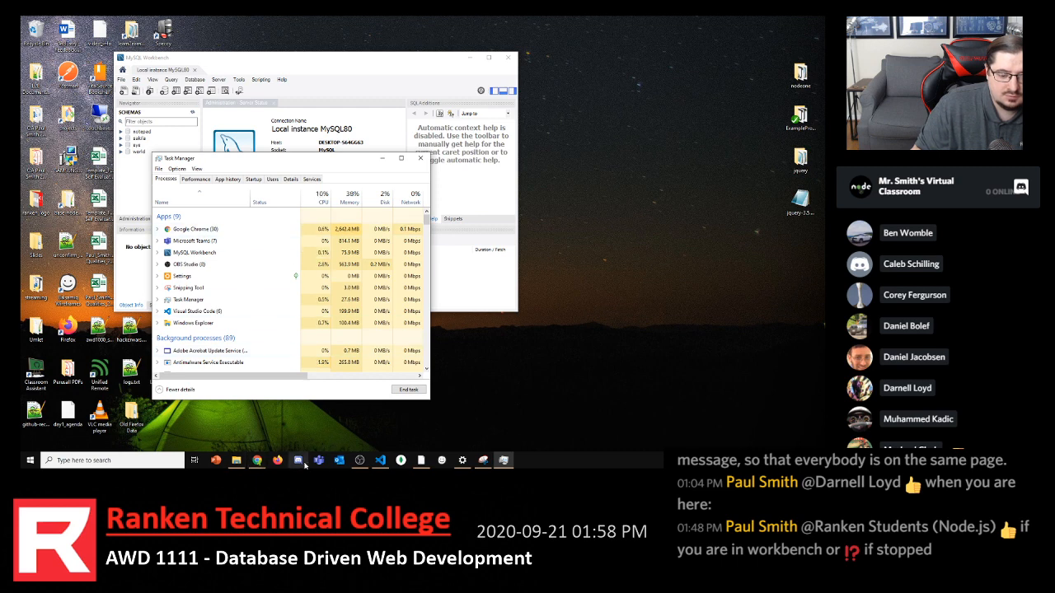
# Relaunch Discord and close Task Manager
pyautogui.click(302, 464)
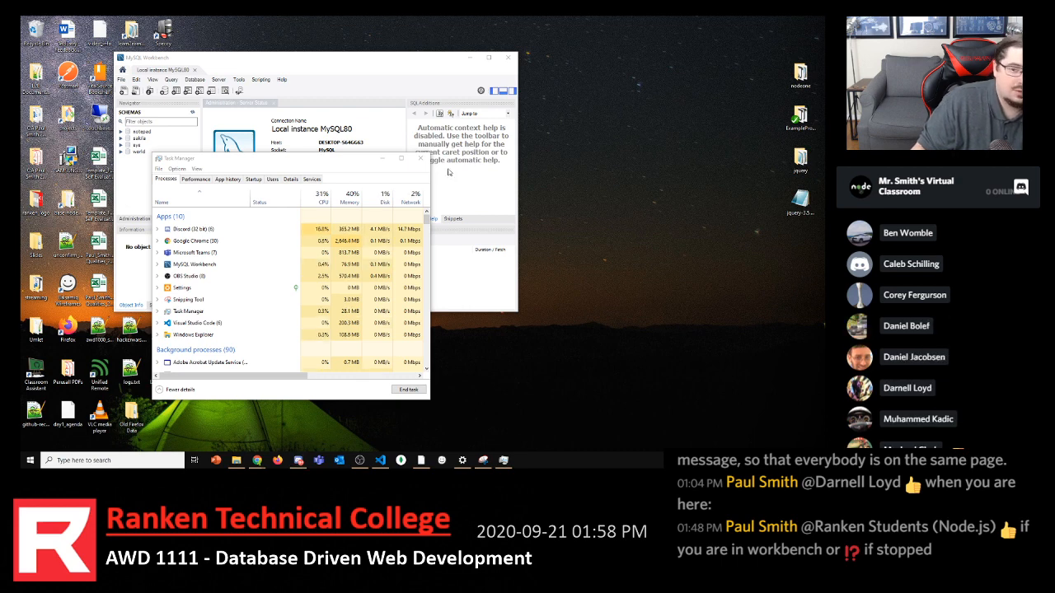
pyautogui.click(420, 158)
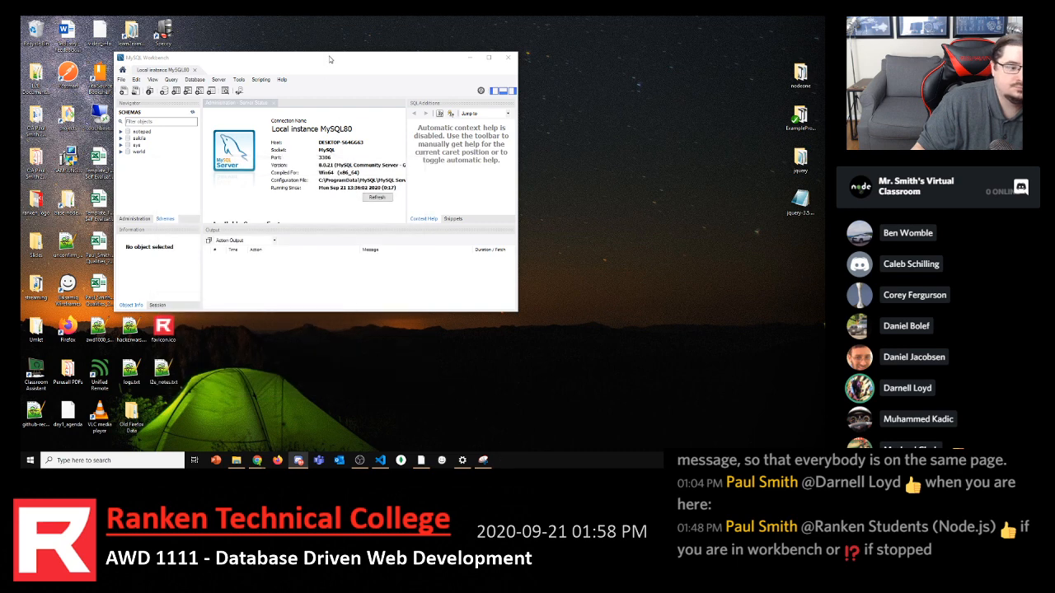
# Show the administration options in the MySQL Workbench navigator, and reposition and heighten the window so the Management, Instance and Performance sections fit
pyautogui.moveTo(328, 59); pyautogui.dragTo(361, 83)
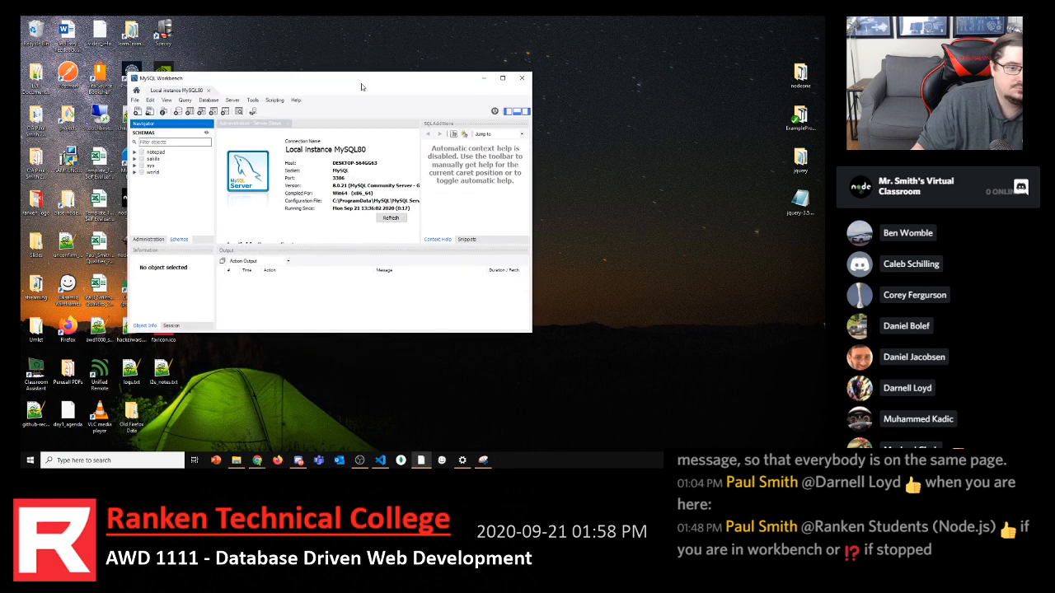
pyautogui.click(155, 240)
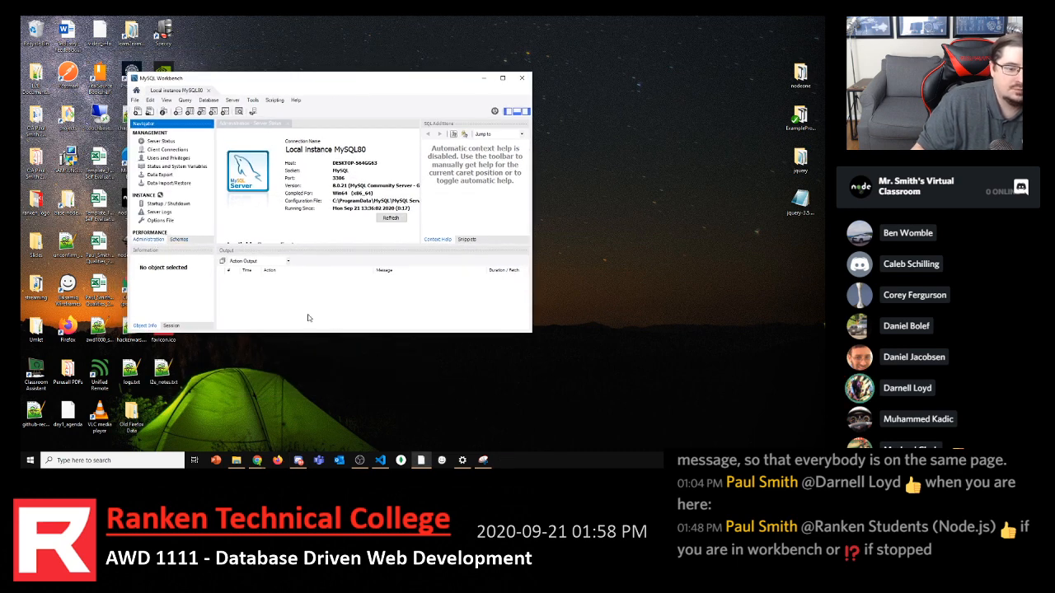
pyautogui.moveTo(348, 333); pyautogui.dragTo(349, 405)
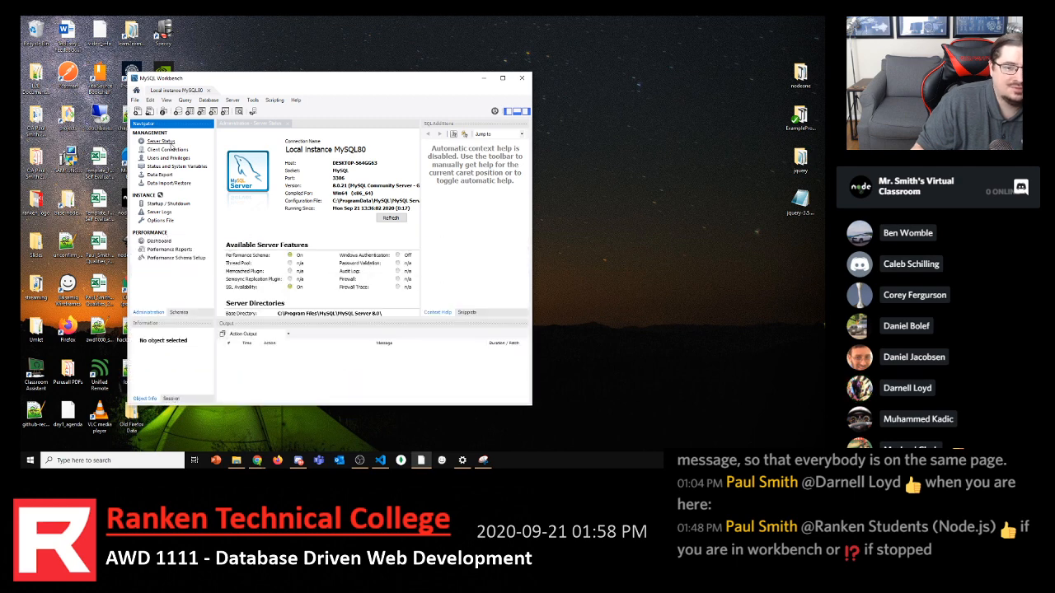
# Show the local MySQL instance's list of schemas and reposition the Workbench window on the desktop
pyautogui.click(180, 312)
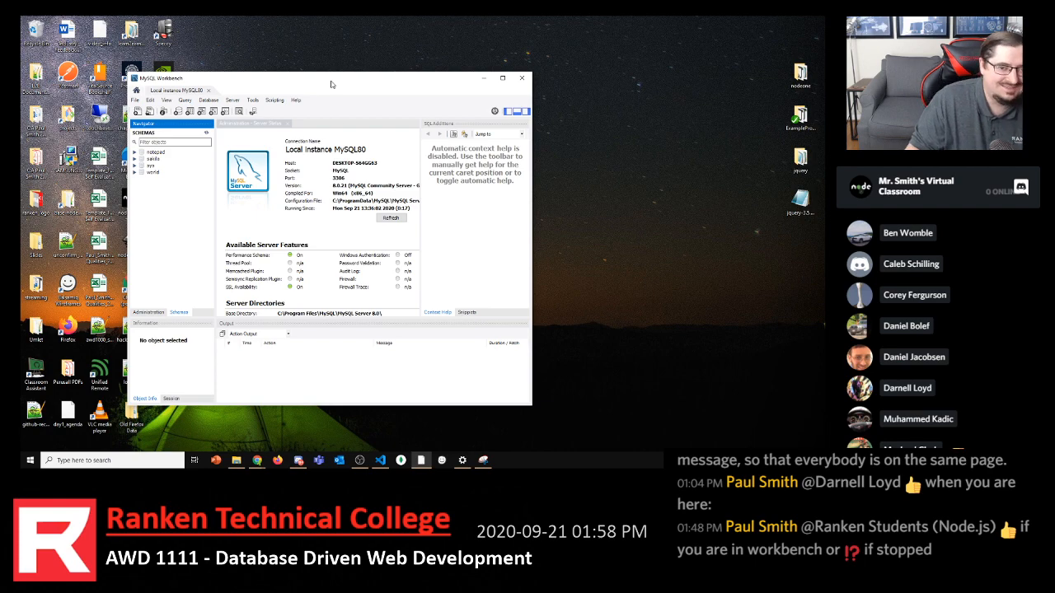
pyautogui.moveTo(328, 77); pyautogui.dragTo(290, 79)
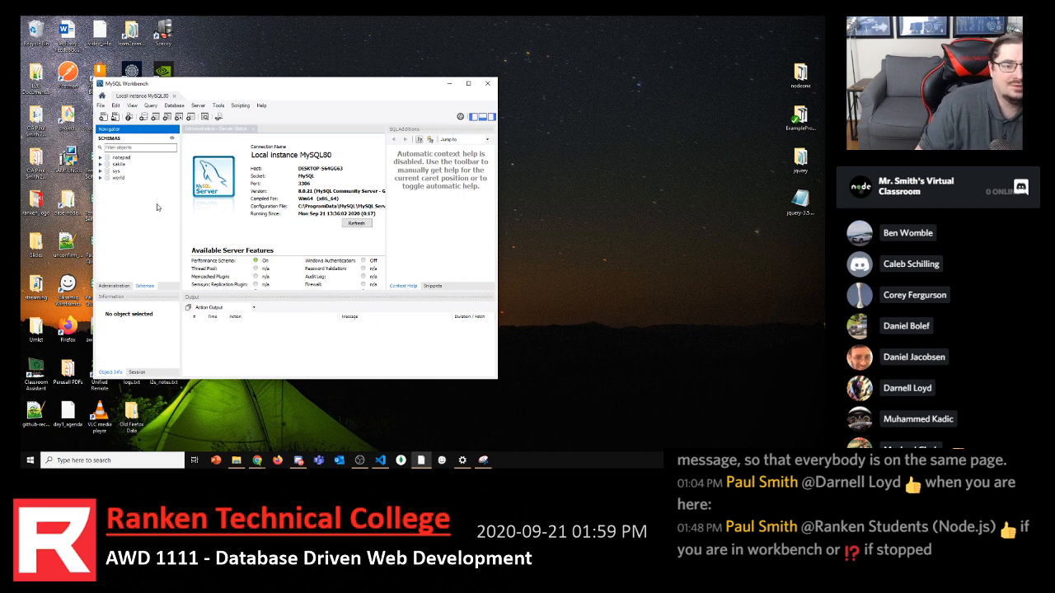
pyautogui.moveTo(261, 87); pyautogui.dragTo(358, 87)
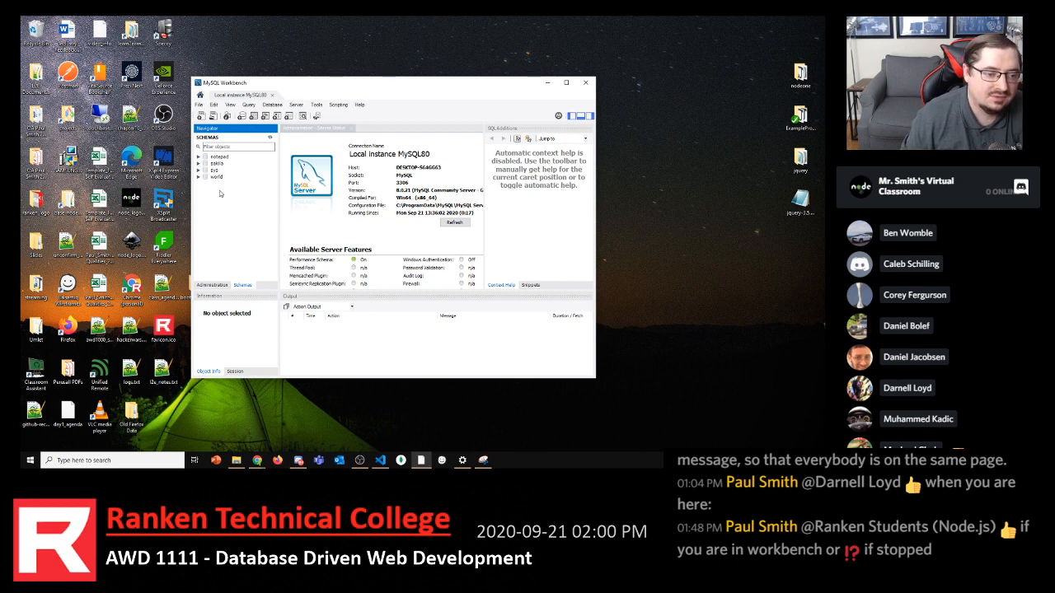
# Inspect the sys schema's sys_config table and its columns, and collapse the schema
pyautogui.click(198, 171)
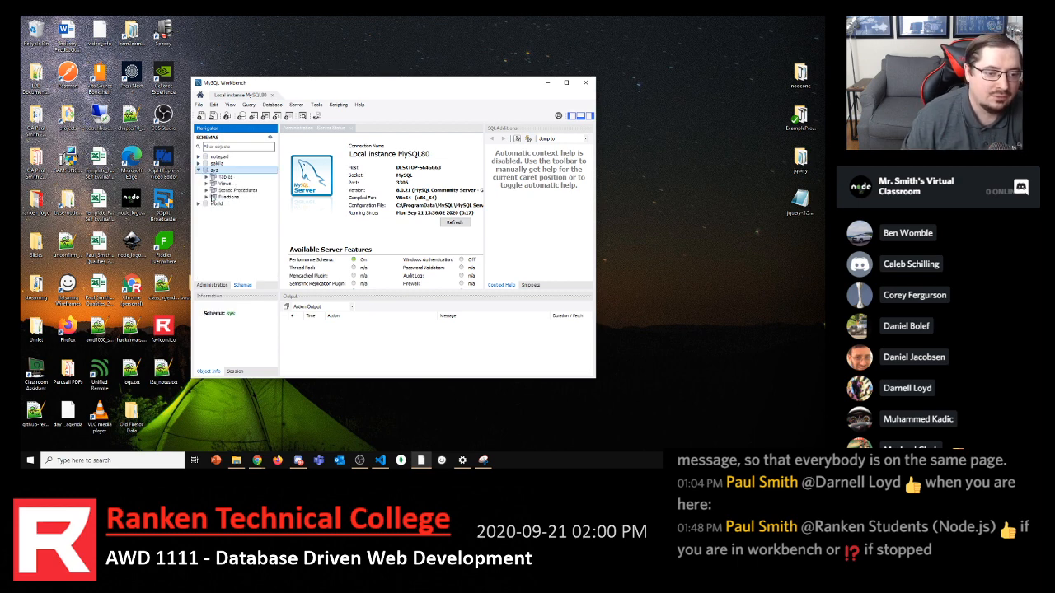
pyautogui.click(206, 178)
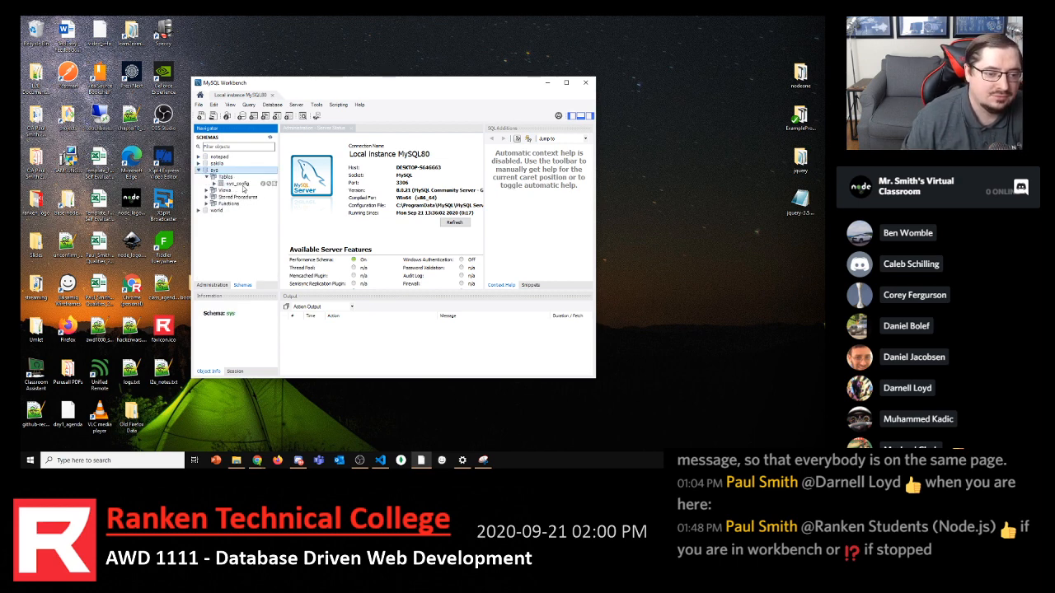
pyautogui.click(242, 184)
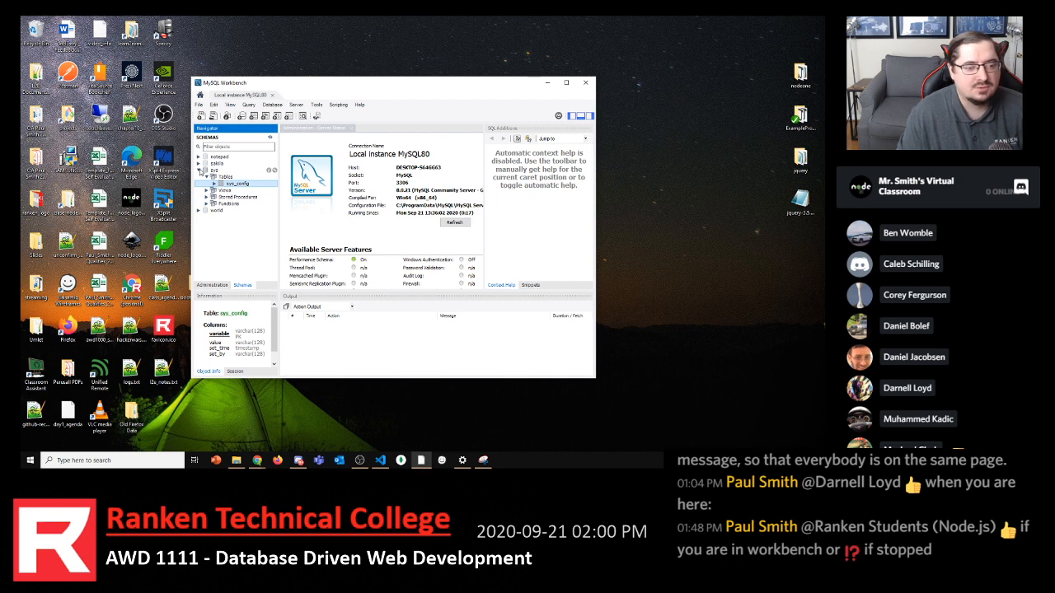
pyautogui.click(198, 170)
pyautogui.click(199, 170)
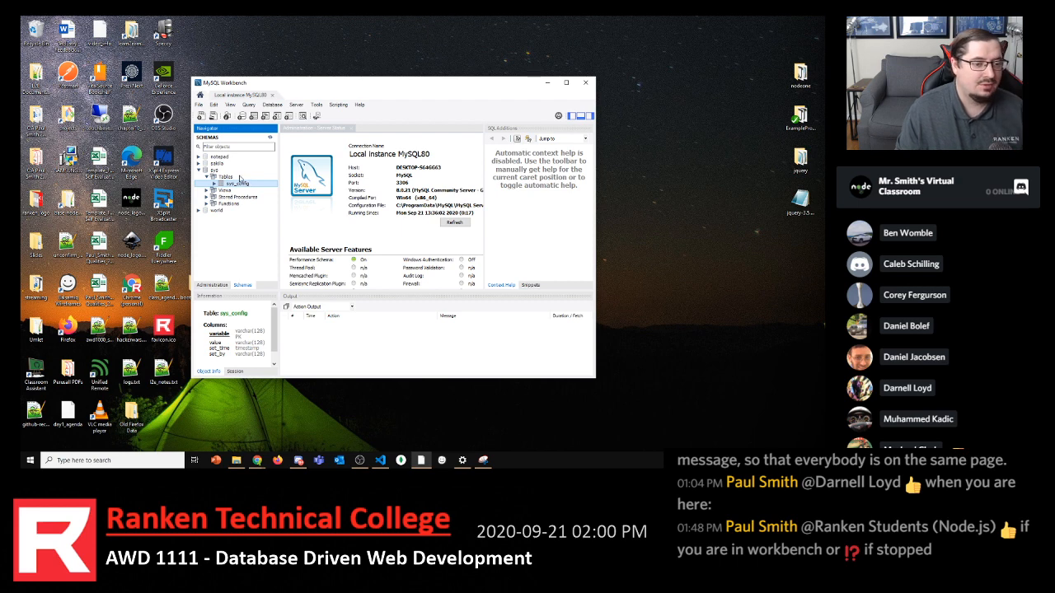
pyautogui.click(200, 170)
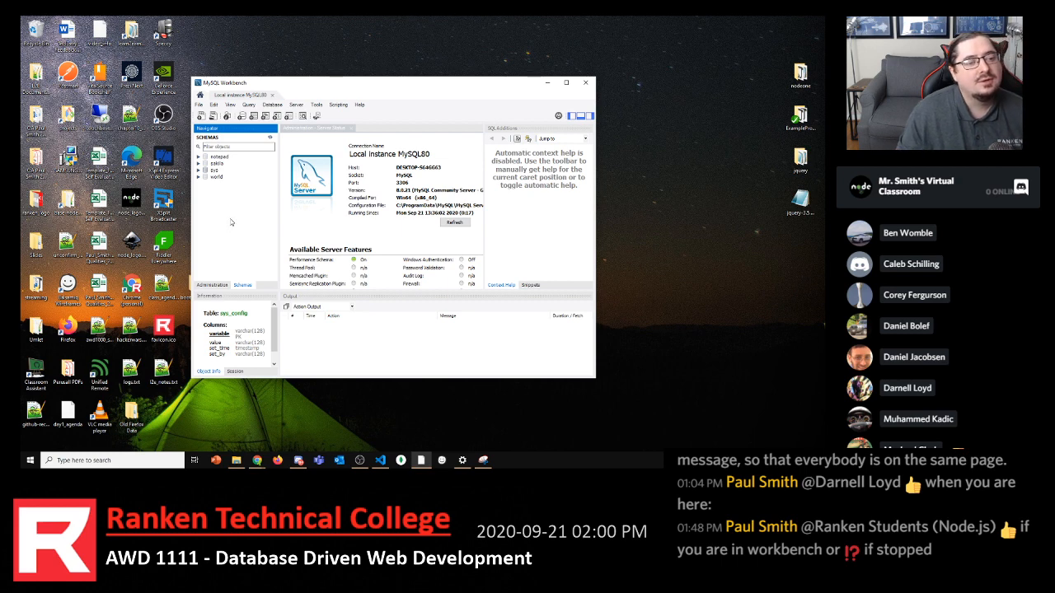
# Examine the world schema's city, country and countrylanguage tables and their column information
pyautogui.click(201, 177)
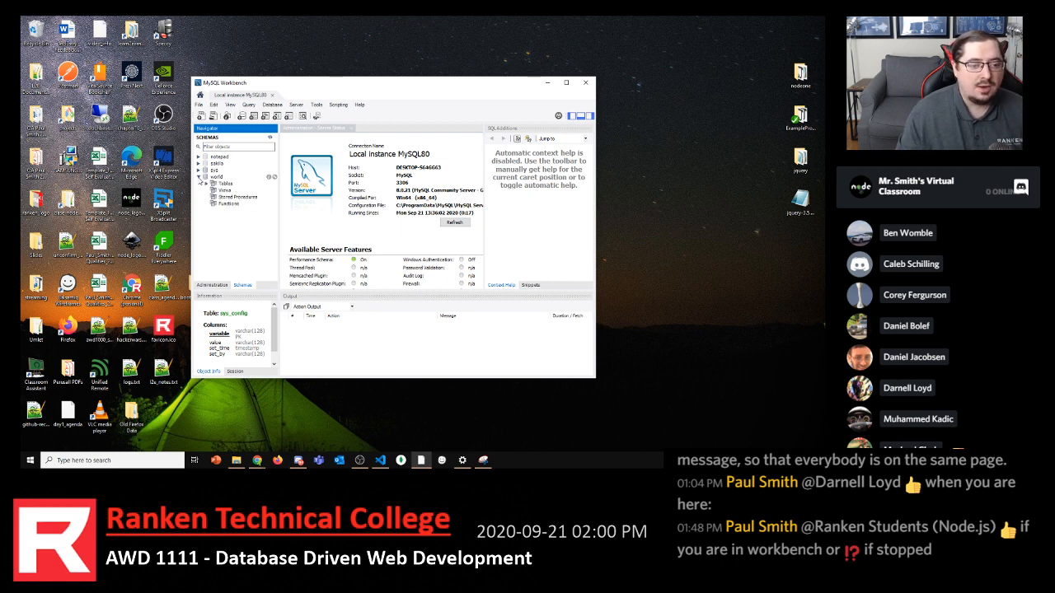
pyautogui.click(207, 184)
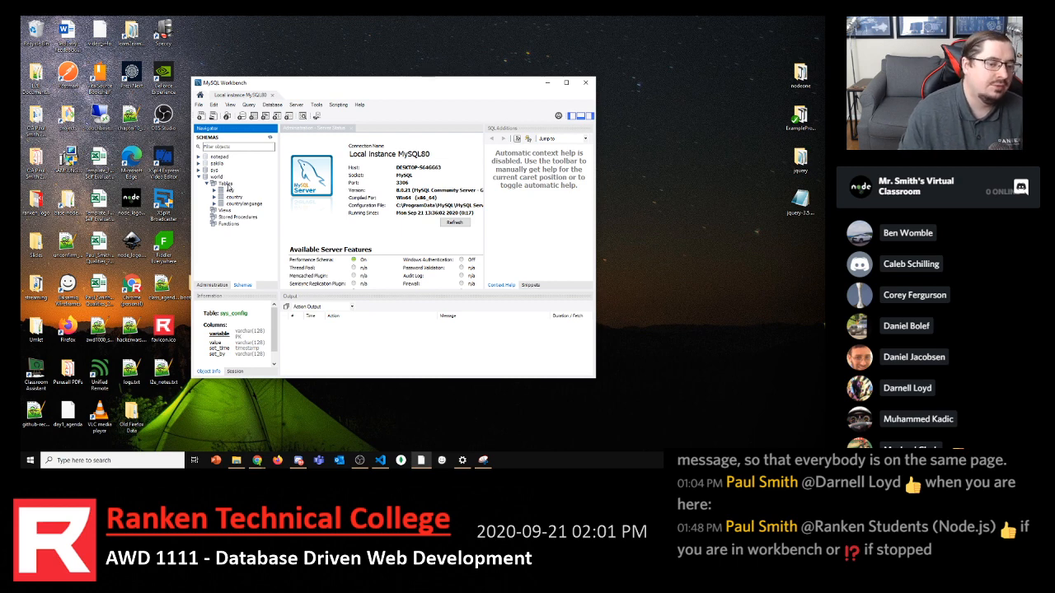
pyautogui.click(226, 183)
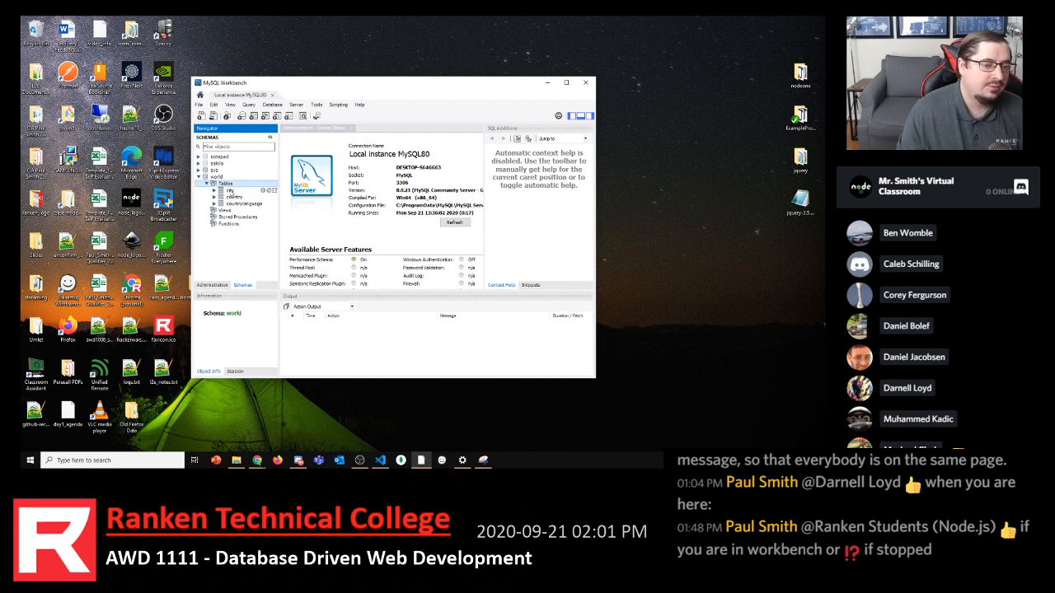
pyautogui.click(230, 190)
pyautogui.click(234, 197)
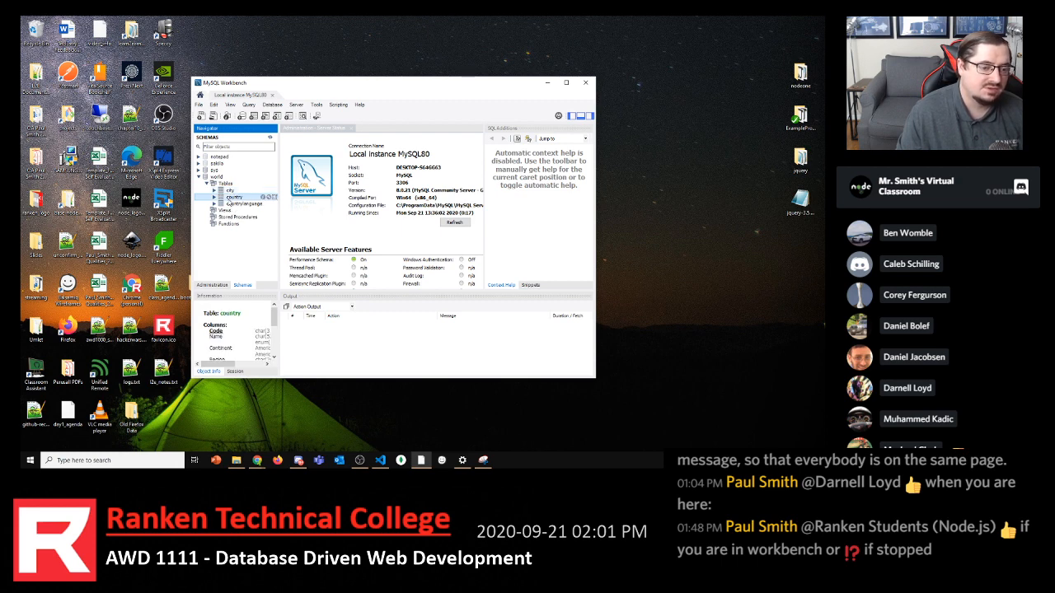
pyautogui.click(231, 203)
pyautogui.click(229, 190)
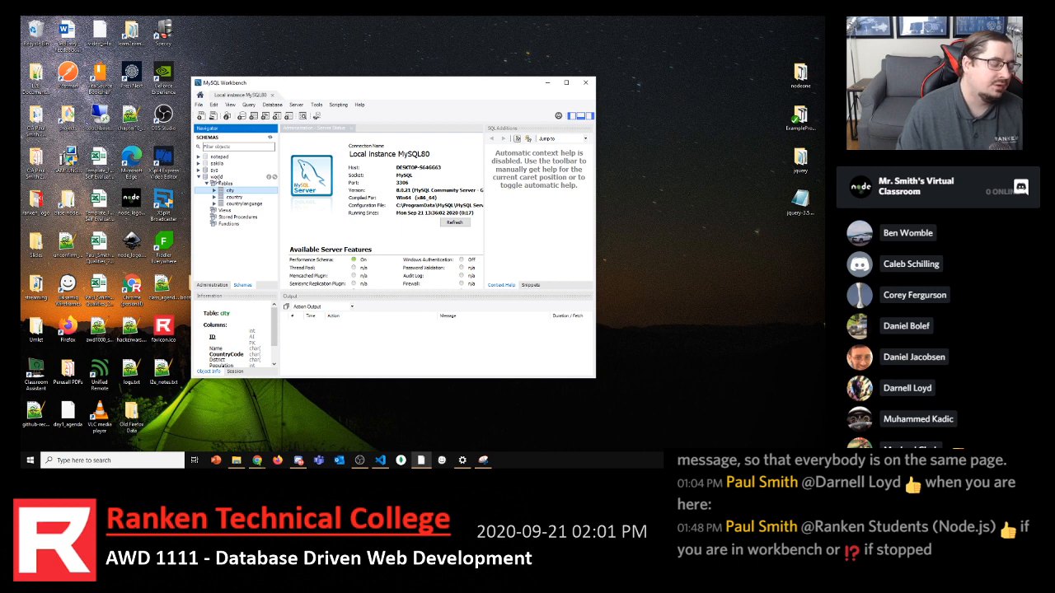
pyautogui.click(215, 176)
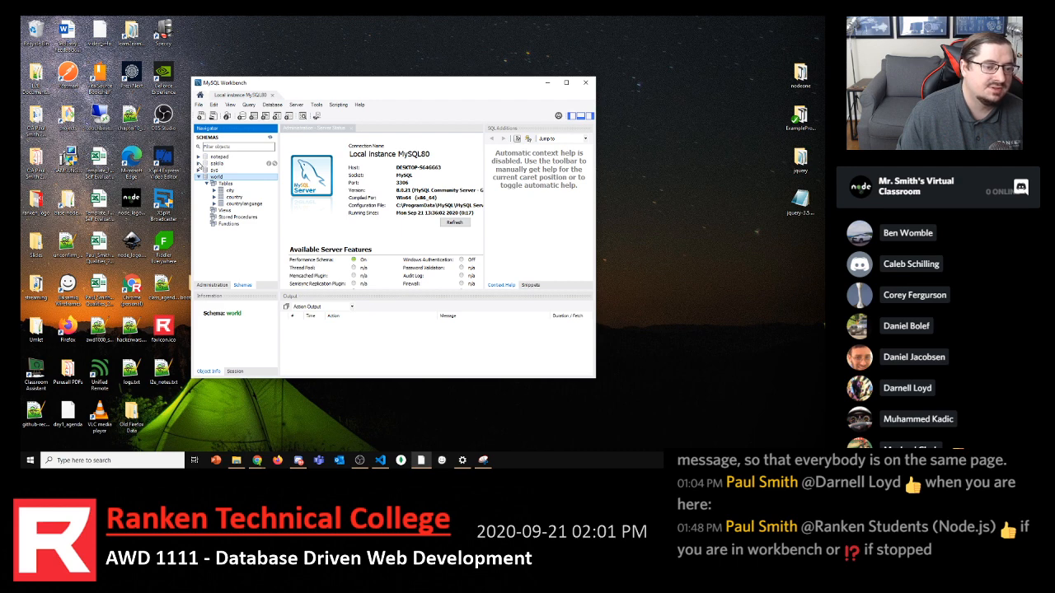
# Browse the tables of the sakila schema and collapse both the sakila and world schemas
pyautogui.click(199, 164)
pyautogui.click(207, 171)
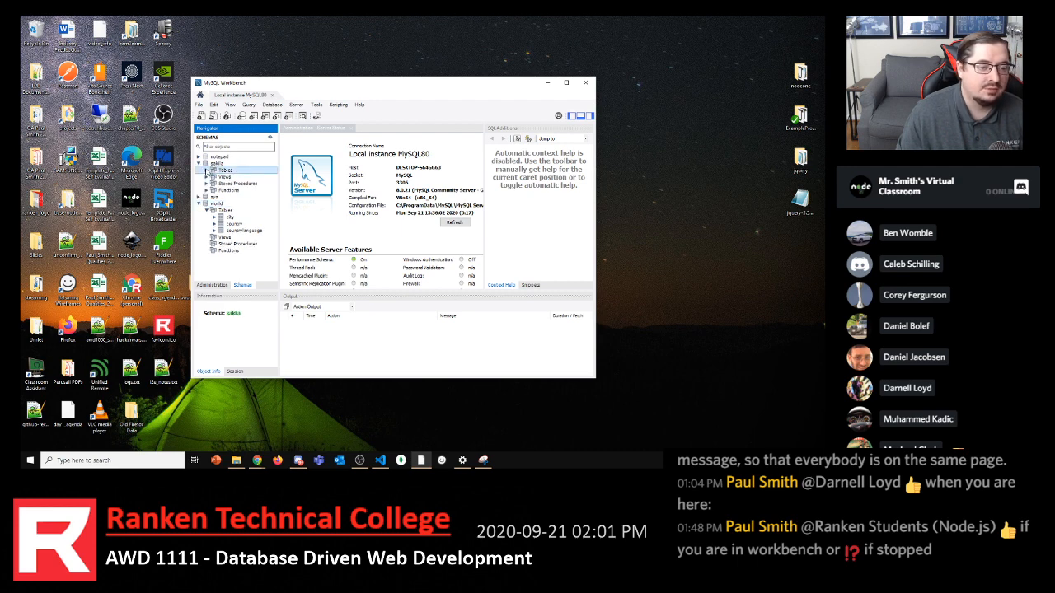
pyautogui.click(205, 170)
pyautogui.scroll(-3, 248, 227)
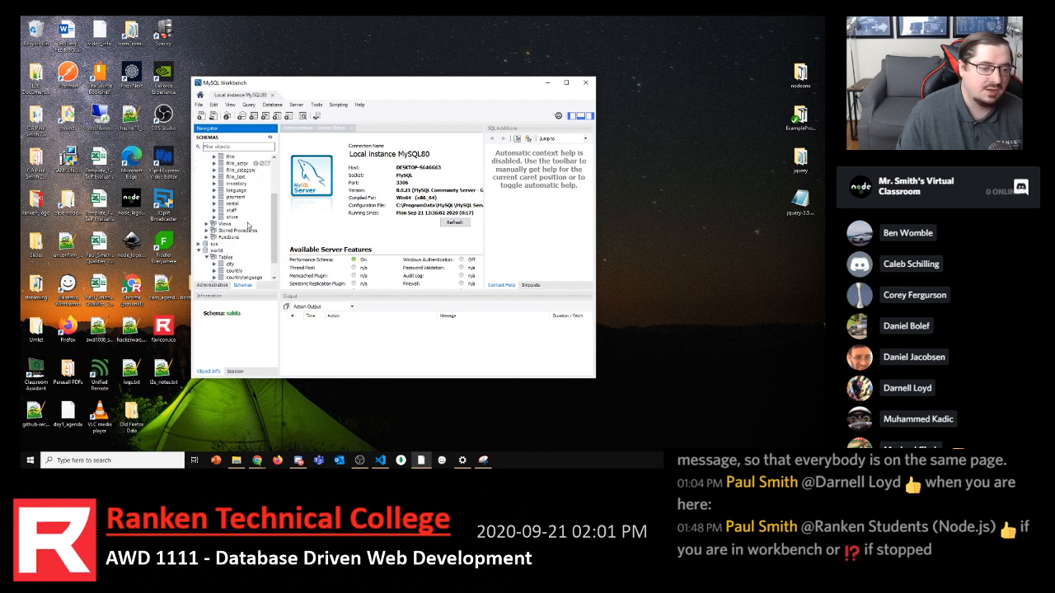
pyautogui.scroll(3, 247, 227)
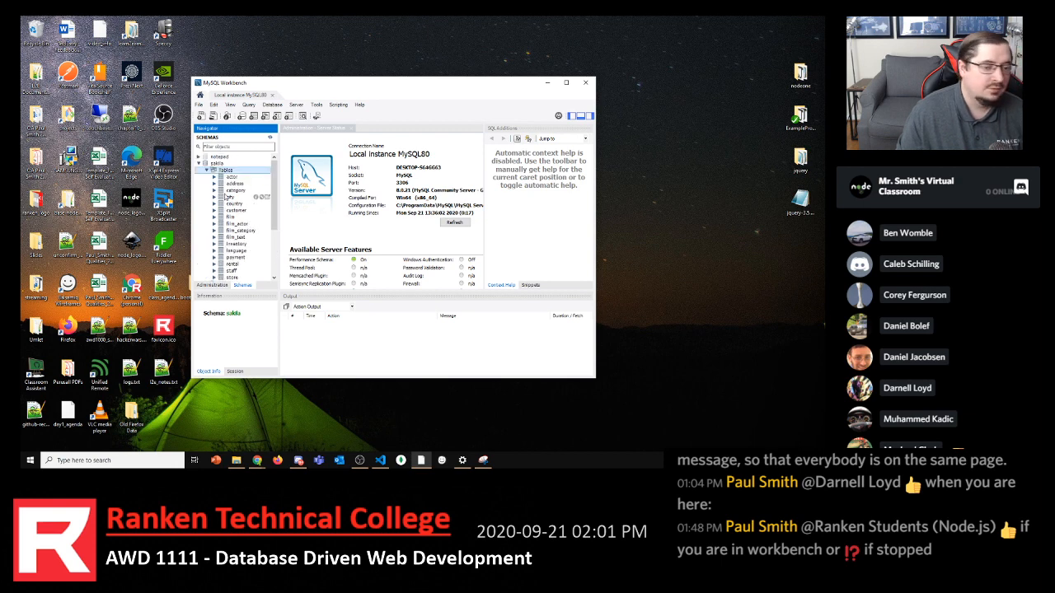
pyautogui.click(203, 164)
pyautogui.click(205, 170)
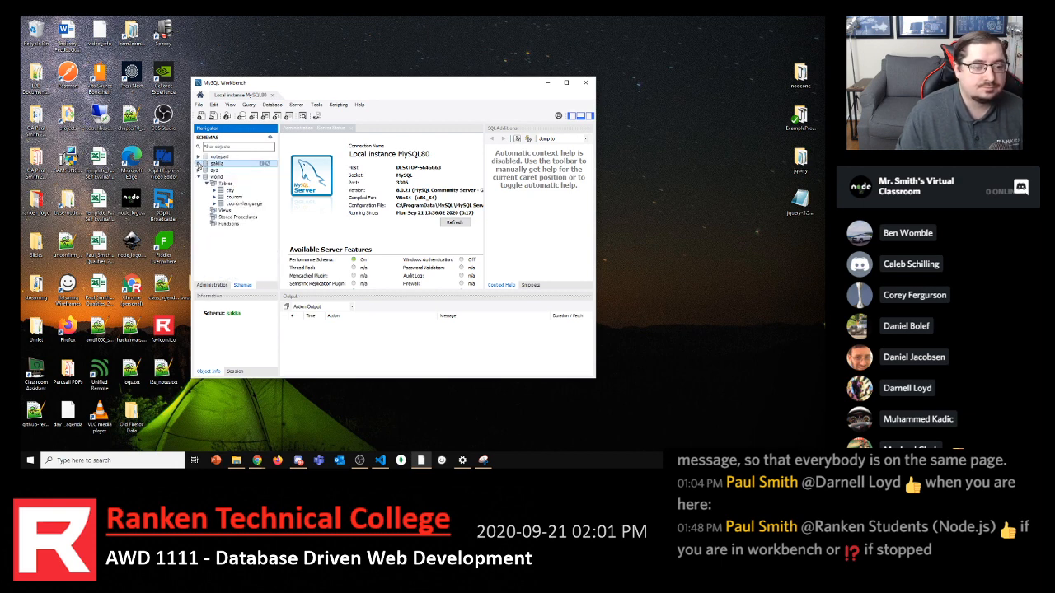
pyautogui.click(199, 163)
pyautogui.click(216, 177)
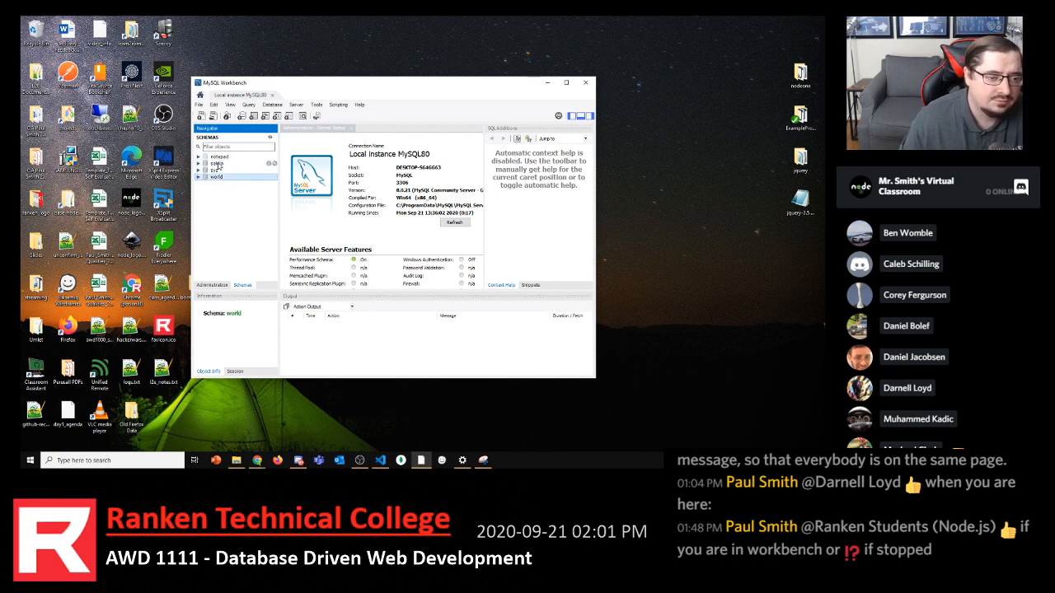
pyautogui.click(219, 158)
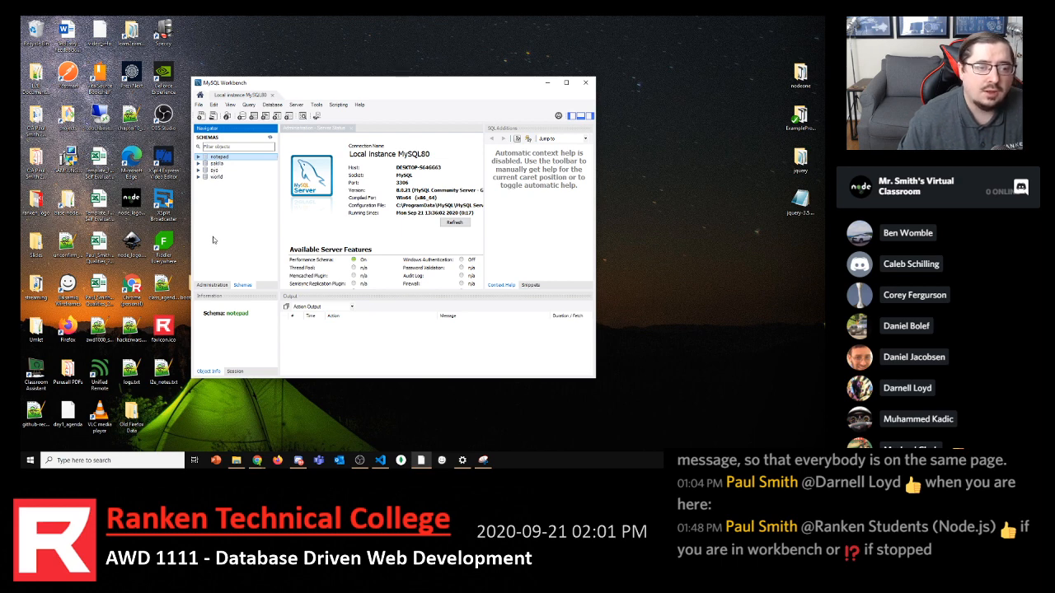
pyautogui.click(240, 245)
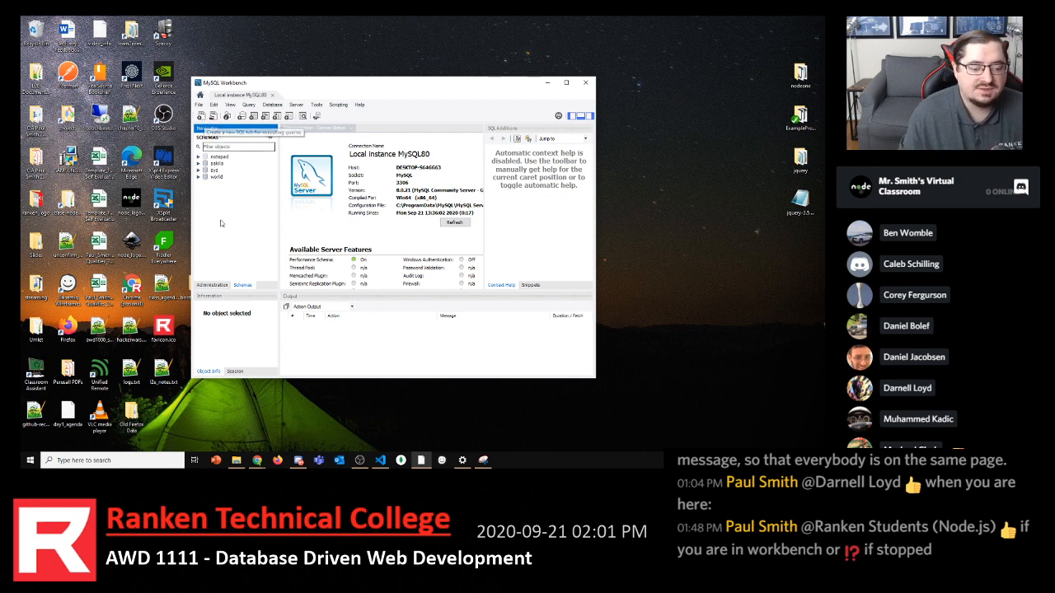
# Switch to Chrome and bring up the LAB 02 - MySQL (Mastery-Based) document
pyautogui.moveTo(257, 458)
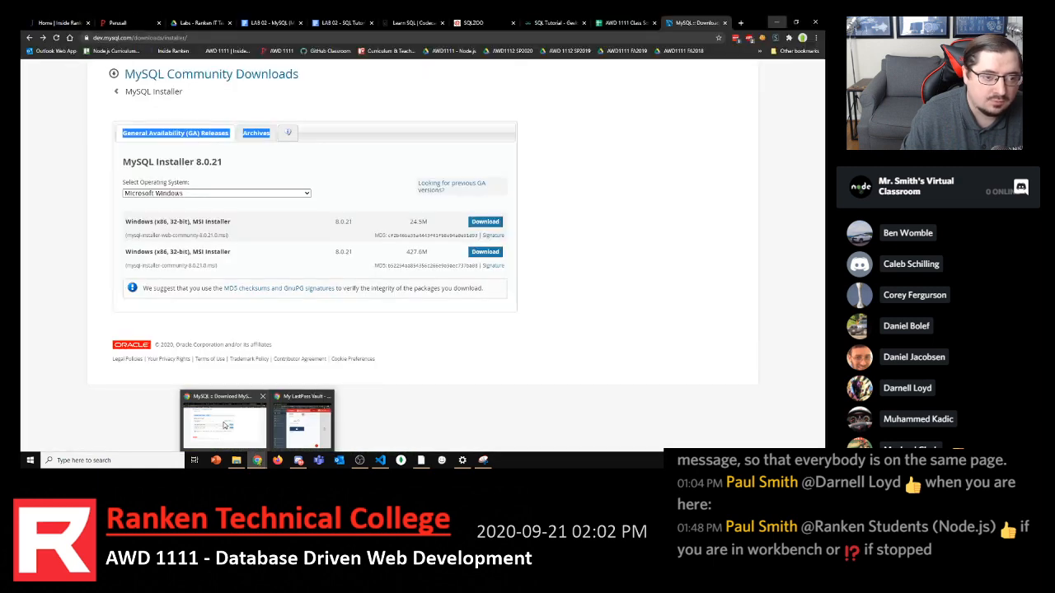
pyautogui.click(224, 426)
pyautogui.click(205, 22)
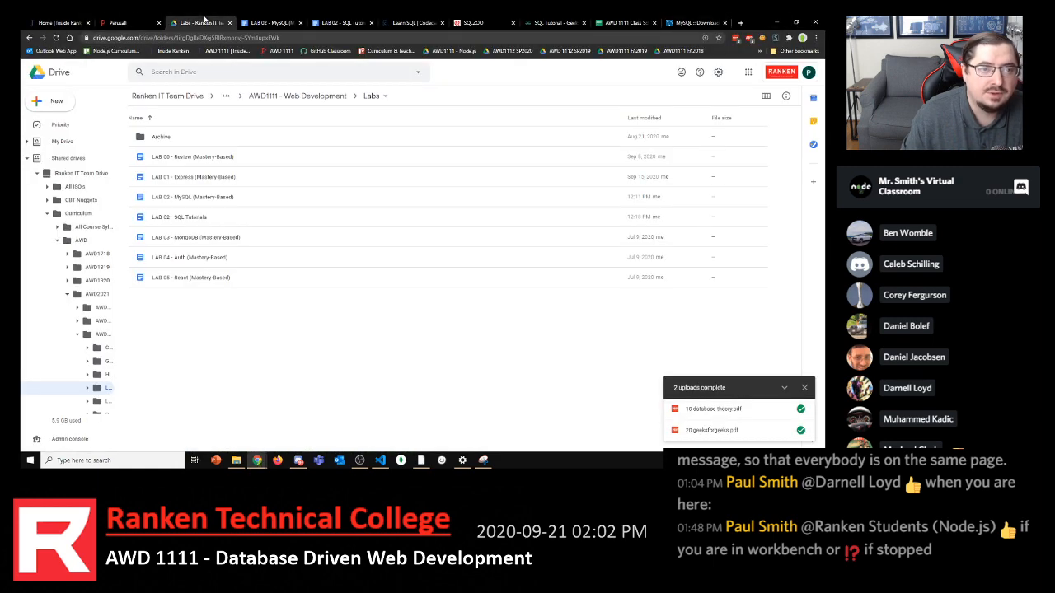
pyautogui.click(282, 23)
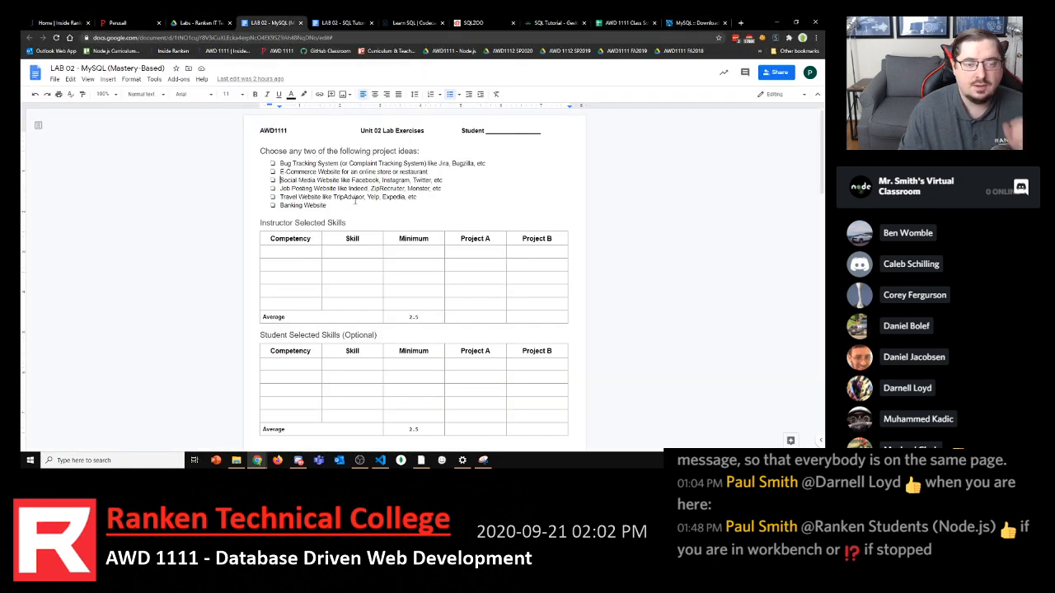
# Highlight the list of project ideas, from Bug Tracking System to Banking Website, in the lab document
pyautogui.moveTo(343, 206); pyautogui.dragTo(250, 156)
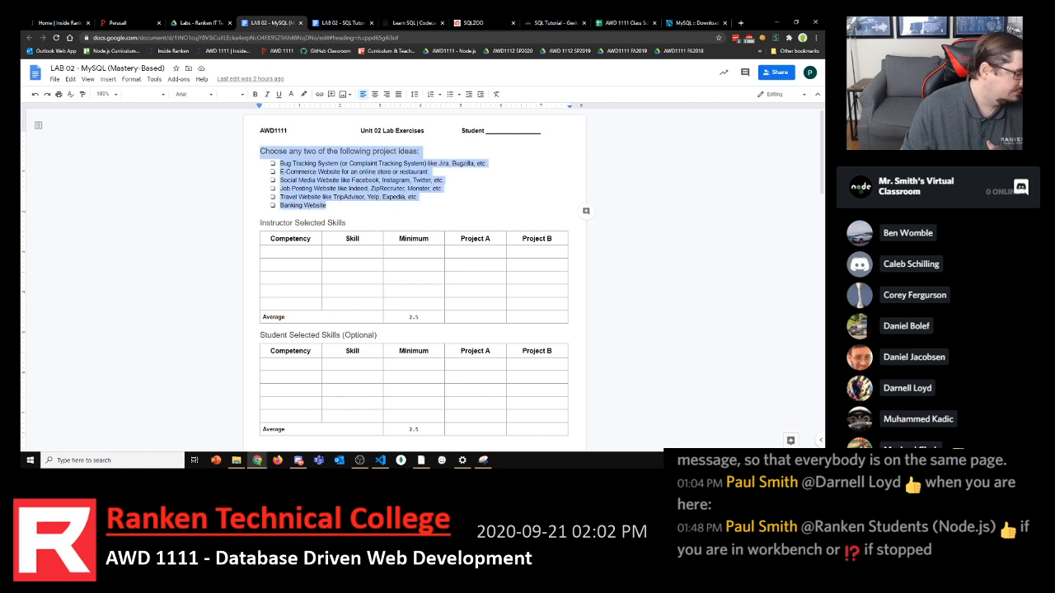
pyautogui.click(289, 173)
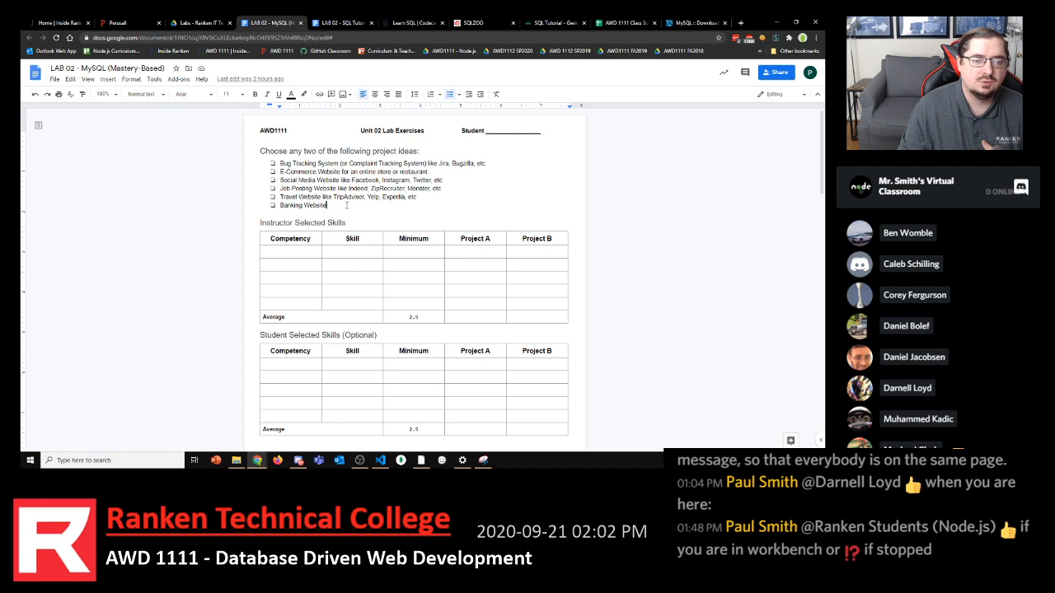
pyautogui.moveTo(348, 204); pyautogui.dragTo(166, 163)
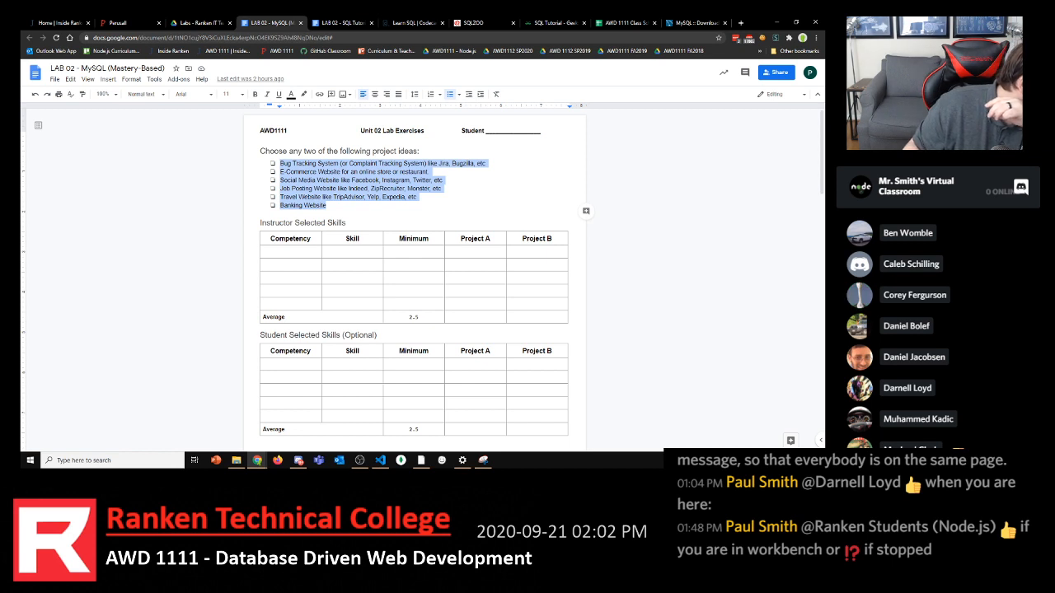
pyautogui.hotkey('alt', 'Tab')
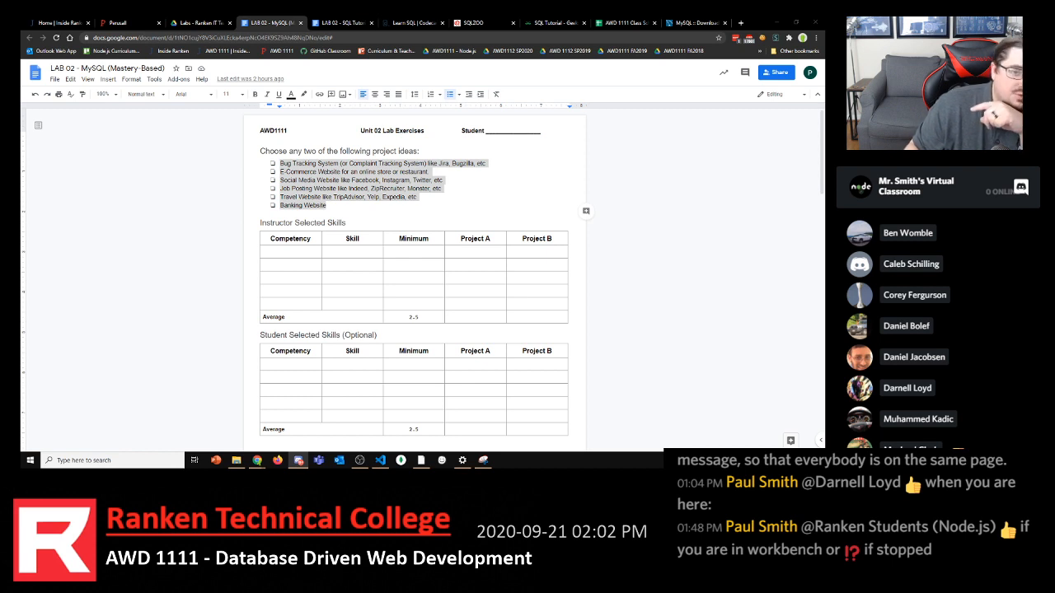
pyautogui.click(613, 67)
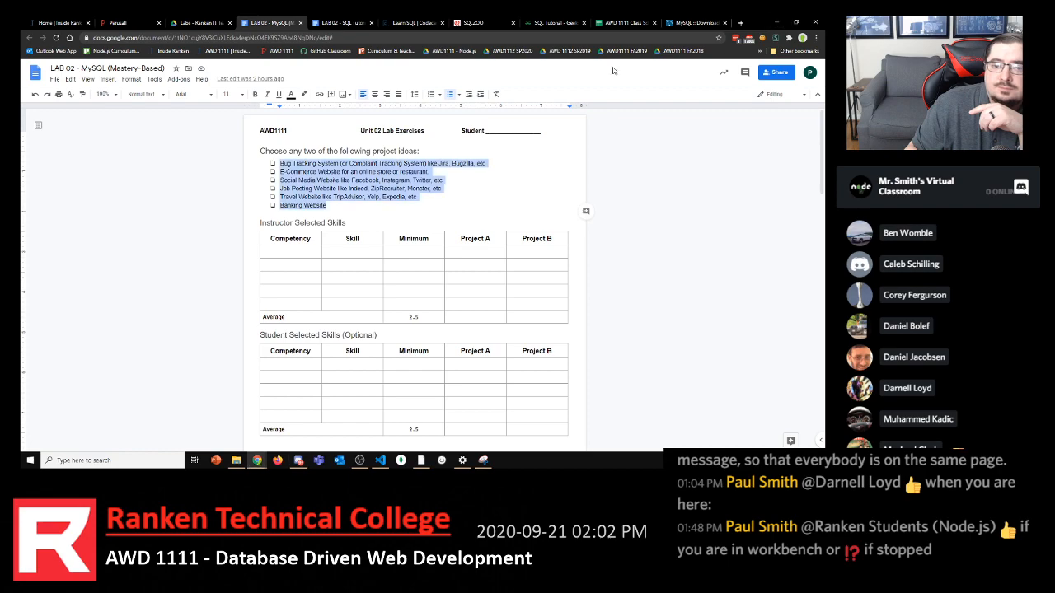
# Shrink the Chrome window to compare it with MySQL Workbench, clear the text selection and minimise Chrome
pyautogui.moveTo(740, 33); pyautogui.dragTo(618, 38)
pyautogui.click(450, 80)
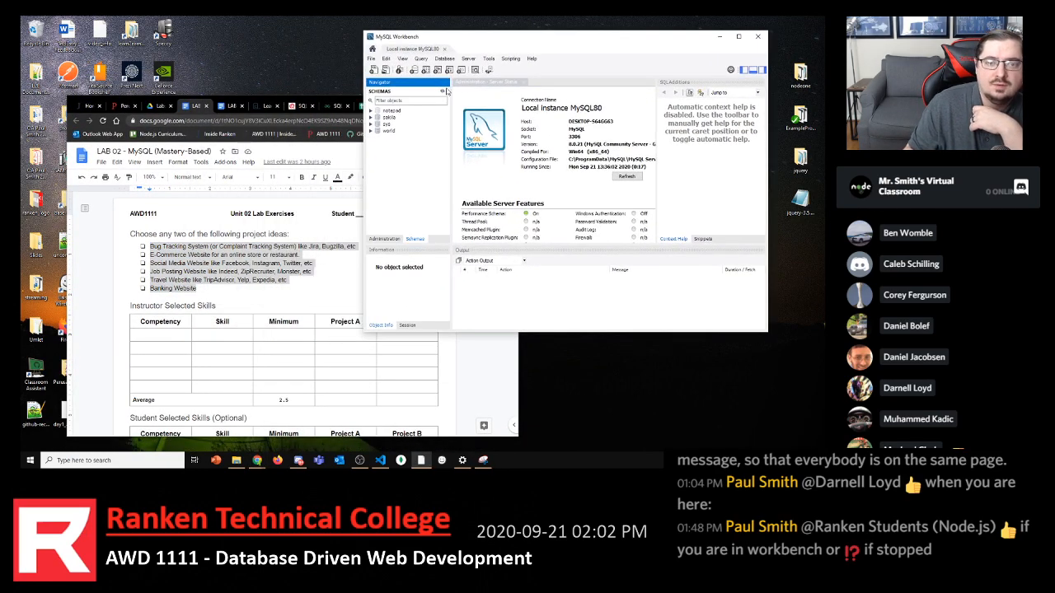
pyautogui.click(245, 99)
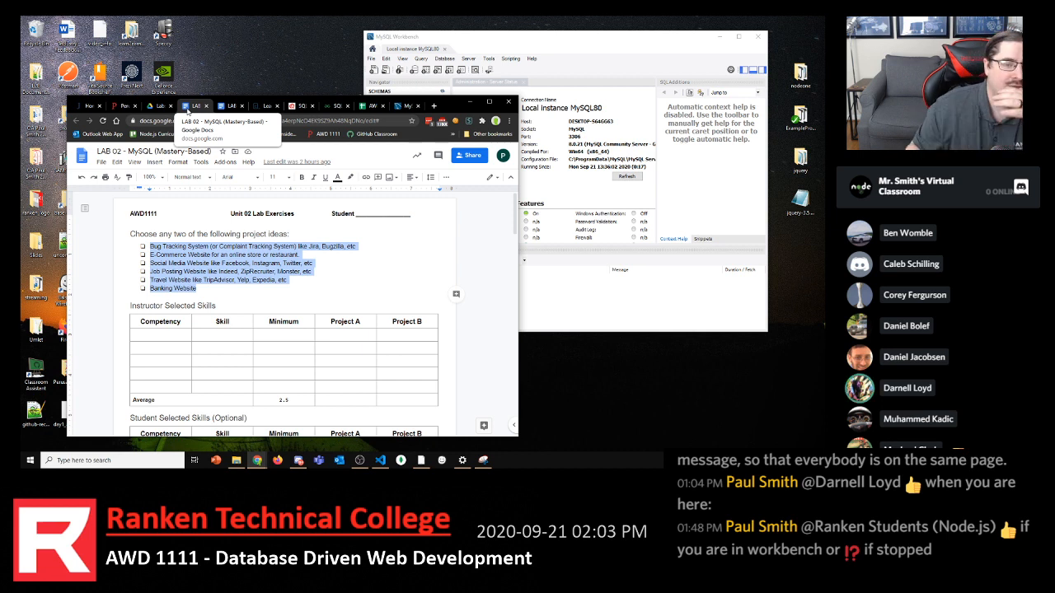
pyautogui.click(521, 39)
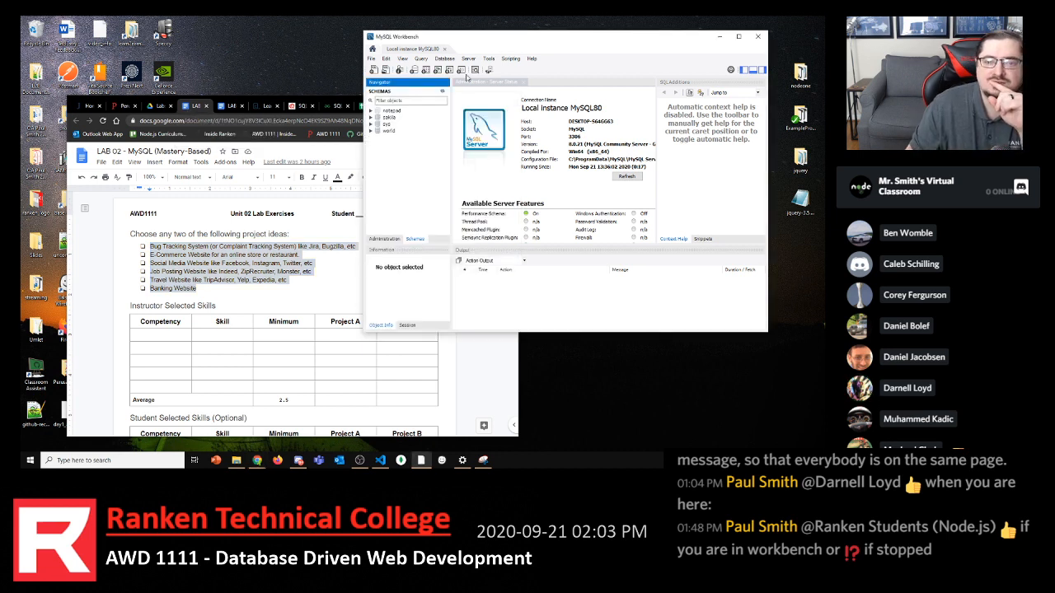
pyautogui.click(290, 81)
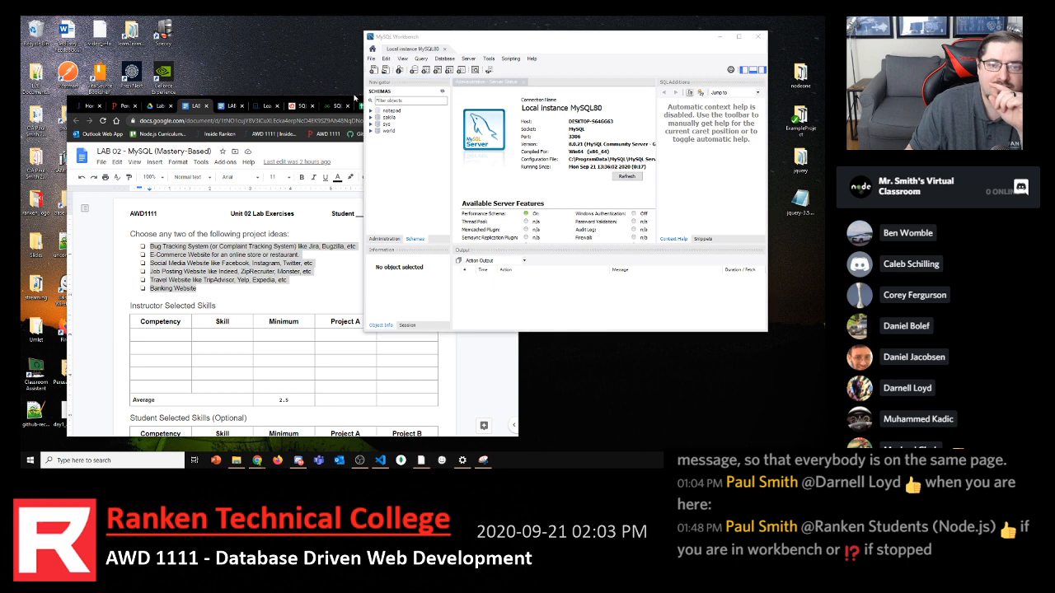
pyautogui.click(149, 247)
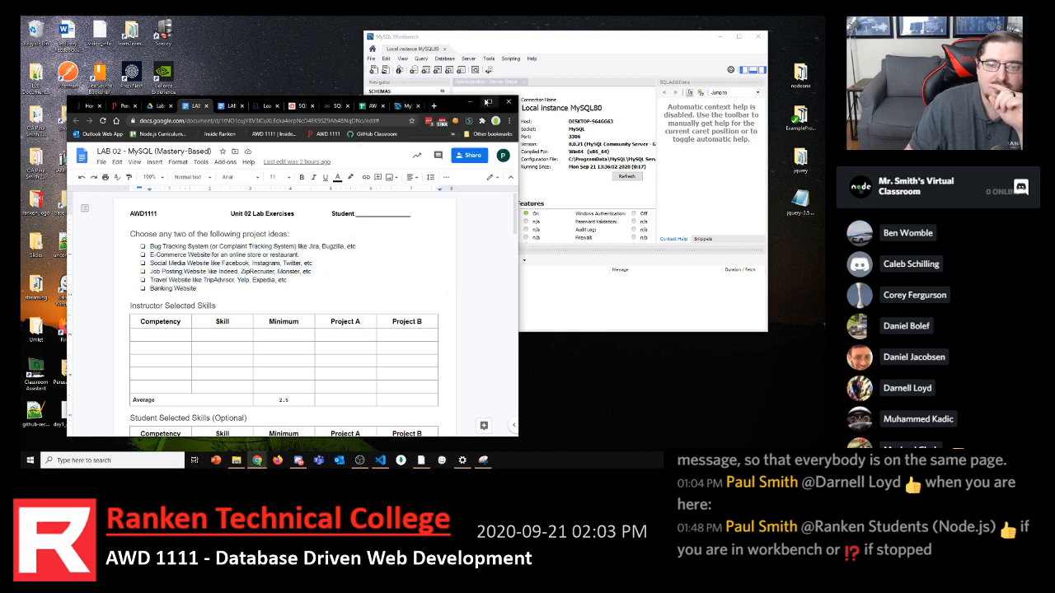
pyautogui.click(475, 103)
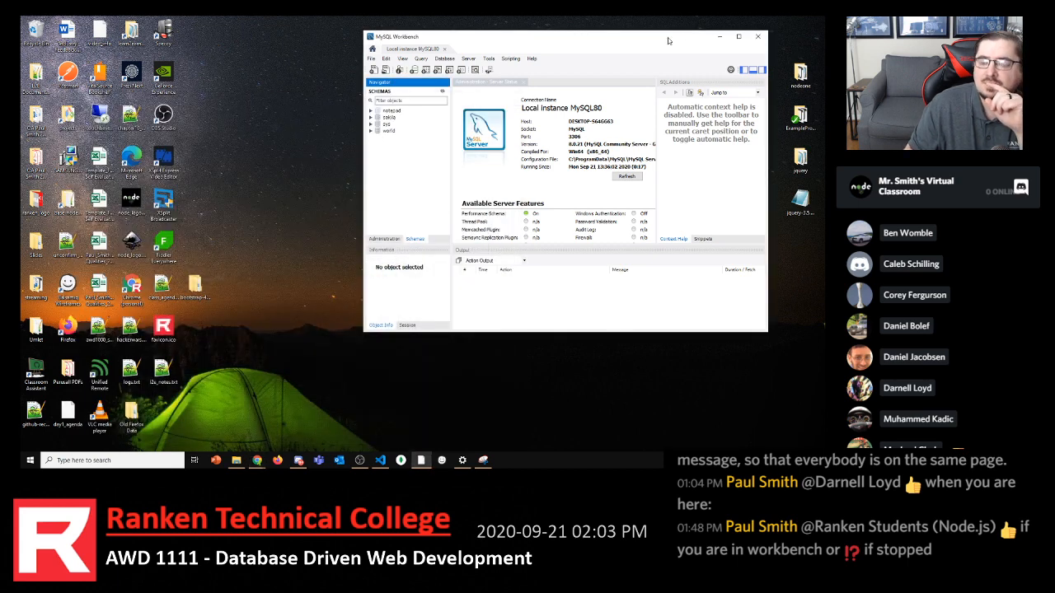
pyautogui.moveTo(668, 40); pyautogui.dragTo(591, 54)
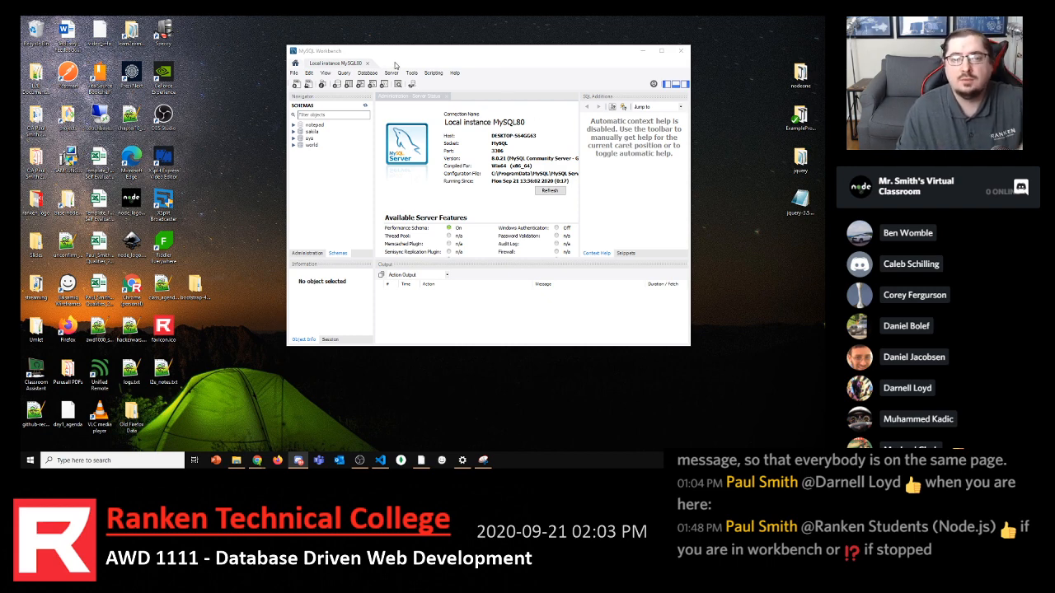
pyautogui.click(371, 74)
pyautogui.click(373, 73)
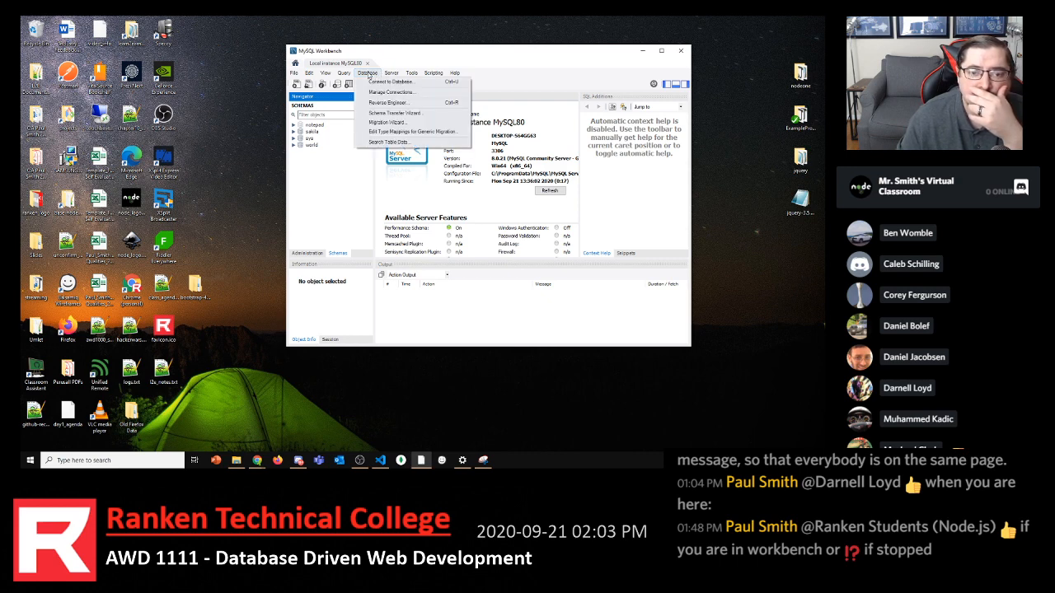
pyautogui.click(368, 74)
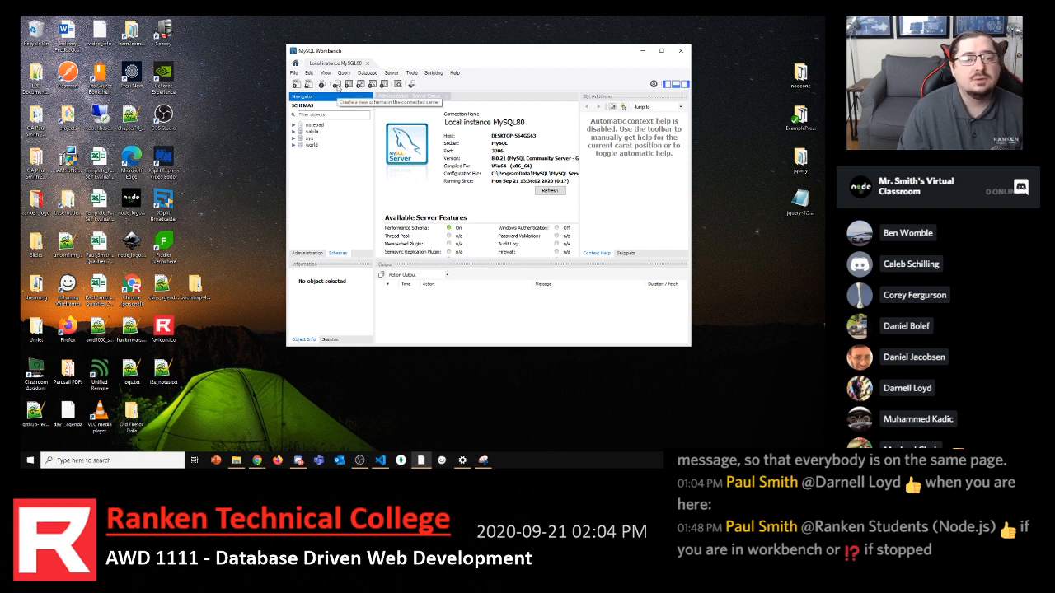
# Start a new schema on the connected server and name it cowboy_boots
pyautogui.click(338, 86)
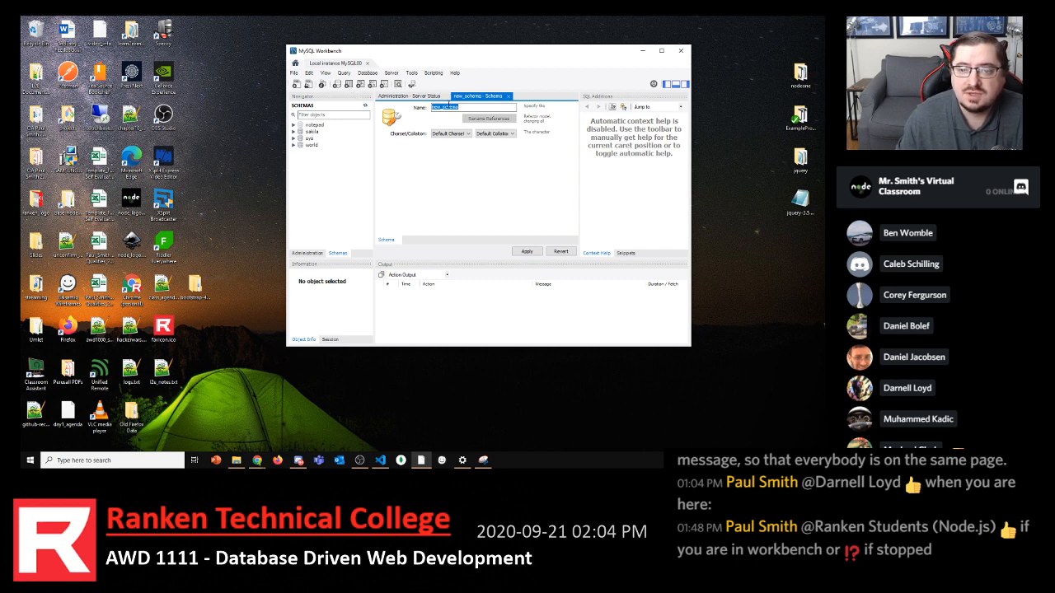
pyautogui.press('BackSpace')
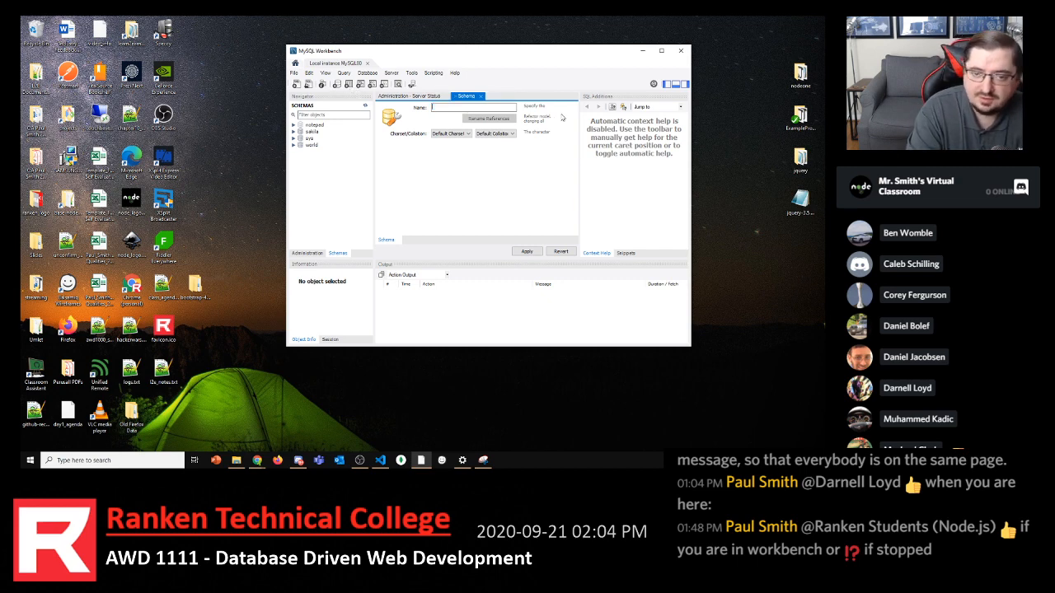
pyautogui.write('cow')
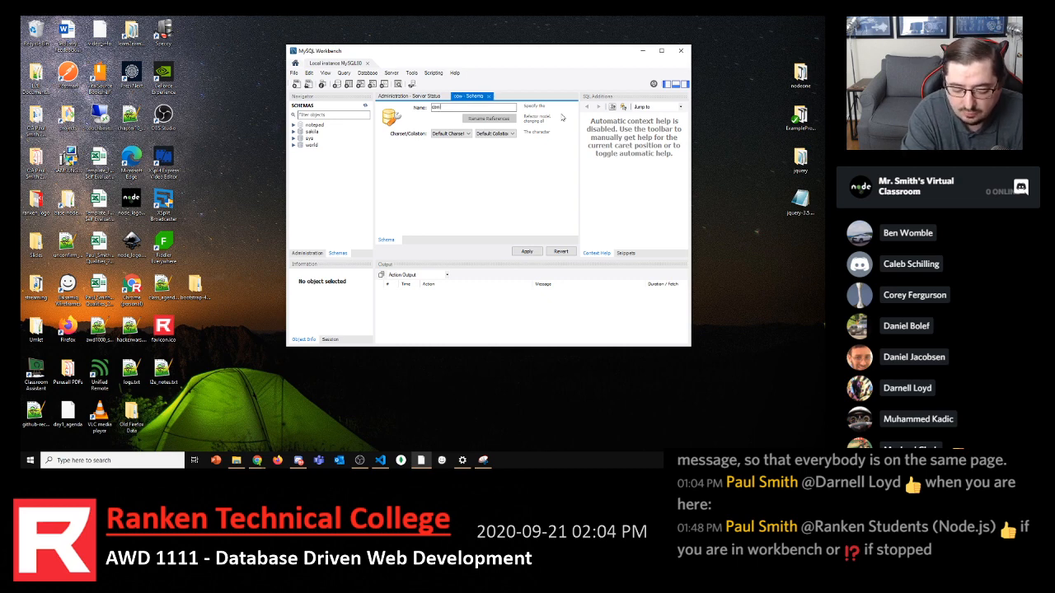
pyautogui.write('boy_b')
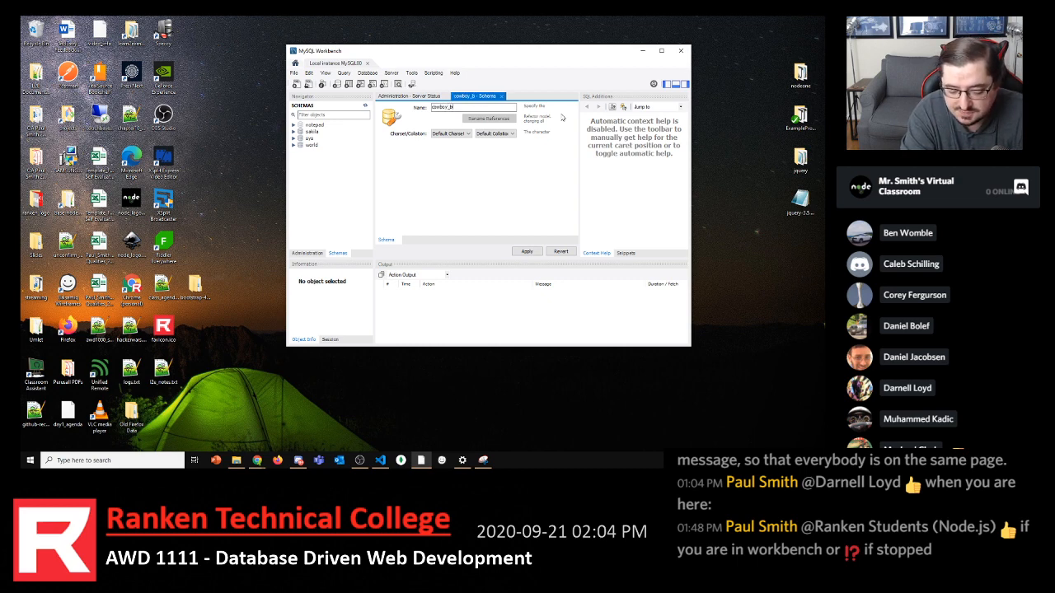
pyautogui.write('oots')
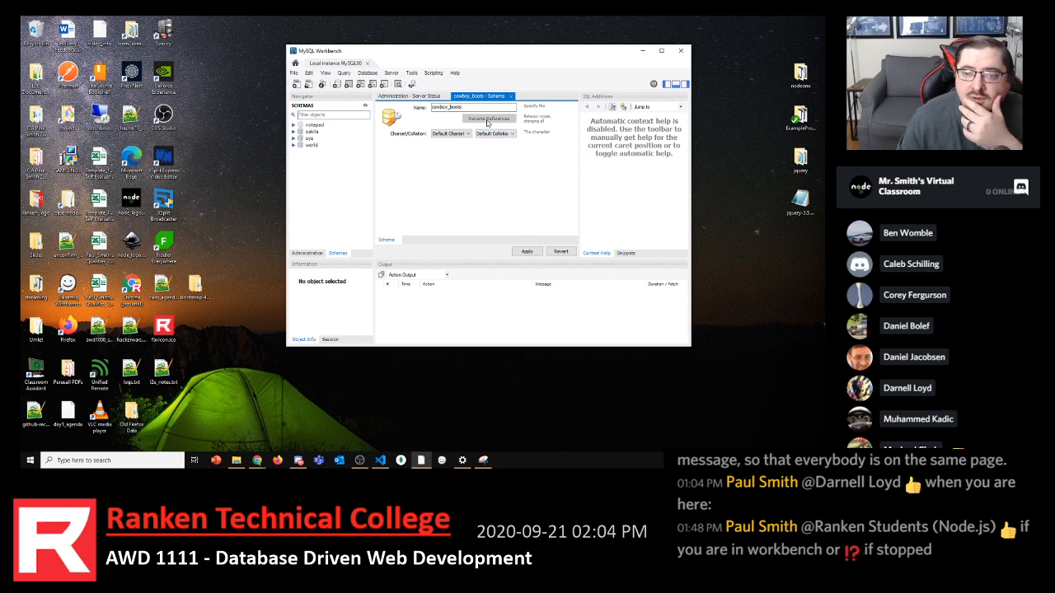
# Set the default character set of the cowboy_boots schema to utf8
pyautogui.click(467, 135)
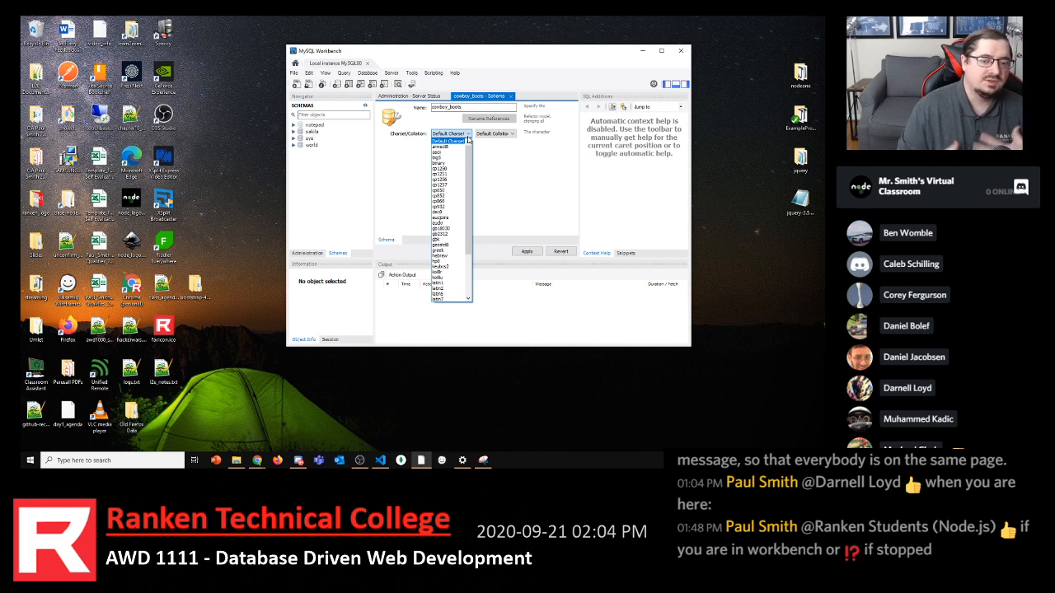
pyautogui.moveTo(470, 152)
pyautogui.mouseDown()
pyautogui.moveTo(473, 205)
pyautogui.moveTo(467, 137)
pyautogui.mouseUp()
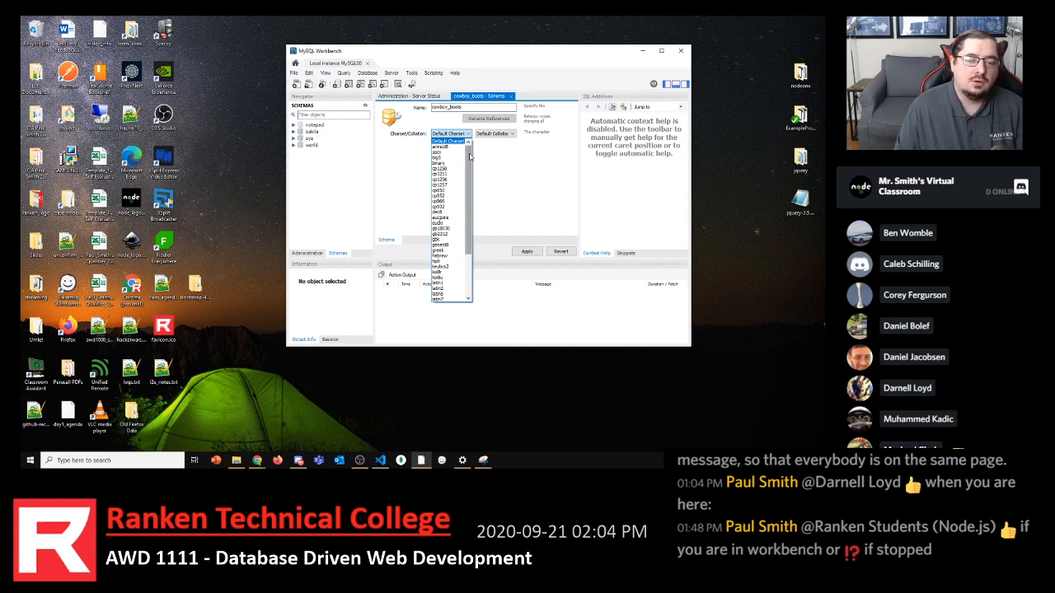
pyautogui.moveTo(470, 156)
pyautogui.mouseDown()
pyautogui.moveTo(473, 205)
pyautogui.moveTo(469, 156)
pyautogui.mouseUp()
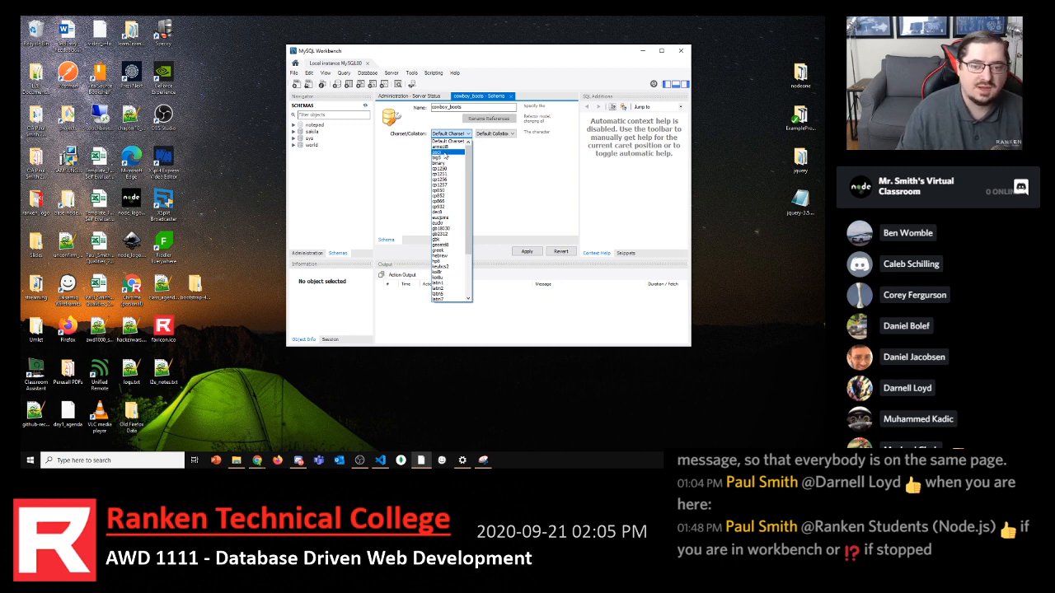
pyautogui.scroll(-5, 439, 247)
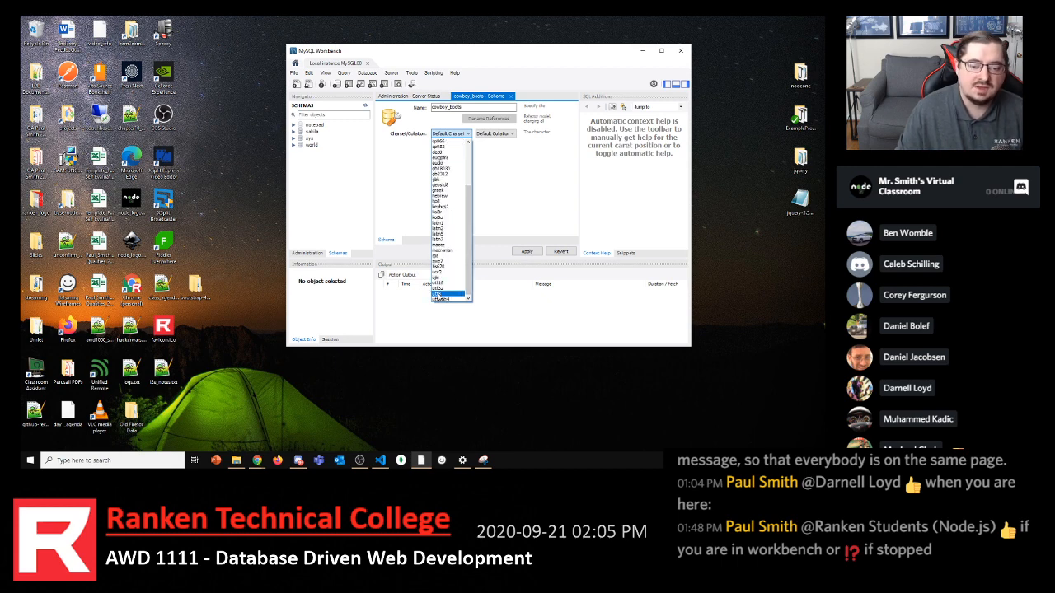
pyautogui.click(438, 294)
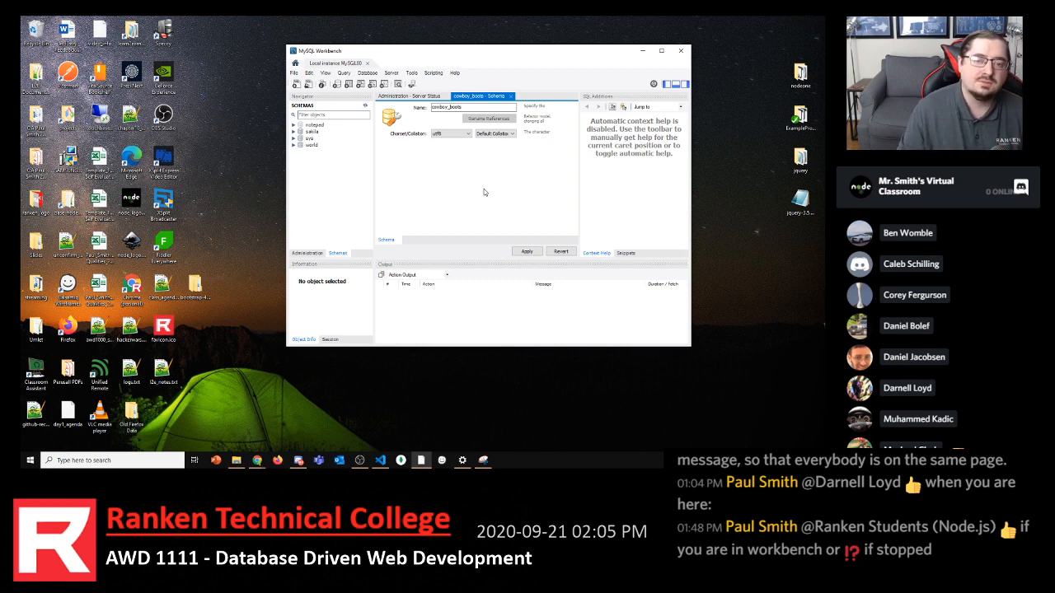
pyautogui.click(438, 134)
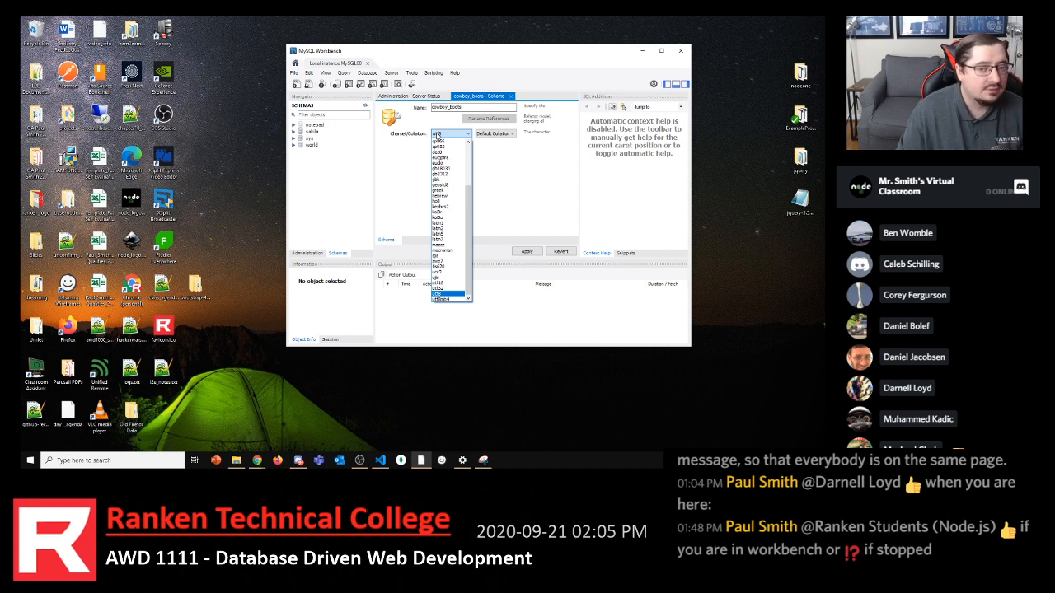
pyautogui.scroll(4, 474, 189)
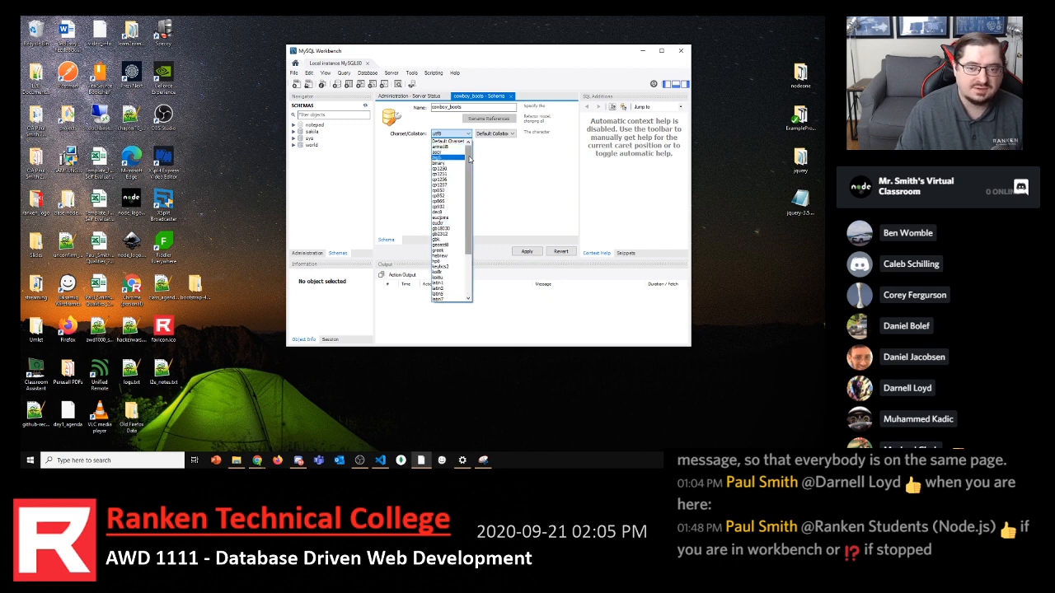
pyautogui.moveTo(468, 161); pyautogui.dragTo(468, 206)
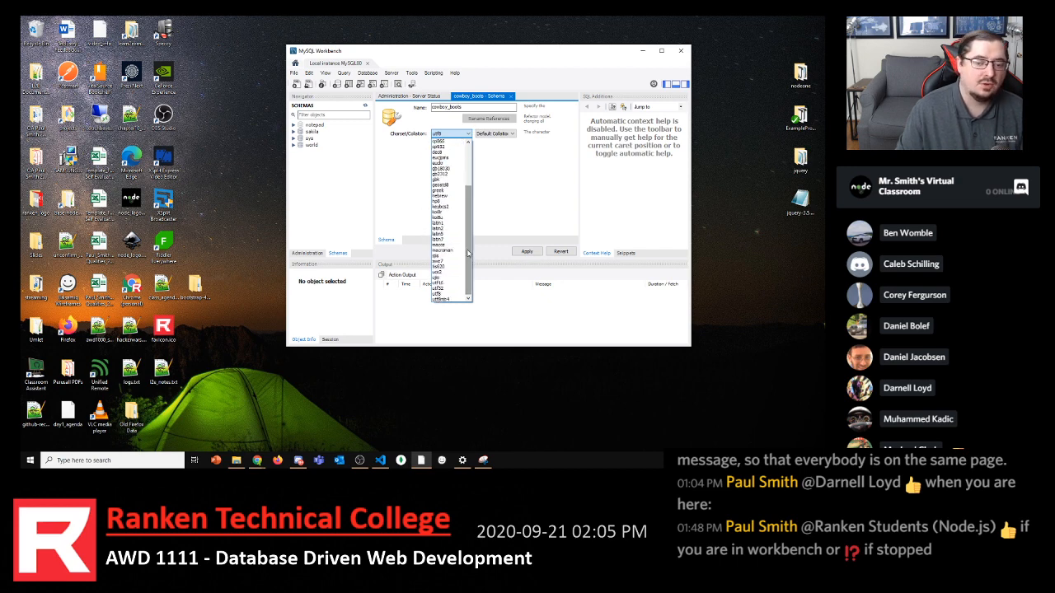
pyautogui.click(440, 295)
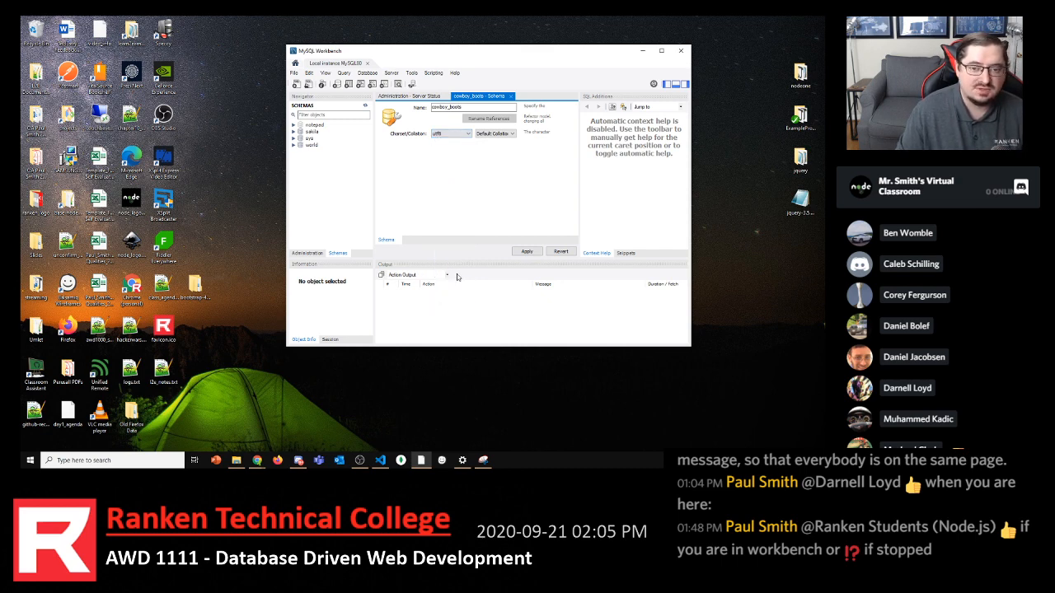
# Set the schema's collation to utf8_general_ci and bring up the generated SQL script for review
pyautogui.click(506, 135)
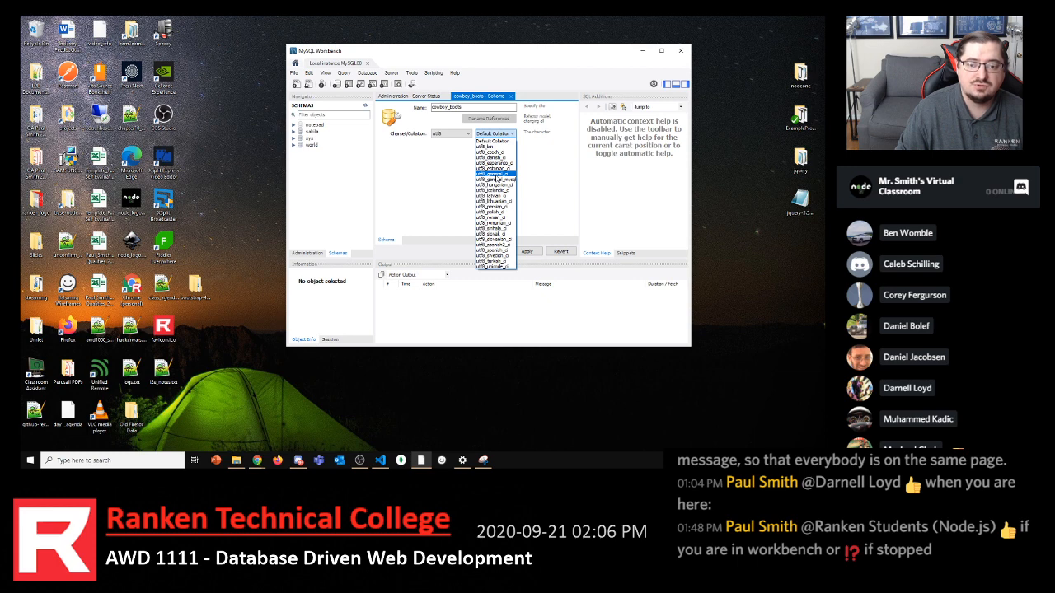
pyautogui.click(494, 174)
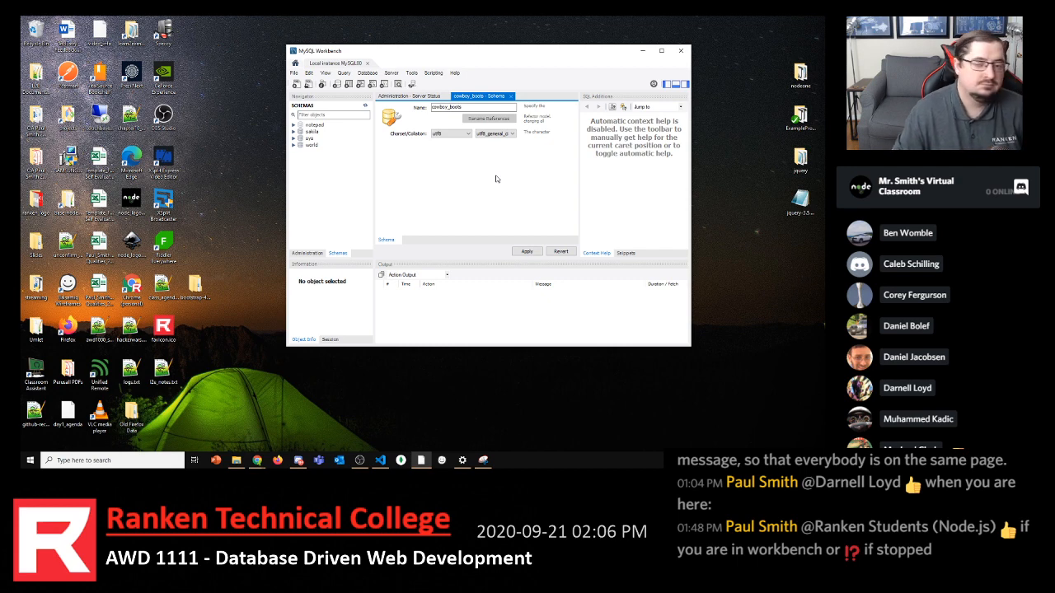
pyautogui.click(504, 133)
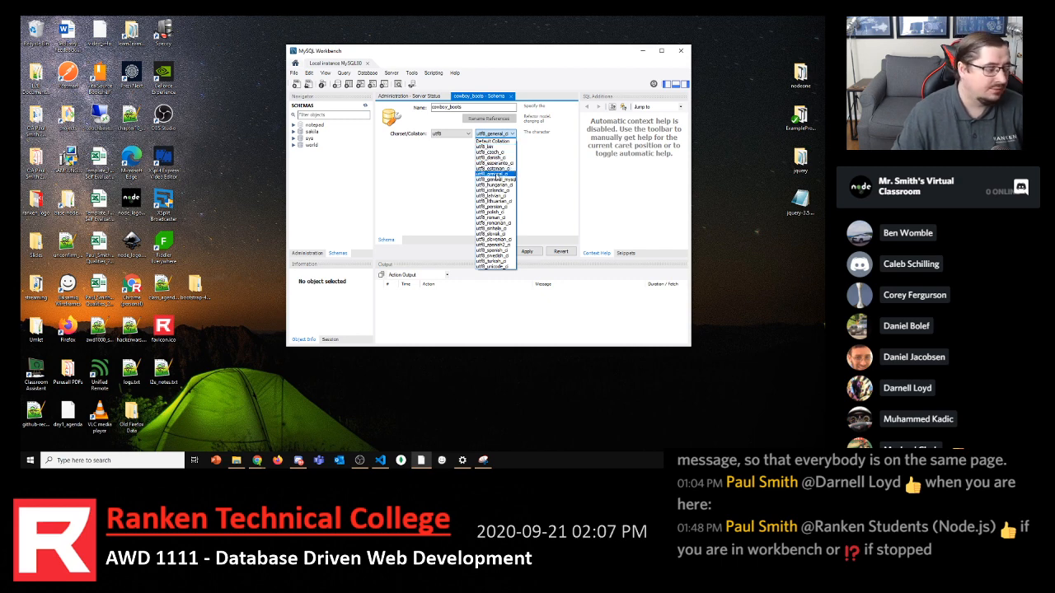
pyautogui.click(497, 174)
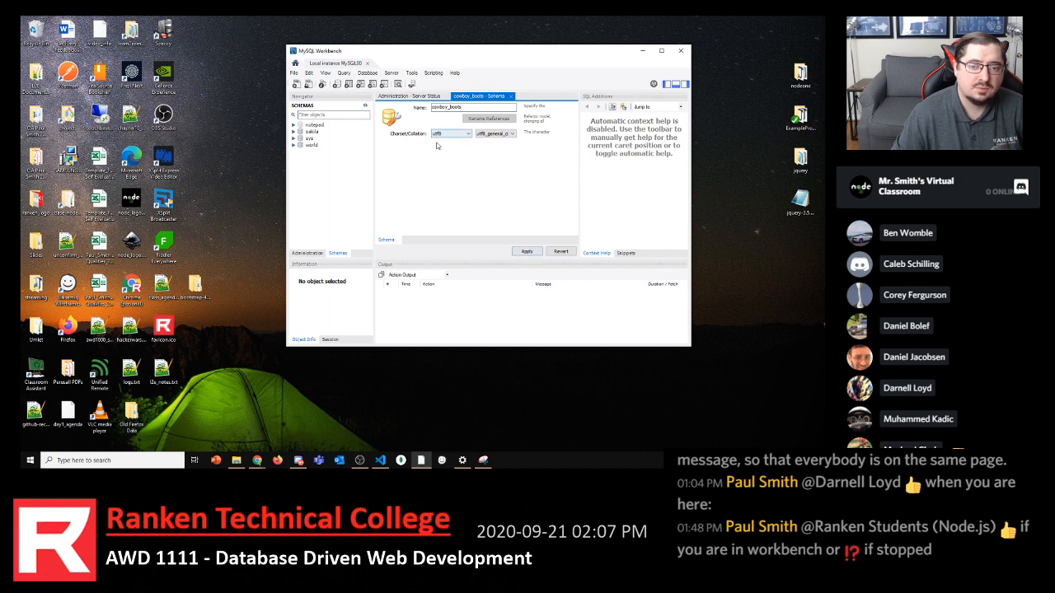
pyautogui.click(528, 252)
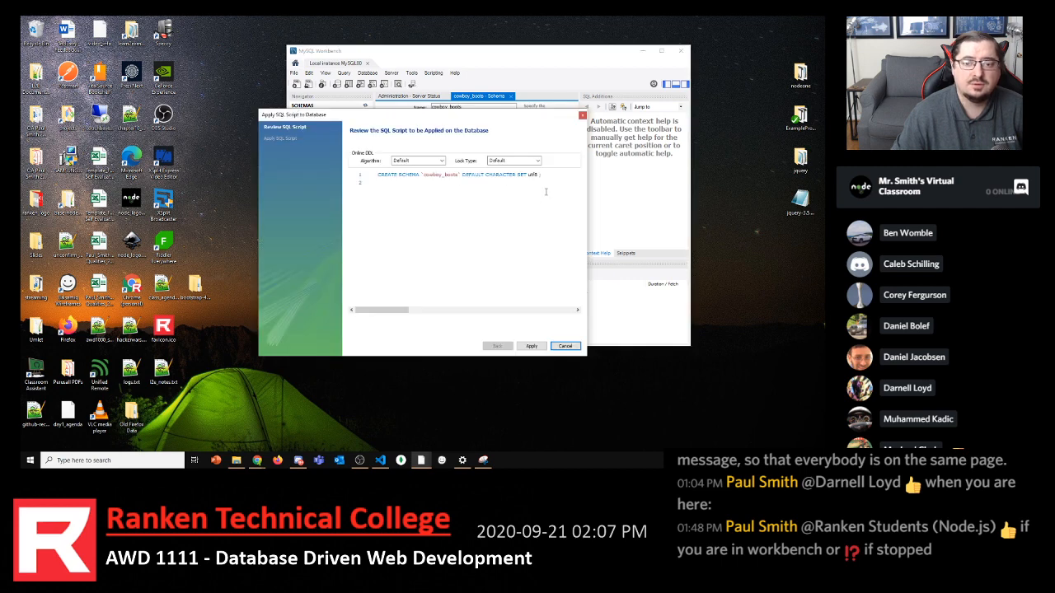
# Examine the generated SQL statement, highlighting the CREATE SCHEMA keywords, the backtick after cowboy_boots and the utf8 character set clause
pyautogui.moveTo(403, 114); pyautogui.dragTo(342, 132)
pyautogui.moveTo(501, 191); pyautogui.dragTo(302, 192)
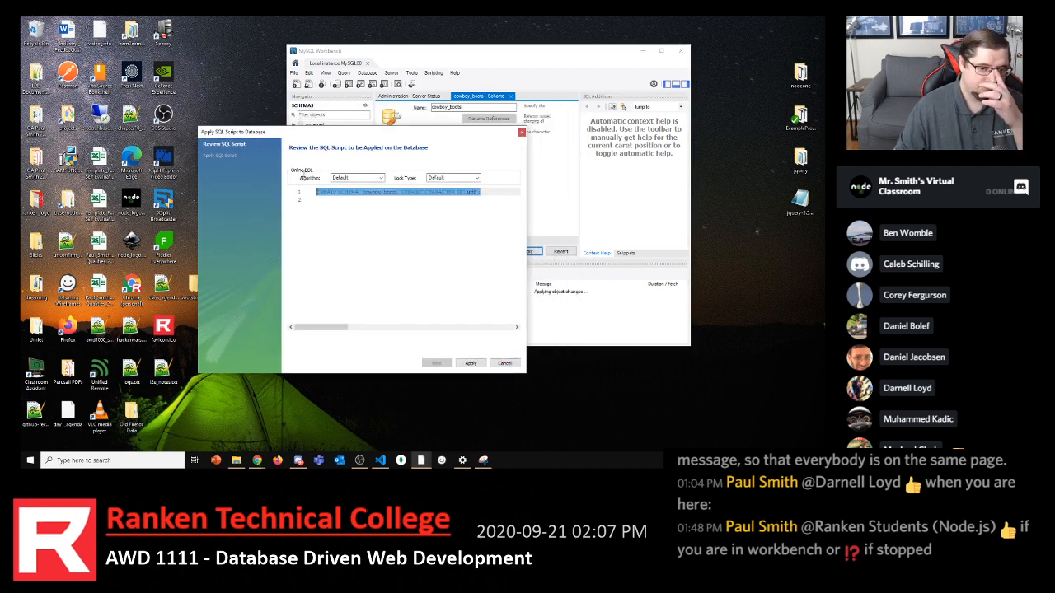
pyautogui.click(376, 205)
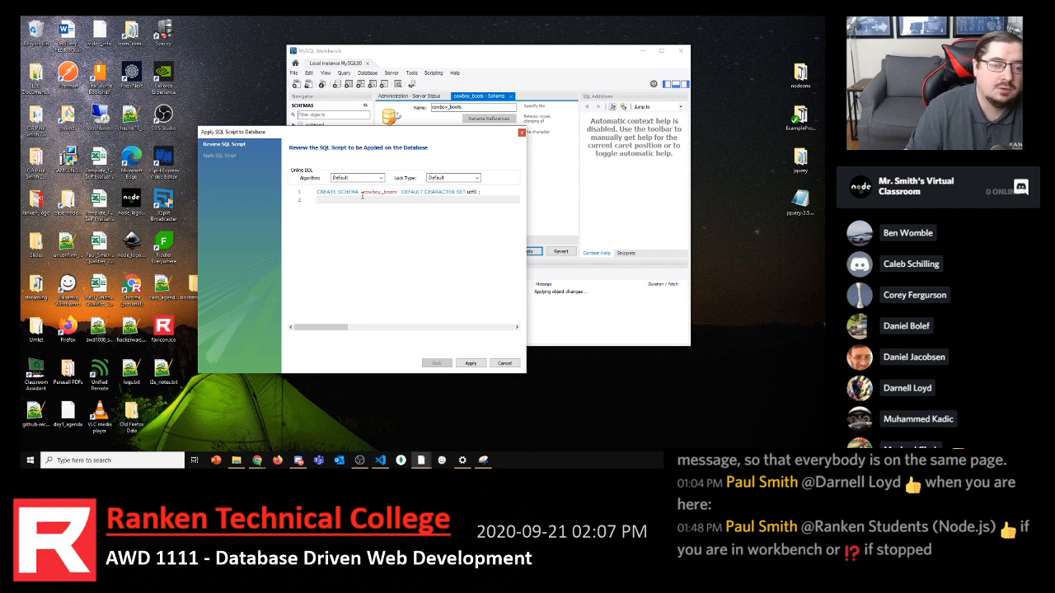
pyautogui.click(362, 194)
pyautogui.click(398, 192)
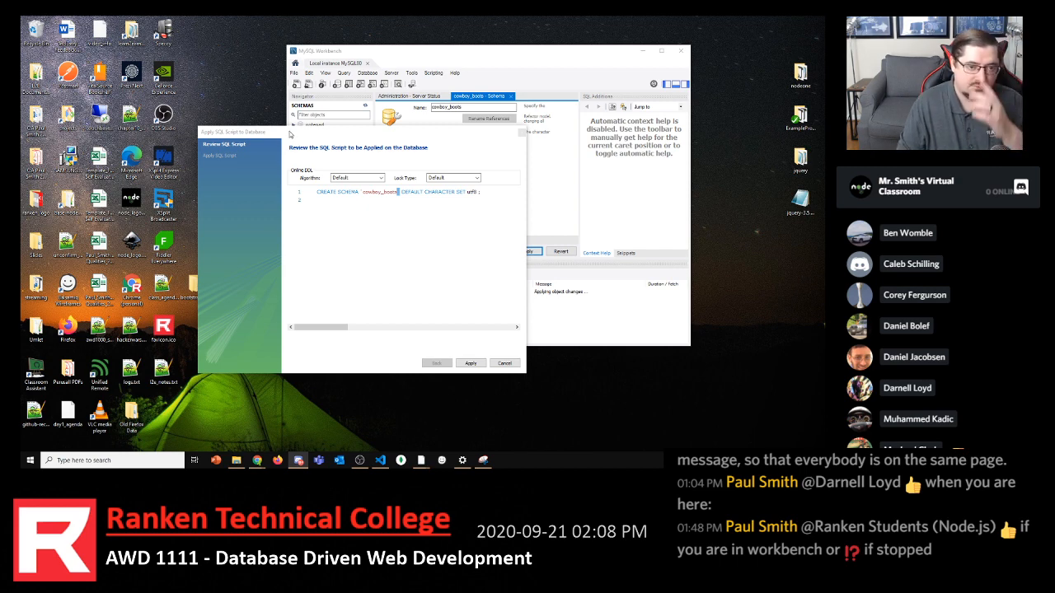
pyautogui.moveTo(292, 132); pyautogui.dragTo(414, 89)
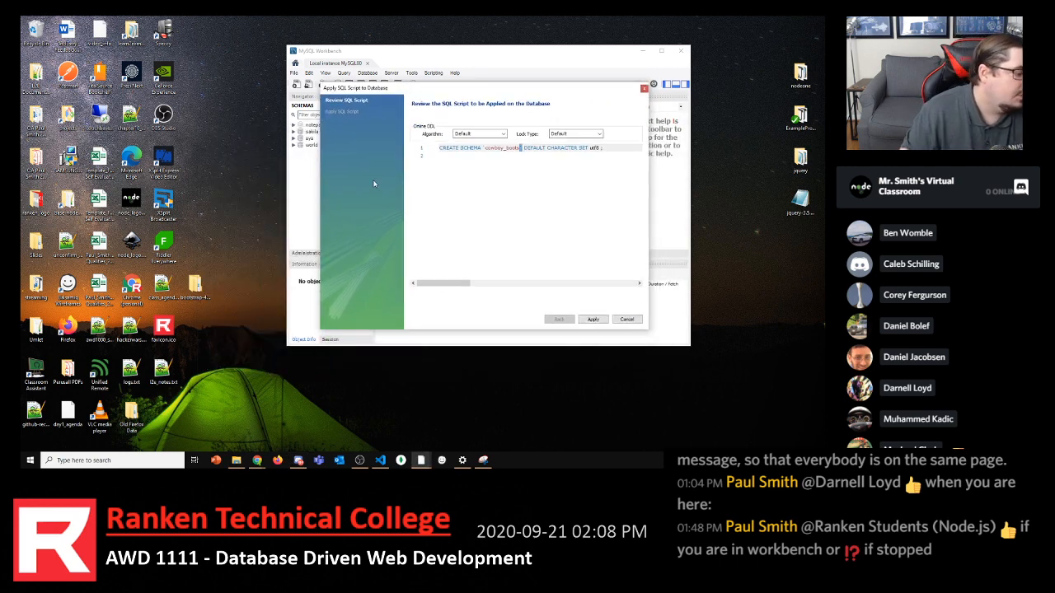
pyautogui.hotkey('alt', 'Tab')
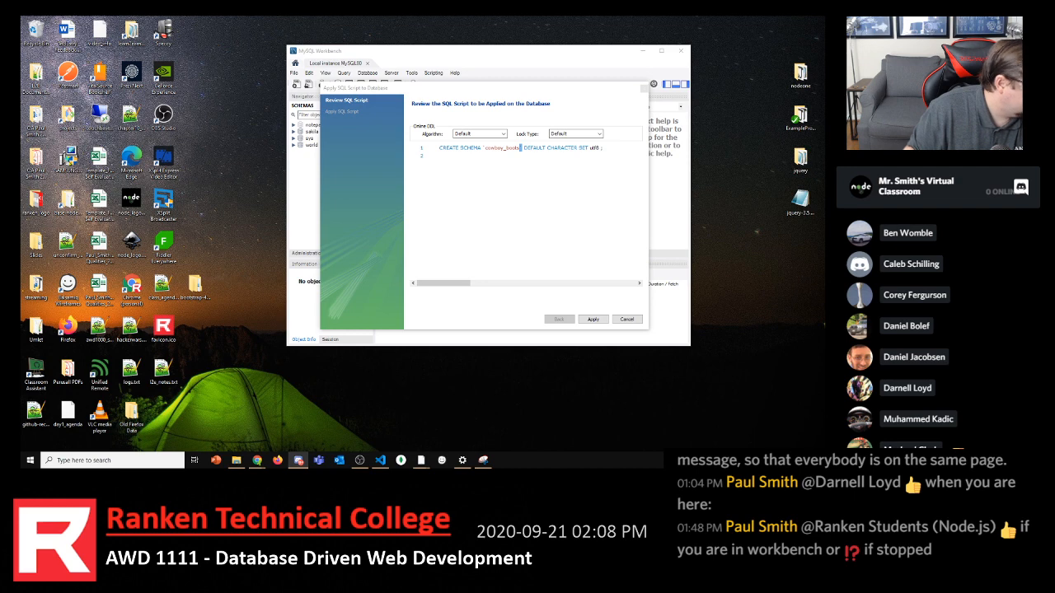
pyautogui.click(471, 144)
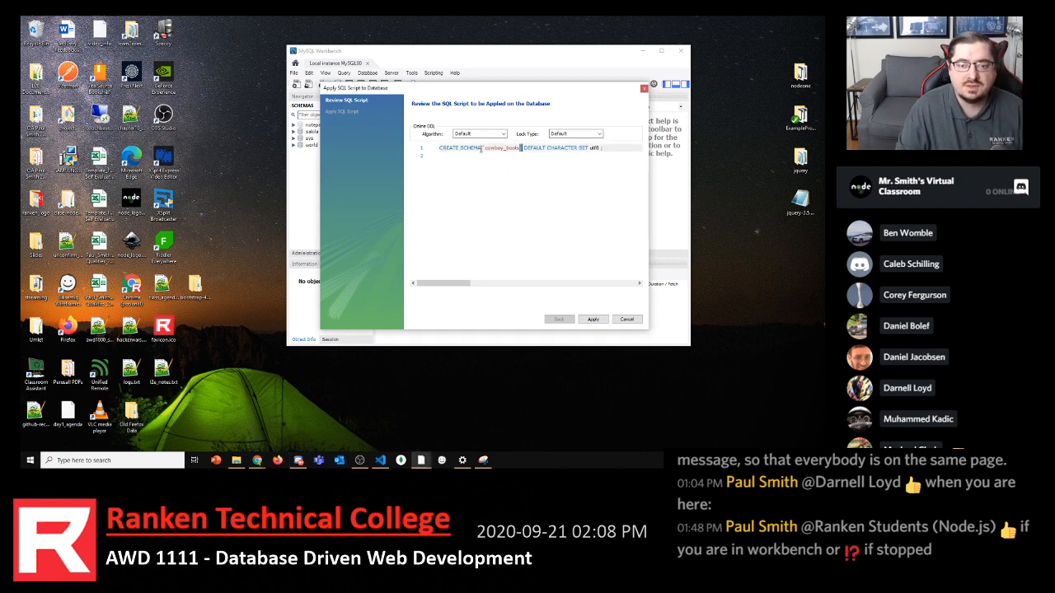
pyautogui.moveTo(481, 149); pyautogui.dragTo(439, 148)
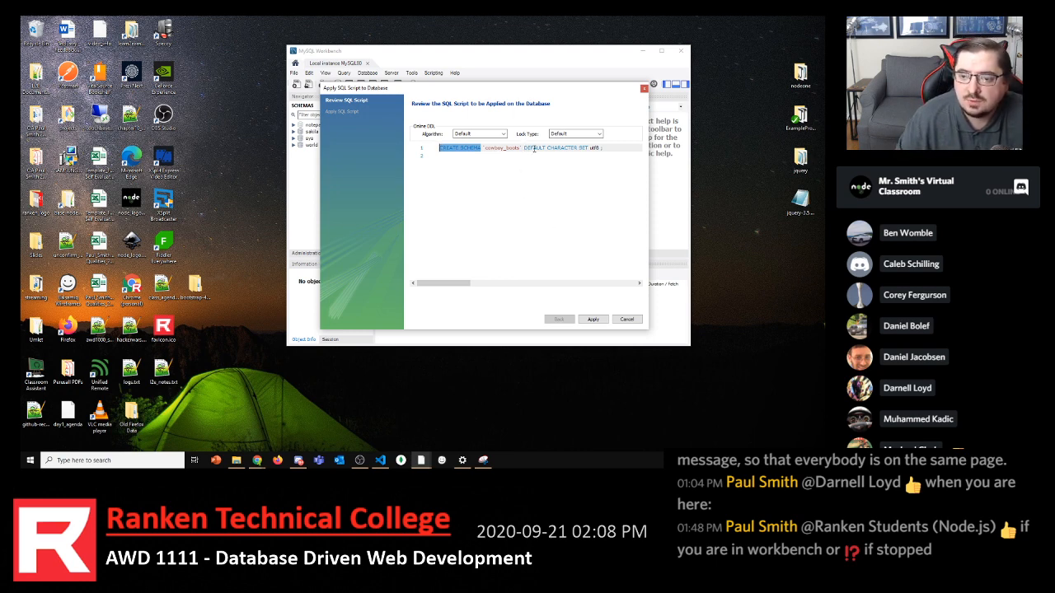
pyautogui.moveTo(528, 85); pyautogui.dragTo(405, 189)
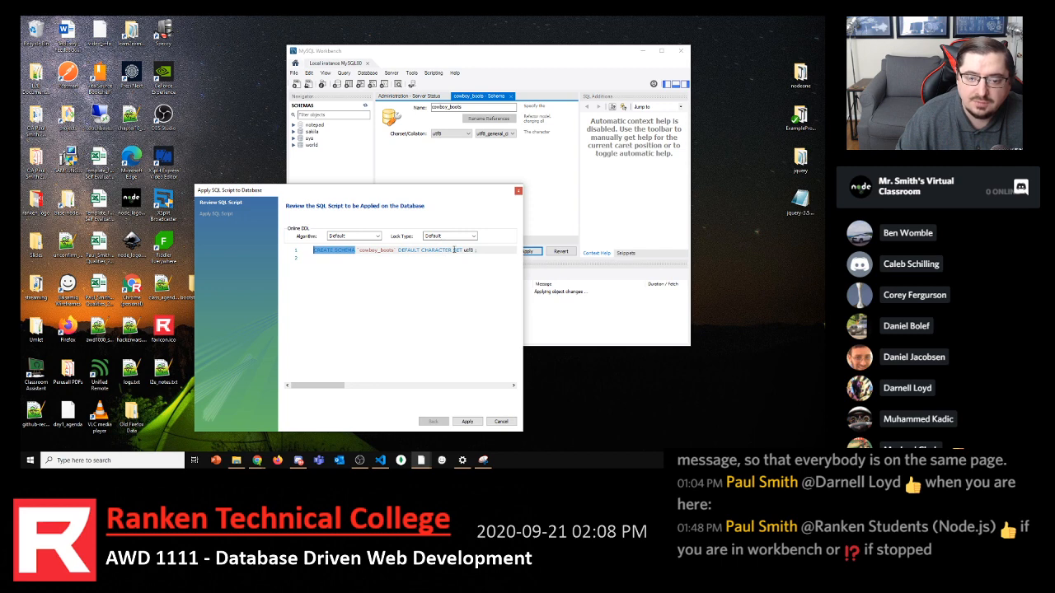
pyautogui.moveTo(453, 250); pyautogui.dragTo(459, 299)
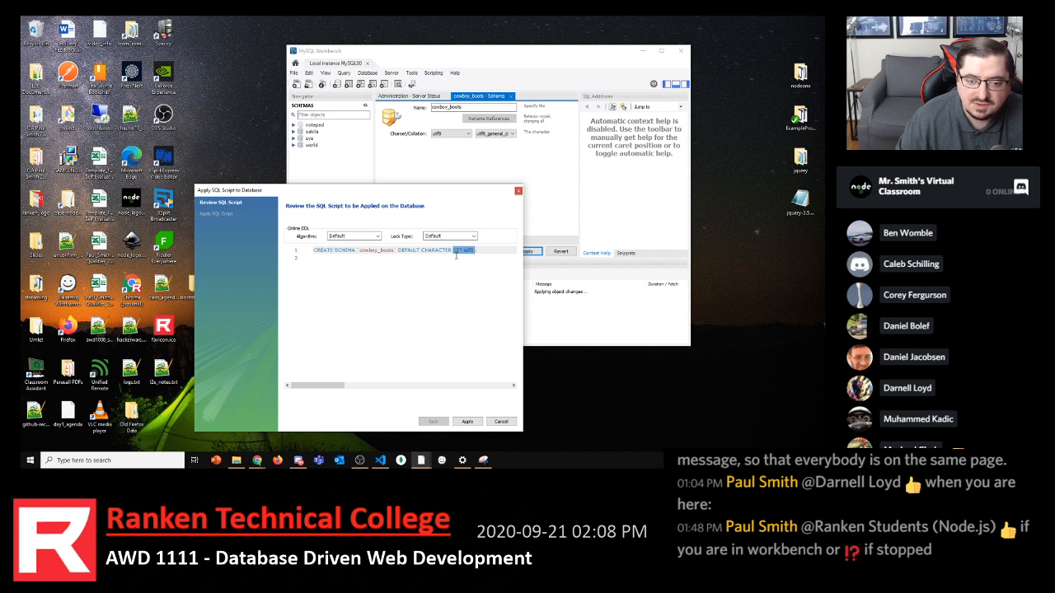
pyautogui.click(371, 261)
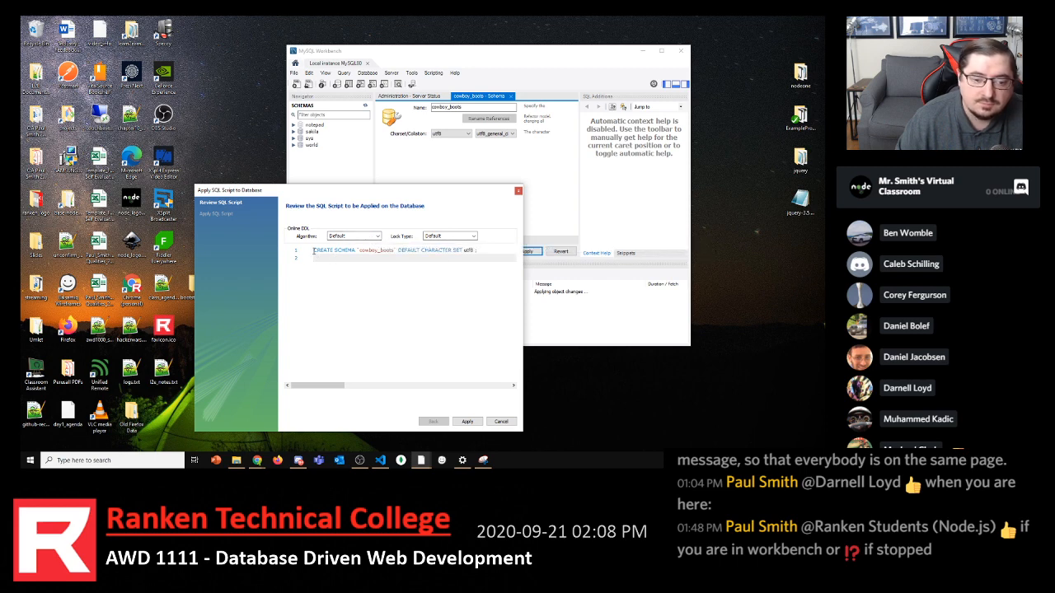
# Apply the reviewed CREATE SCHEMA script to the database and finish the wizard
pyautogui.moveTo(314, 250); pyautogui.dragTo(493, 254)
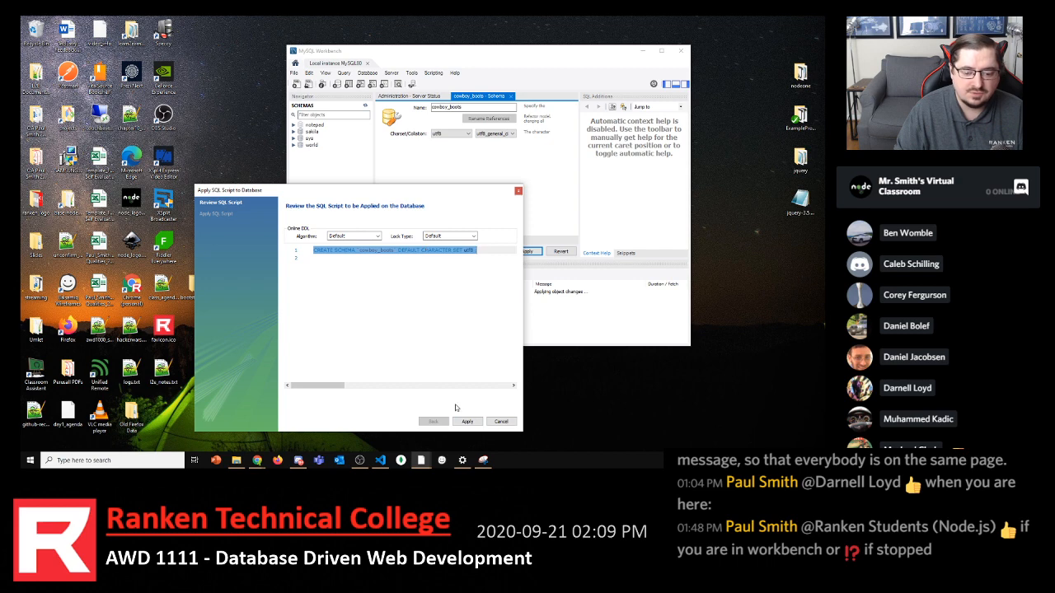
pyautogui.click(466, 422)
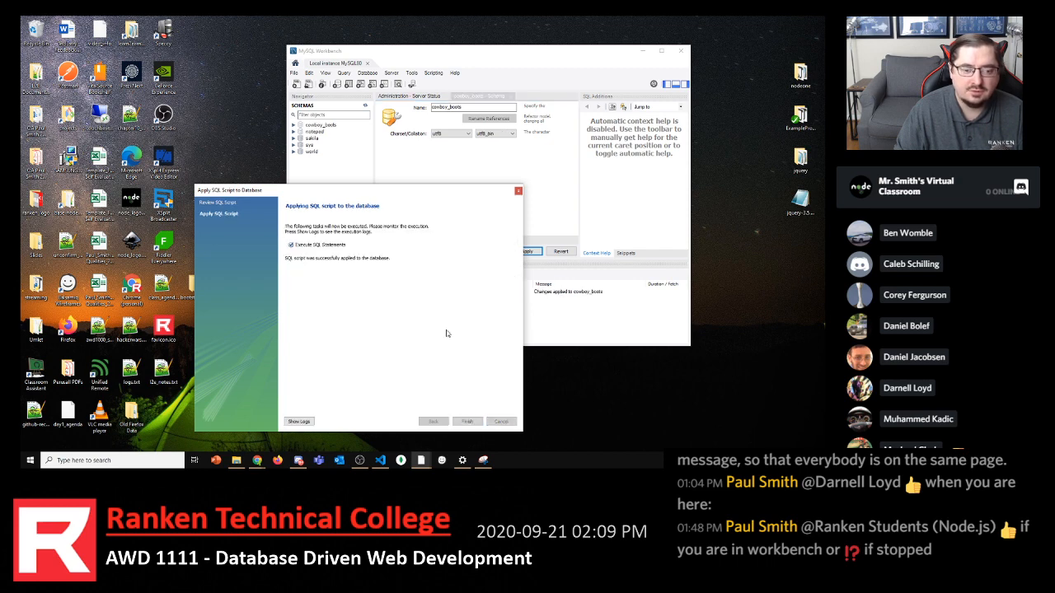
pyautogui.click(466, 421)
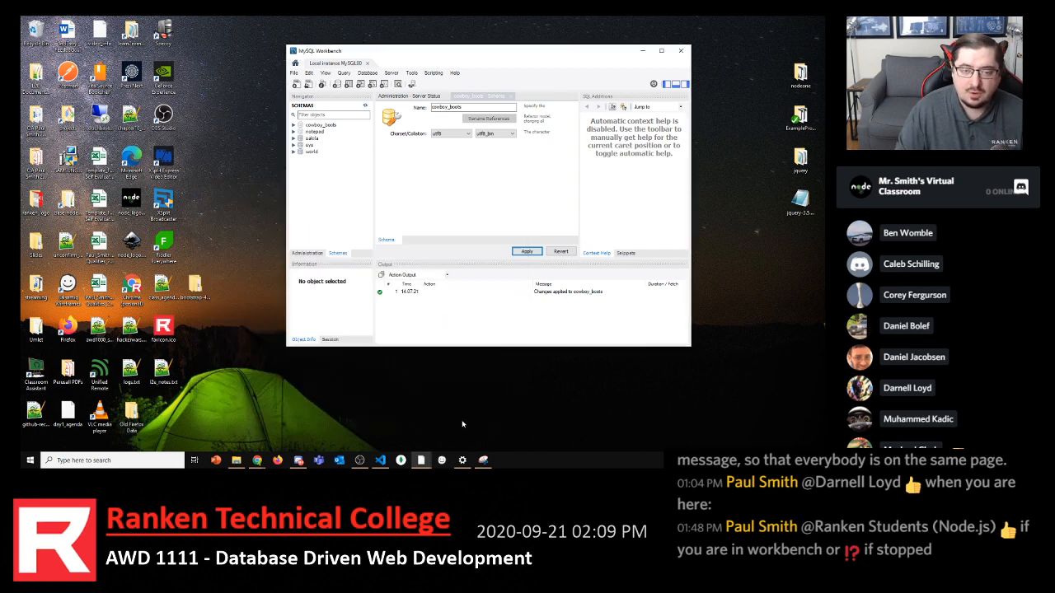
# Start a new table under the Tables of the cowboy_boots schema and maximize the Workbench window
pyautogui.click(297, 126)
pyautogui.click(294, 126)
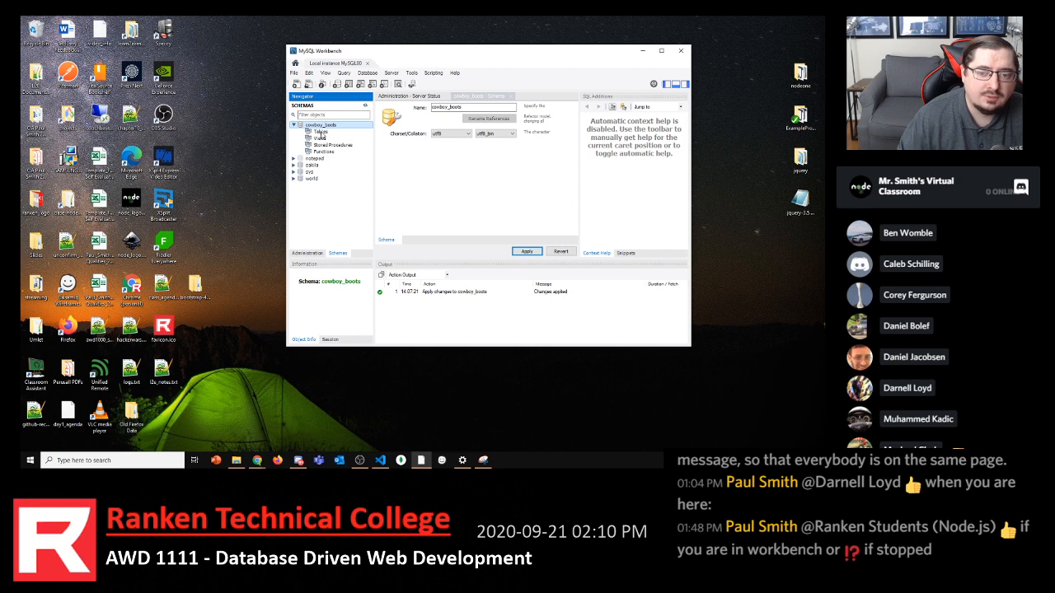
pyautogui.rightClick(320, 134)
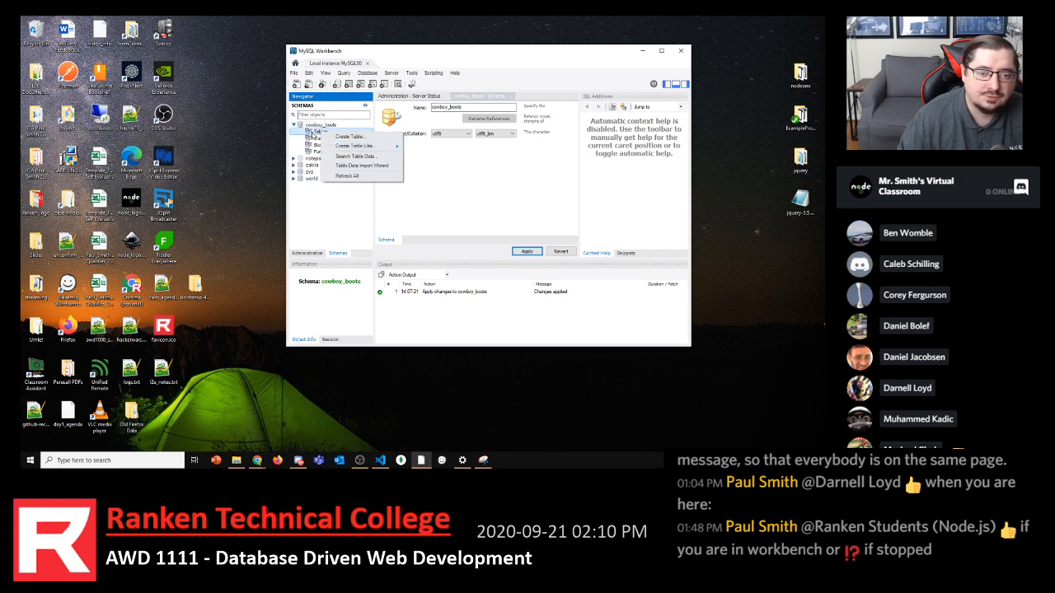
pyautogui.click(342, 136)
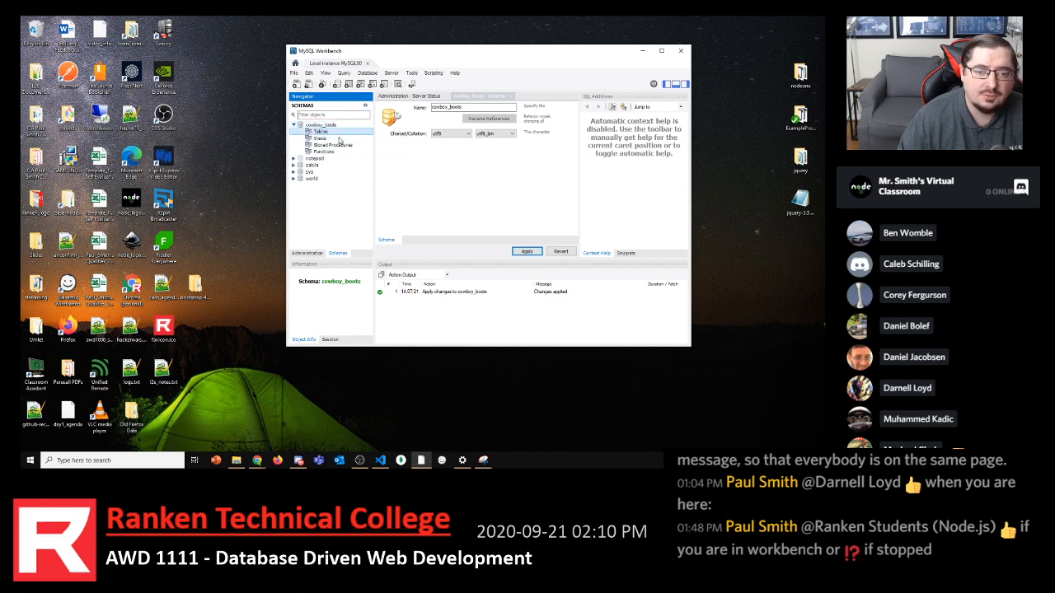
pyautogui.click(661, 50)
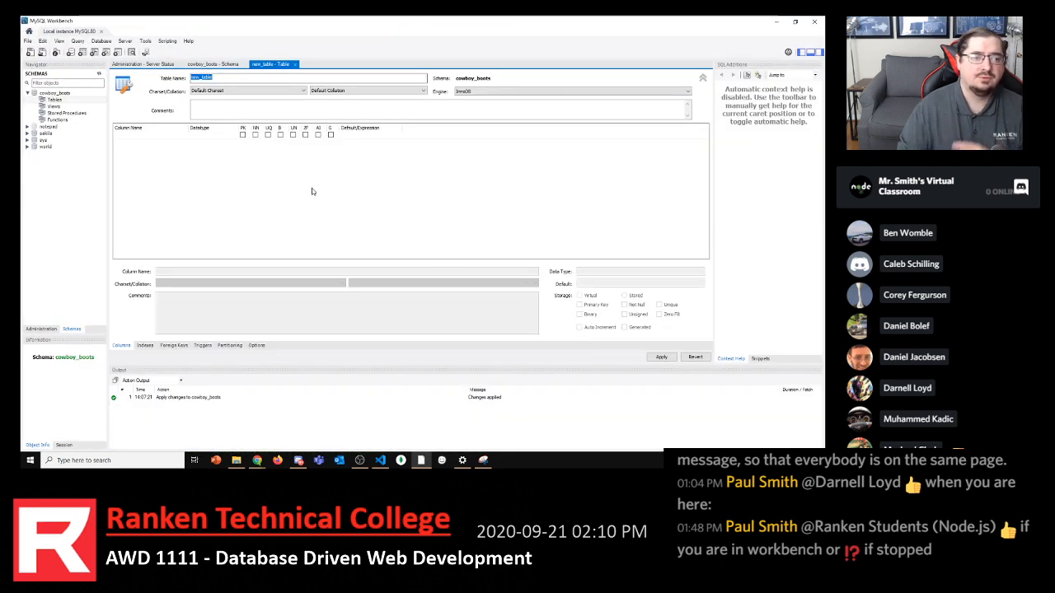
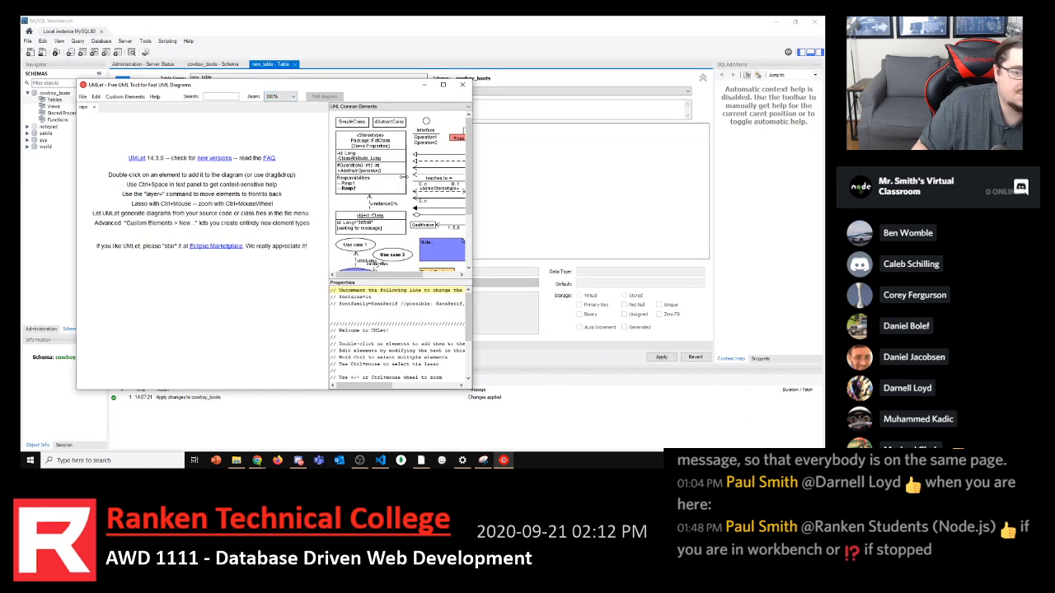
# In UMLet, add a simple class titled Thing? with a -- separator line under the title and make its box taller
pyautogui.moveTo(471, 160); pyautogui.dragTo(523, 162)
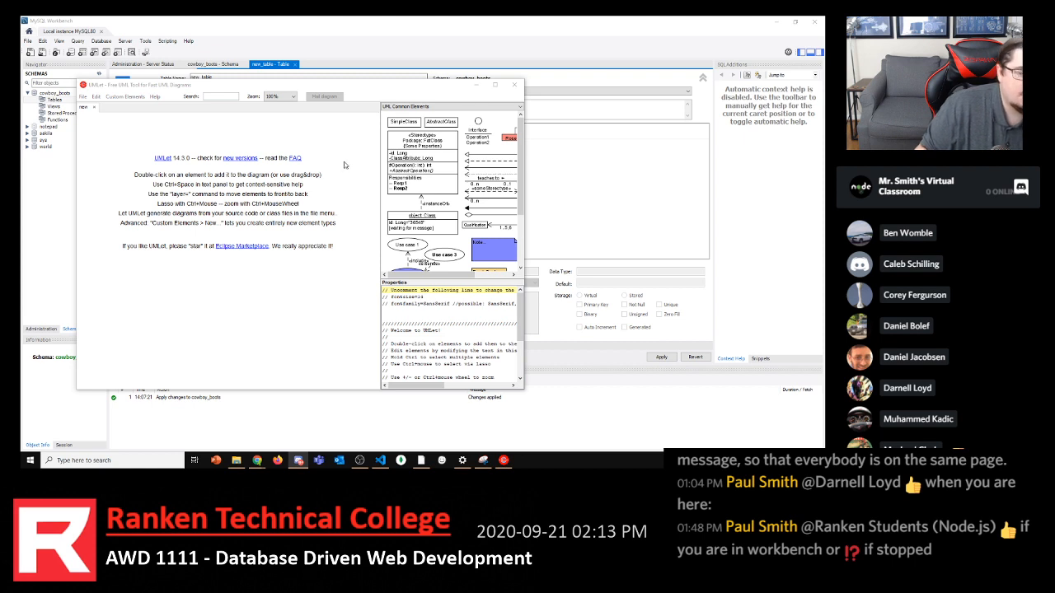
pyautogui.doubleClick(410, 124)
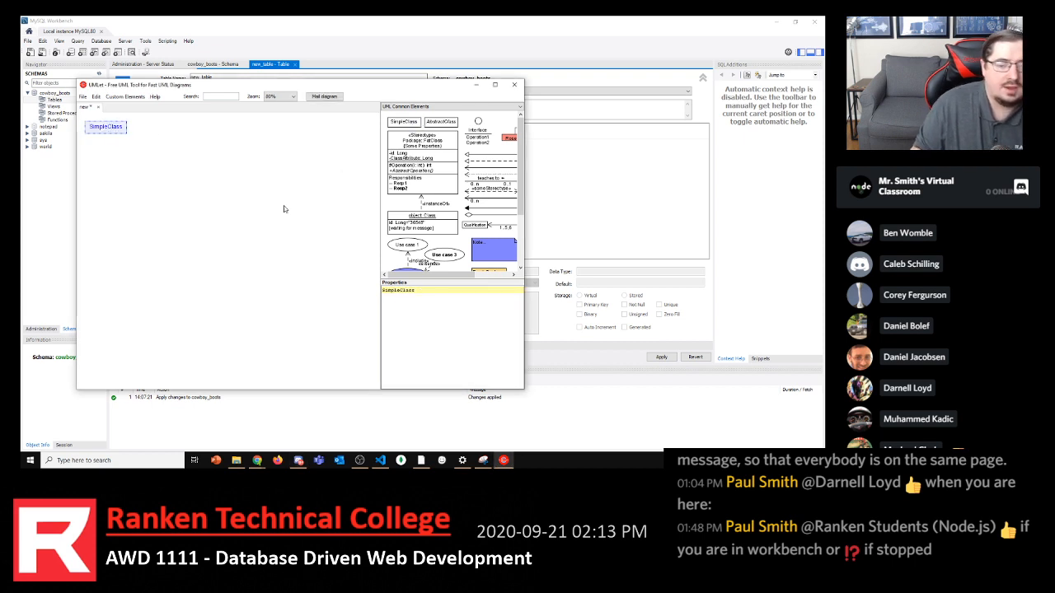
pyautogui.hotkey('ctrl', 'a')
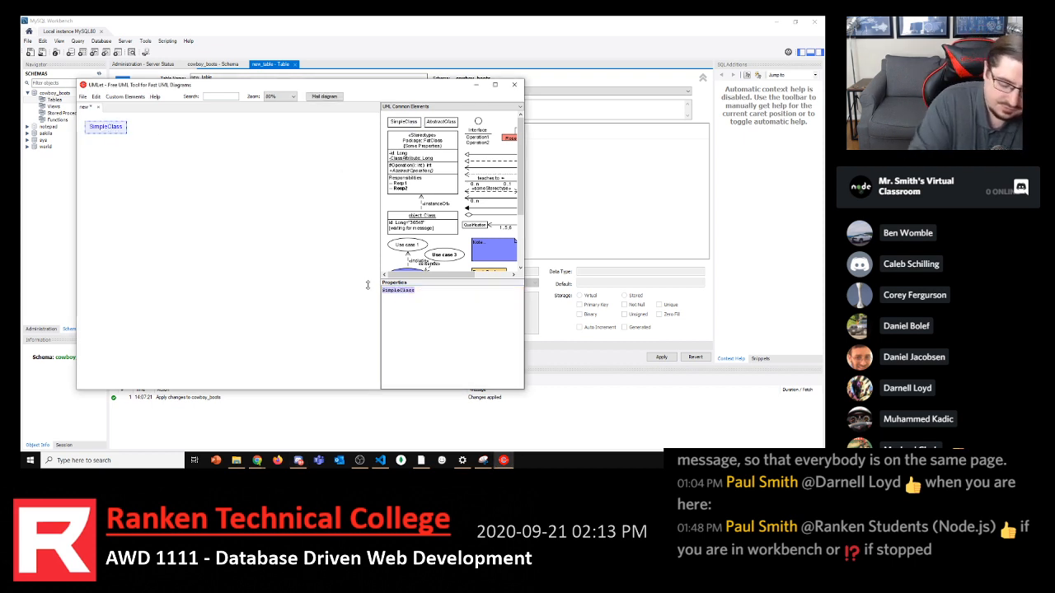
pyautogui.write('Thing?')
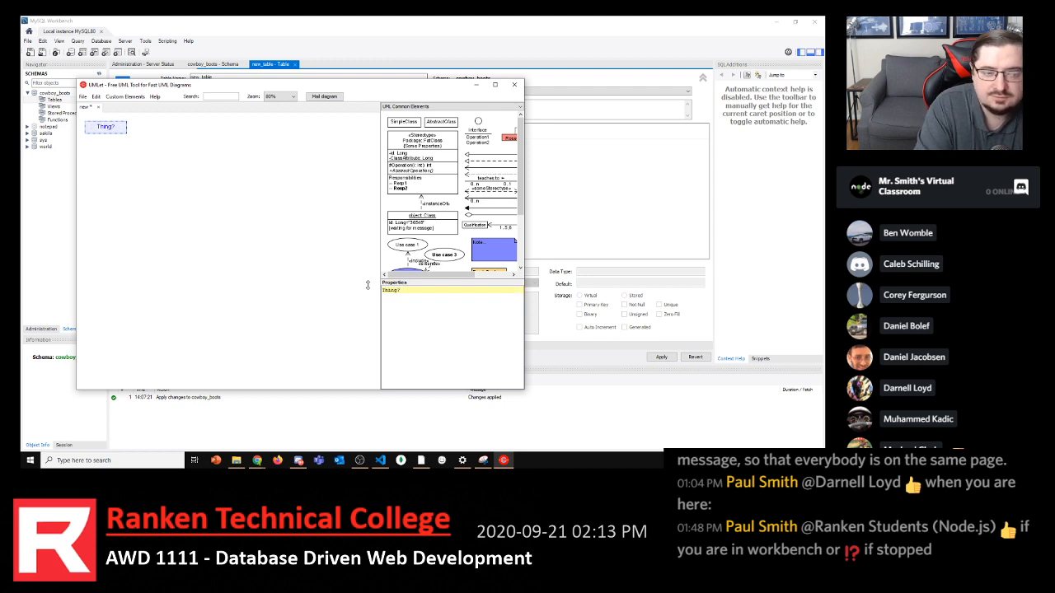
pyautogui.press('Return')
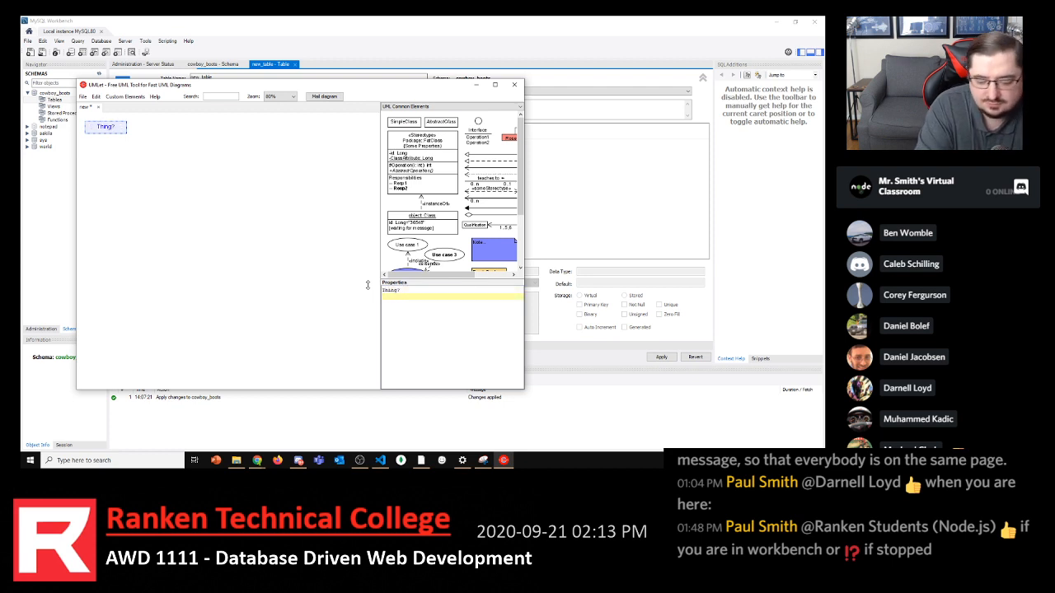
pyautogui.write('--')
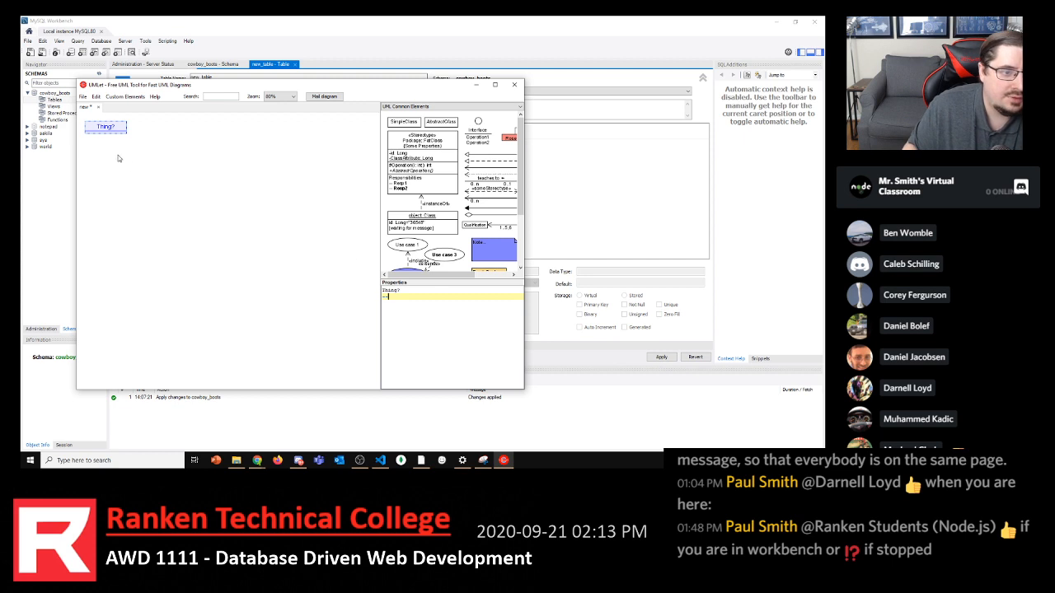
pyautogui.moveTo(108, 133); pyautogui.dragTo(111, 190)
# Add the attributes name and price below the separator of the Thing? class, each on its own line
pyautogui.click(391, 298)
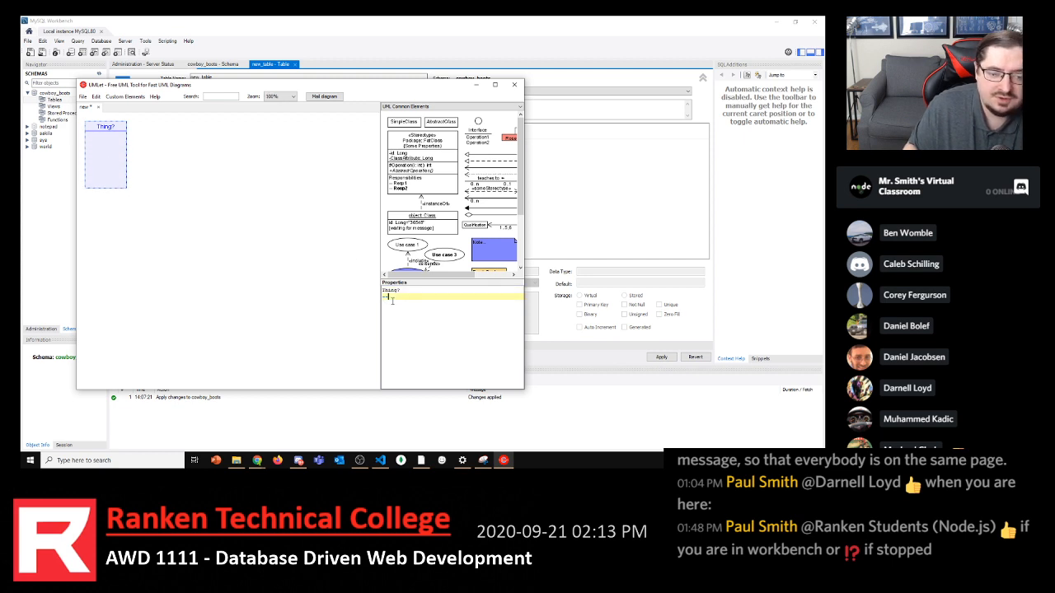
pyautogui.press('Return')
pyautogui.write('uam')
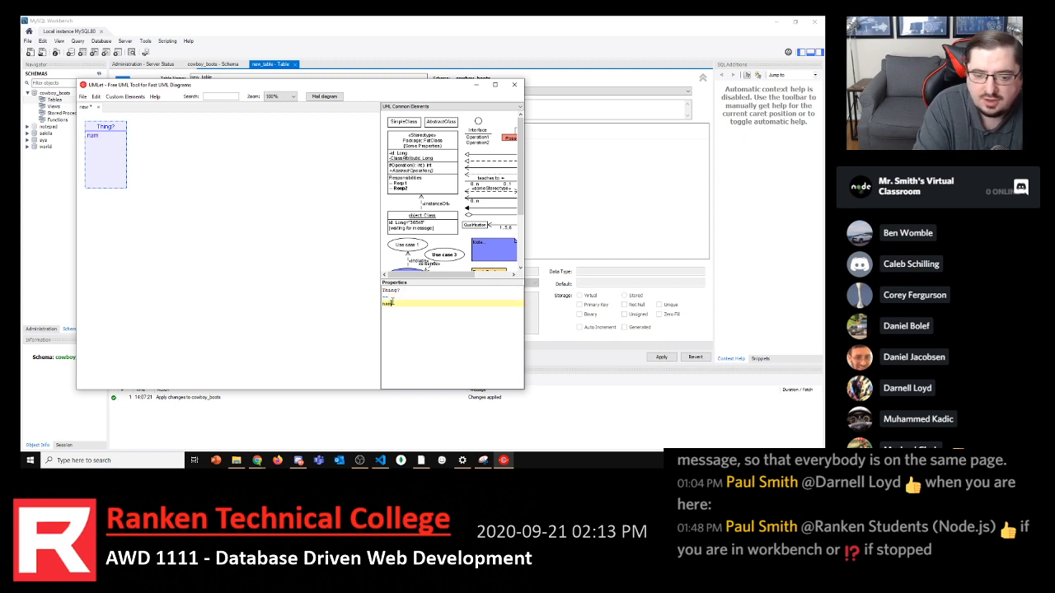
pyautogui.write('e')
pyautogui.press('Return')
pyautogui.write('pric')
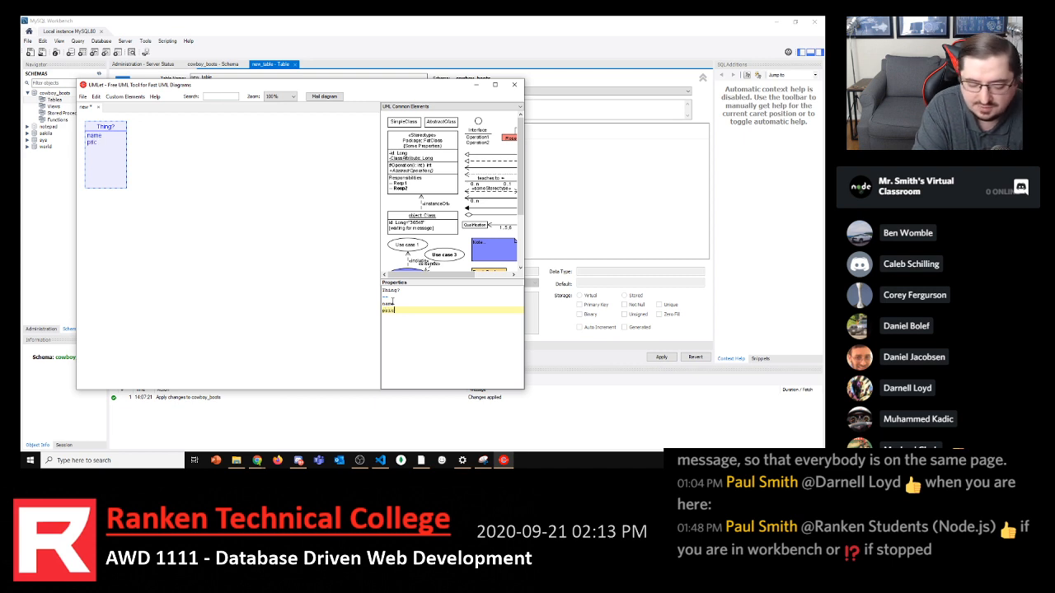
# Add a quantity_in_stock attribute on a new line below price in the Thing? class
pyautogui.press('Return')
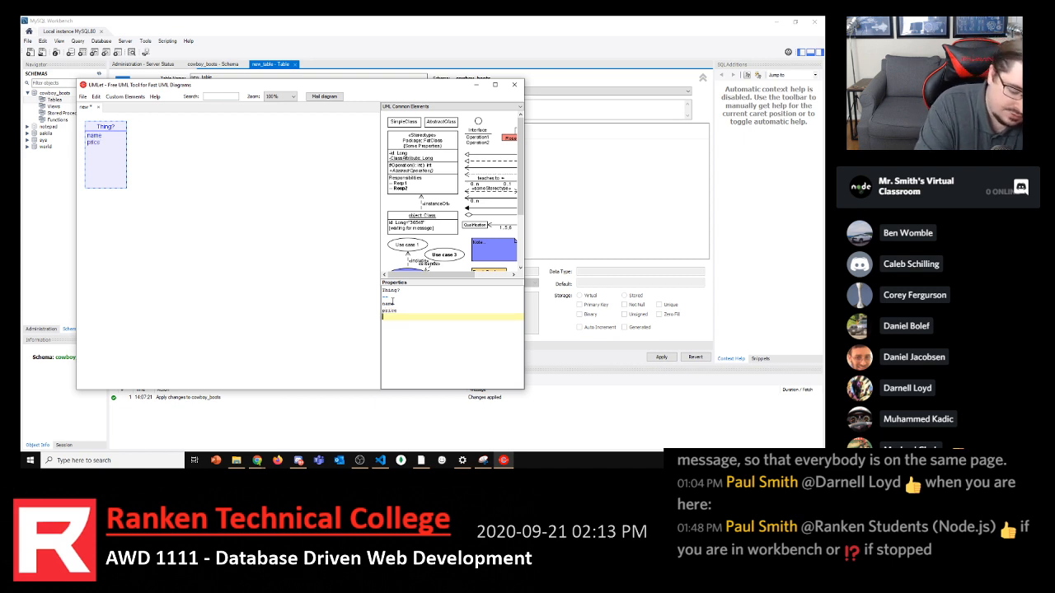
pyautogui.write('qua')
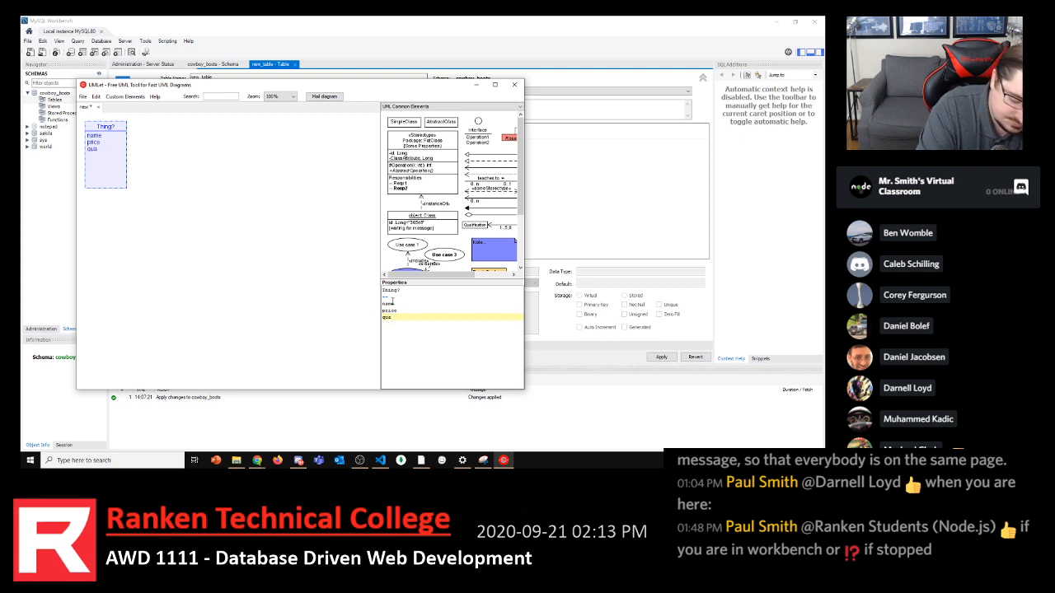
pyautogui.write('ntity')
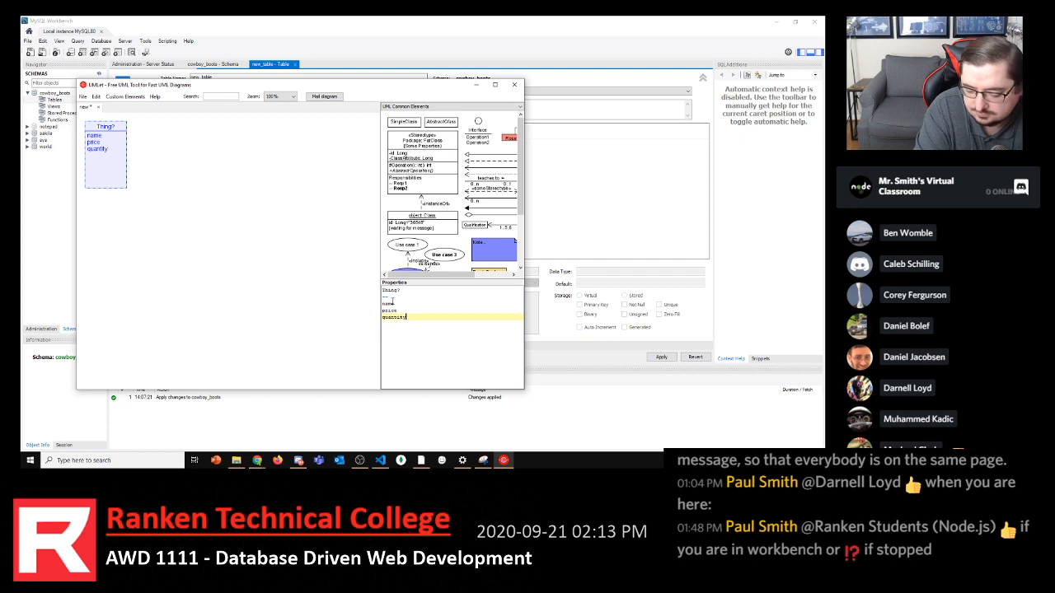
pyautogui.write('_')
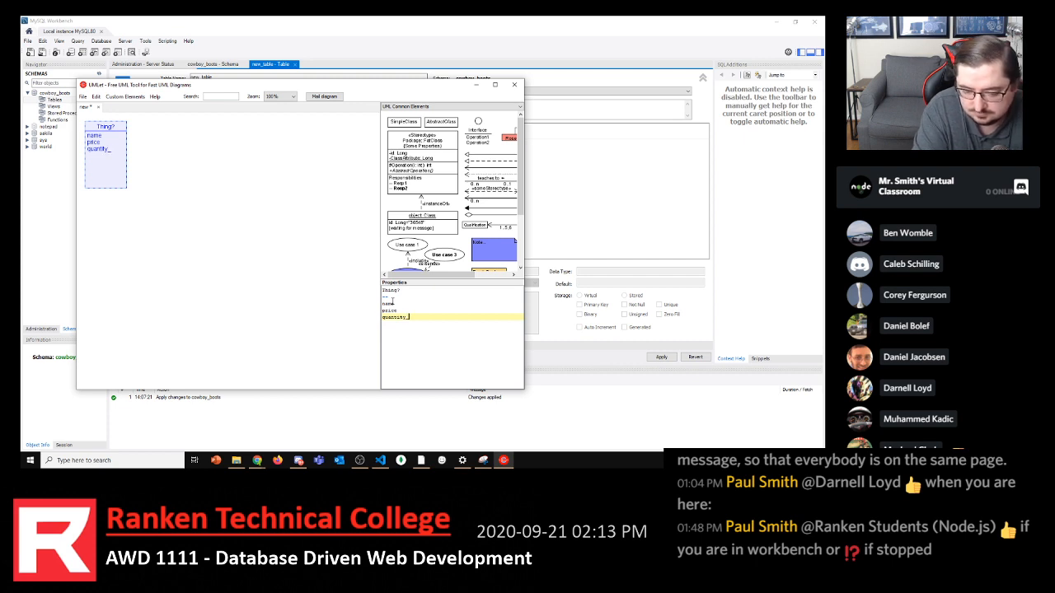
pyautogui.write('in')
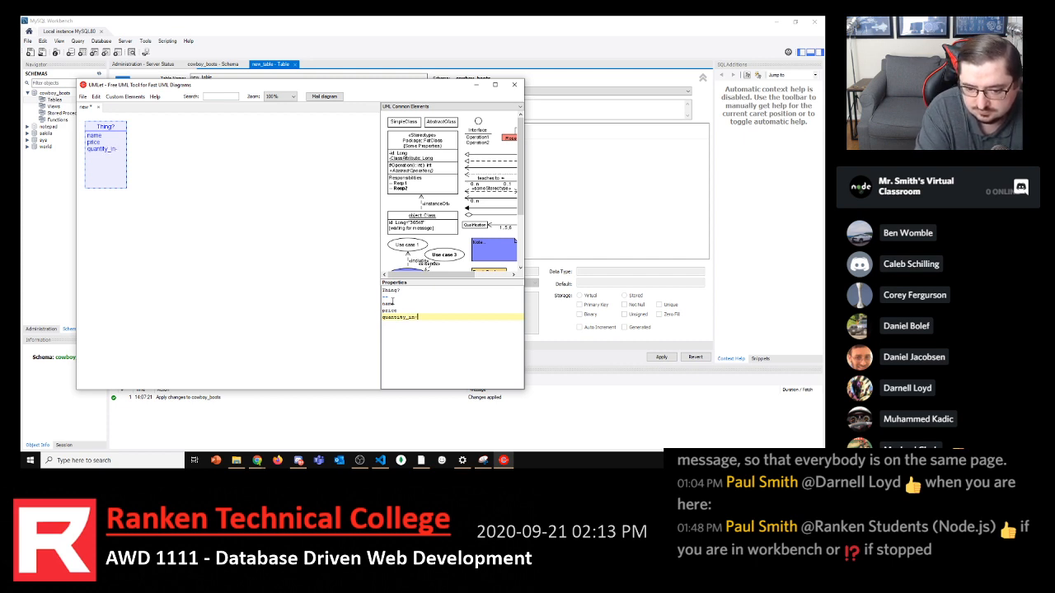
pyautogui.write('_st')
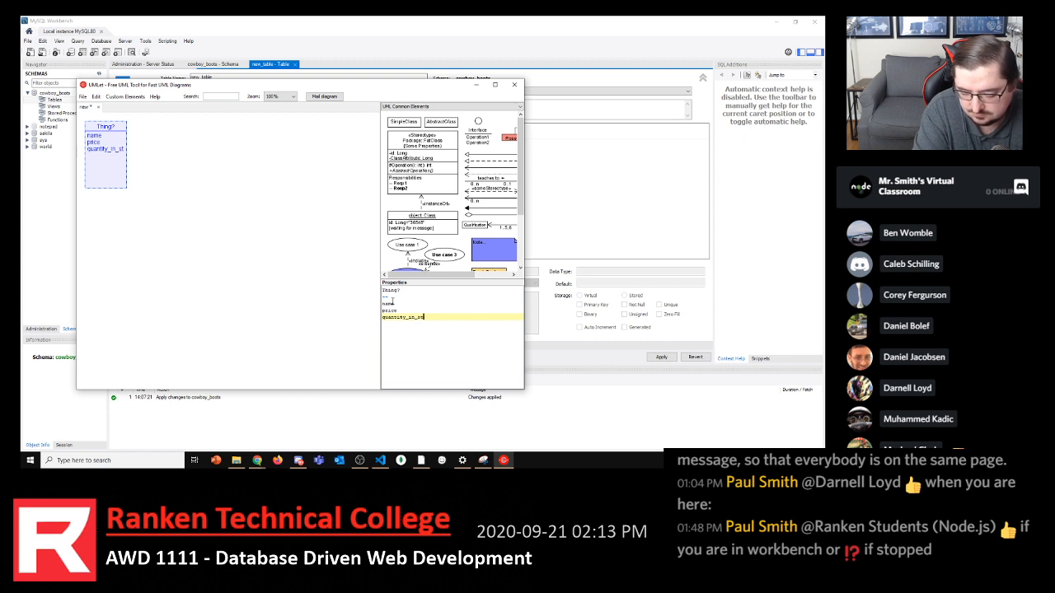
pyautogui.write('ock')
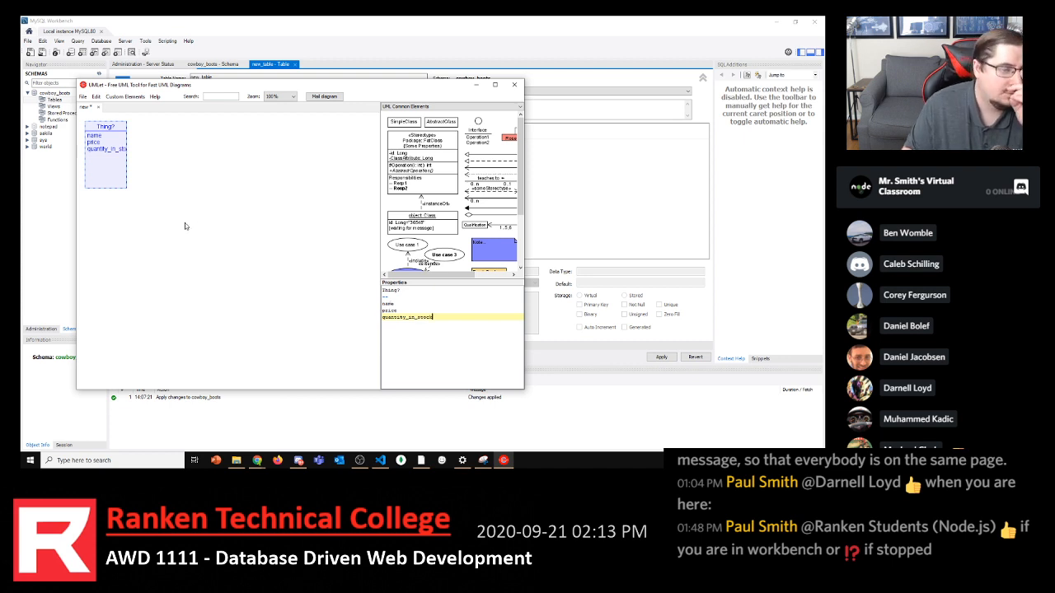
# Resize the Thing? class box in width and height so it closely fits its attribute text
pyautogui.click(128, 145)
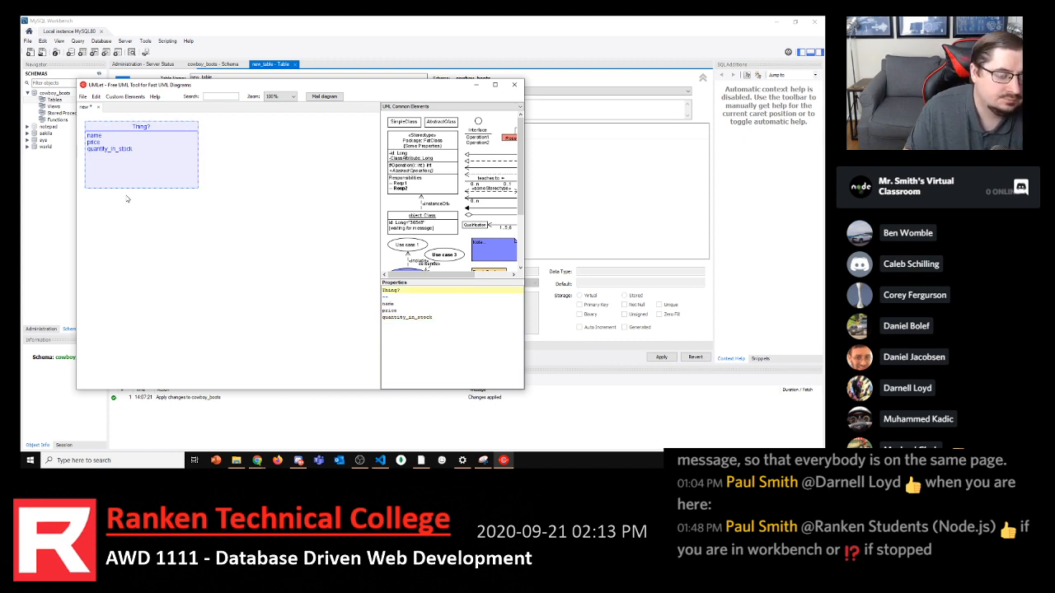
pyautogui.moveTo(127, 188); pyautogui.dragTo(119, 162)
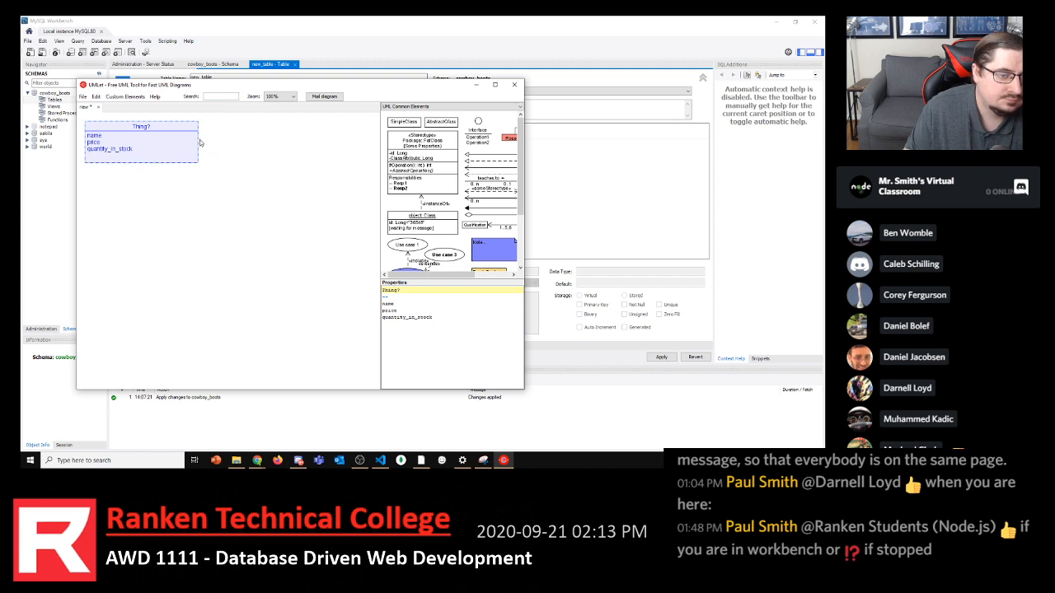
pyautogui.moveTo(196, 142); pyautogui.dragTo(143, 138)
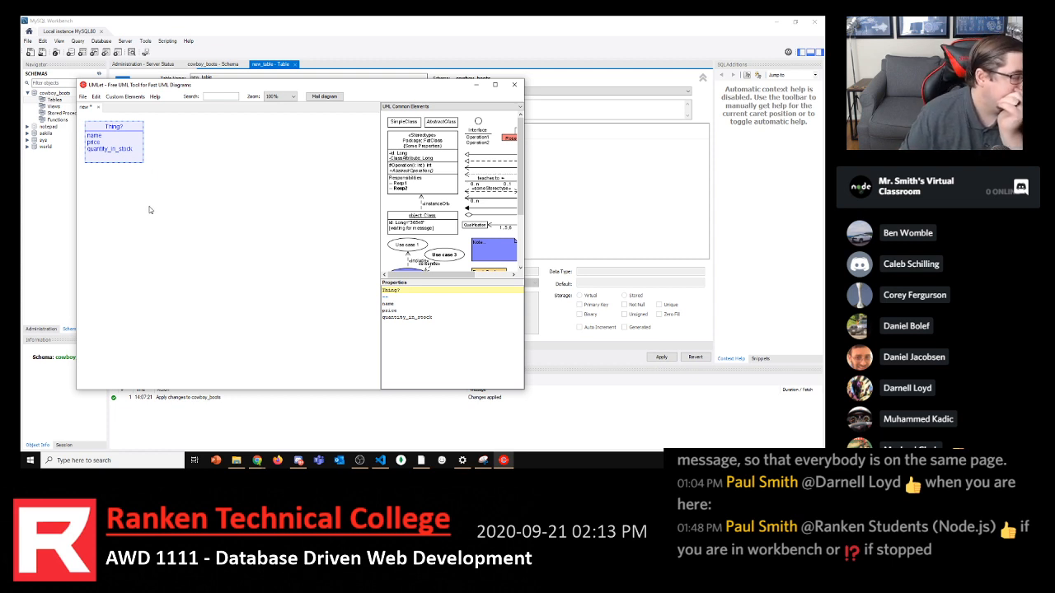
# Insert an img attribute between name and price in the Thing? class
pyautogui.click(439, 310)
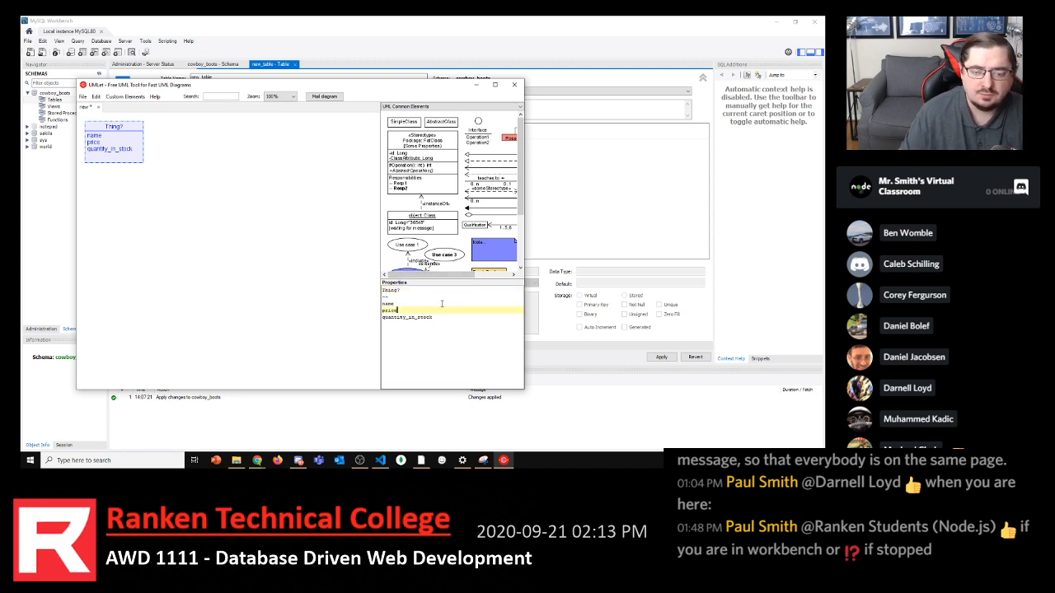
pyautogui.click(457, 303)
pyautogui.press('Return')
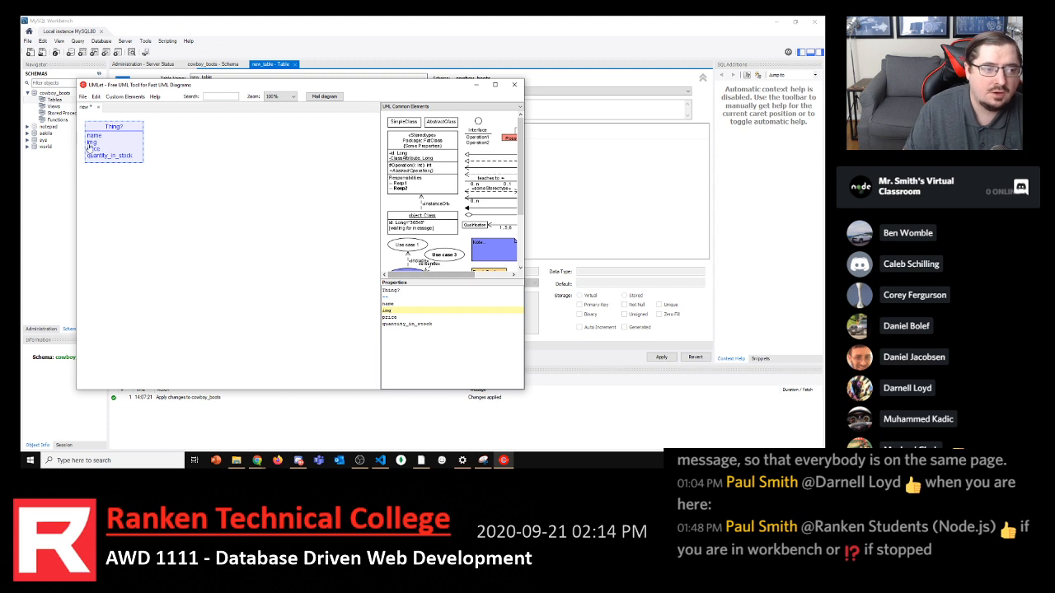
# Duplicate the Thing? class, place the copy below the original and retitle the copy Boot
pyautogui.moveTo(103, 149); pyautogui.dragTo(153, 226)
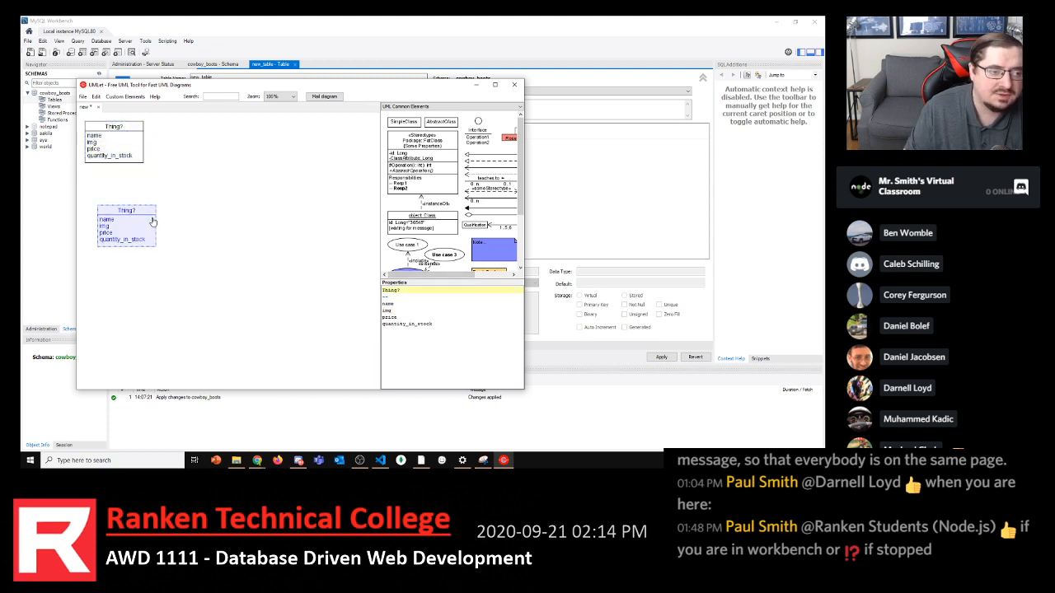
pyautogui.moveTo(402, 290); pyautogui.dragTo(337, 290)
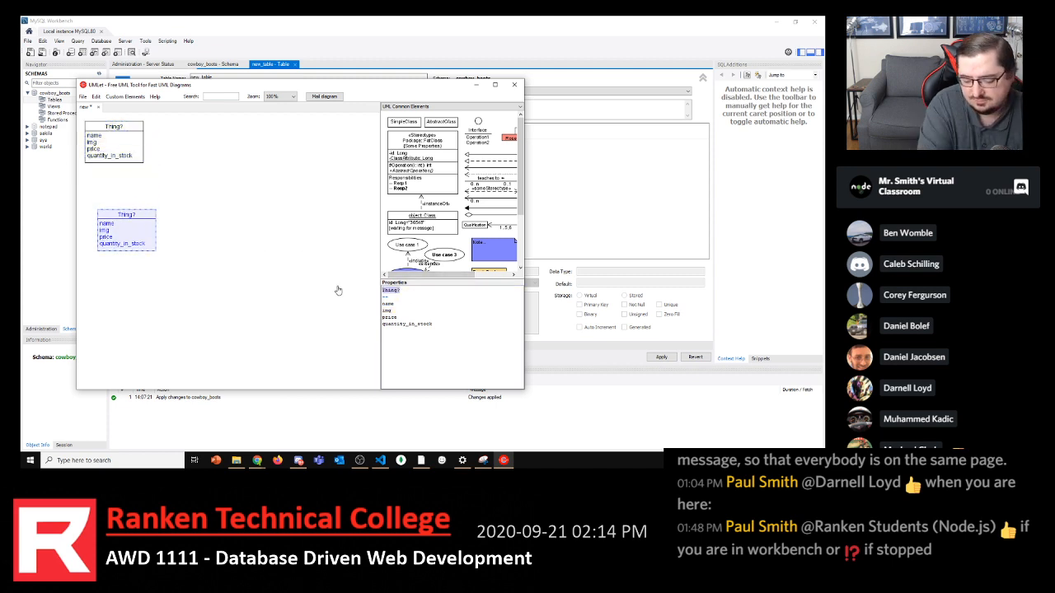
pyautogui.write('Boot')
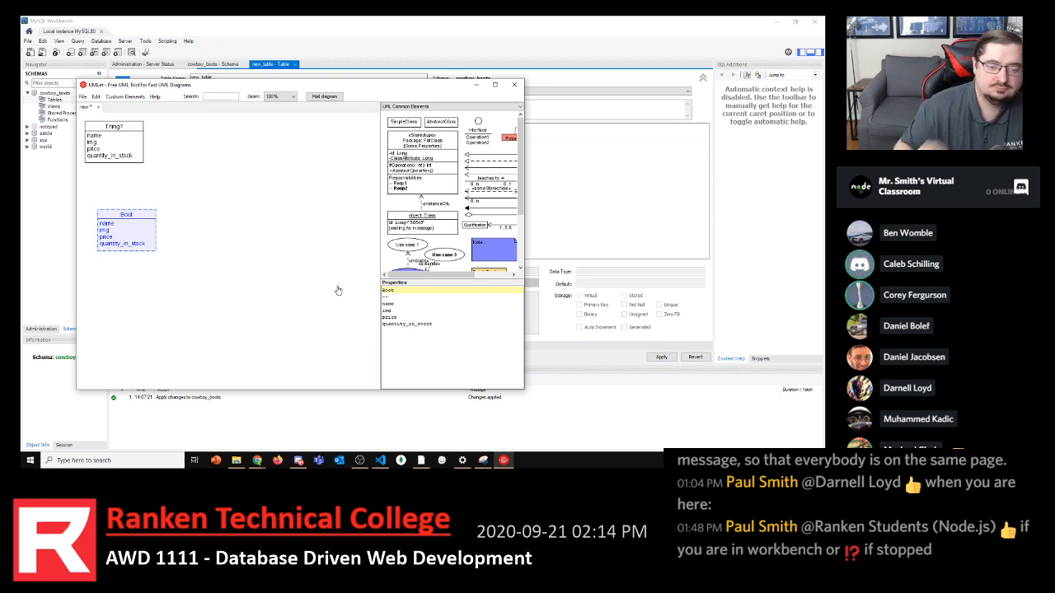
# Add style, texture and size to the Boot class after a blank line below quantity_in_stock, and extend the box to fit them
pyautogui.click(488, 324)
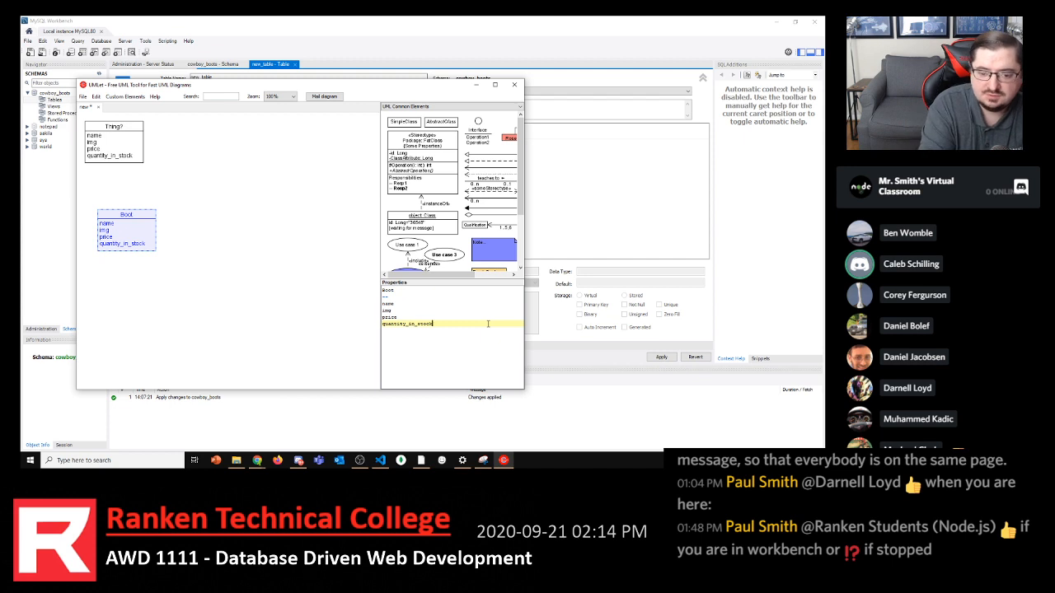
pyautogui.press('Return')
pyautogui.press('Return')
pyautogui.write('style')
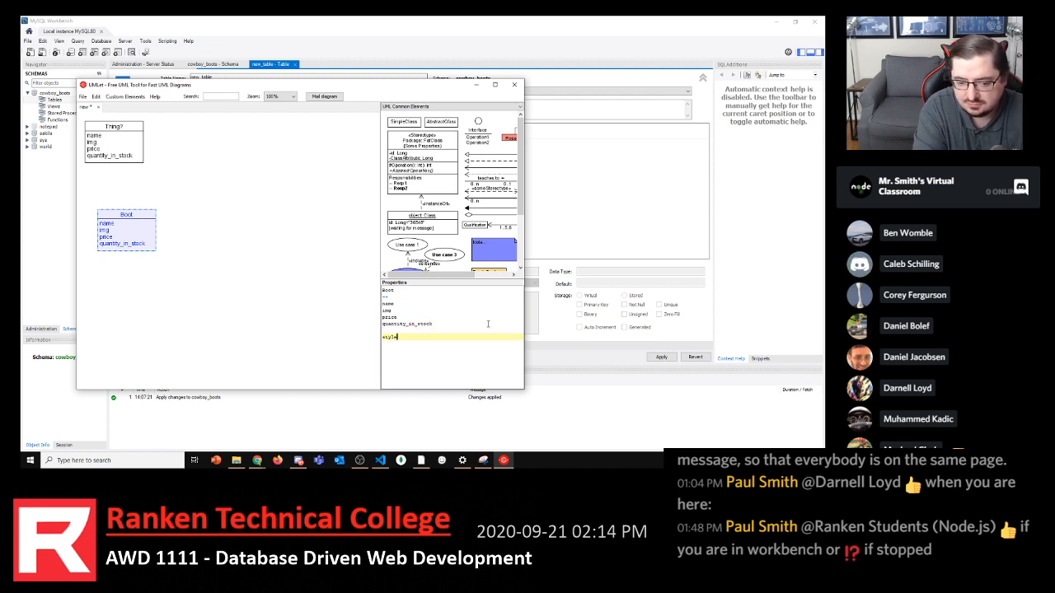
pyautogui.press('Return')
pyautogui.write('toc')
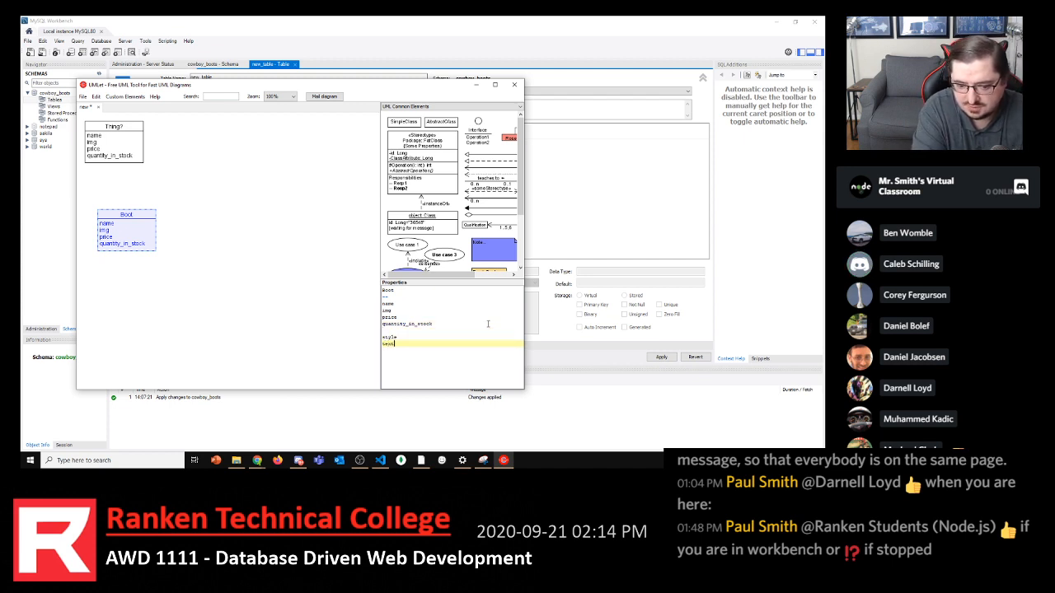
pyautogui.write('xture')
pyautogui.press('Return')
pyautogui.write('s')
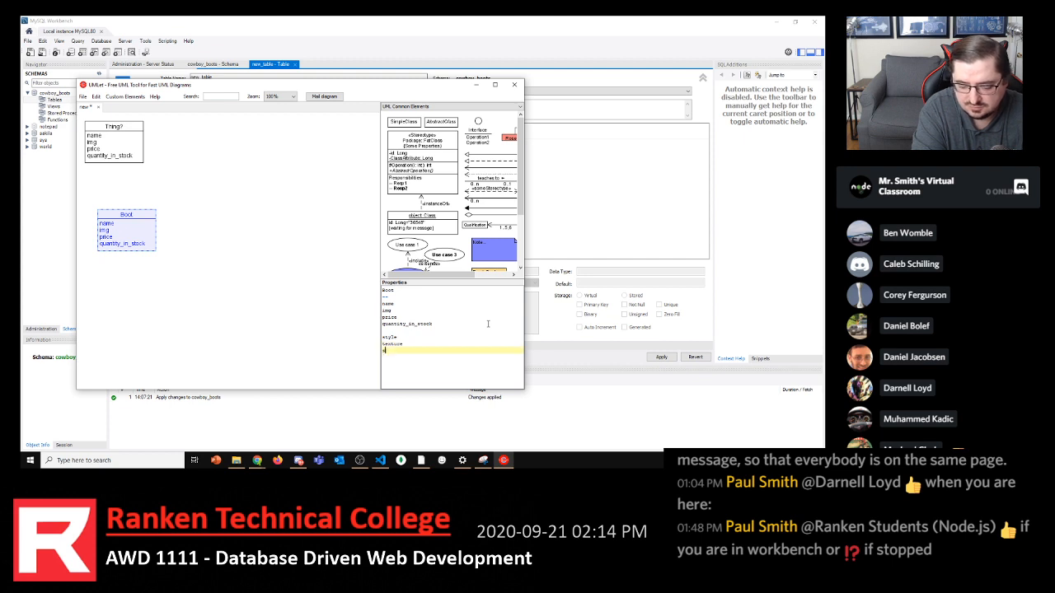
pyautogui.write('ize')
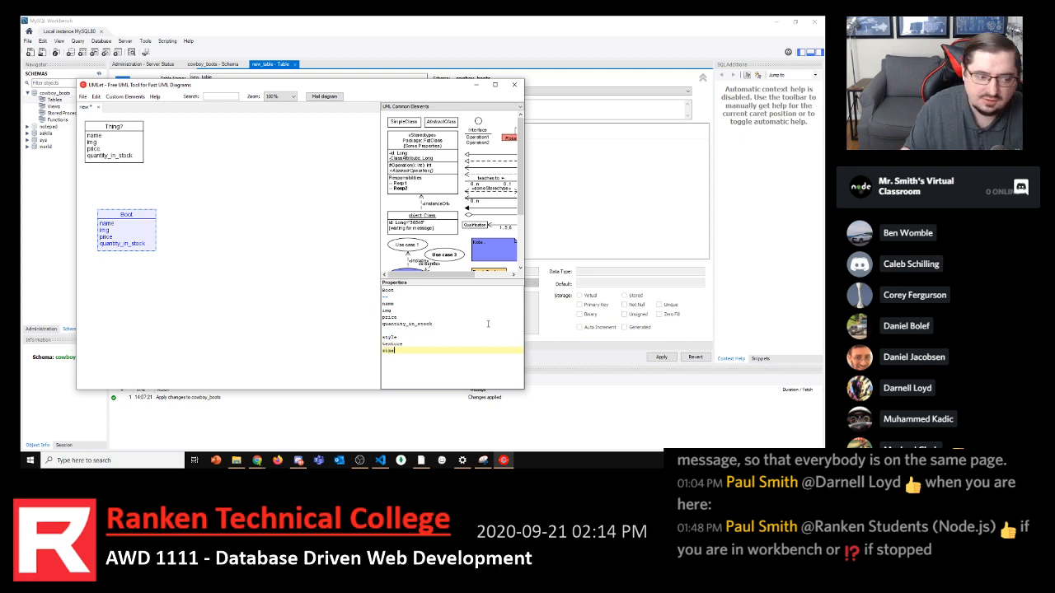
pyautogui.click(141, 250)
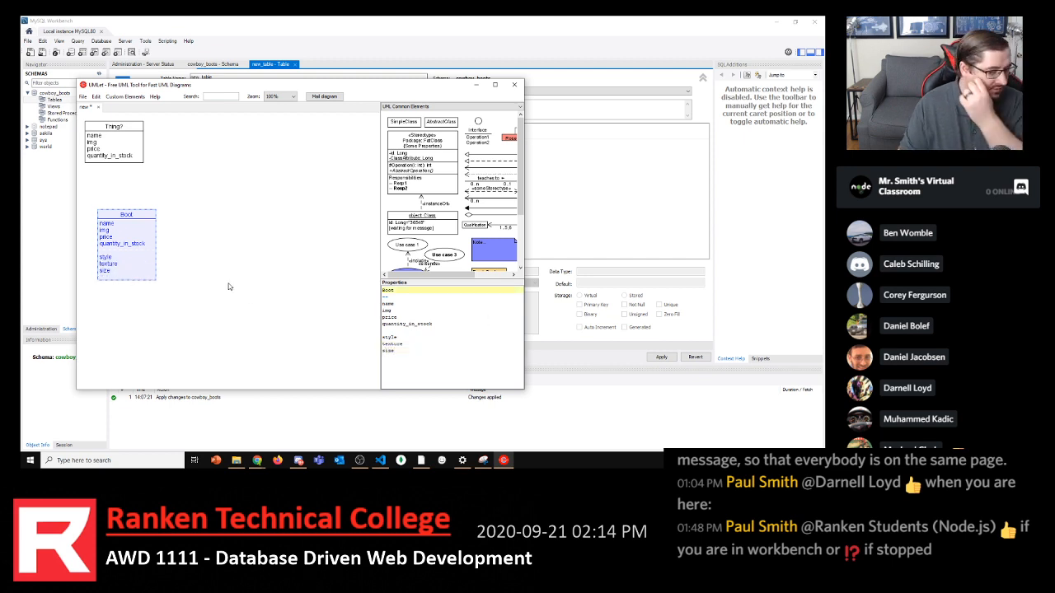
pyautogui.click(255, 225)
pyautogui.hotkey('ctrl', 'v')
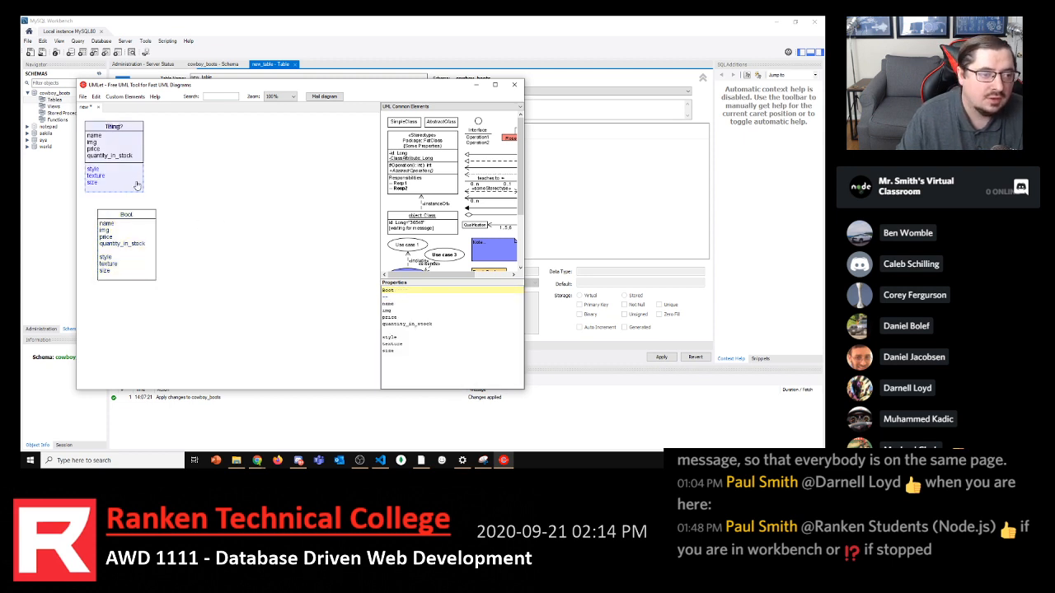
pyautogui.press('Delete')
# Duplicate the Thing? class, place the copy beside Boot at matching height, and retitle it Buckle
pyautogui.click(112, 159)
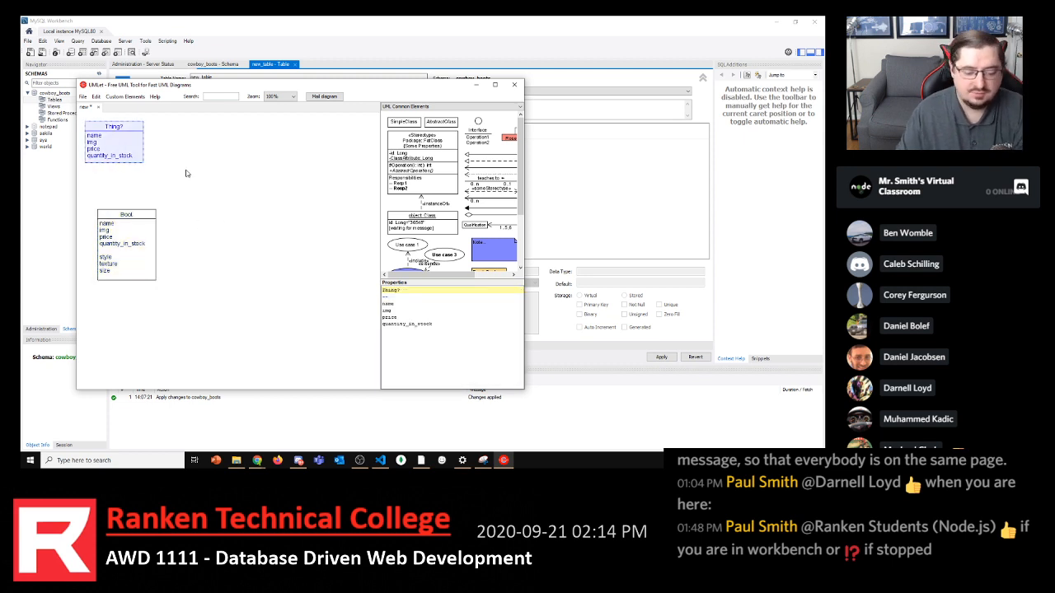
pyautogui.hotkey('ctrl', 'c')
pyautogui.hotkey('ctrl', 'v')
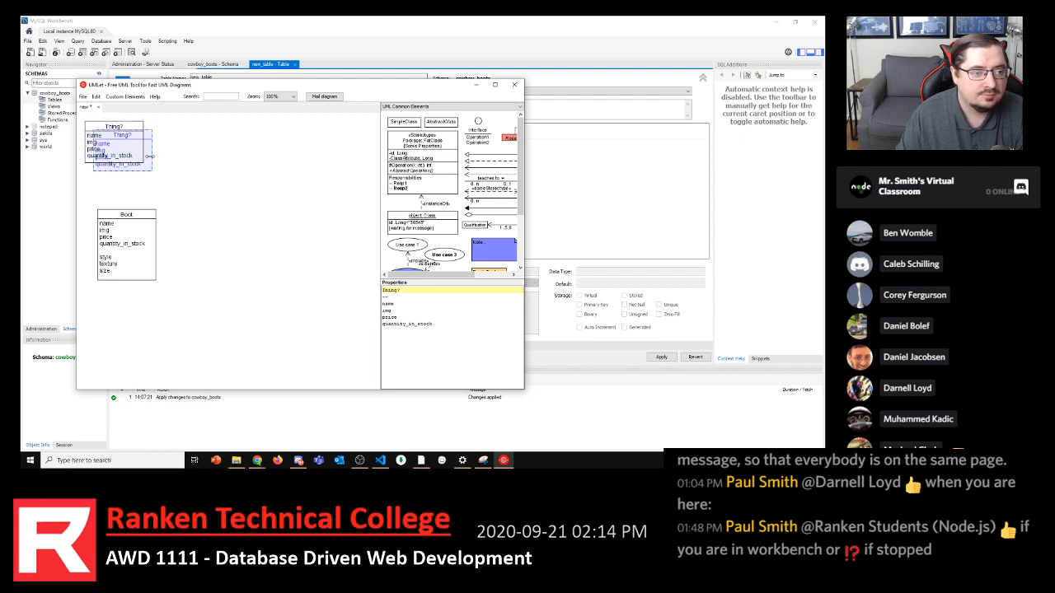
pyautogui.moveTo(148, 158); pyautogui.dragTo(210, 281)
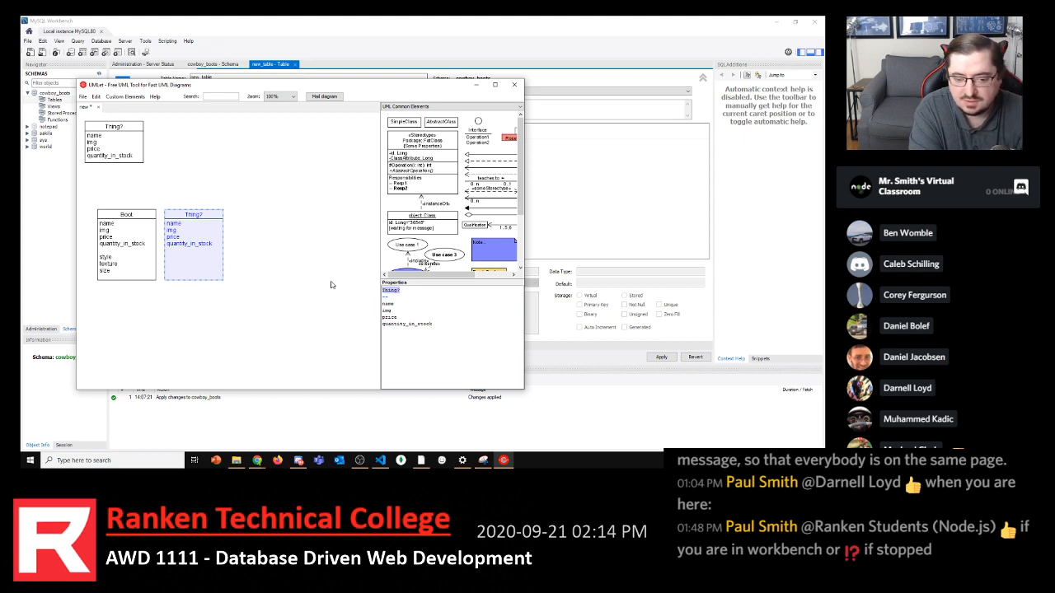
pyautogui.write('Buck')
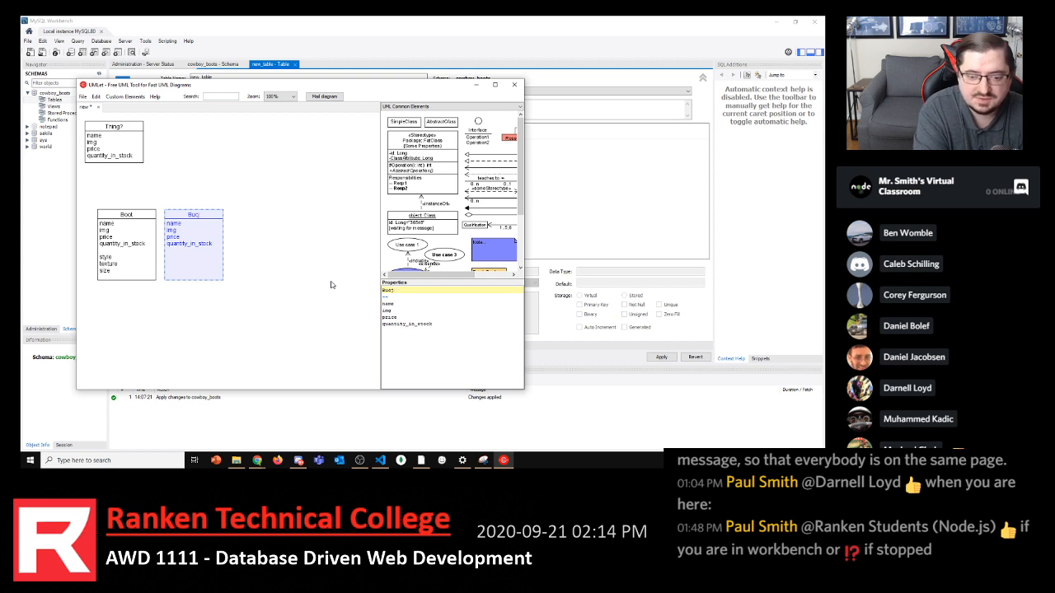
pyautogui.write('le')
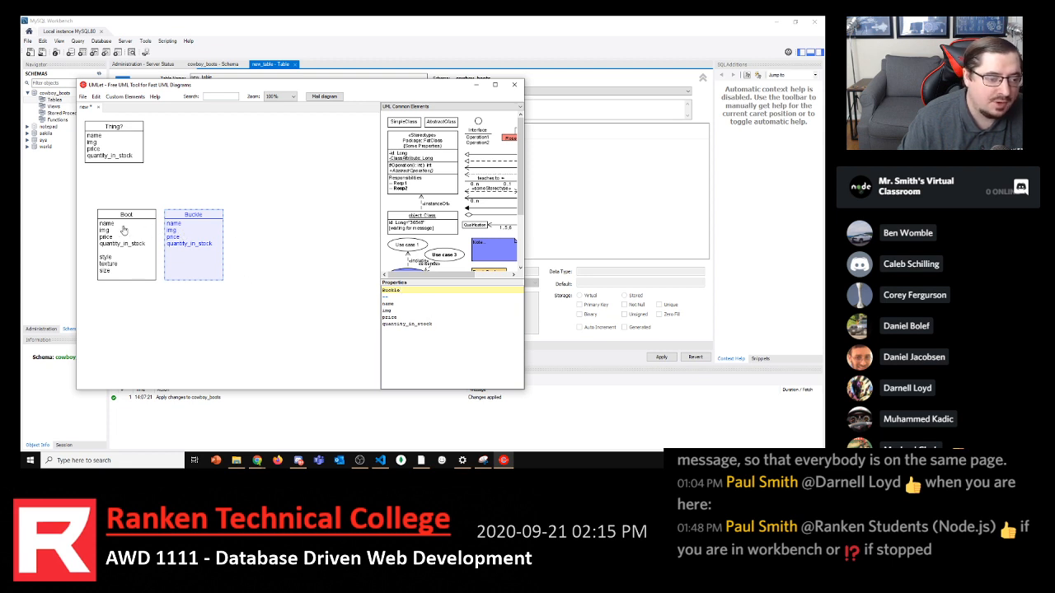
# Add a design attribute to the Buckle class after a blank line below quantity_in_stock
pyautogui.click(491, 327)
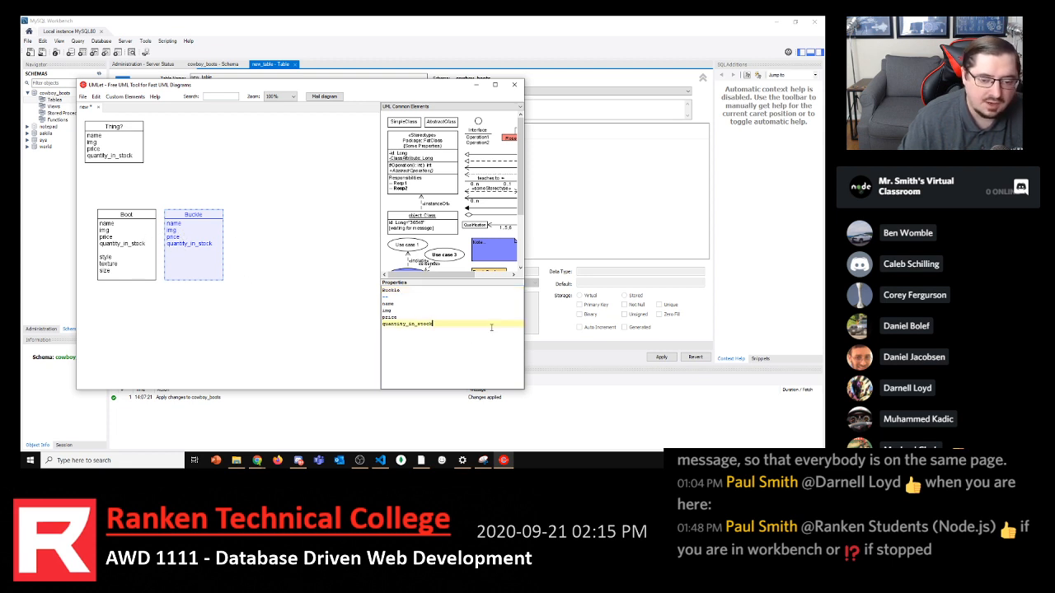
pyautogui.press('Return')
pyautogui.press('Return')
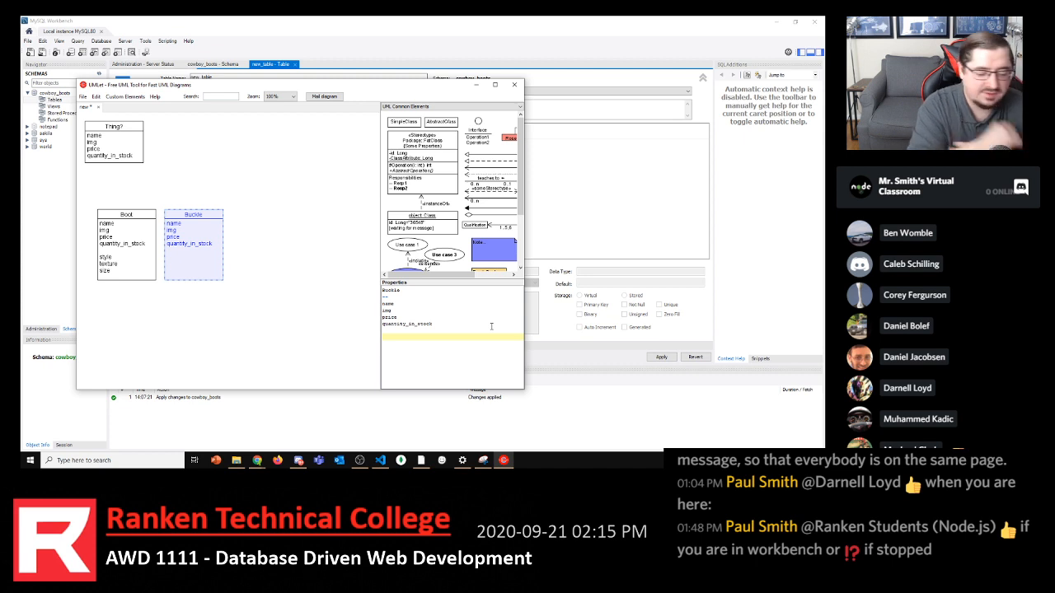
pyautogui.write('design')
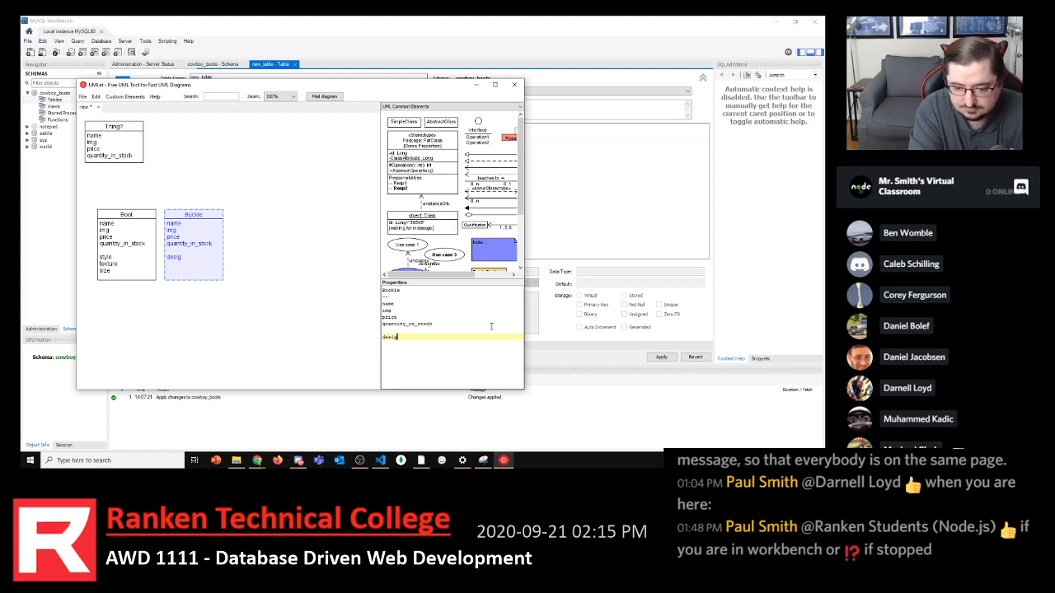
# Duplicate the Buckle class, place the copy on the far side of Buckle from Boot, and retitle it Hat
pyautogui.click(213, 244)
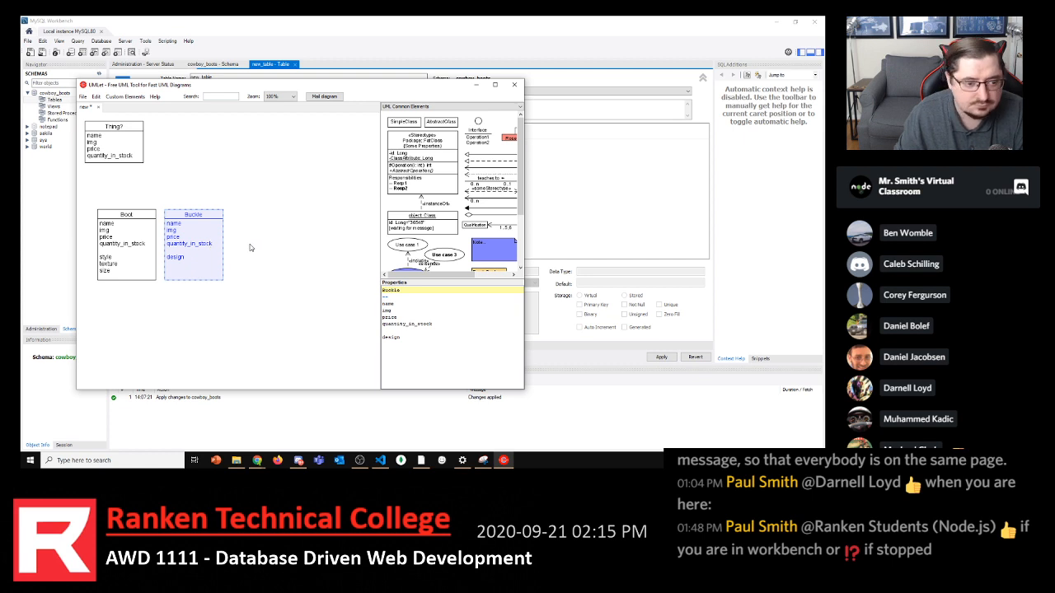
pyautogui.click(287, 249)
pyautogui.hotkey('ctrl', 'v')
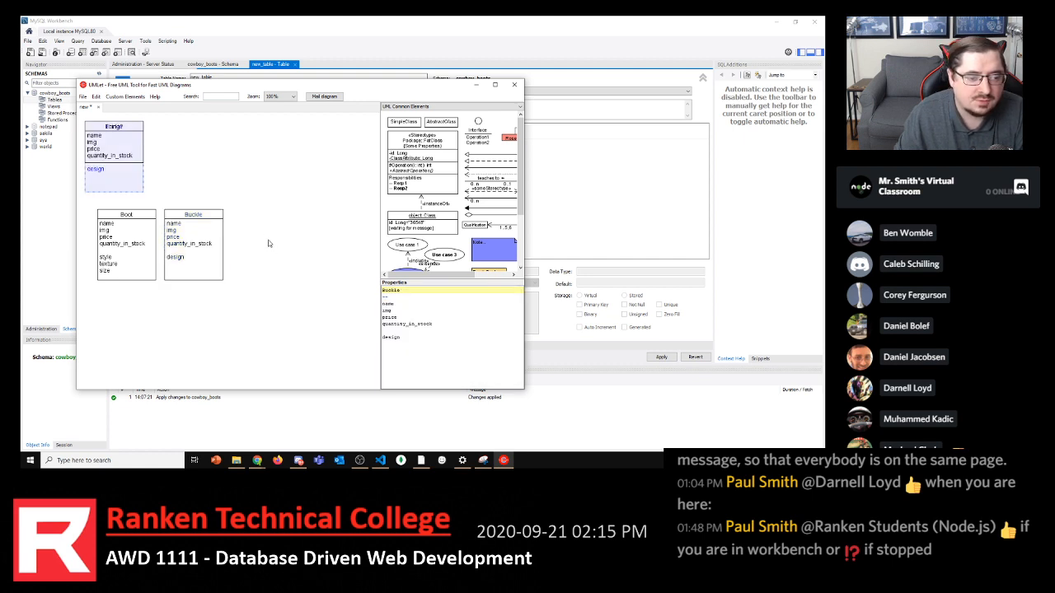
pyautogui.moveTo(132, 180); pyautogui.dragTo(300, 277)
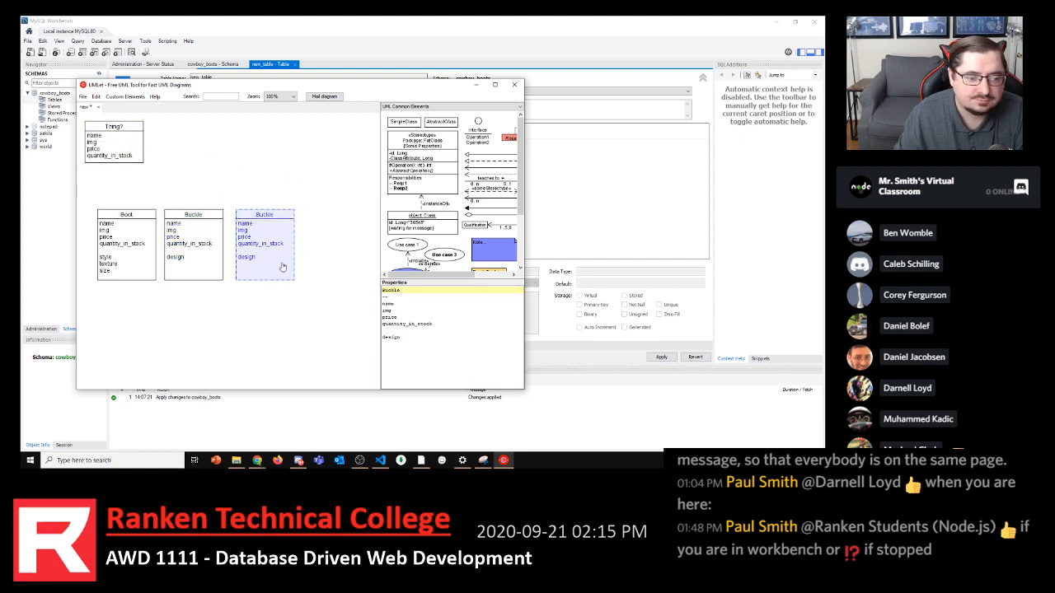
pyautogui.write('Hat')
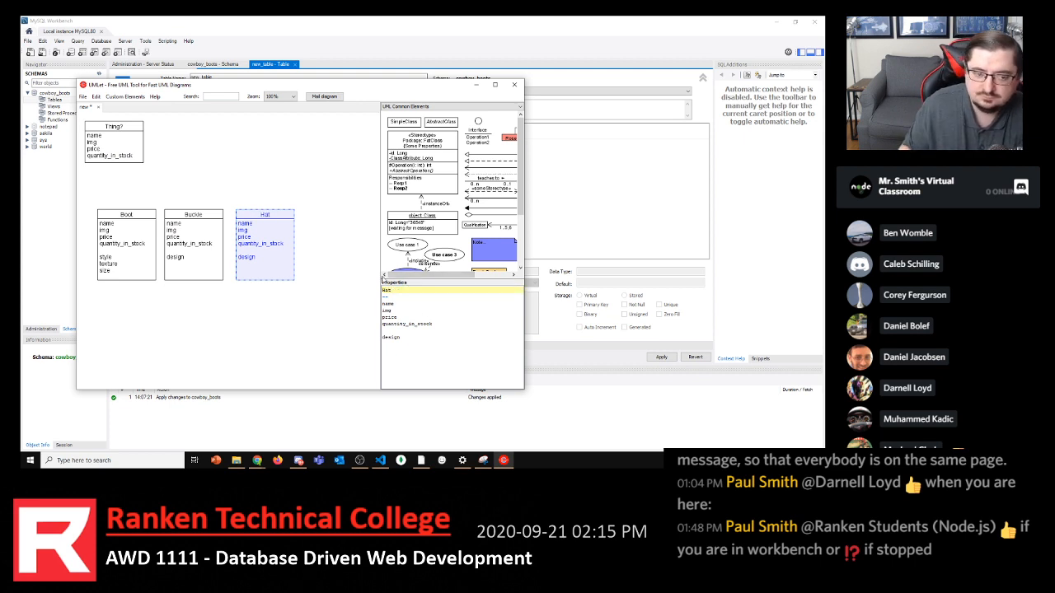
# Replace the design attribute in the Hat class with style, color and size on separate lines
pyautogui.click(408, 337)
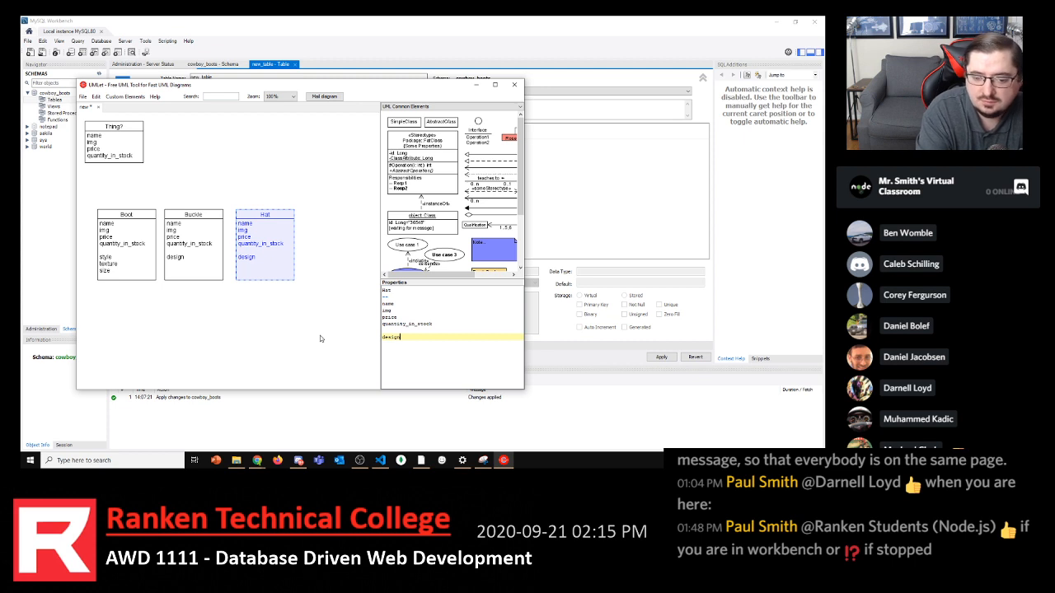
pyautogui.press('BackSpace')
pyautogui.press('BackSpace')
pyautogui.press('BackSpace')
pyautogui.press('BackSpace')
pyautogui.press('BackSpace')
pyautogui.press('BackSpace')
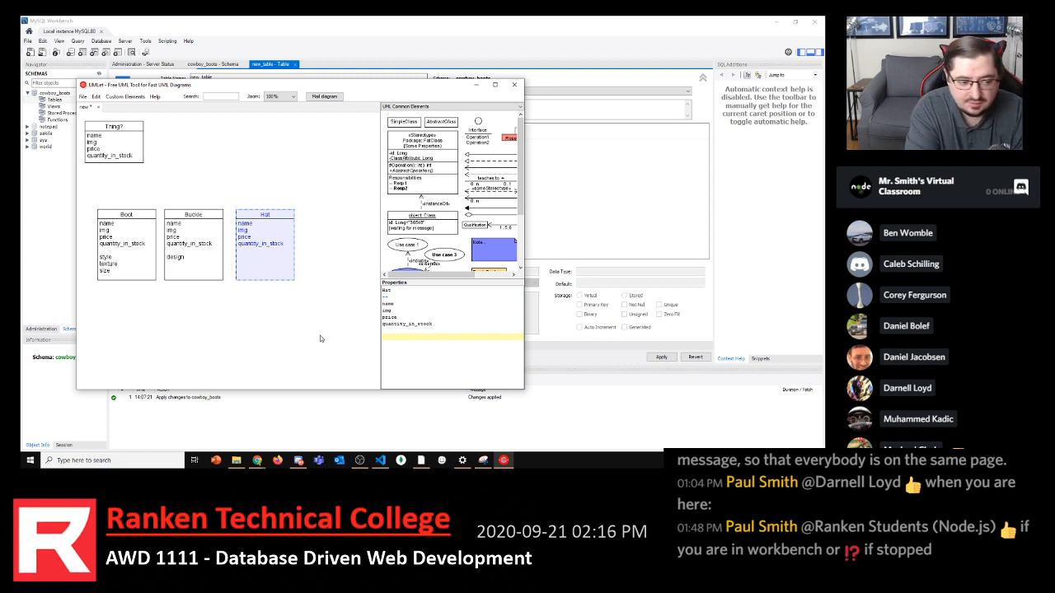
pyautogui.write('style')
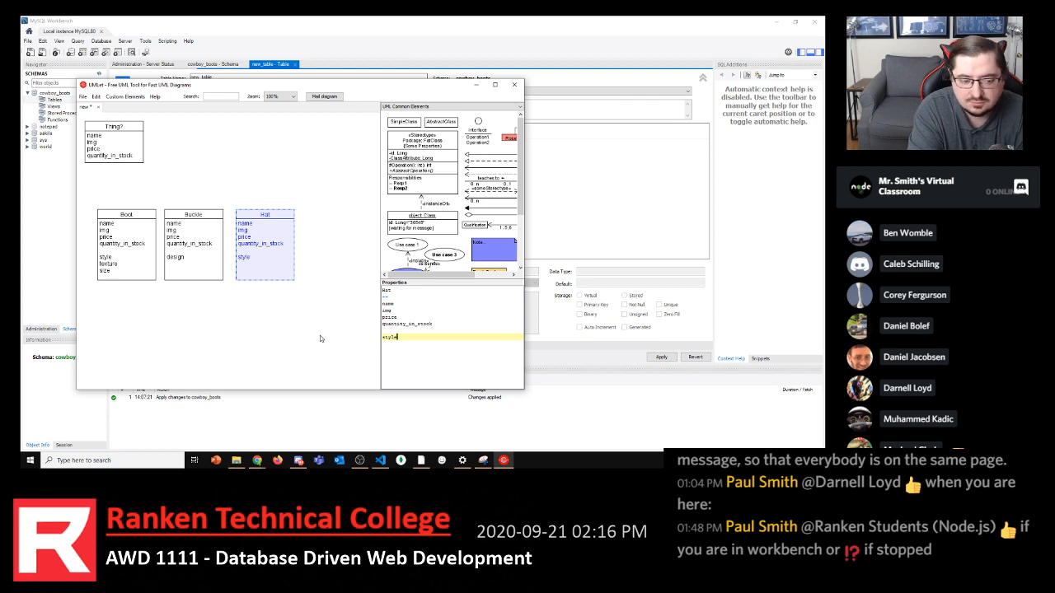
pyautogui.press('Return')
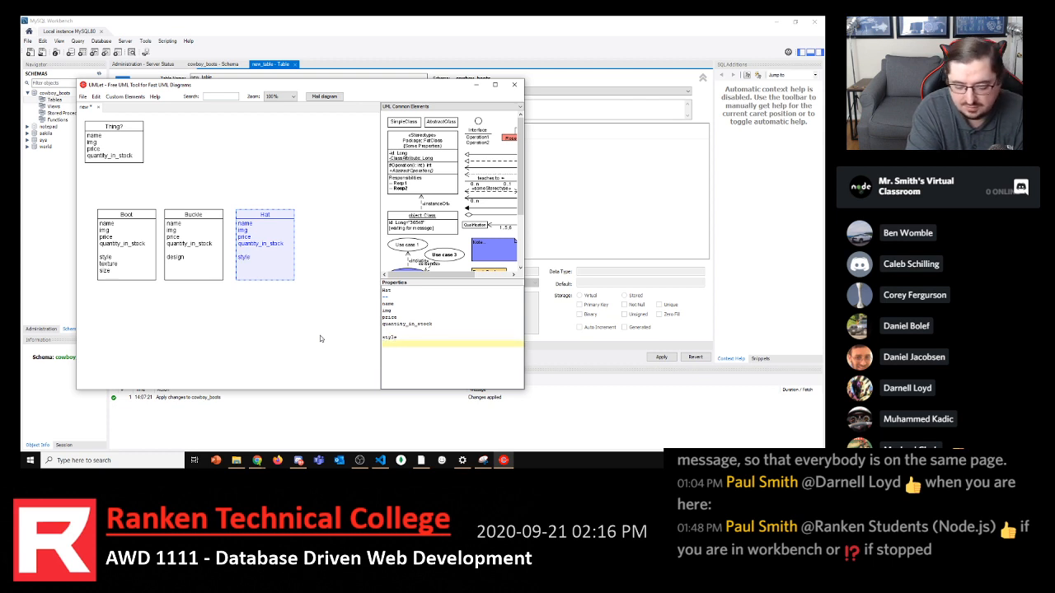
pyautogui.write('size')
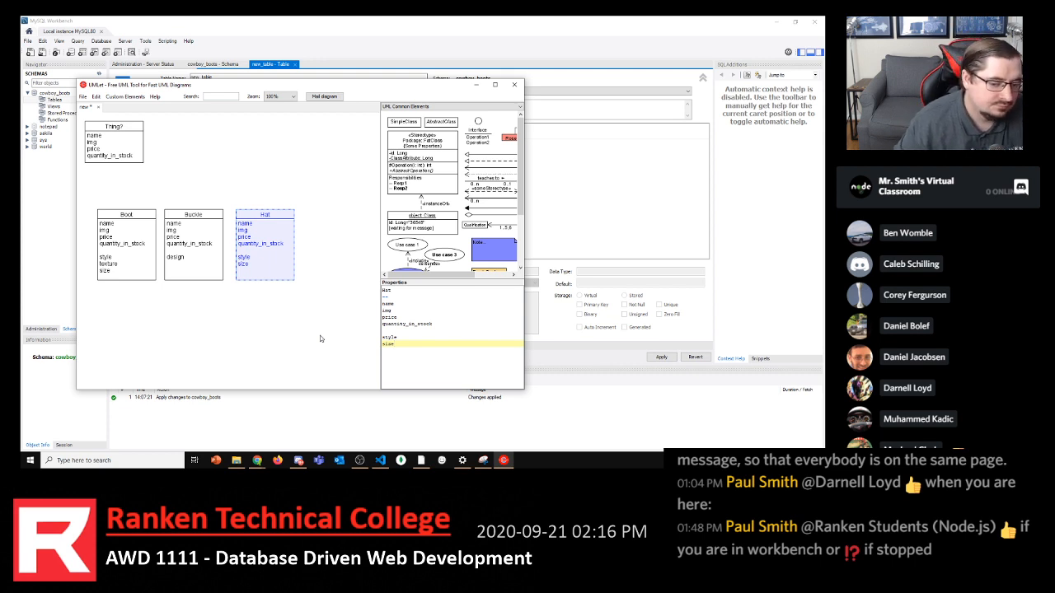
pyautogui.press('Up')
pyautogui.press('End')
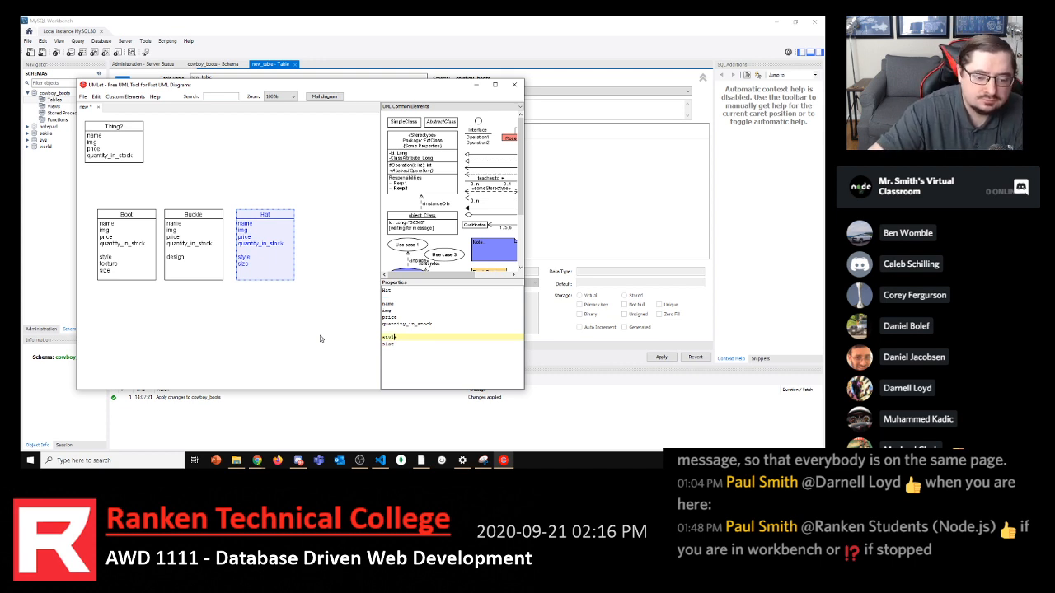
pyautogui.press('Return')
pyautogui.write('color')
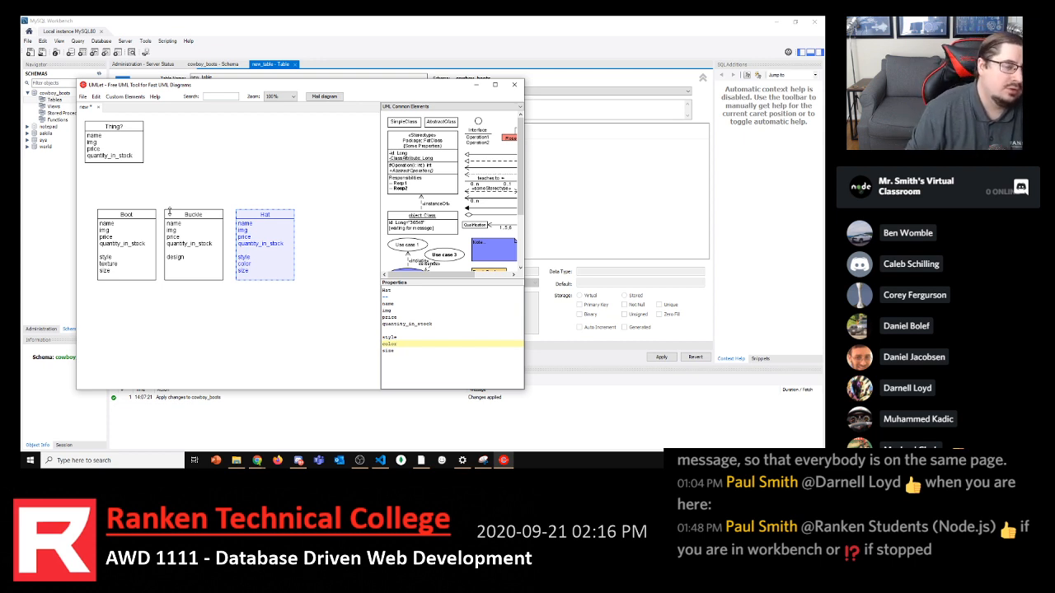
# Shift the Buckle and Hat classes slightly away from Boot to even out the spacing of the row
pyautogui.click(140, 238)
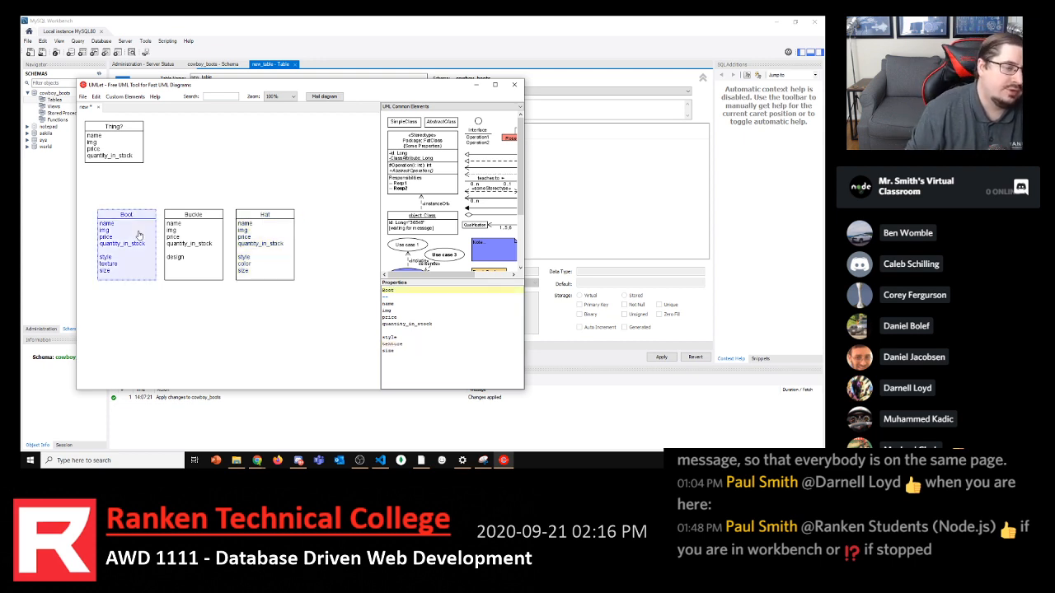
pyautogui.click(185, 243)
pyautogui.click(251, 246)
pyautogui.click(198, 263)
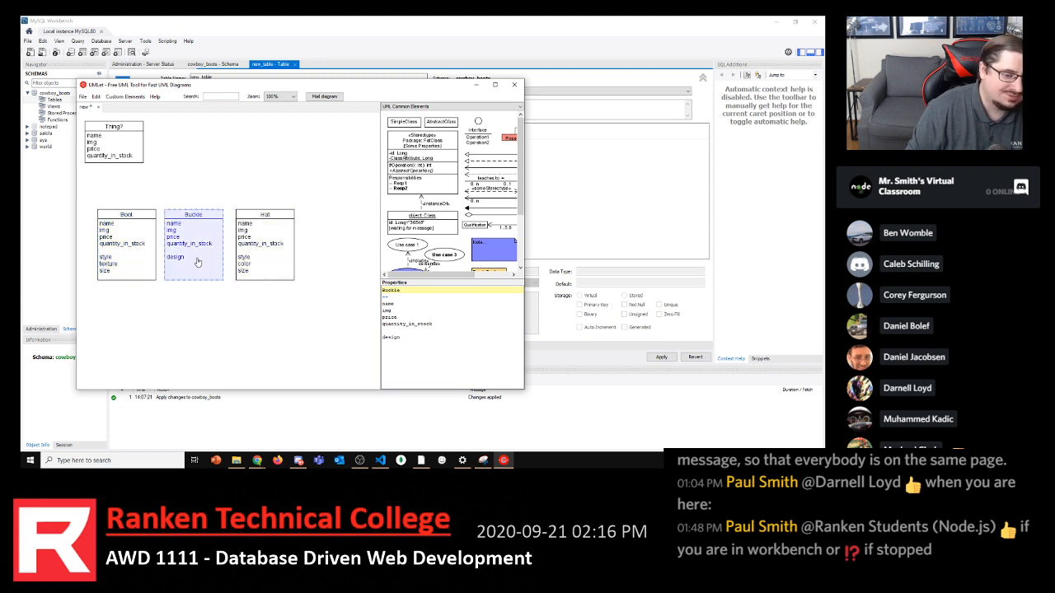
pyautogui.moveTo(200, 263); pyautogui.dragTo(259, 261)
pyautogui.click(252, 262)
pyautogui.click(279, 342)
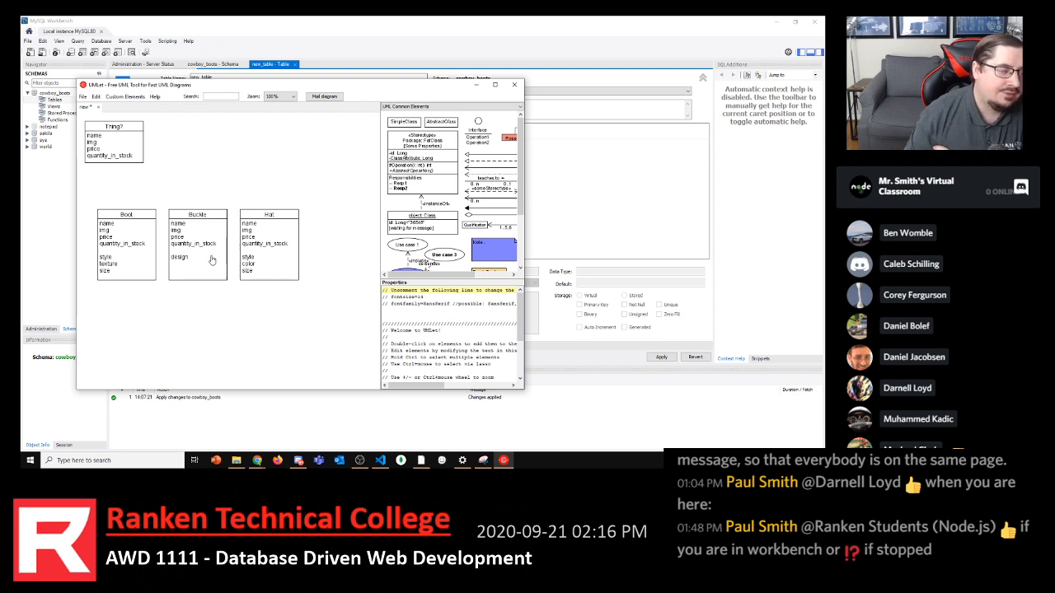
# Center the Thing? class above Buckle and retitle it Product
pyautogui.click(146, 241)
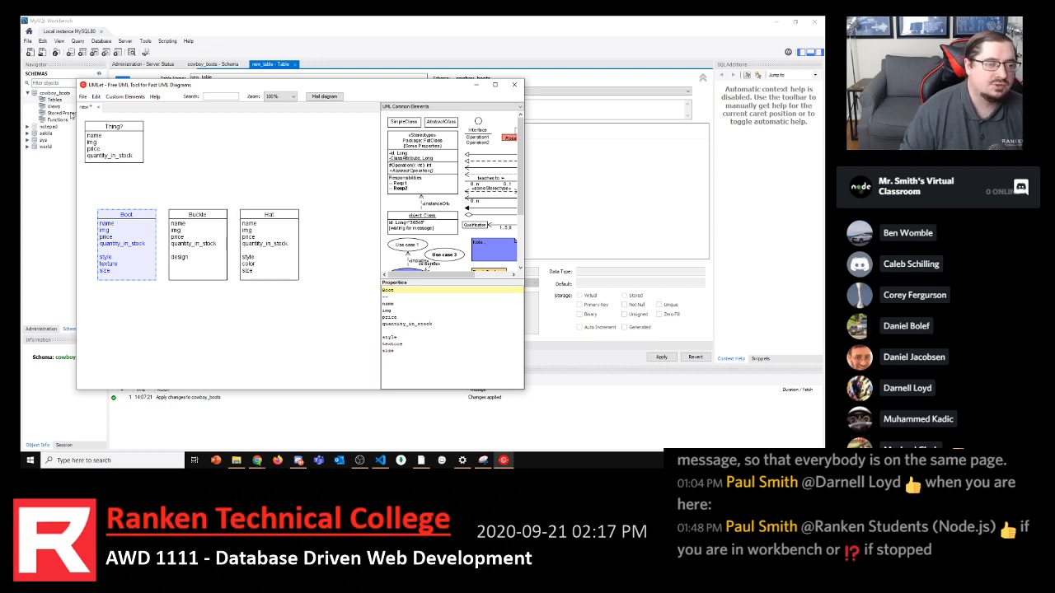
pyautogui.moveTo(105, 141); pyautogui.dragTo(214, 158)
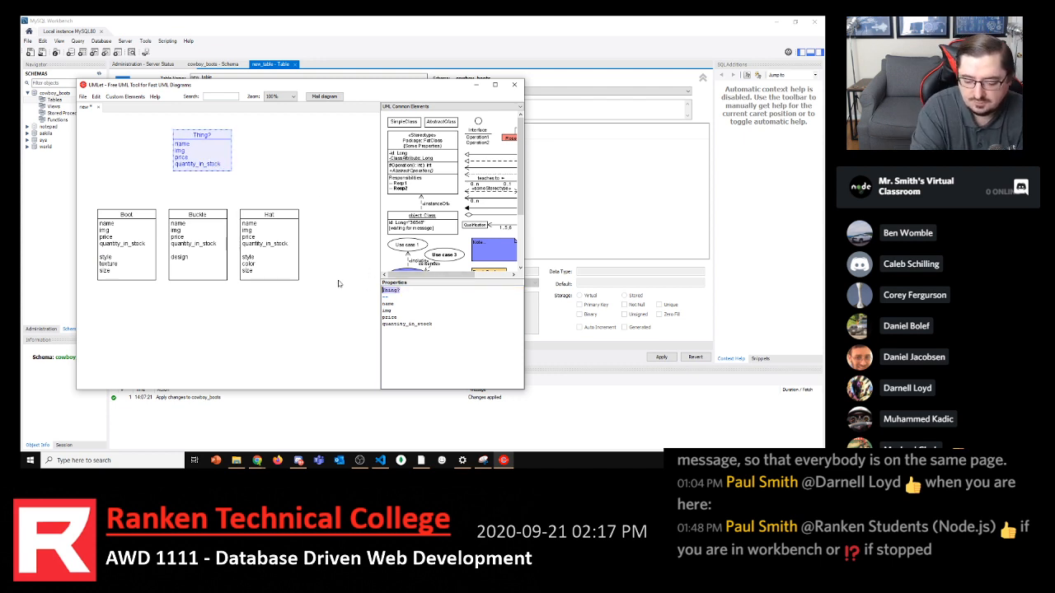
pyautogui.write('Produc')
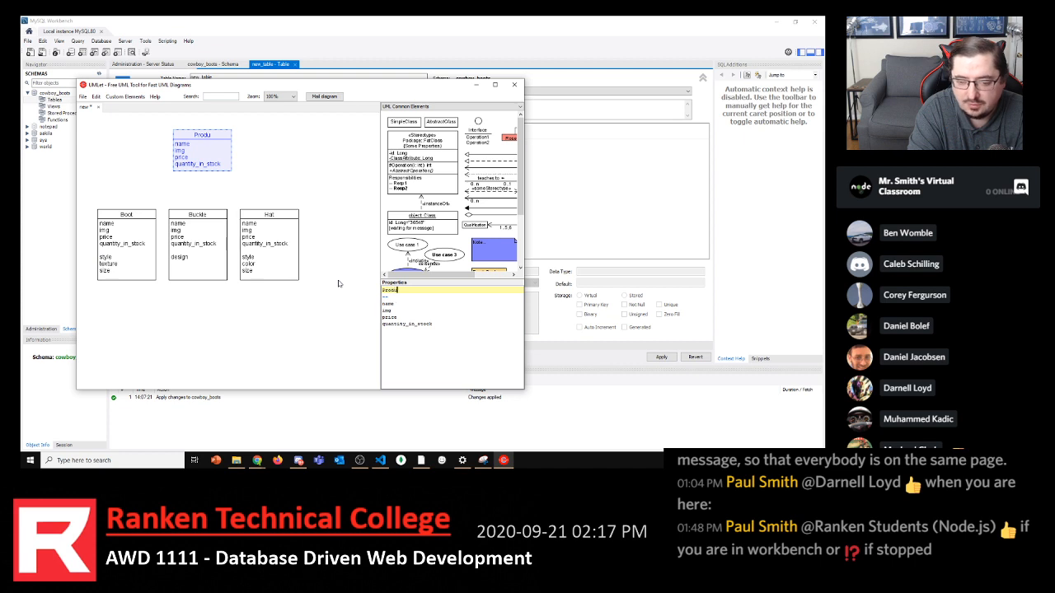
pyautogui.write('t')
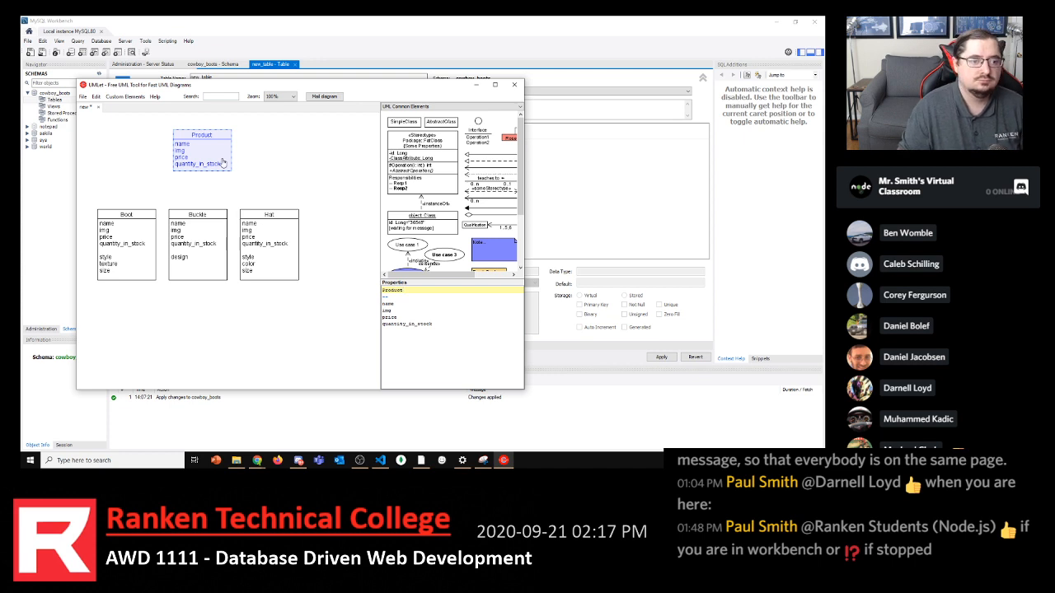
pyautogui.moveTo(224, 163); pyautogui.dragTo(219, 163)
pyautogui.click(270, 165)
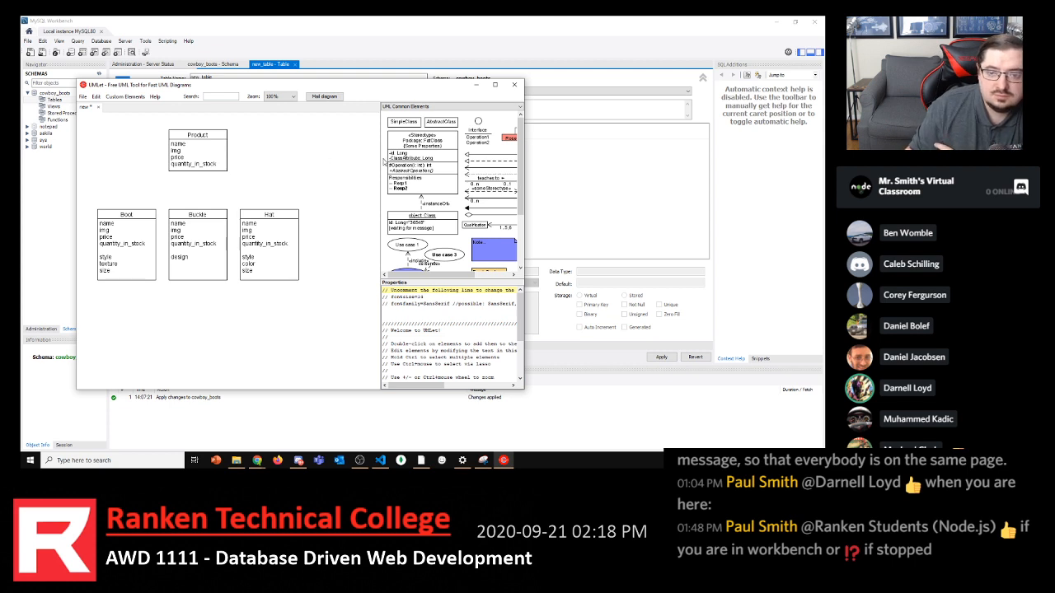
# Add a generalization arrow from the top of the Buckle class up to the bottom of Product
pyautogui.doubleClick(471, 154)
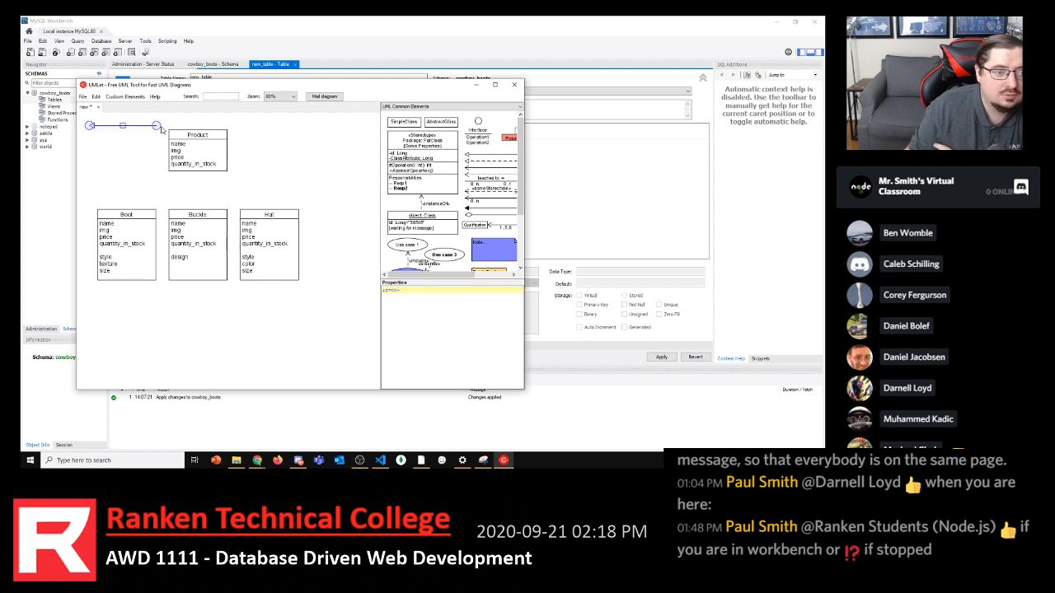
pyautogui.moveTo(164, 129); pyautogui.dragTo(195, 213)
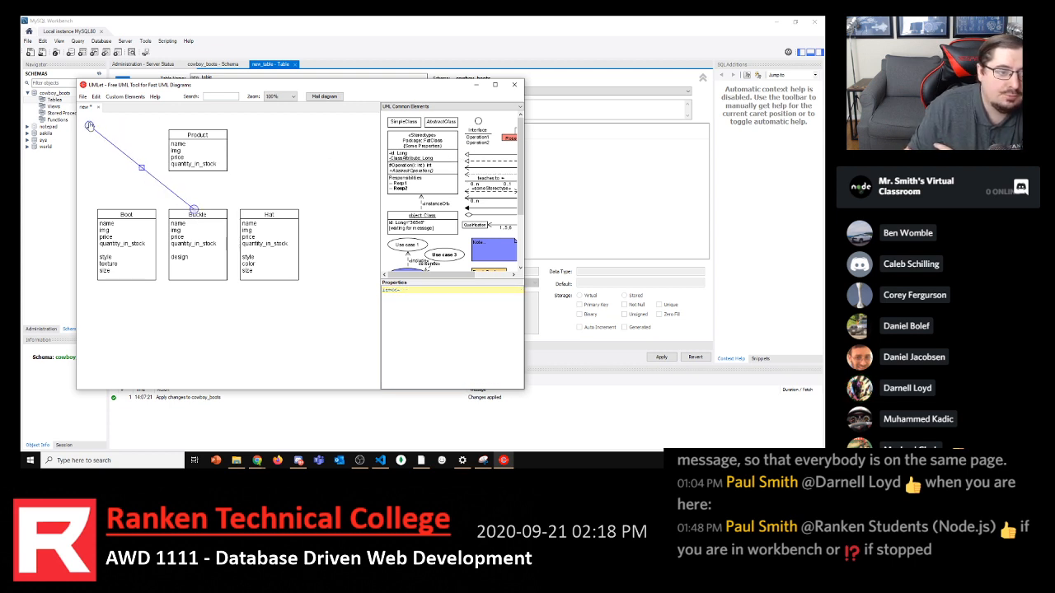
pyautogui.moveTo(89, 126); pyautogui.dragTo(193, 173)
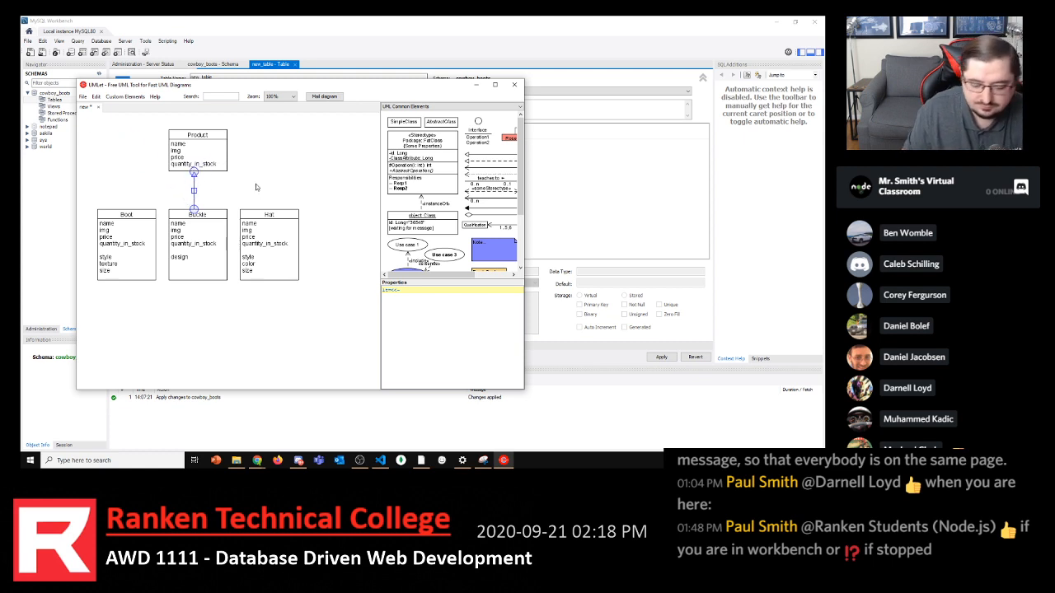
# Duplicate the generalization arrow and connect the copy from the top of Boot to the near side of Product
pyautogui.hotkey('ctrl', 'c')
pyautogui.hotkey('ctrl', 'v')
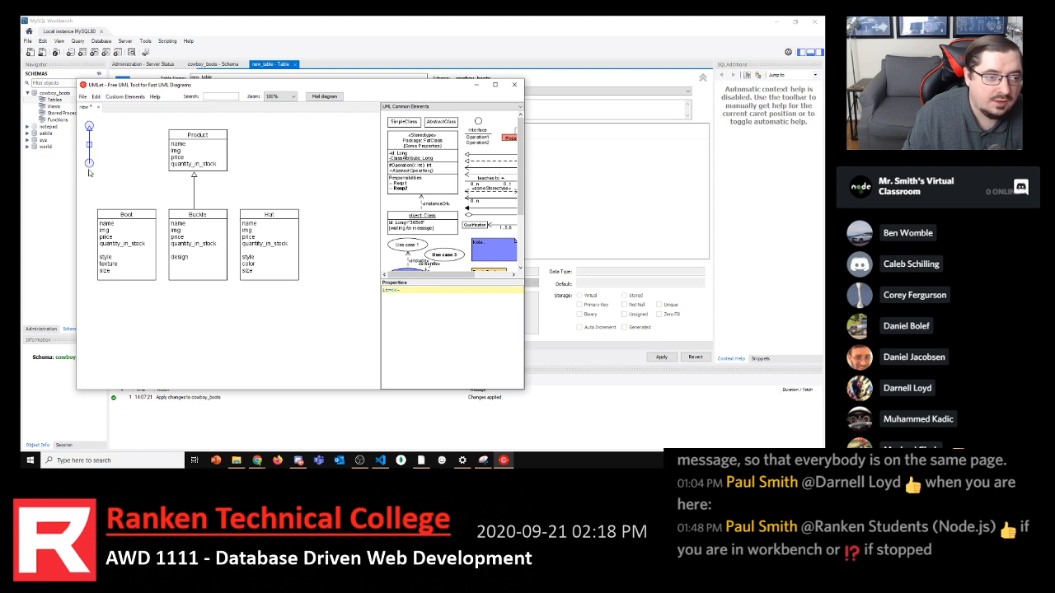
pyautogui.moveTo(91, 165); pyautogui.dragTo(123, 209)
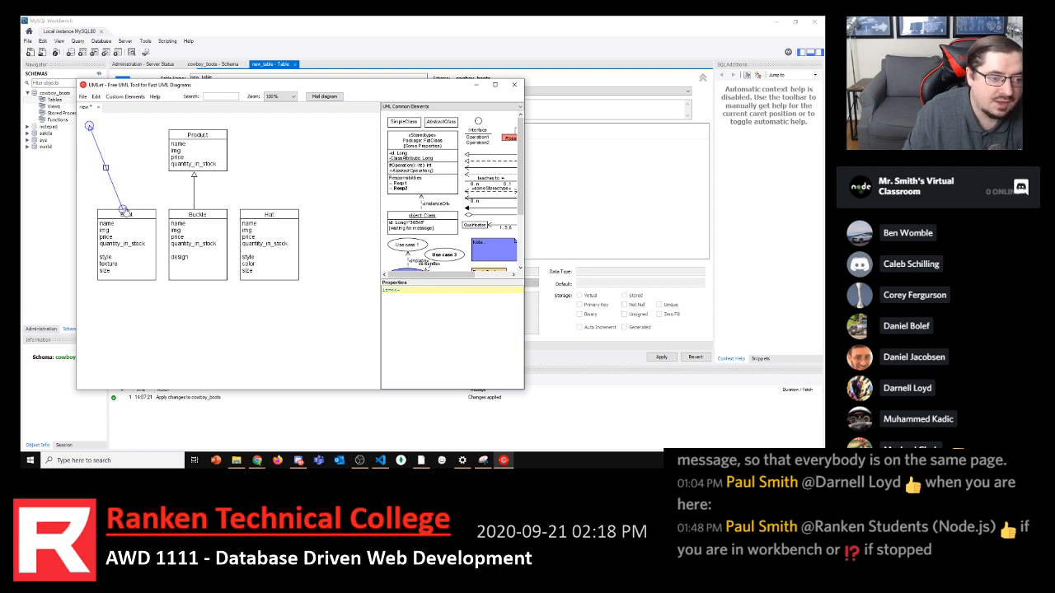
pyautogui.moveTo(89, 125); pyautogui.dragTo(167, 161)
# Paste another generalization arrow and connect it from the top of Hat to the near side of Product
pyautogui.click(294, 172)
pyautogui.hotkey('ctrl', 'v')
pyautogui.moveTo(89, 164); pyautogui.dragTo(277, 206)
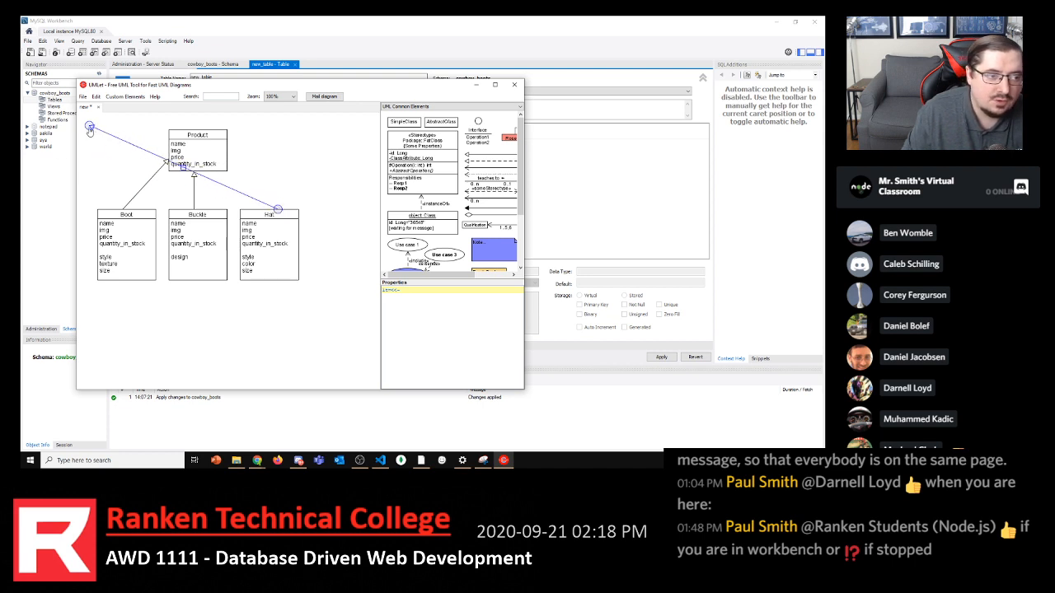
pyautogui.moveTo(89, 126); pyautogui.dragTo(228, 159)
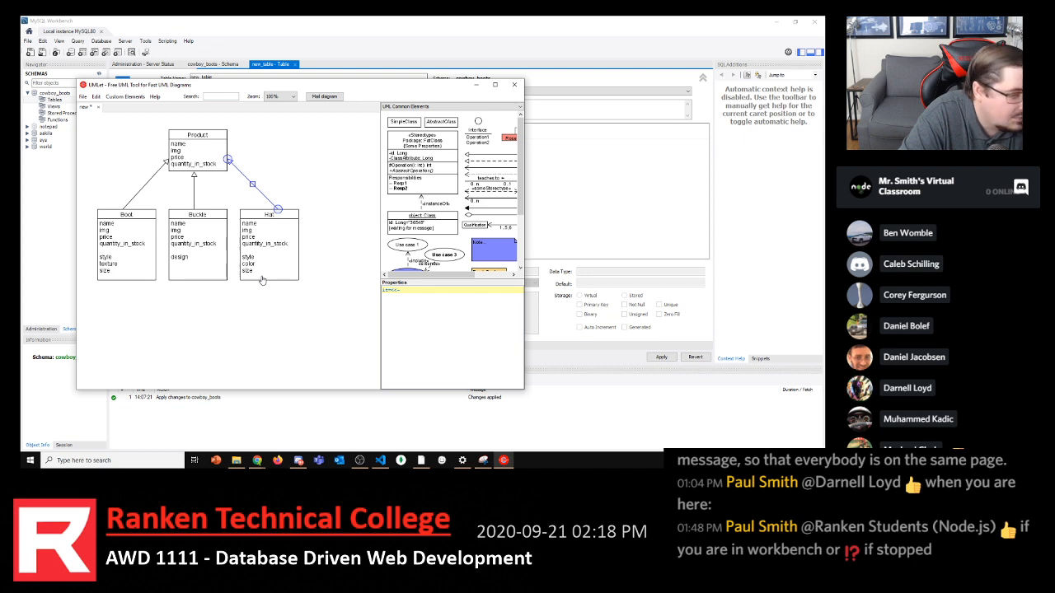
# Make the Product class box taller and add a category attribute below quantity_in_stock
pyautogui.click(202, 158)
pyautogui.moveTo(200, 169); pyautogui.dragTo(200, 179)
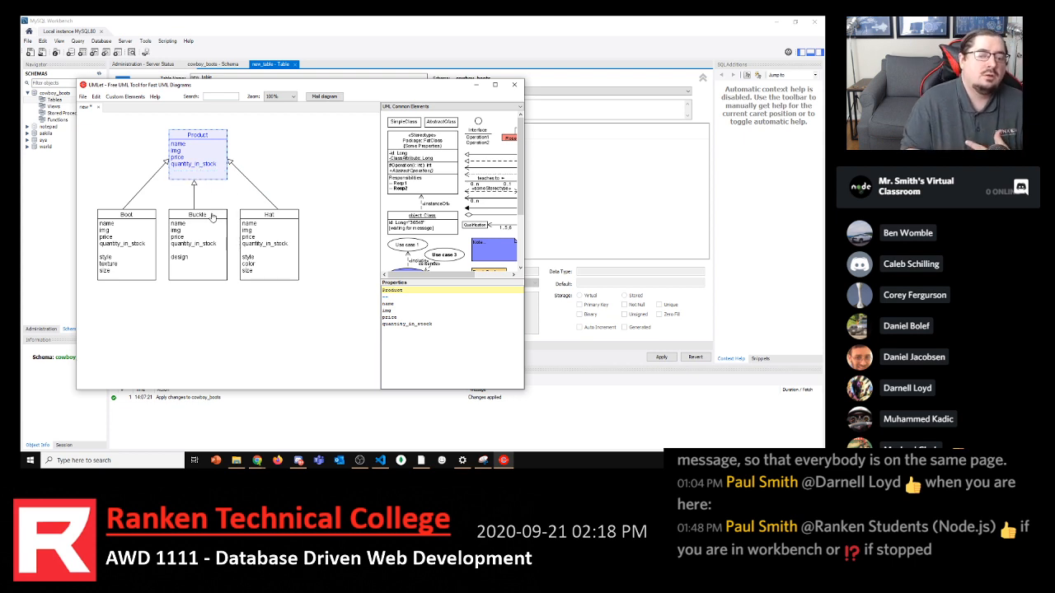
pyautogui.click(447, 324)
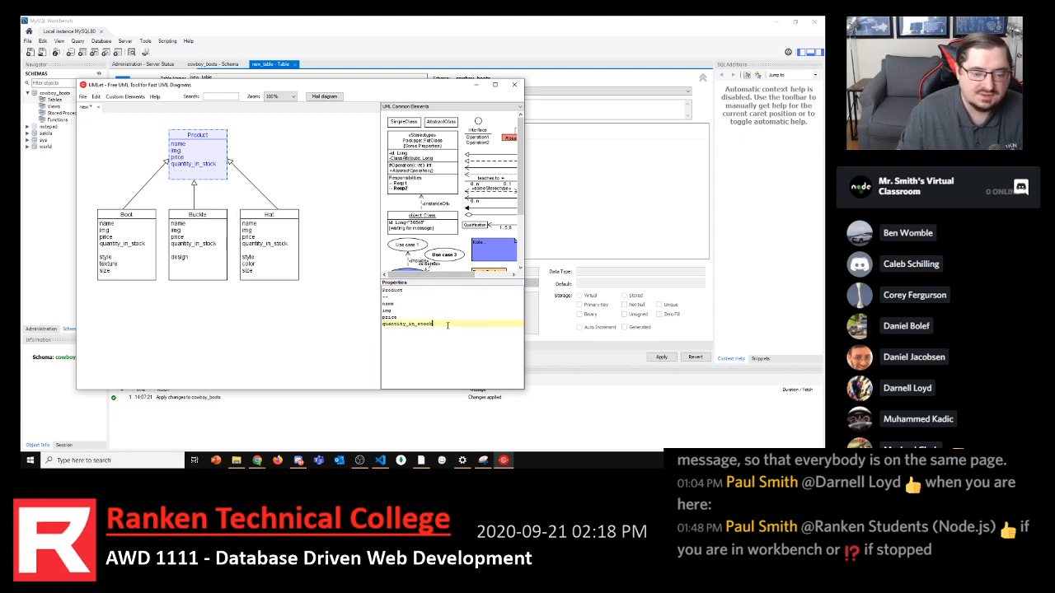
pyautogui.press('Return')
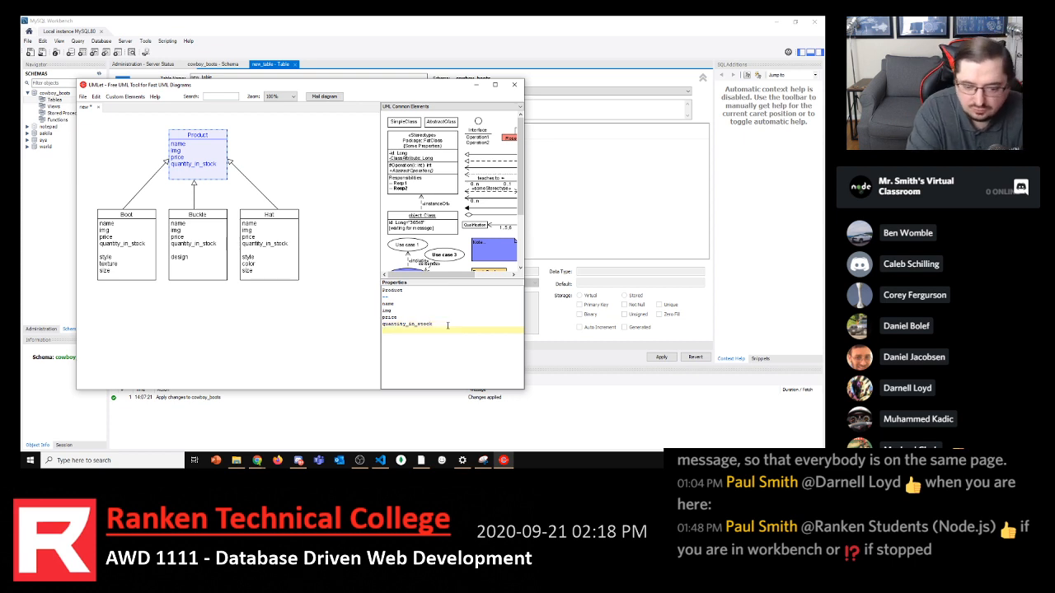
pyautogui.write('c')
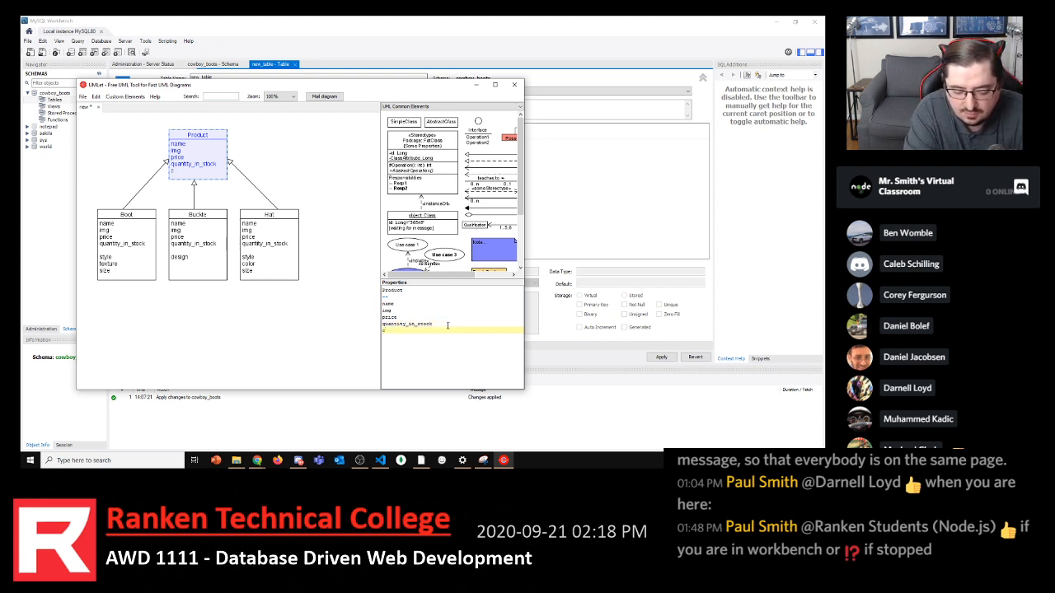
pyautogui.write('ategory')
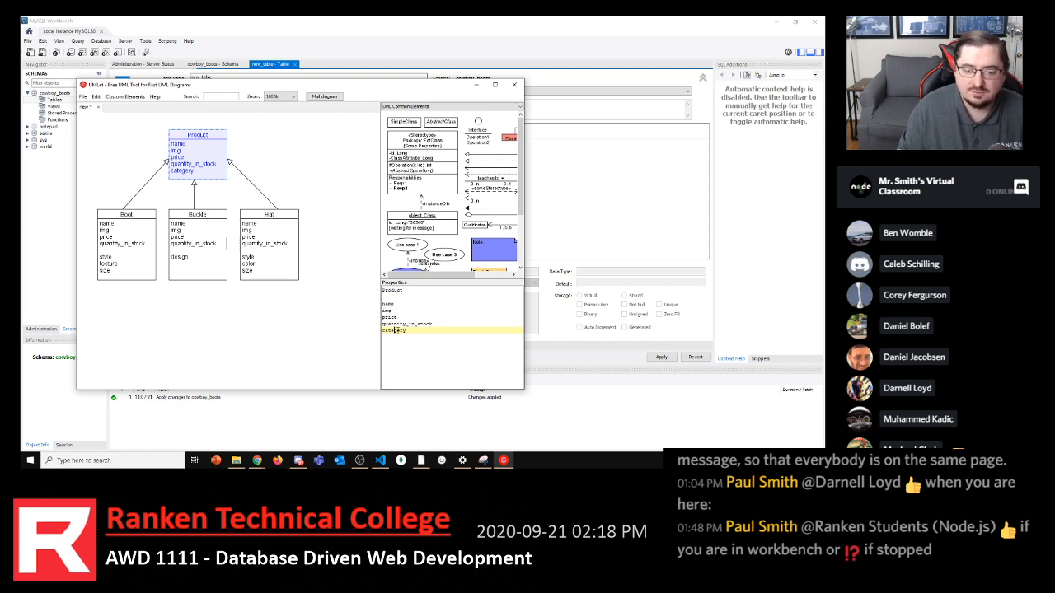
pyautogui.press('BackSpace')
pyautogui.write('o')
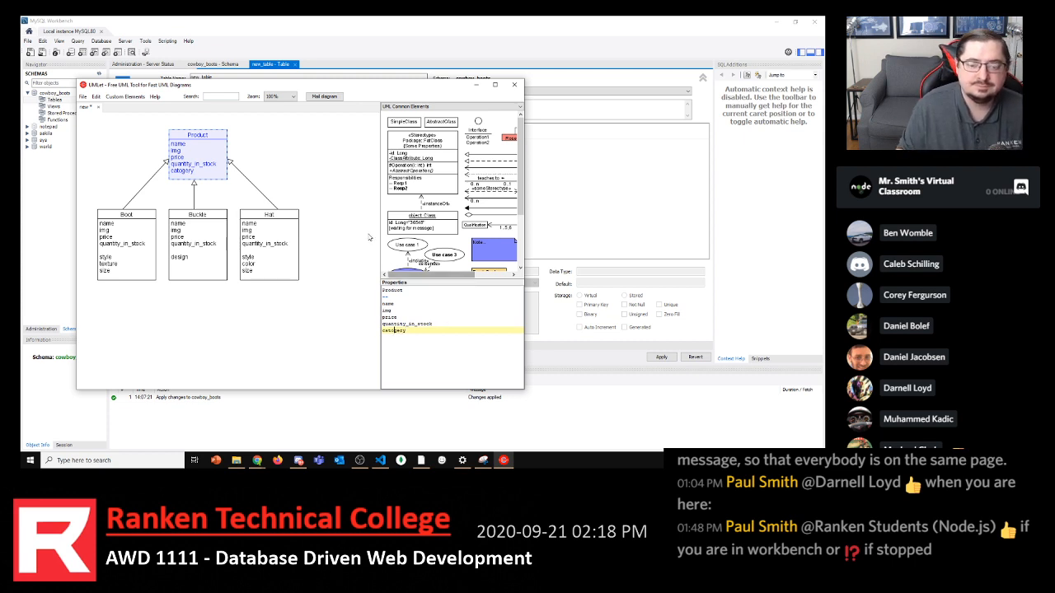
pyautogui.press('BackSpace')
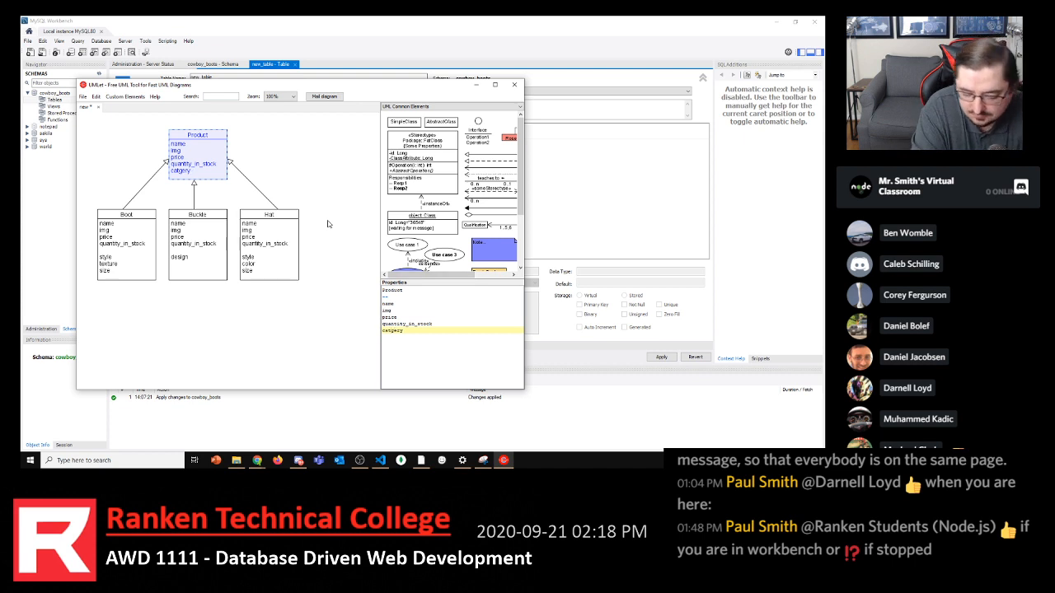
pyautogui.write('e')
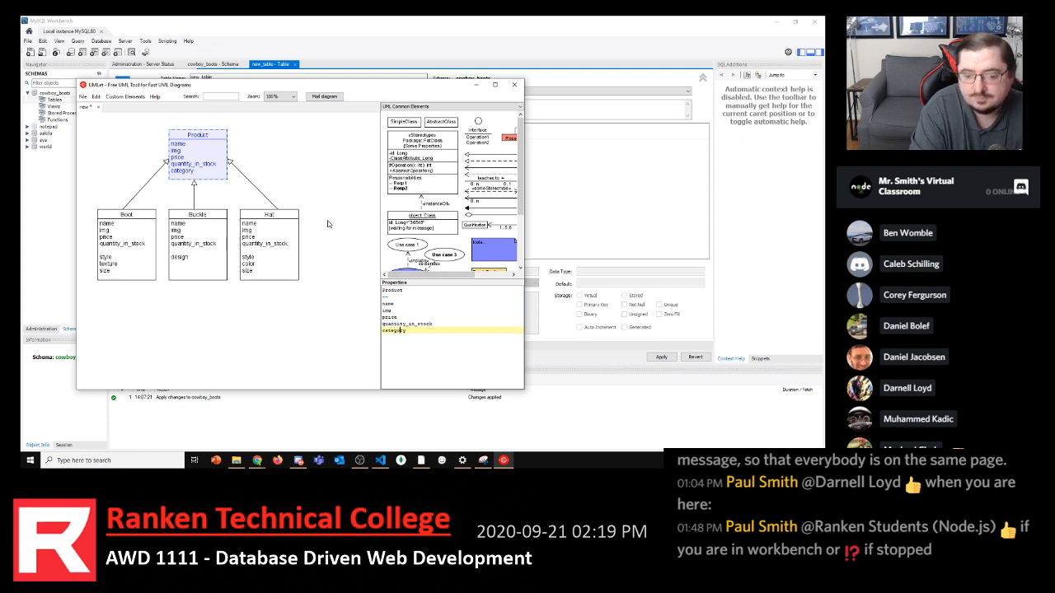
pyautogui.click(293, 168)
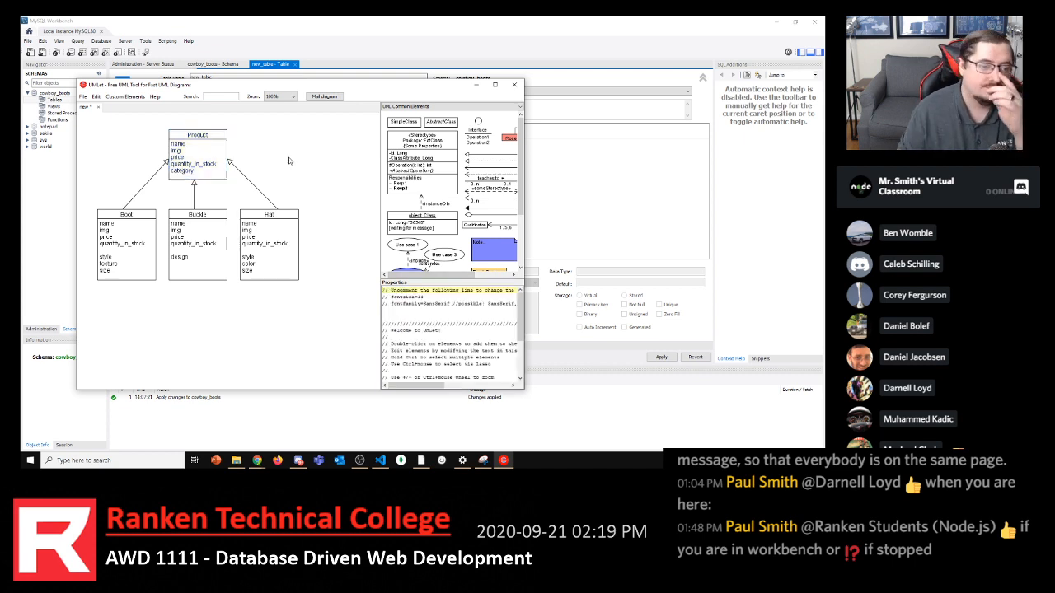
# Duplicate the Product class, place the copy below Boot and Buckle, and enlarge it for more attributes
pyautogui.click(183, 175)
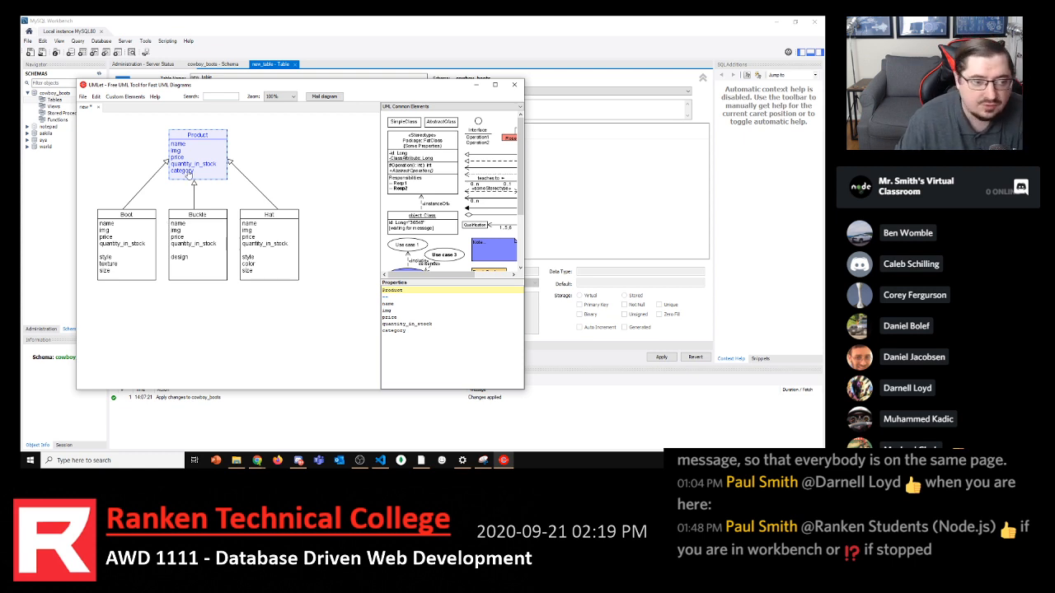
pyautogui.click(168, 326)
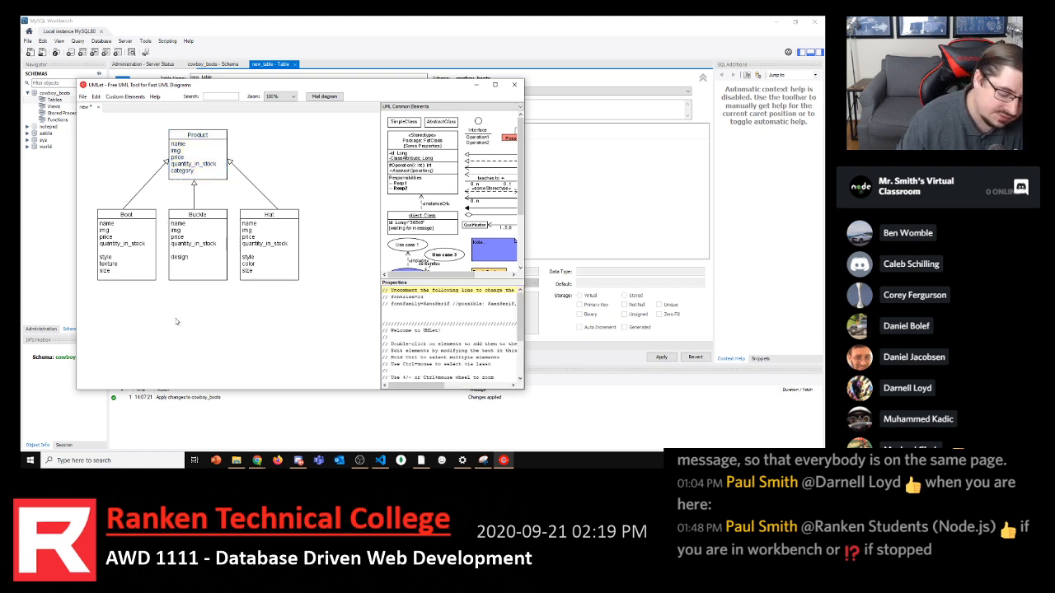
pyautogui.click(200, 165)
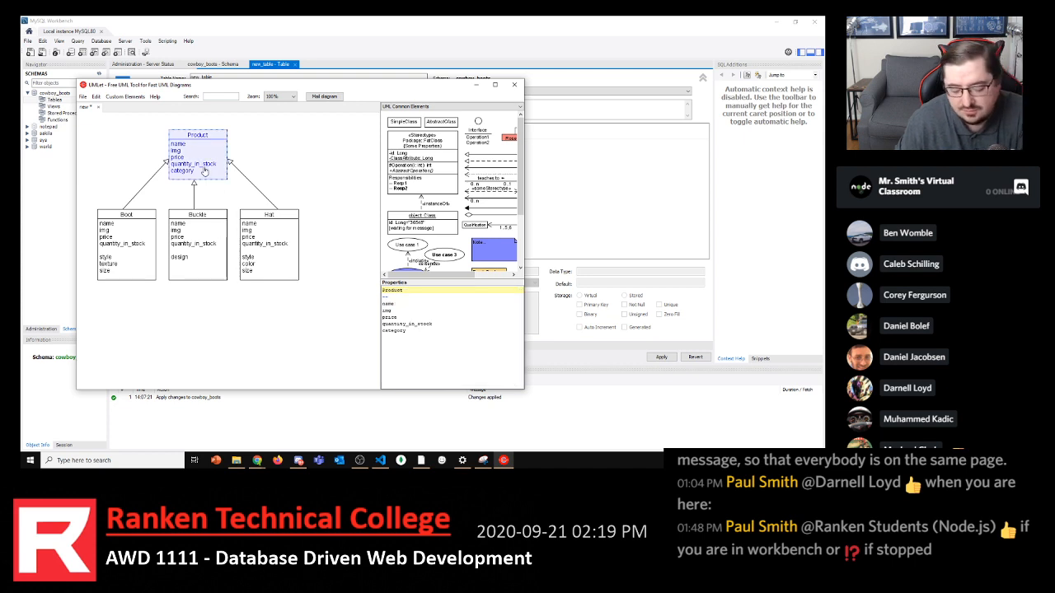
pyautogui.click(153, 330)
pyautogui.hotkey('ctrl', 'v')
pyautogui.moveTo(108, 140); pyautogui.dragTo(223, 382)
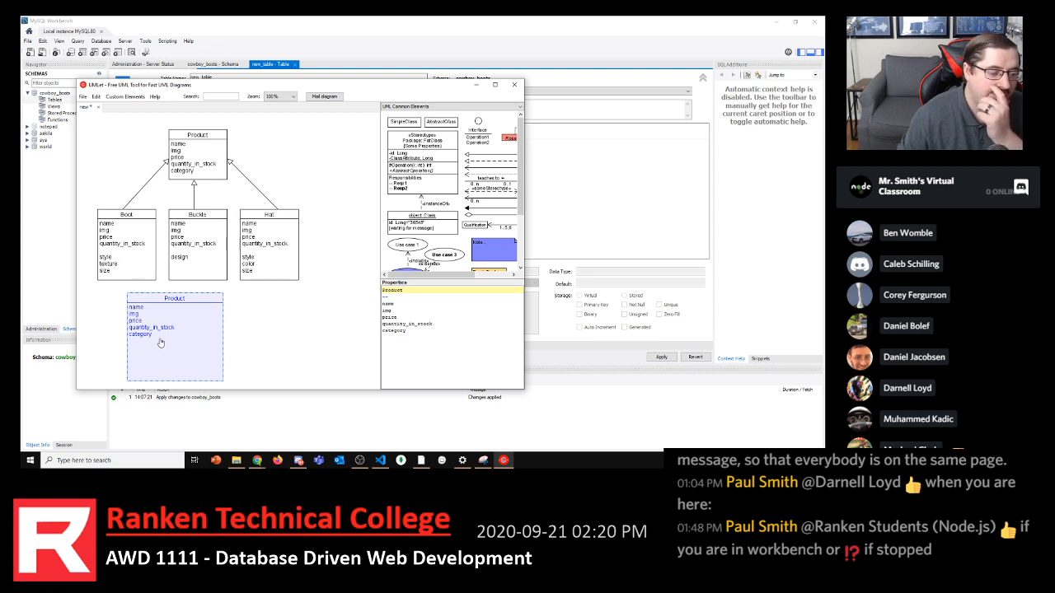
pyautogui.hotkey('ctrl', 'v')
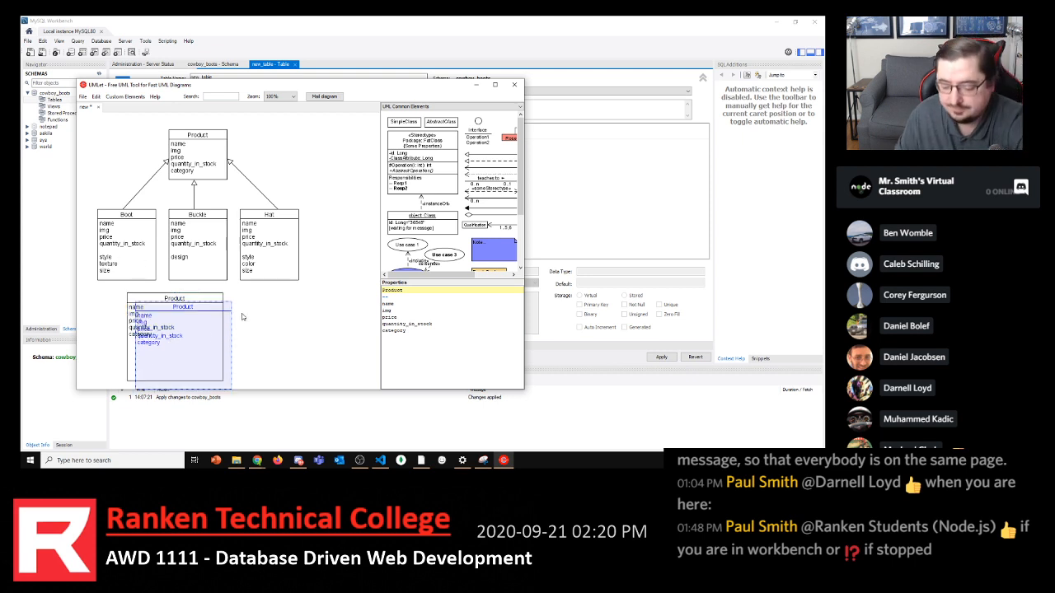
pyautogui.press('Delete')
# Insert a blank line between quantity_in_stock and category in the lower Product class
pyautogui.click(186, 327)
pyautogui.click(459, 329)
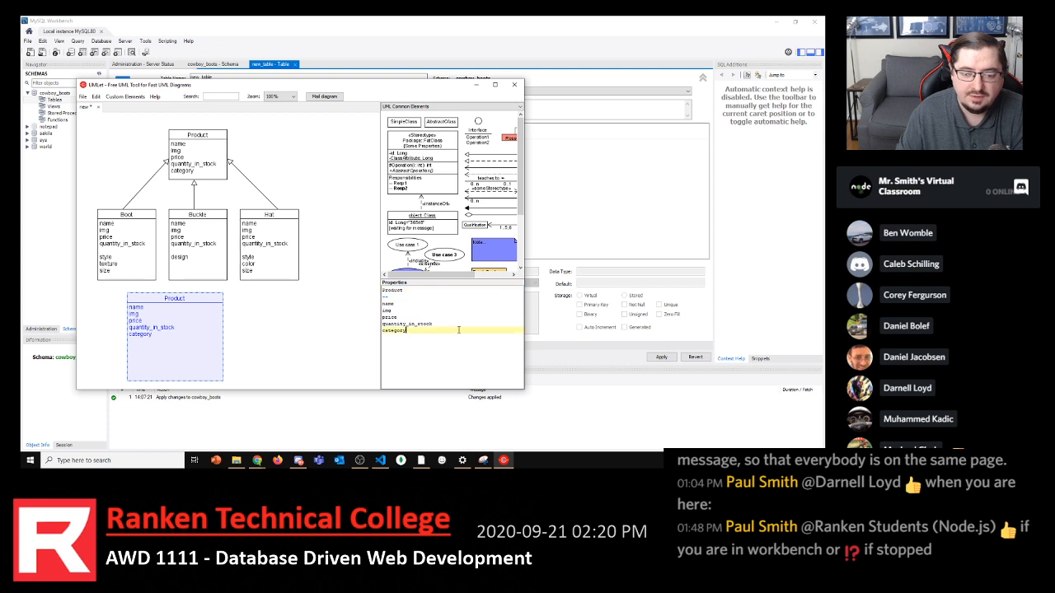
pyautogui.click(456, 323)
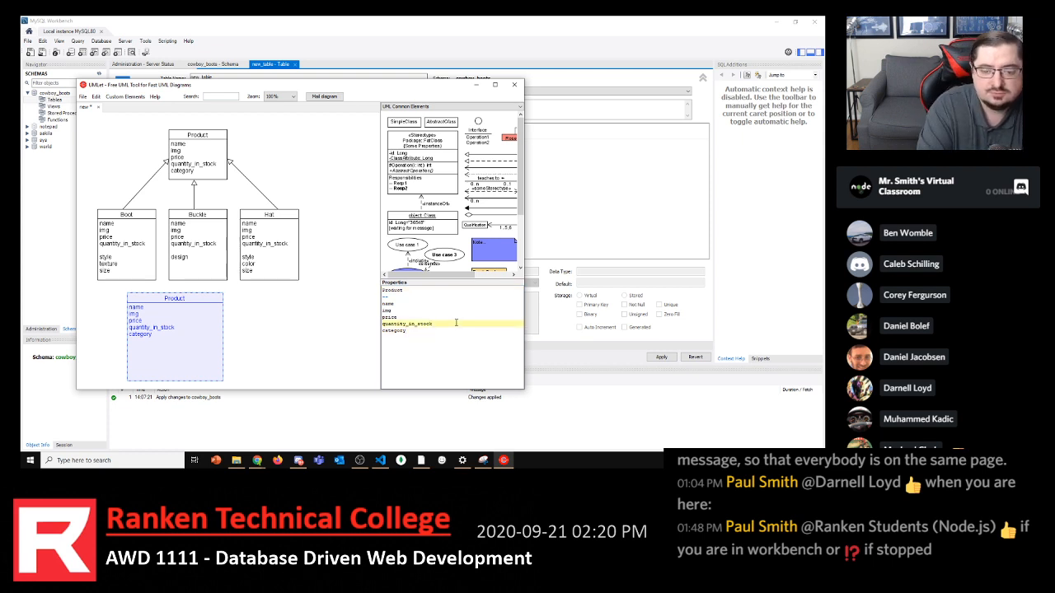
pyautogui.press('Down')
pyautogui.press('Home')
pyautogui.press('Return')
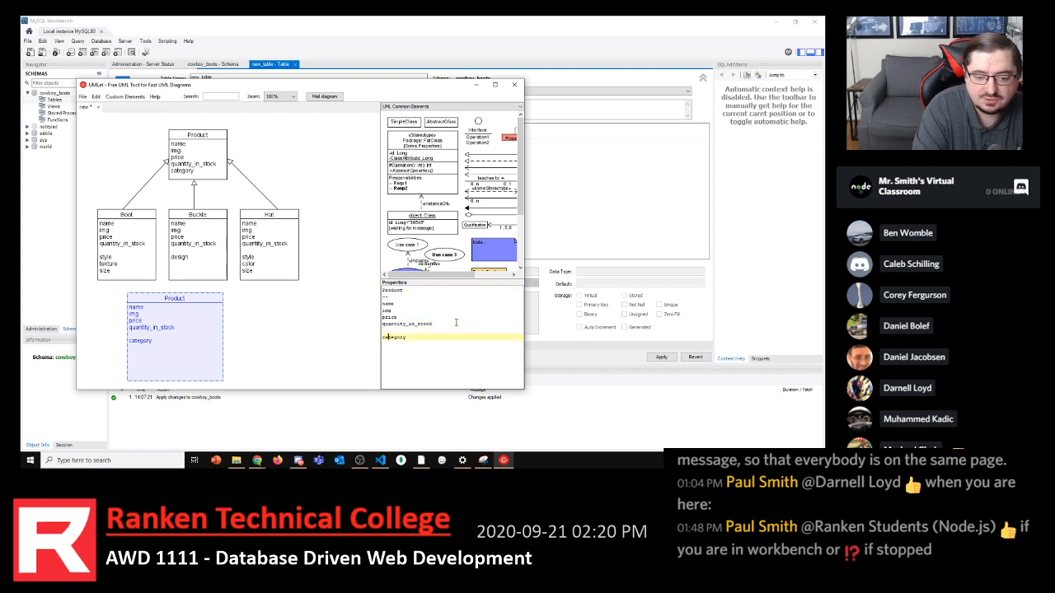
# Add the attributes style, texture, size and color below category in the lower Product class
pyautogui.press('Return')
pyautogui.write('s')
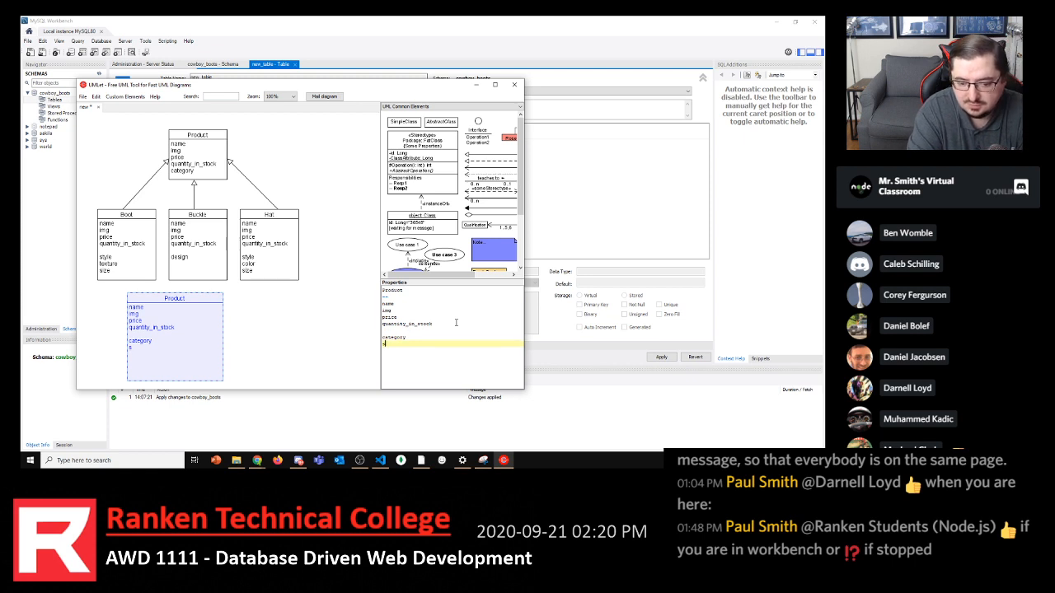
pyautogui.write('tyle')
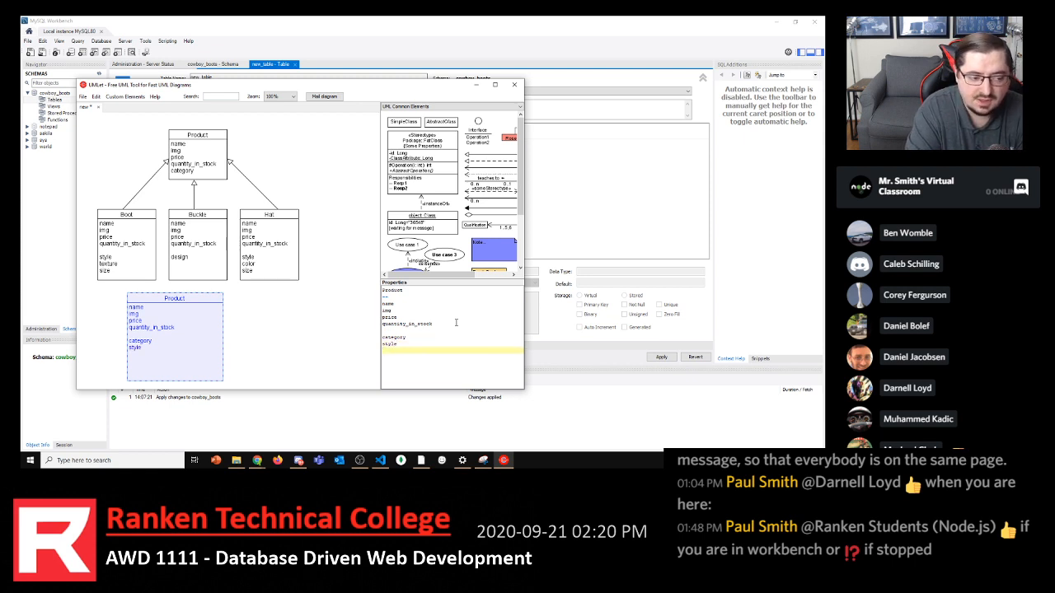
pyautogui.write('xture')
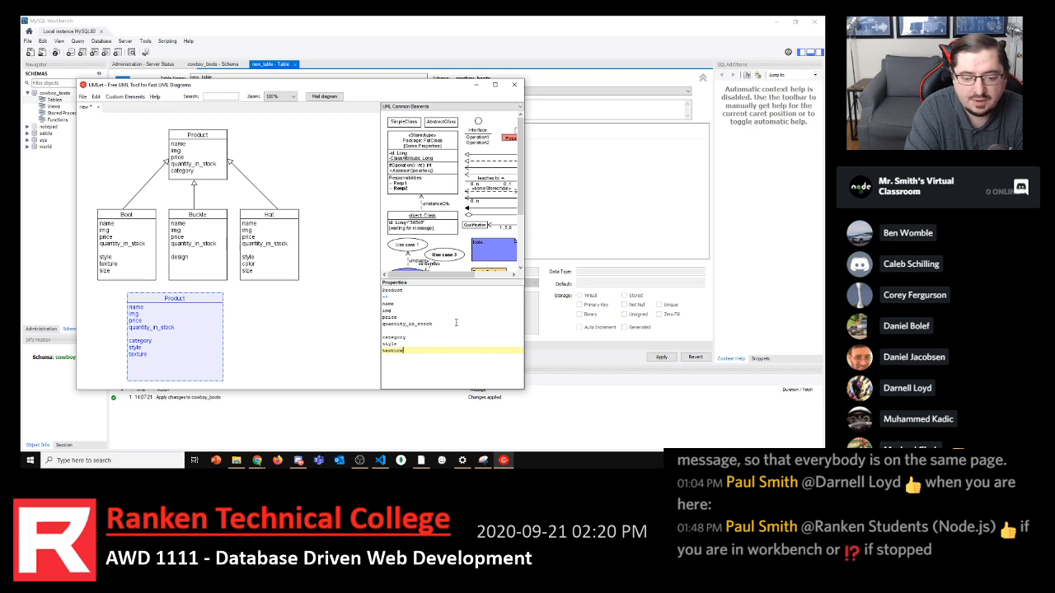
pyautogui.press('Return')
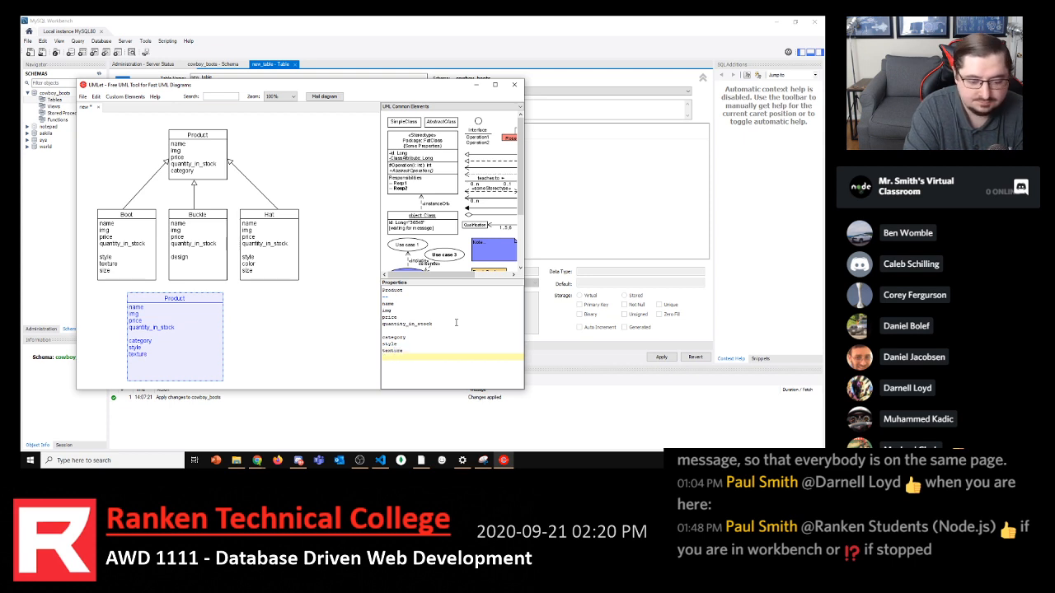
pyautogui.write('size')
pyautogui.press('Return')
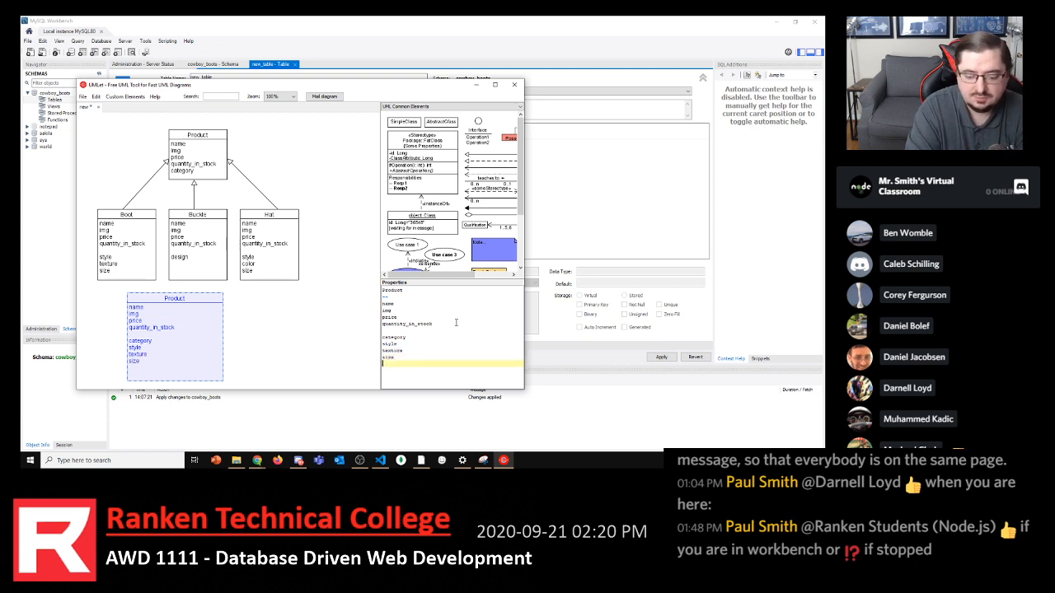
pyautogui.write('color')
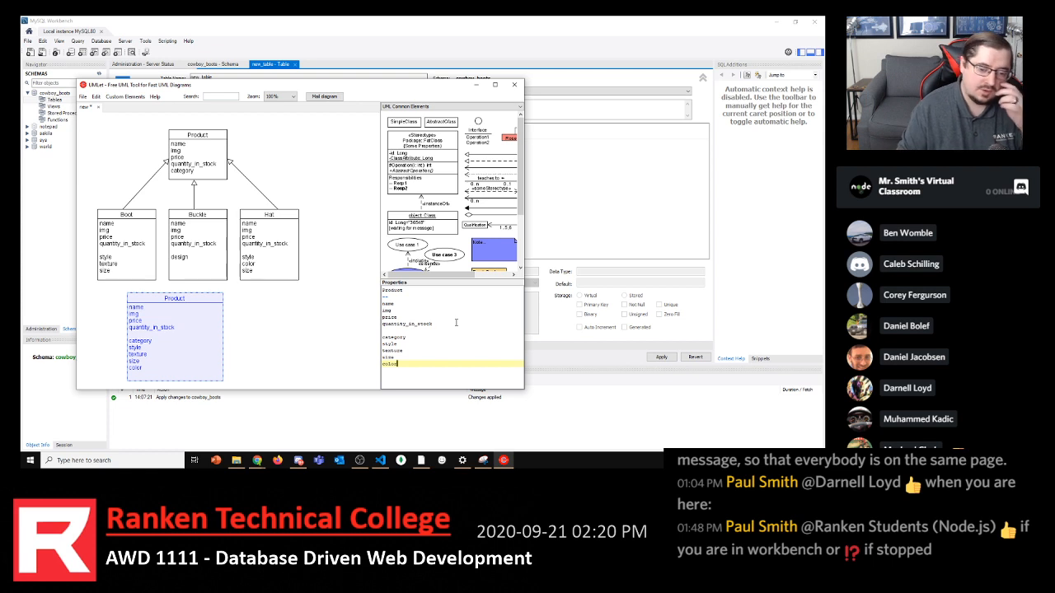
pyautogui.moveTo(402, 366); pyautogui.dragTo(379, 337)
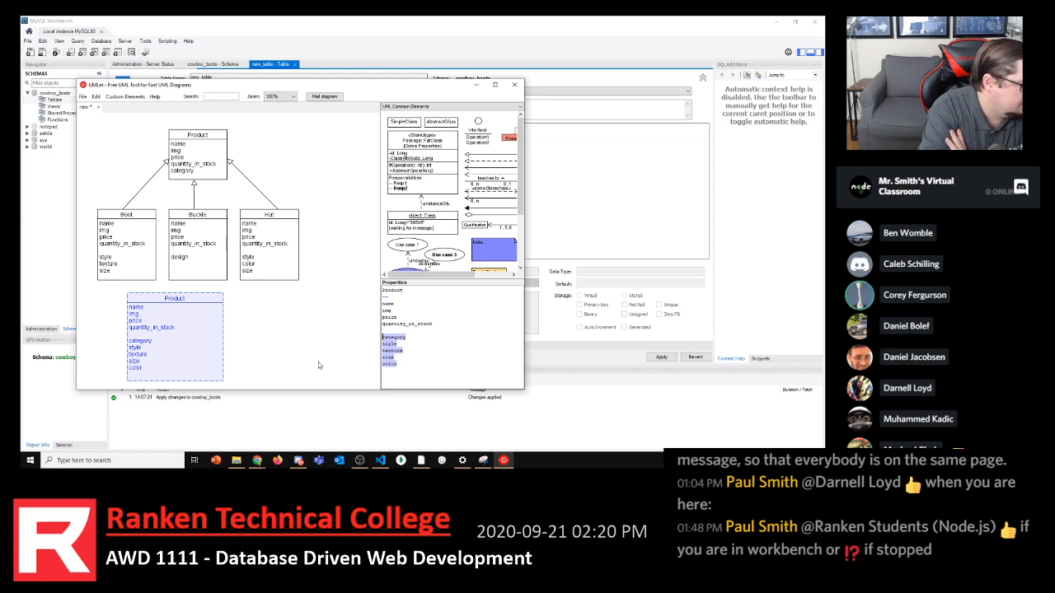
pyautogui.click(318, 356)
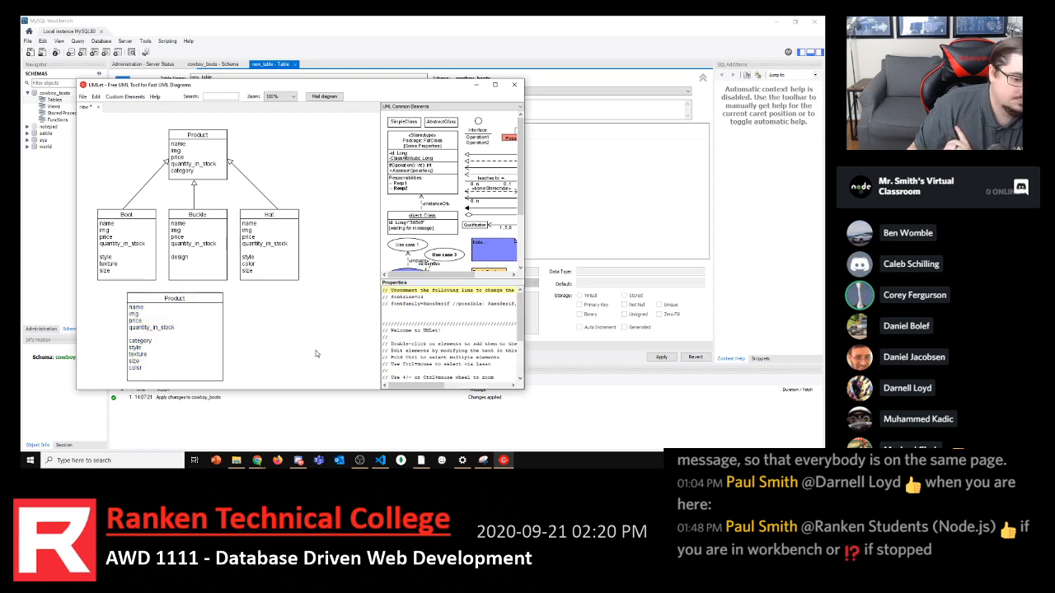
pyautogui.click(199, 335)
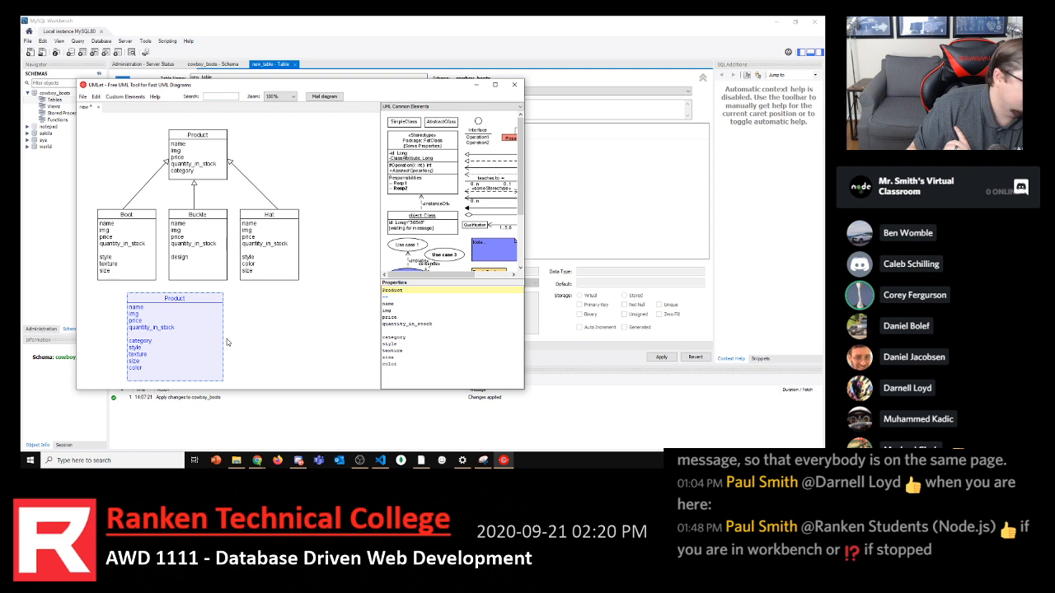
pyautogui.click(83, 97)
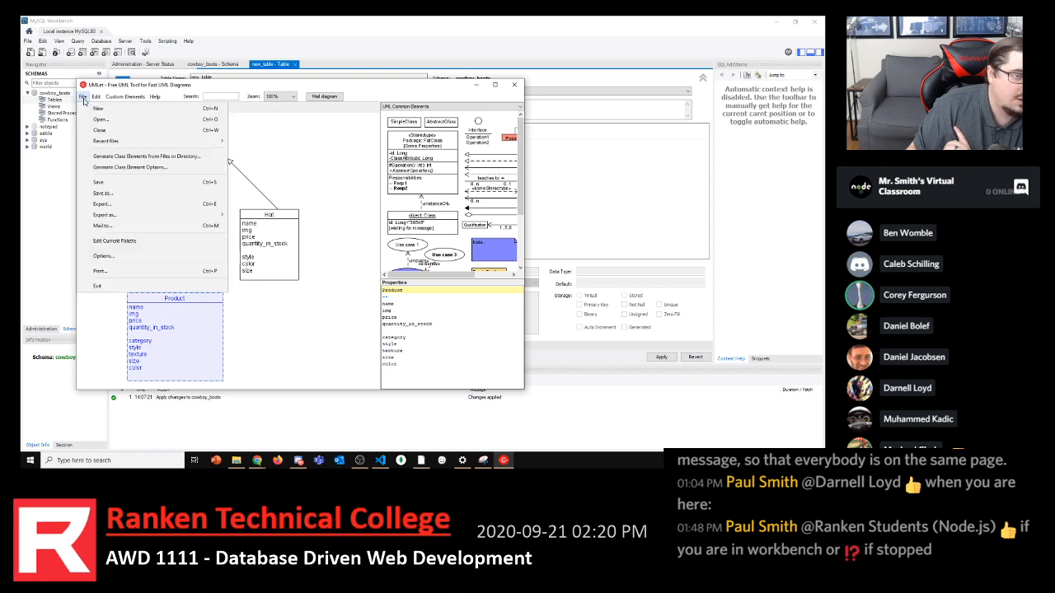
pyautogui.click(100, 180)
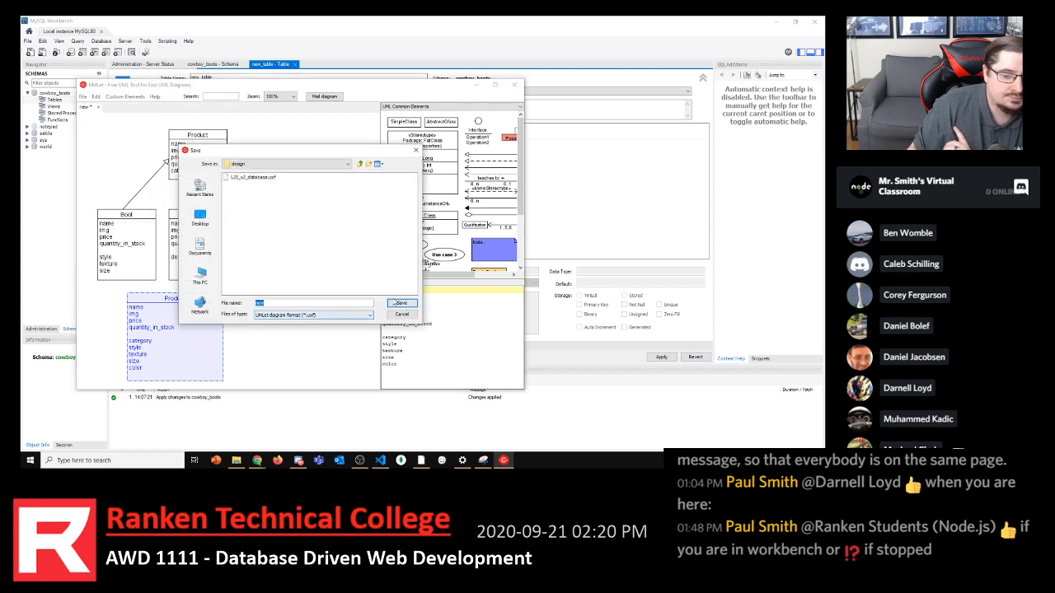
pyautogui.click(401, 315)
# Save the diagram to the Desktop under the name cowboy_boots in UMLet diagram format
pyautogui.click(83, 96)
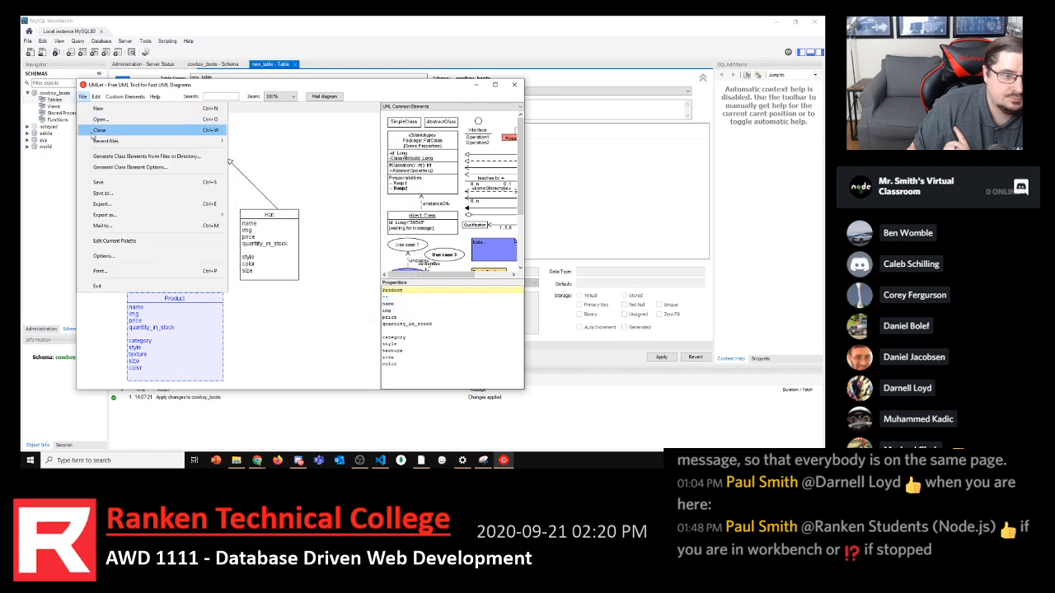
pyautogui.click(101, 192)
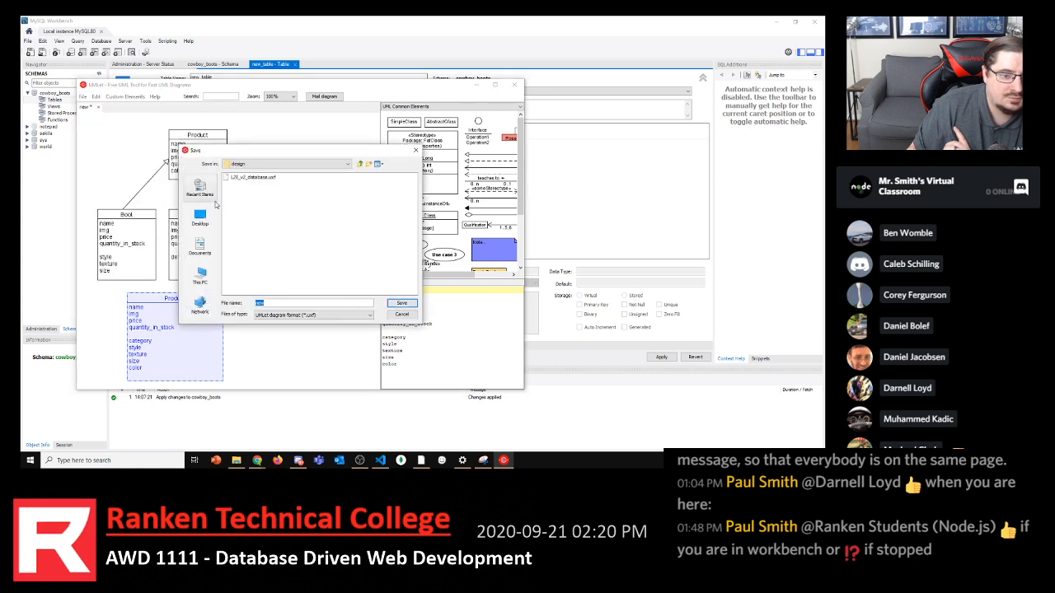
pyautogui.click(204, 217)
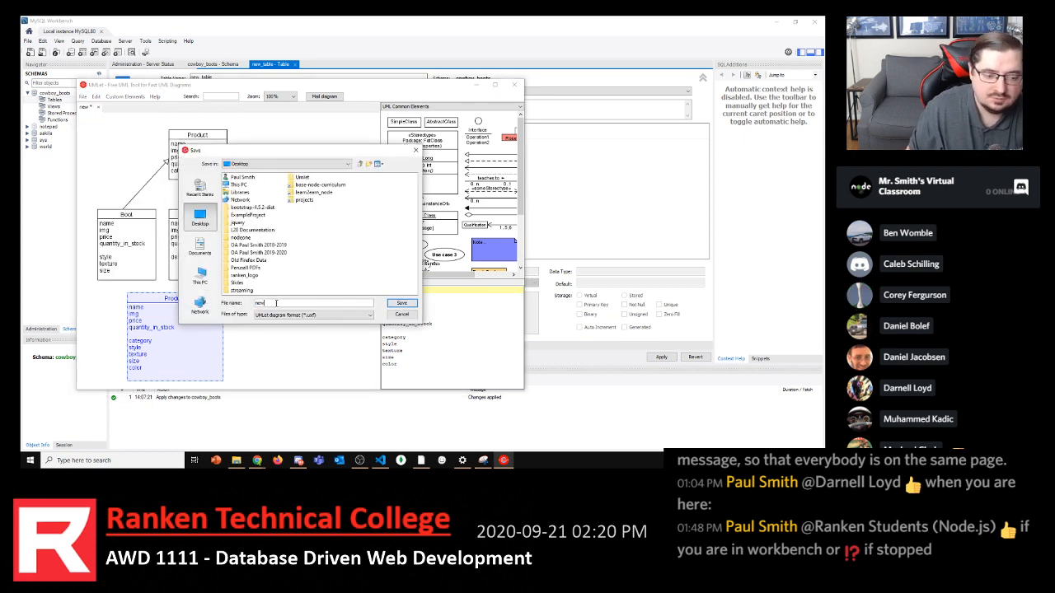
pyautogui.write('cow')
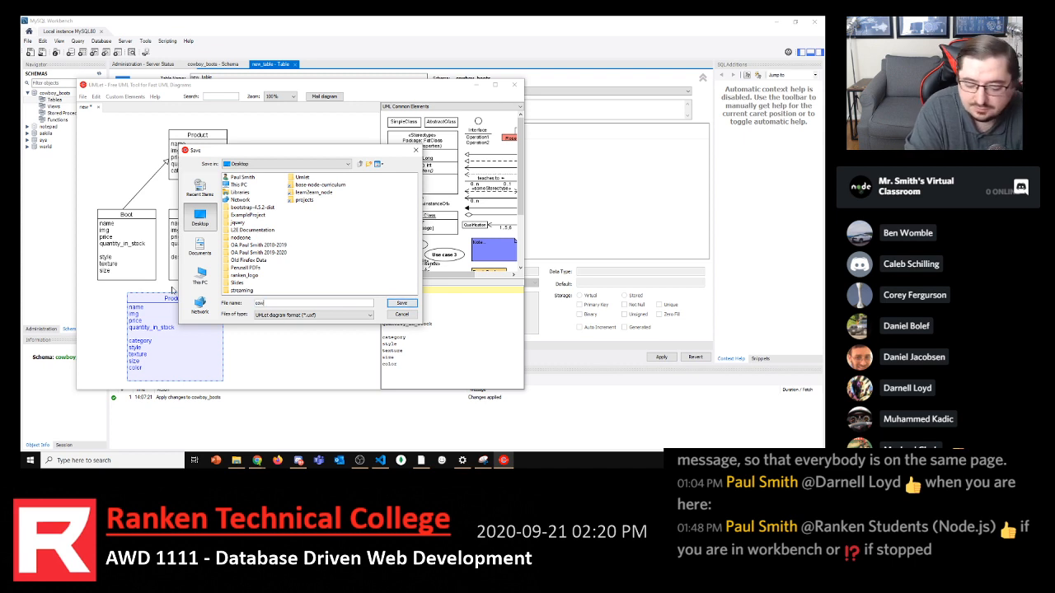
pyautogui.write('boy_')
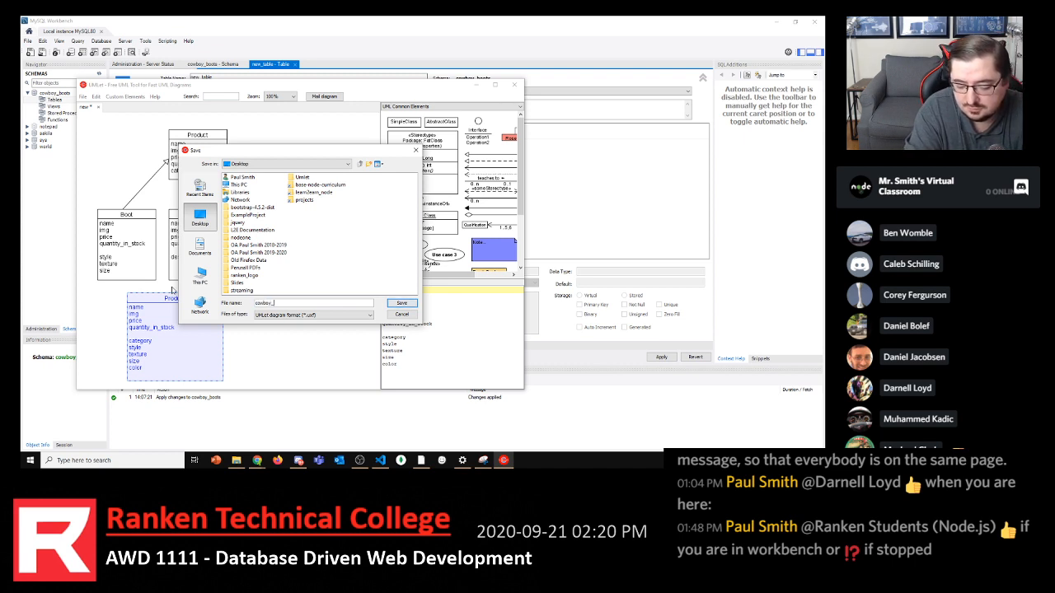
pyautogui.write('boots')
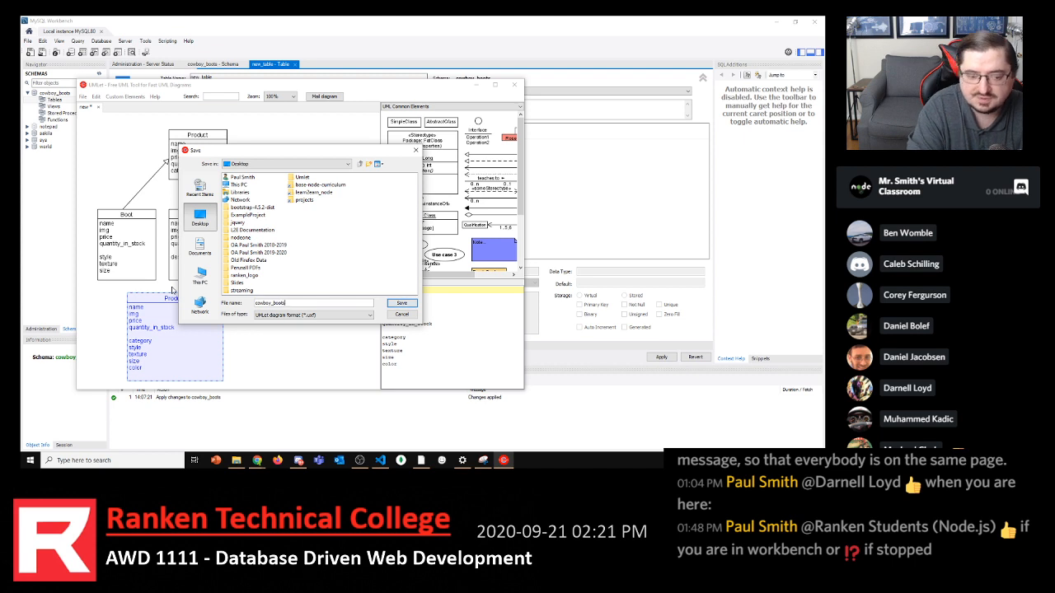
pyautogui.click(394, 303)
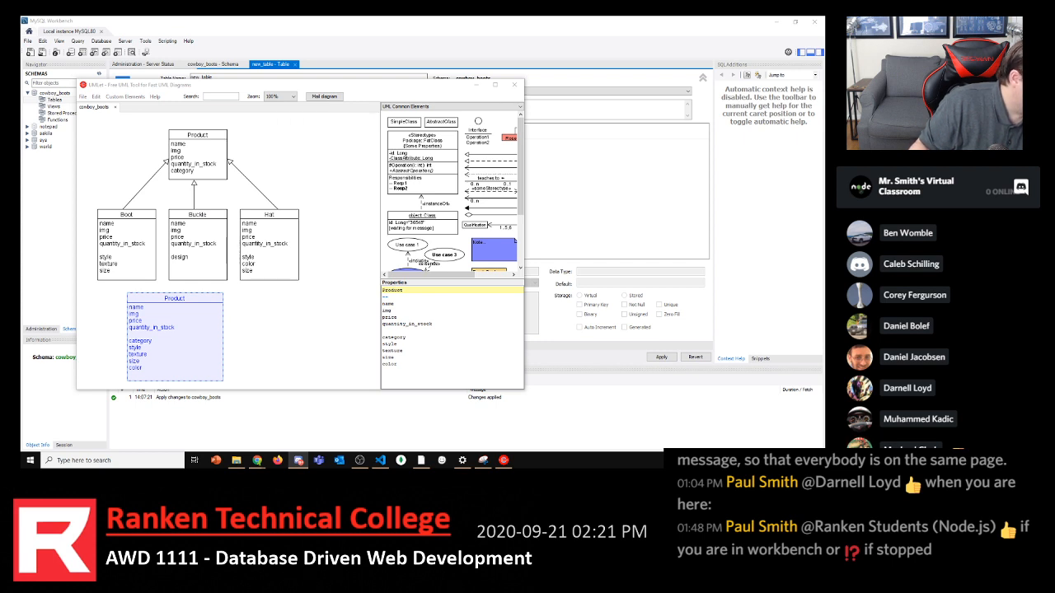
# Replace the design attribute of the Buckle class with style
pyautogui.click(306, 333)
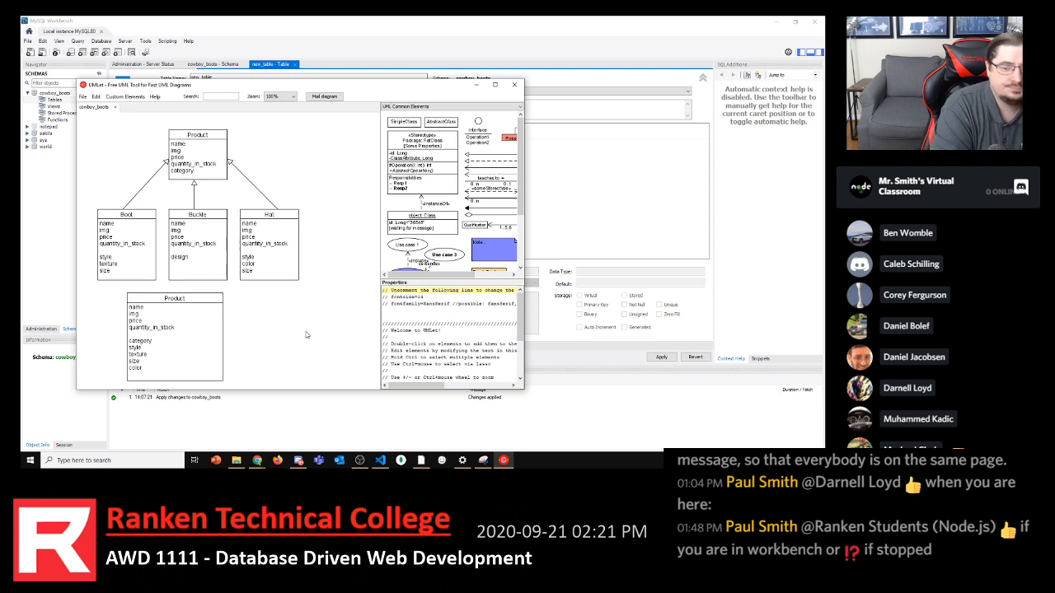
pyautogui.click(169, 344)
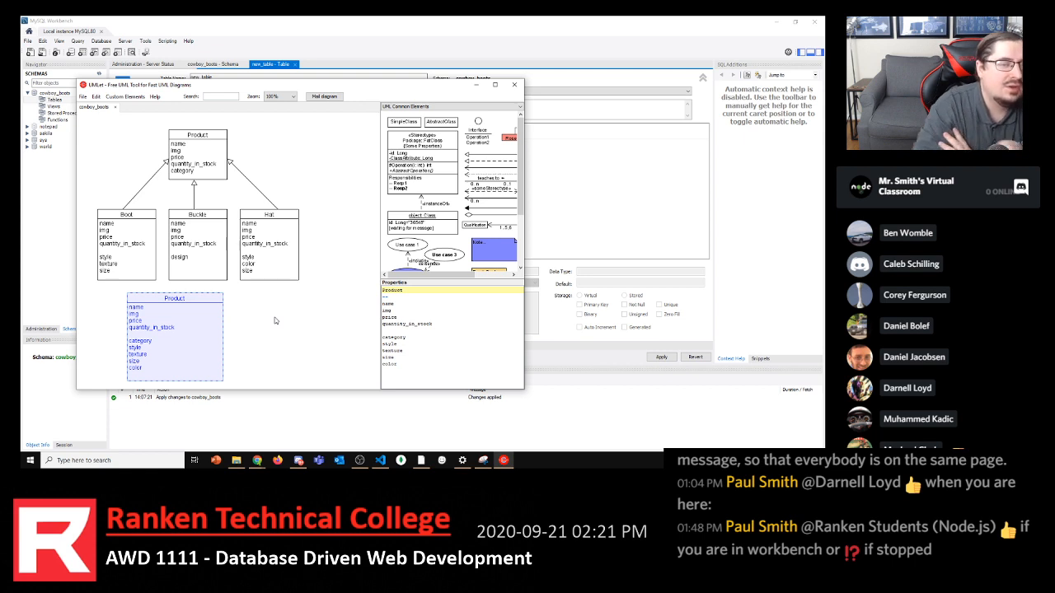
pyautogui.click(221, 277)
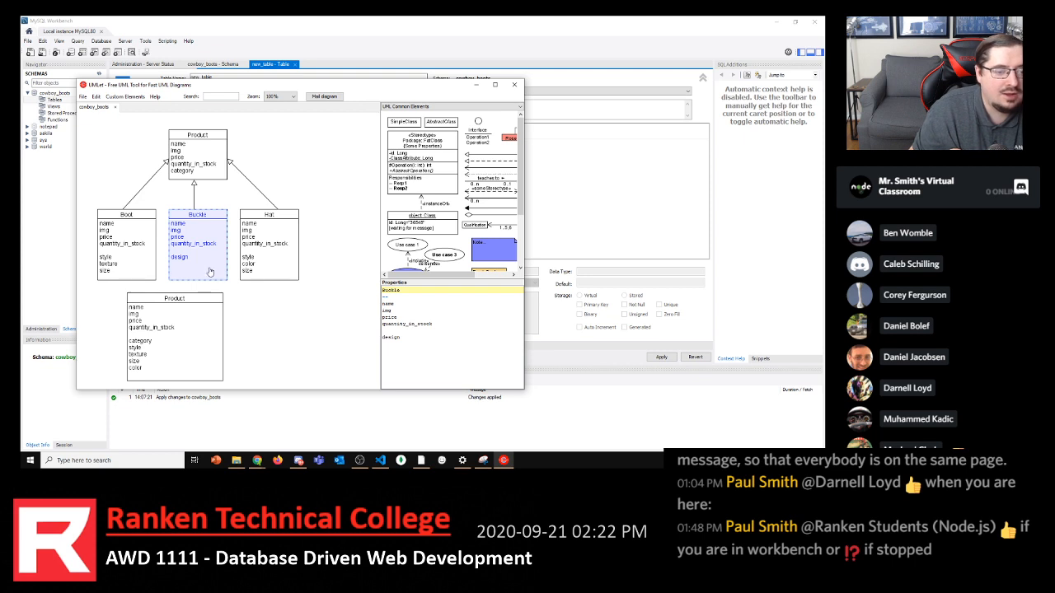
pyautogui.moveTo(412, 337); pyautogui.dragTo(376, 336)
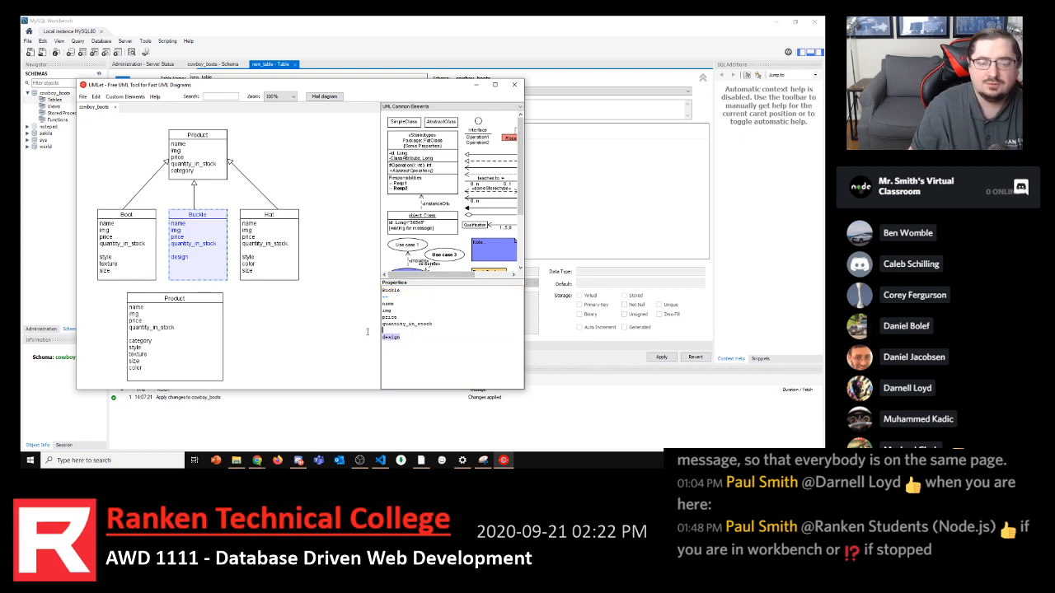
pyautogui.press('Right')
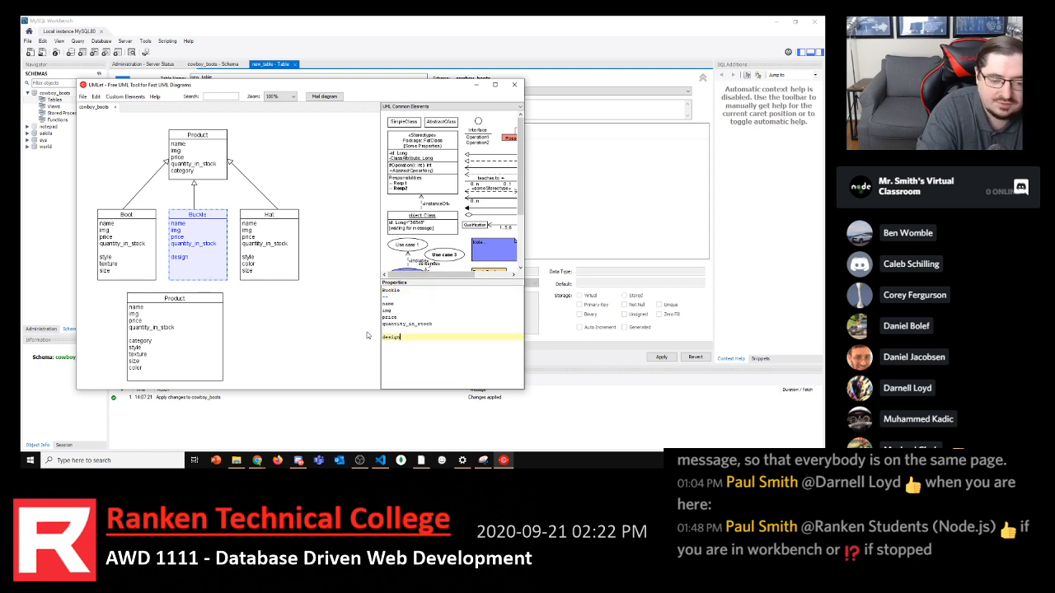
pyautogui.press('BackSpace')
pyautogui.press('BackSpace')
pyautogui.press('BackSpace')
pyautogui.press('BackSpace')
pyautogui.press('BackSpace')
pyautogui.press('BackSpace')
pyautogui.write('sty')
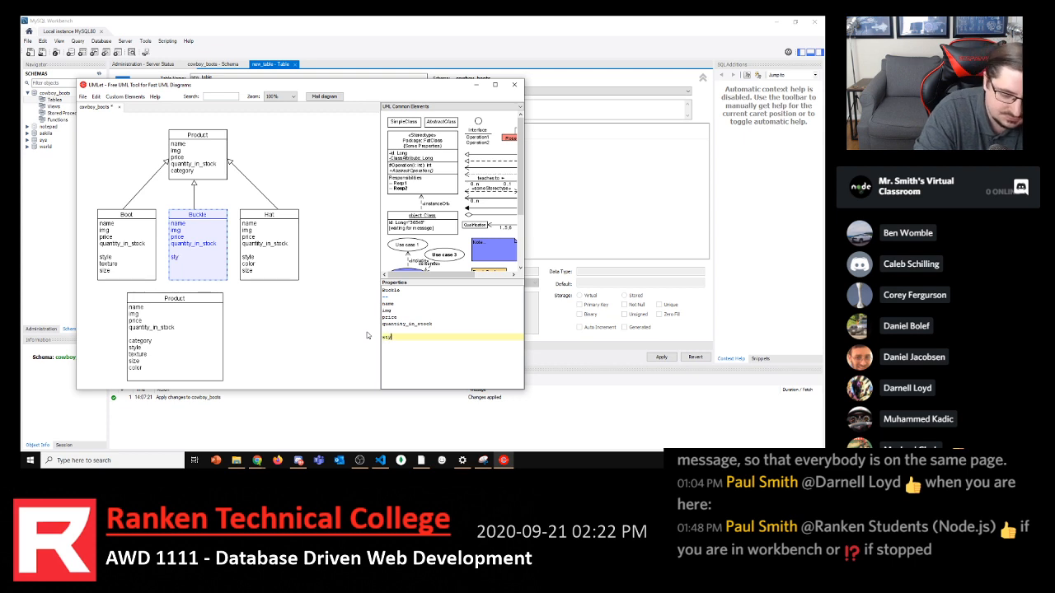
pyautogui.write('le')
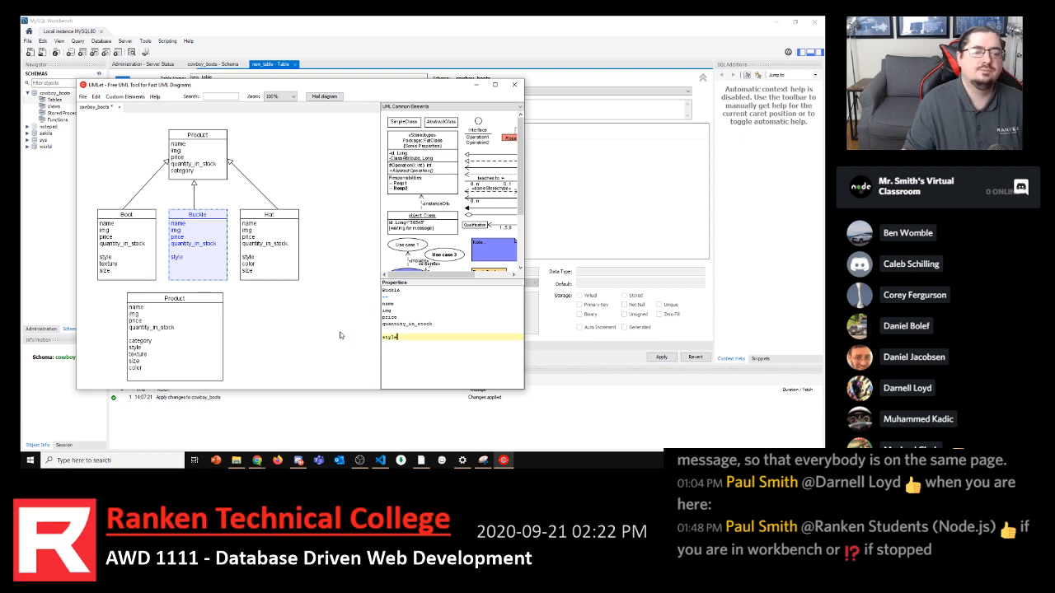
pyautogui.click(341, 336)
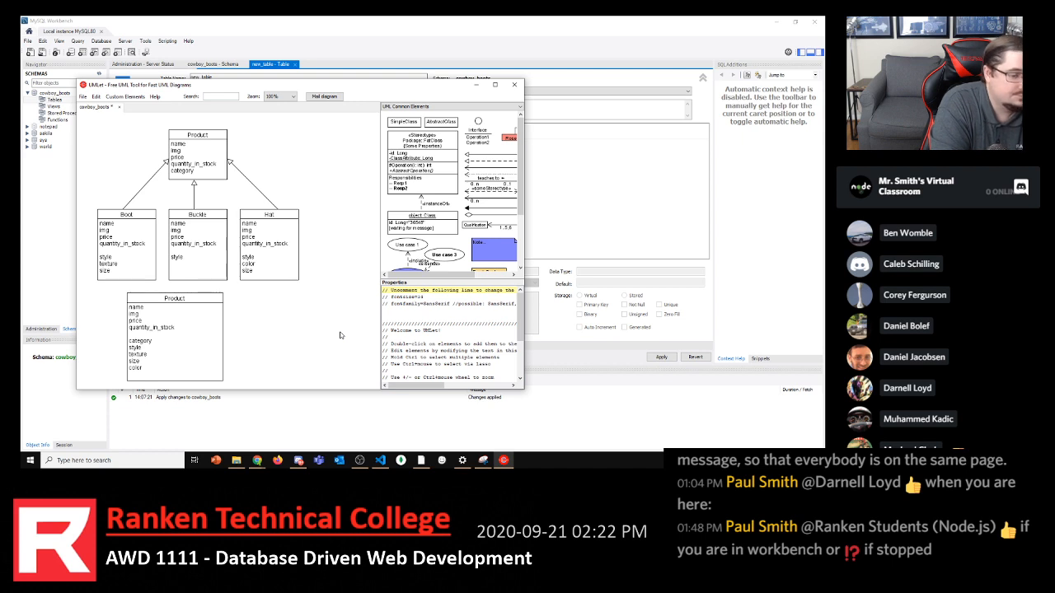
# Change the last attribute of the Buckle class back to design
pyautogui.click(211, 264)
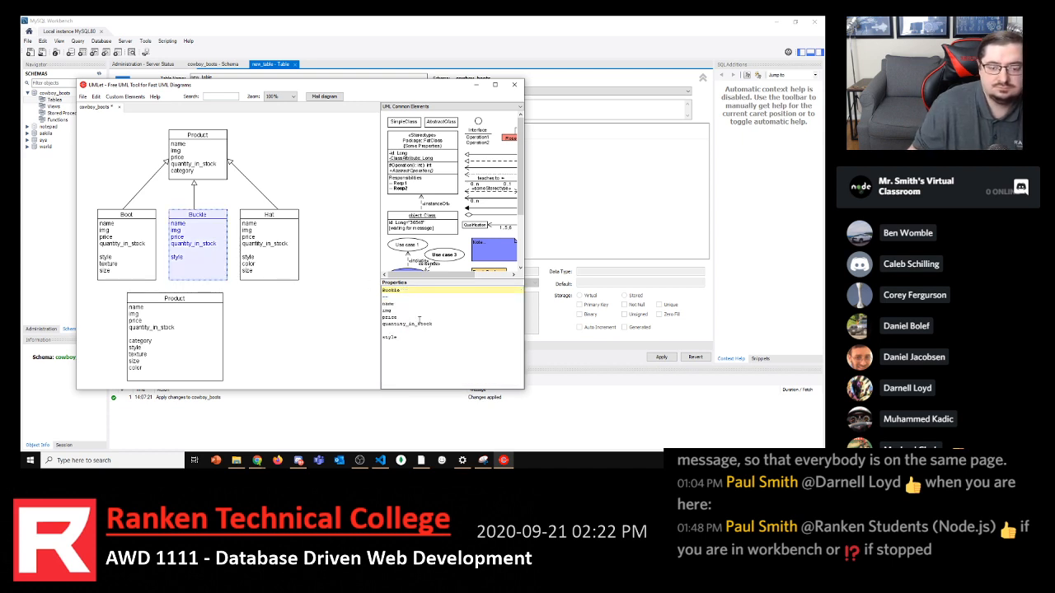
pyautogui.click(392, 337)
pyautogui.moveTo(397, 337); pyautogui.dragTo(366, 337)
pyautogui.write('design')
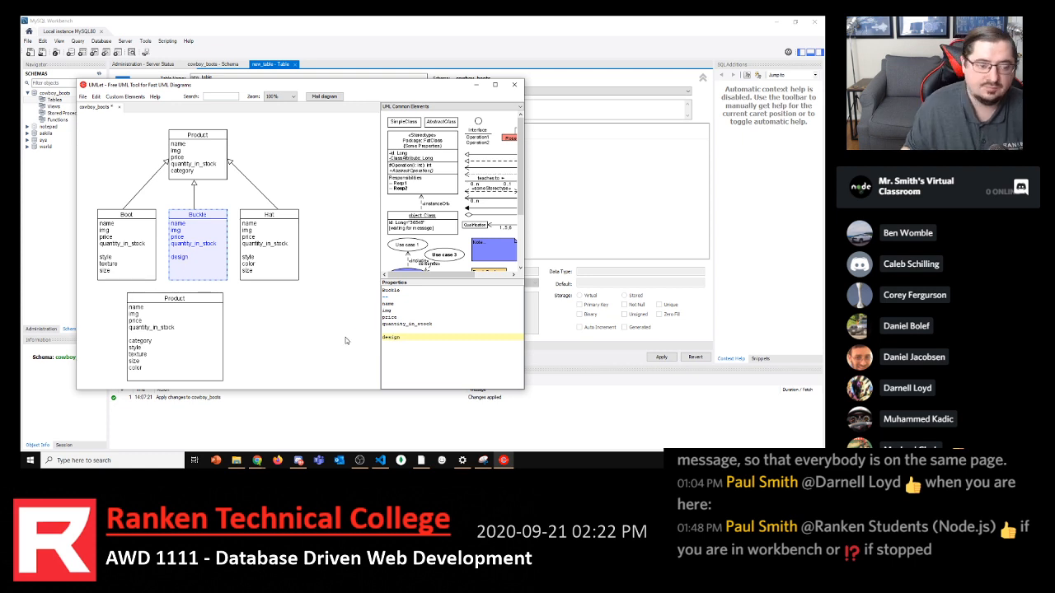
pyautogui.click(346, 337)
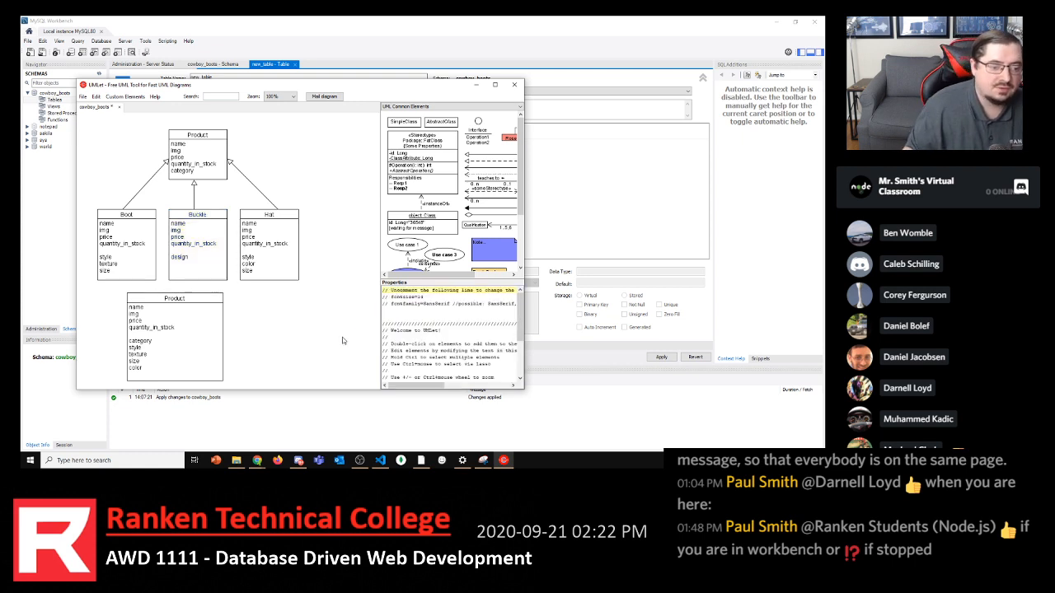
# Capture a screenshot of all the Product, Boot, Buckle and Hat class boxes with Snipping Tool
pyautogui.click(140, 348)
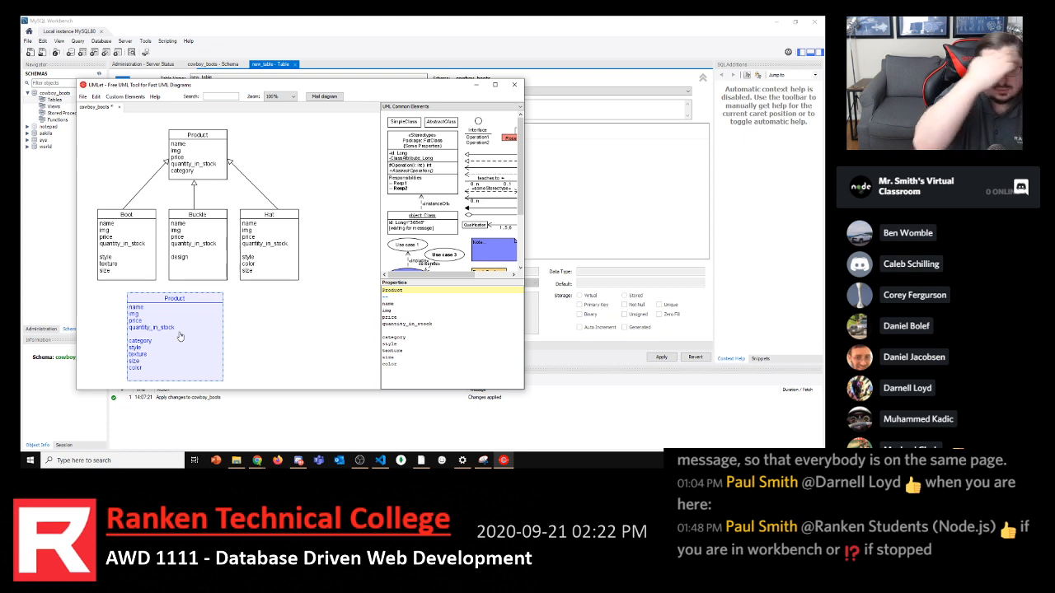
pyautogui.click(131, 458)
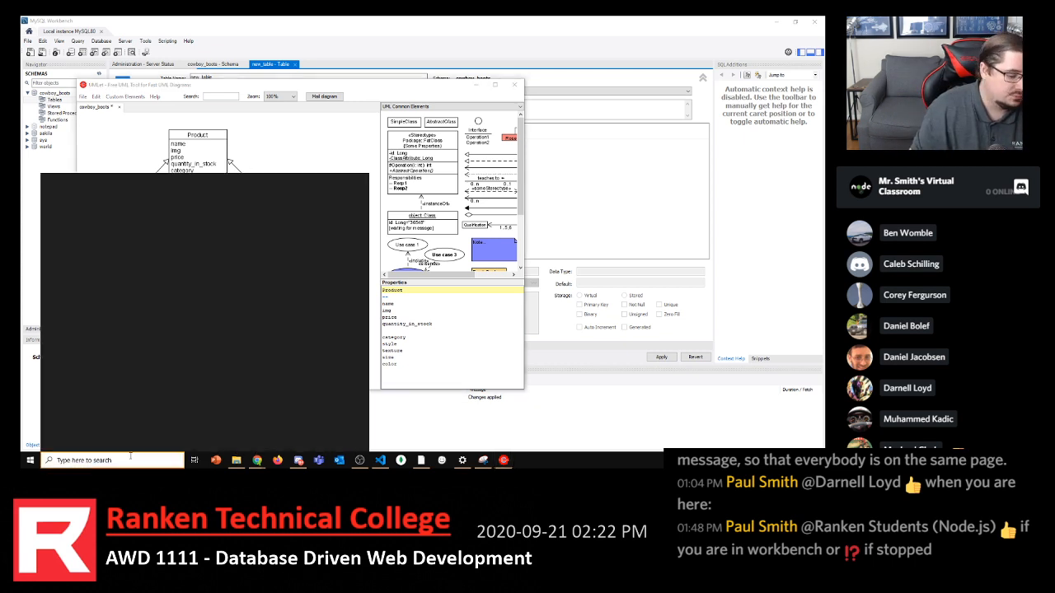
pyautogui.write('s')
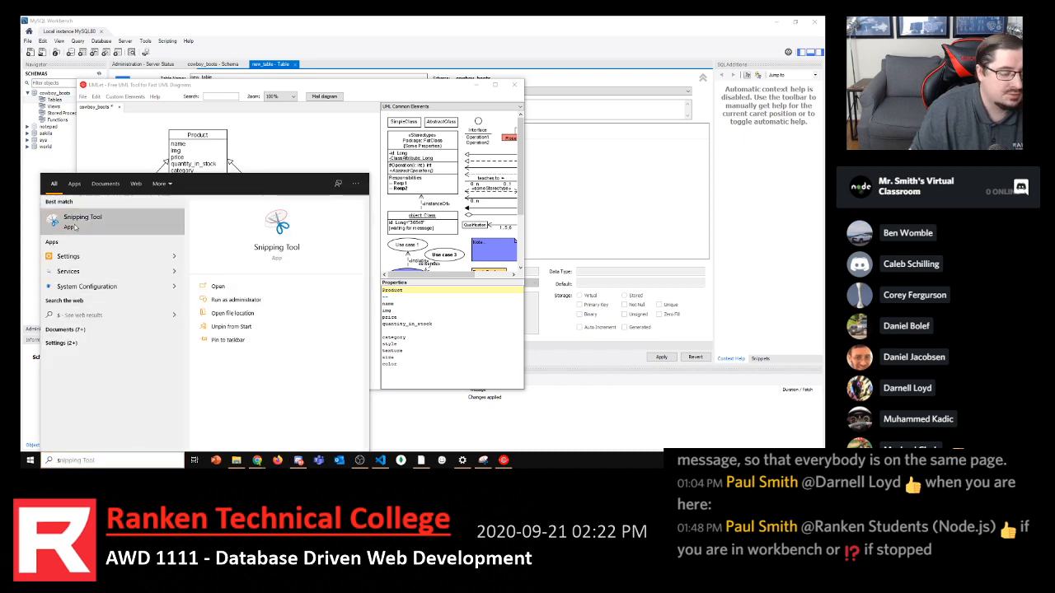
pyautogui.click(75, 221)
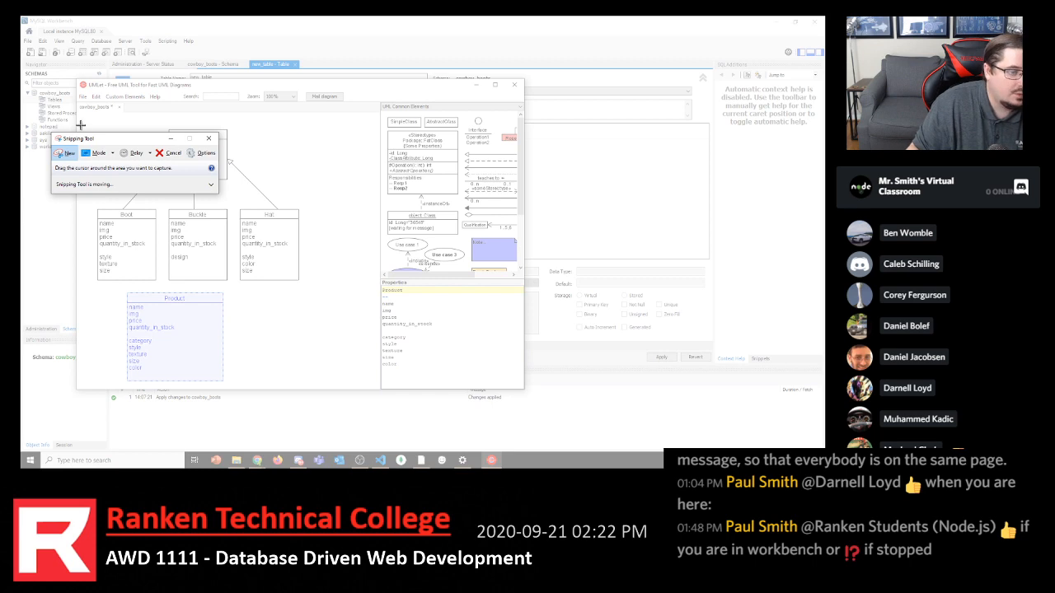
pyautogui.moveTo(81, 118); pyautogui.dragTo(342, 385)
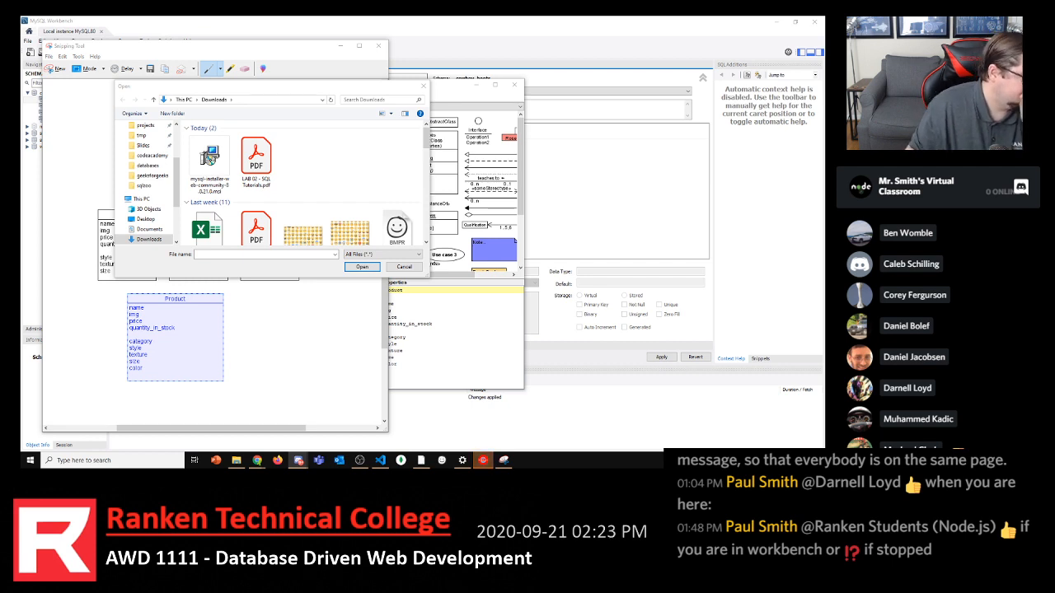
# Switch to MySQL Workbench and name the new table in the cowboy_boots schema products
pyautogui.click(450, 18)
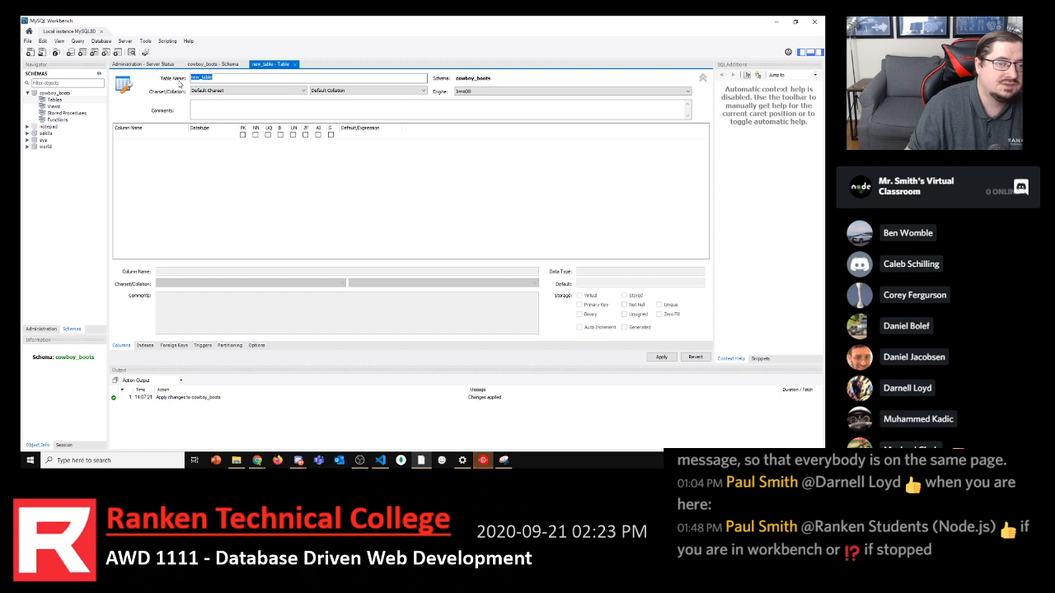
pyautogui.rightClick(66, 101)
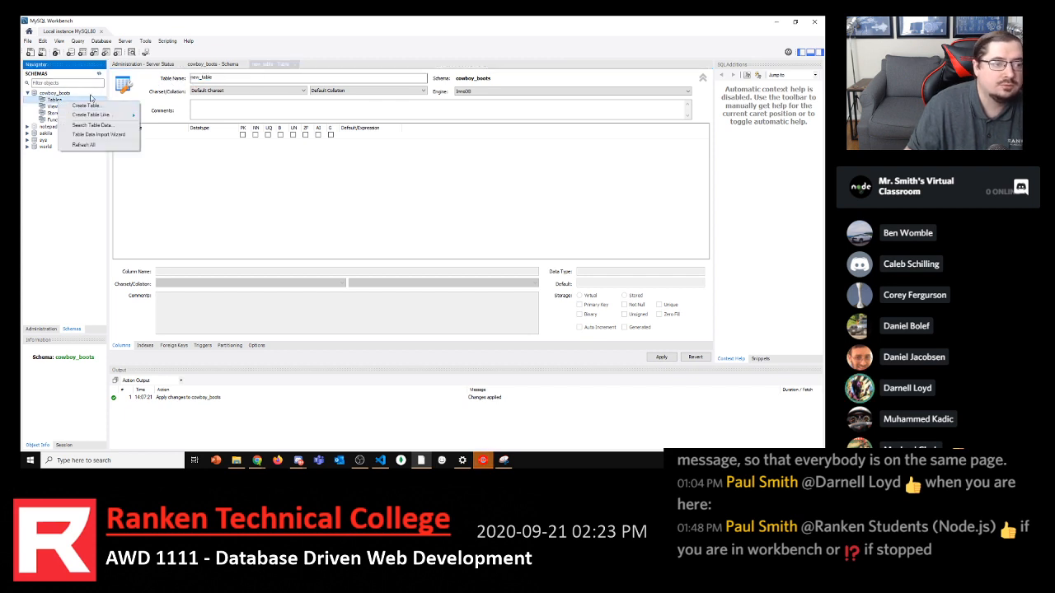
pyautogui.click(250, 76)
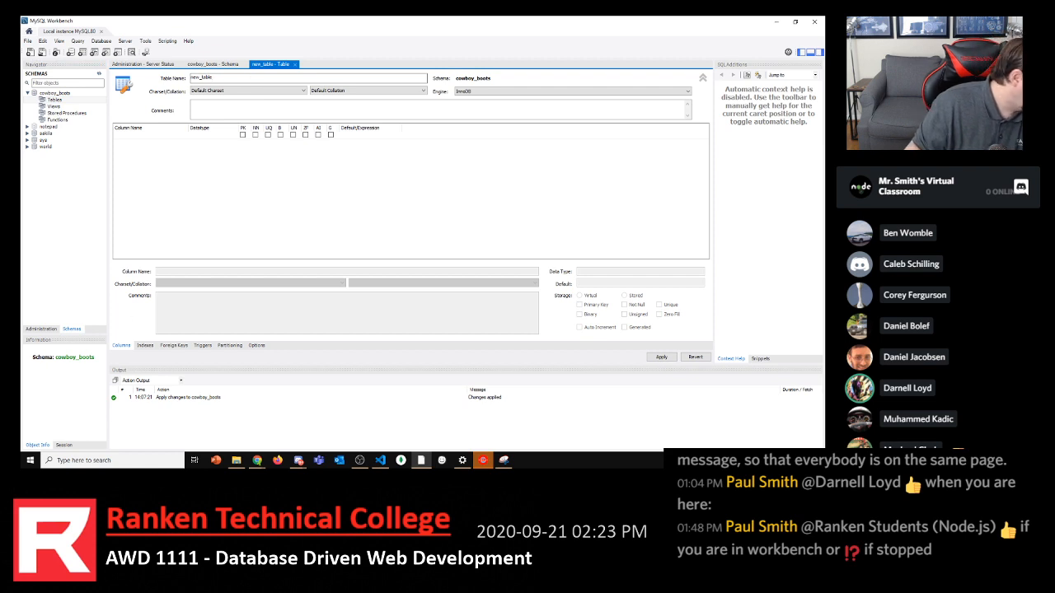
pyautogui.hotkey('alt', 'Tab')
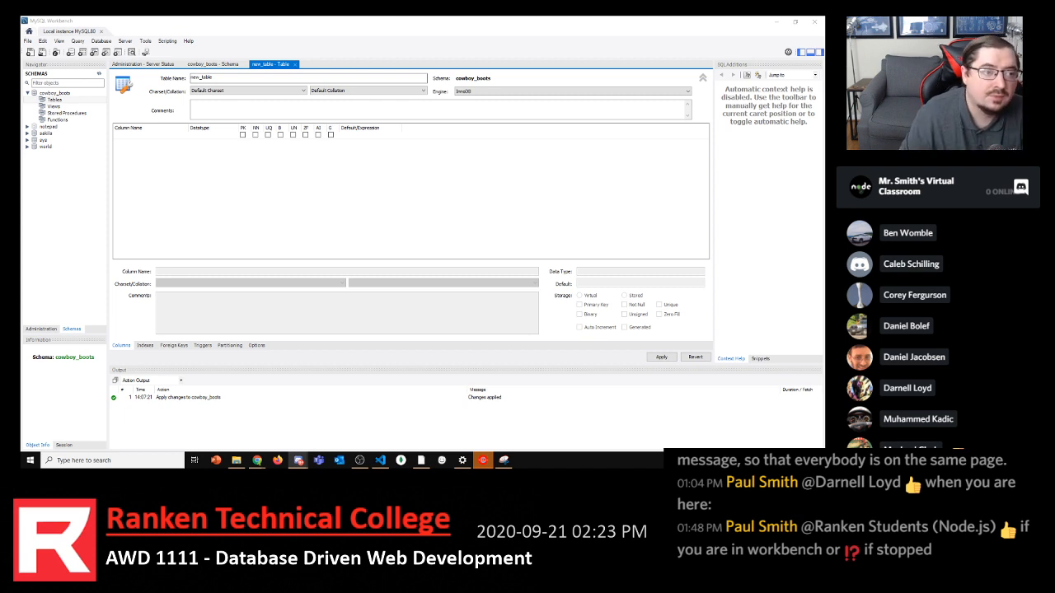
pyautogui.click(219, 78)
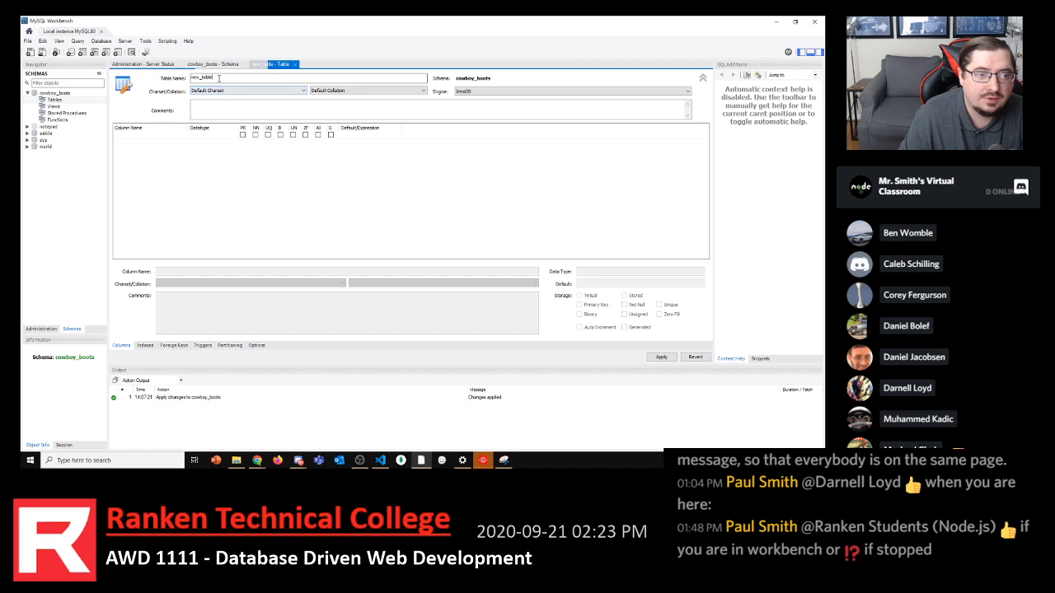
pyautogui.moveTo(218, 78); pyautogui.dragTo(149, 73)
pyautogui.write('arod')
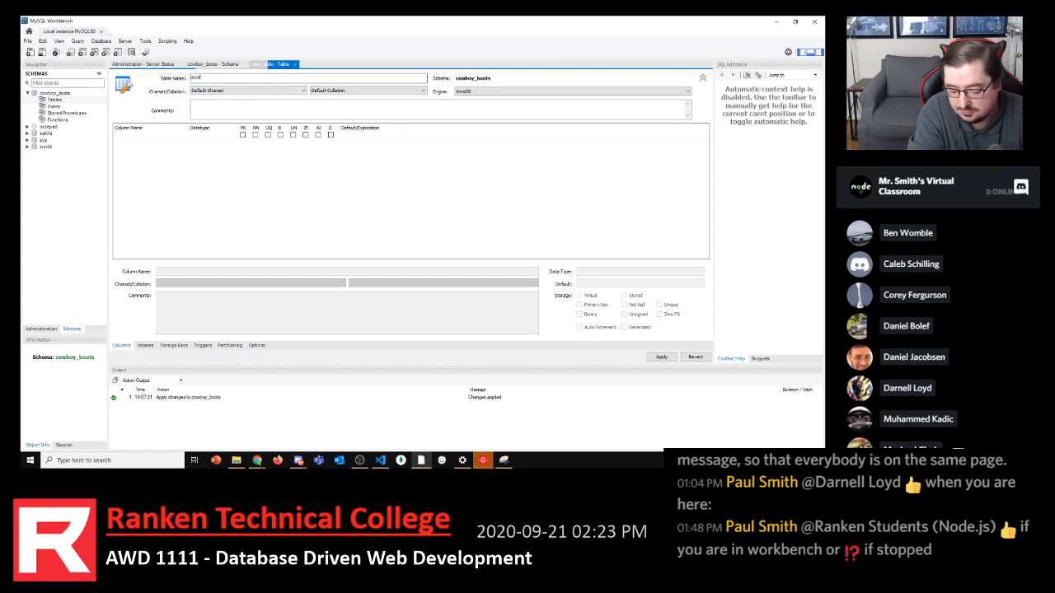
pyautogui.write('ucts')
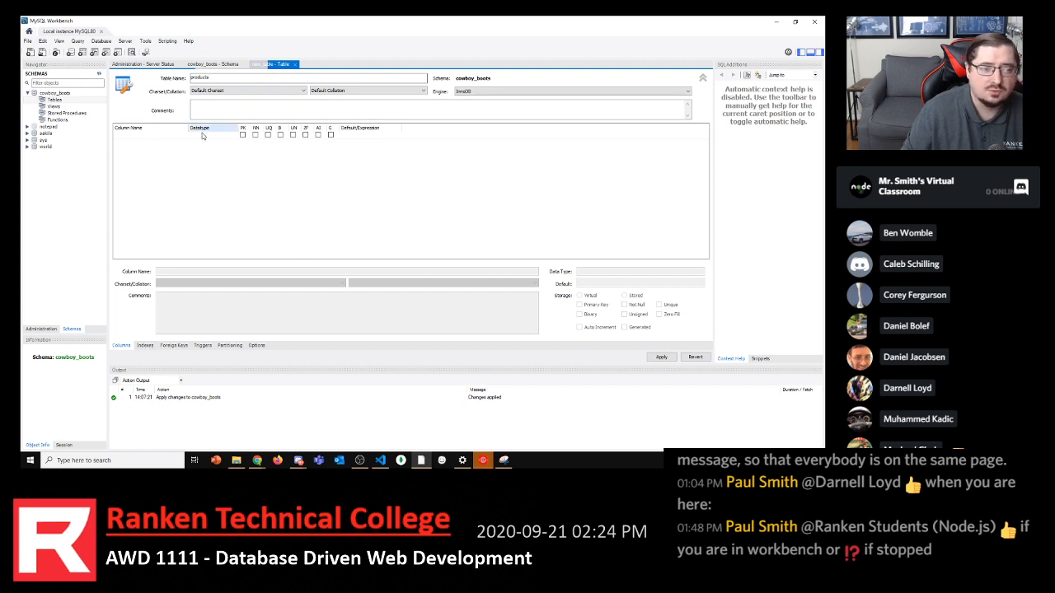
# Add a first INT column with the suggested name to the products table and delete the extra column below it
pyautogui.rightClick(195, 146)
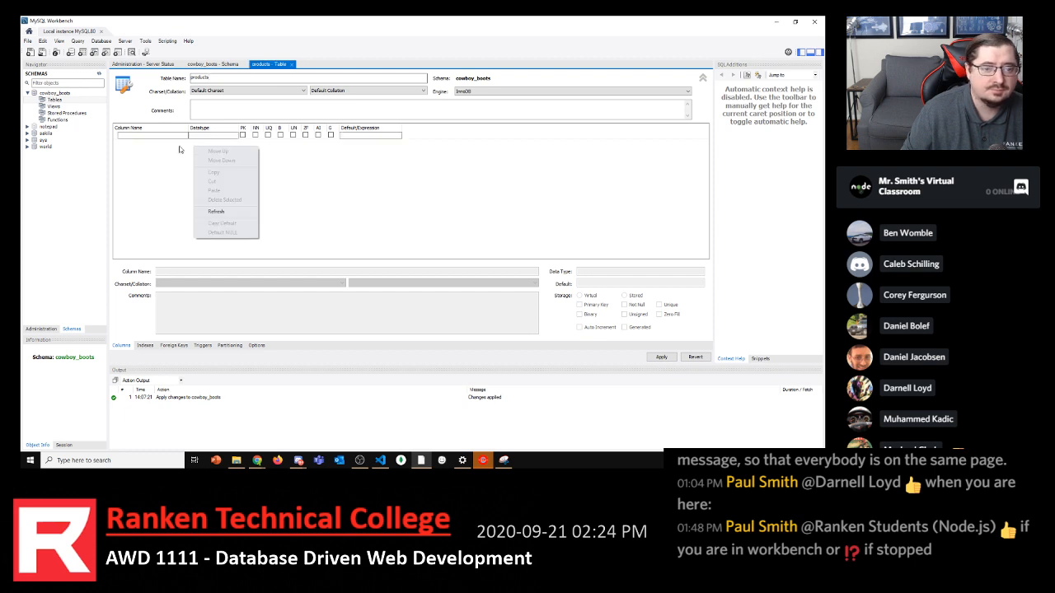
pyautogui.click(179, 147)
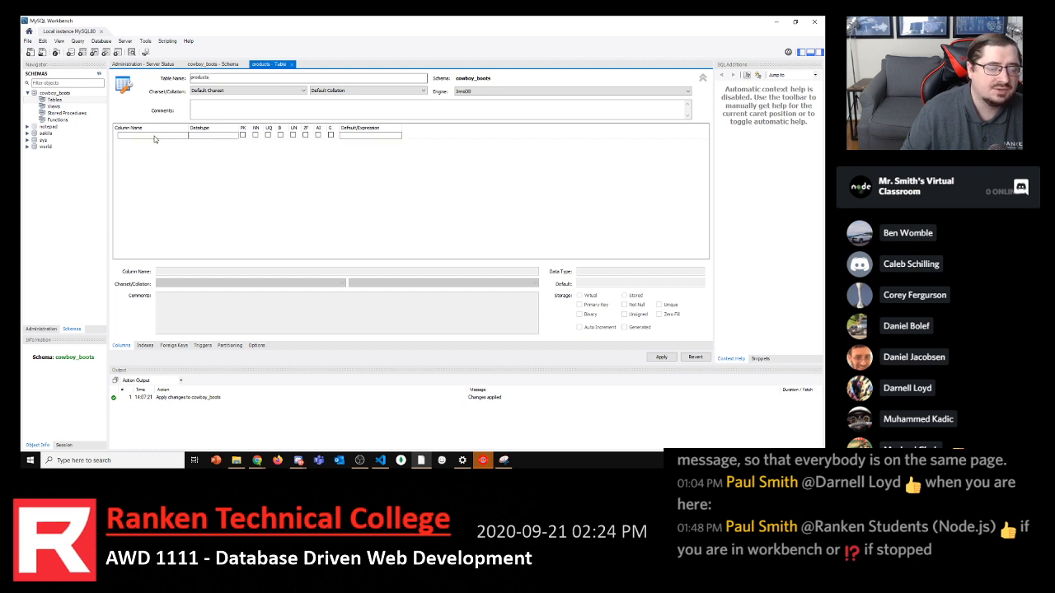
pyautogui.click(154, 136)
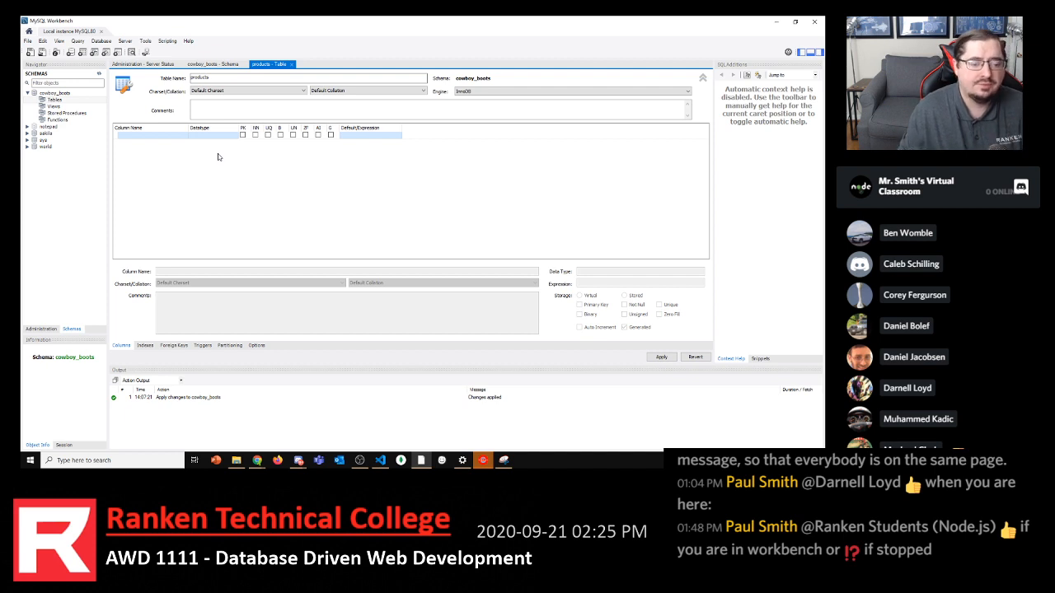
pyautogui.doubleClick(163, 138)
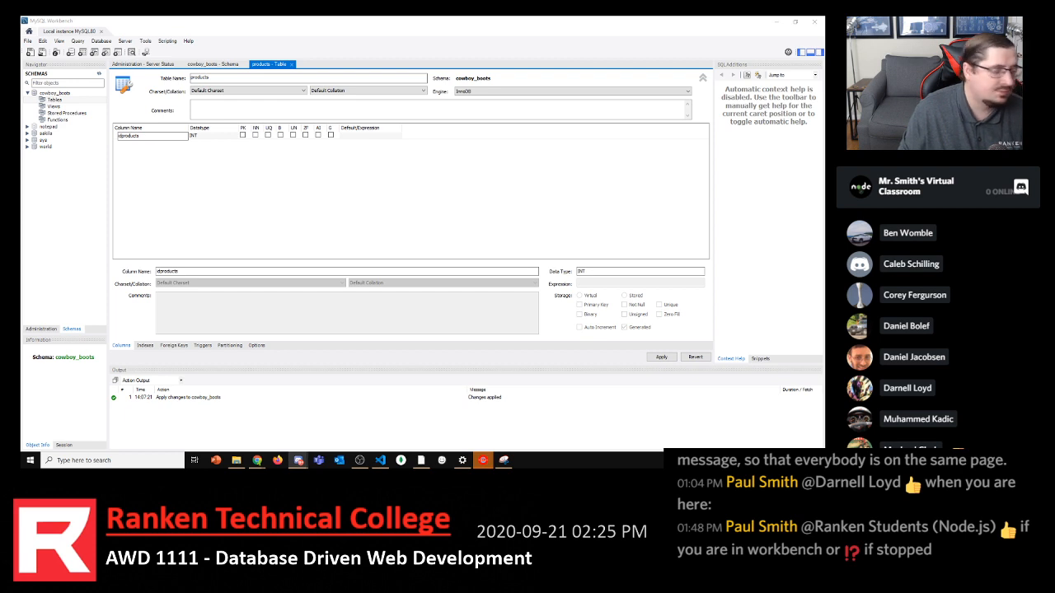
pyautogui.click(148, 141)
pyautogui.click(152, 136)
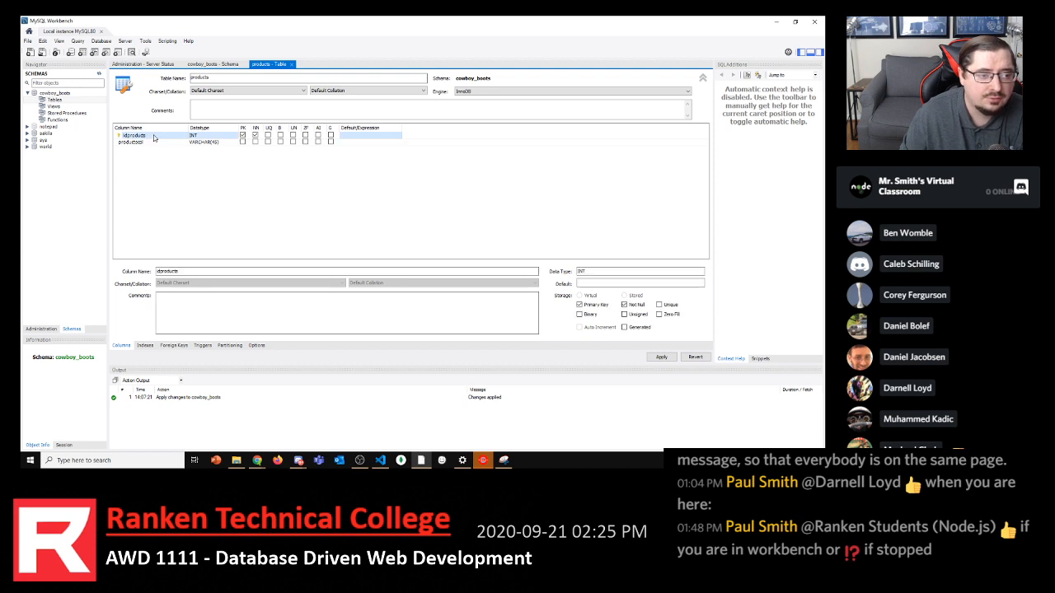
pyautogui.click(151, 143)
pyautogui.press('Delete')
pyautogui.click(151, 137)
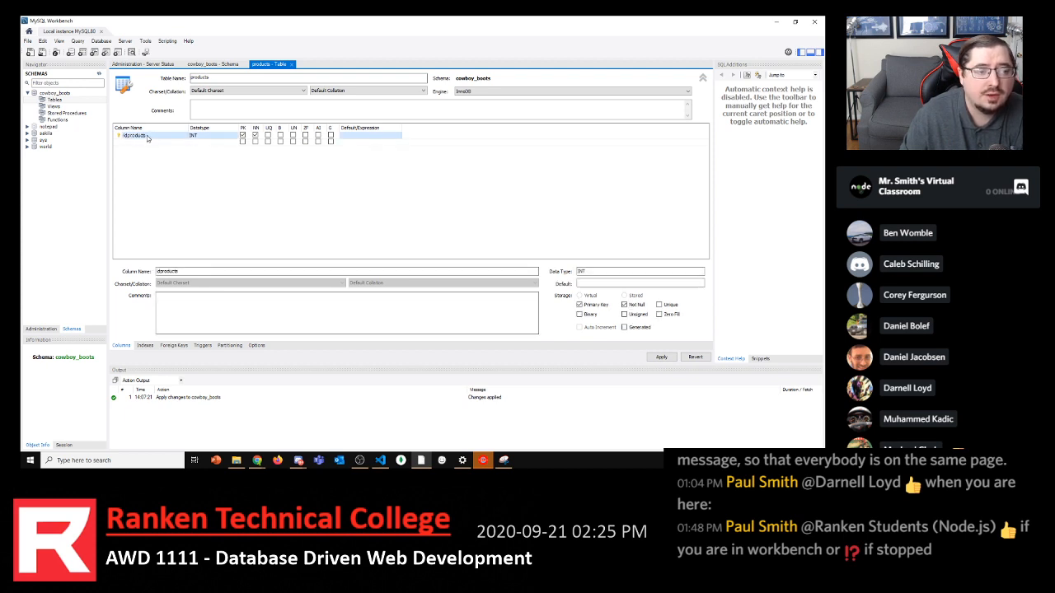
# Rename the primary key column of the products table as name
pyautogui.doubleClick(148, 138)
pyautogui.moveTo(149, 137); pyautogui.dragTo(103, 135)
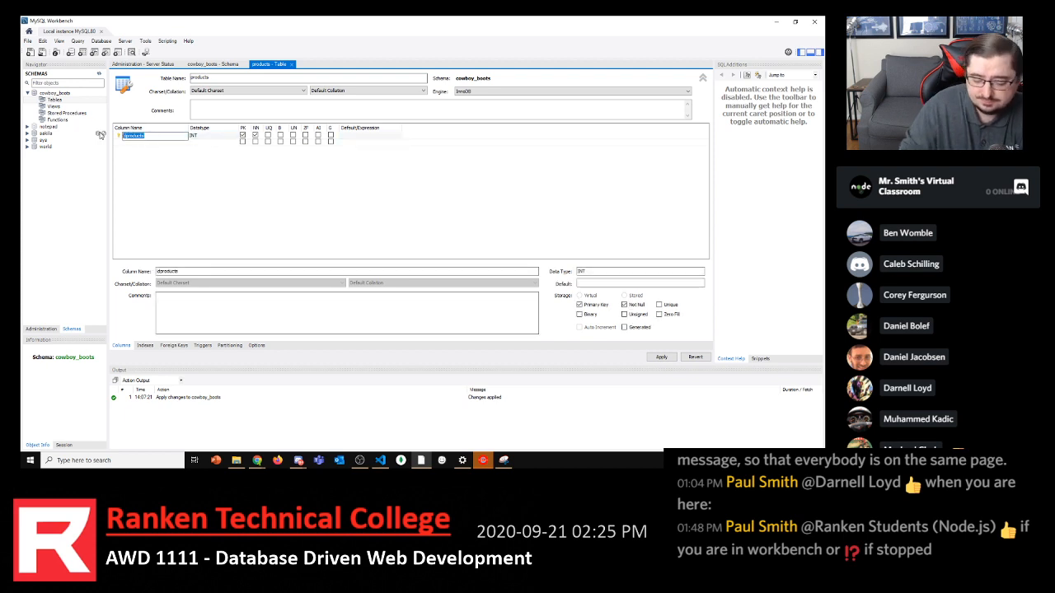
pyautogui.write('pame')
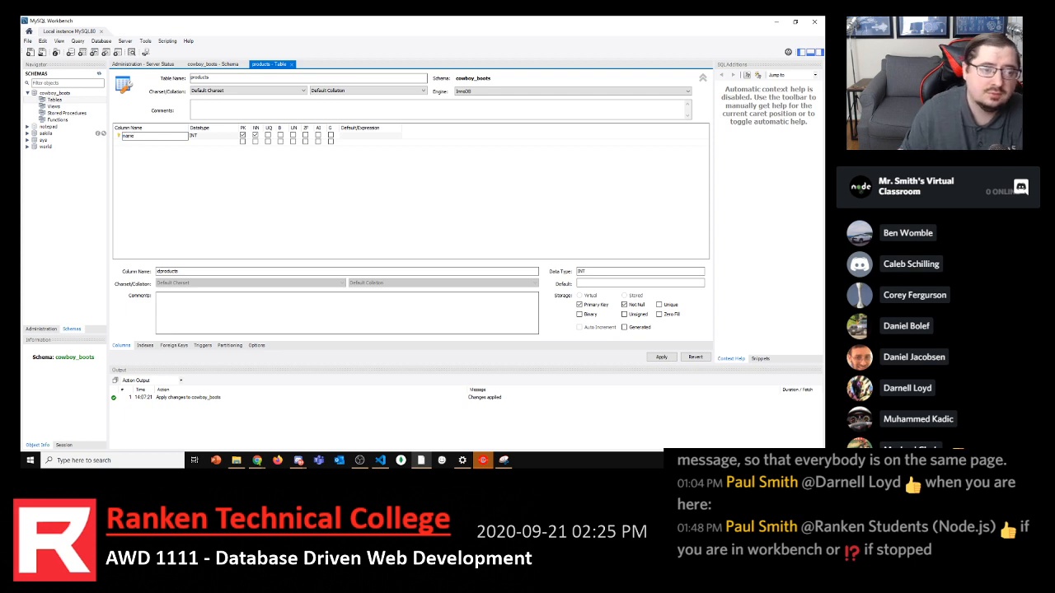
# Set the datatype of the name column to CHAR(100)
pyautogui.doubleClick(227, 142)
pyautogui.click(222, 136)
pyautogui.click(234, 135)
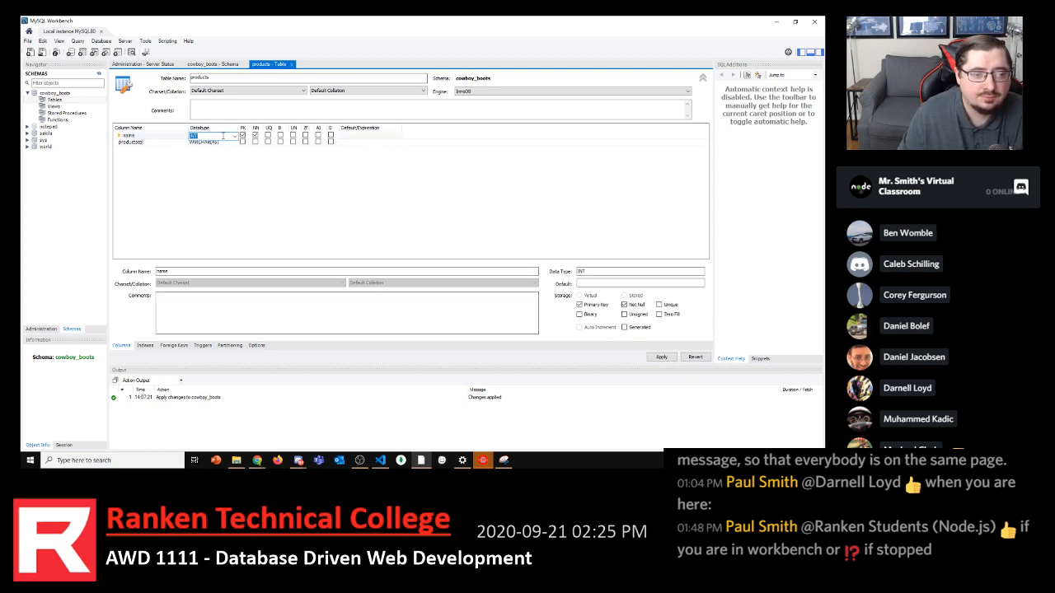
pyautogui.press('BackSpace')
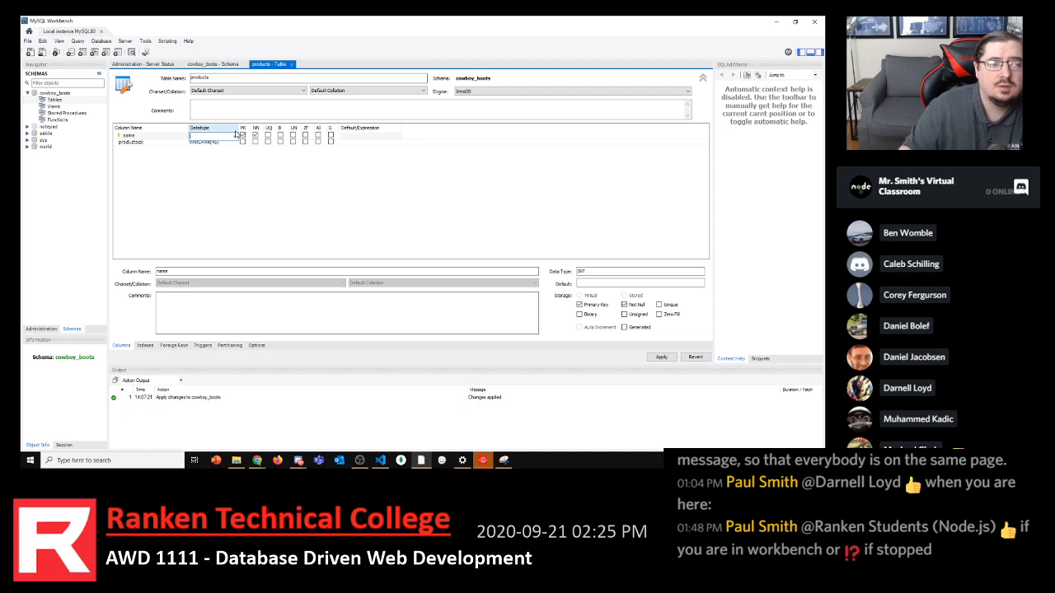
pyautogui.click(235, 136)
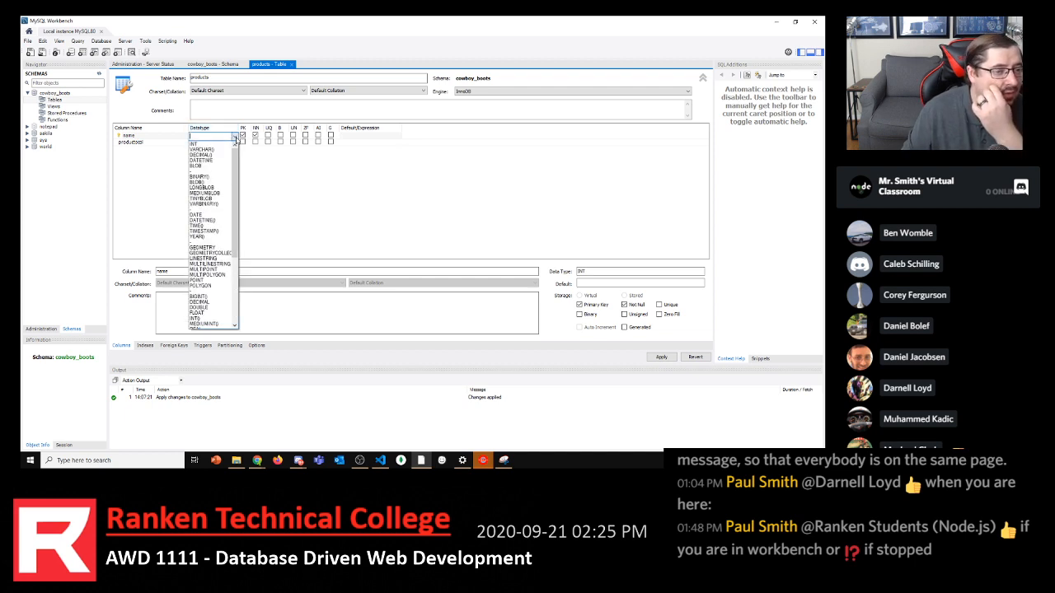
pyautogui.moveTo(237, 148)
pyautogui.mouseDown()
pyautogui.moveTo(239, 228)
pyautogui.moveTo(240, 145)
pyautogui.mouseUp()
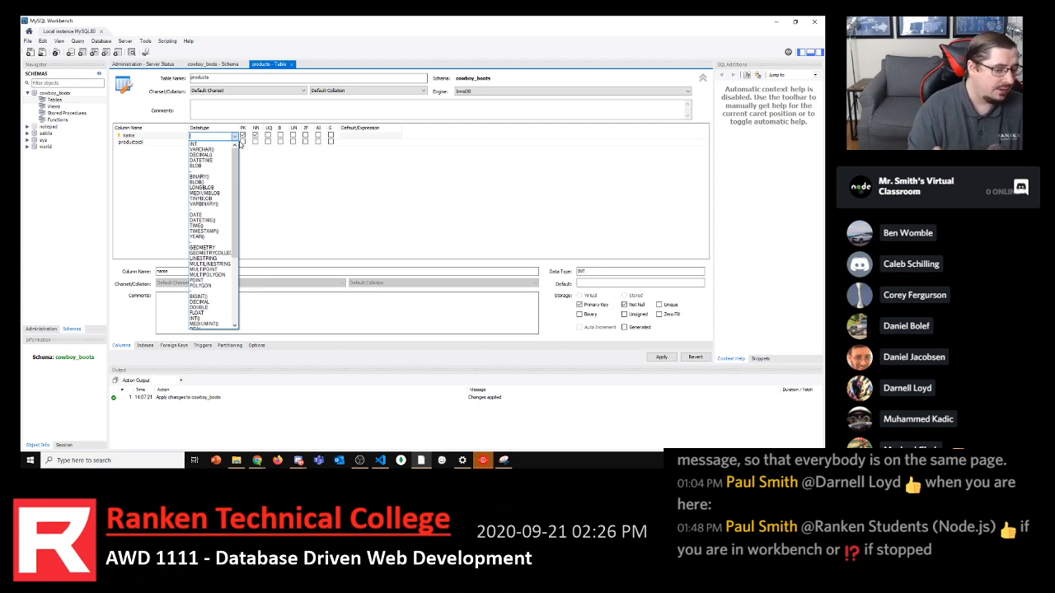
pyautogui.scroll(-4, 212, 247)
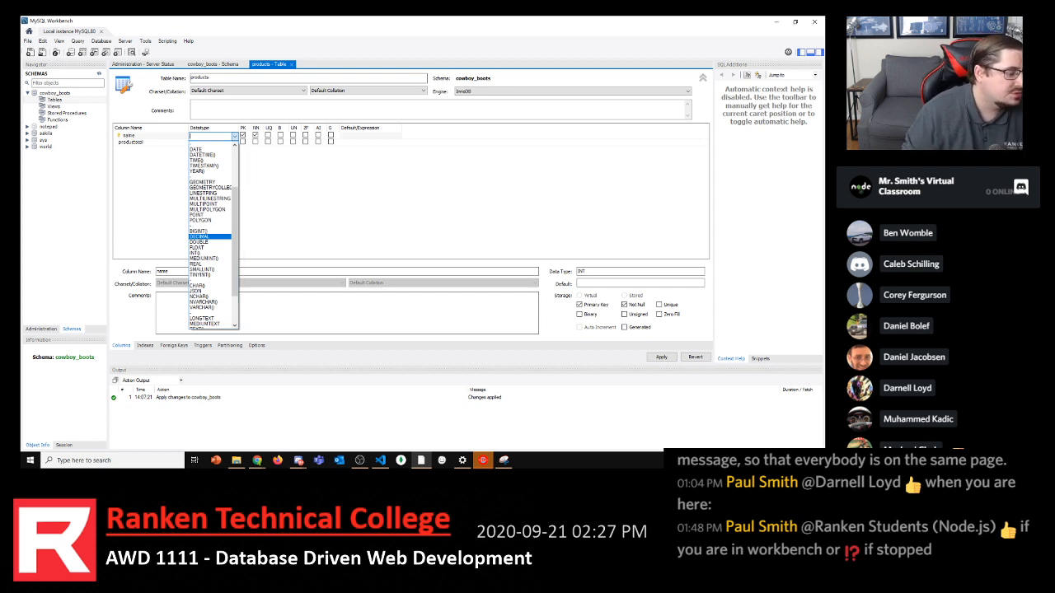
pyautogui.hotkey('alt', 'Tab')
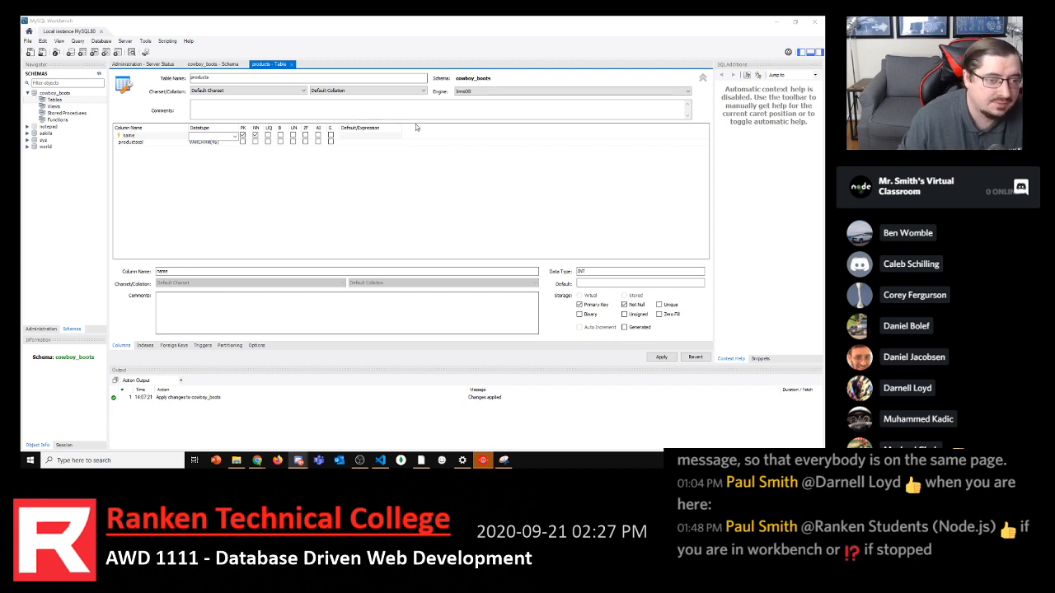
pyautogui.click(235, 136)
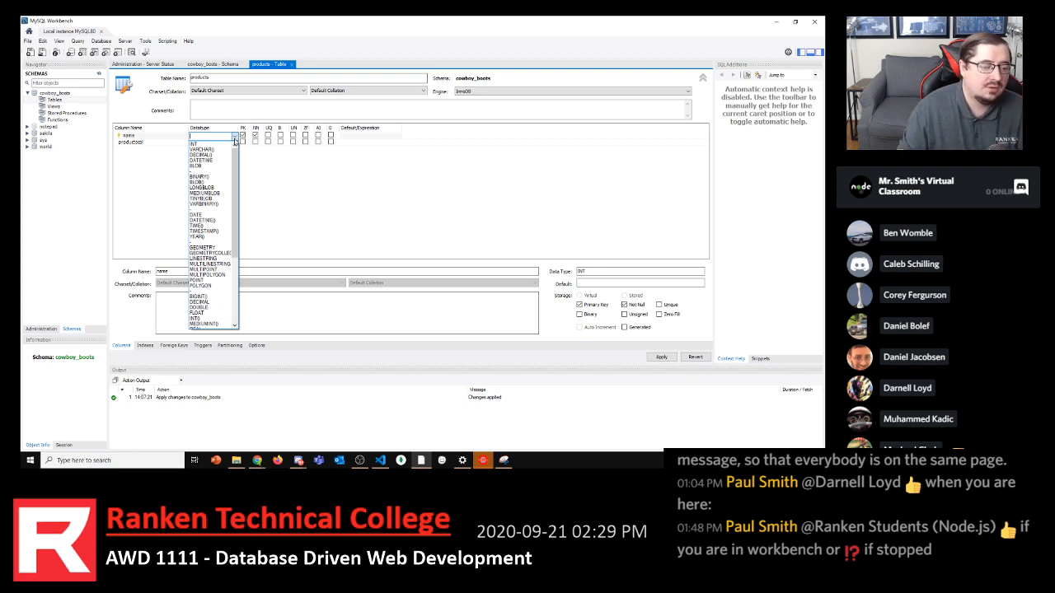
pyautogui.moveTo(234, 142); pyautogui.dragTo(230, 221)
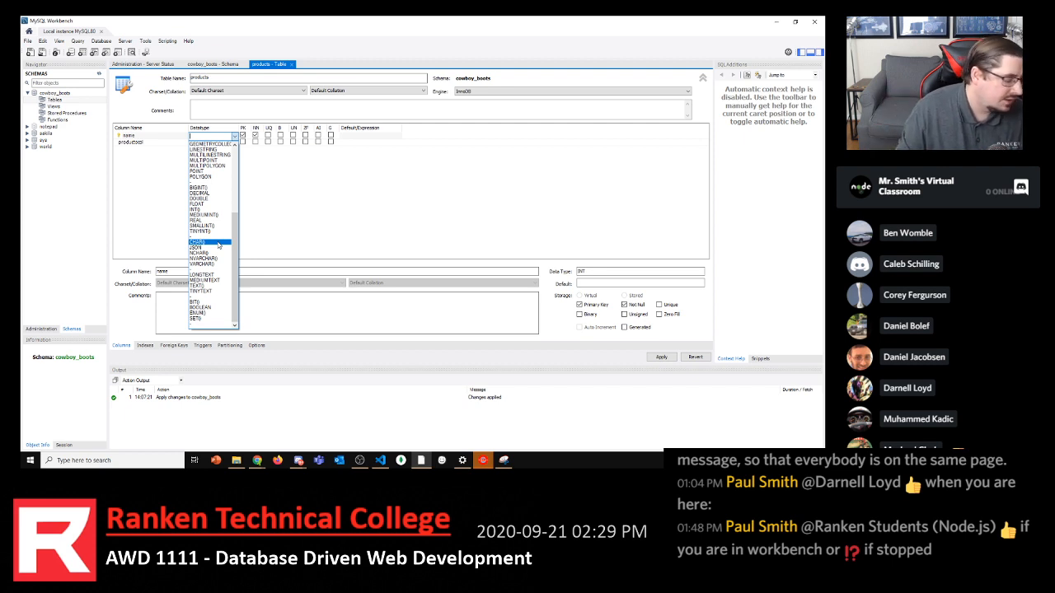
pyautogui.click(218, 244)
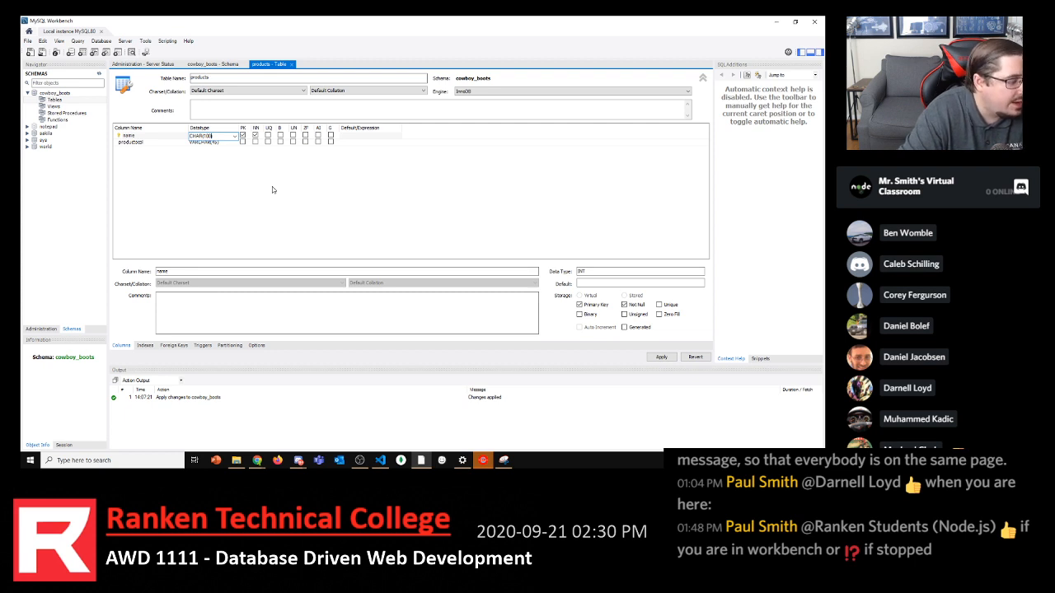
# Change the name column's datatype to VARCHAR(20)
pyautogui.click(235, 136)
pyautogui.scroll(-7, 228, 247)
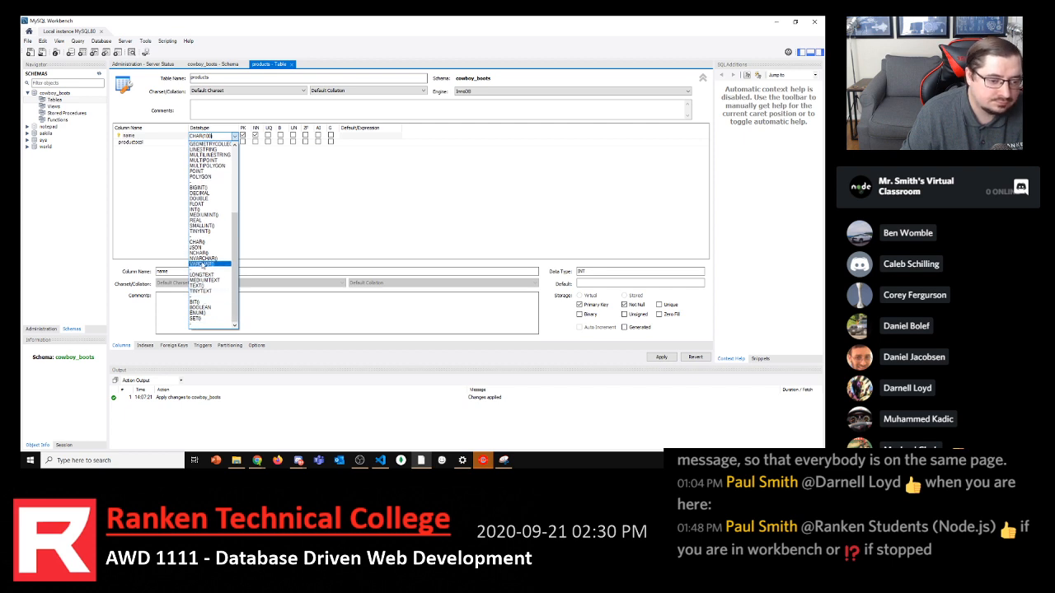
pyautogui.click(202, 265)
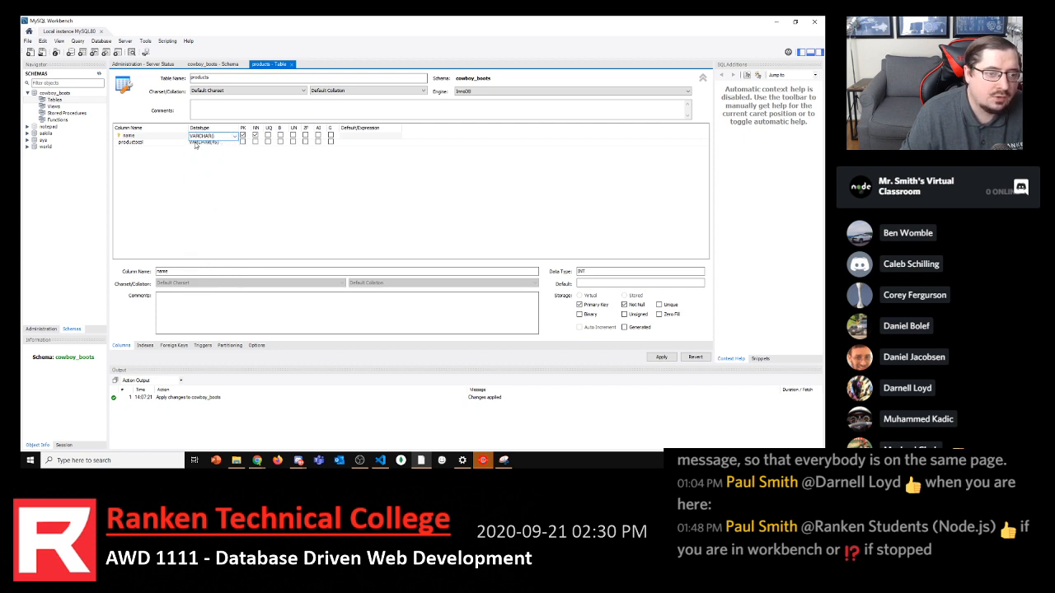
pyautogui.write('10')
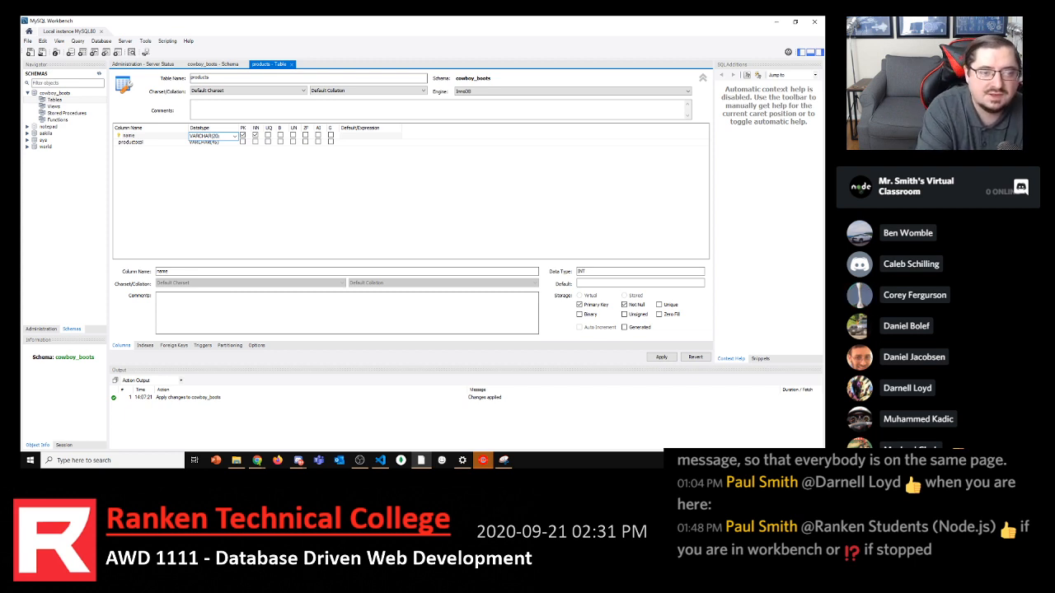
pyautogui.click(351, 188)
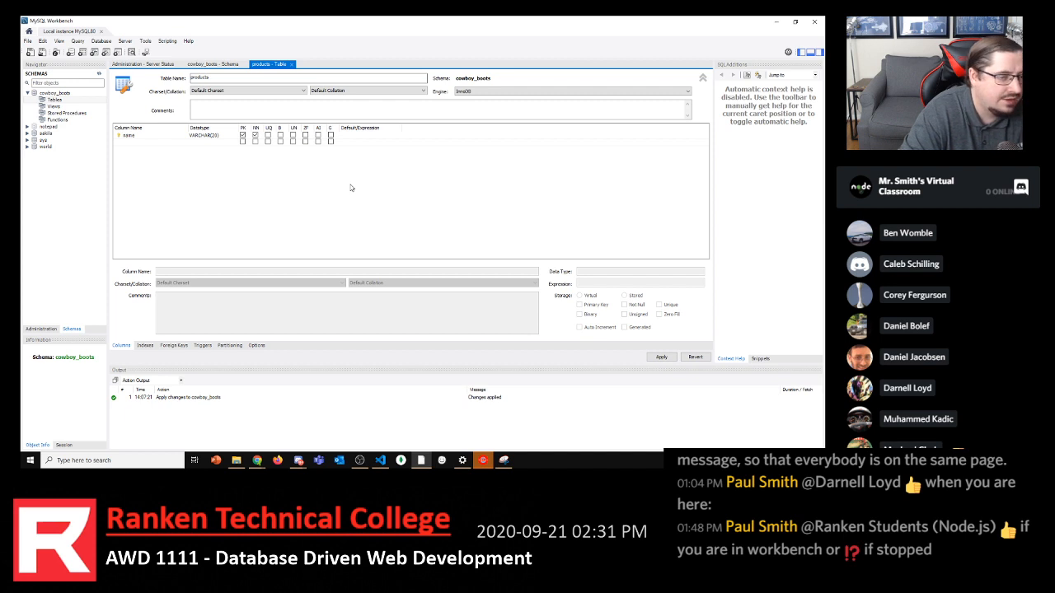
pyautogui.click(195, 138)
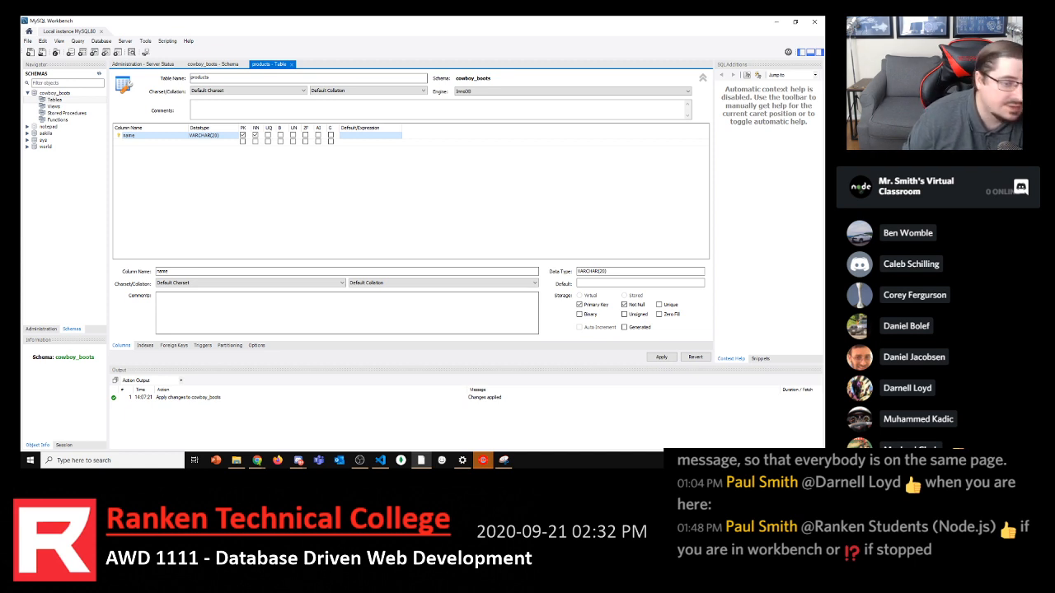
# Add a second column named img below the name column
pyautogui.doubleClick(129, 142)
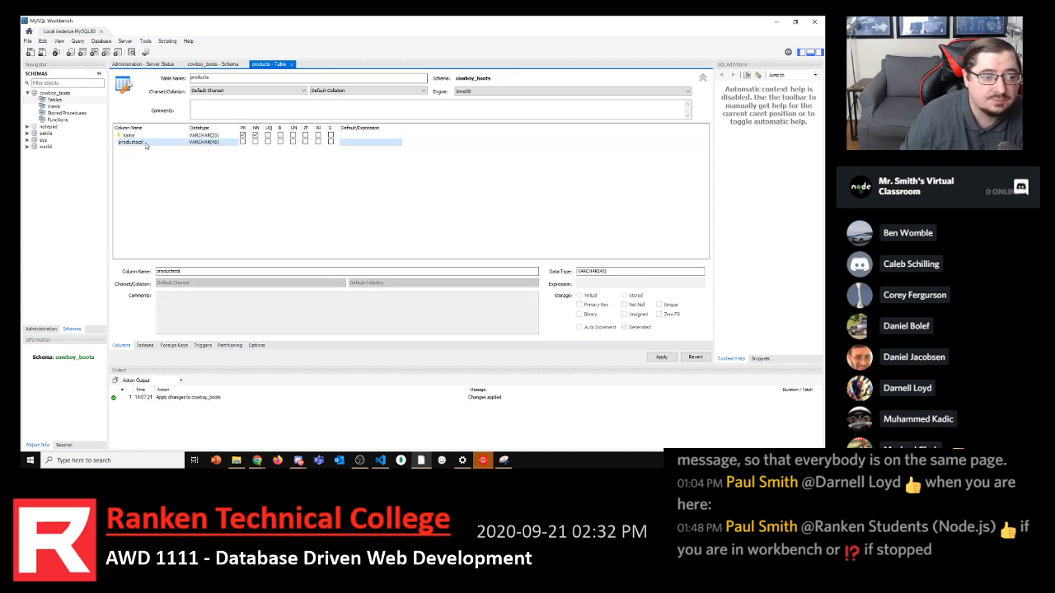
pyautogui.click(171, 144)
pyautogui.write('c')
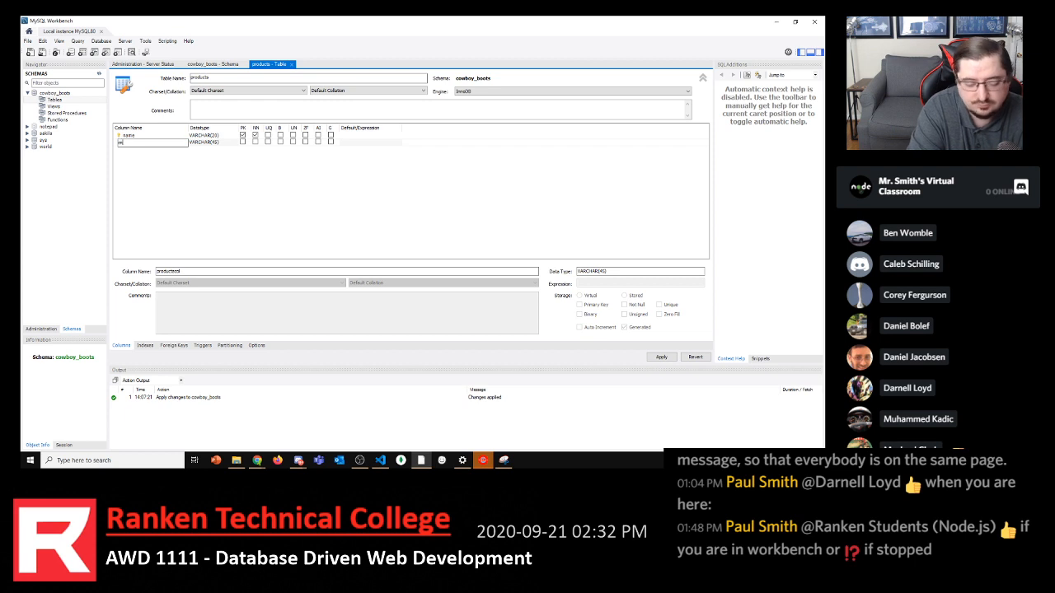
pyautogui.press('Tab')
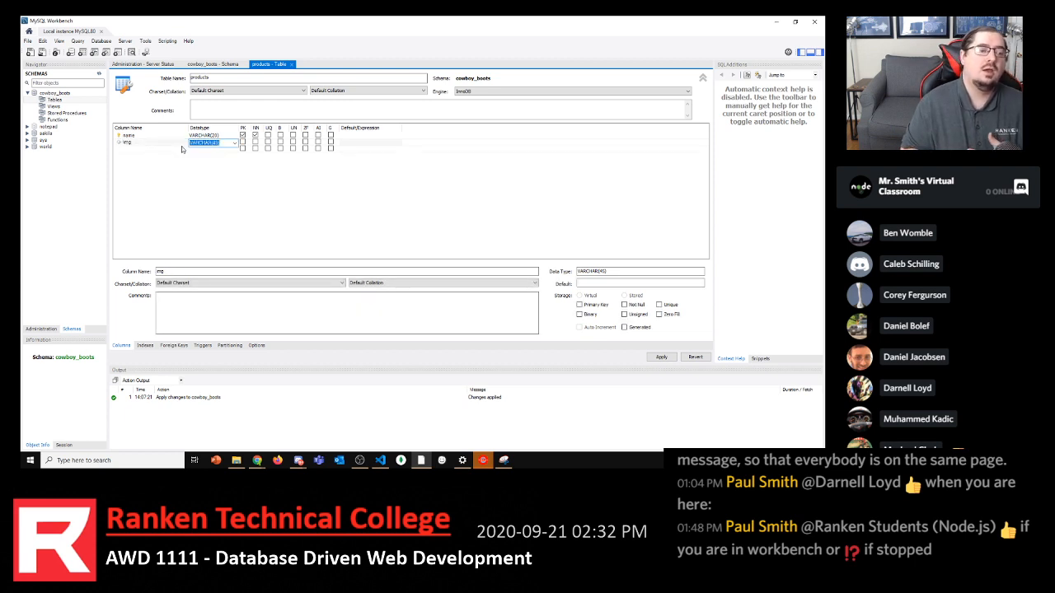
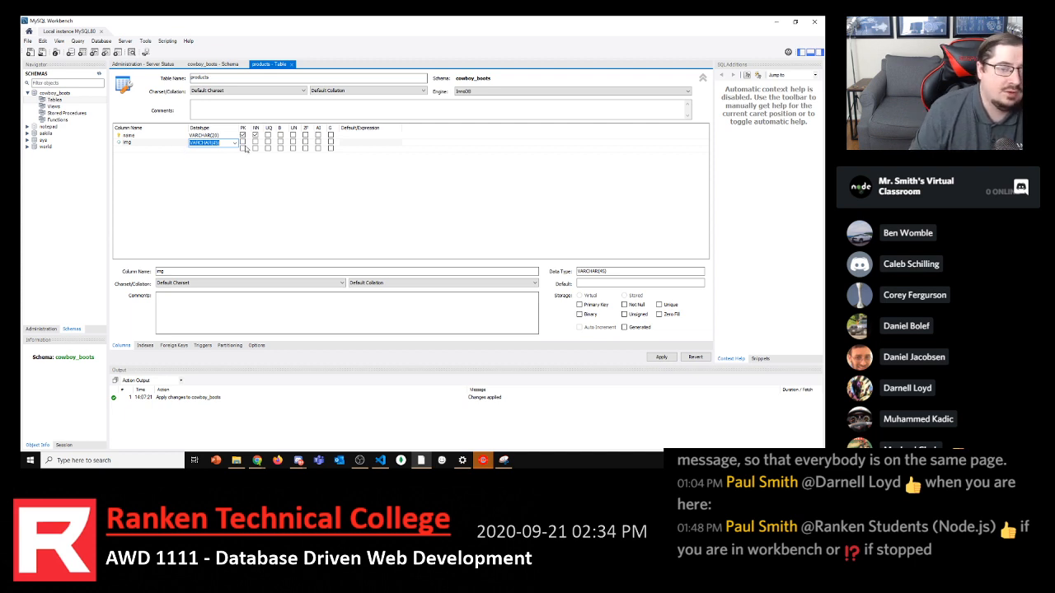
# Try BLOB as the img column's datatype, and set it to VARCHAR(100) instead
pyautogui.click(235, 143)
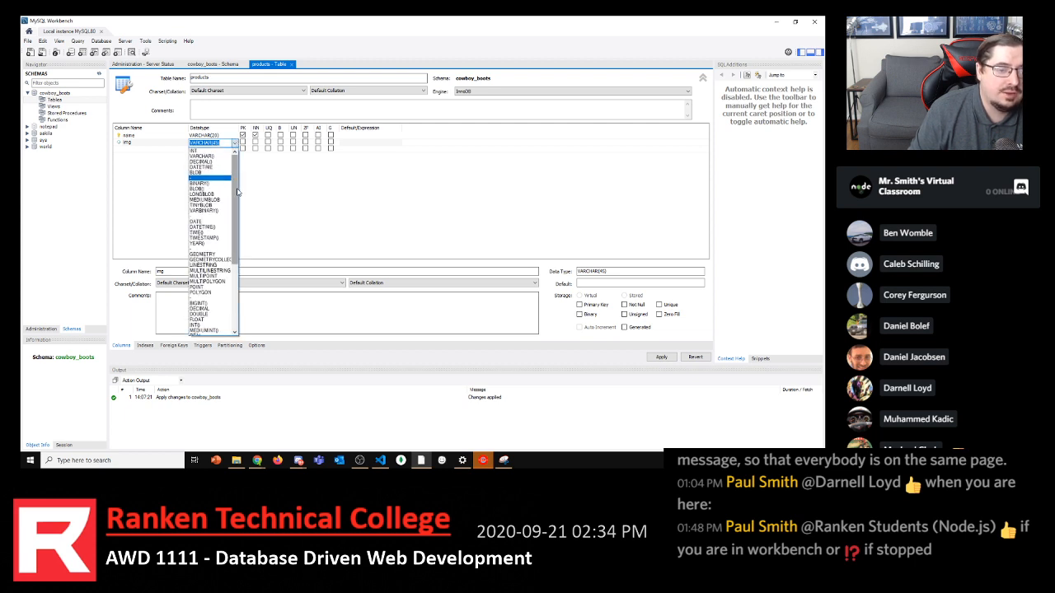
pyautogui.click(210, 174)
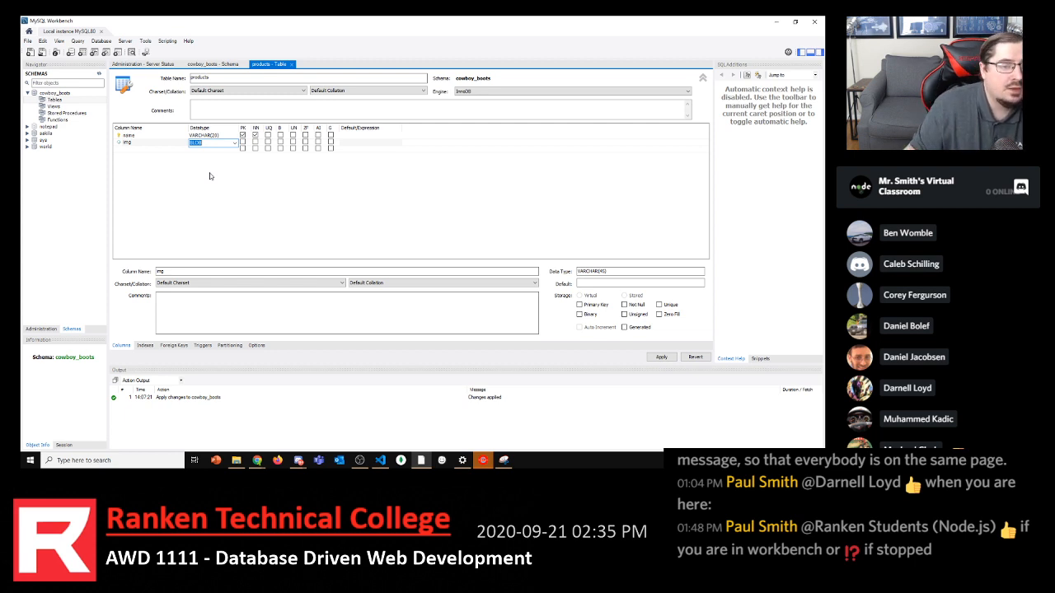
pyautogui.click(234, 143)
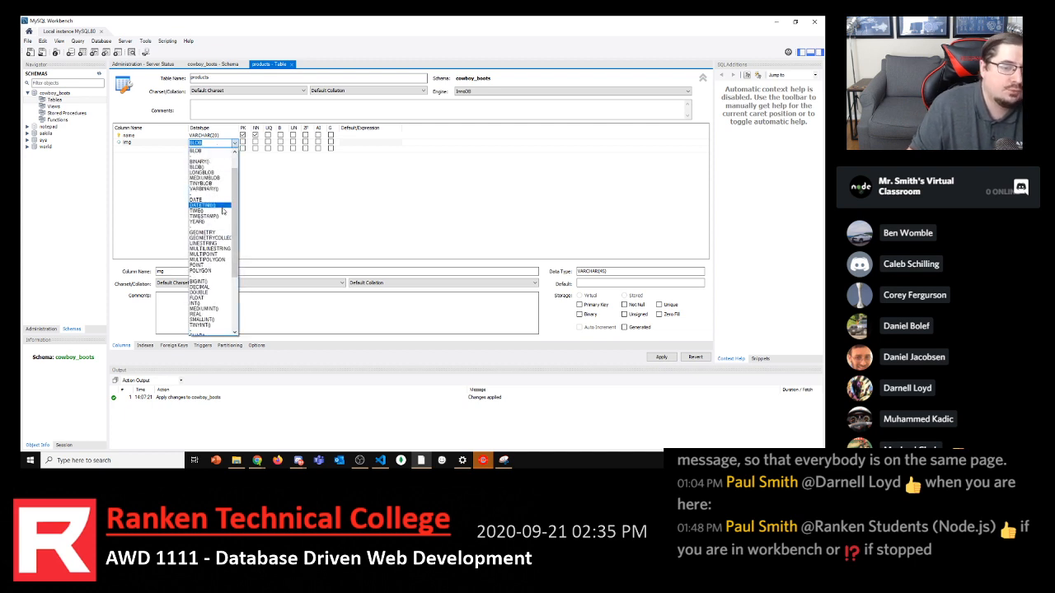
pyautogui.moveTo(235, 218); pyautogui.dragTo(237, 293)
pyautogui.click(208, 271)
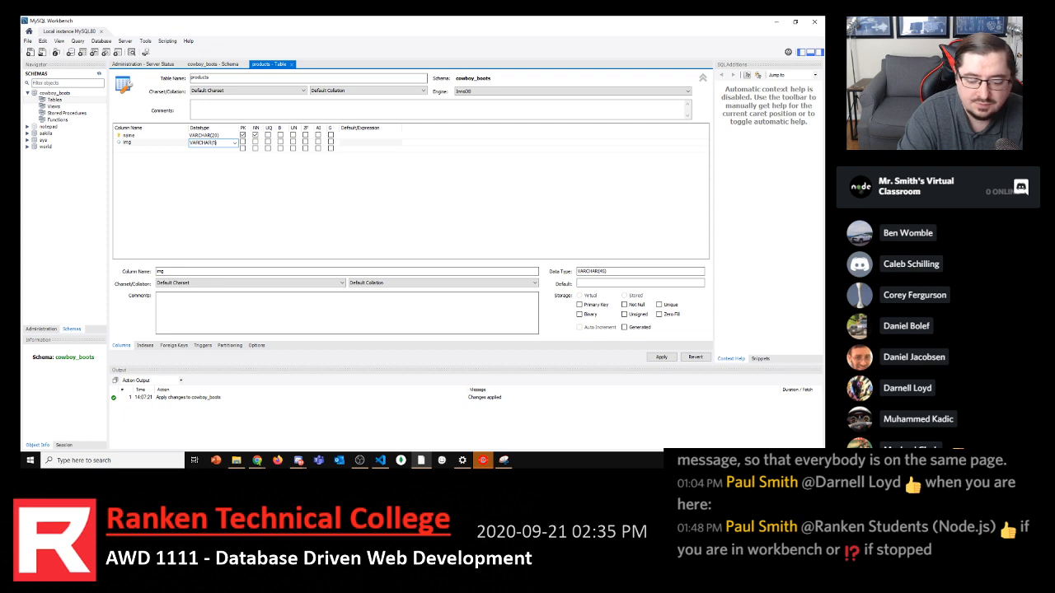
pyautogui.press('Tab')
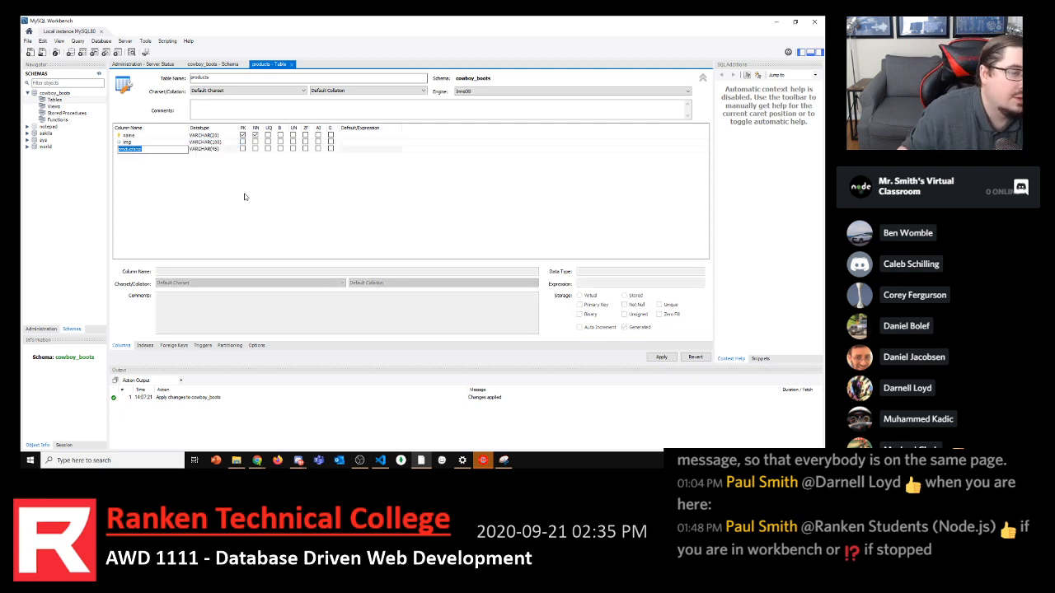
# Rename the img column as imgPath
pyautogui.click(197, 143)
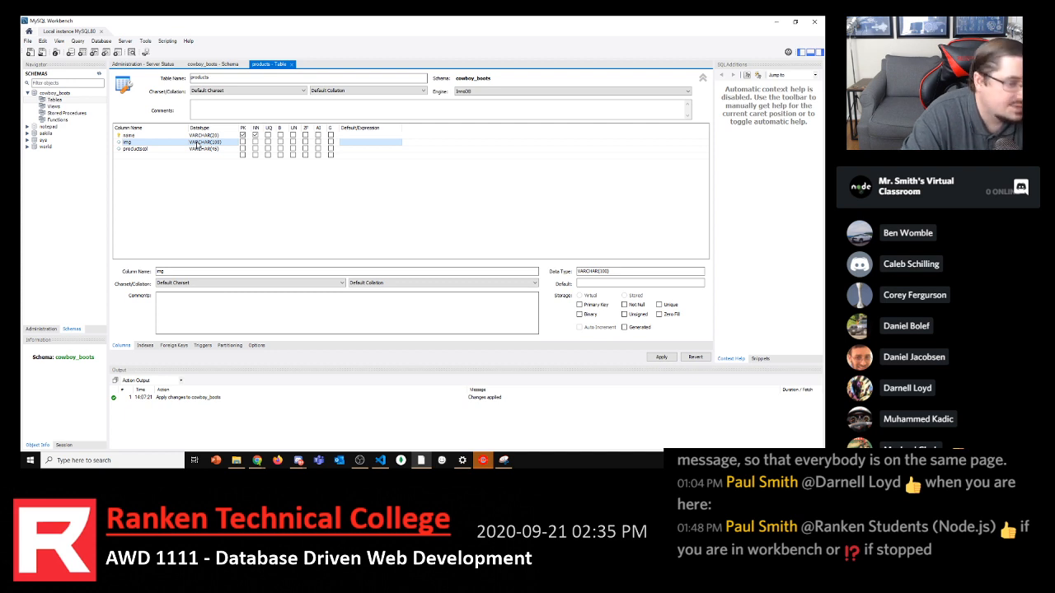
pyautogui.click(175, 143)
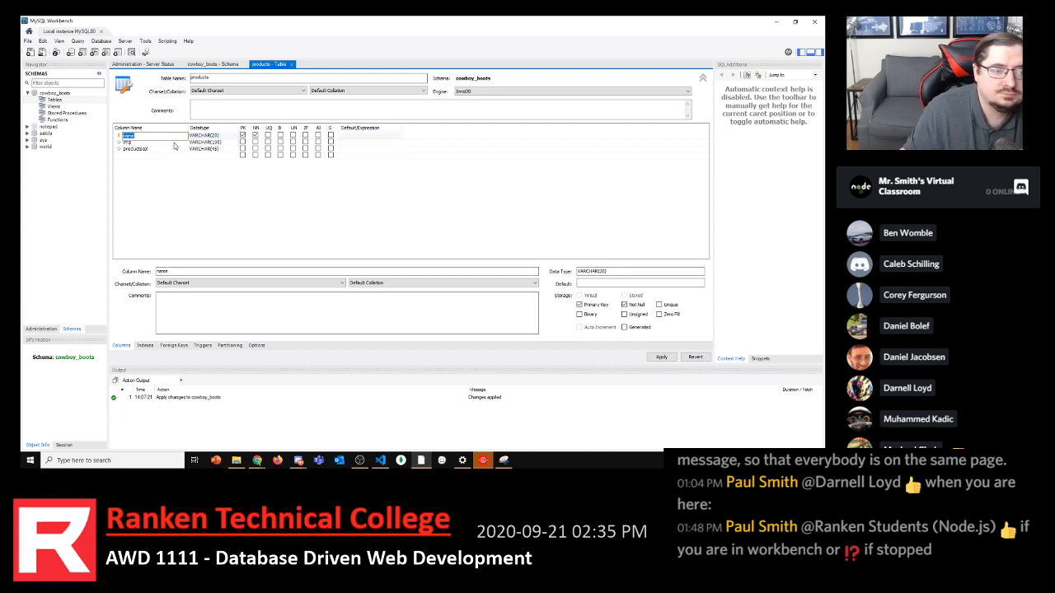
pyautogui.click(175, 142)
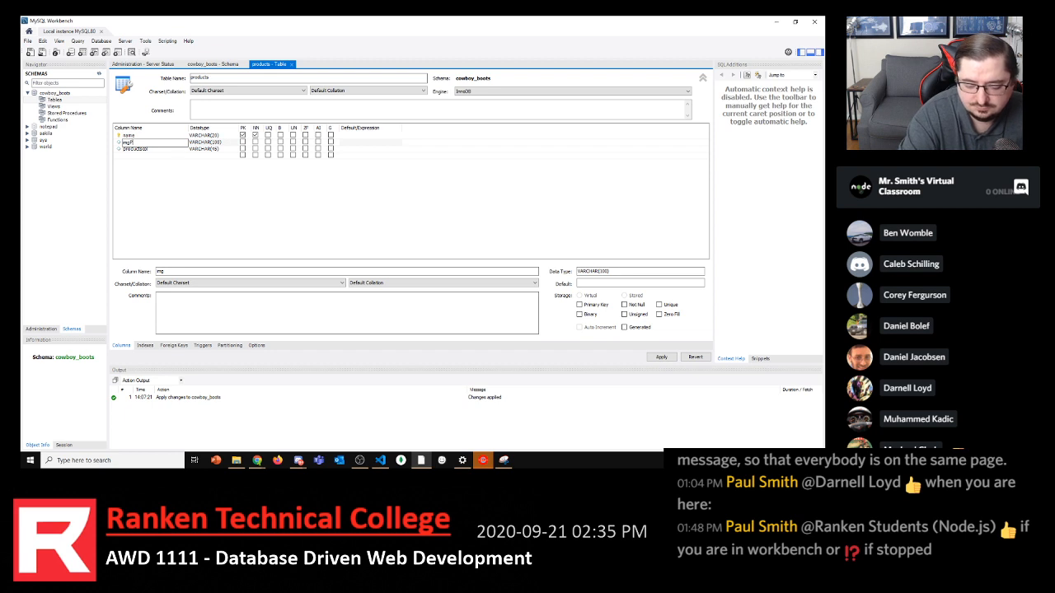
pyautogui.press('Tab')
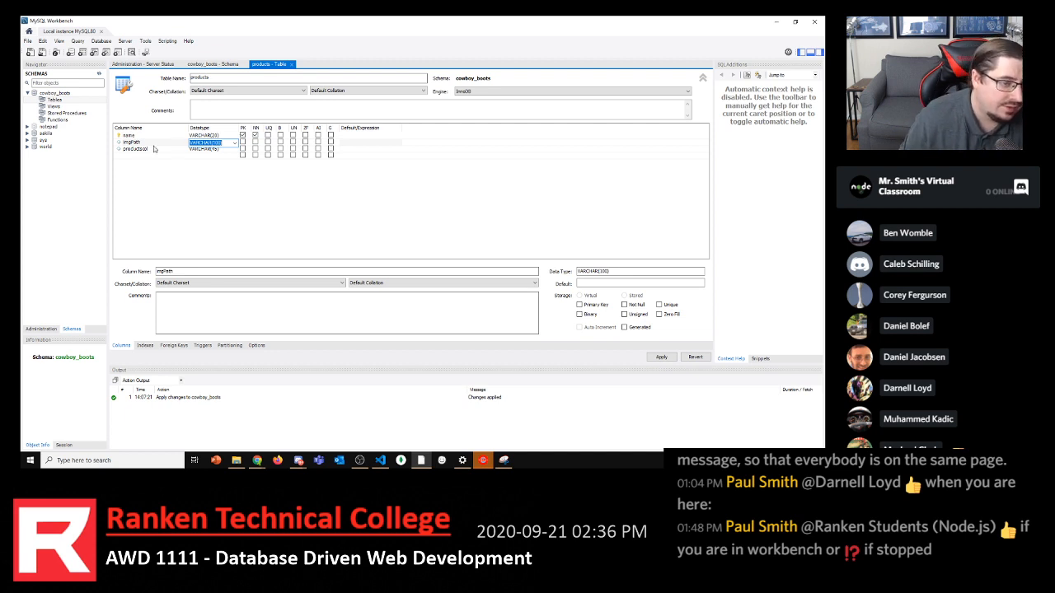
# Name the third column of the products table price
pyautogui.click(139, 149)
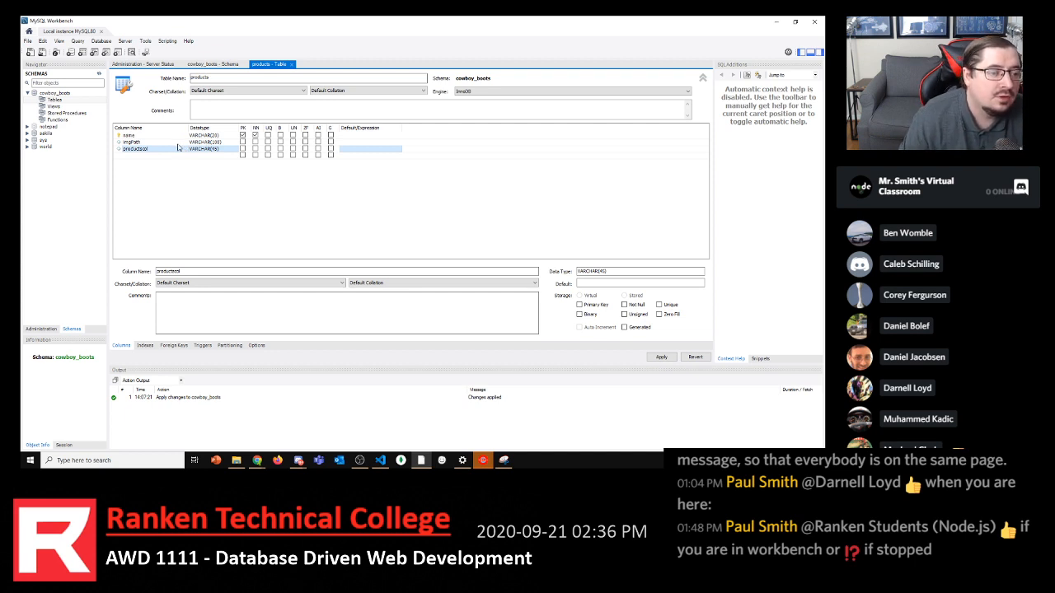
pyautogui.doubleClick(169, 149)
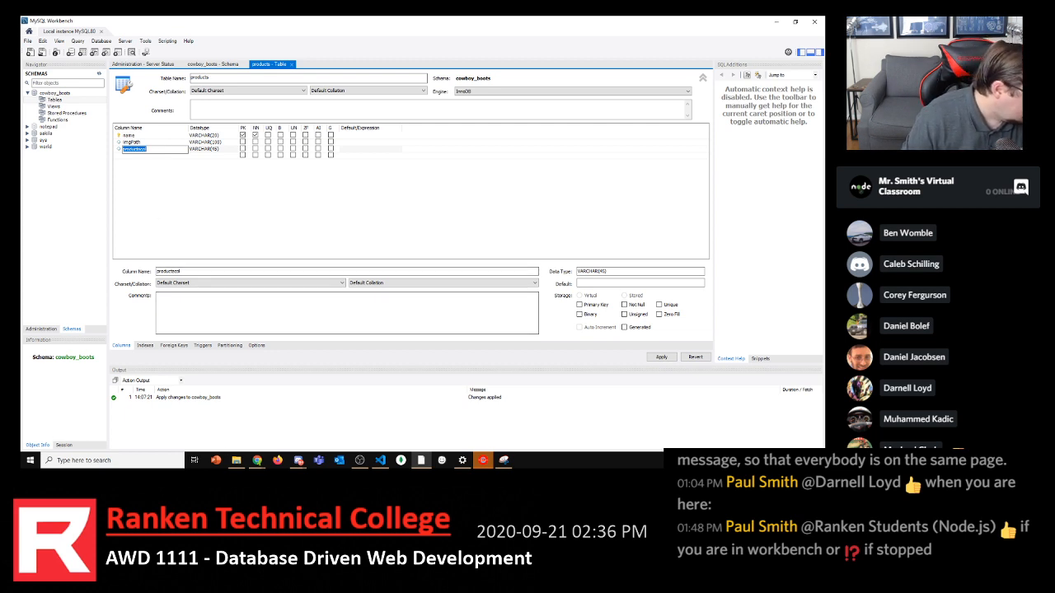
pyautogui.click(165, 152)
pyautogui.moveTo(149, 151); pyautogui.dragTo(60, 150)
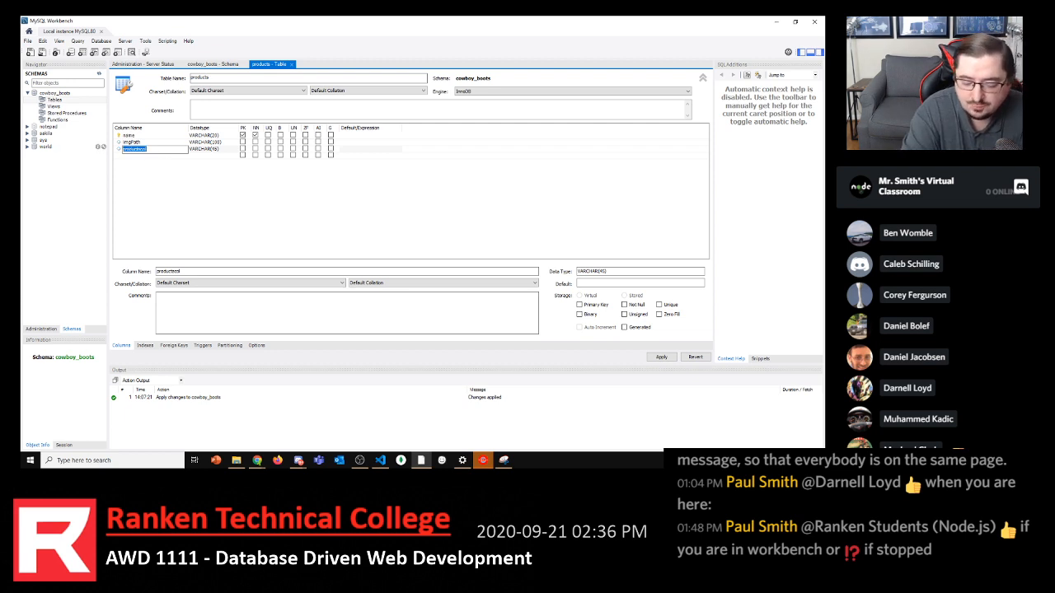
pyautogui.write('price')
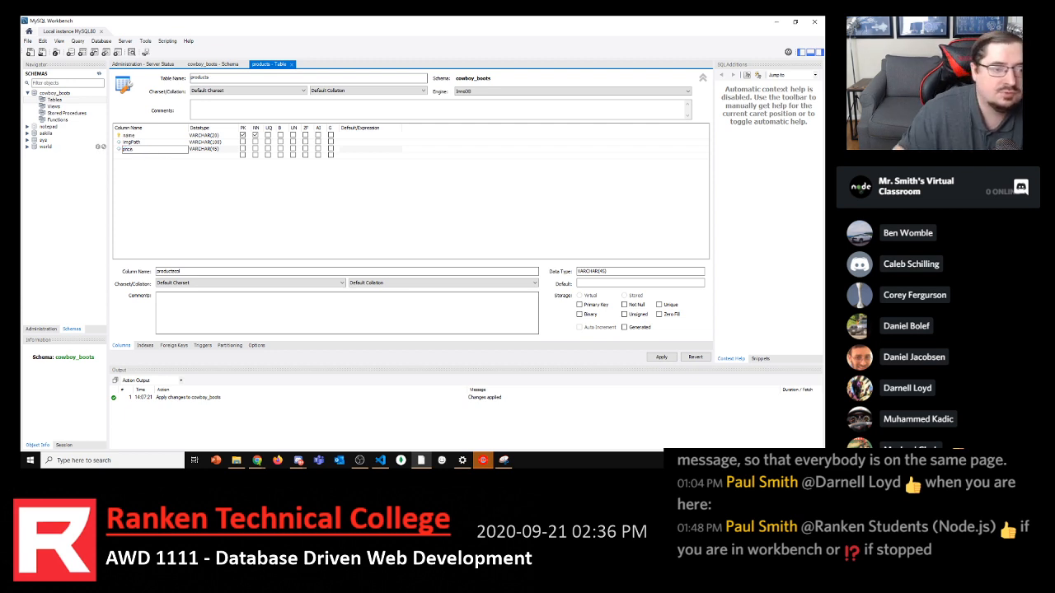
# Choose INT() as the datatype of the price column
pyautogui.click(208, 151)
pyautogui.click(212, 150)
pyautogui.click(229, 149)
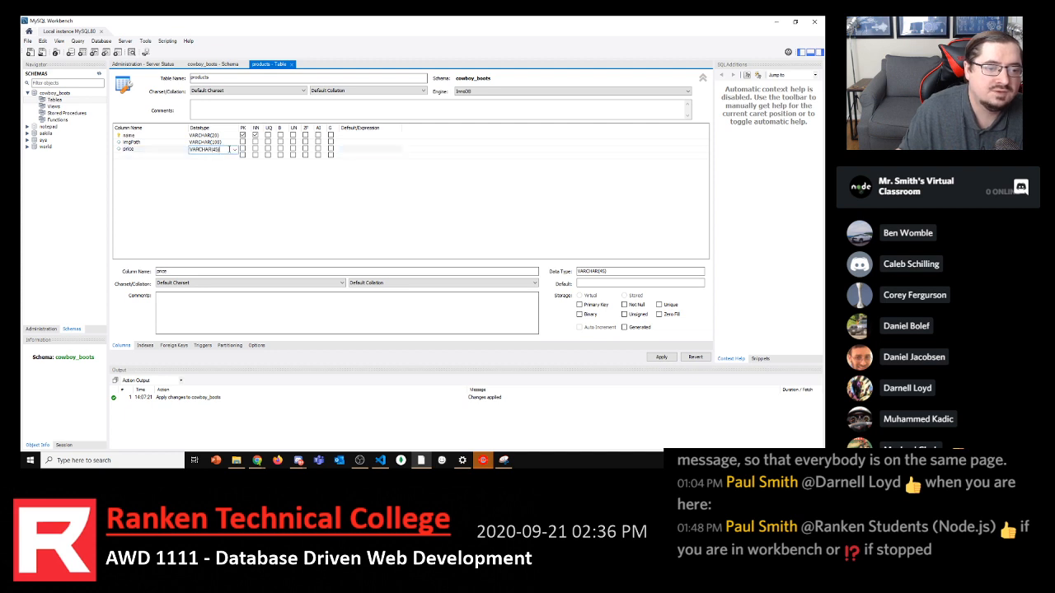
pyautogui.click(234, 150)
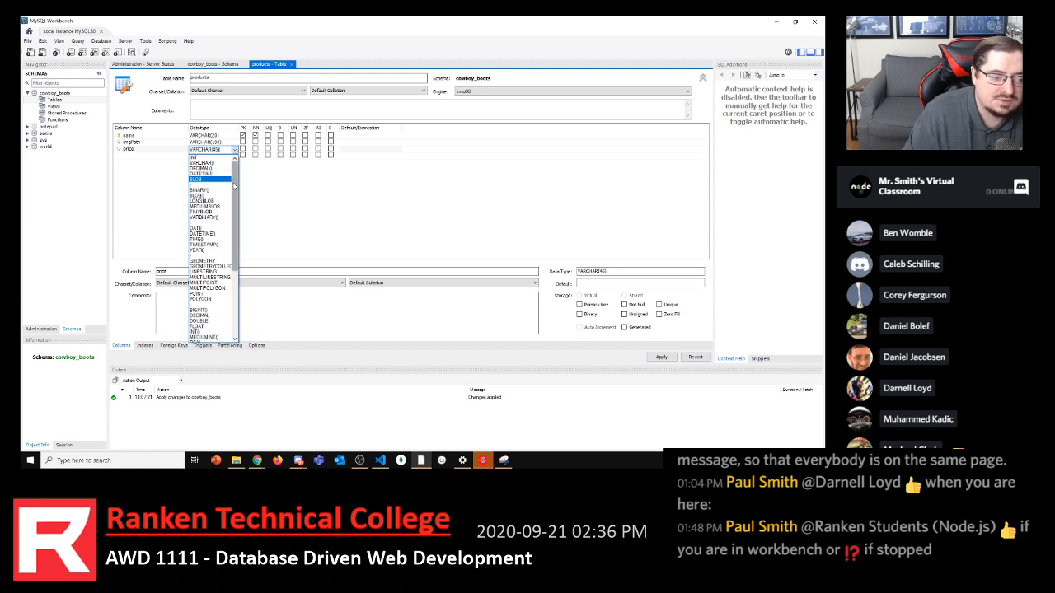
pyautogui.scroll(-6, 230, 245)
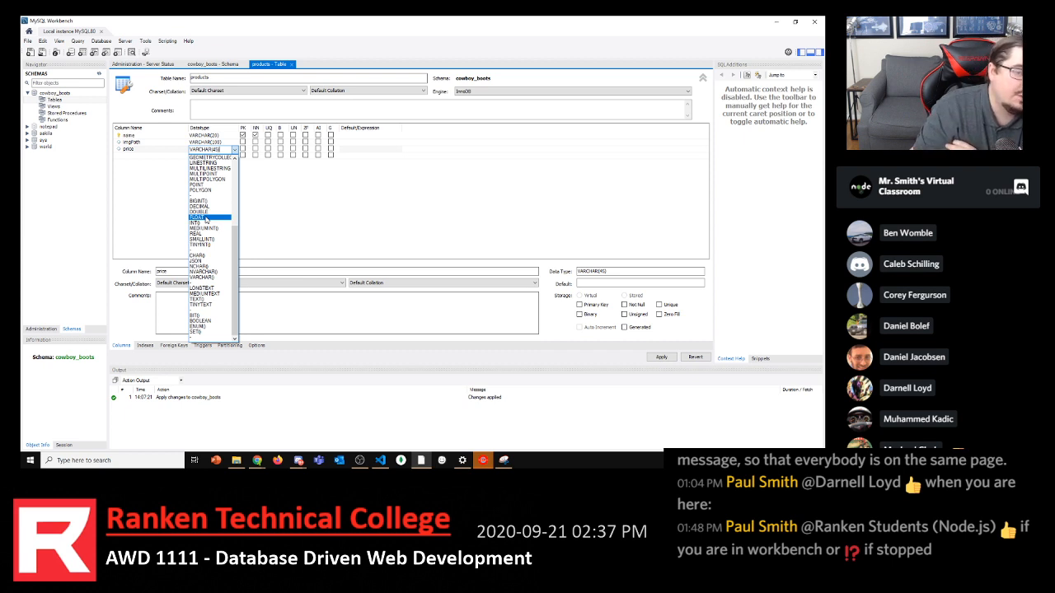
pyautogui.click(199, 224)
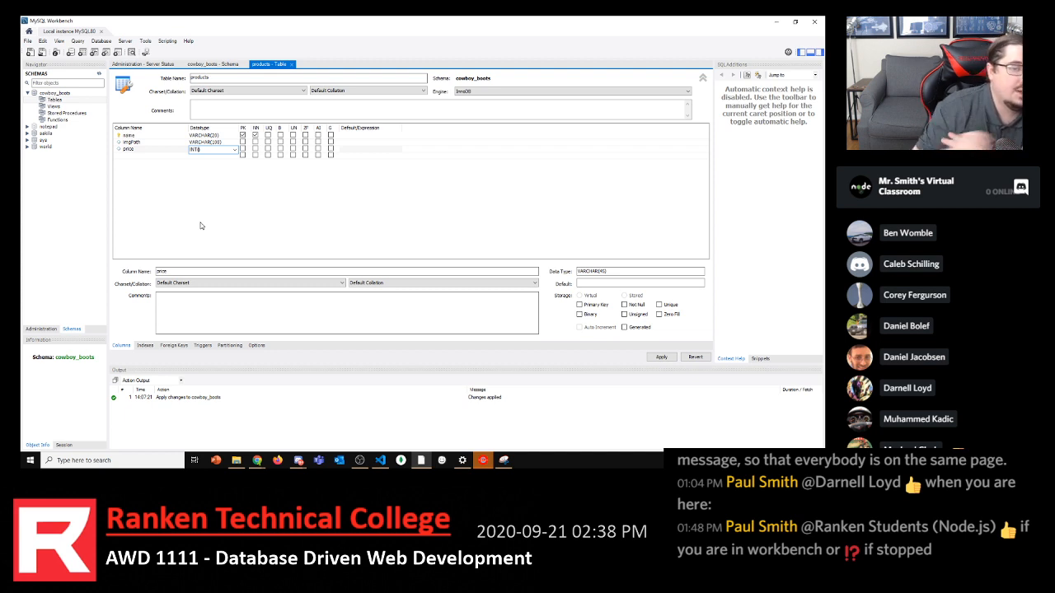
# Try DECIMAL() without a precision as the datatype of the price column
pyautogui.click(235, 149)
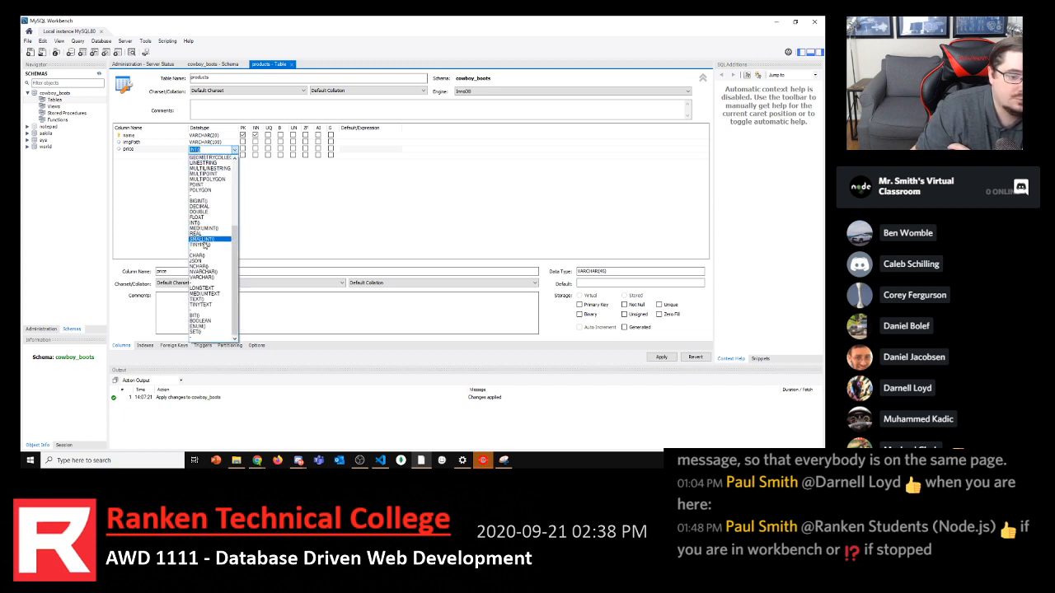
pyautogui.scroll(5, 212, 212)
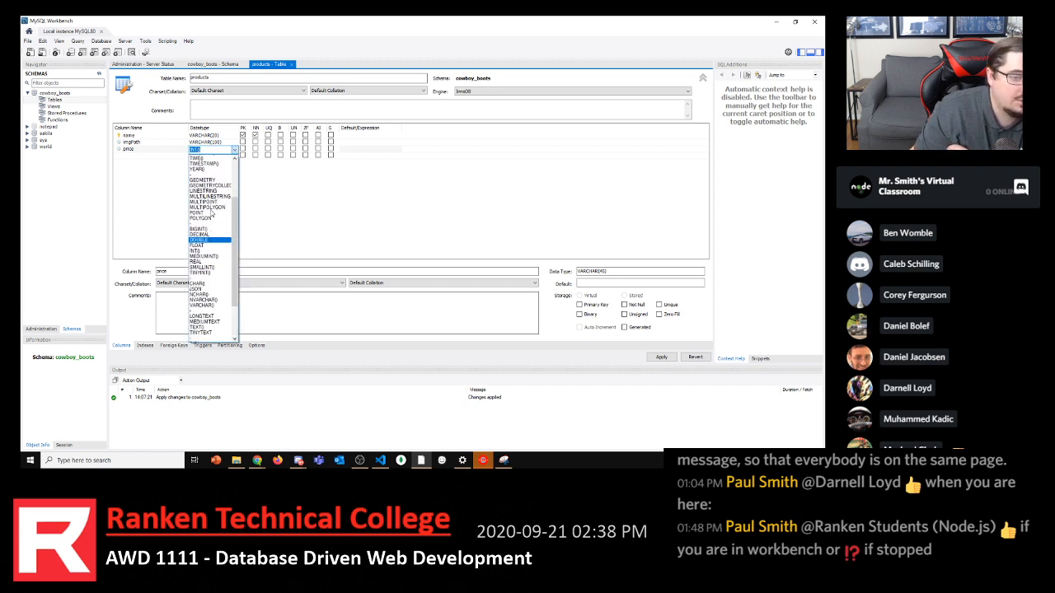
pyautogui.scroll(-5, 212, 212)
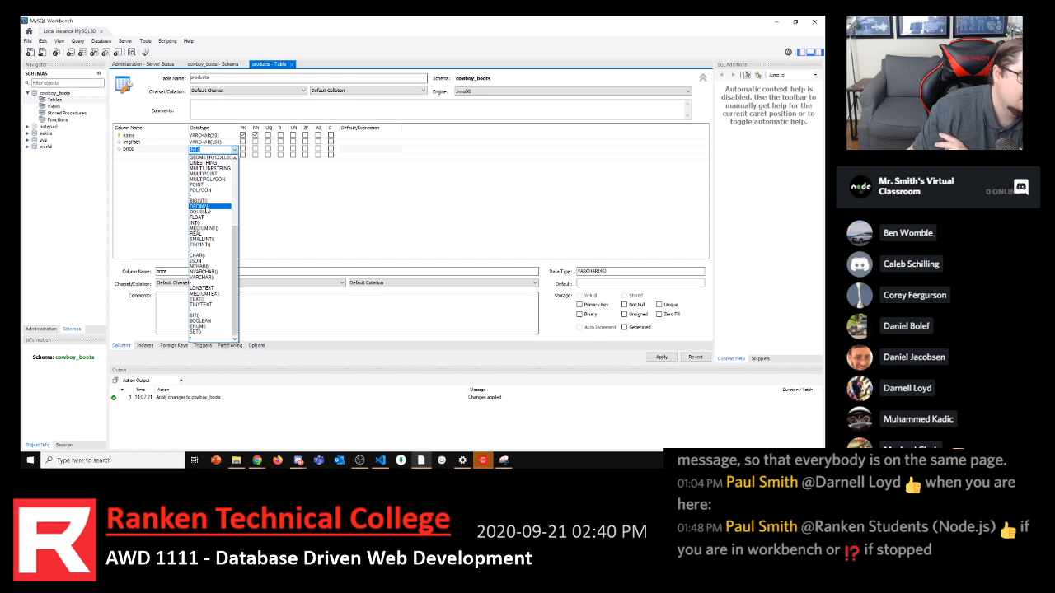
pyautogui.click(206, 208)
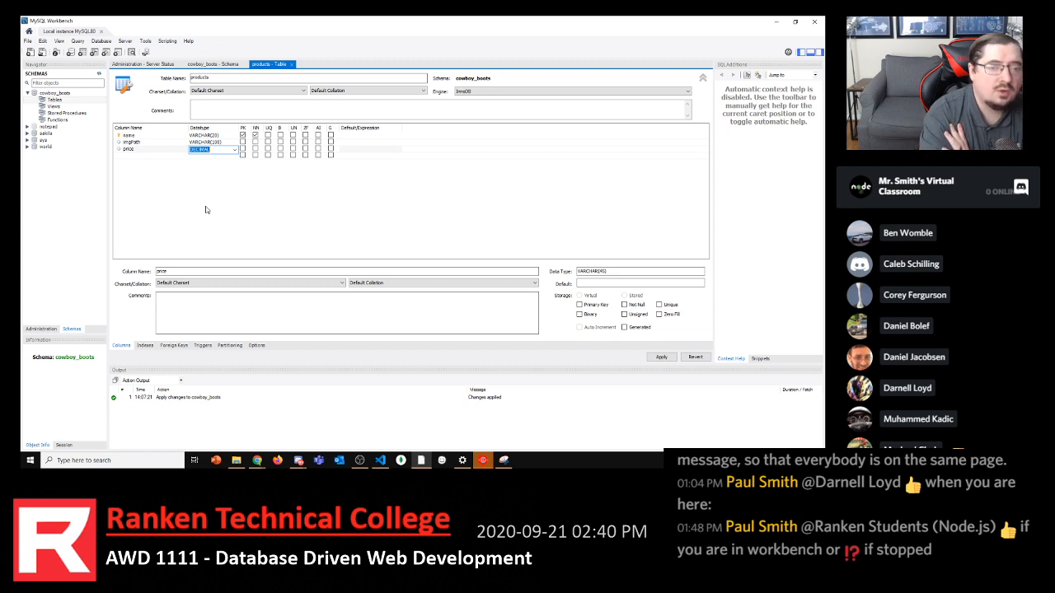
pyautogui.press('End')
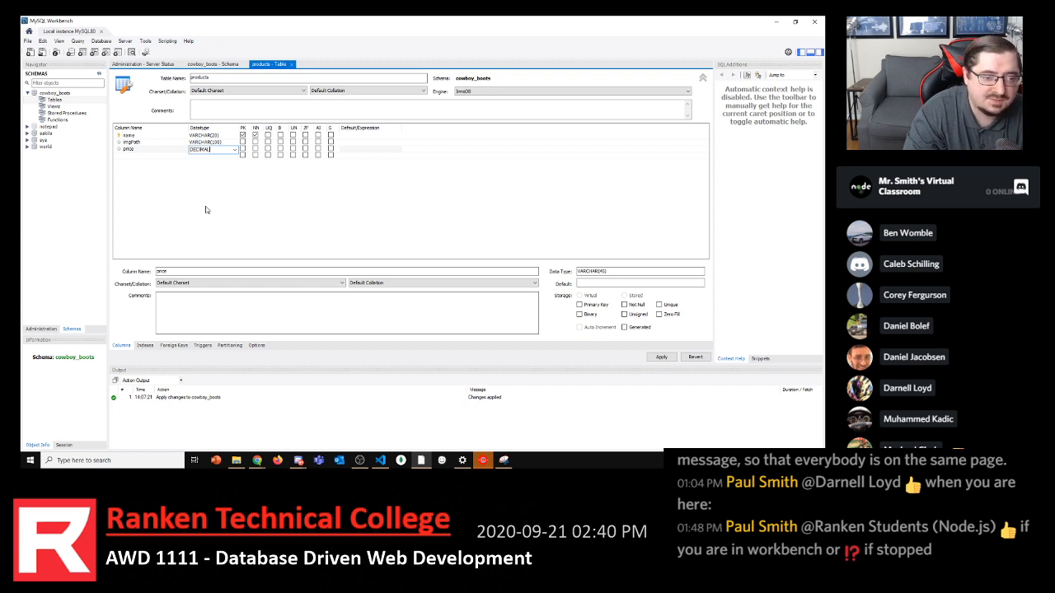
pyautogui.write('(')
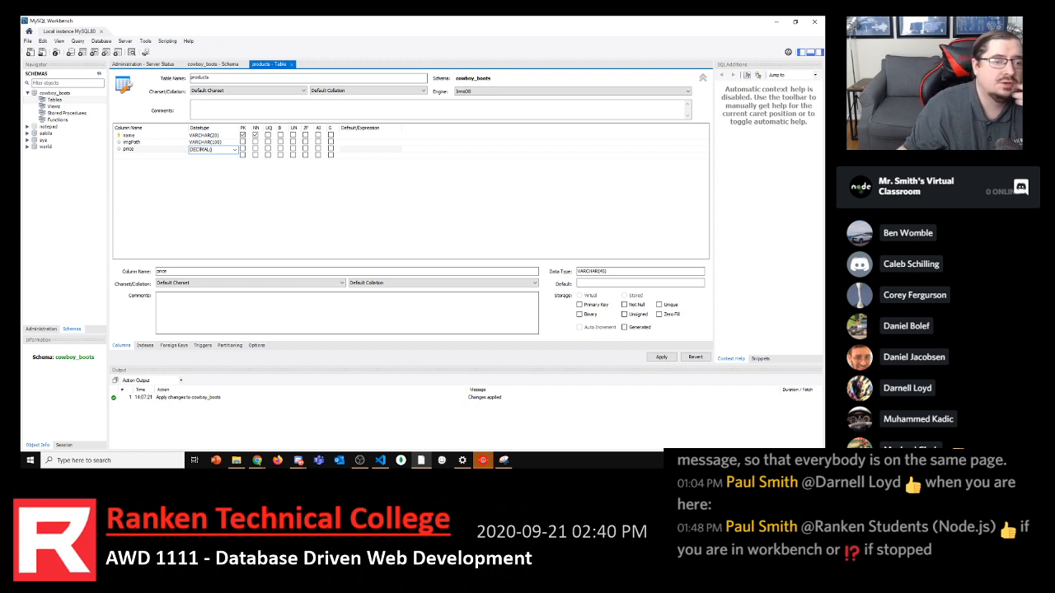
pyautogui.click(200, 138)
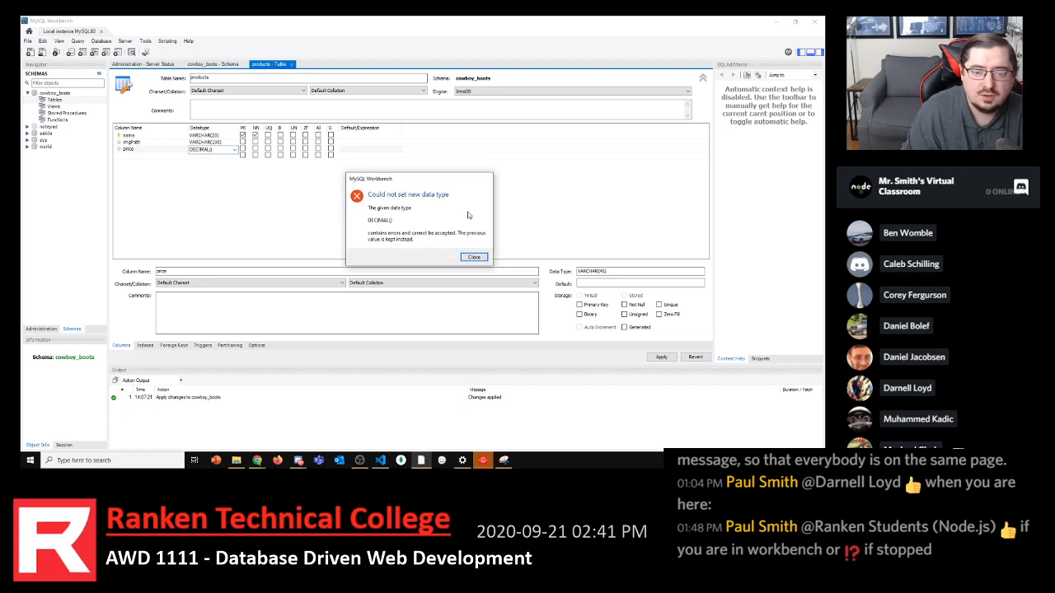
pyautogui.click(474, 257)
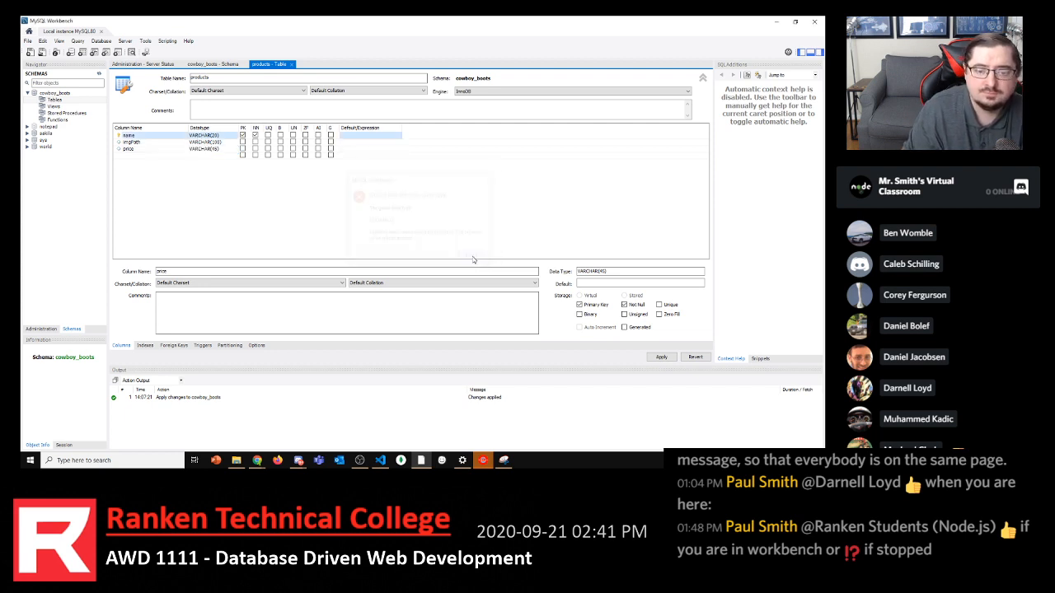
# Set the datatype of the price column to DECIMAL(6,2)
pyautogui.click(213, 155)
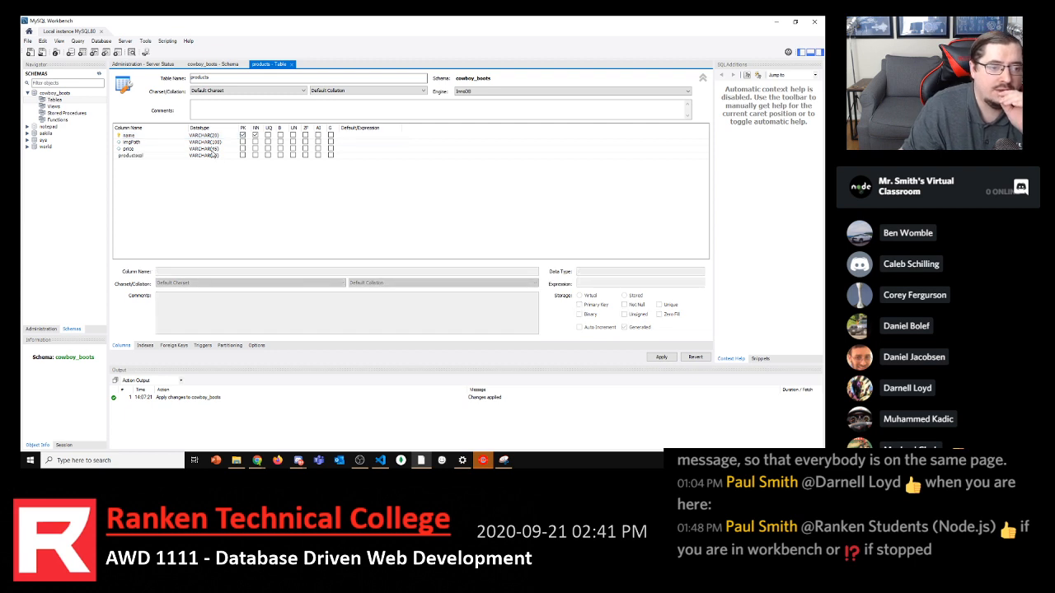
pyautogui.click(212, 149)
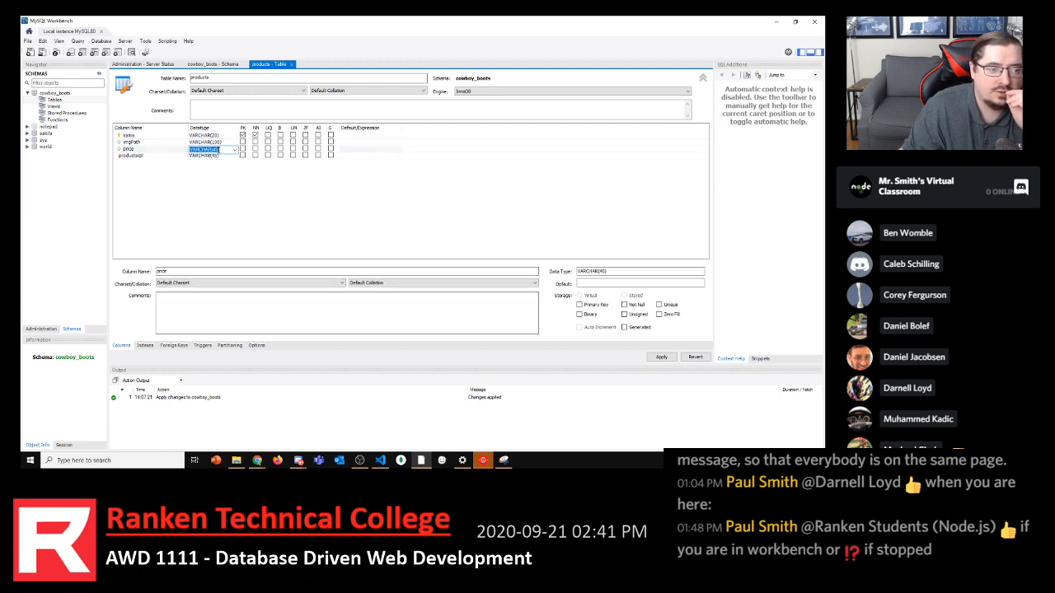
pyautogui.click(225, 157)
pyautogui.click(224, 150)
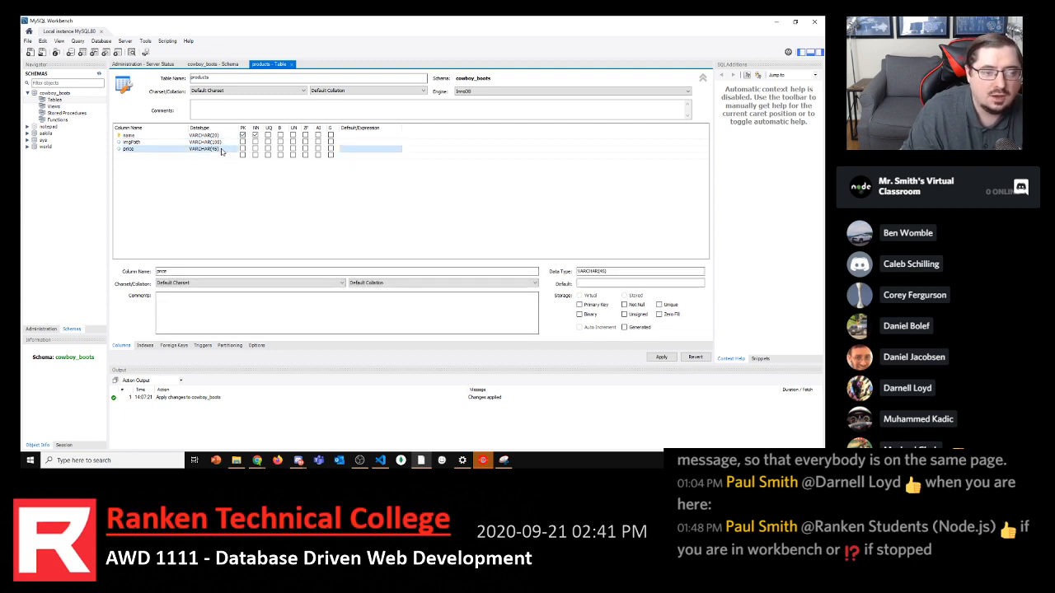
pyautogui.click(221, 150)
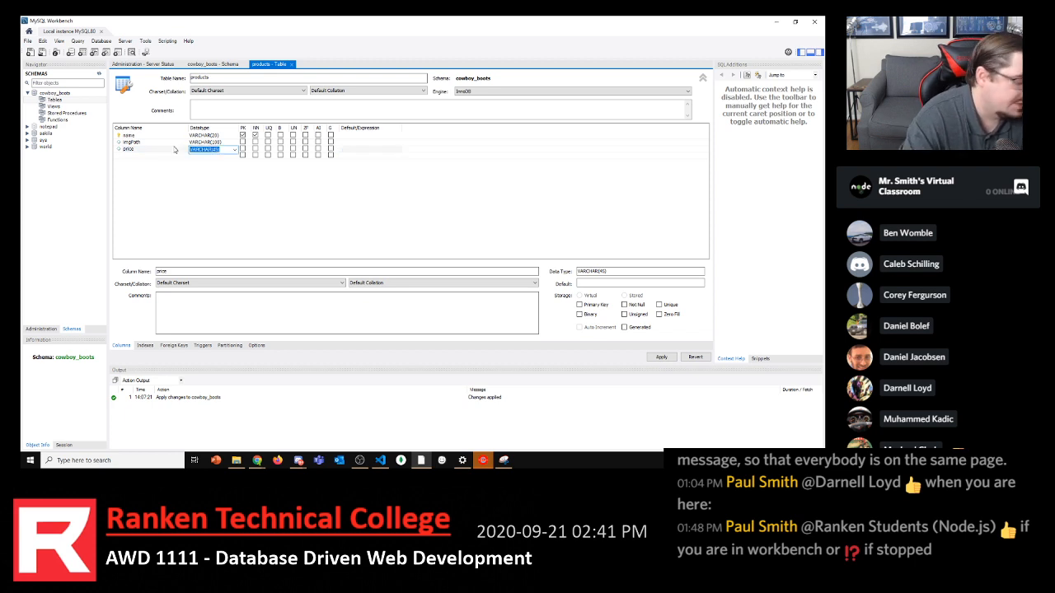
pyautogui.write('DECIMAL(')
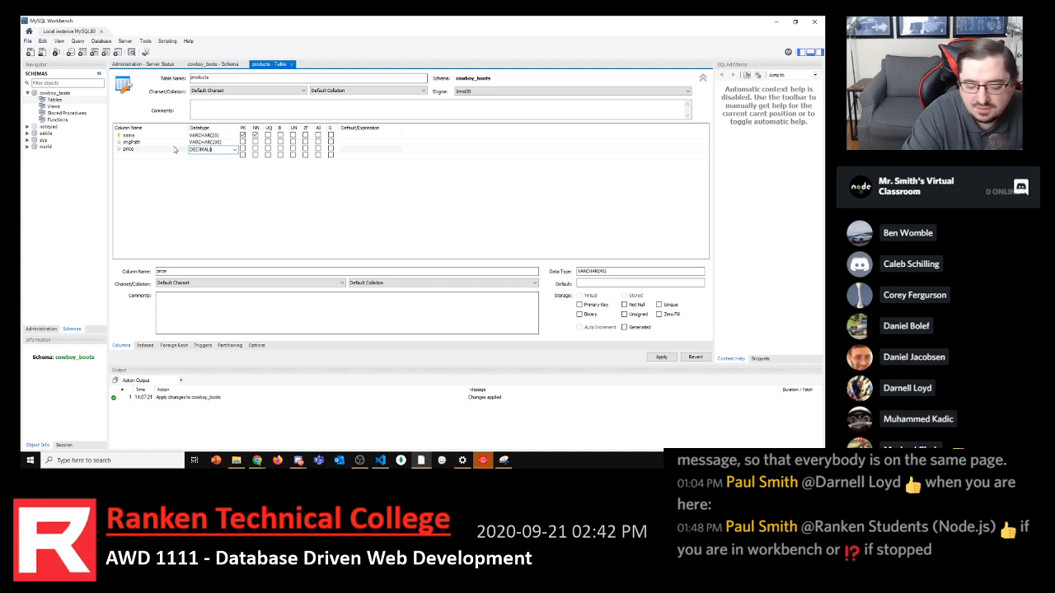
pyautogui.write('6,2')
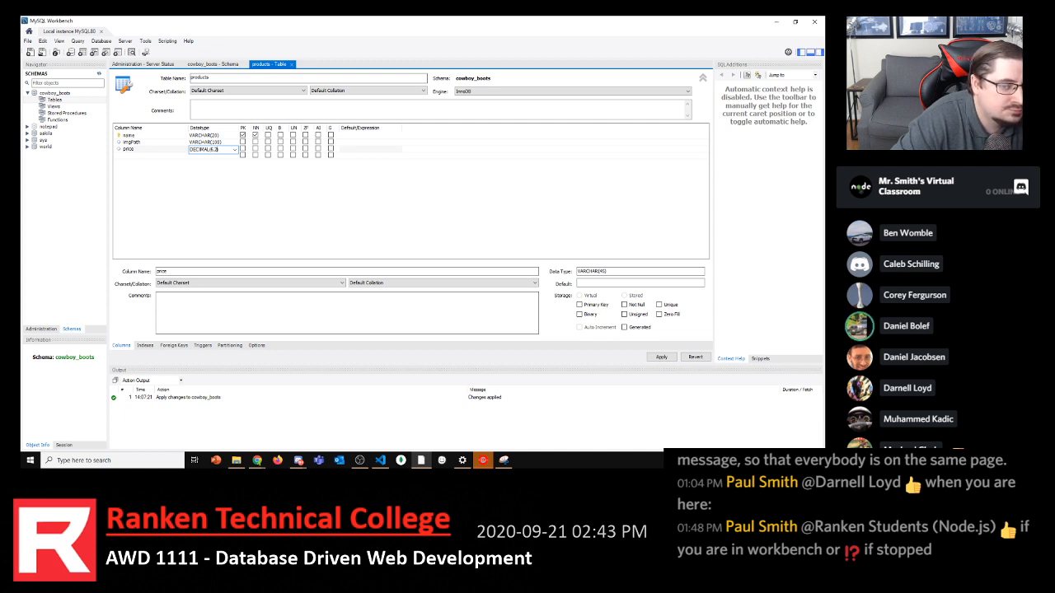
# Add a fourth column named quantity_in_stock to the products table
pyautogui.click(143, 159)
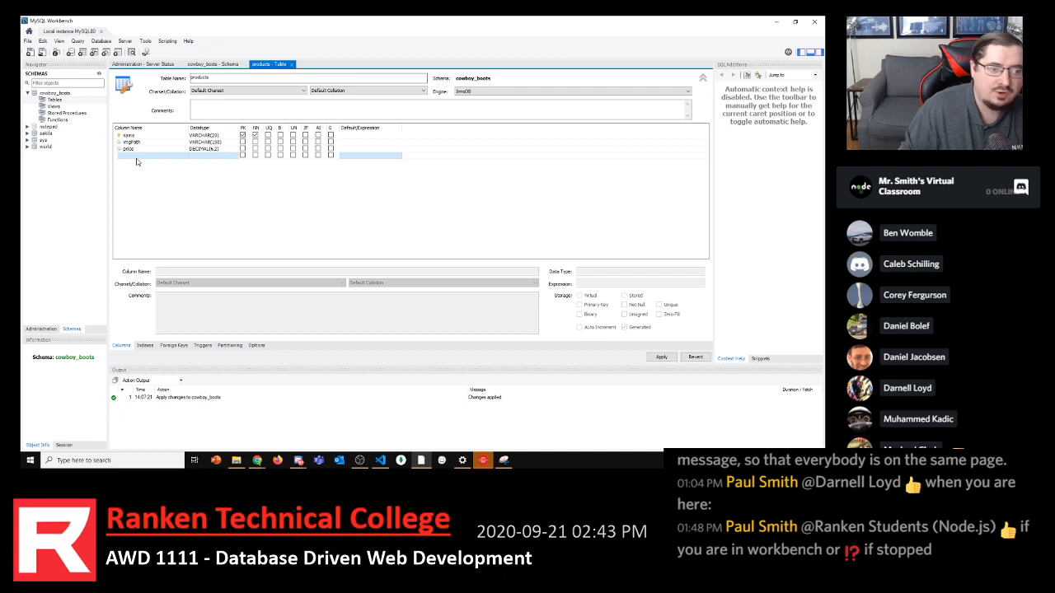
pyautogui.click(142, 160)
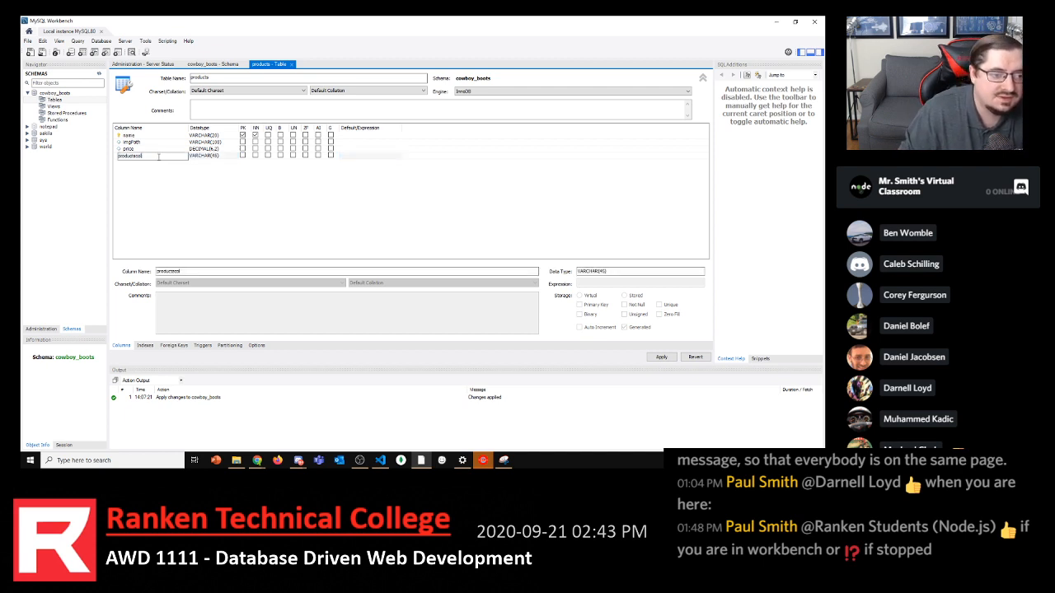
pyautogui.moveTo(159, 156); pyautogui.dragTo(92, 156)
pyautogui.press('BackSpace')
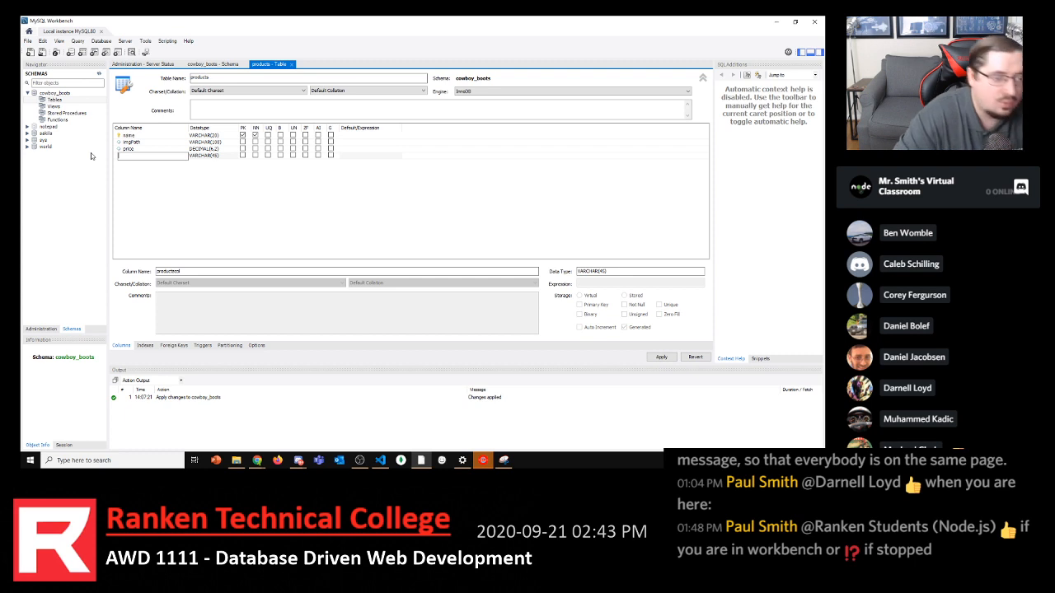
pyautogui.write('quantity_in_stock')
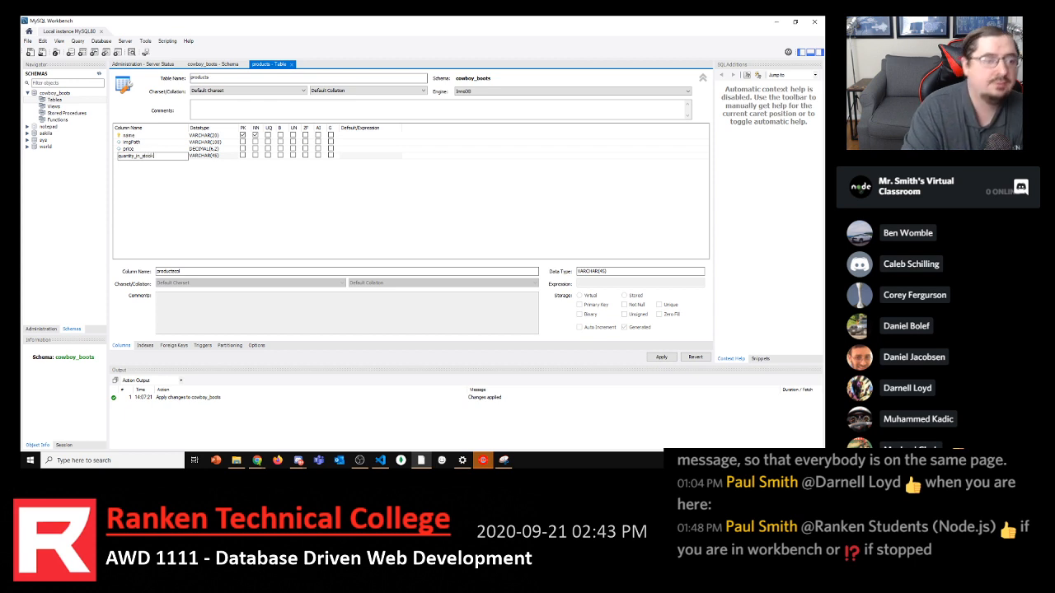
pyautogui.press('Tab')
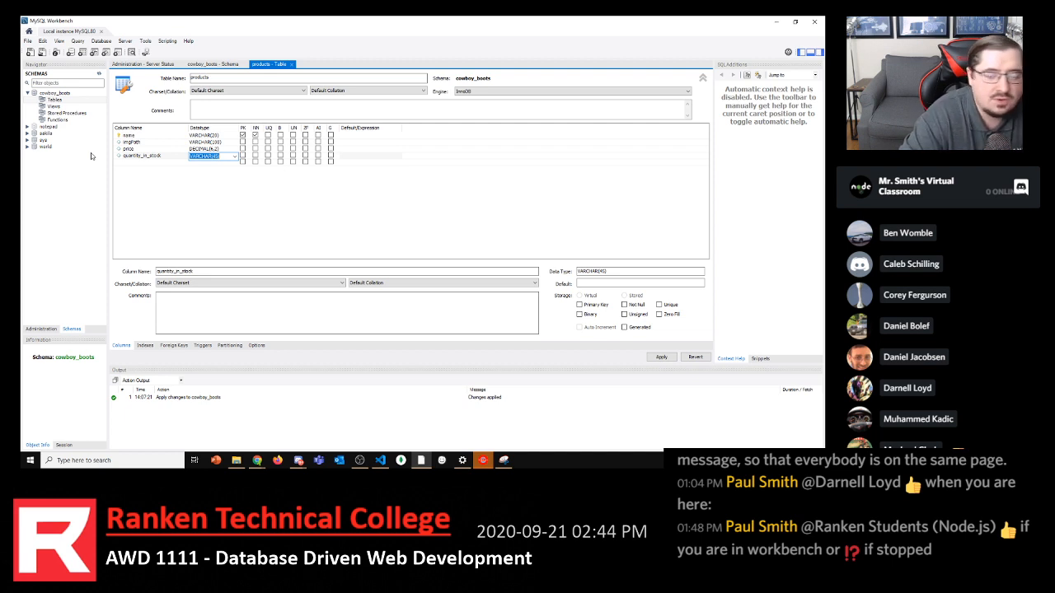
# Try SMALLINT() without a length as the datatype of the quantity_in_stock column
pyautogui.press('BackSpace')
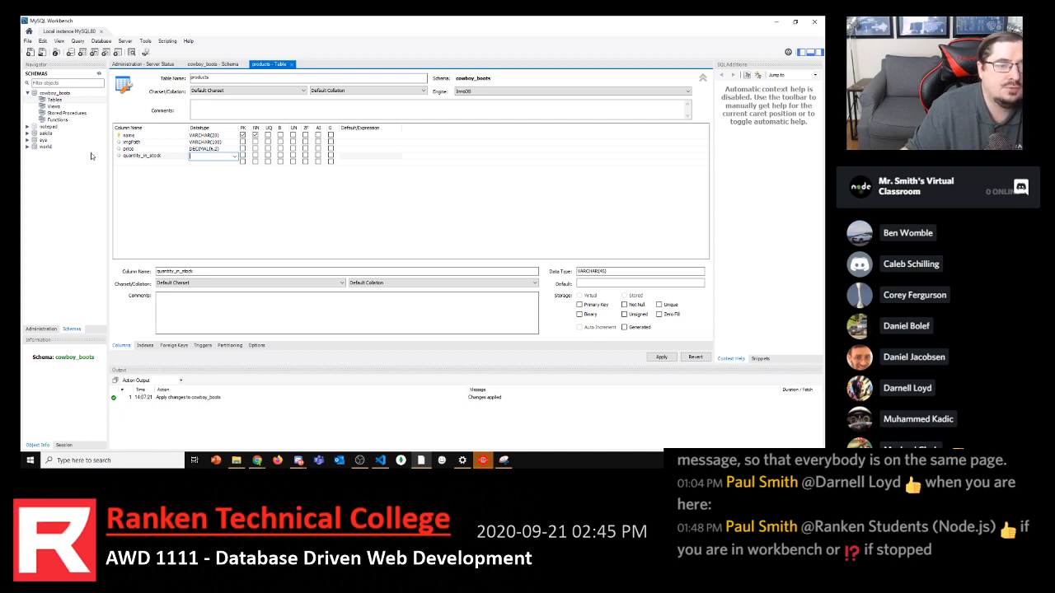
pyautogui.click(234, 157)
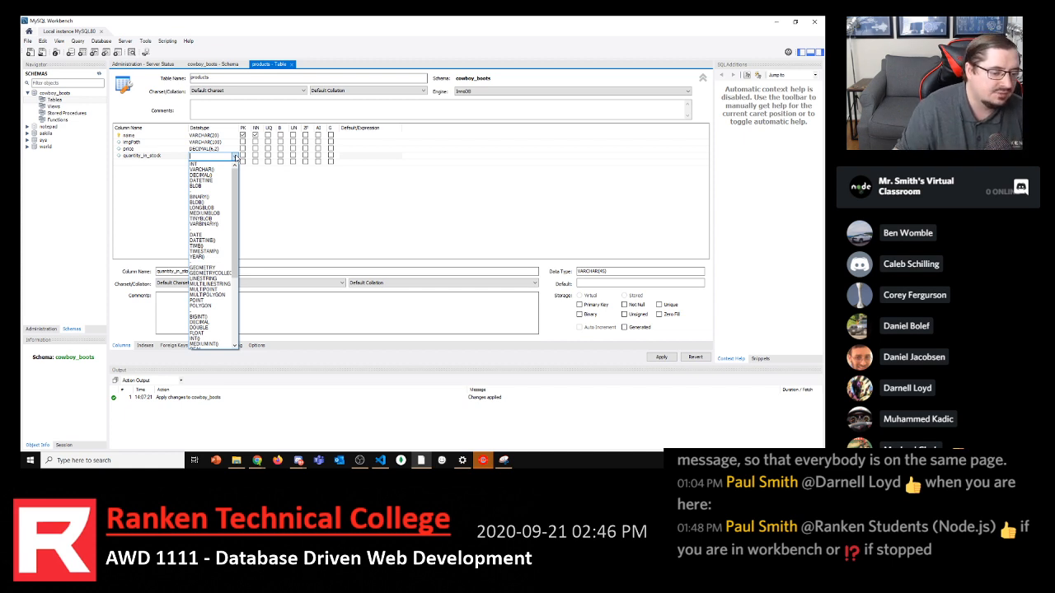
pyautogui.click(235, 156)
pyautogui.click(235, 157)
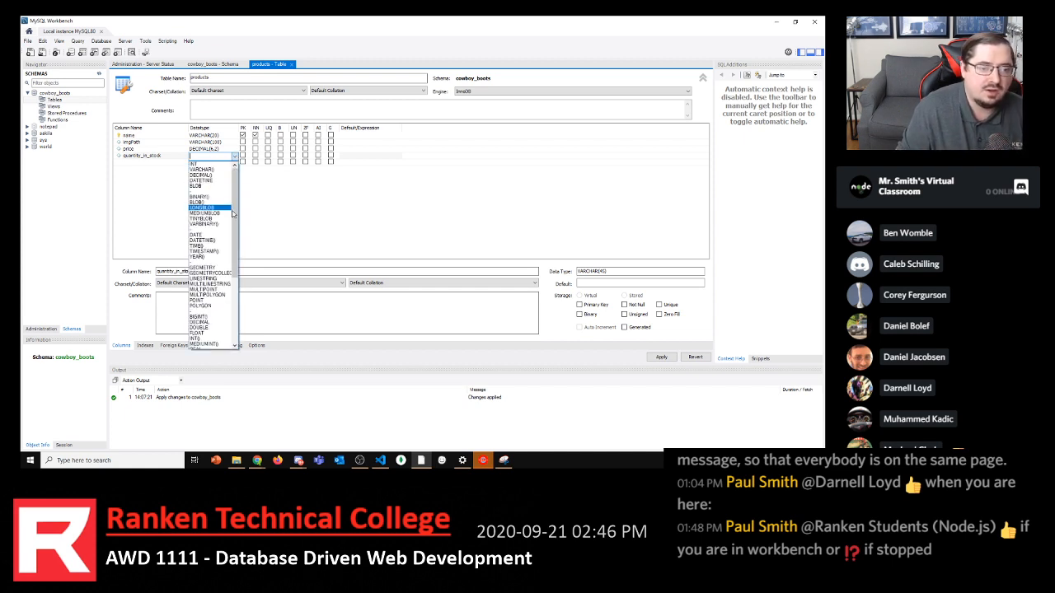
pyautogui.scroll(-4, 240, 261)
pyautogui.scroll(-3, 240, 261)
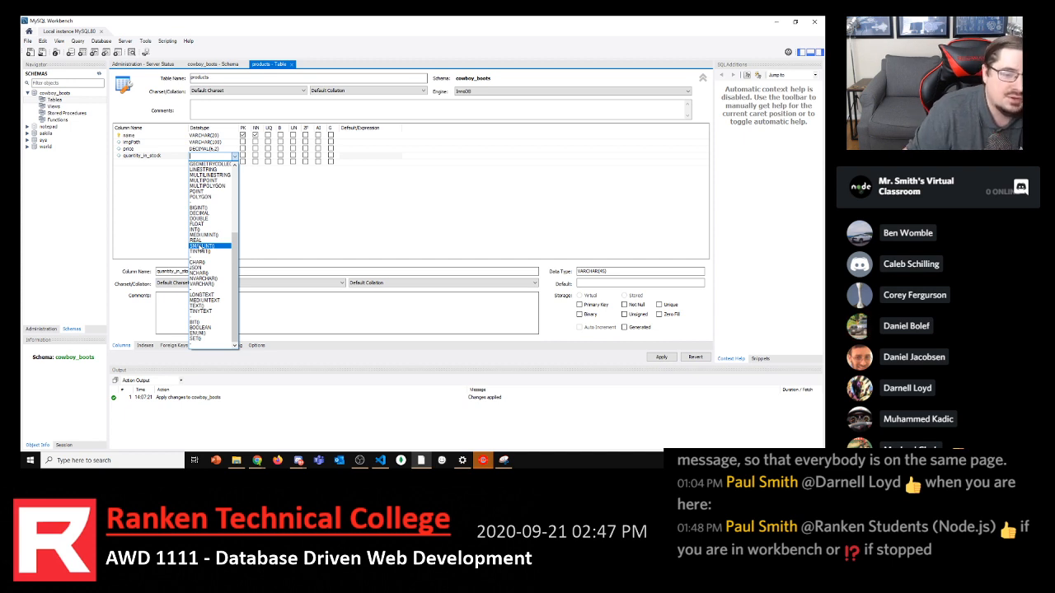
pyautogui.click(203, 245)
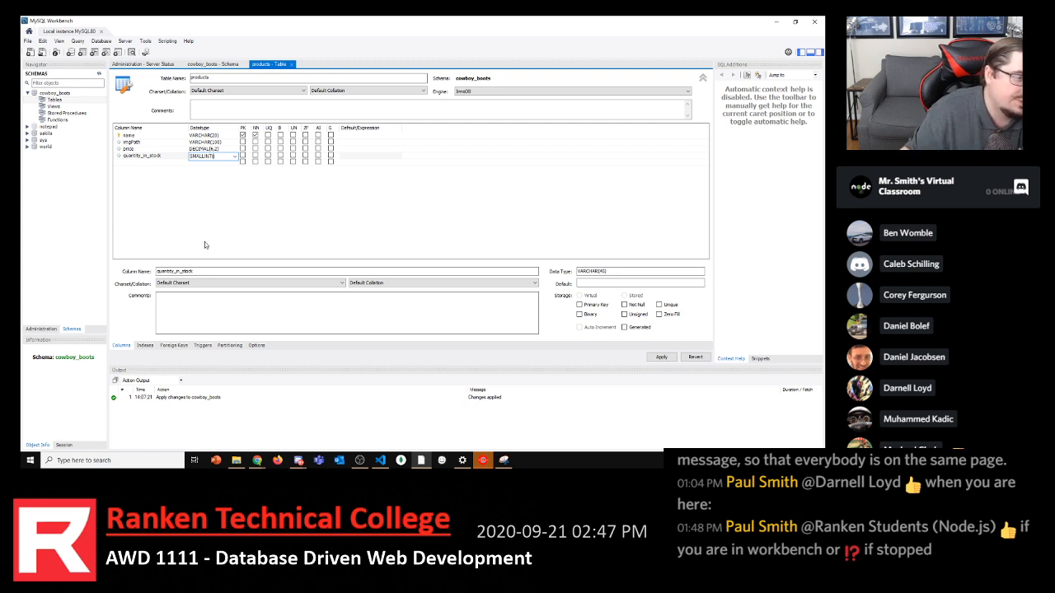
pyautogui.press('Left')
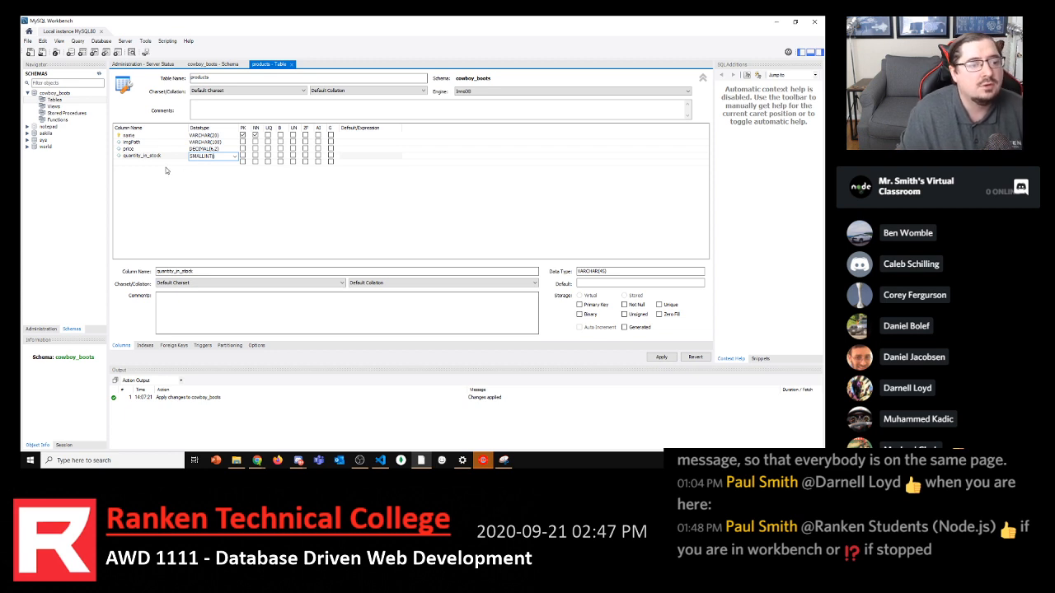
pyautogui.click(165, 167)
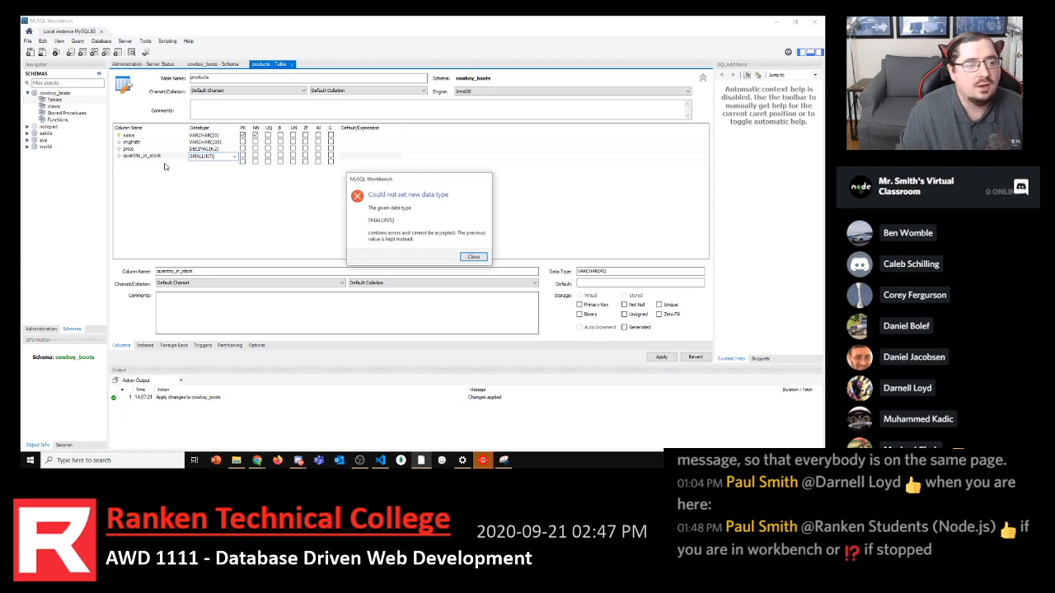
pyautogui.click(474, 258)
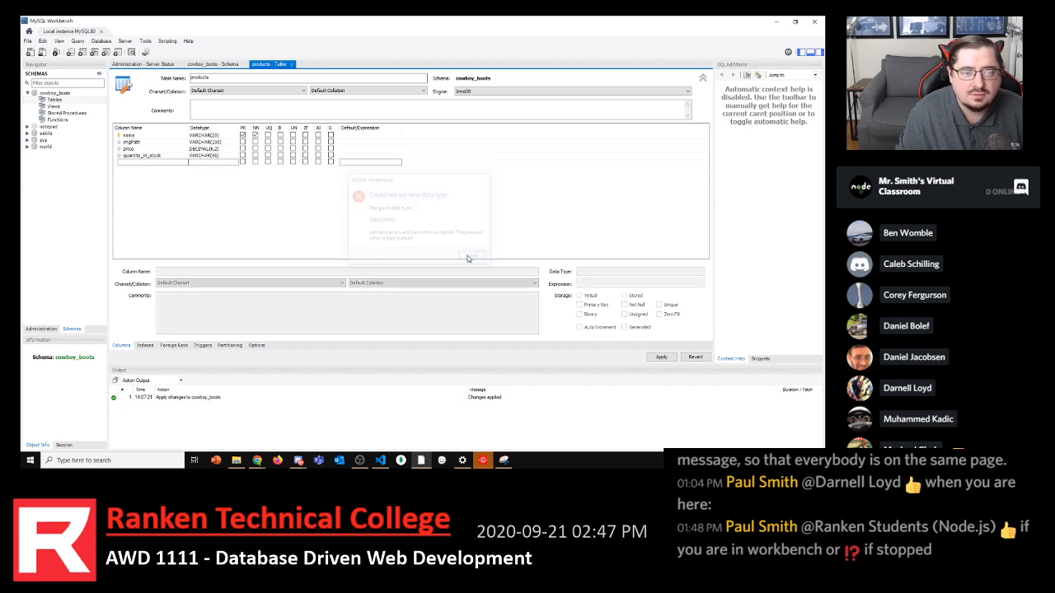
# Try MEDIUMINT() without a length as the datatype of the quantity_in_stock column
pyautogui.click(218, 162)
pyautogui.click(218, 157)
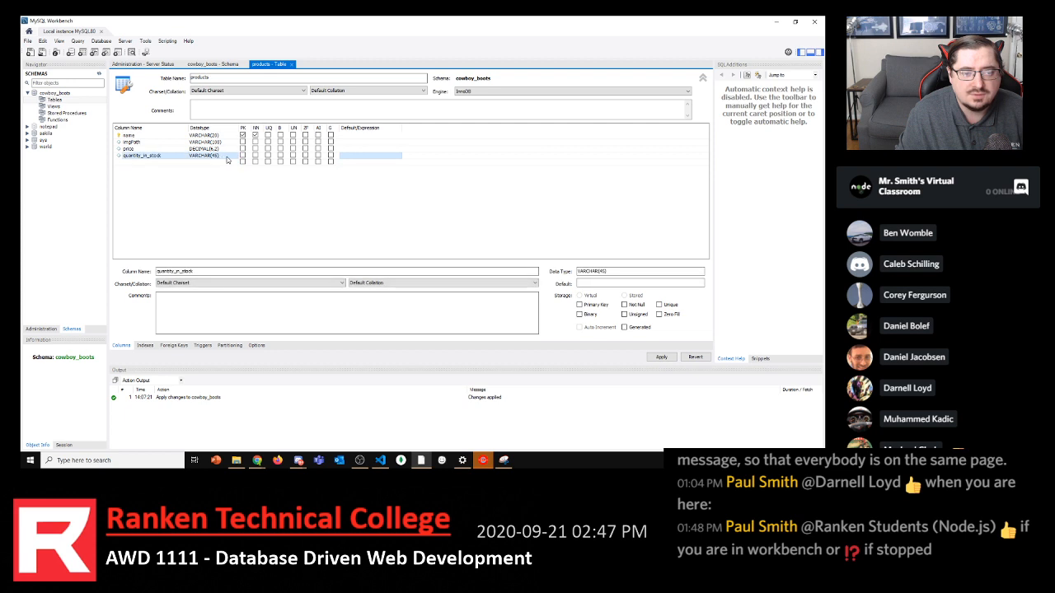
pyautogui.click(226, 157)
pyautogui.click(233, 158)
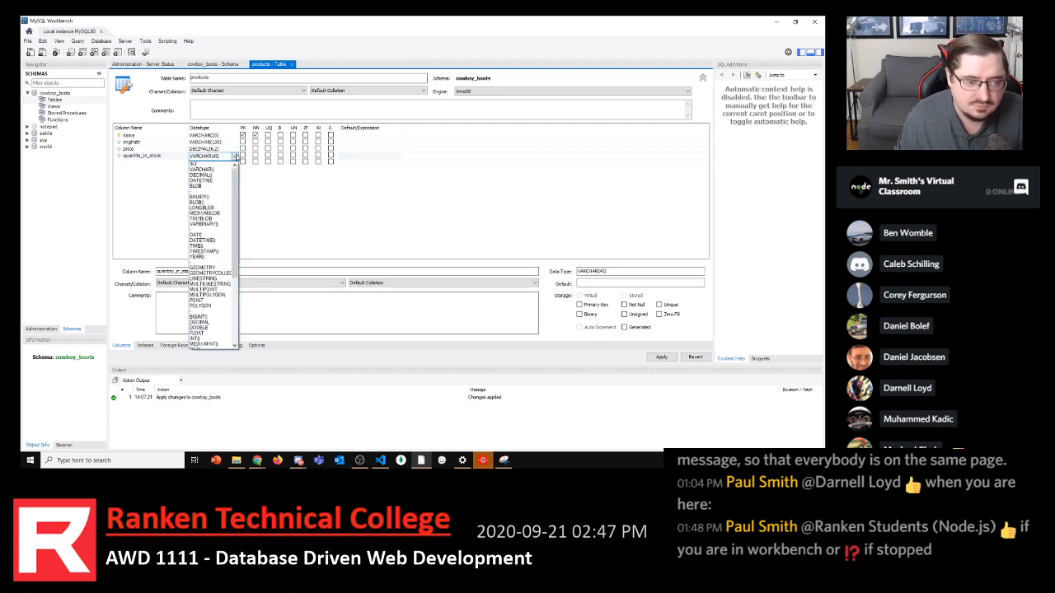
pyautogui.scroll(-5, 233, 293)
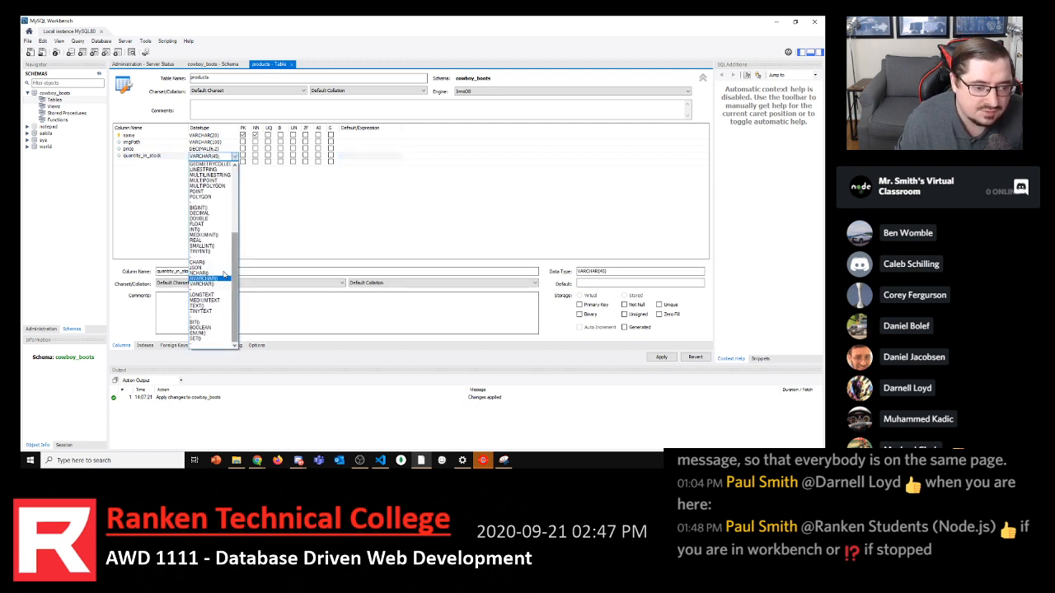
pyautogui.click(205, 239)
pyautogui.click(225, 168)
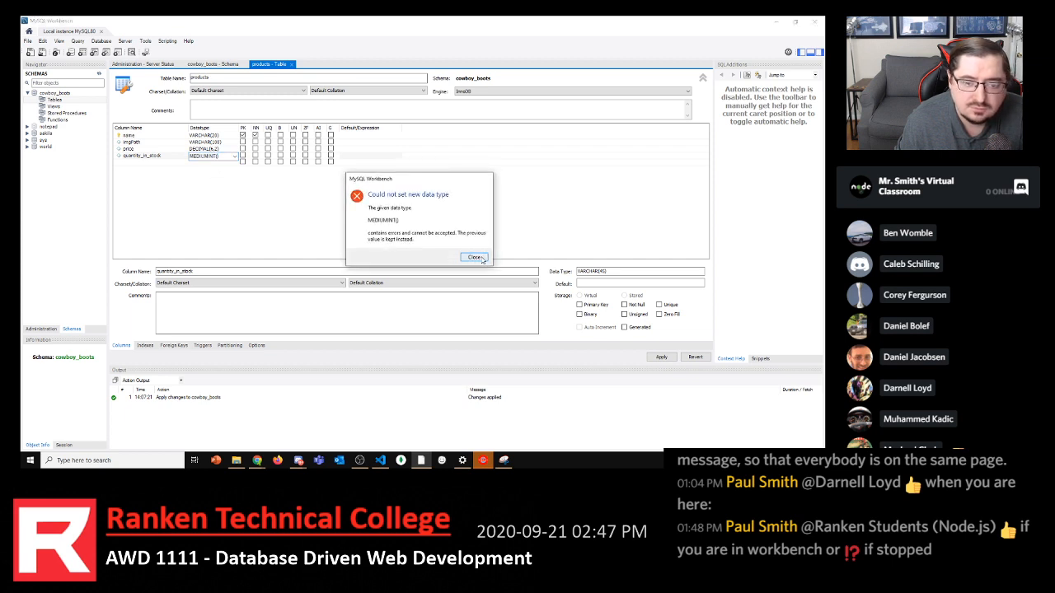
pyautogui.click(474, 258)
# Open the quantity_in_stock datatype for editing and close the My LastPass window in Chrome
pyautogui.click(230, 159)
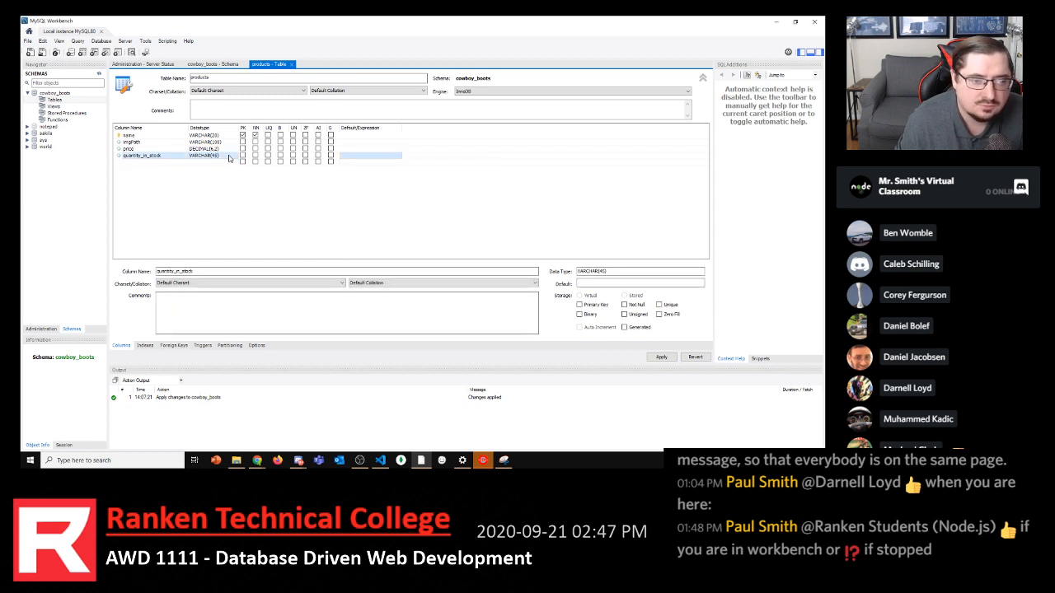
pyautogui.click(230, 158)
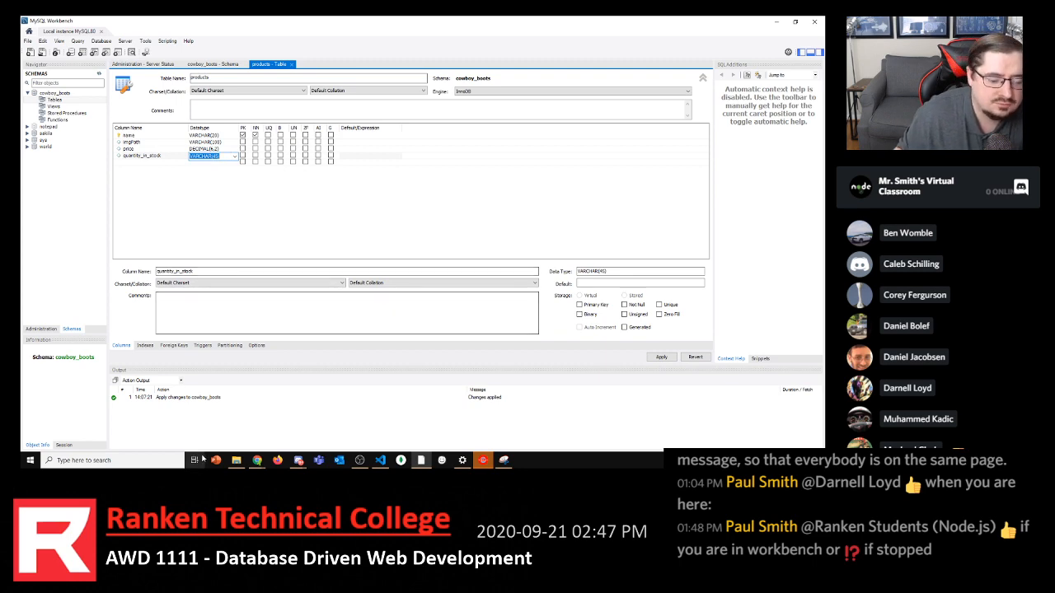
pyautogui.click(258, 459)
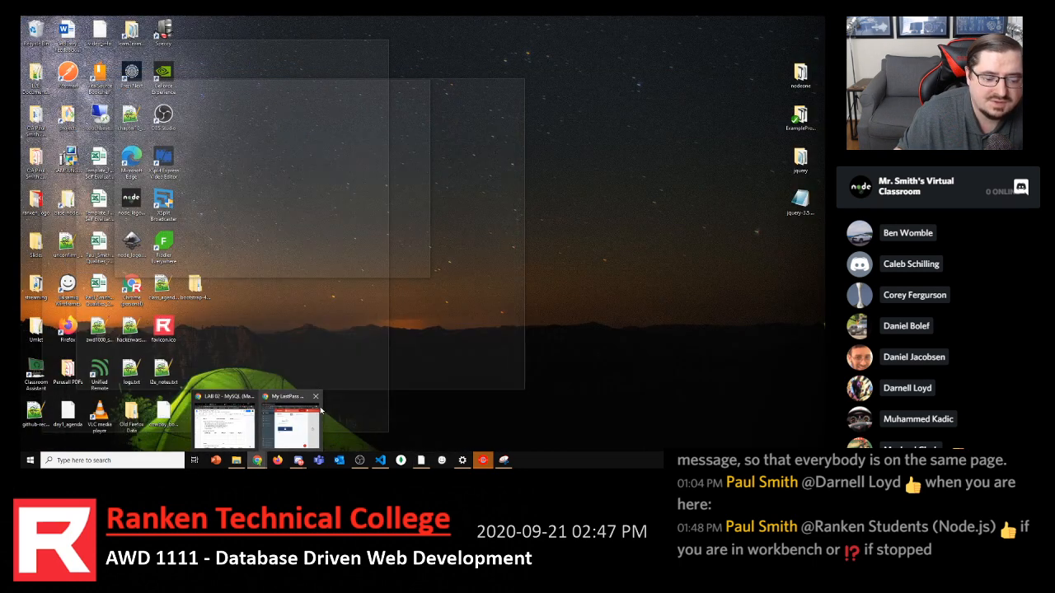
pyautogui.click(316, 397)
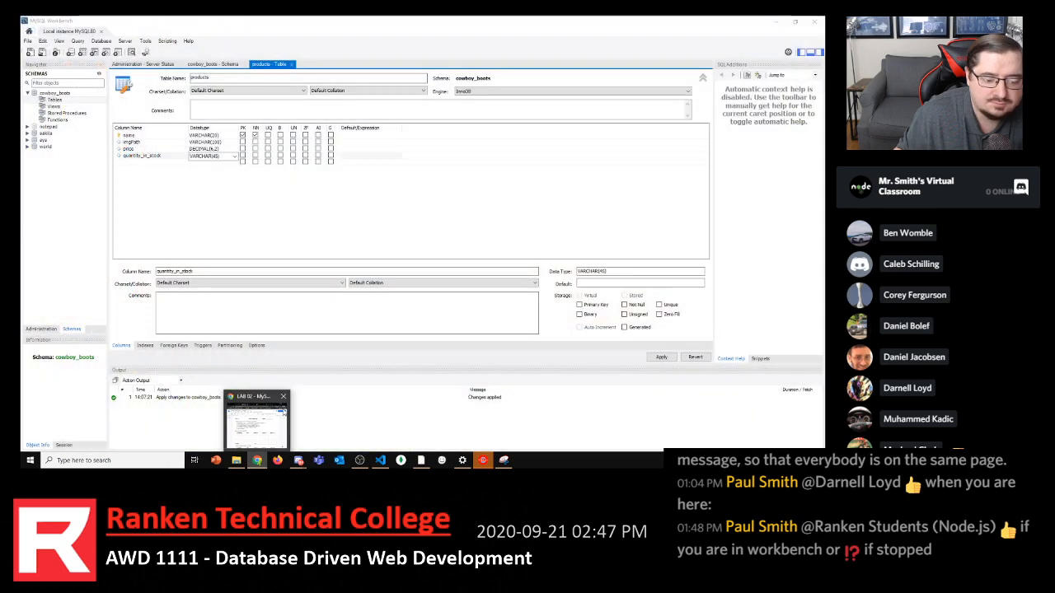
# Switch to Chrome, search for "mysql smallint" in a new tab, and open the MariaDB Knowledge Base result on SMALLINT
pyautogui.click(256, 422)
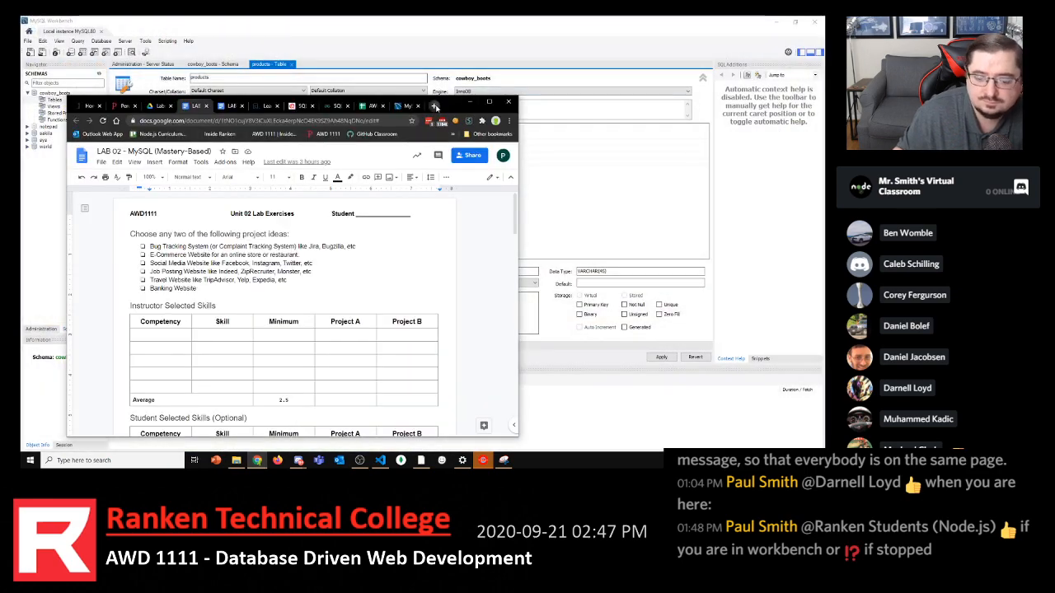
pyautogui.click(435, 107)
pyautogui.write('mysql ')
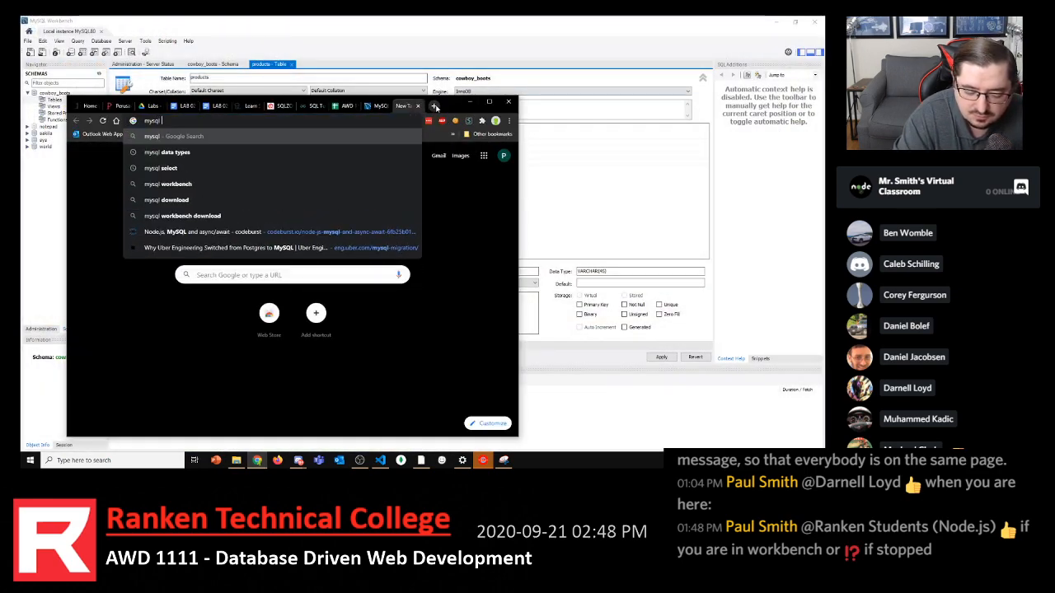
pyautogui.write('smallint')
pyautogui.press('Return')
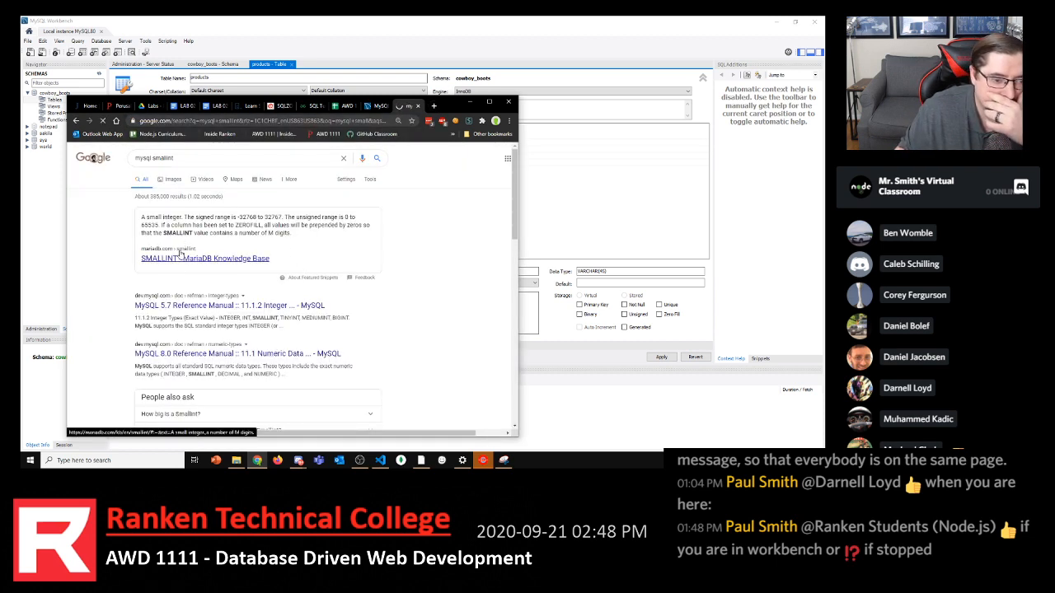
pyautogui.click(180, 256)
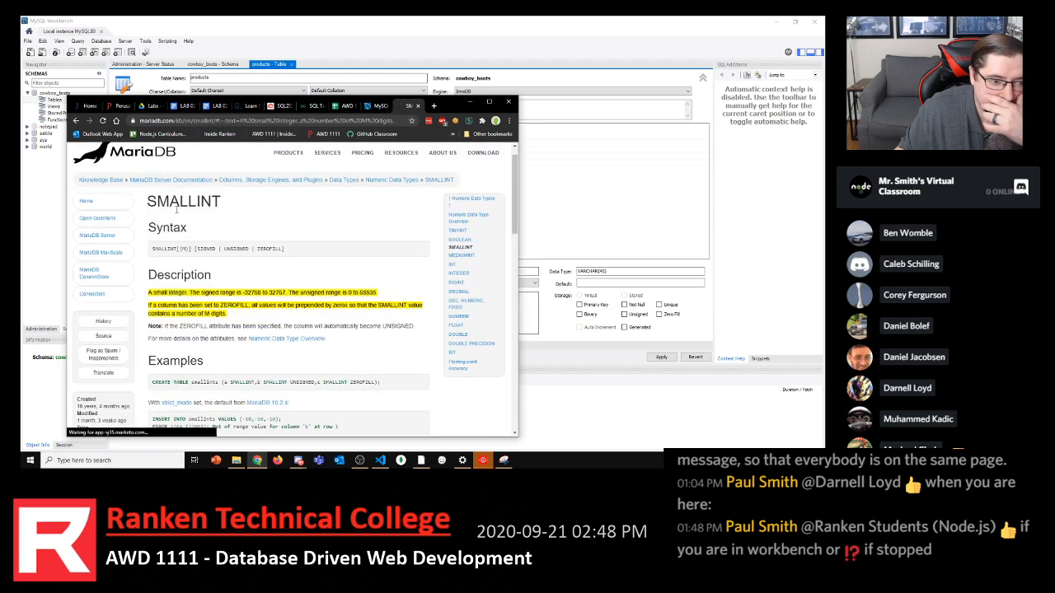
# Examine the SMALLINT page's value range description and CREATE TABLE example for the datatype syntax, and return to the products table in MySQL Workbench
pyautogui.scroll(-2, 216, 300)
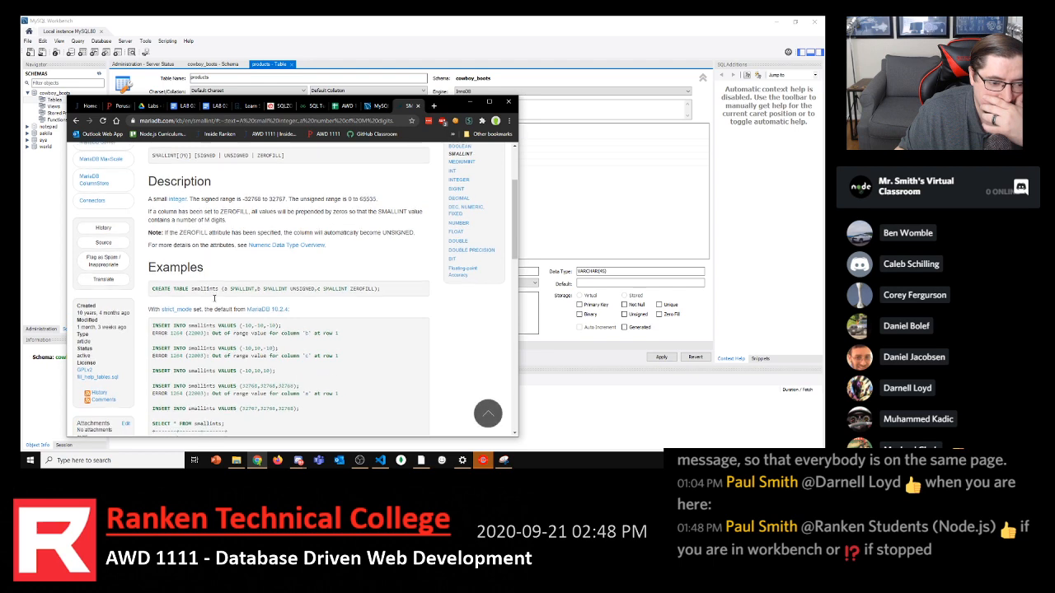
pyautogui.scroll(-2, 214, 298)
pyautogui.scroll(2, 280, 247)
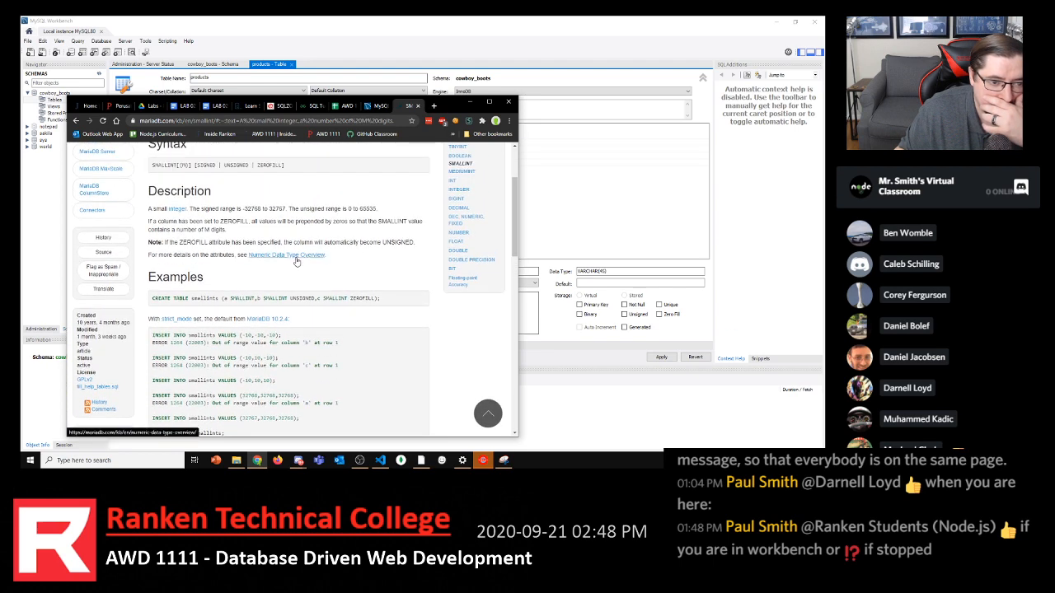
pyautogui.scroll(-1, 296, 260)
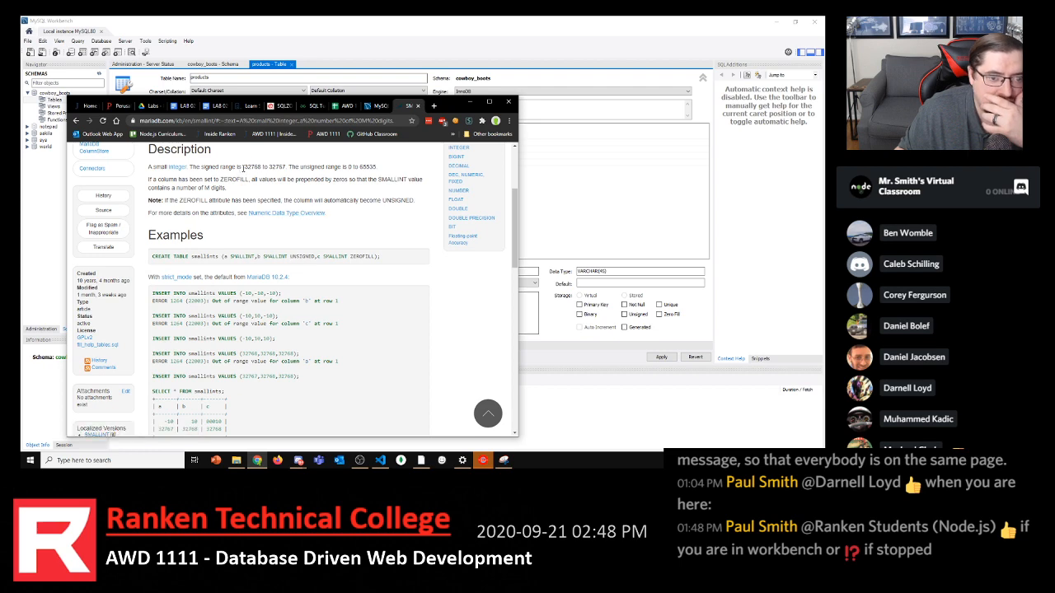
pyautogui.moveTo(242, 167); pyautogui.dragTo(285, 167)
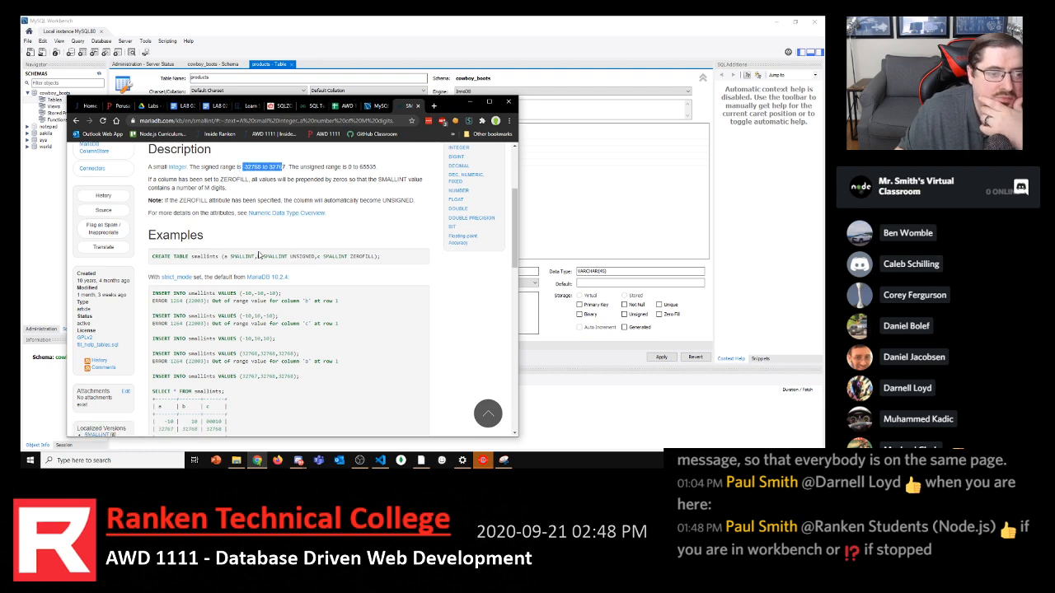
pyautogui.scroll(-3, 259, 255)
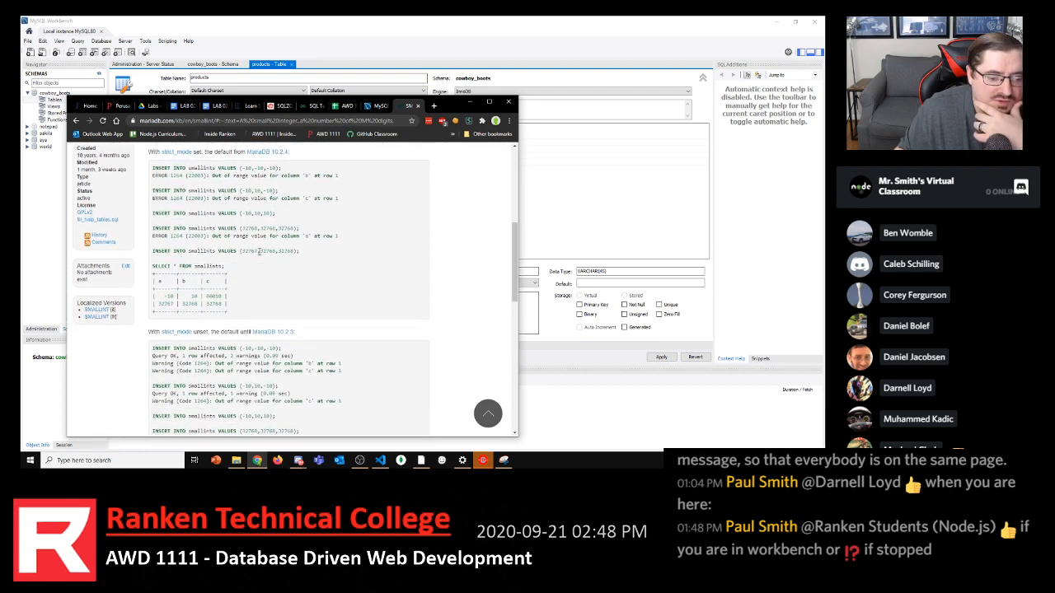
pyautogui.scroll(2, 260, 252)
pyautogui.scroll(-1, 260, 252)
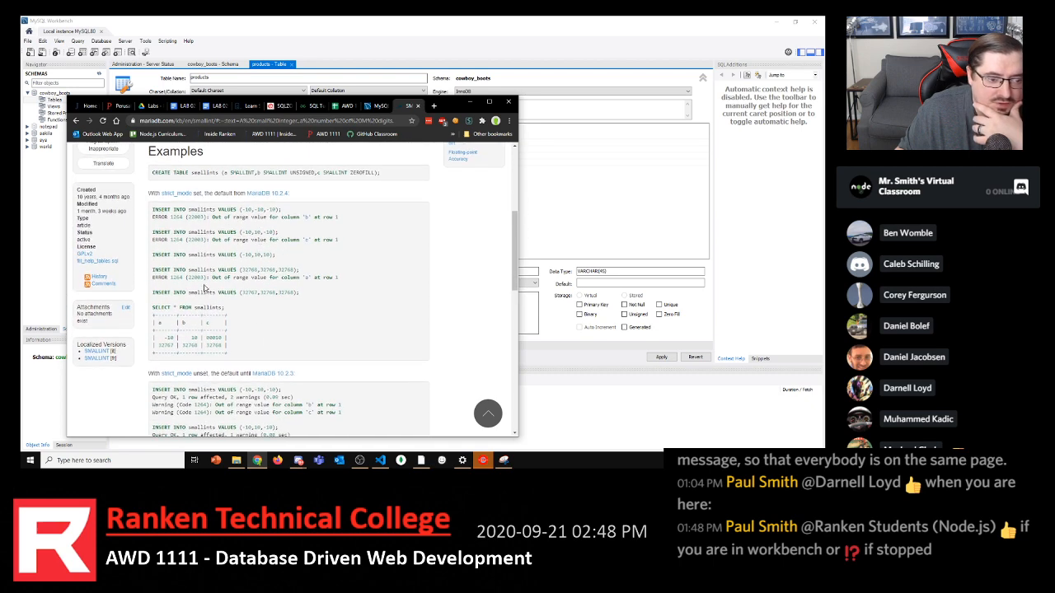
pyautogui.scroll(1, 205, 288)
pyautogui.doubleClick(244, 215)
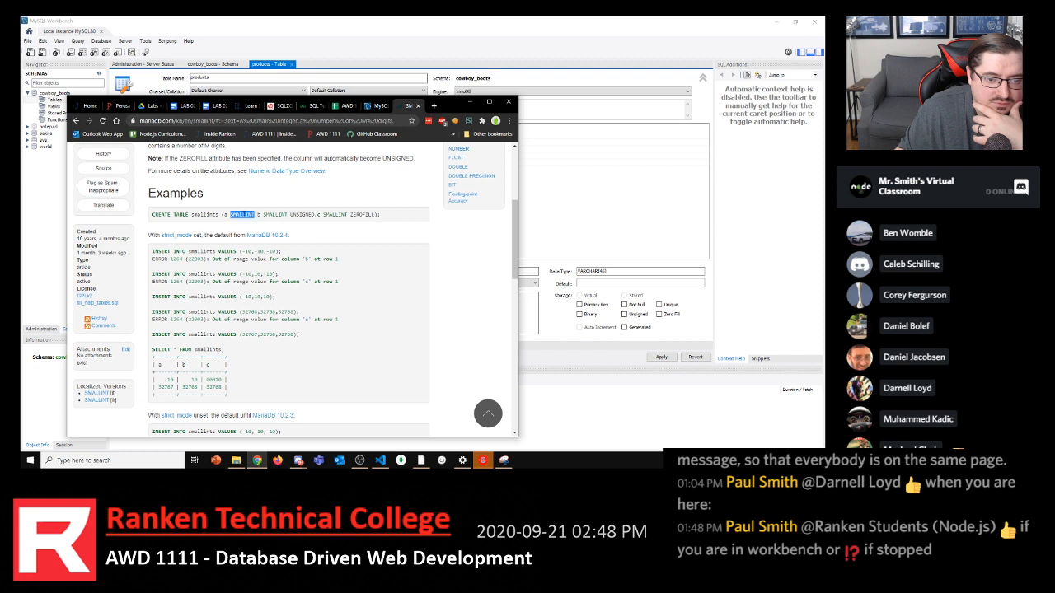
pyautogui.click(266, 64)
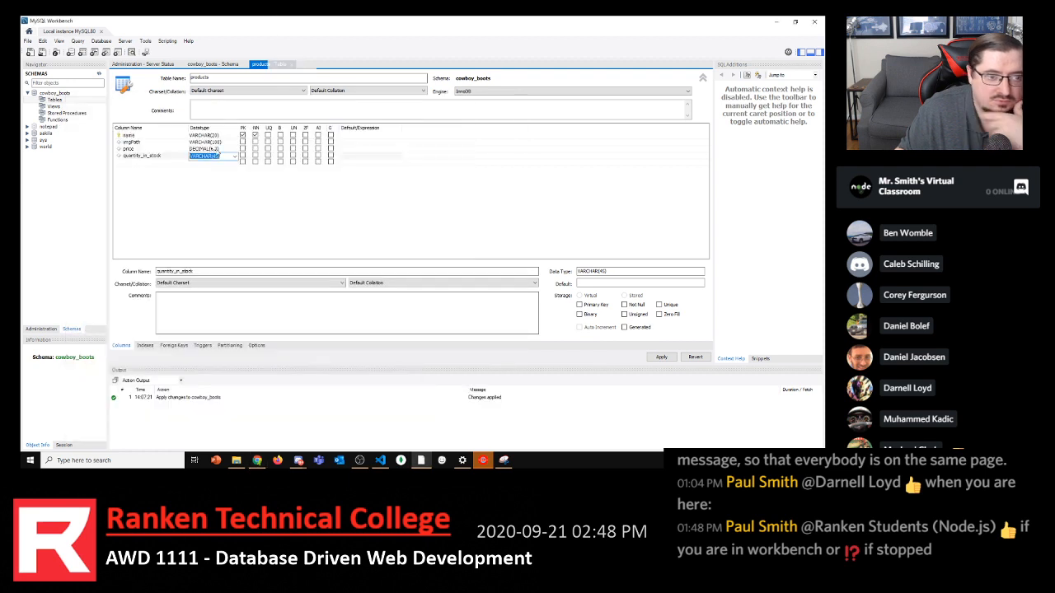
# Set the quantity_in_stock column's data type to SMALLINT and add a category column of type VARCHAR(7)
pyautogui.write('SMALLINT')
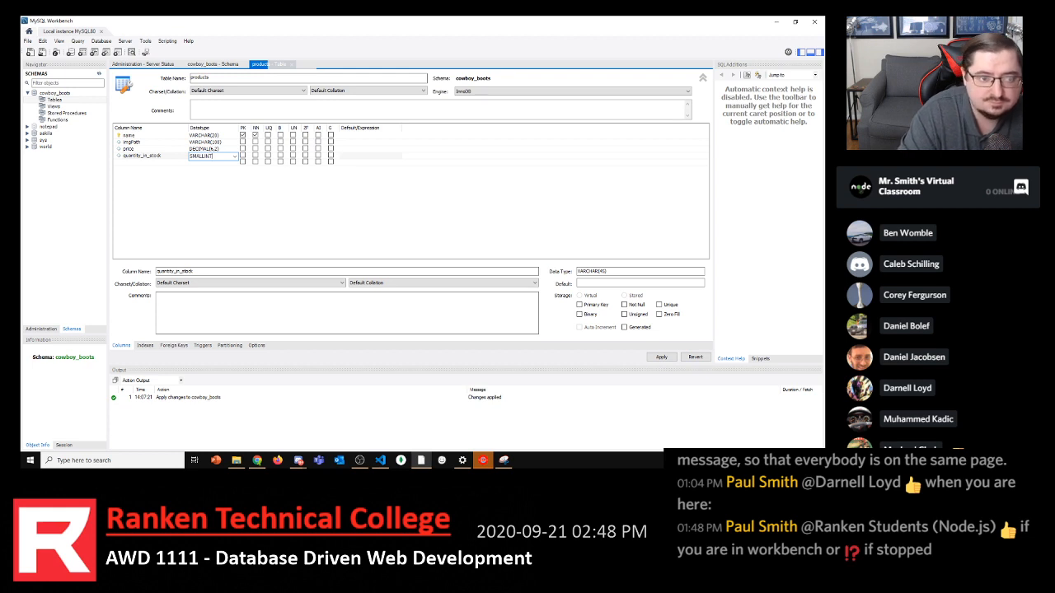
pyautogui.press('Tab')
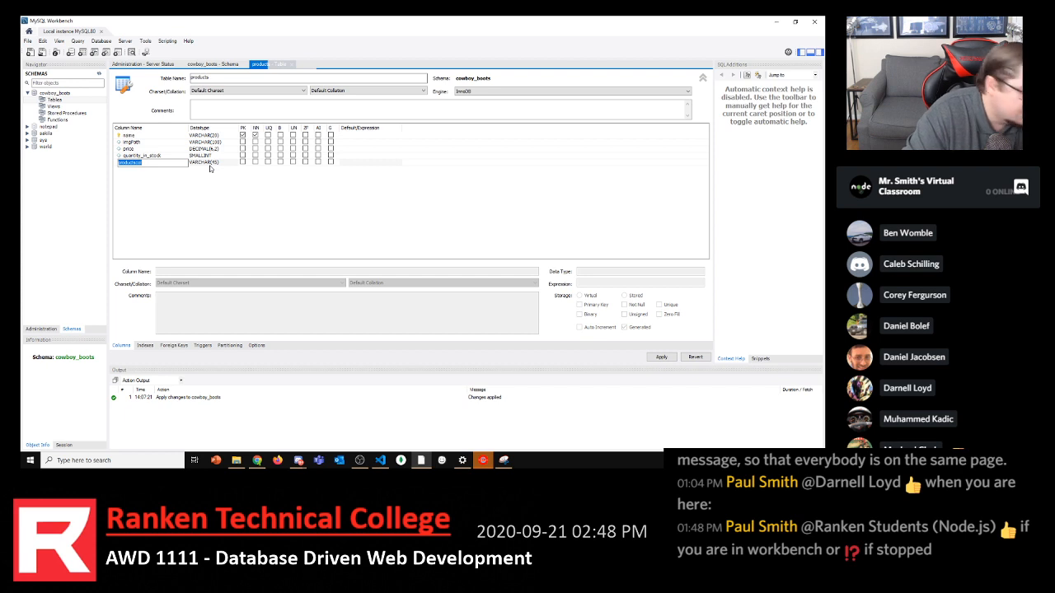
pyautogui.write('category')
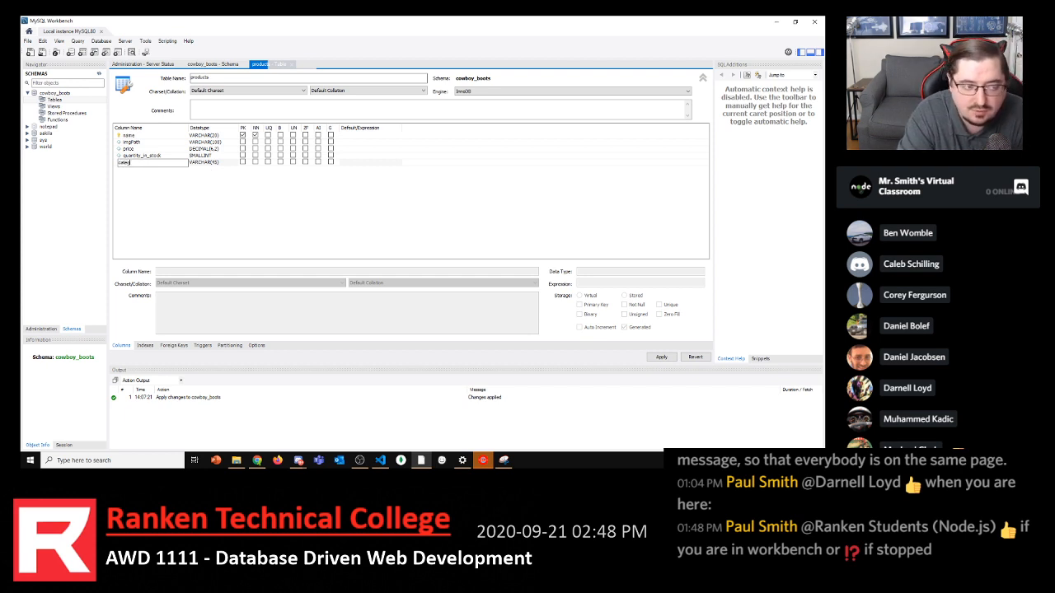
pyautogui.click(215, 162)
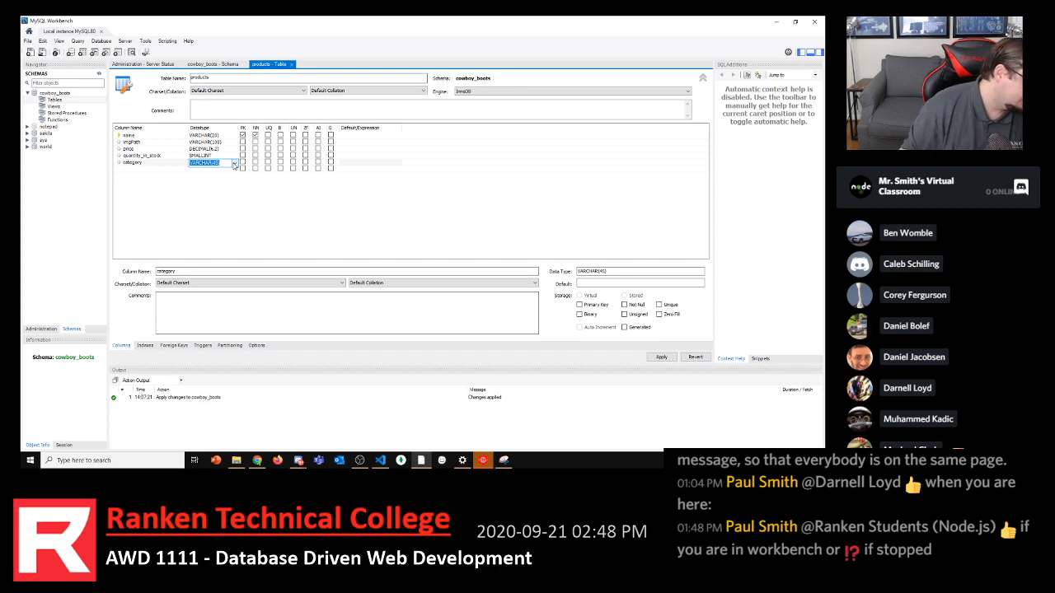
pyautogui.hotkey('alt', 'Tab')
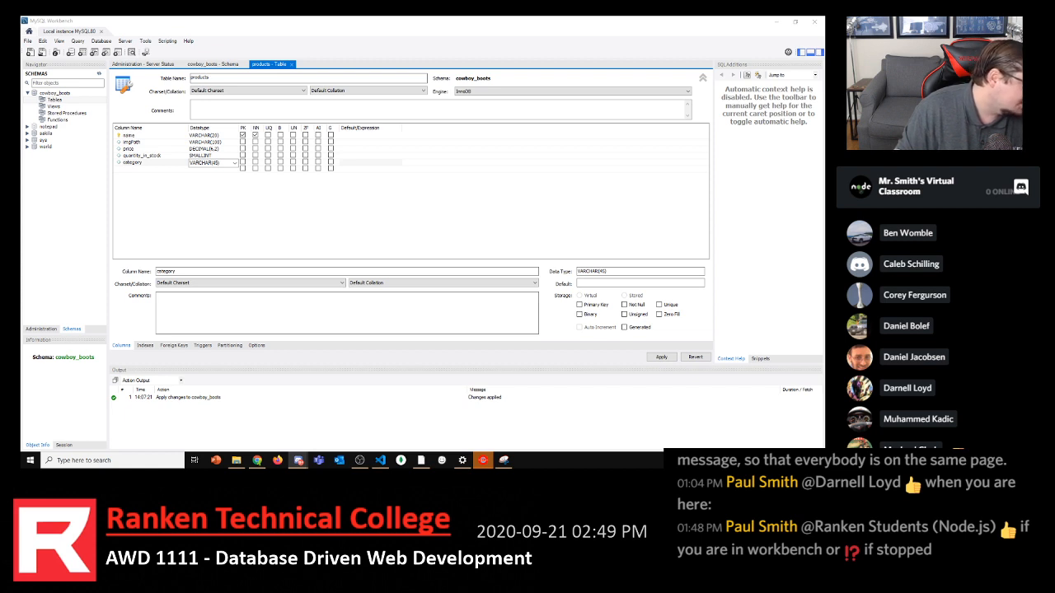
pyautogui.click(219, 165)
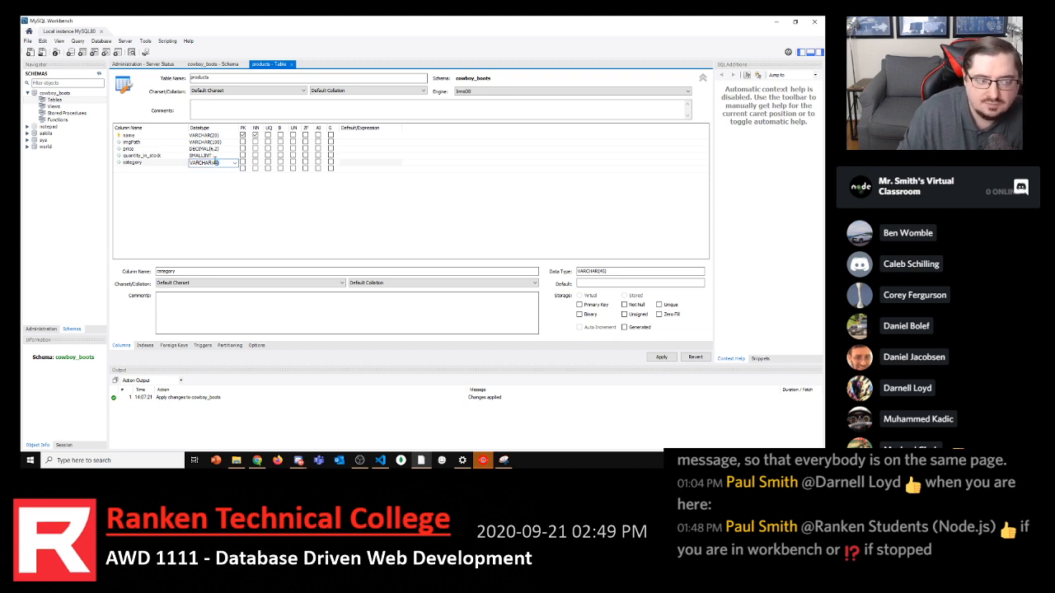
pyautogui.press('BackSpace')
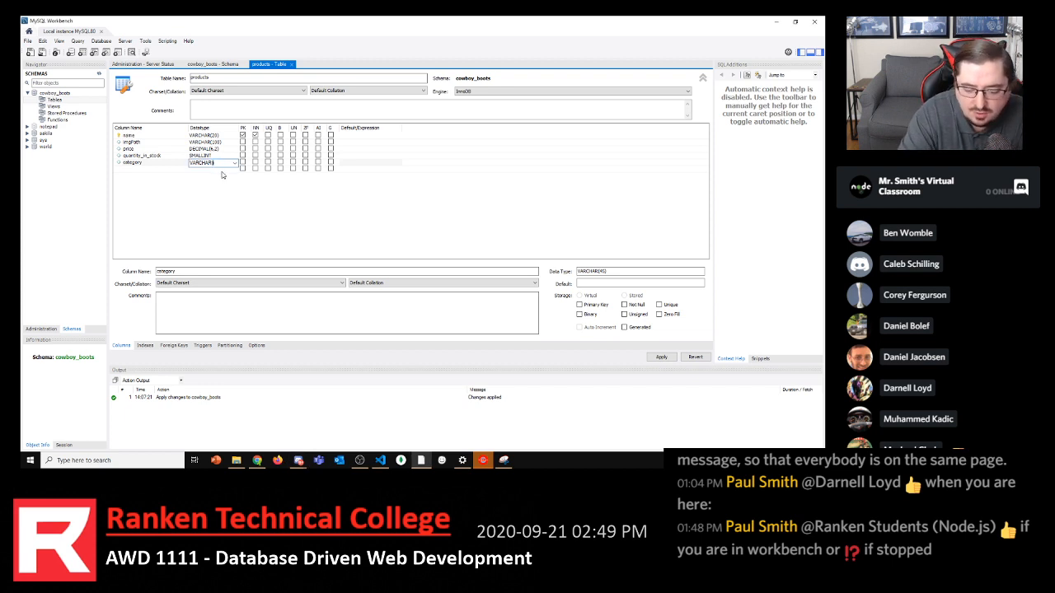
pyautogui.write('7')
pyautogui.click(218, 202)
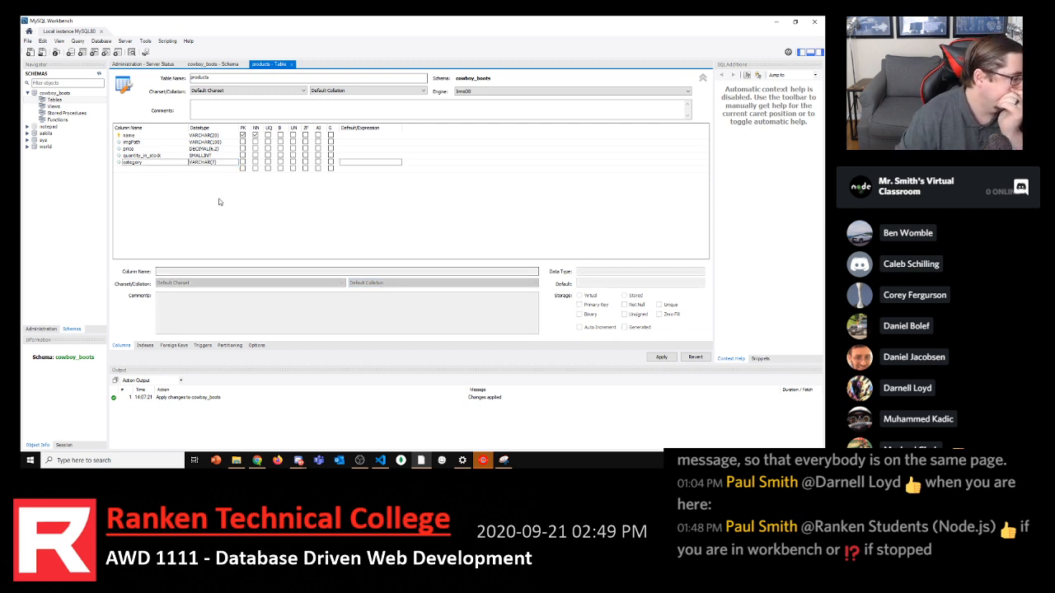
# Add a style column of type VARCHAR(20) to the products table below category
pyautogui.click(161, 168)
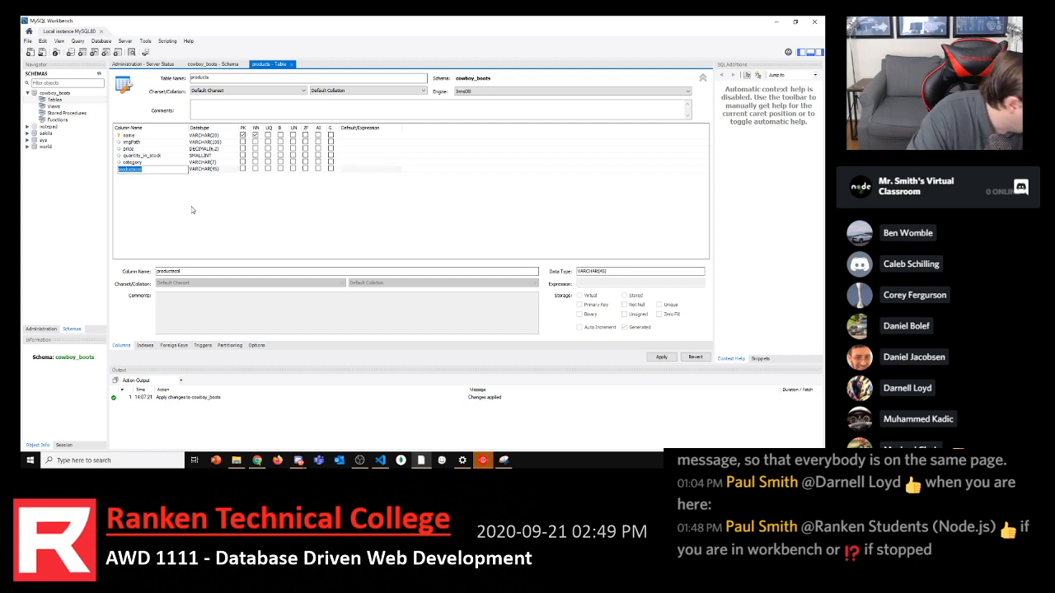
pyautogui.write('sty')
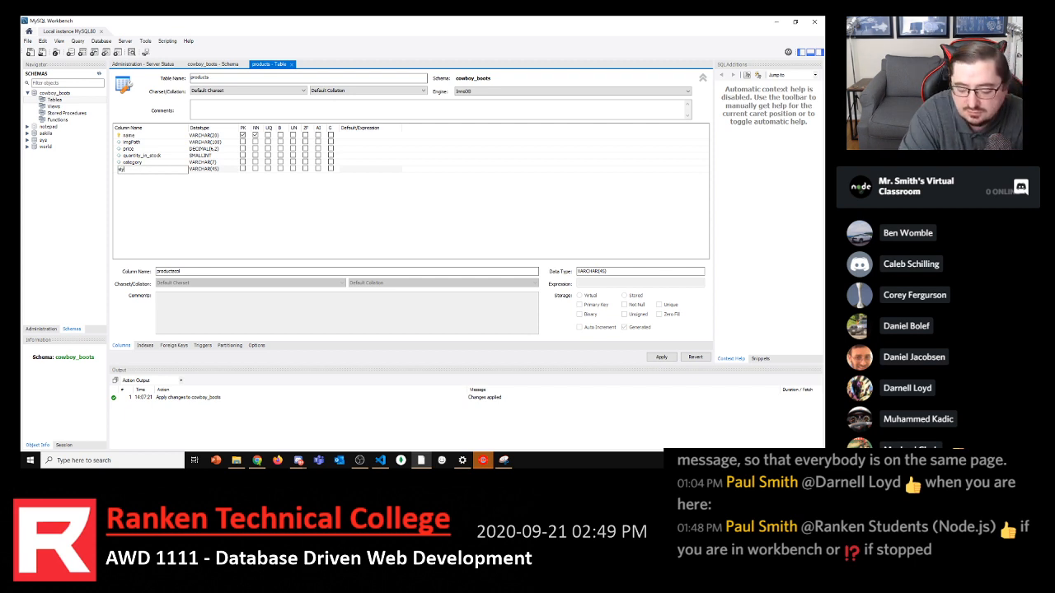
pyautogui.write('le')
pyautogui.click(218, 170)
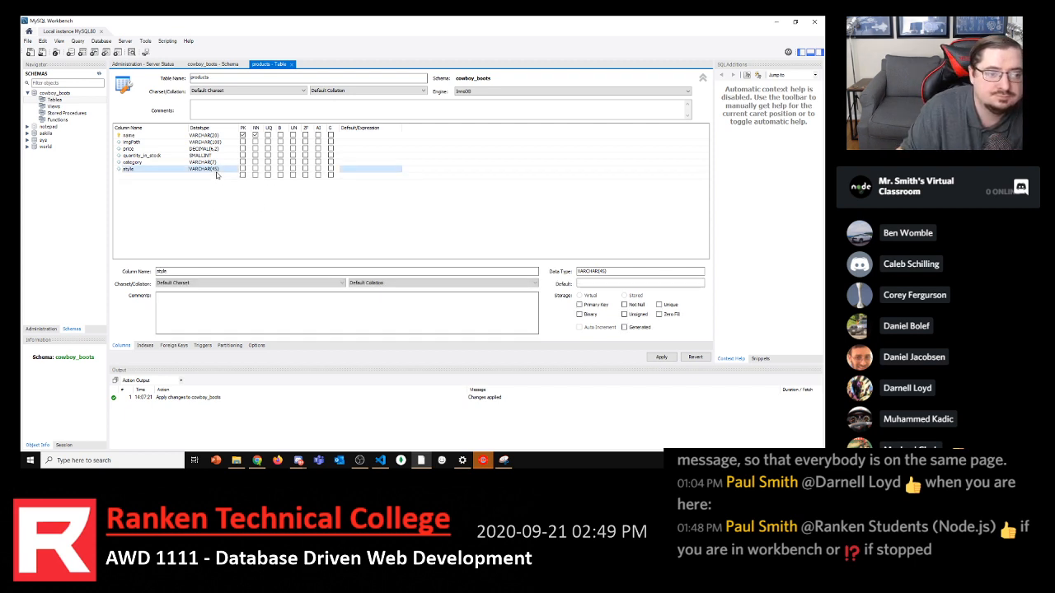
pyautogui.click(218, 170)
pyautogui.moveTo(219, 171); pyautogui.dragTo(212, 171)
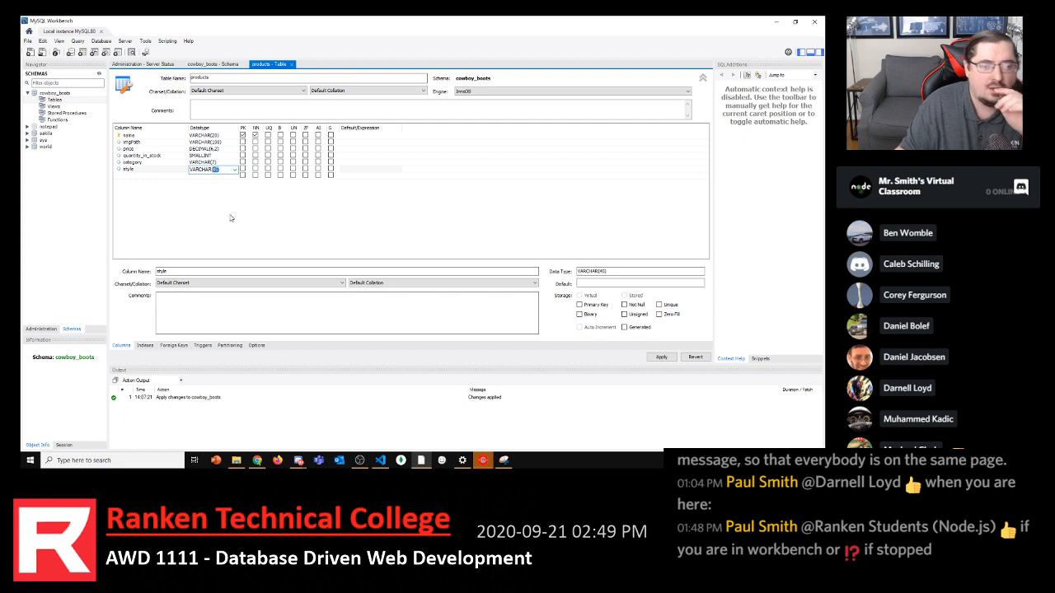
pyautogui.press('BackSpace')
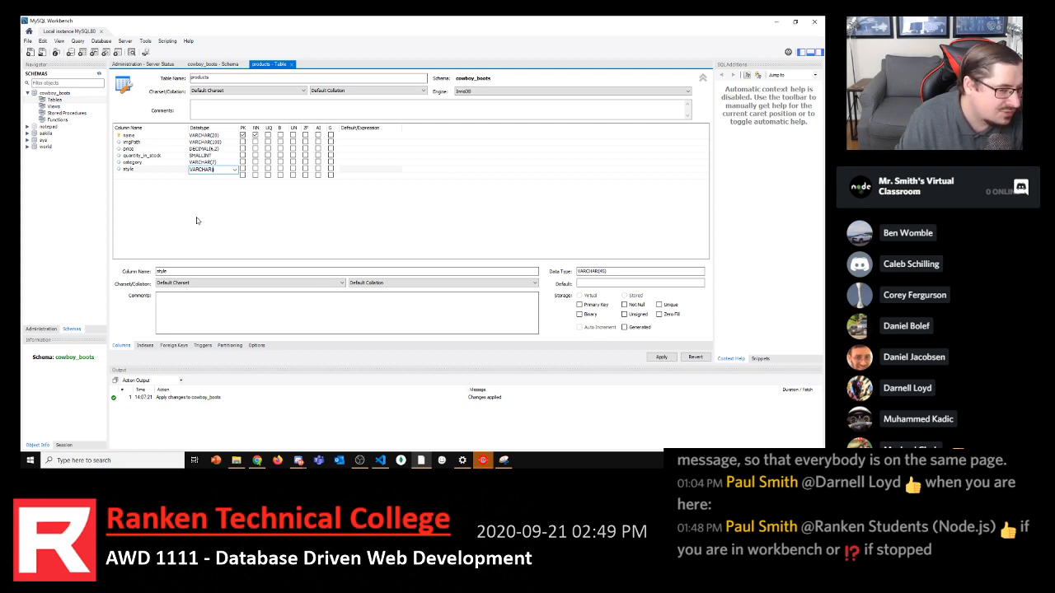
pyautogui.click(189, 271)
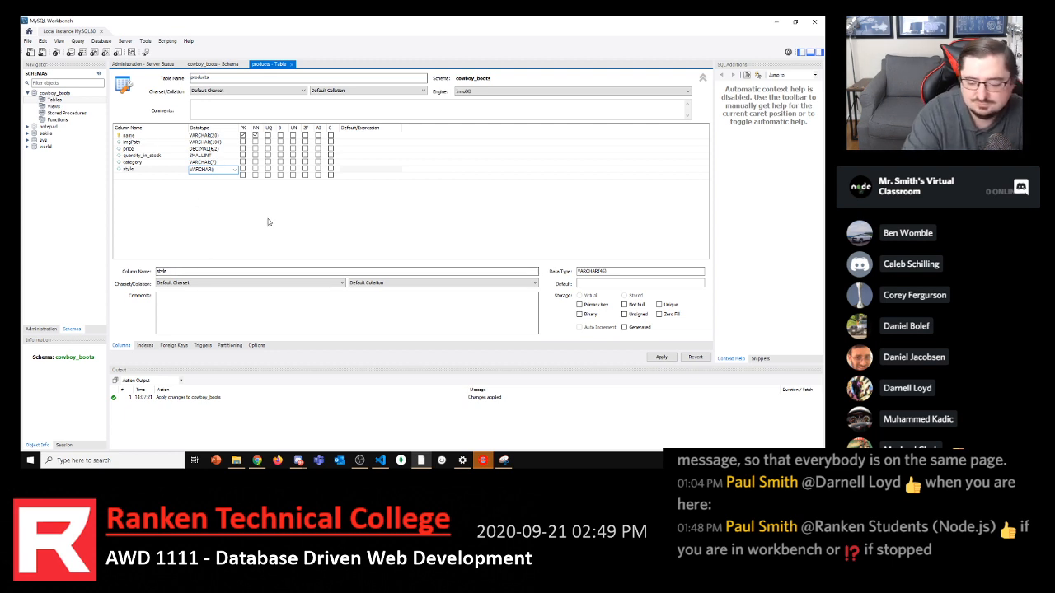
pyautogui.write('20')
pyautogui.press('Tab')
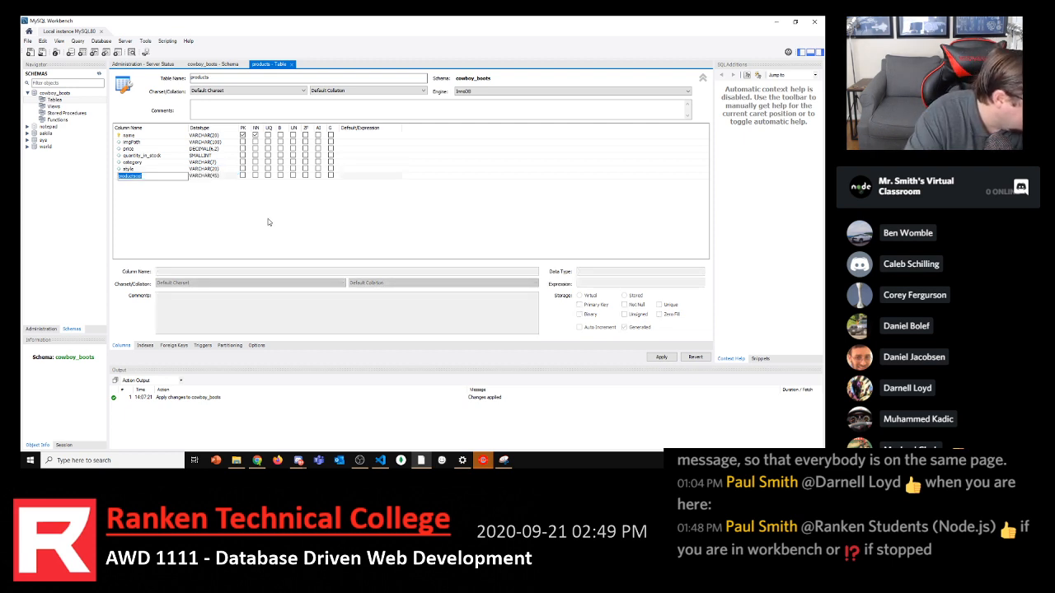
# Name the new column below style texture and give it the data type VARCHAR(20)
pyautogui.write('texture')
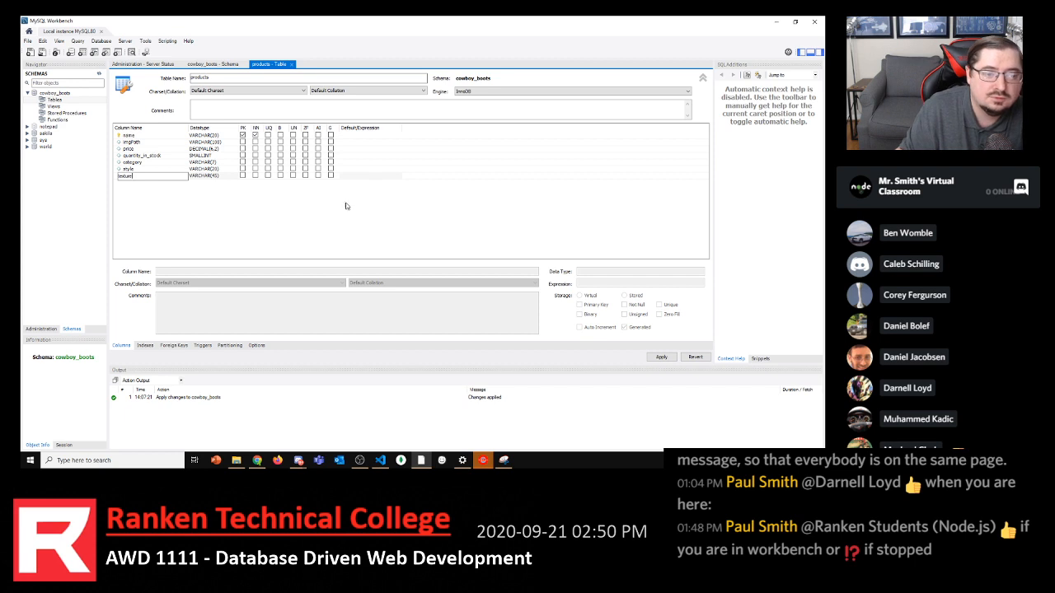
pyautogui.click(216, 176)
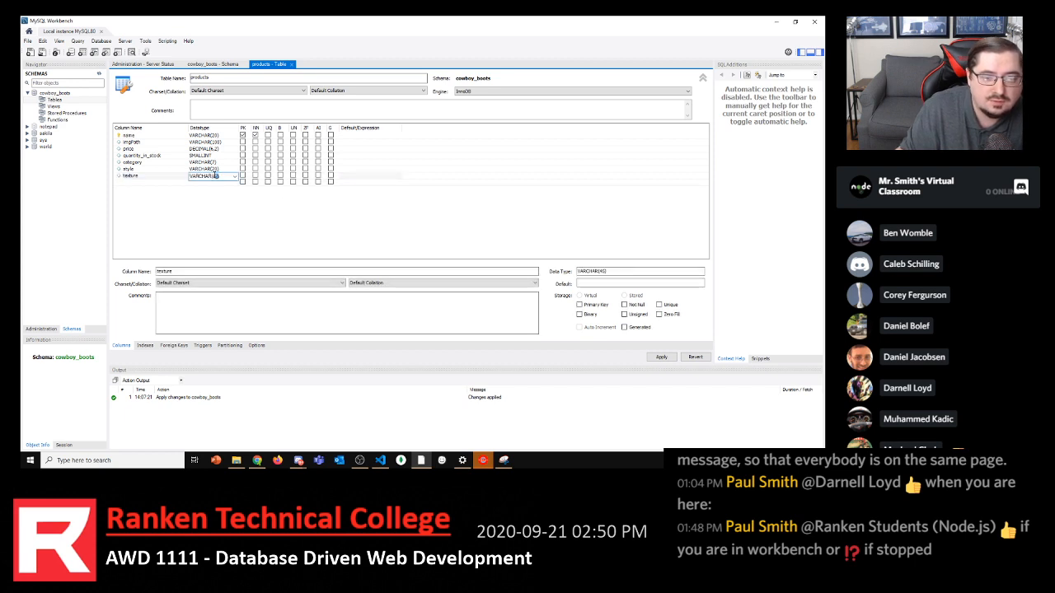
pyautogui.write('20')
pyautogui.click(215, 181)
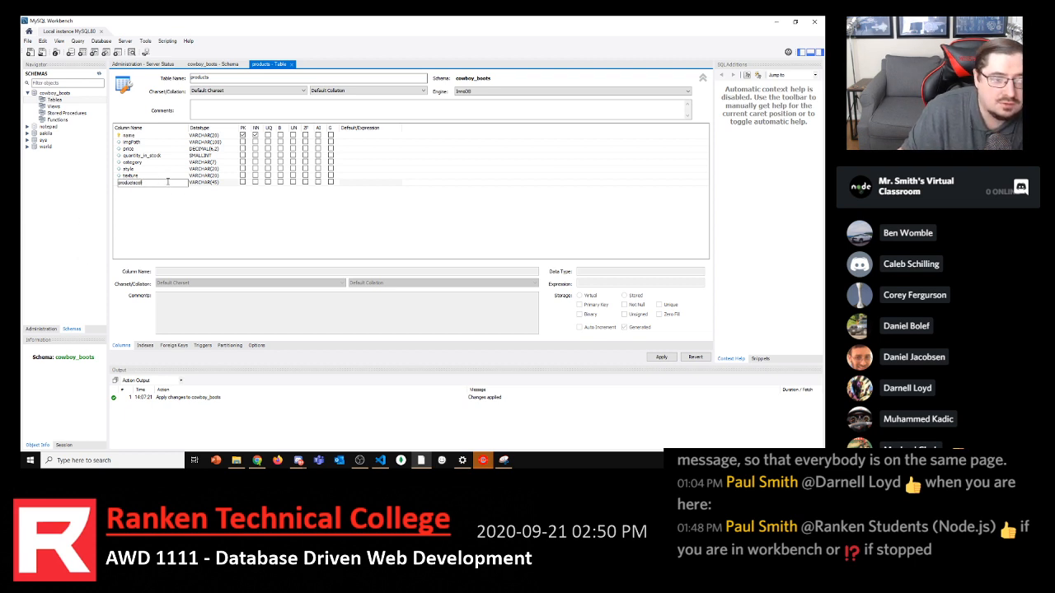
# Name the new column below texture size and set its data type to VARCHAR(20)
pyautogui.write('siz')
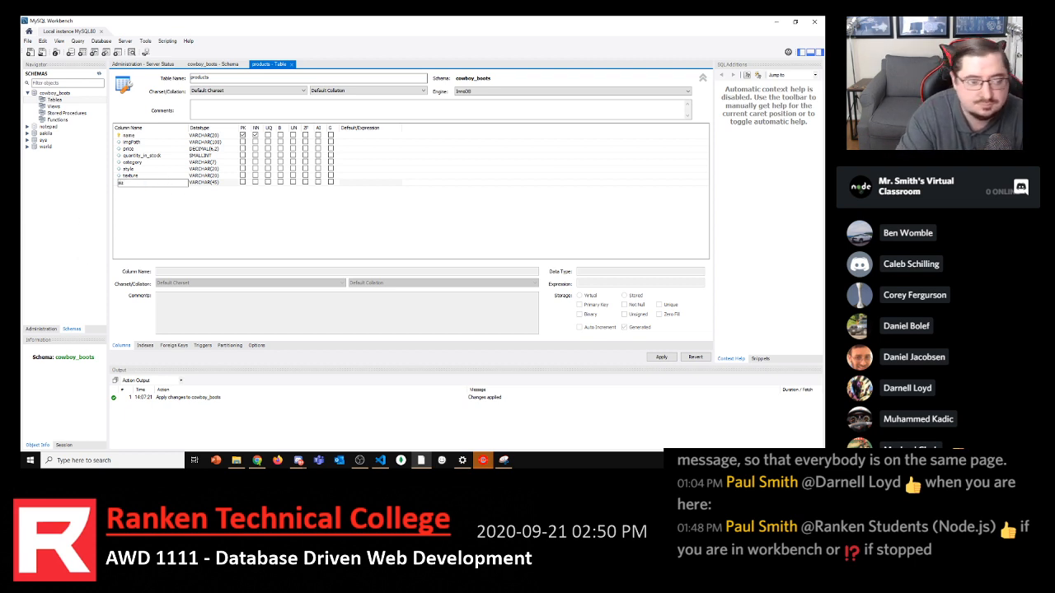
pyautogui.write('e')
pyautogui.click(216, 183)
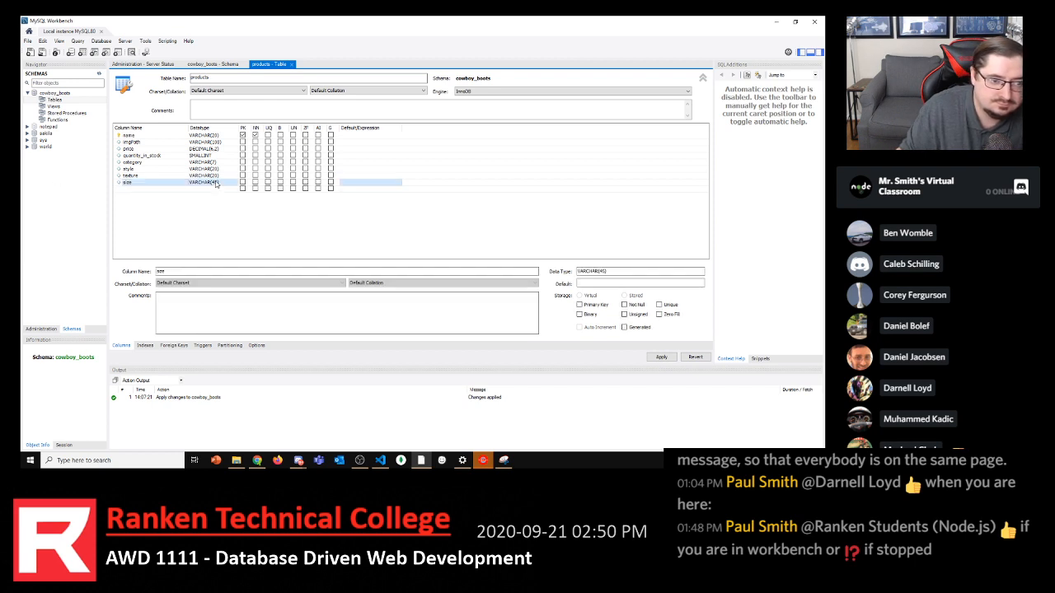
pyautogui.click(216, 183)
pyautogui.moveTo(220, 183); pyautogui.dragTo(214, 183)
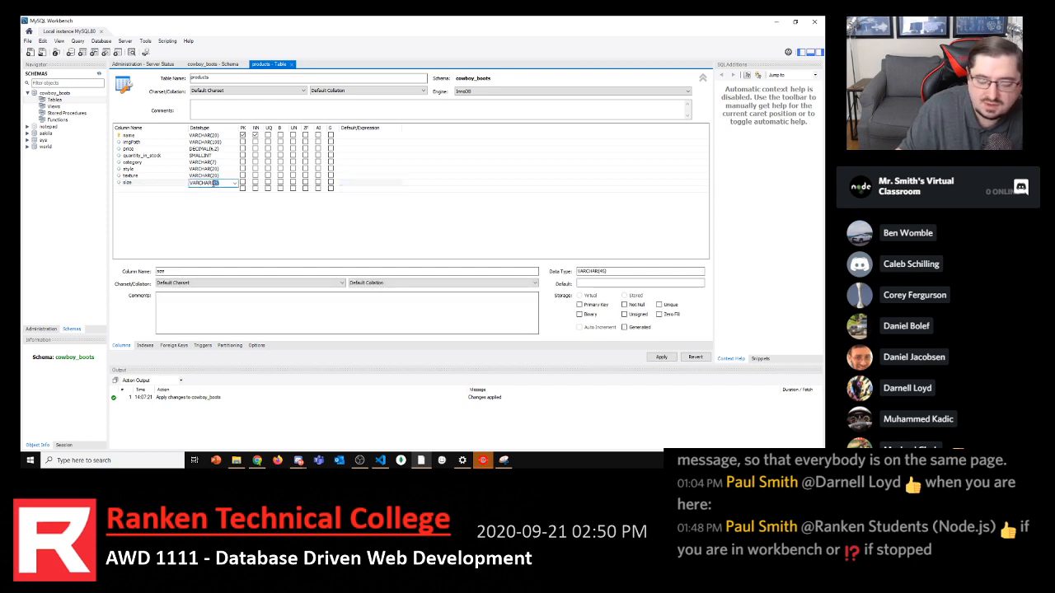
pyautogui.write('20')
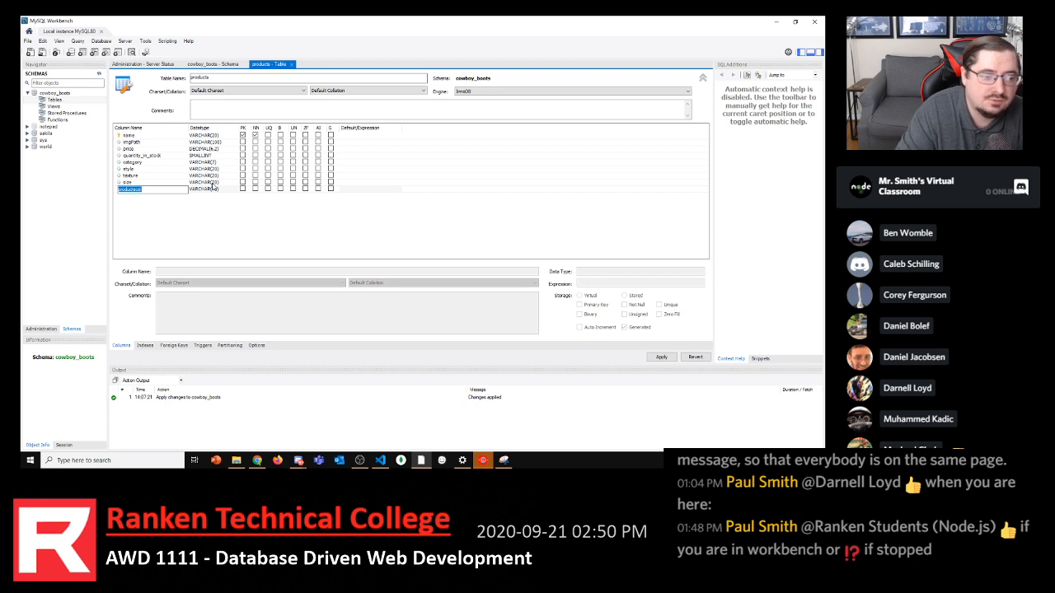
# Name the new column below size color and set its data type to VARCHAR(20)
pyautogui.write('color')
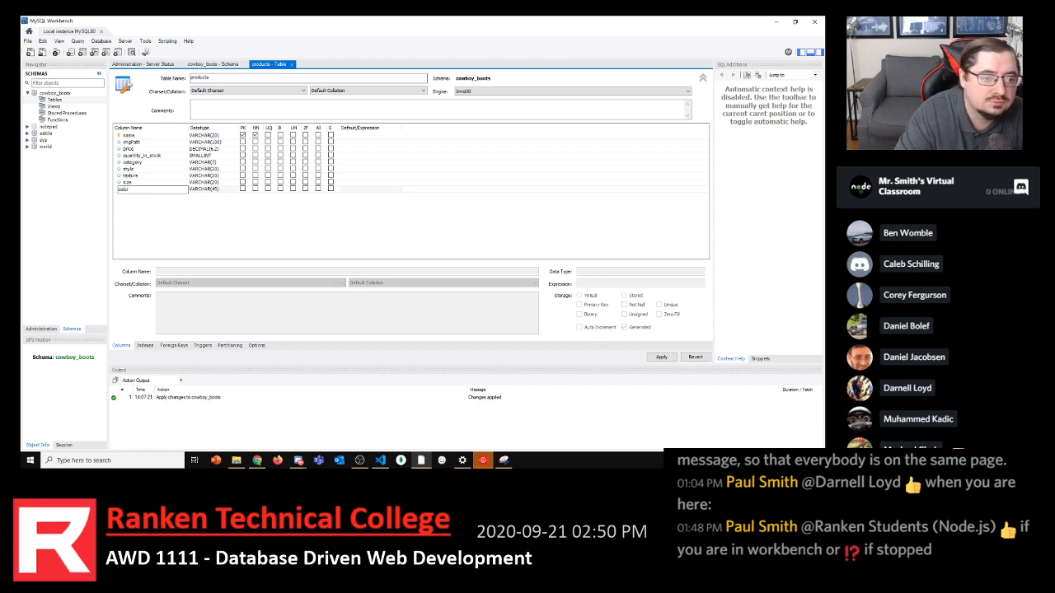
pyautogui.click(219, 190)
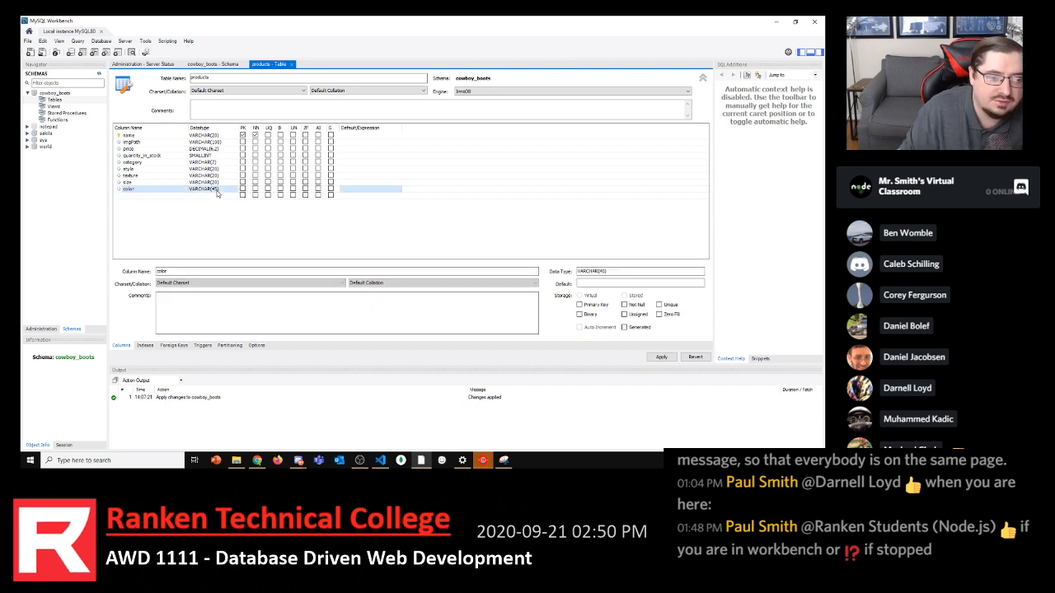
pyautogui.click(219, 190)
pyautogui.click(219, 189)
pyautogui.doubleClick(216, 190)
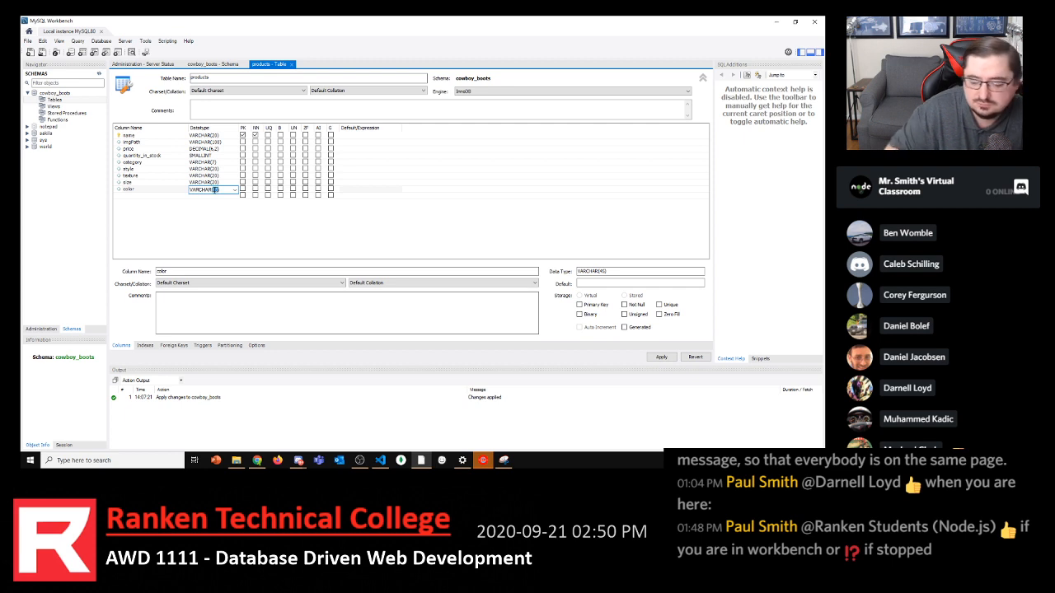
pyautogui.write('20')
pyautogui.press('Tab')
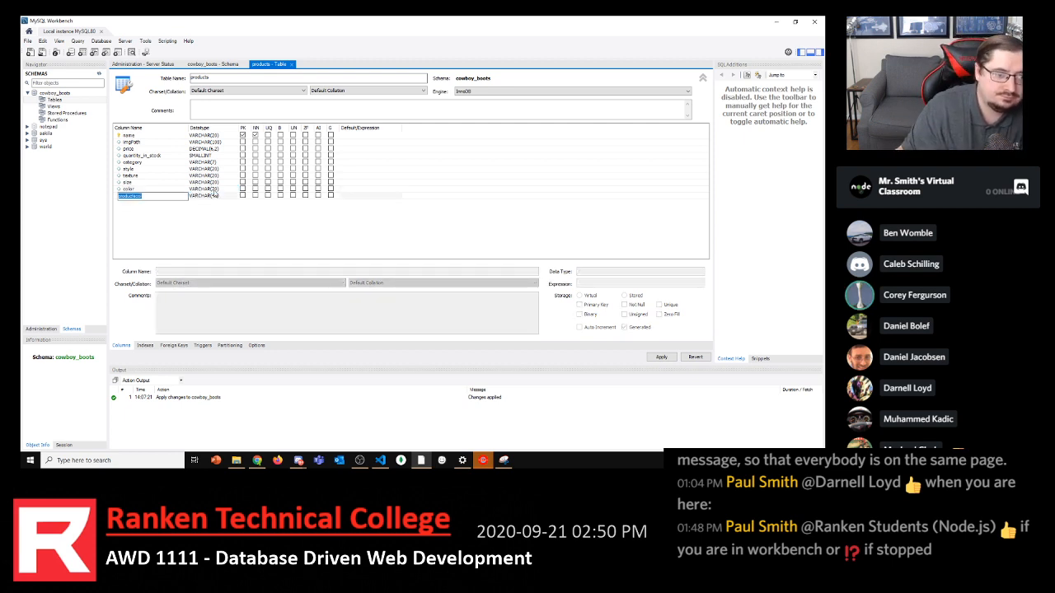
pyautogui.click(181, 189)
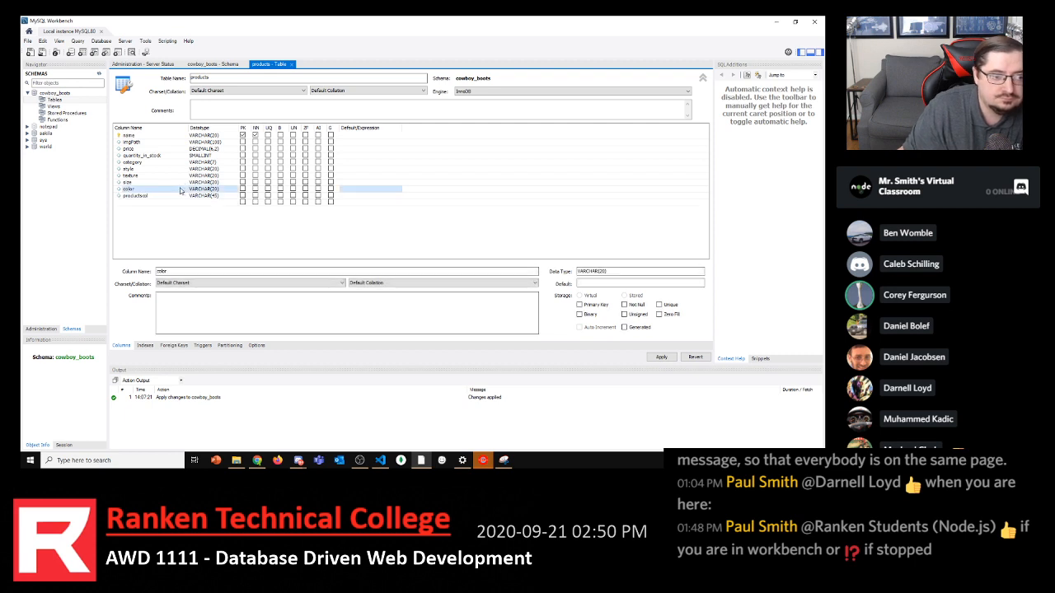
pyautogui.click(173, 183)
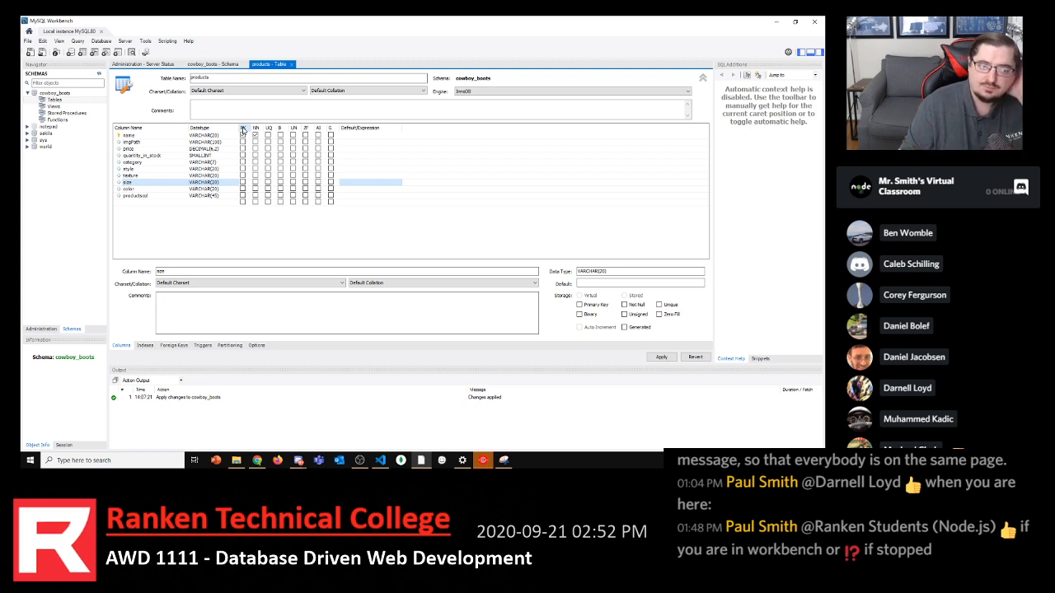
pyautogui.click(162, 137)
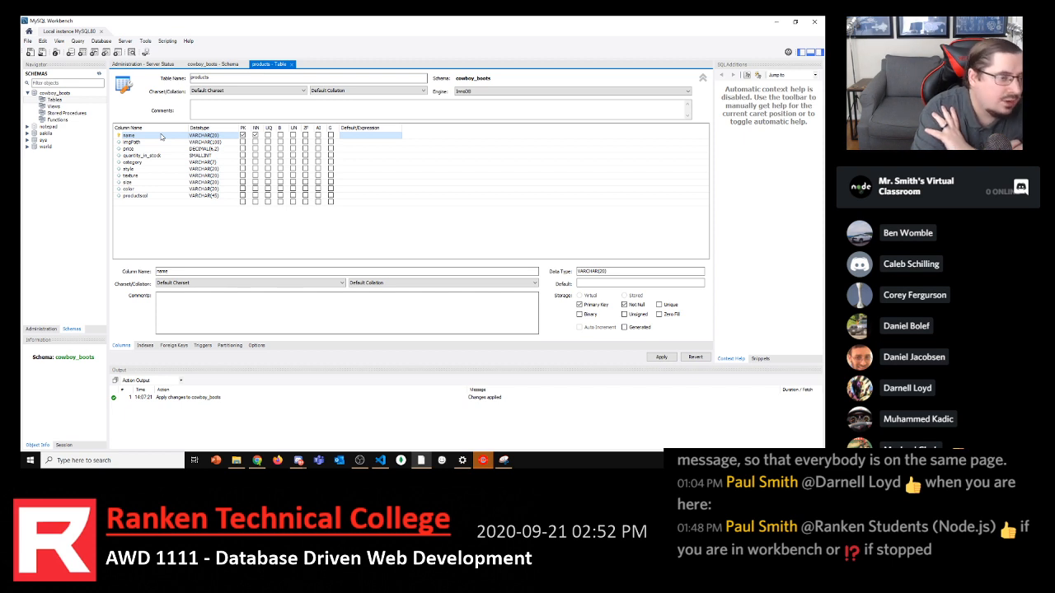
# Rename the default-named last column of the products table to id and set its data type to INT
pyautogui.click(147, 196)
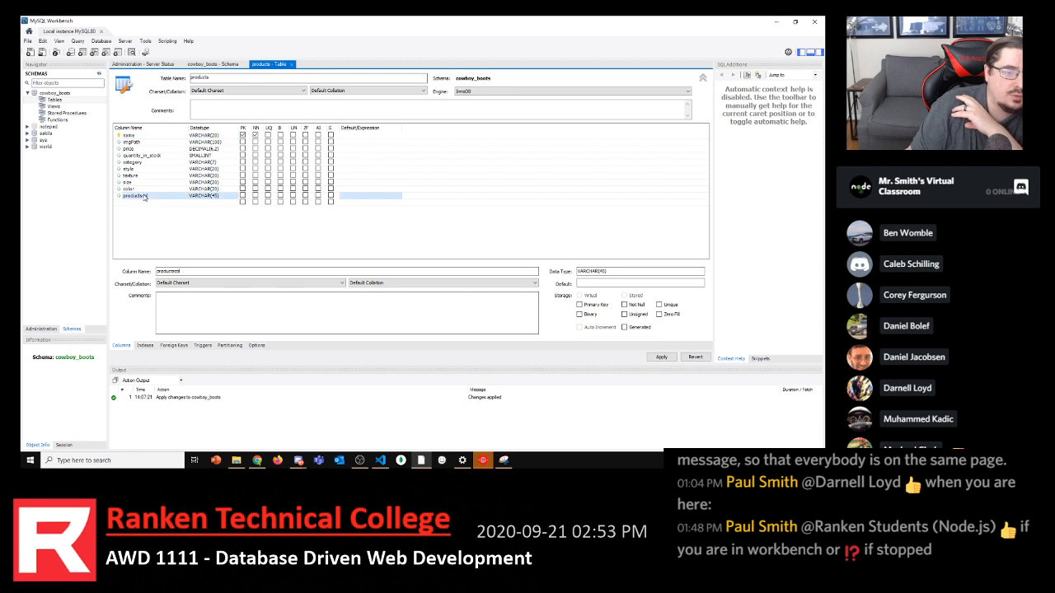
pyautogui.click(156, 197)
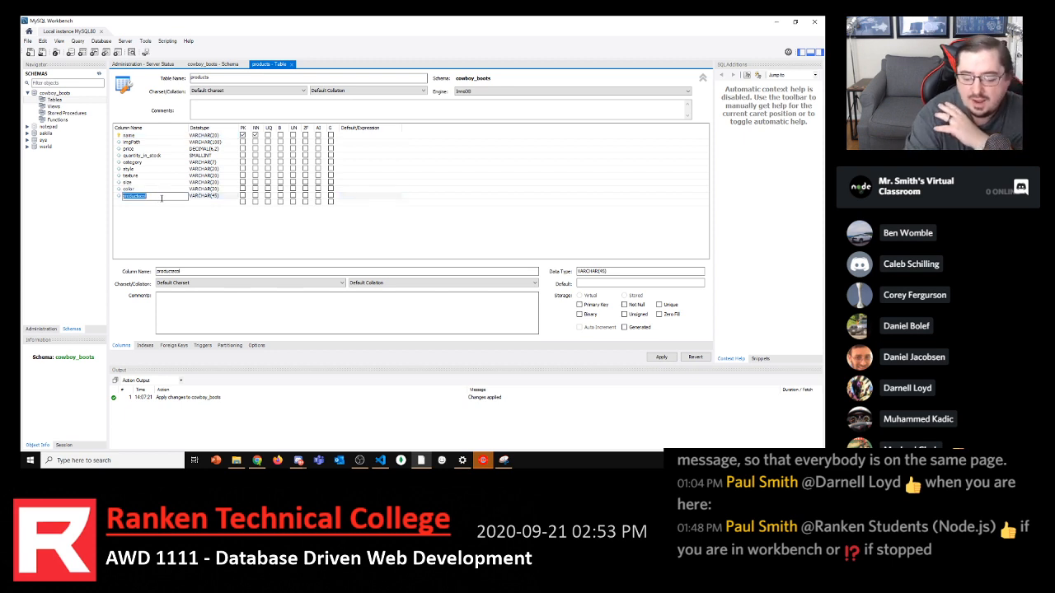
pyautogui.press('BackSpace')
pyautogui.write('id')
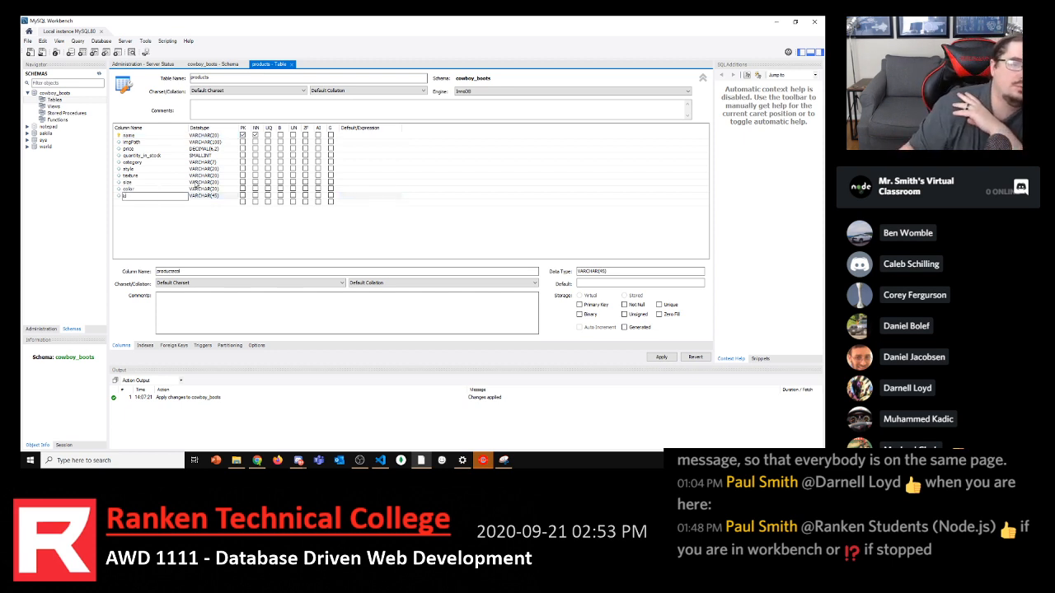
pyautogui.click(217, 198)
pyautogui.click(224, 197)
pyautogui.click(234, 198)
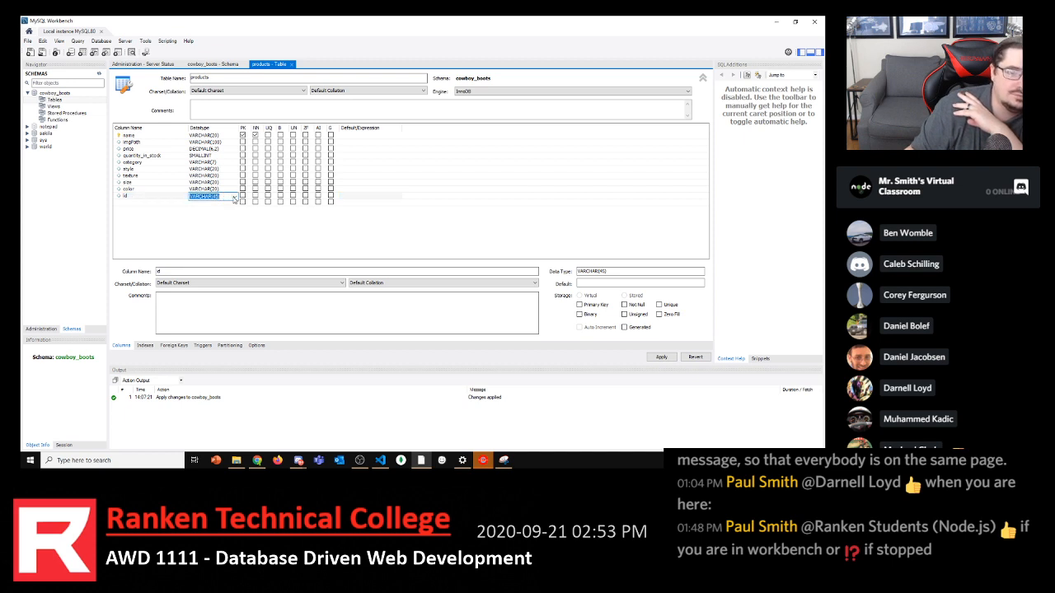
pyautogui.click(216, 205)
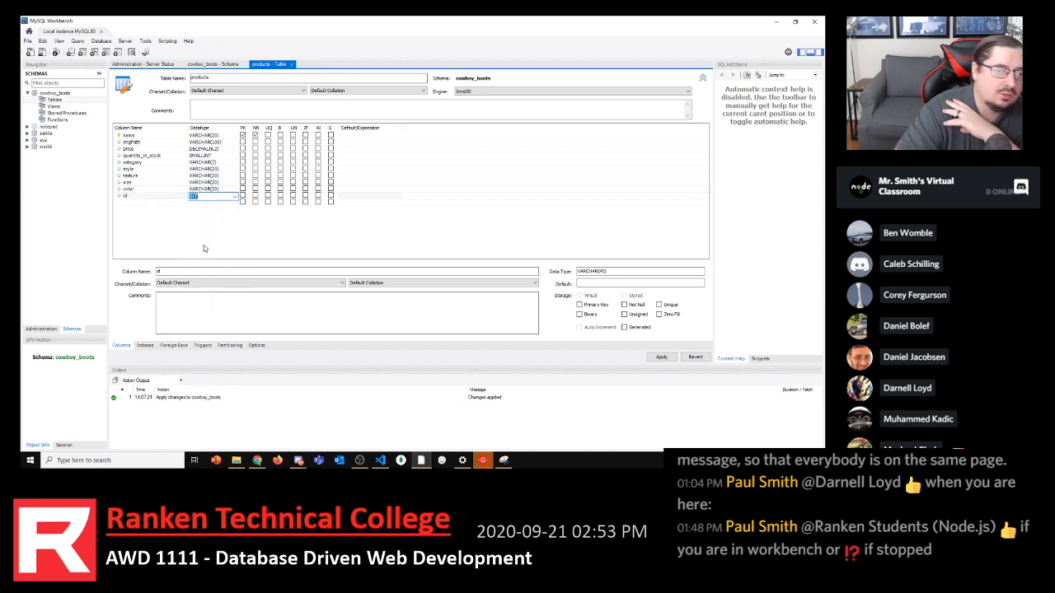
pyautogui.click(202, 237)
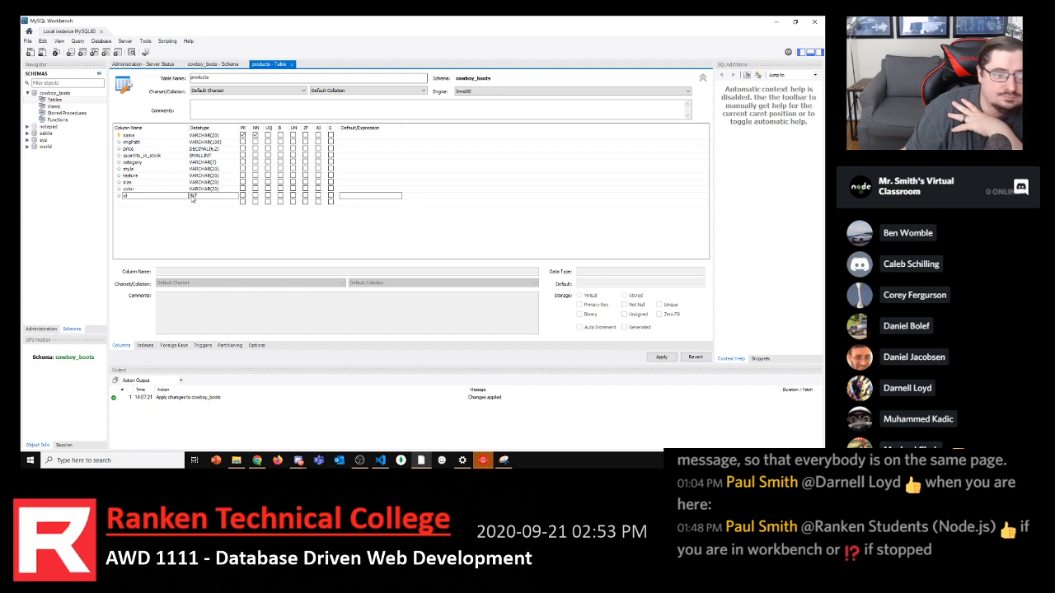
# Move the id column to the top of the products table and make it the sole primary key with Not Null set
pyautogui.moveTo(120, 196); pyautogui.dragTo(120, 137)
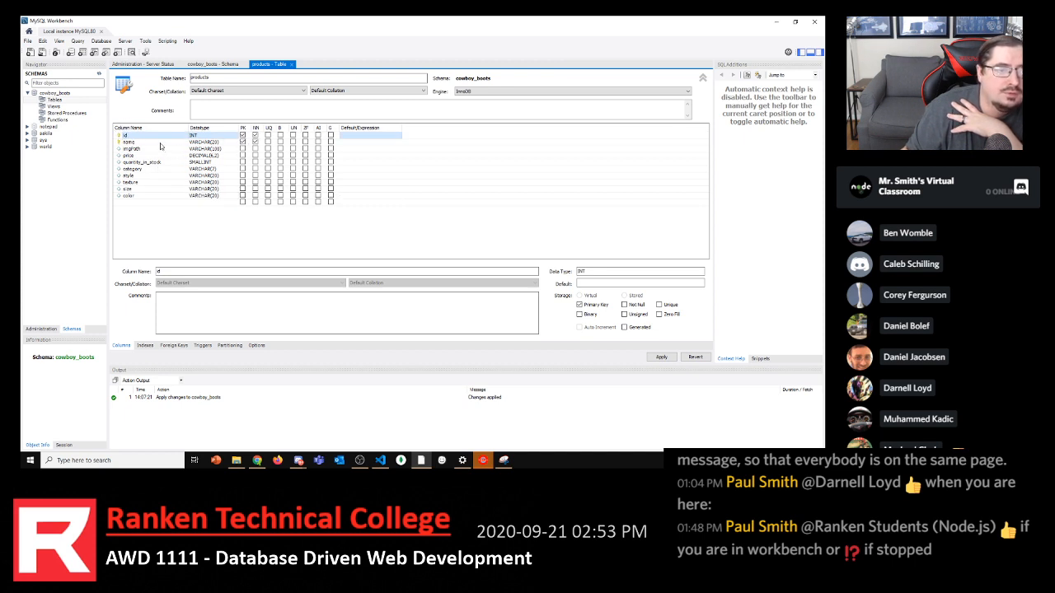
pyautogui.click(239, 143)
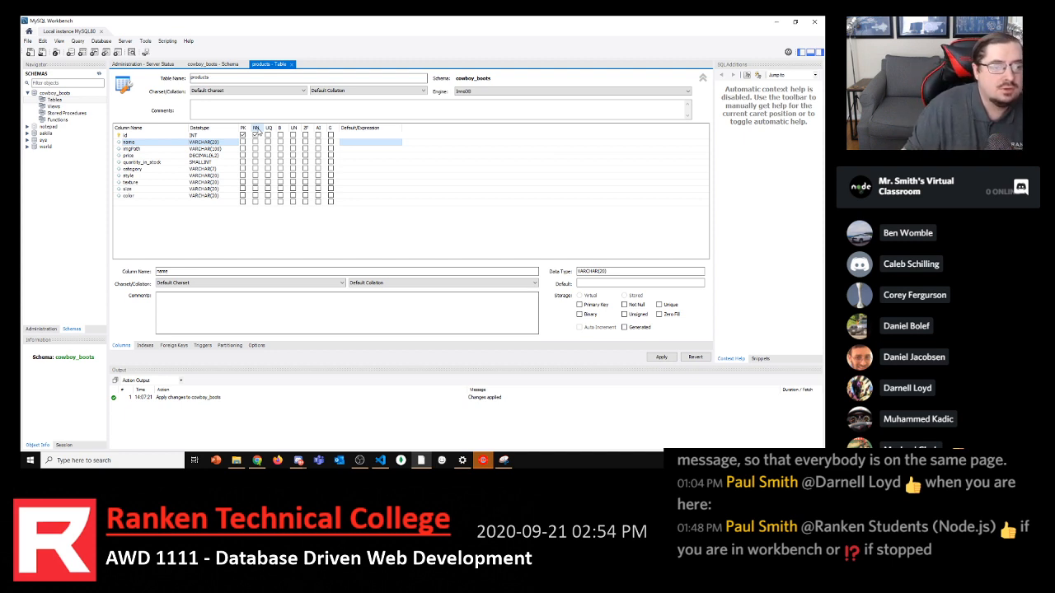
pyautogui.click(188, 135)
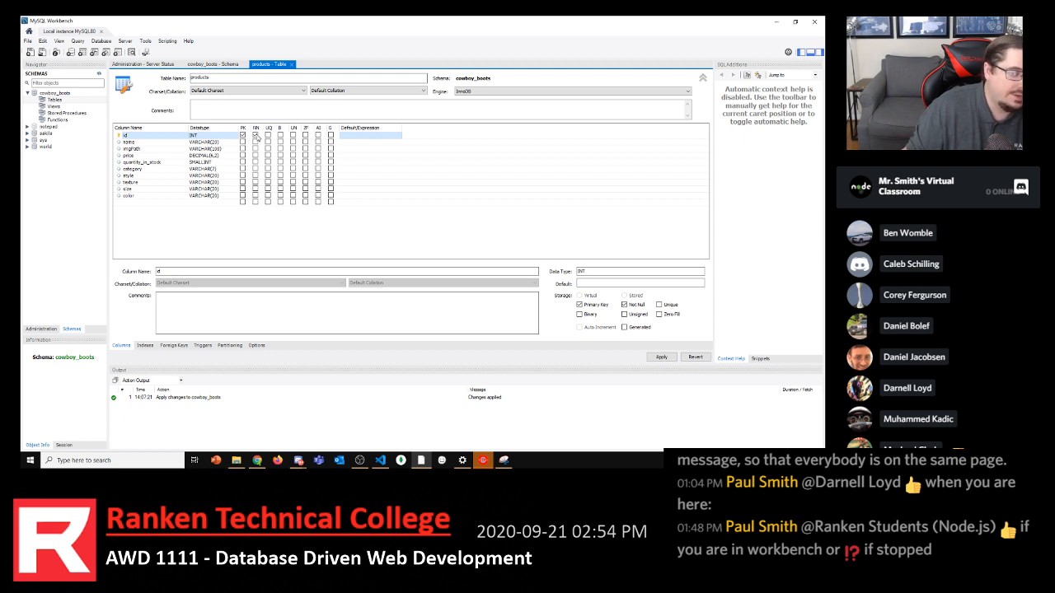
# Mark the name, price and category columns as Not Null
pyautogui.click(203, 144)
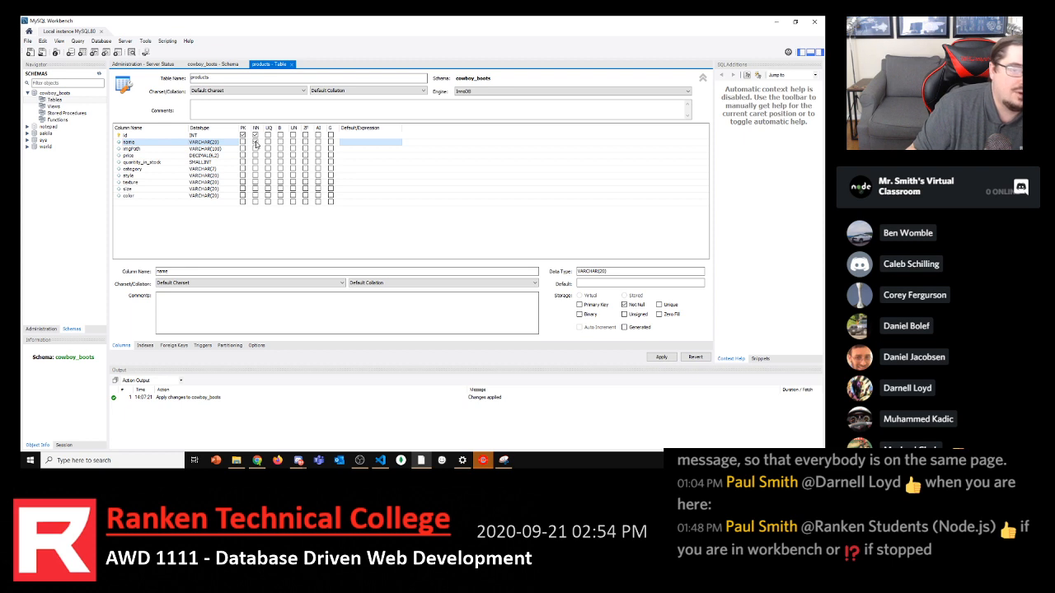
pyautogui.click(256, 225)
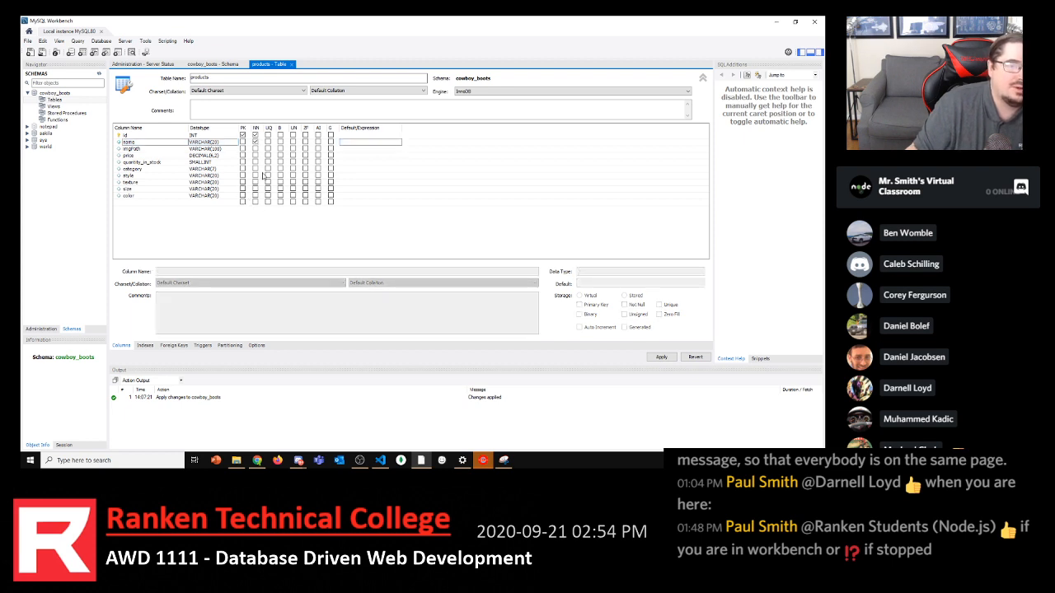
pyautogui.click(221, 149)
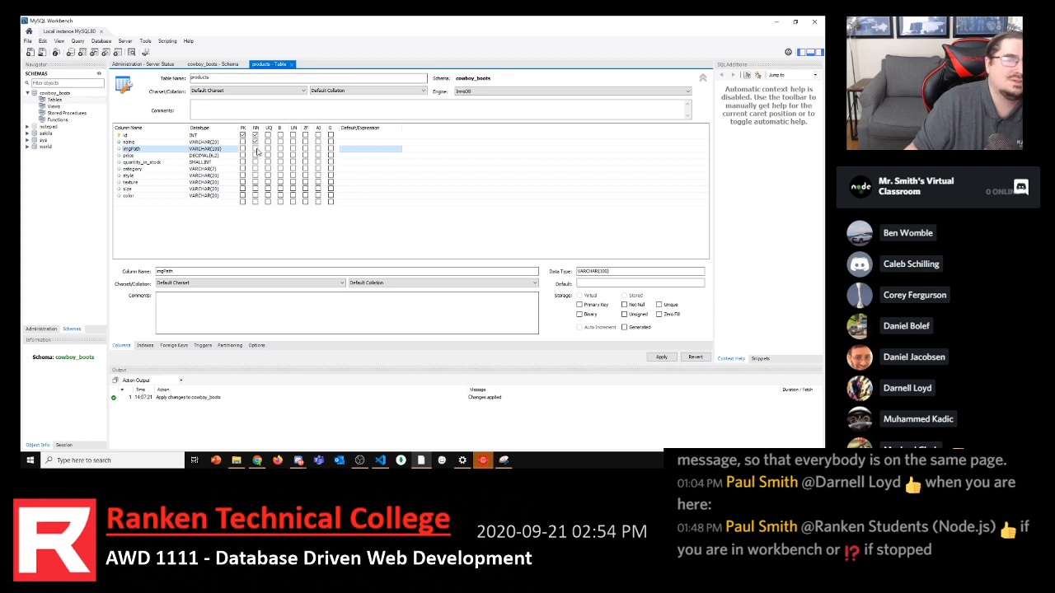
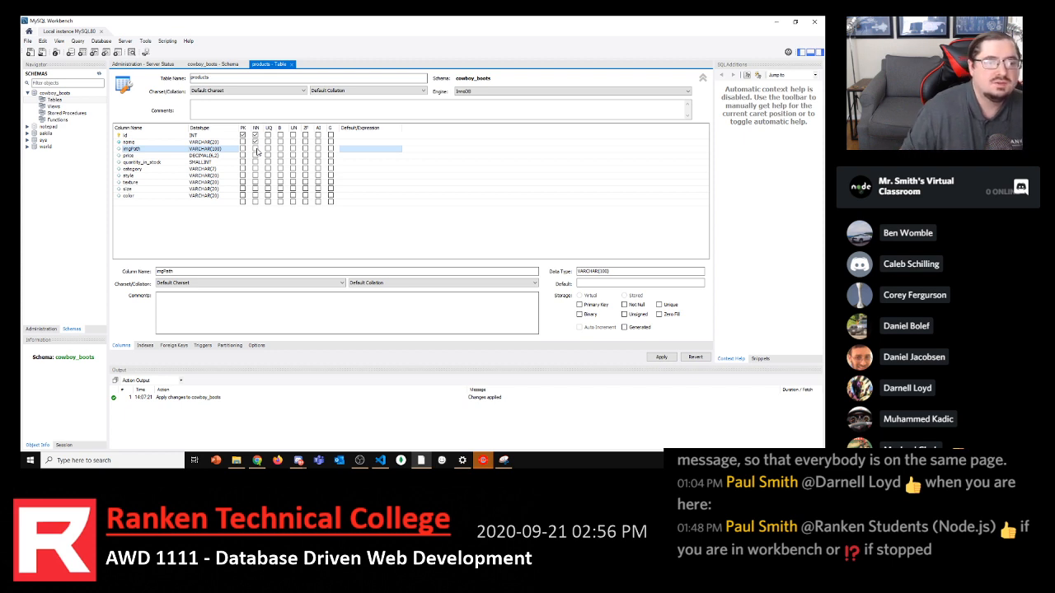
pyautogui.click(135, 155)
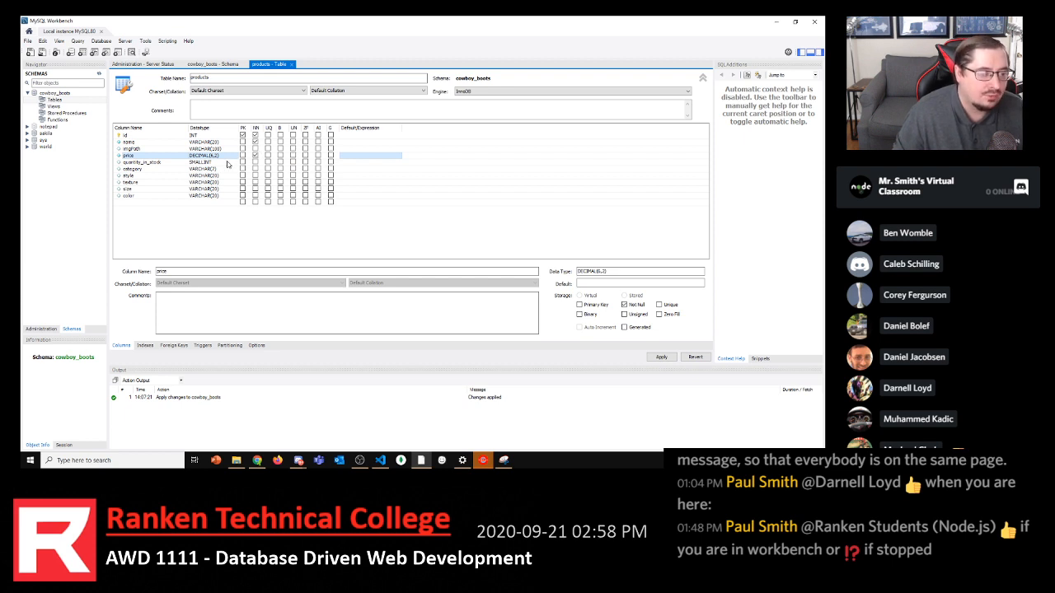
pyautogui.click(220, 164)
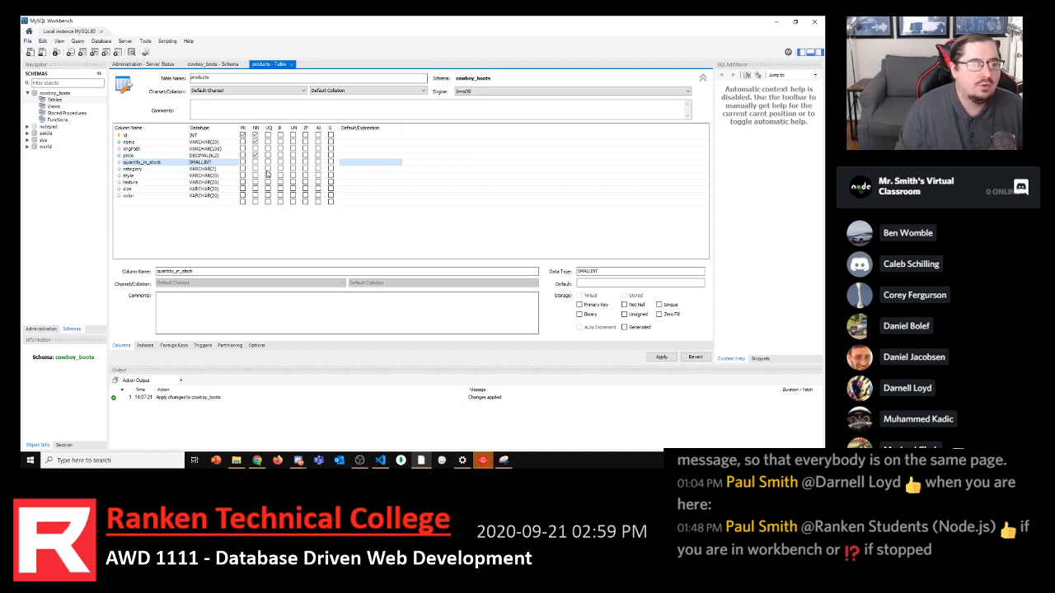
pyautogui.click(185, 171)
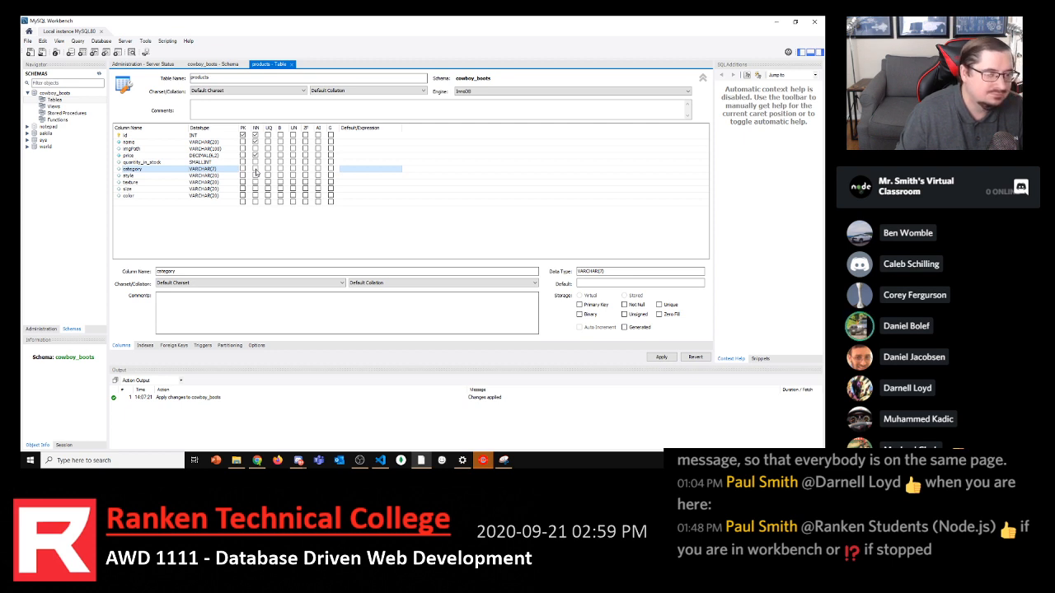
pyautogui.click(256, 169)
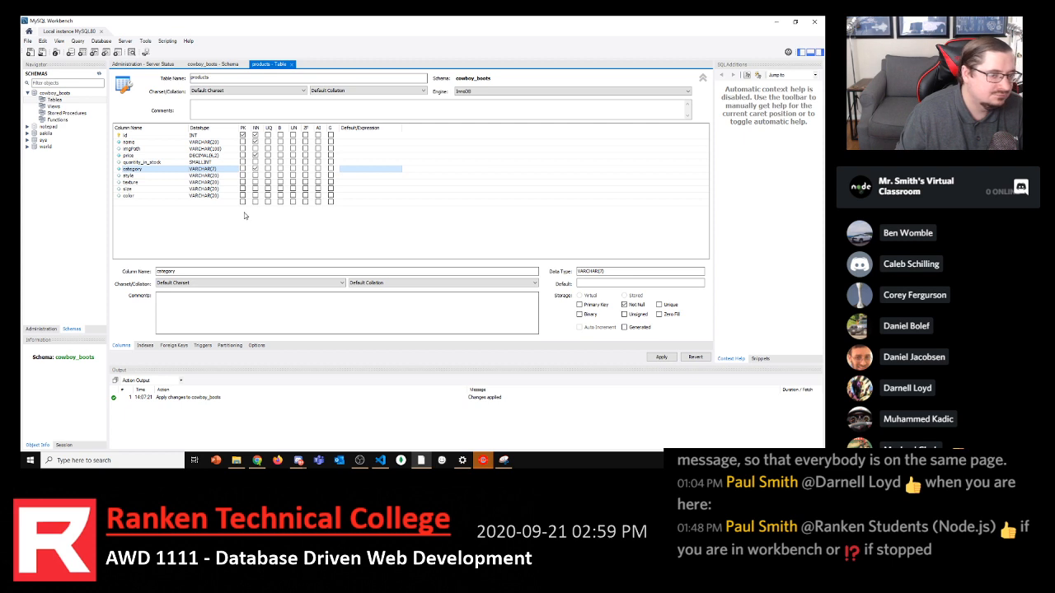
pyautogui.click(199, 176)
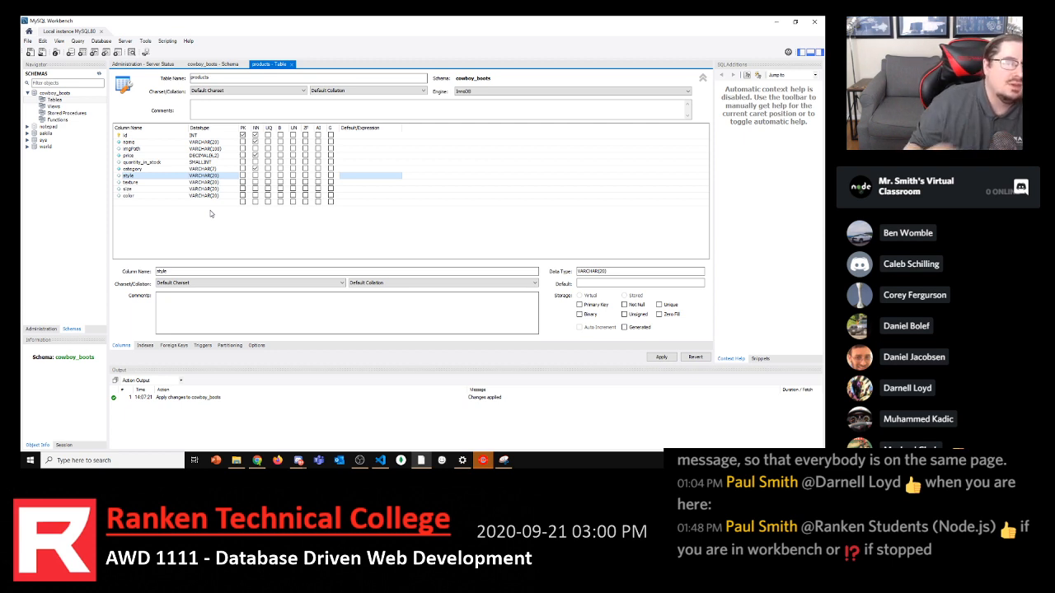
pyautogui.click(216, 143)
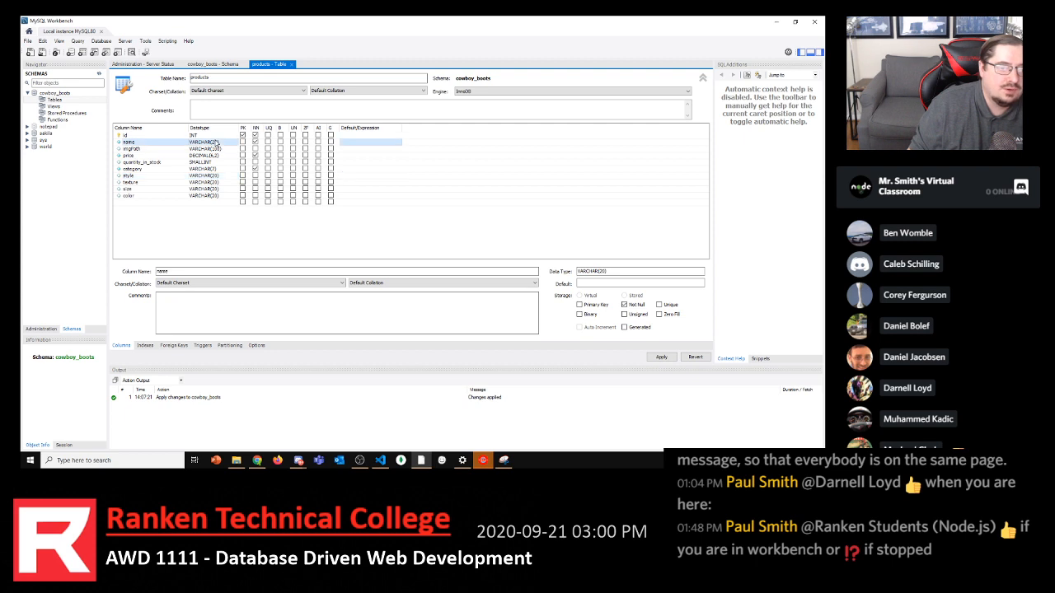
pyautogui.click(210, 169)
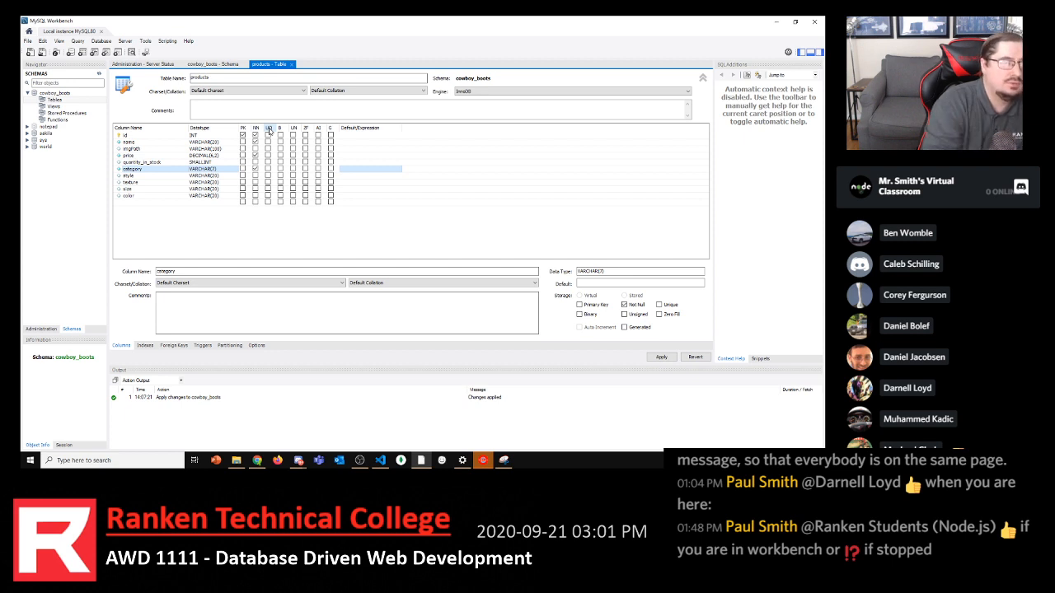
pyautogui.click(205, 143)
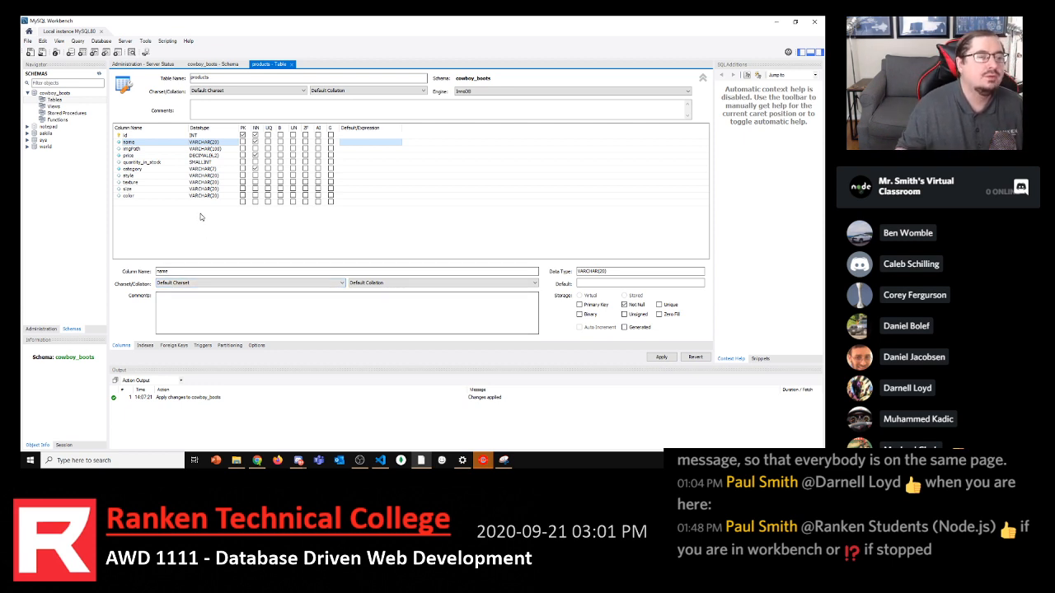
pyautogui.click(196, 137)
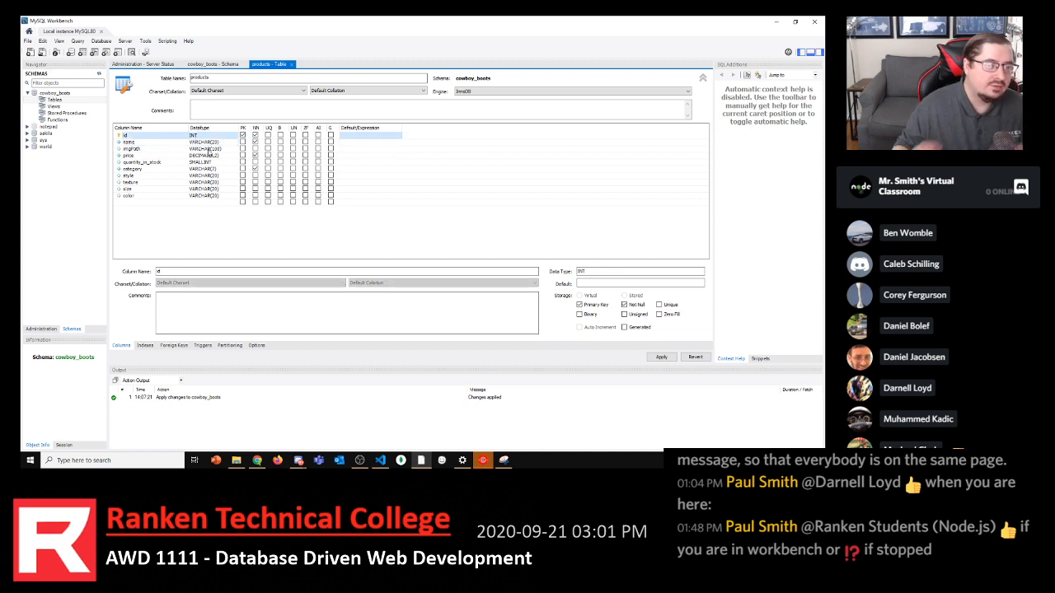
pyautogui.click(213, 143)
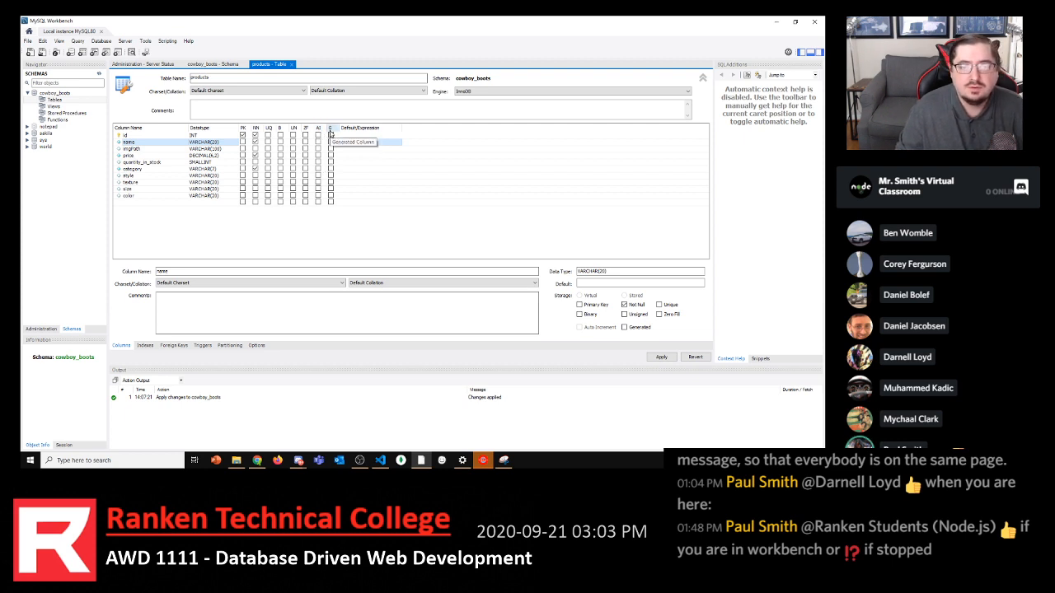
# Enable Auto Increment for the id column and generate the products table's SQL script for review
pyautogui.click(126, 135)
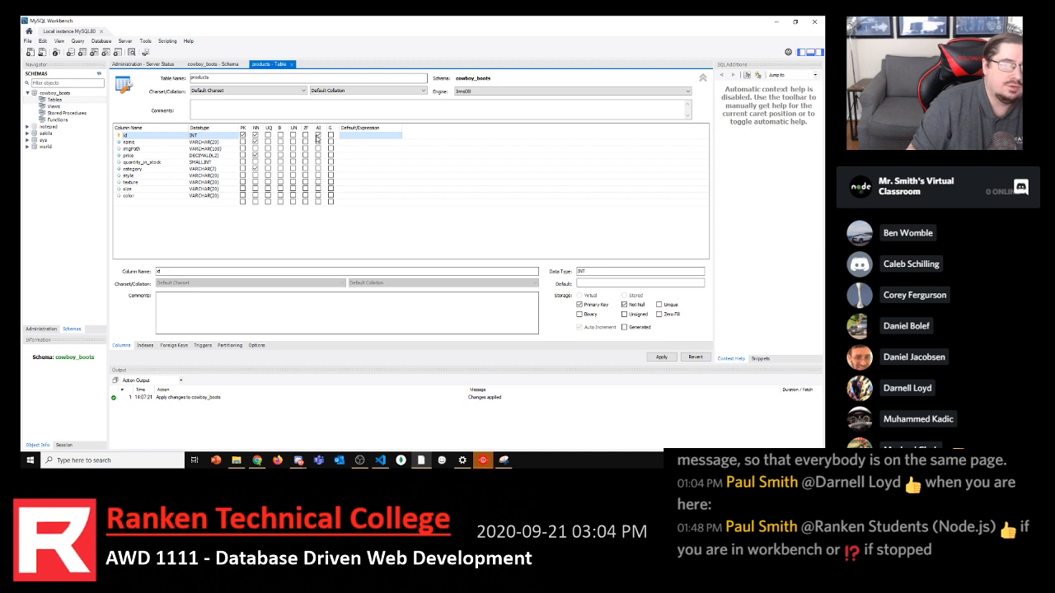
pyautogui.click(154, 138)
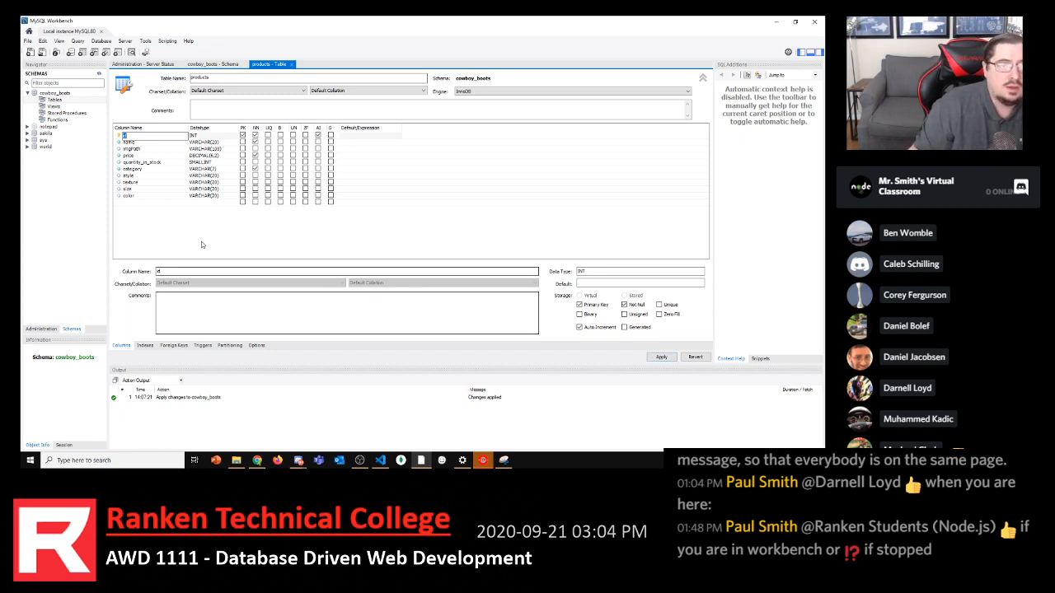
pyautogui.click(649, 356)
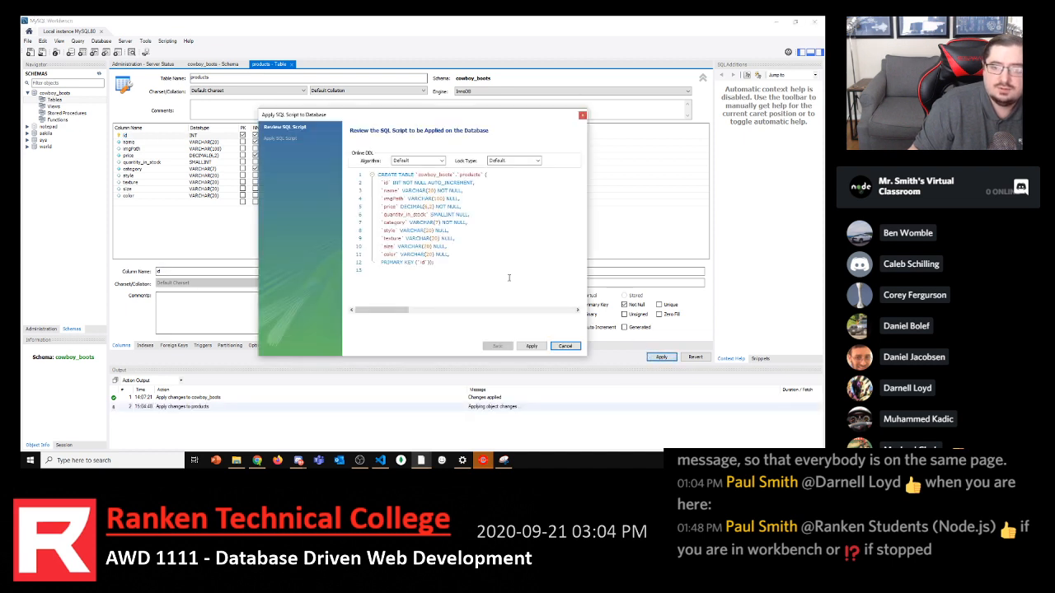
# Examine the generated CREATE TABLE script for products, comparing it with the column definitions in the table editor
pyautogui.moveTo(495, 275); pyautogui.dragTo(375, 173)
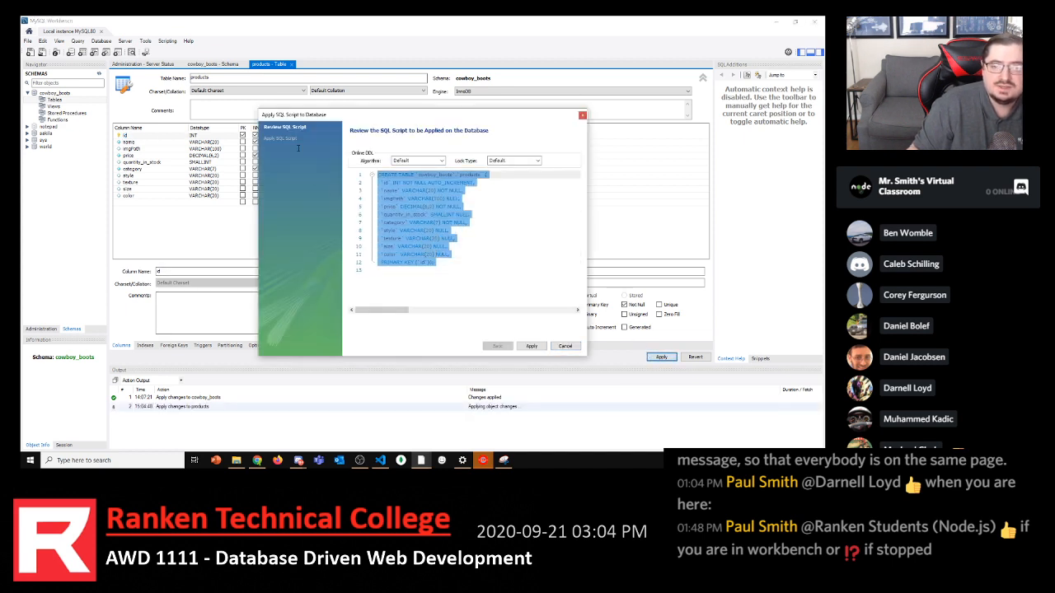
pyautogui.click(488, 282)
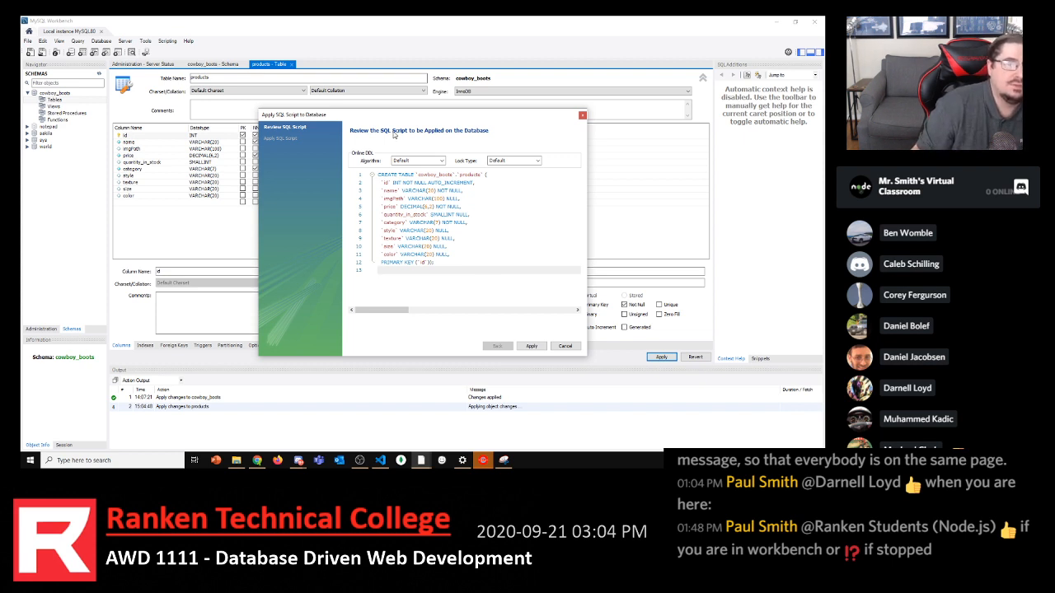
pyautogui.moveTo(338, 120); pyautogui.dragTo(535, 126)
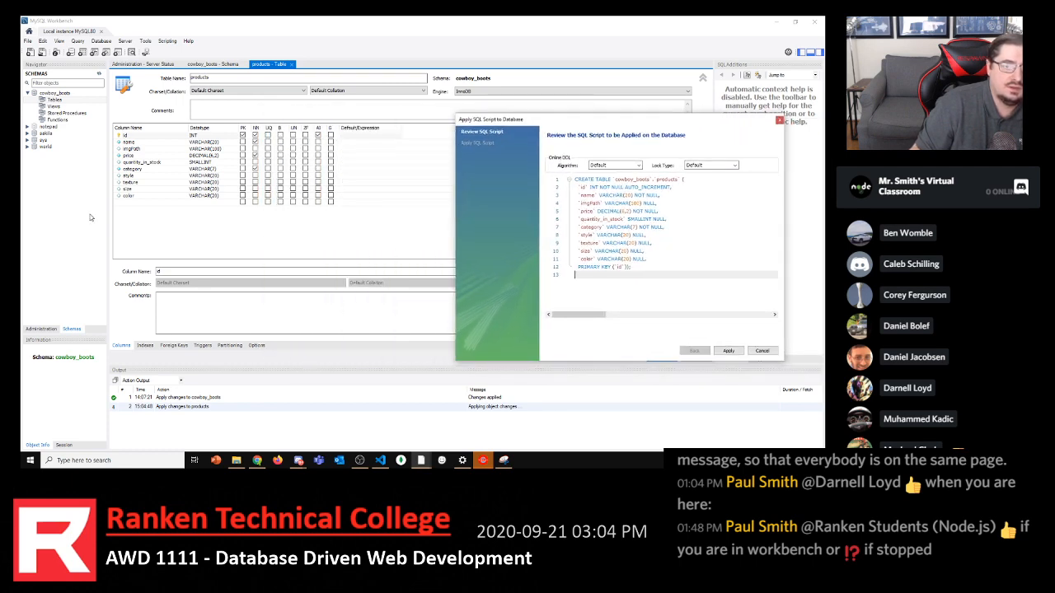
pyautogui.moveTo(651, 267); pyautogui.dragTo(580, 179)
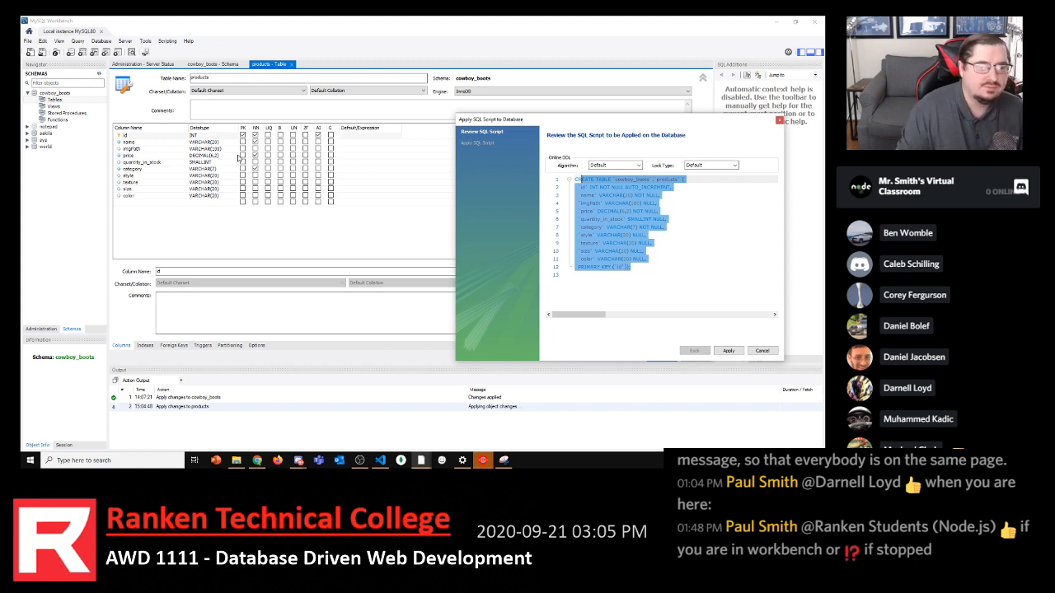
pyautogui.click(609, 179)
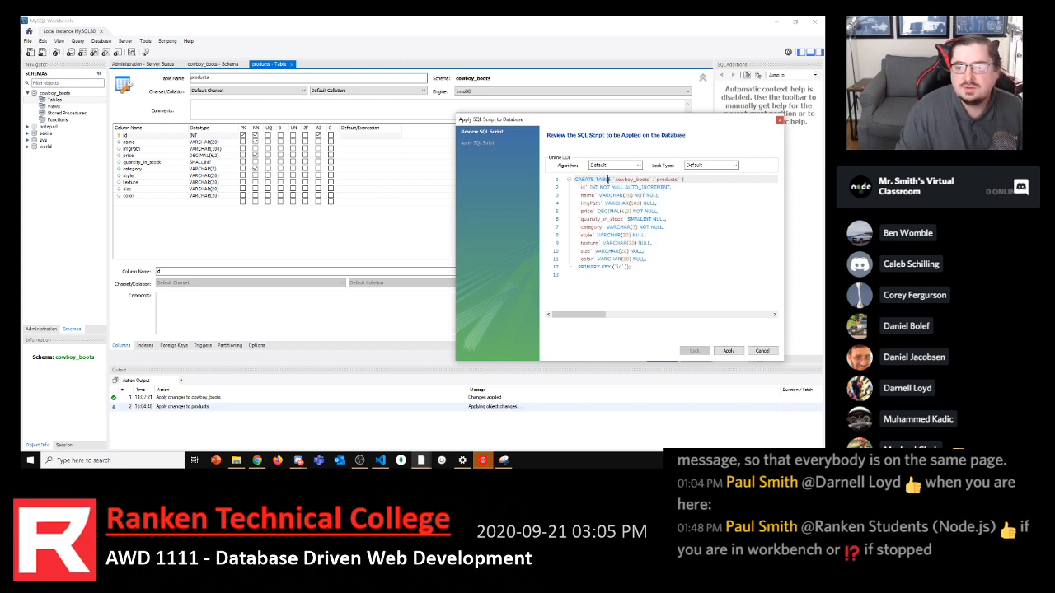
pyautogui.moveTo(618, 117); pyautogui.dragTo(288, 90)
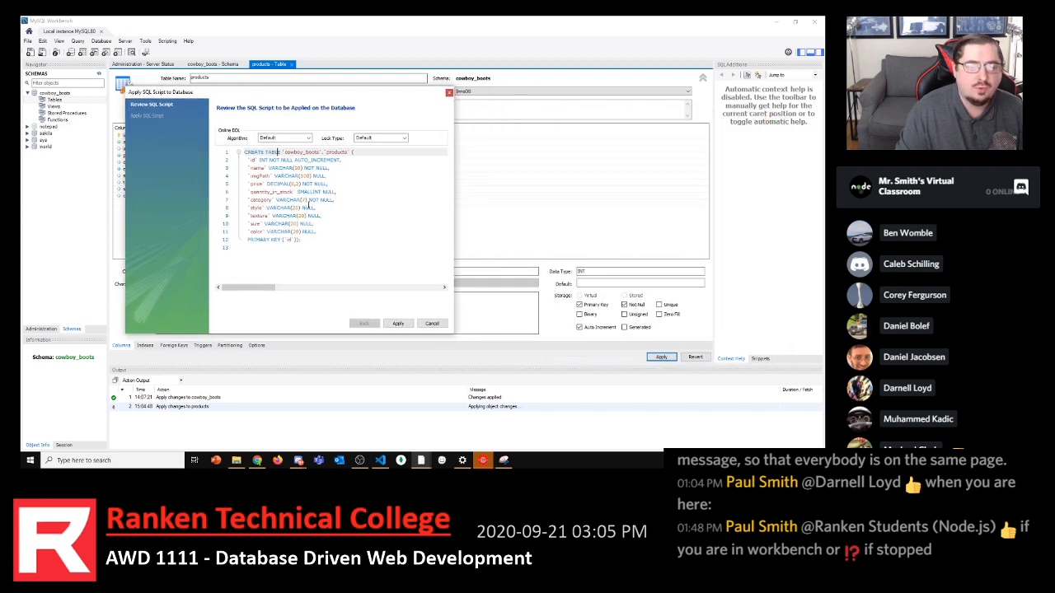
pyautogui.moveTo(324, 237); pyautogui.dragTo(148, 153)
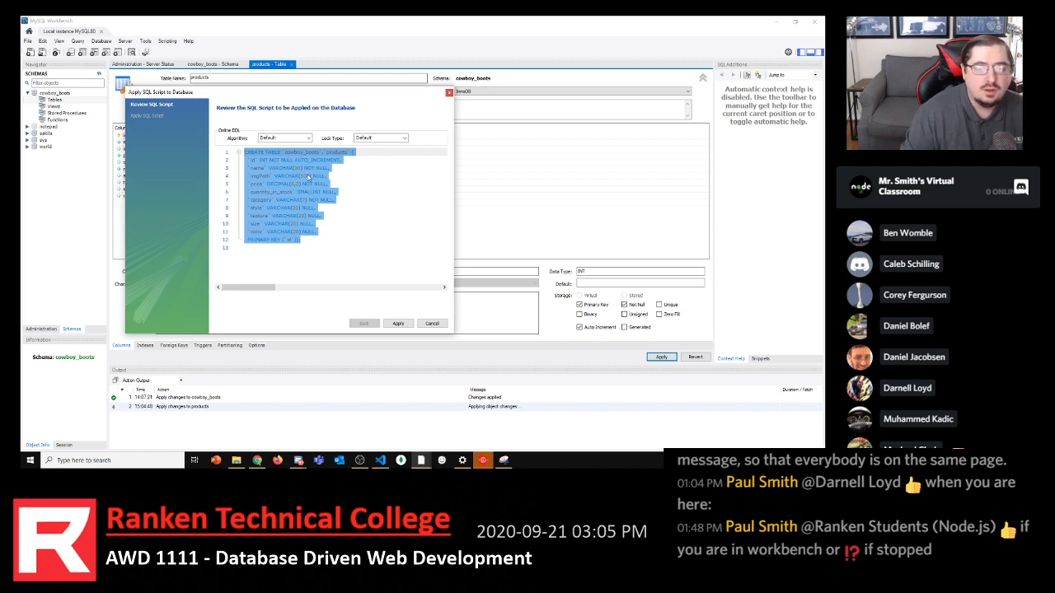
pyautogui.click(307, 232)
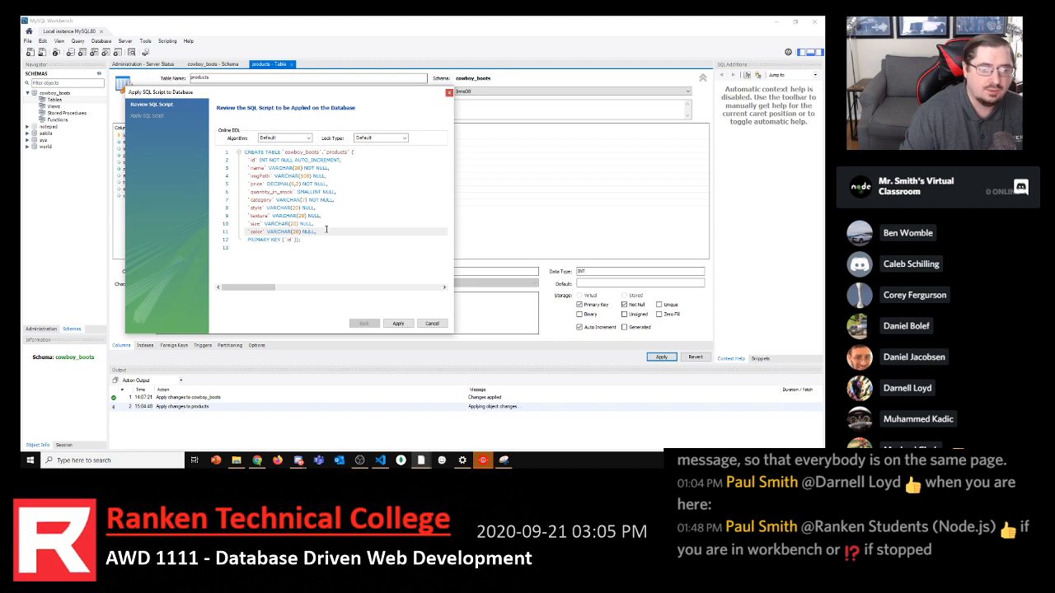
# Copy the whole CREATE TABLE script, post it in the class chat in Discord, and return to the script review
pyautogui.moveTo(323, 244); pyautogui.dragTo(229, 155)
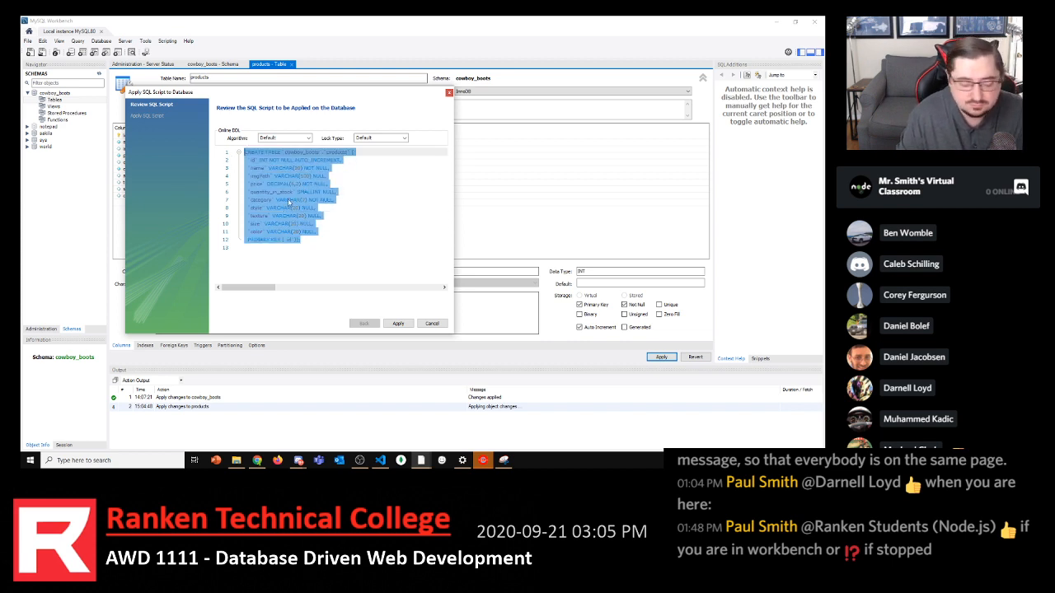
pyautogui.hotkey('alt', 'Tab')
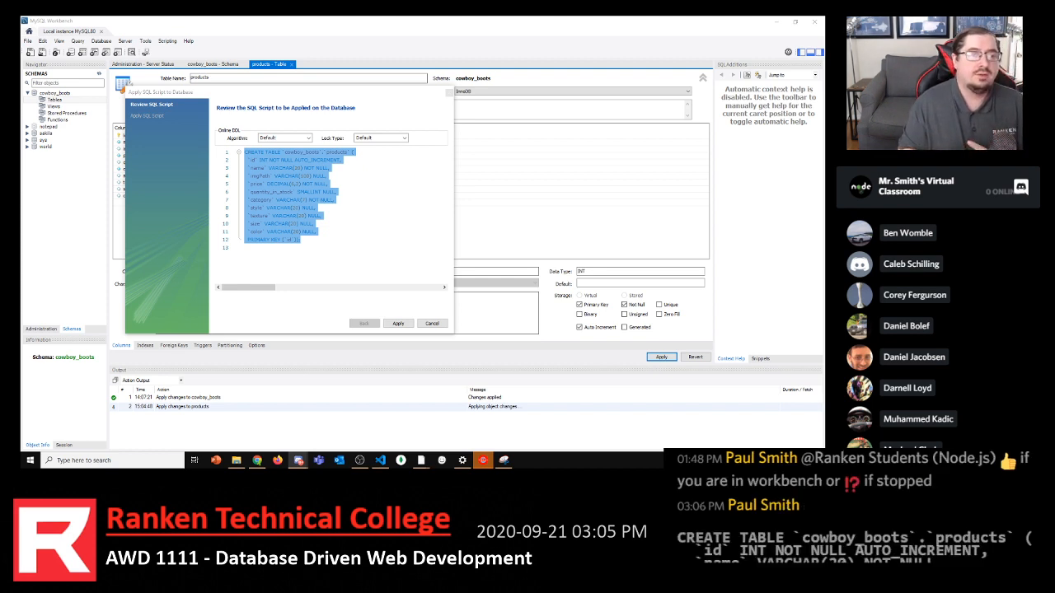
pyautogui.click(343, 184)
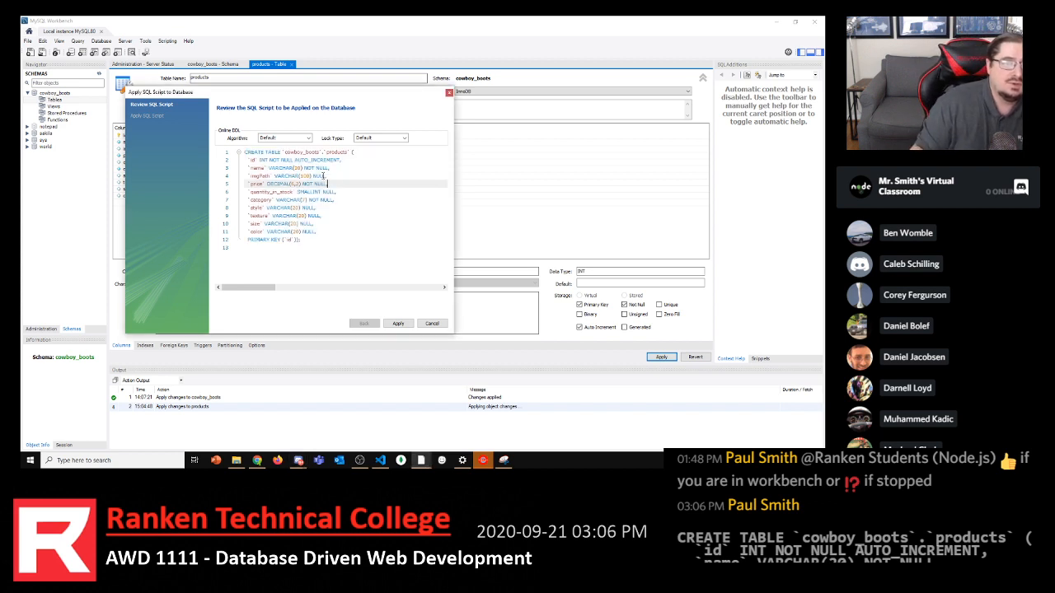
# Examine the script's first line: the CREATE TABLE command, the schema name and the table name
pyautogui.moveTo(245, 152); pyautogui.dragTo(283, 150)
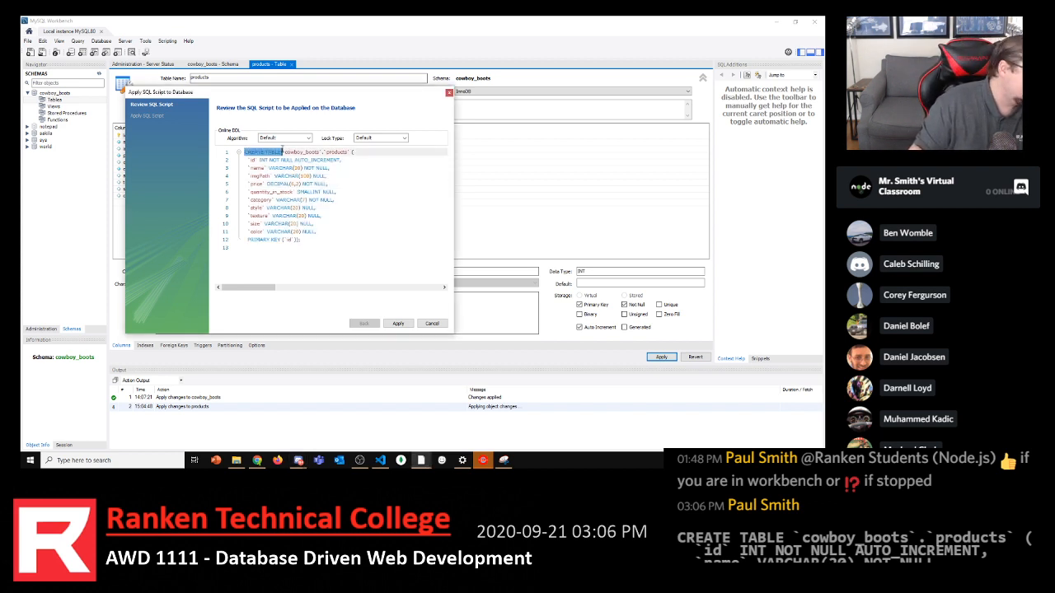
pyautogui.click(282, 151)
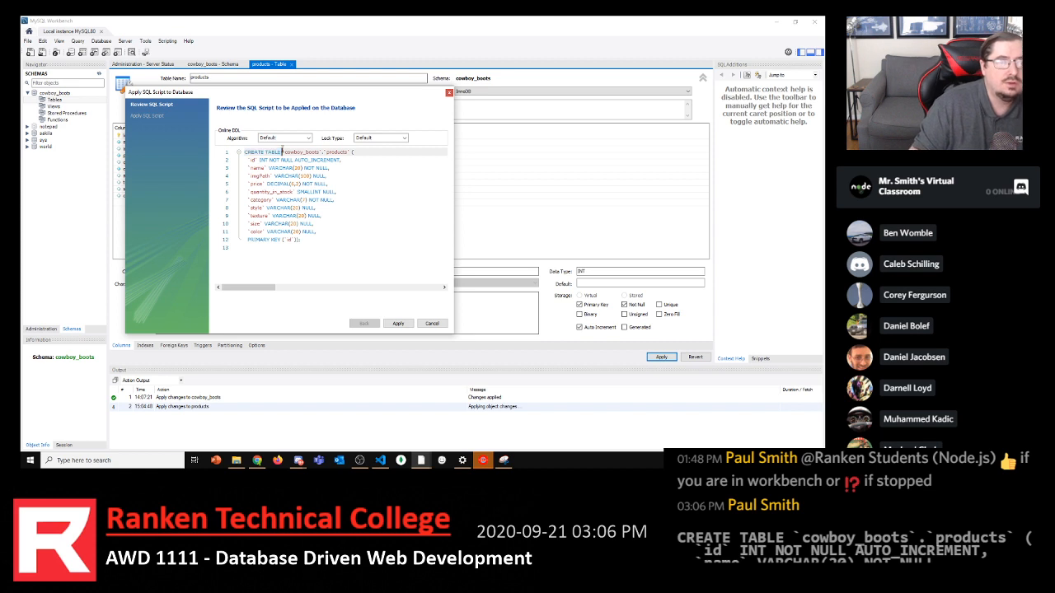
pyautogui.moveTo(283, 152); pyautogui.dragTo(322, 152)
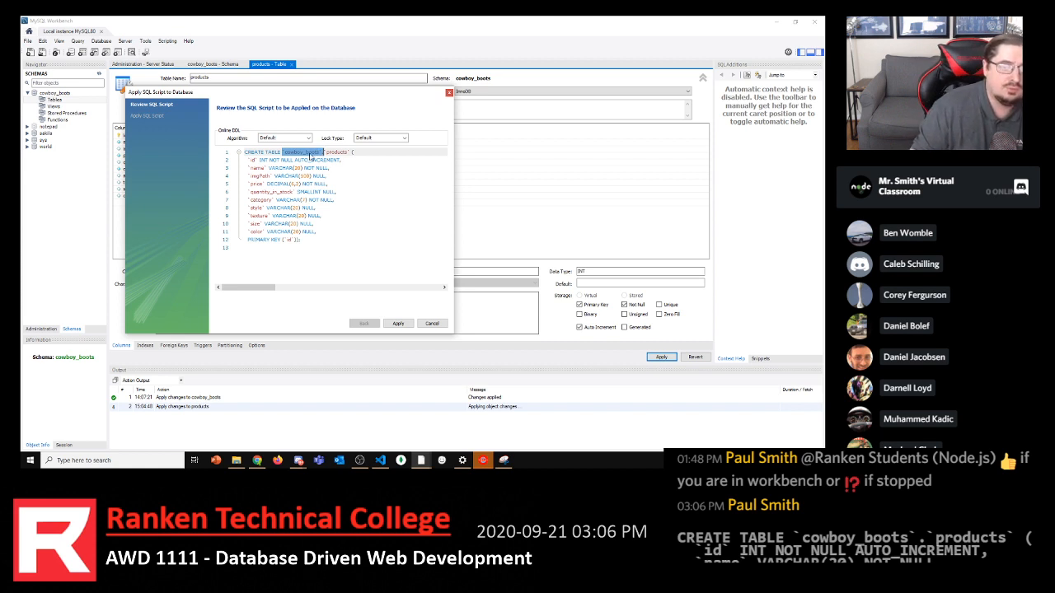
pyautogui.click(343, 151)
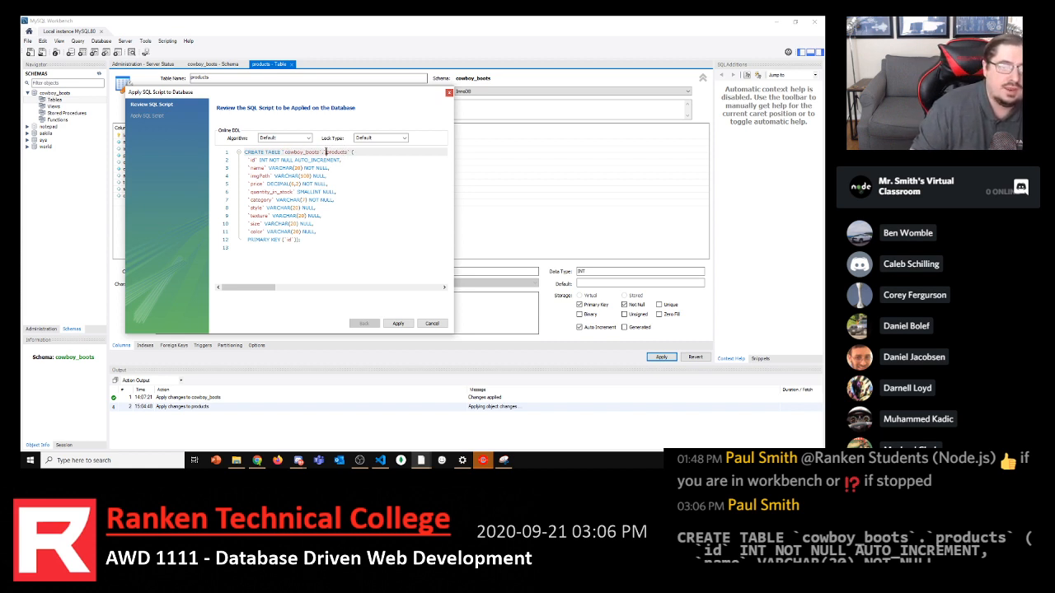
# Examine the schema-qualified table name and the block of column definitions enclosed in the CREATE TABLE parentheses
pyautogui.moveTo(326, 152); pyautogui.dragTo(348, 151)
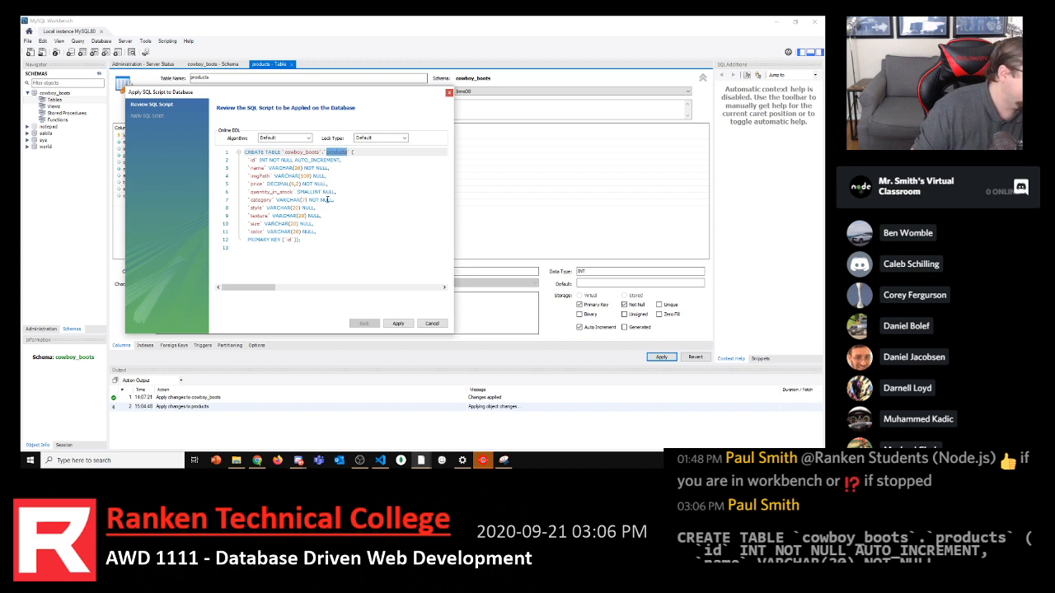
pyautogui.moveTo(282, 152); pyautogui.dragTo(353, 152)
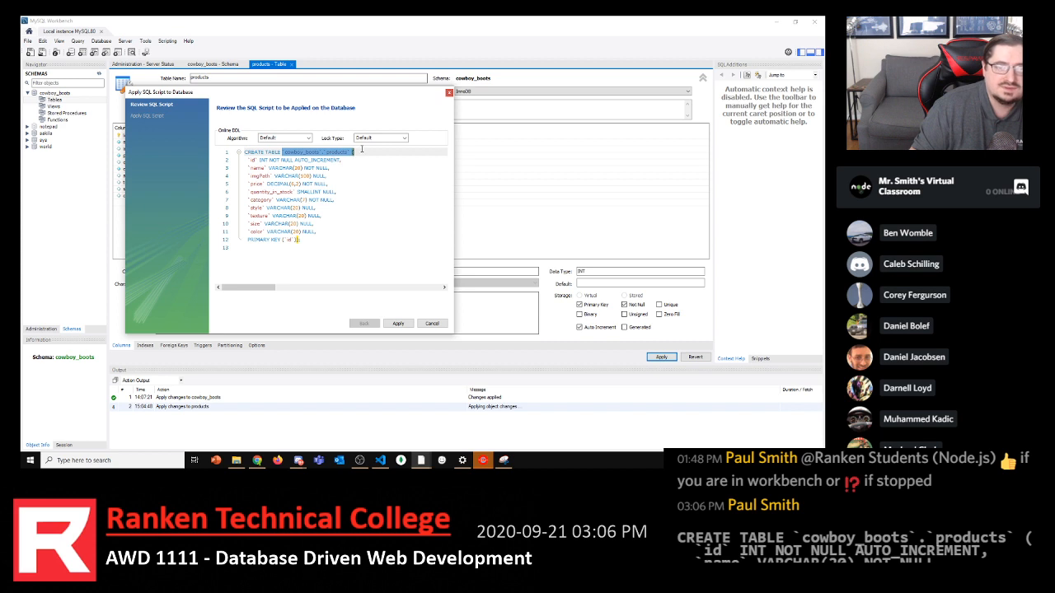
pyautogui.click(364, 151)
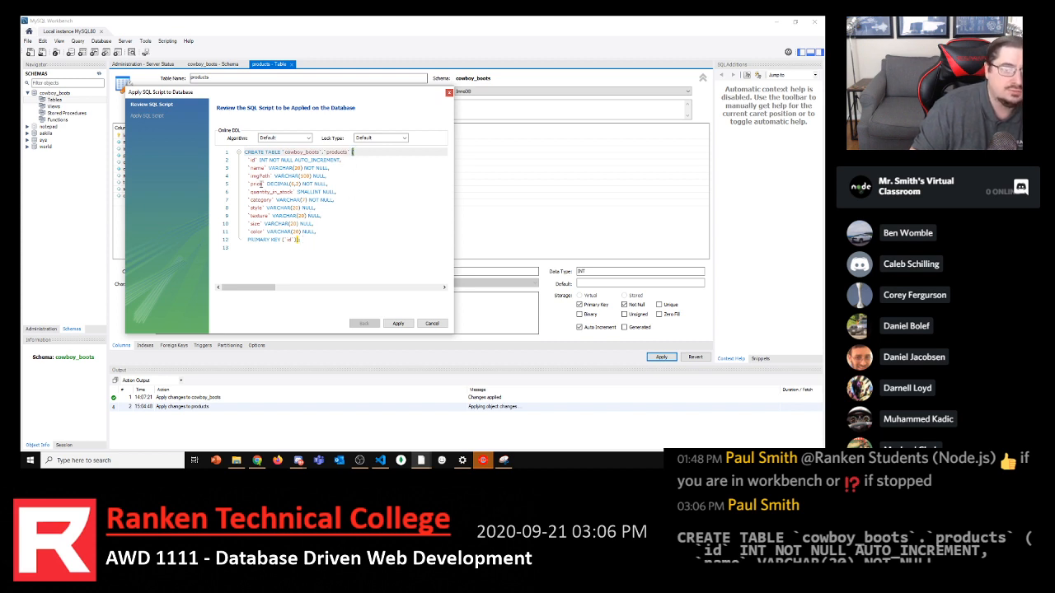
pyautogui.moveTo(247, 159); pyautogui.dragTo(303, 240)
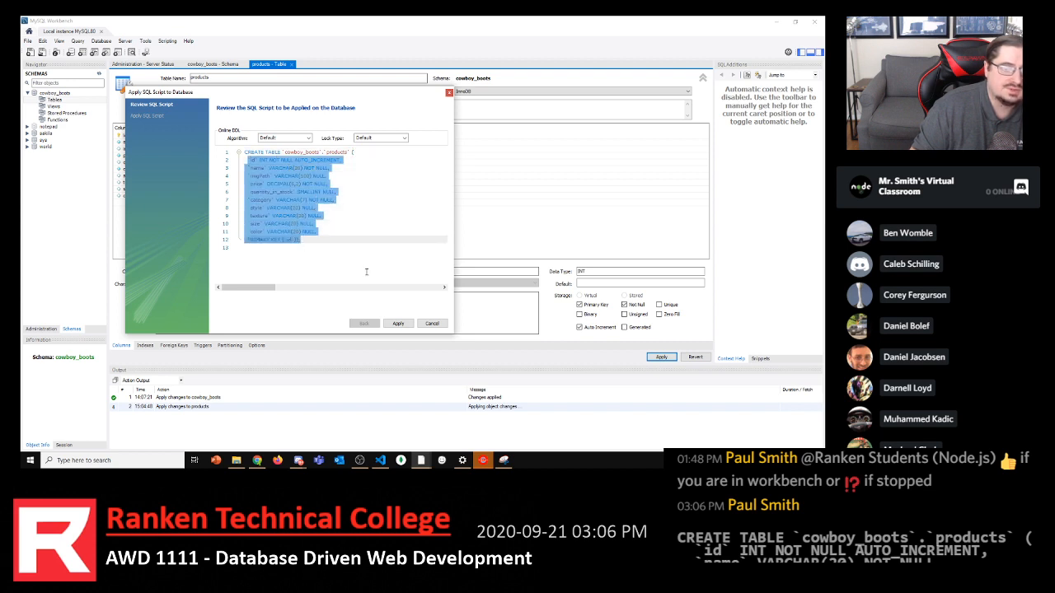
pyautogui.click(326, 224)
# Examine the id column's definition line, including its data type, NOT NULL constraint and AUTO_INCREMENT option
pyautogui.moveTo(248, 159); pyautogui.dragTo(258, 159)
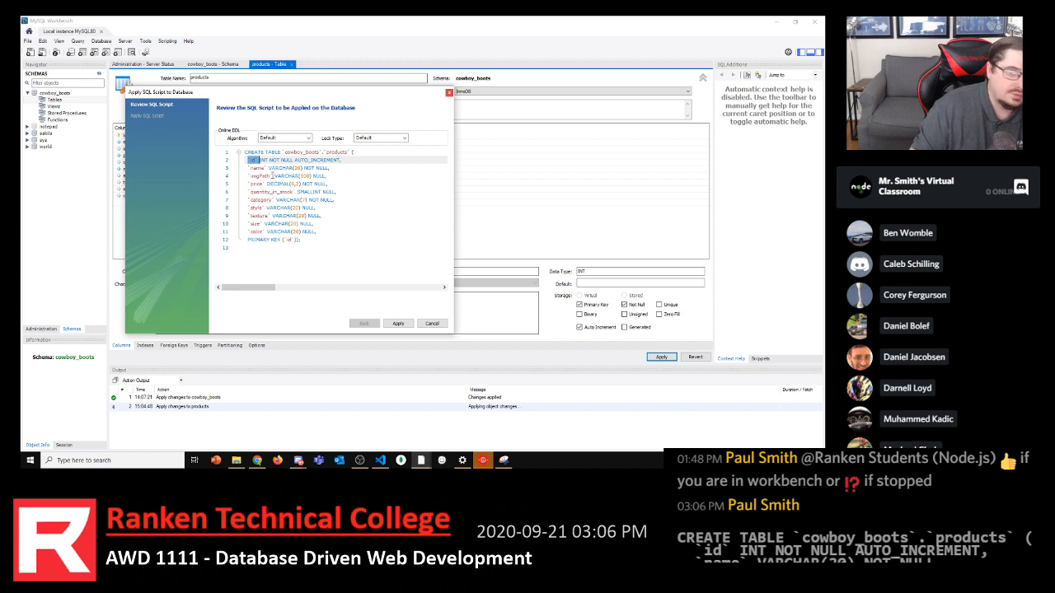
pyautogui.moveTo(260, 160); pyautogui.dragTo(340, 160)
pyautogui.click(293, 160)
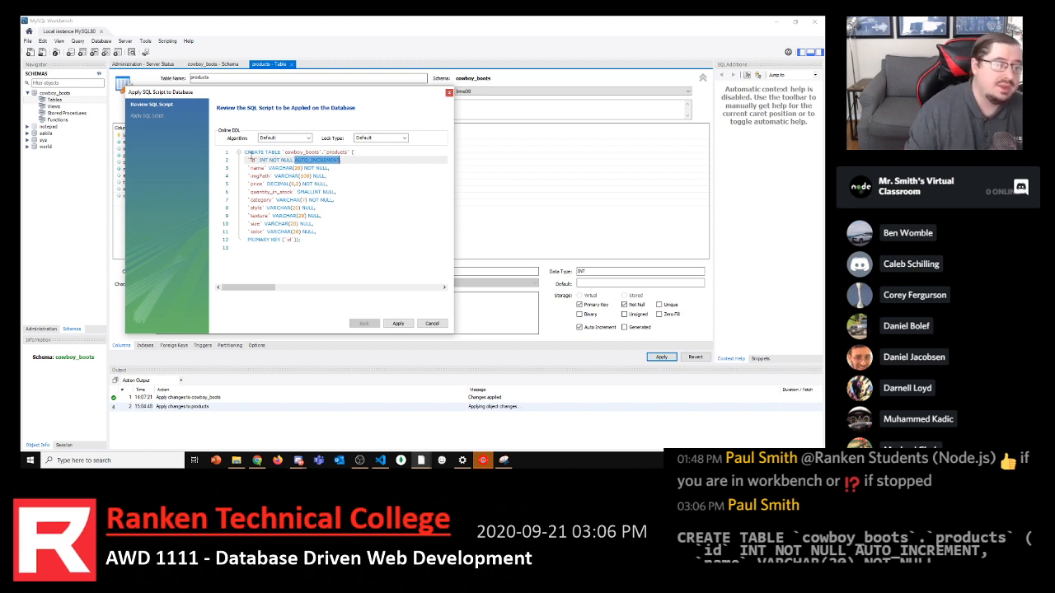
pyautogui.click(246, 154)
pyautogui.moveTo(245, 154); pyautogui.dragTo(322, 161)
pyautogui.click(321, 161)
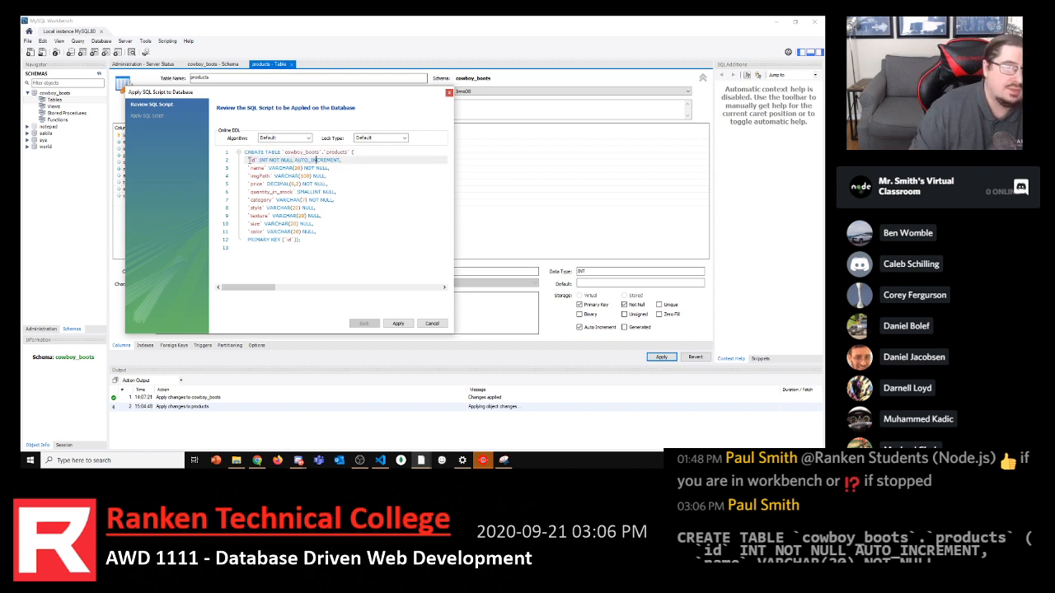
pyautogui.moveTo(248, 160); pyautogui.dragTo(342, 160)
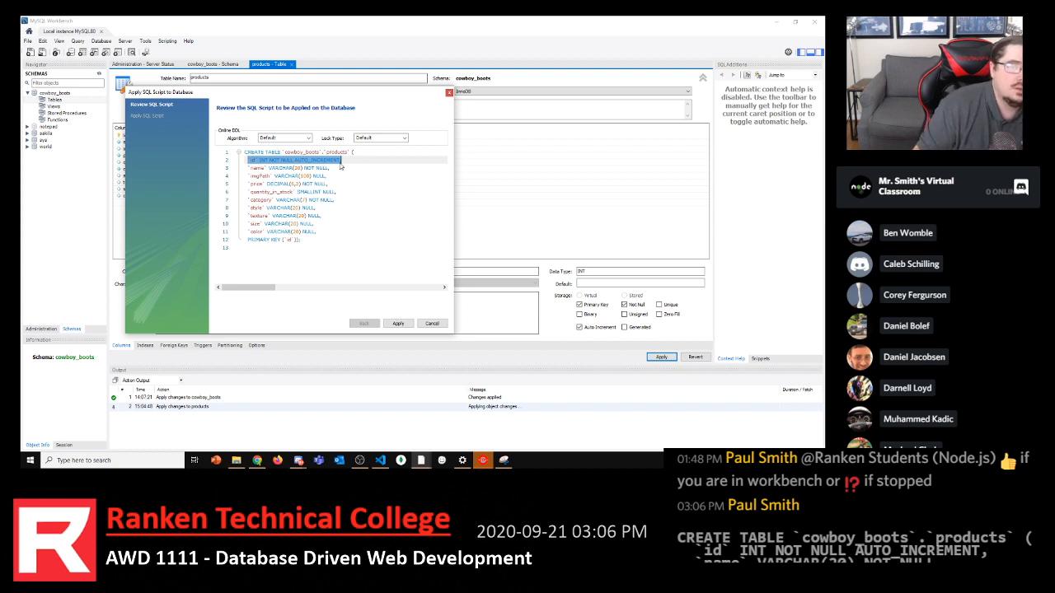
pyautogui.click(339, 162)
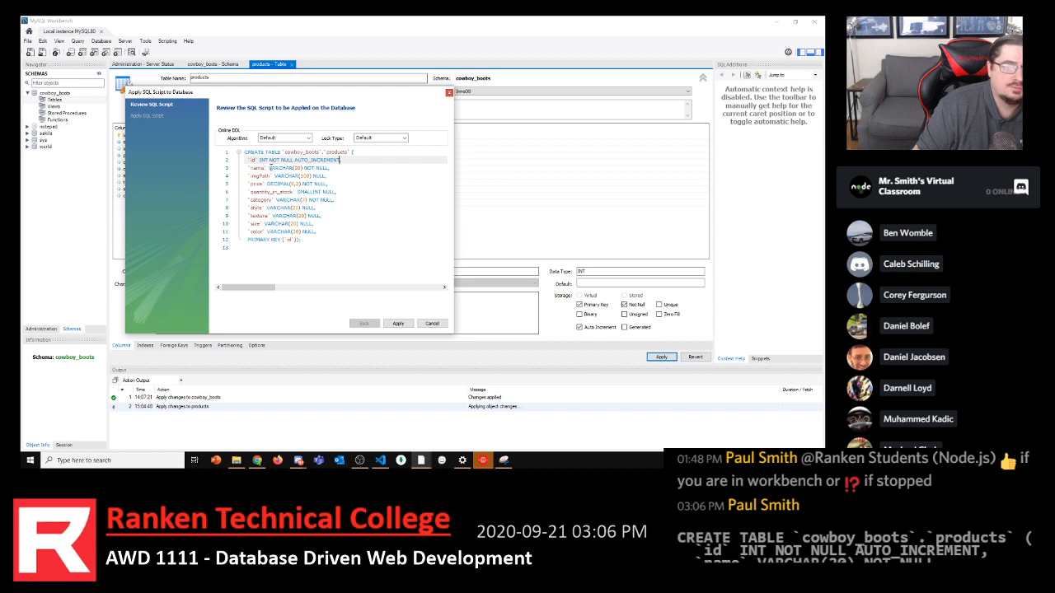
# Examine the data types and null constraints of the name and imgPath columns, and the closing PRIMARY KEY line
pyautogui.moveTo(268, 168); pyautogui.dragTo(314, 169)
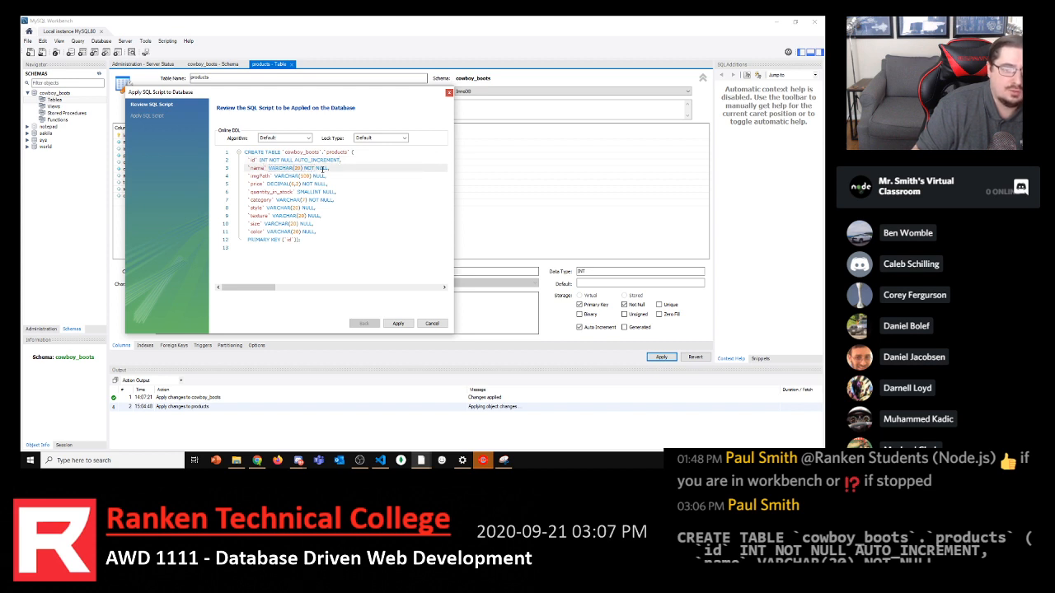
pyautogui.moveTo(304, 168); pyautogui.dragTo(329, 168)
pyautogui.click(315, 176)
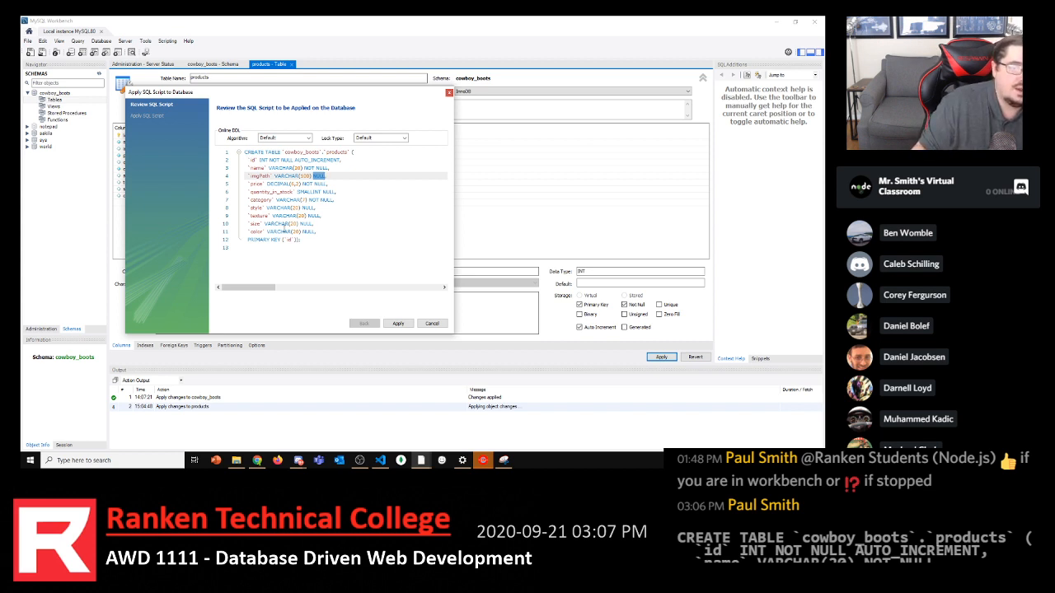
pyautogui.moveTo(247, 239); pyautogui.dragTo(297, 239)
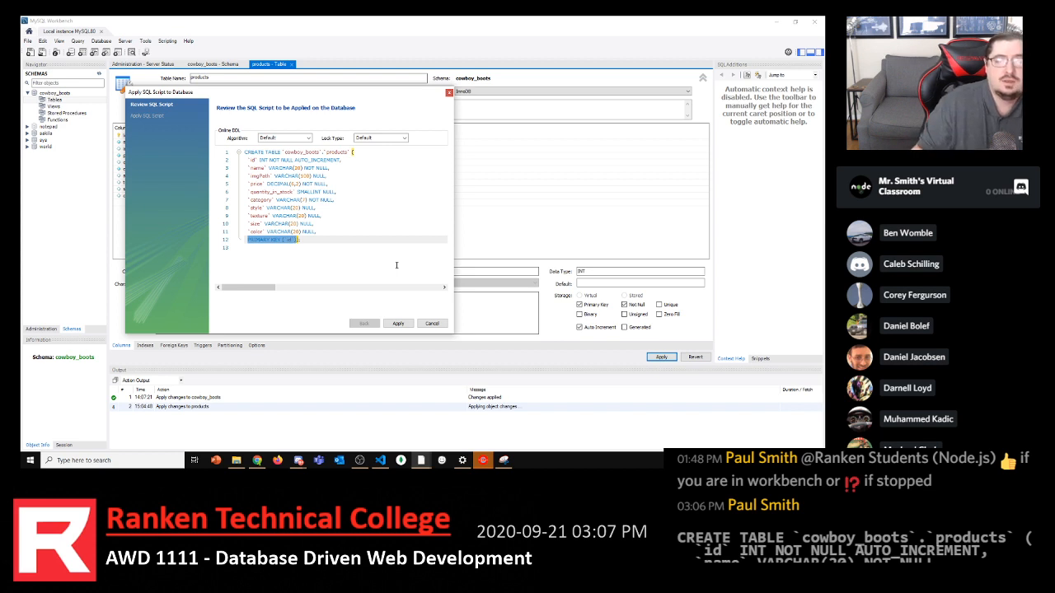
pyautogui.click(374, 239)
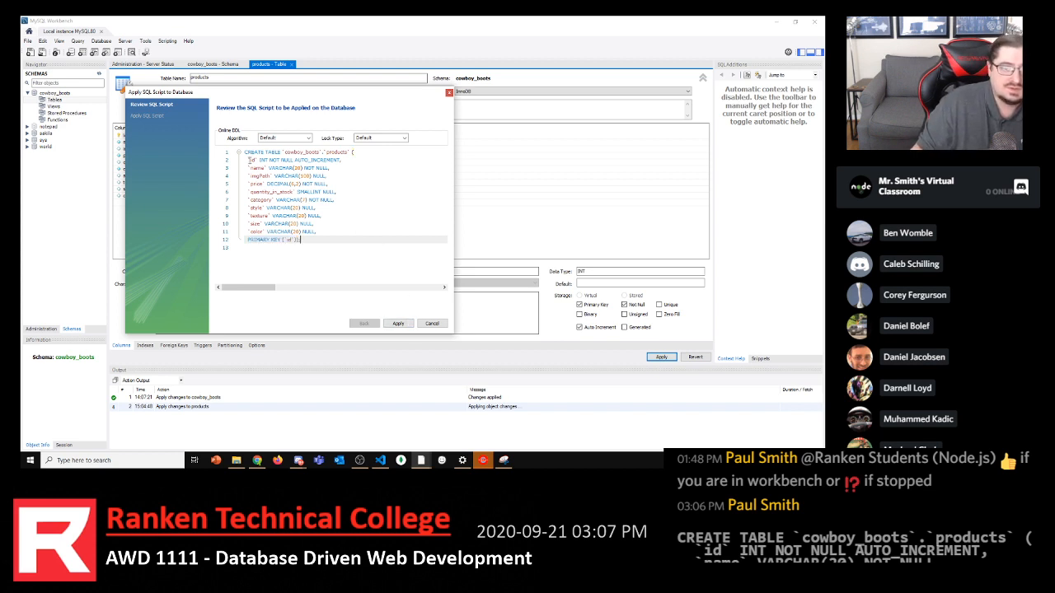
# Apply the script to create the products table, and expand the new table and its columns in the schema tree
pyautogui.click(398, 323)
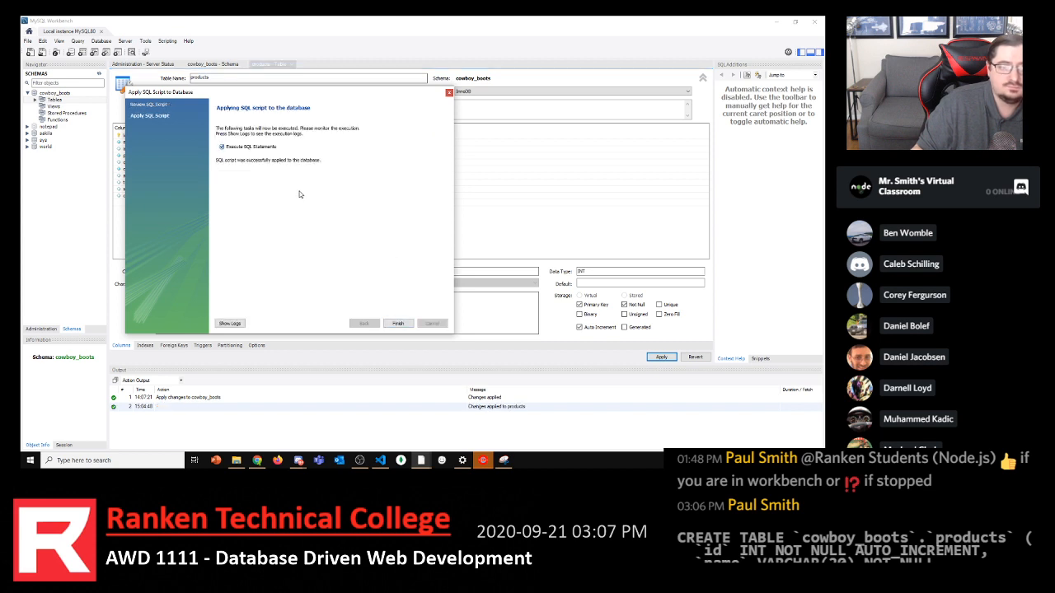
pyautogui.click(399, 324)
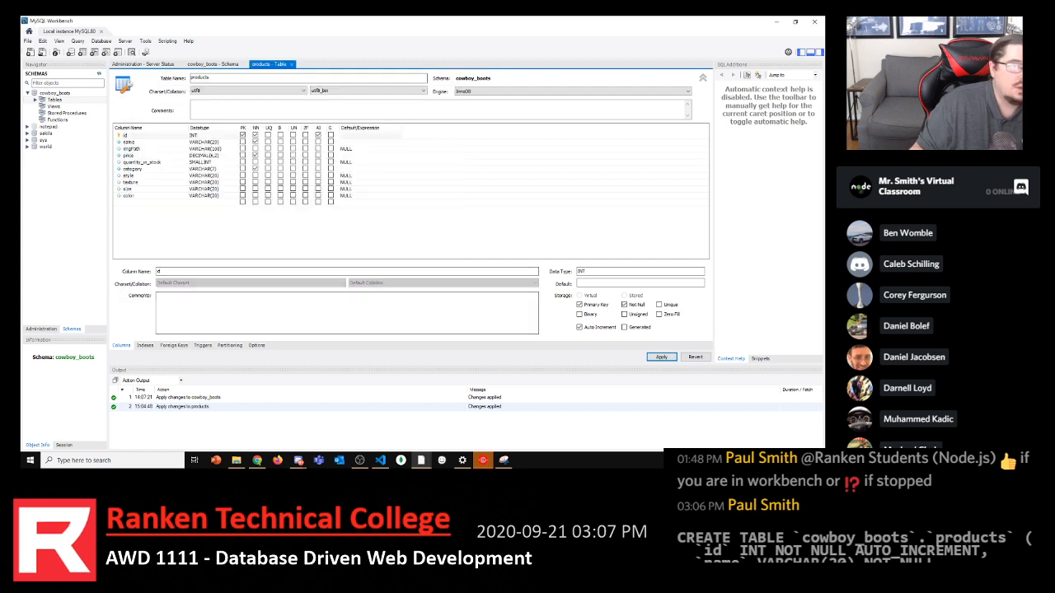
pyautogui.click(35, 99)
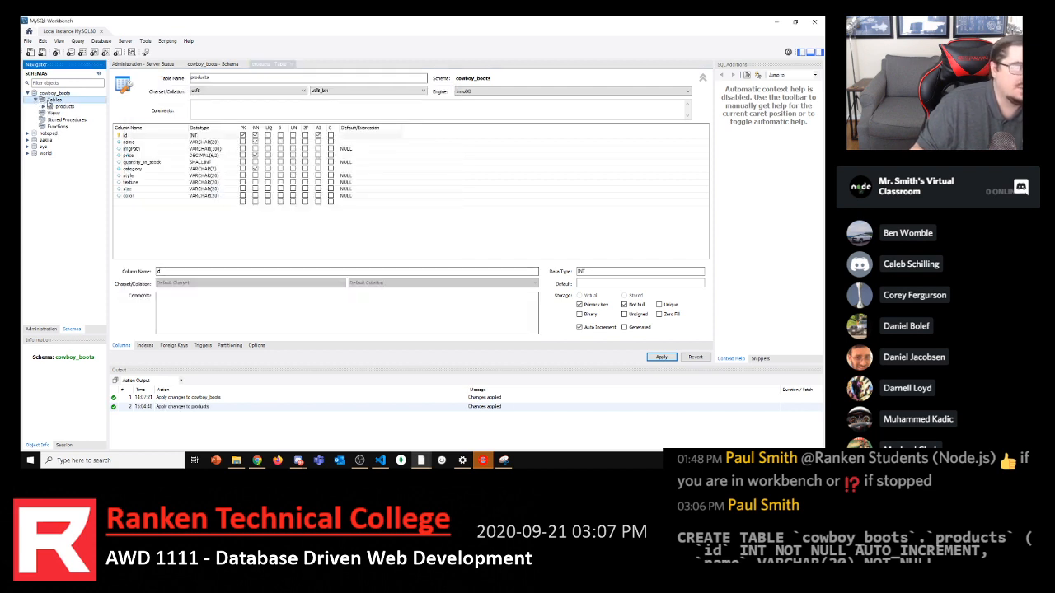
pyautogui.doubleClick(54, 107)
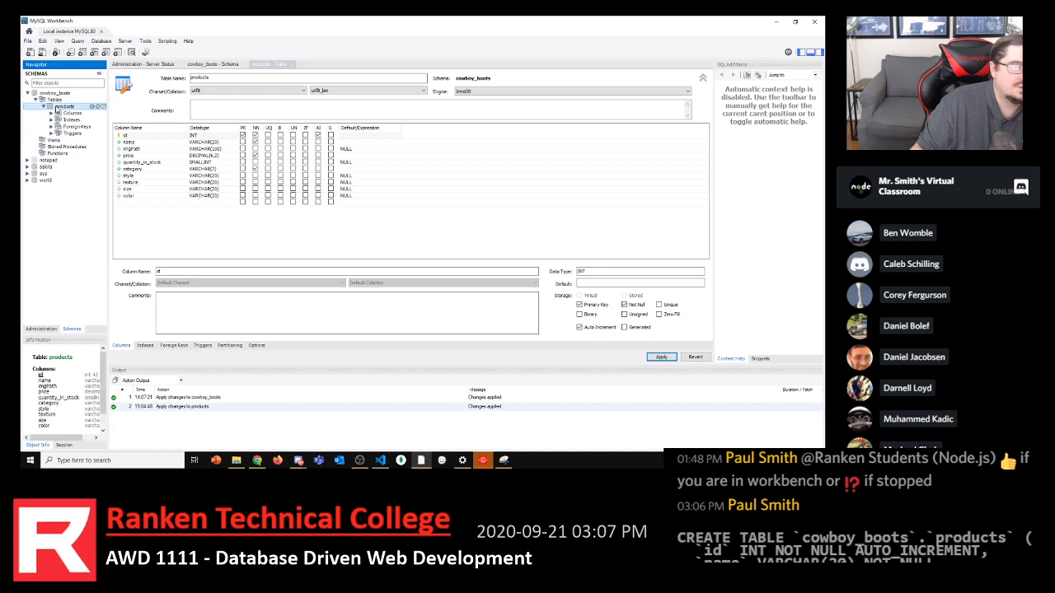
pyautogui.click(52, 113)
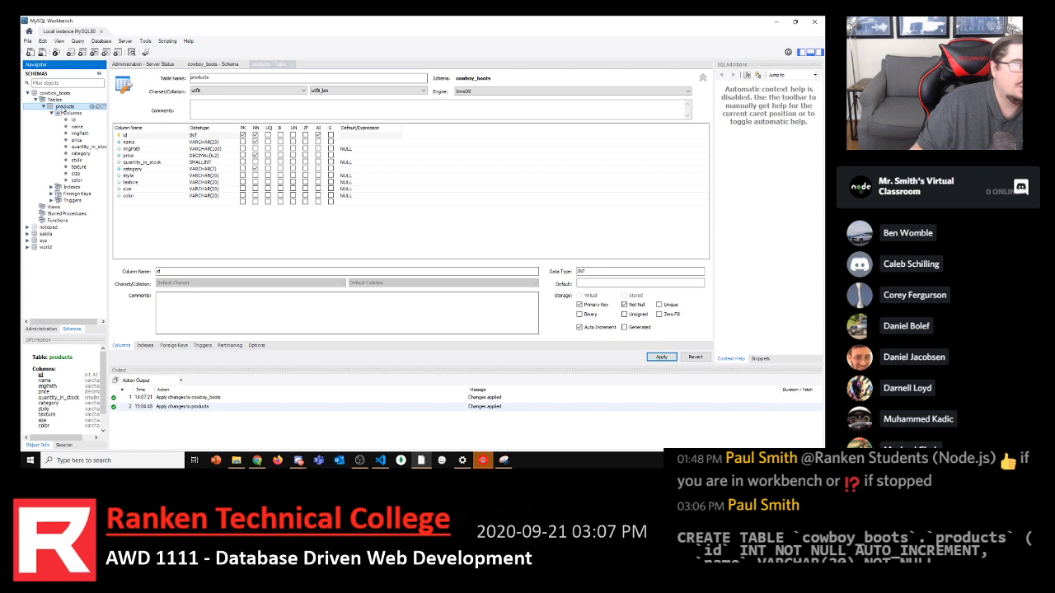
# Query the products table's rows with the limit of 1000
pyautogui.rightClick(62, 108)
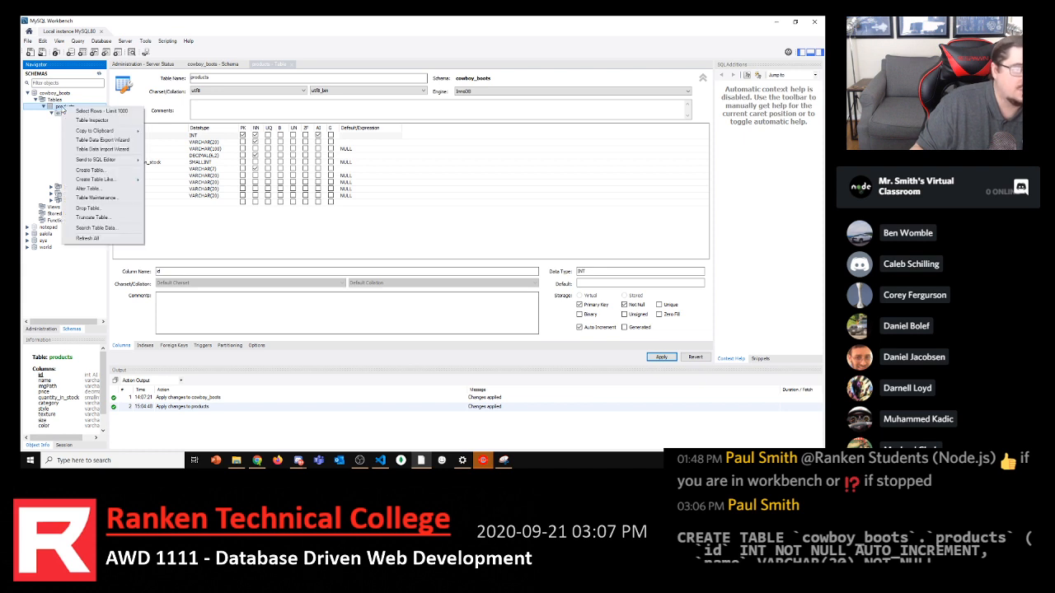
pyautogui.click(93, 111)
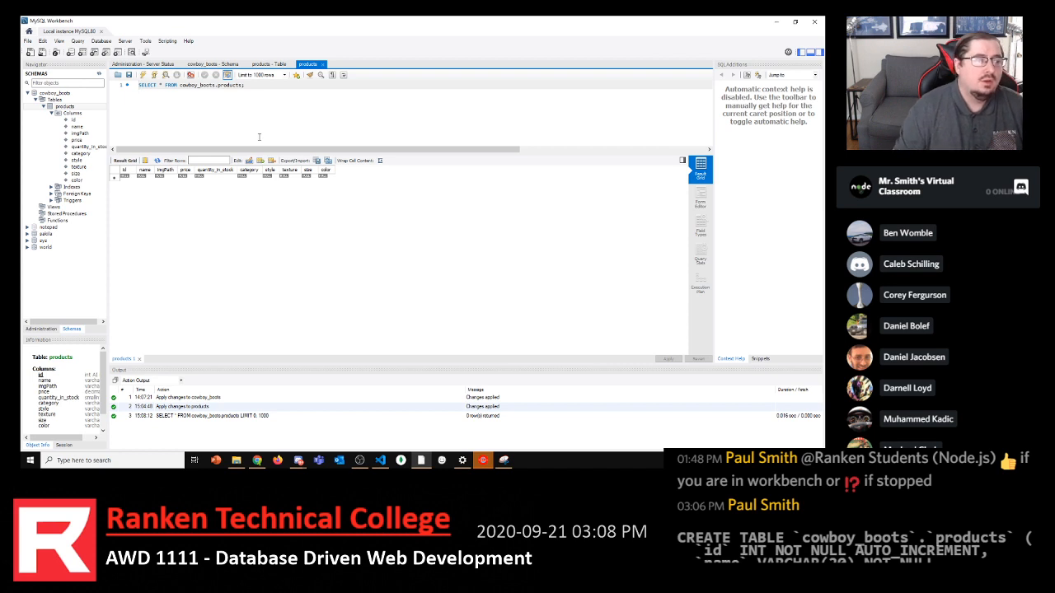
pyautogui.rightClick(73, 107)
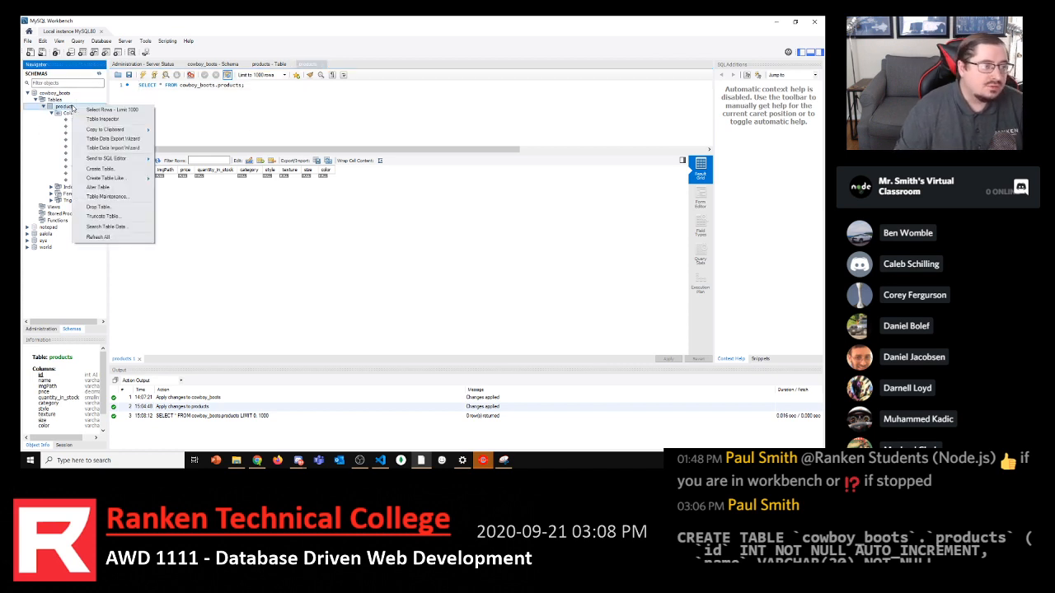
# Make room above the SELECT query and start an INSERT statement there with "insert products"
pyautogui.click(150, 85)
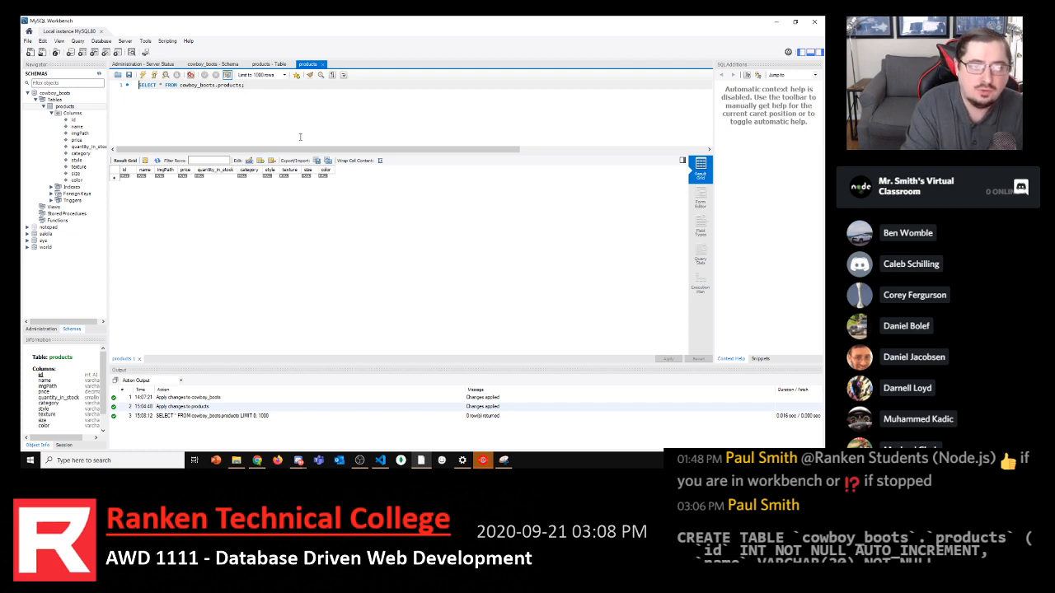
pyautogui.press('Return')
pyautogui.press('Return')
pyautogui.press('Up')
pyautogui.press('Up')
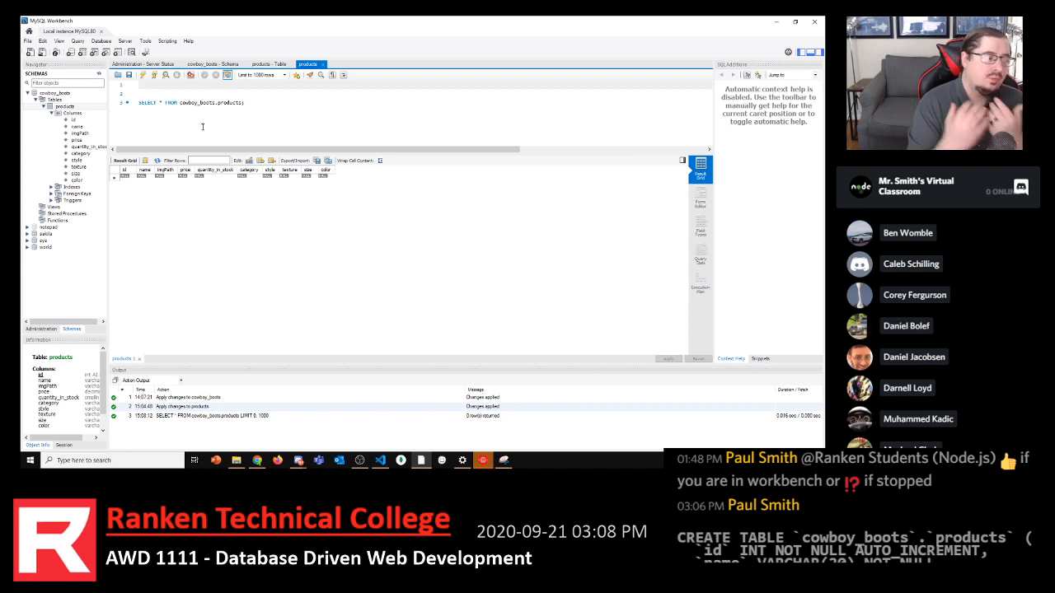
pyautogui.write('insert')
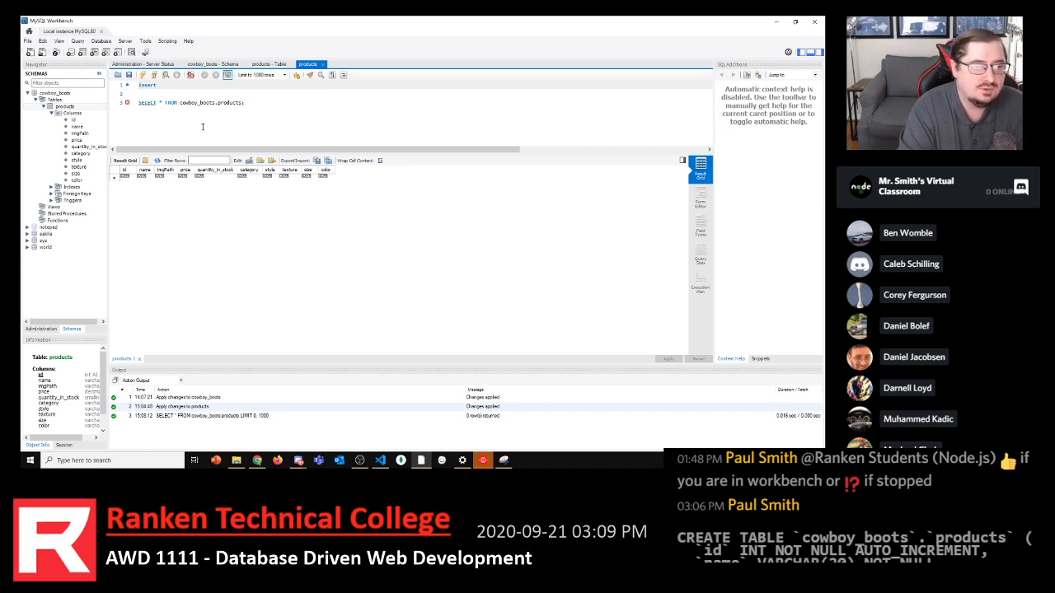
pyautogui.write('prod')
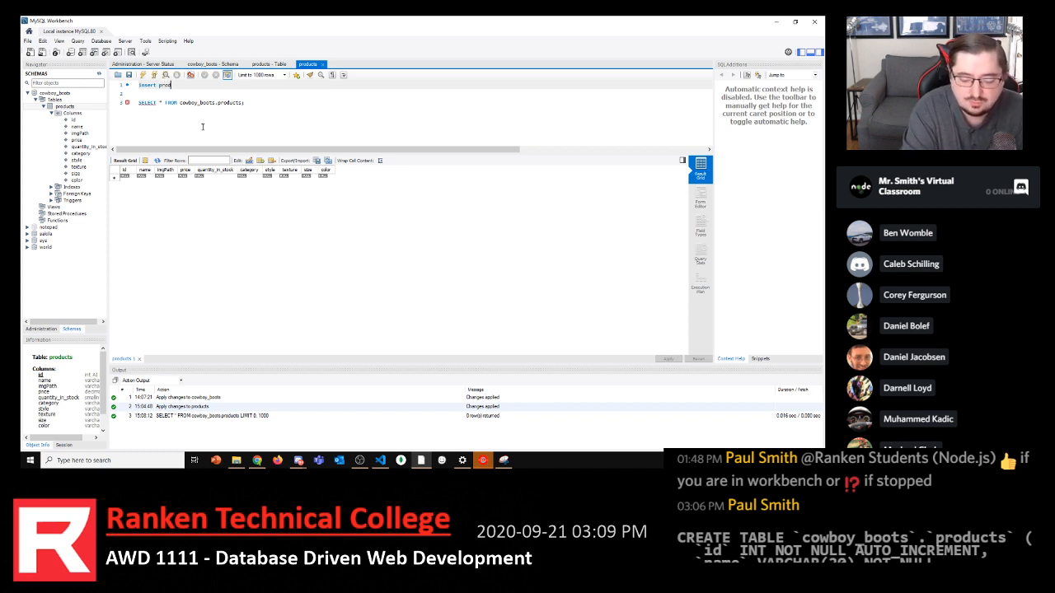
pyautogui.write('uctss')
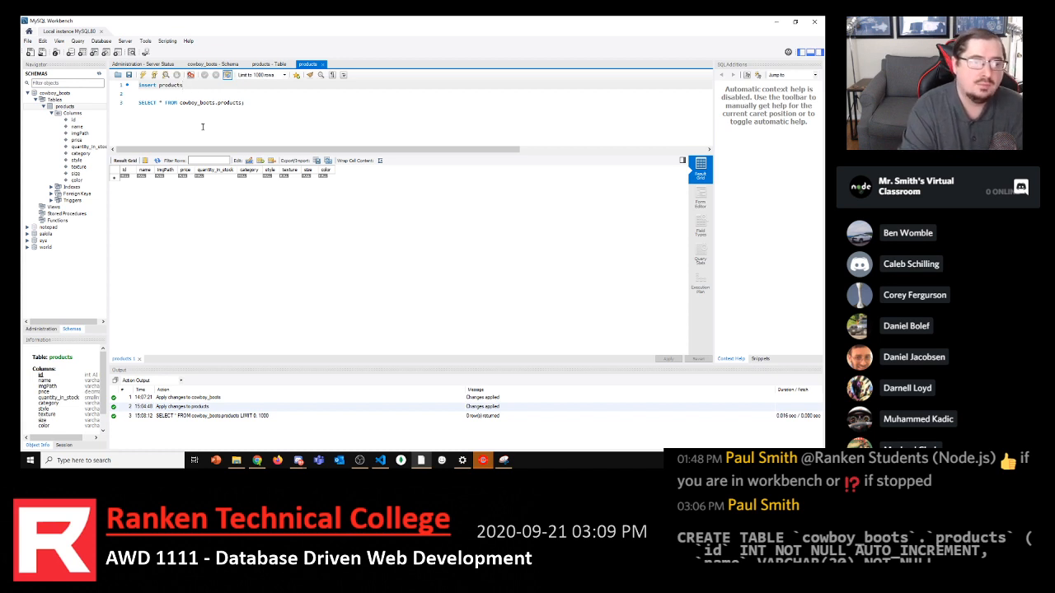
# Add the parenthesized column list (name, price, category) to the INSERT statement for products
pyautogui.write('(')
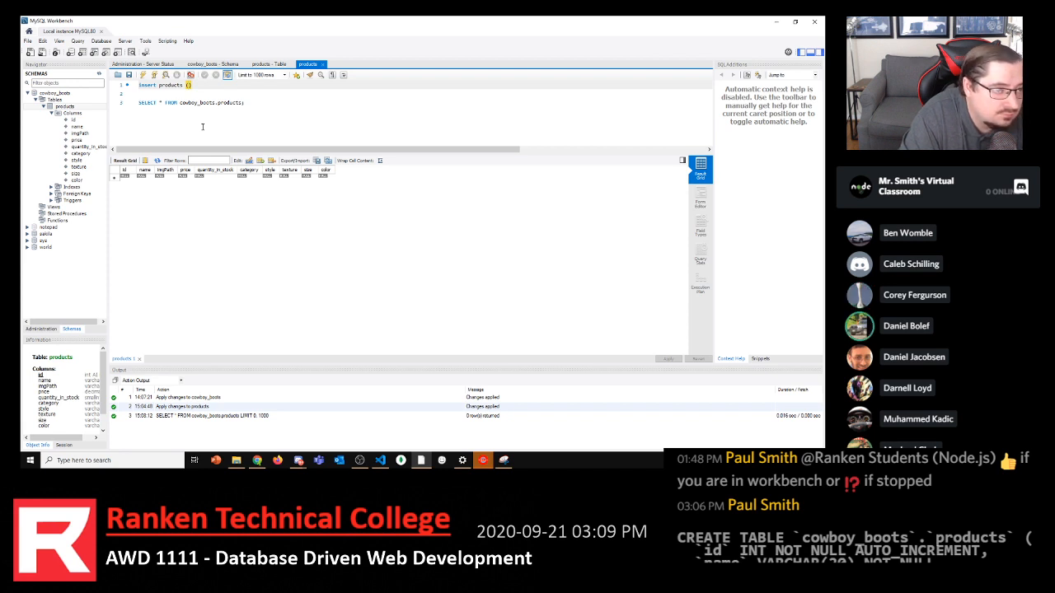
pyautogui.write('name')
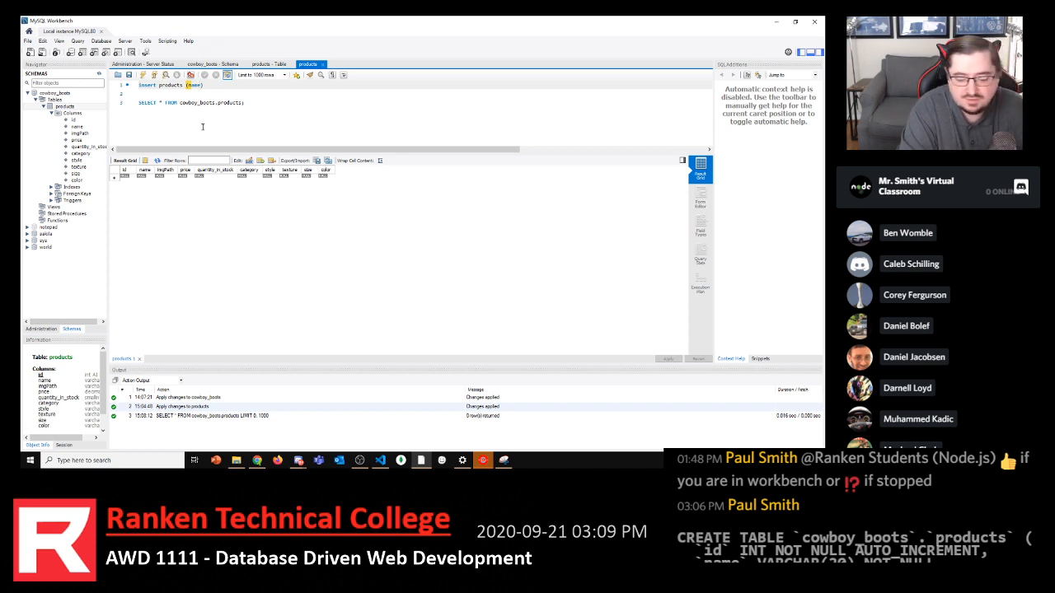
pyautogui.write(', ')
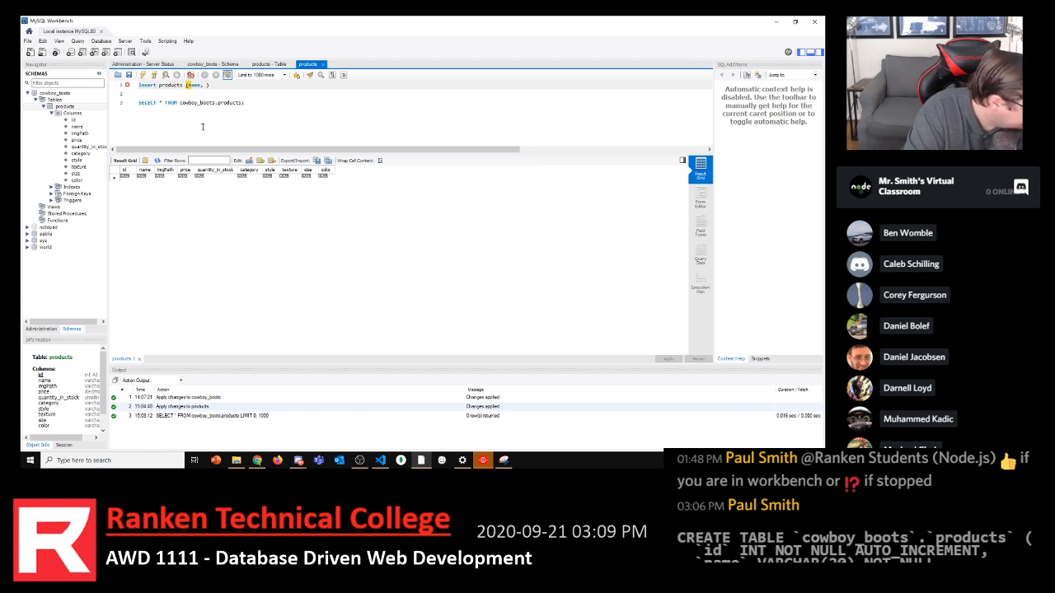
pyautogui.write('price,')
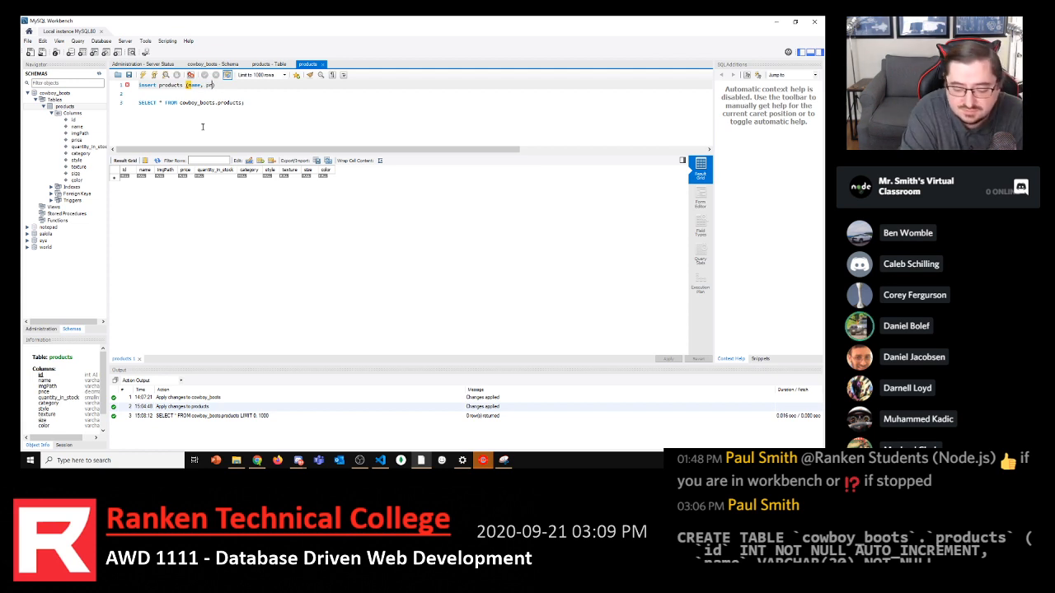
pyautogui.write(' categor')
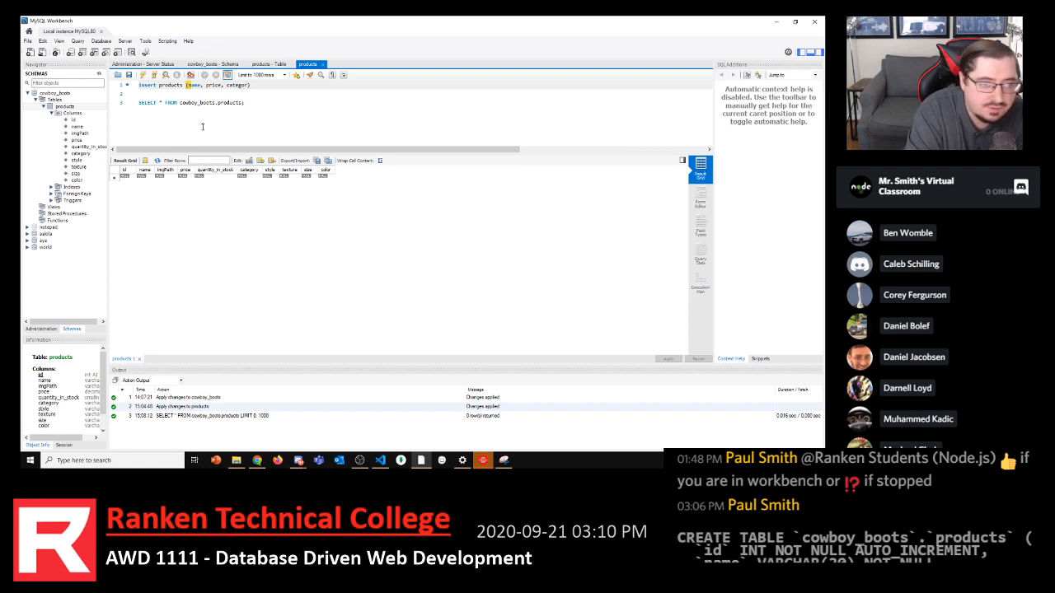
pyautogui.write('y')
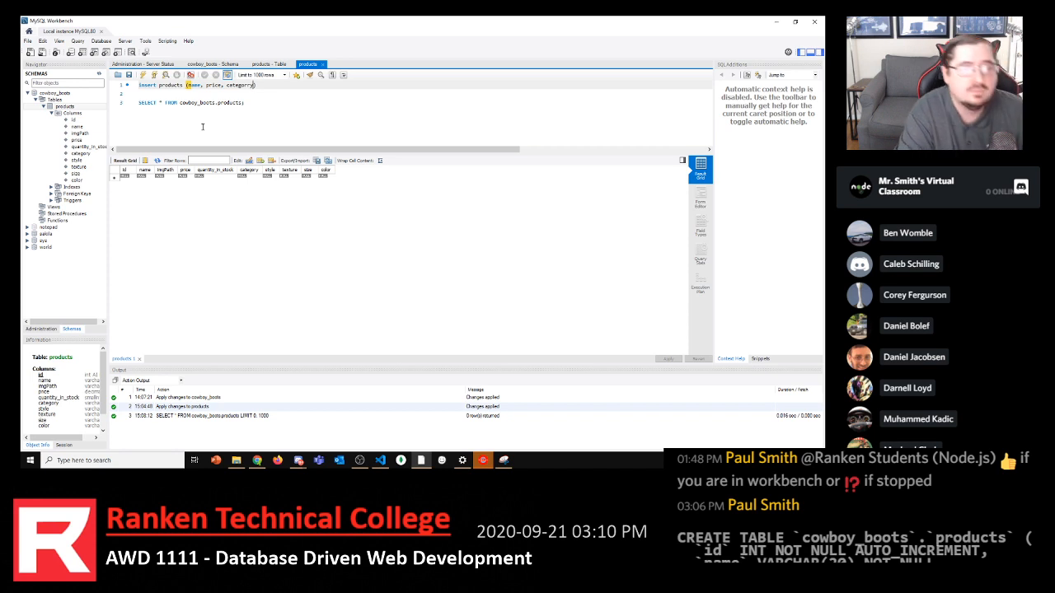
pyautogui.press('Left')
pyautogui.press('Left')
pyautogui.press('BackSpace')
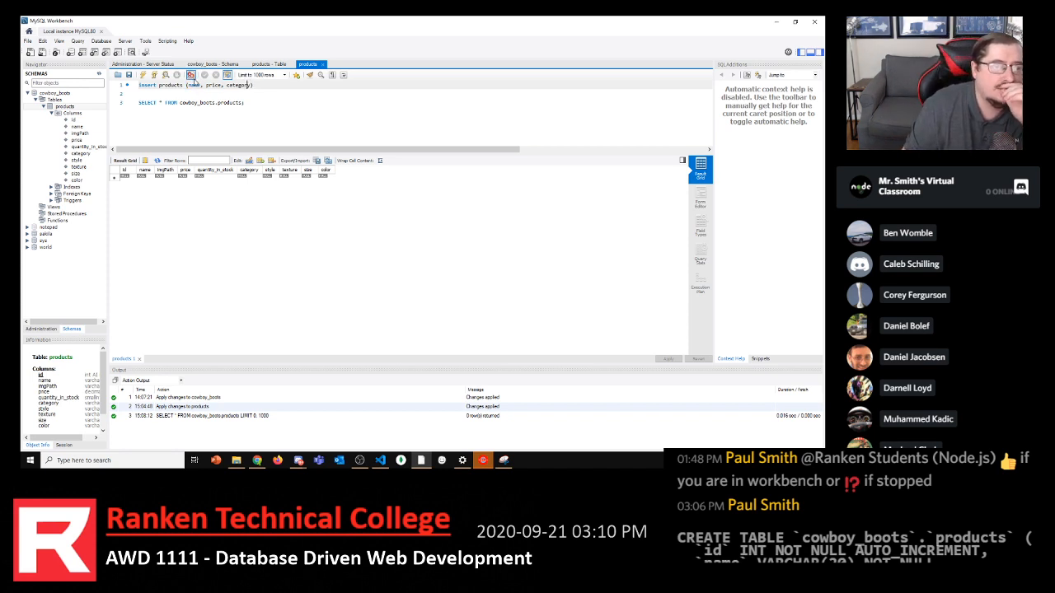
pyautogui.moveTo(186, 85); pyautogui.dragTo(257, 84)
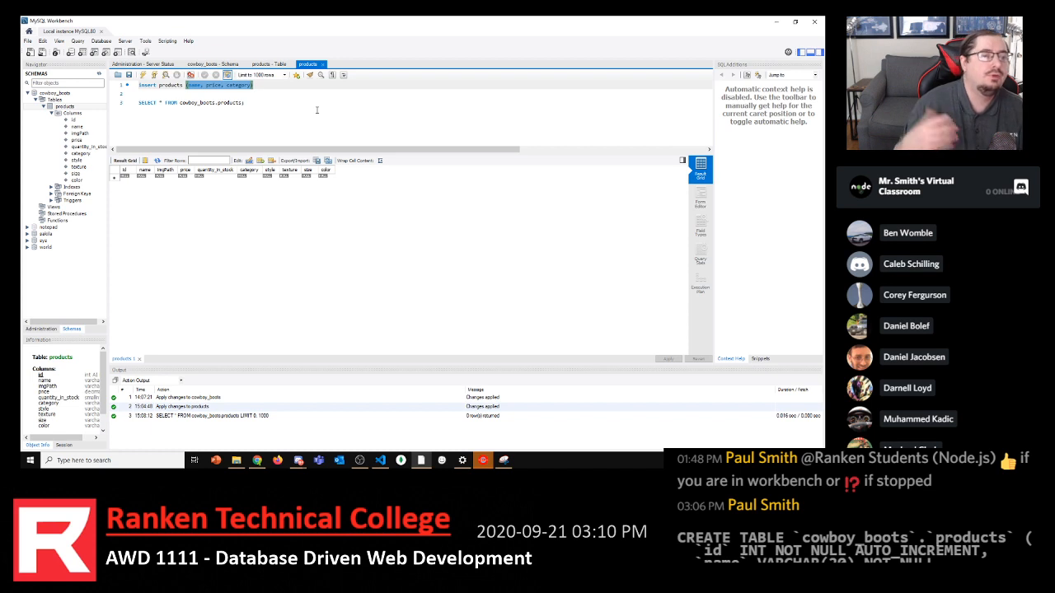
pyautogui.click(276, 83)
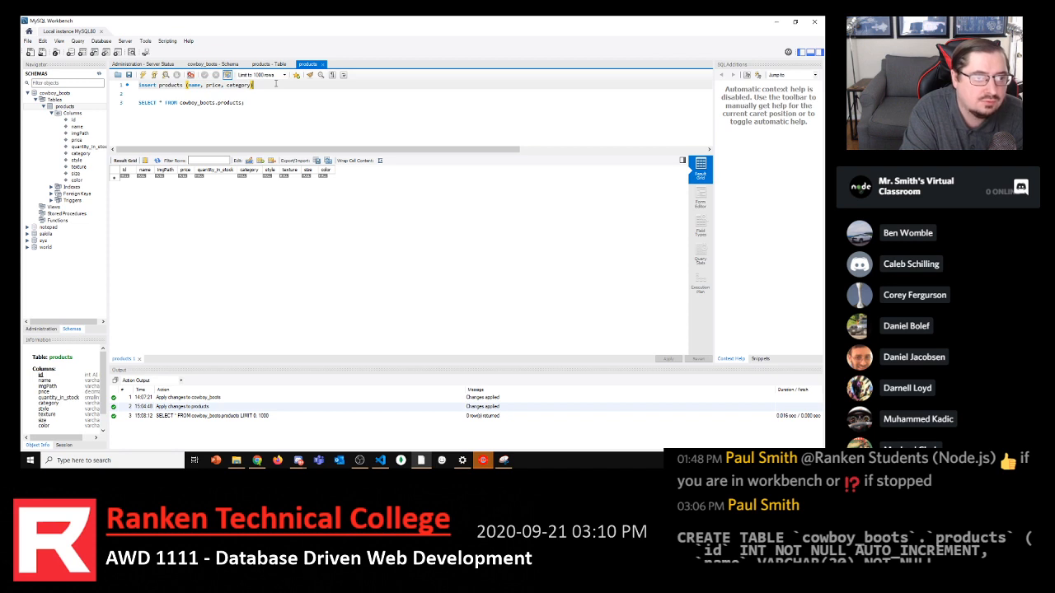
# Add the values keyword on a new line beneath the INSERT statement's column list
pyautogui.press('Return')
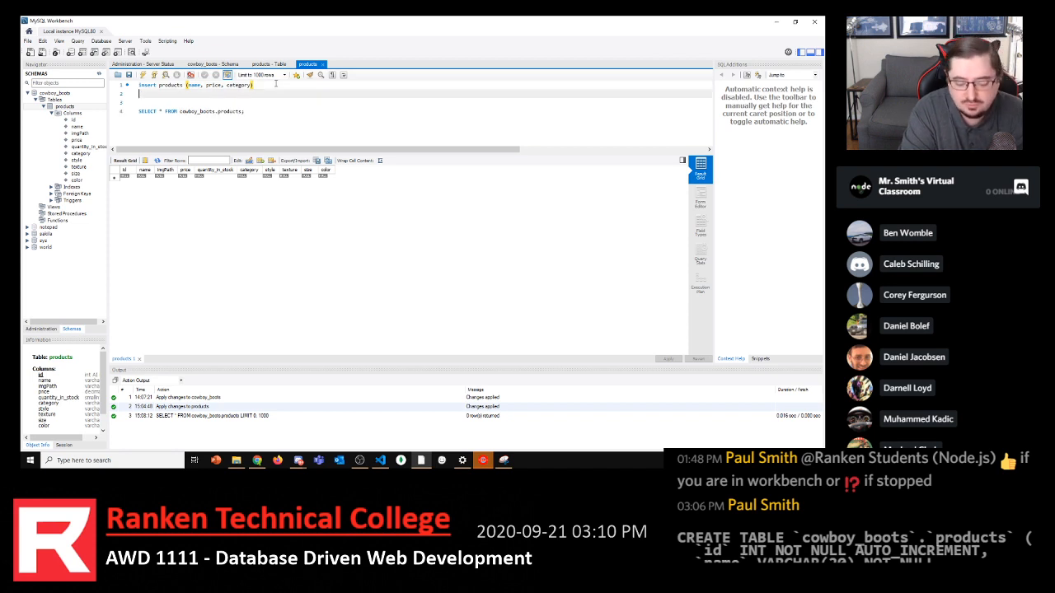
pyautogui.write('valu')
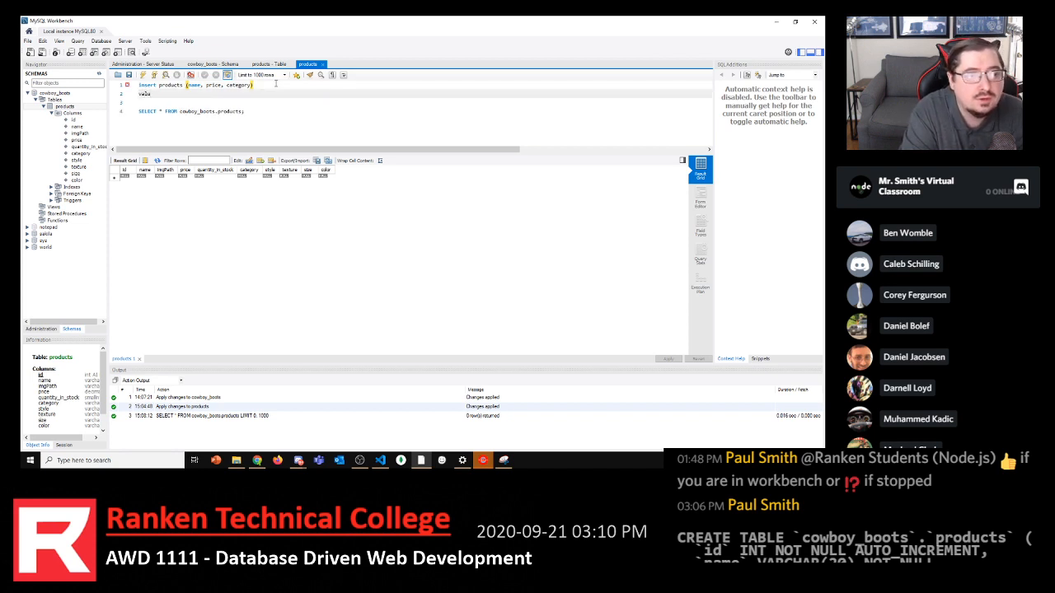
pyautogui.write('es')
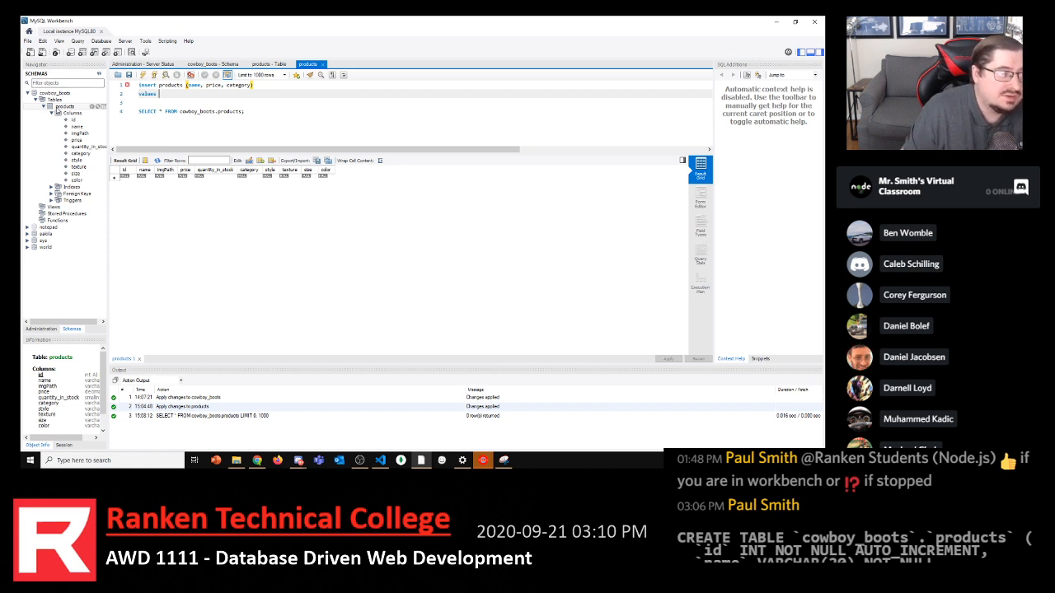
pyautogui.rightClick(57, 110)
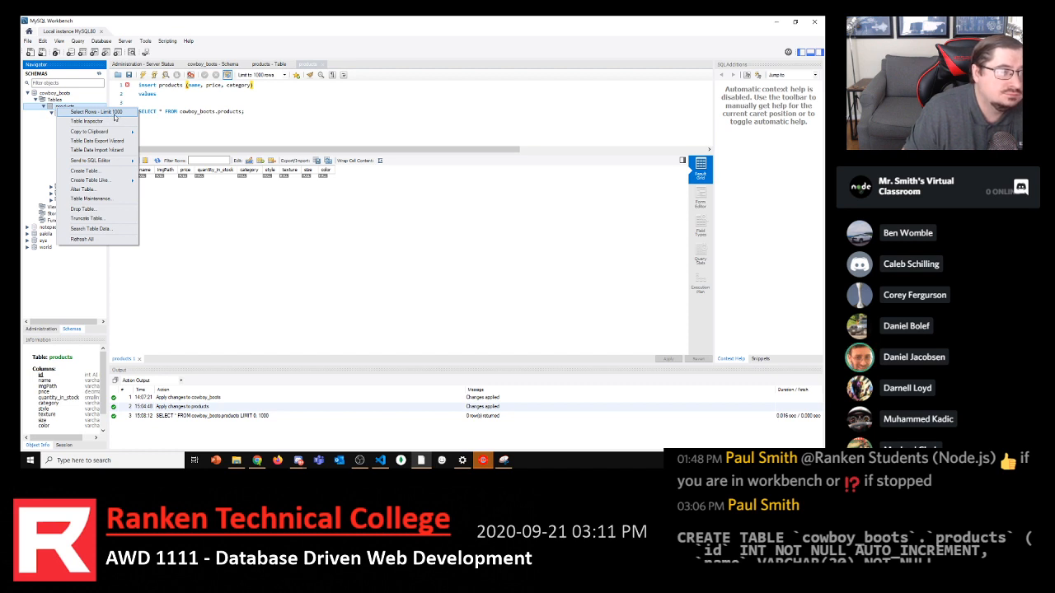
pyautogui.click(216, 109)
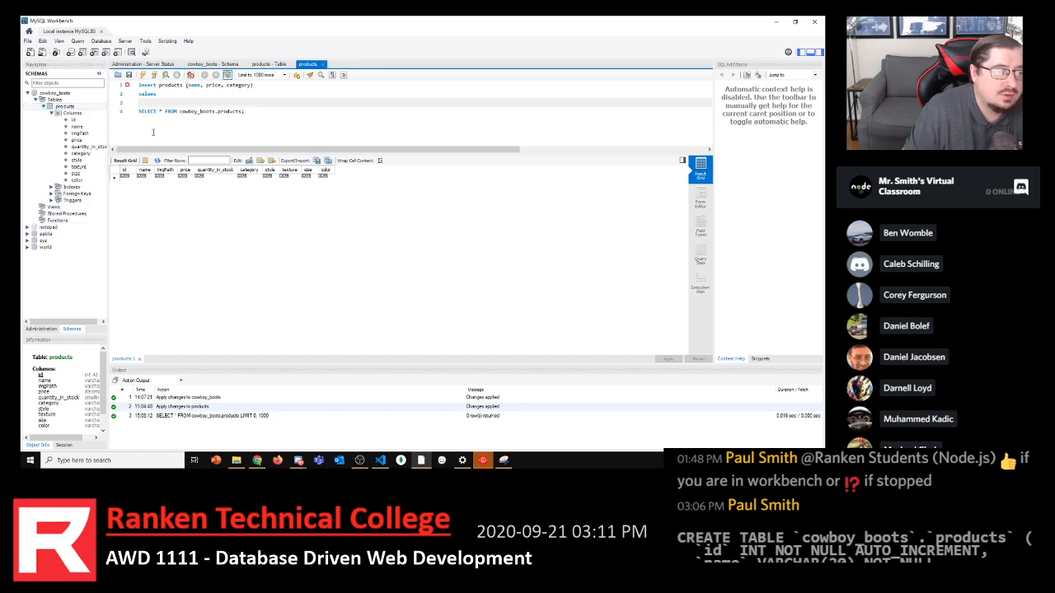
pyautogui.rightClick(69, 108)
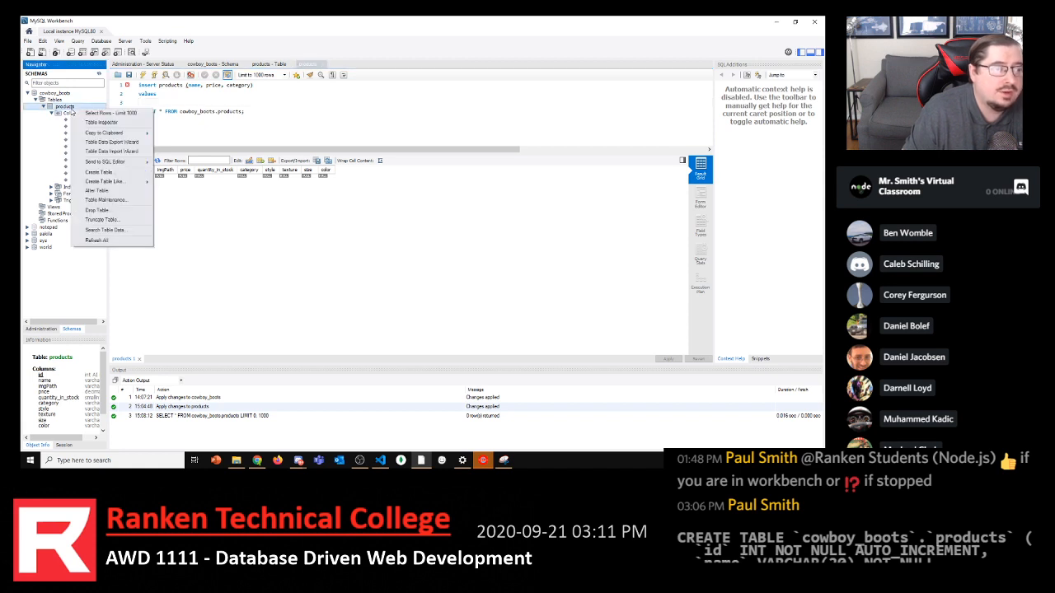
pyautogui.rightClick(56, 96)
pyautogui.rightClick(57, 96)
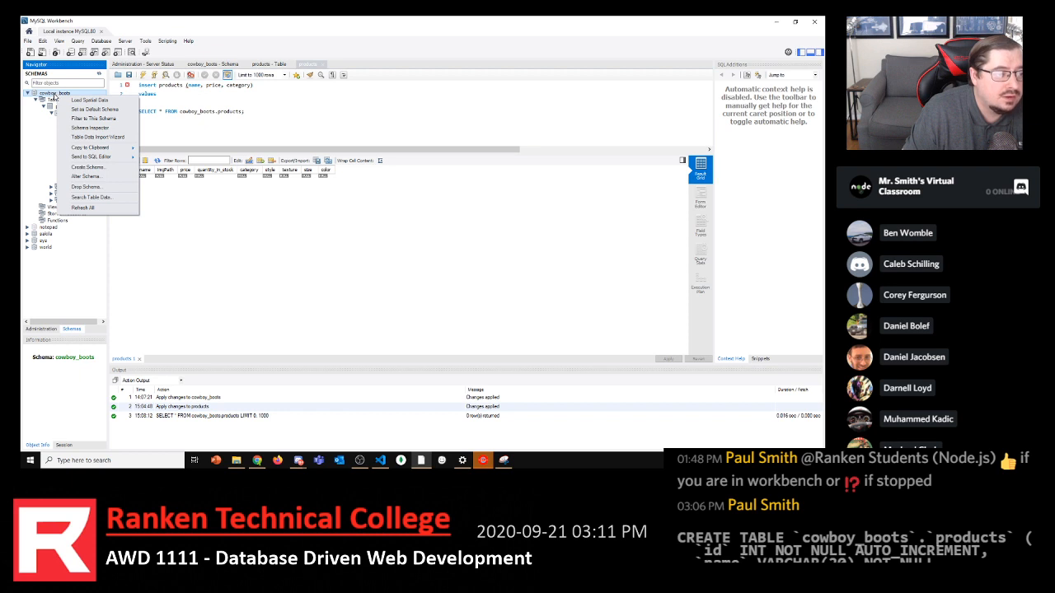
pyautogui.click(96, 19)
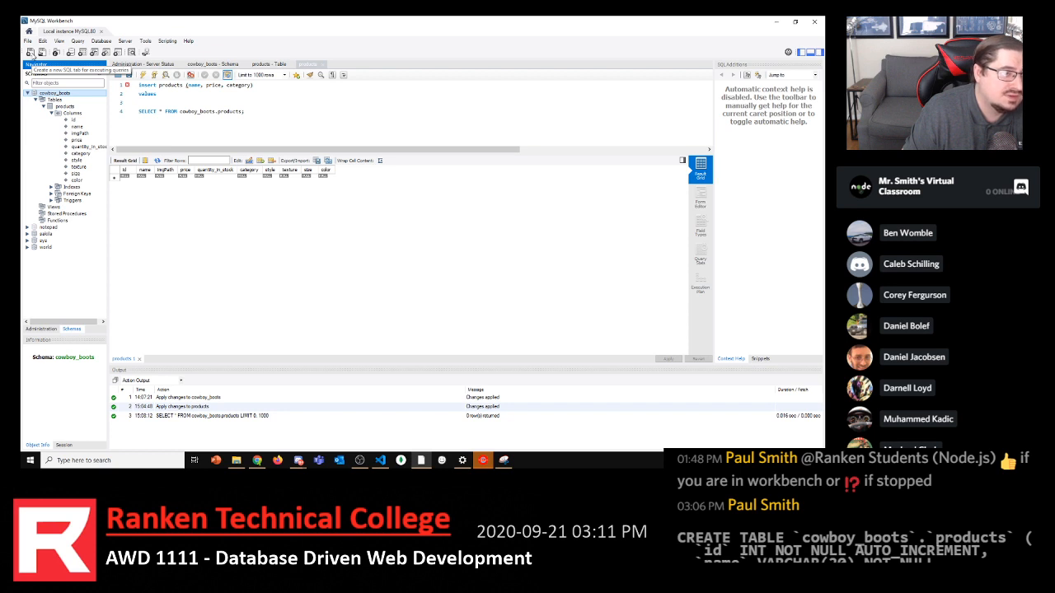
pyautogui.click(213, 94)
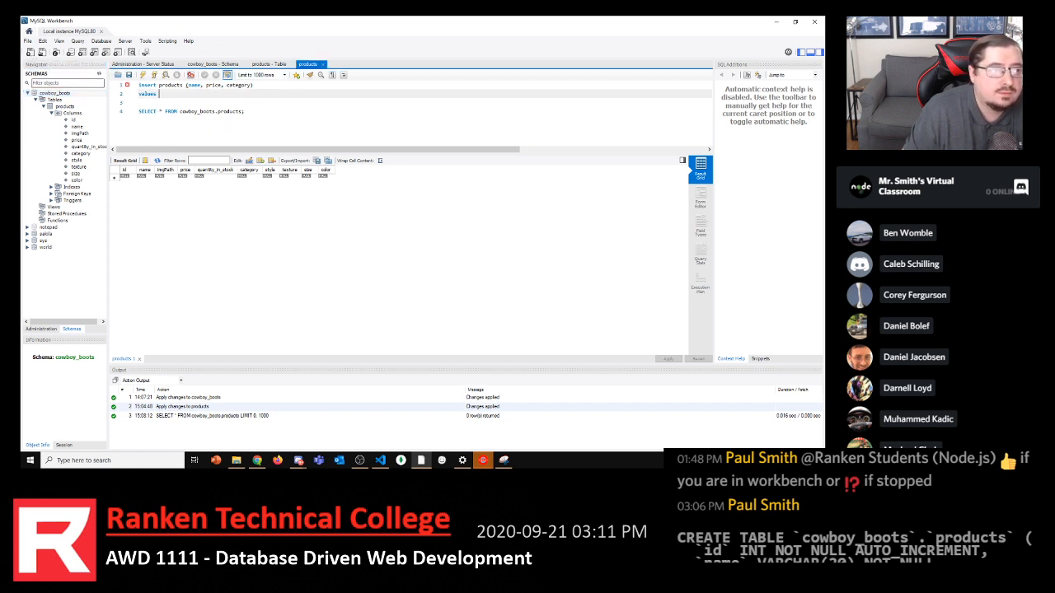
pyautogui.doubleClick(172, 86)
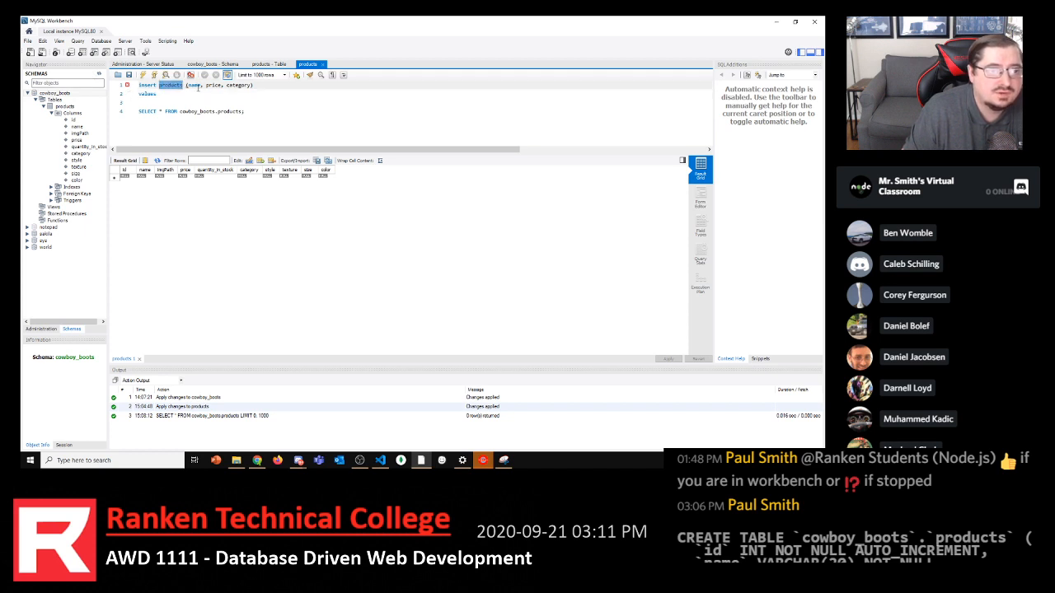
pyautogui.moveTo(186, 85); pyautogui.dragTo(267, 86)
pyautogui.click(186, 100)
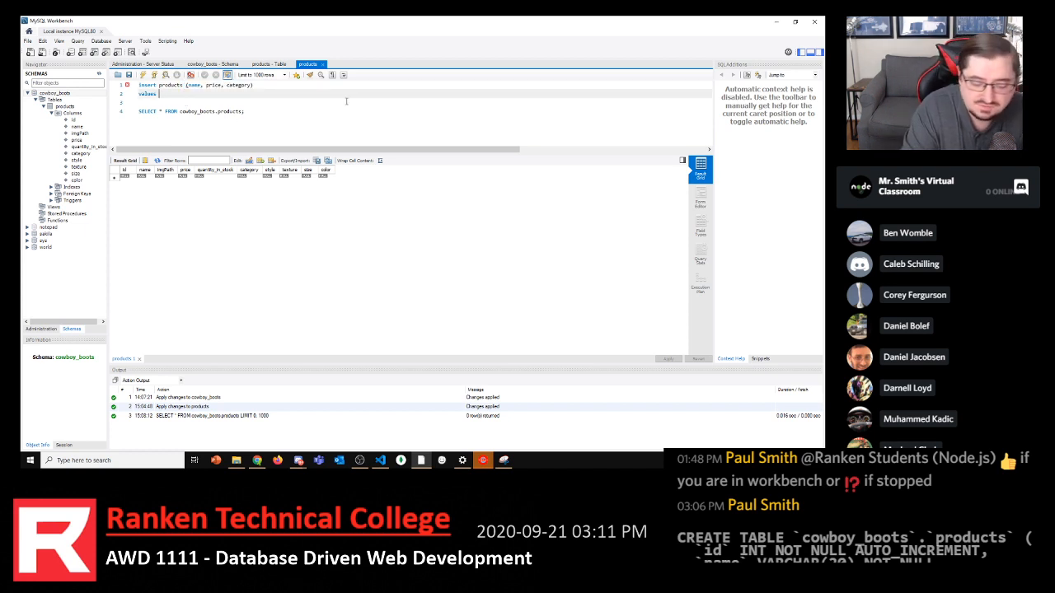
# Add parentheses with an empty quoted string after values, and put the statement's semicolon on its own line
pyautogui.write('(')
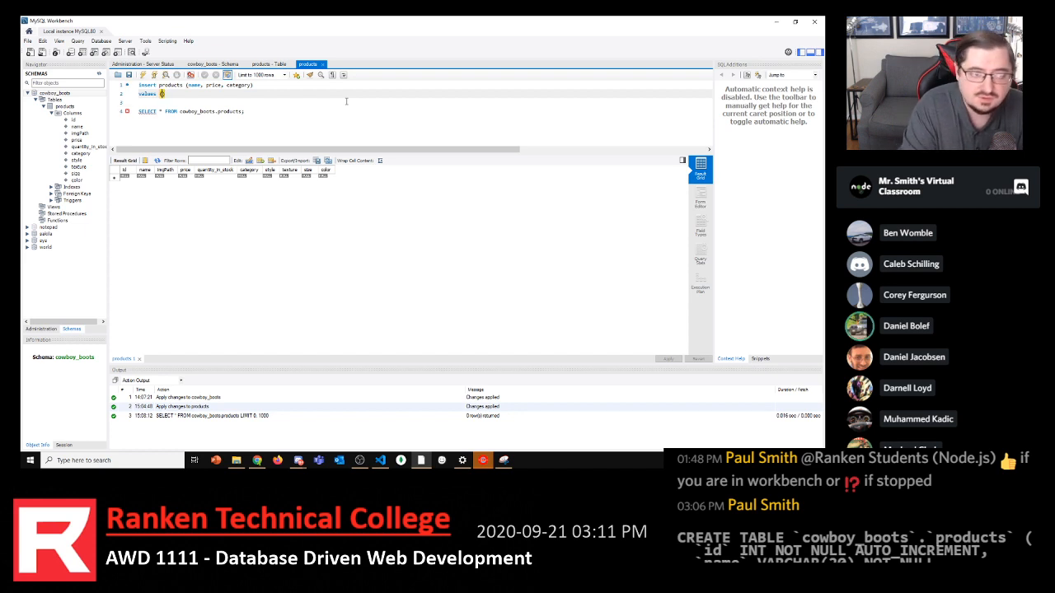
pyautogui.write("'")
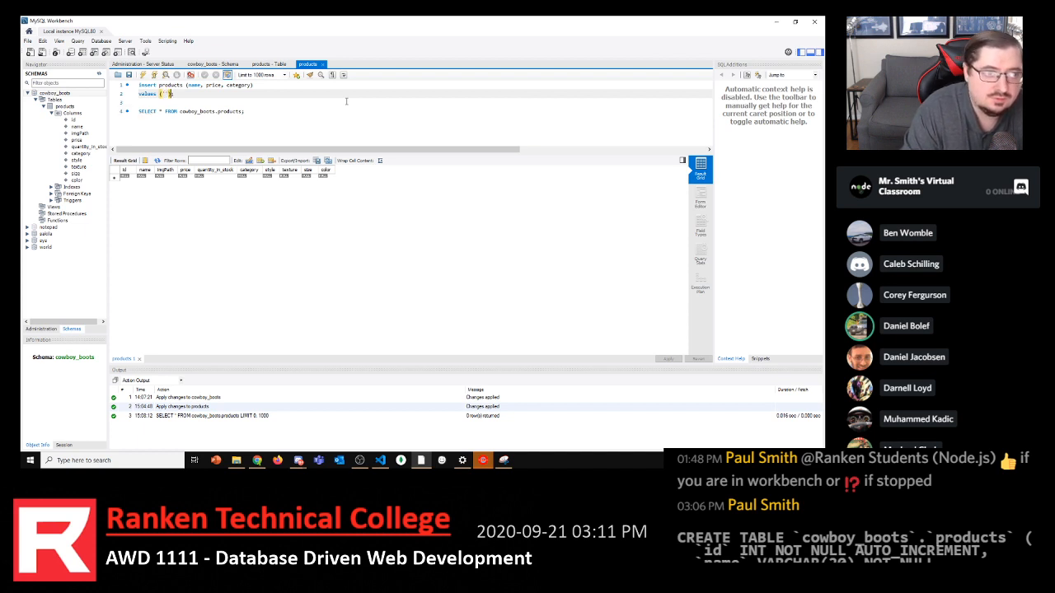
pyautogui.press('Return')
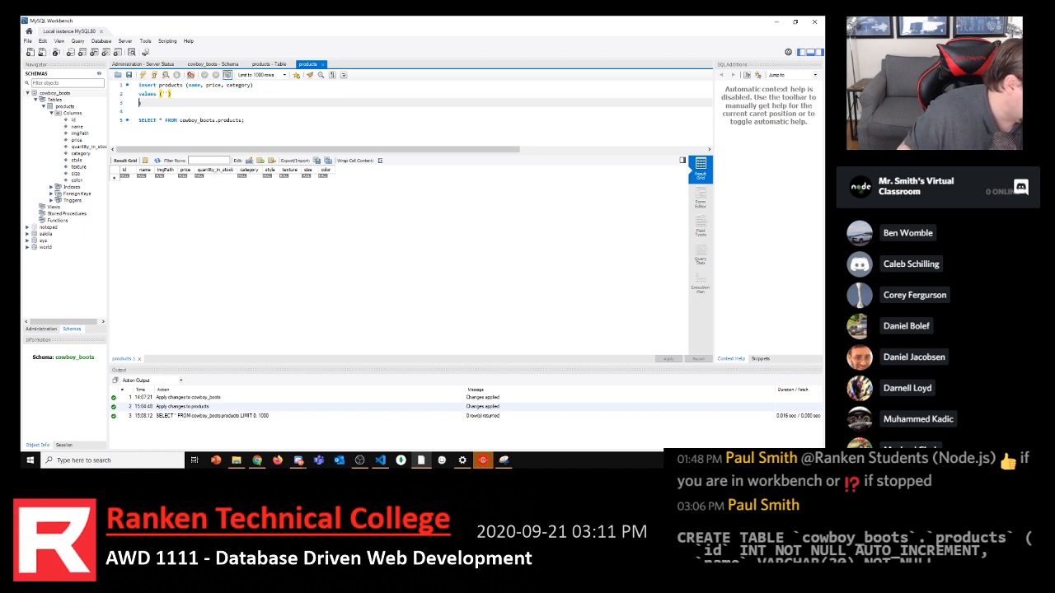
pyautogui.hotkey('alt', 'Tab')
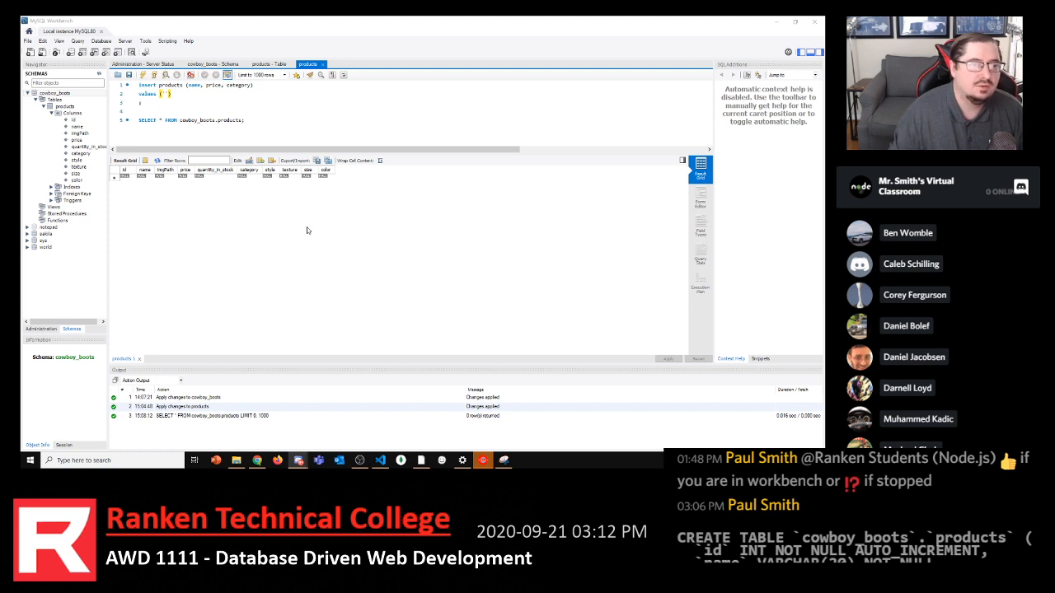
pyautogui.click(168, 94)
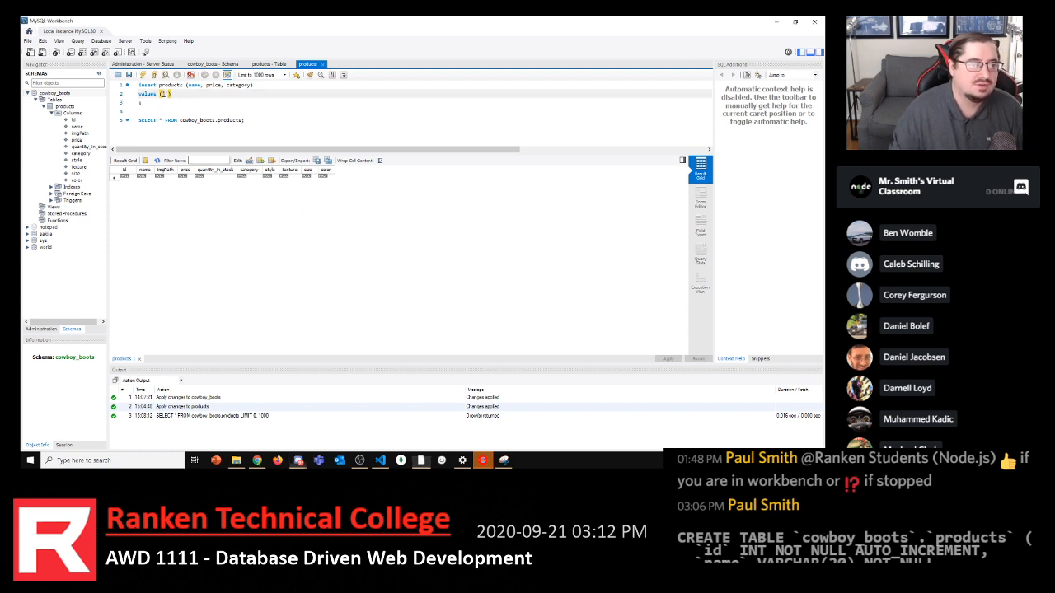
pyautogui.press('Left')
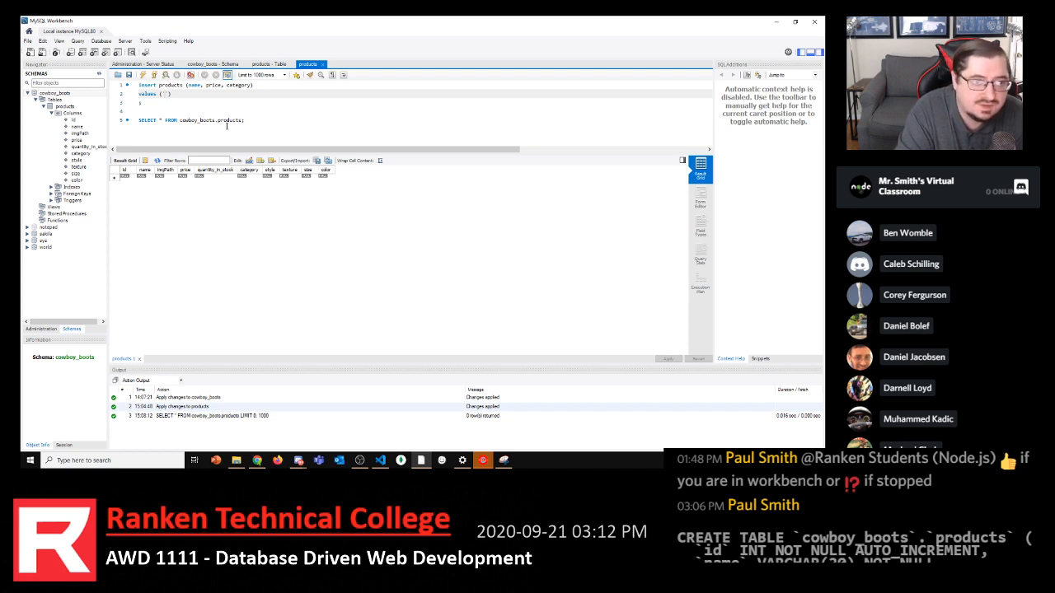
# Enter 'Baby Boots' as the first row's name and 'Boots' as its category, leaving an empty slot between them for the price
pyautogui.write('Faby B')
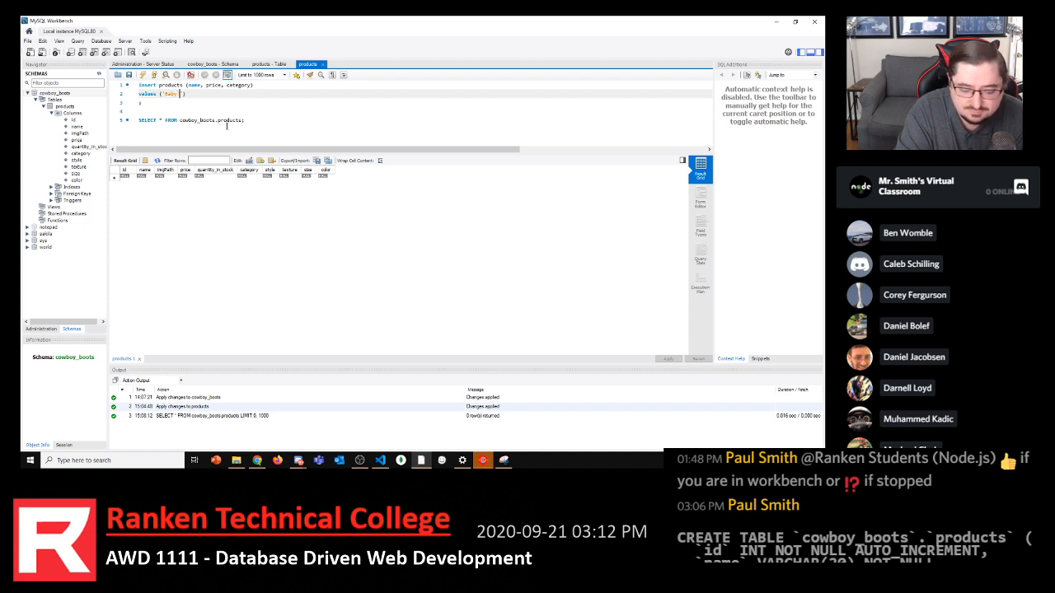
pyautogui.write("oots'")
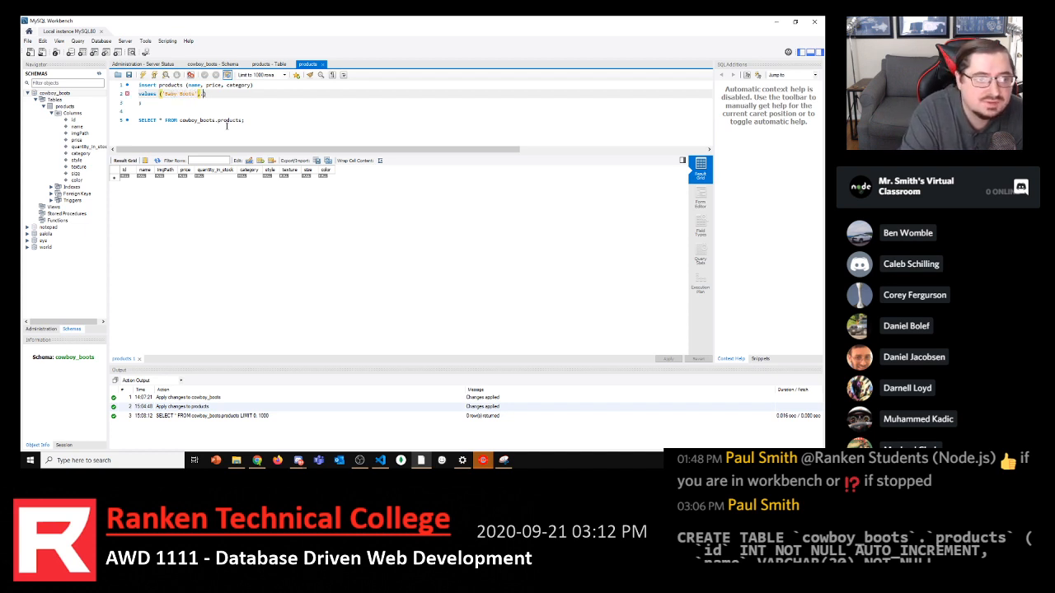
pyautogui.write(', ')
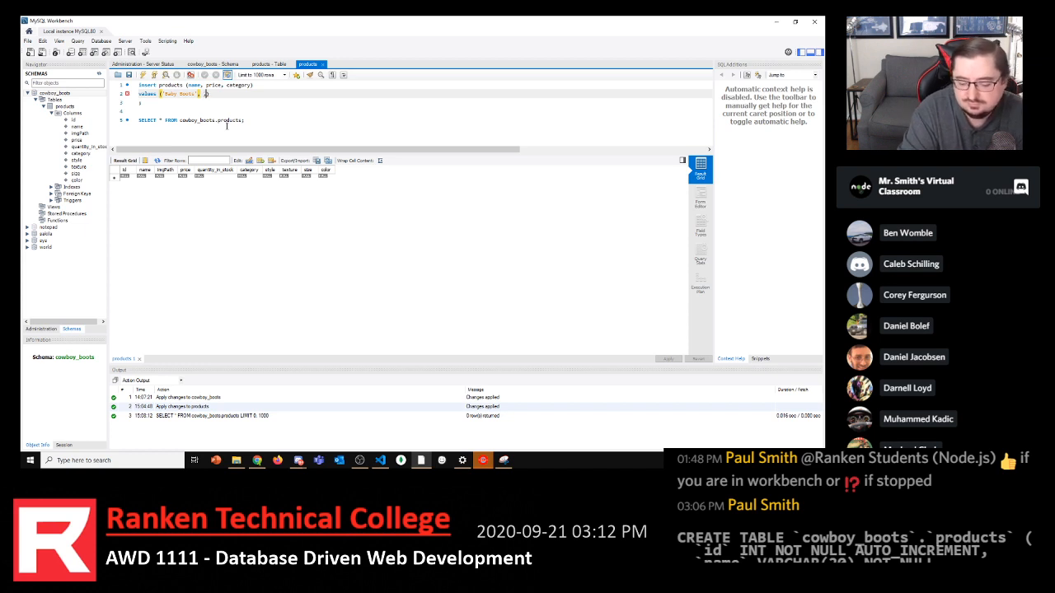
pyautogui.write("'")
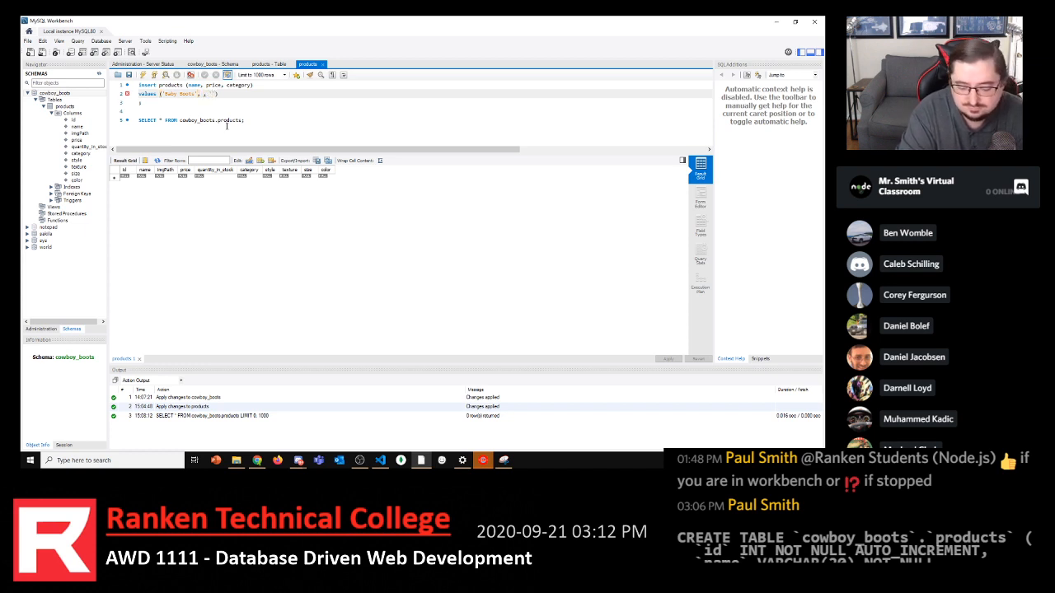
pyautogui.write('Boots')
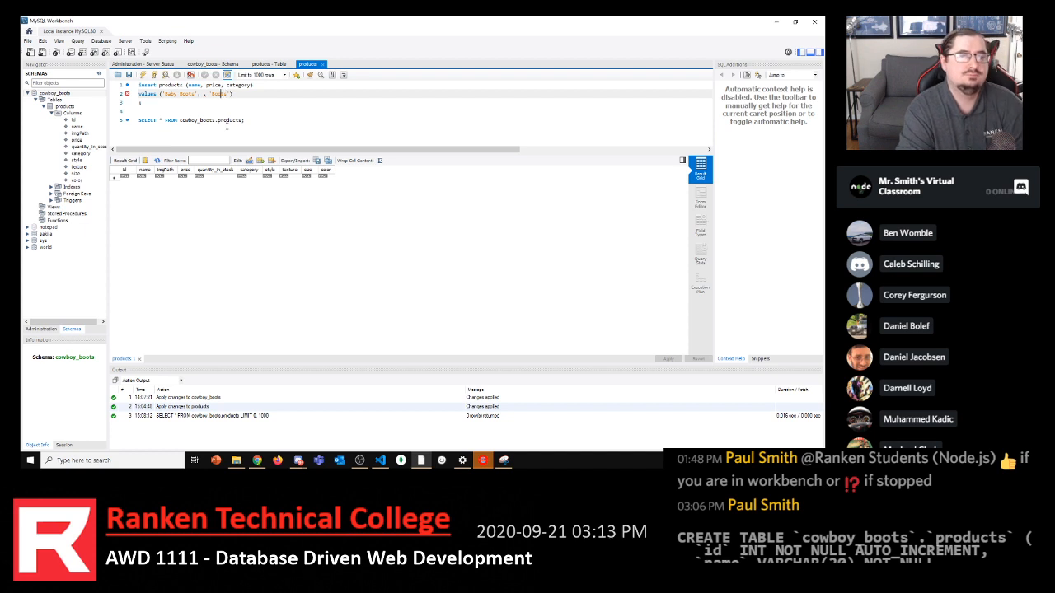
# Set the first row's price to 19.99 between the name and the category
pyautogui.press('Left')
pyautogui.press('Left')
pyautogui.press('Left')
pyautogui.press('Left')
pyautogui.press('Left')
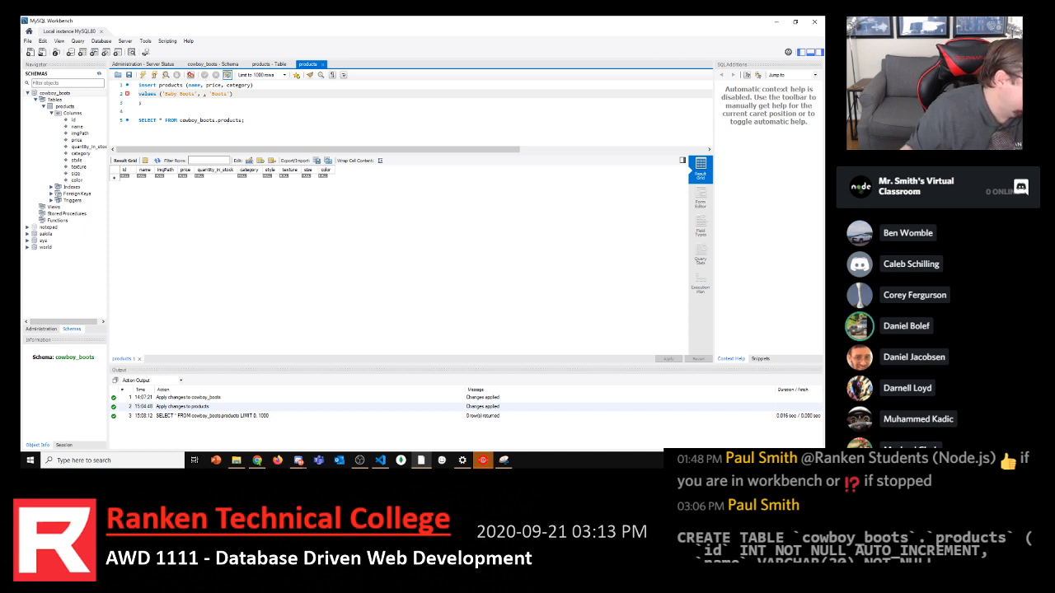
pyautogui.click(206, 95)
pyautogui.write('3,')
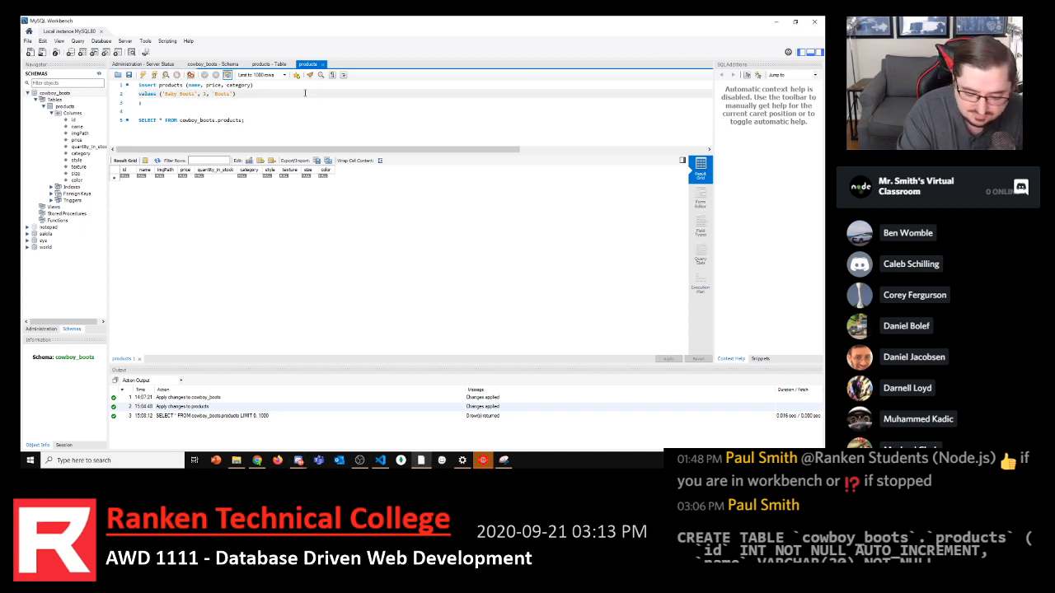
pyautogui.press('BackSpace')
pyautogui.press('BackSpace')
pyautogui.press('BackSpace')
pyautogui.write('19.99,')
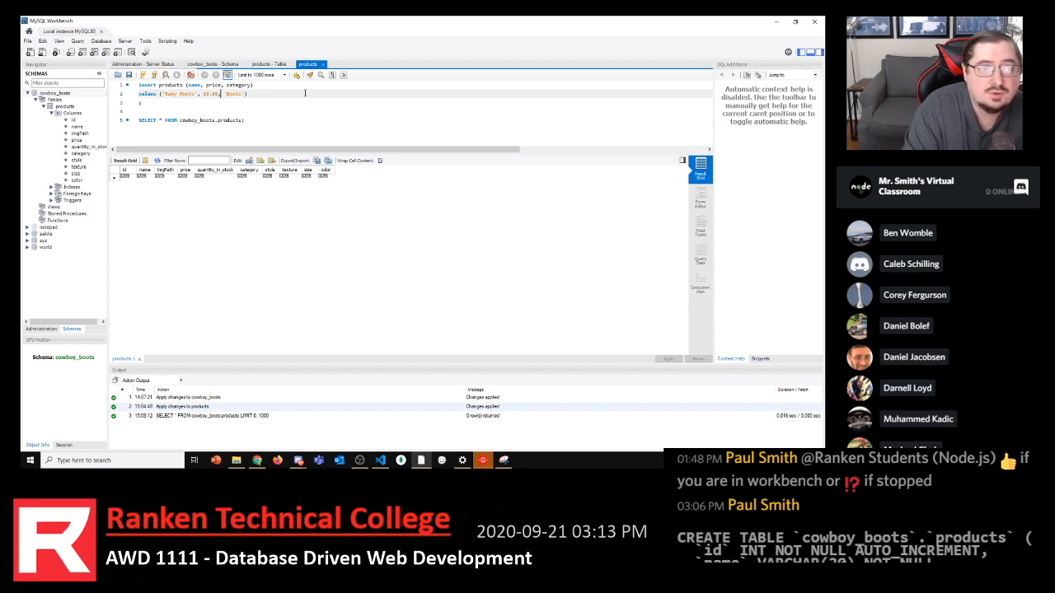
# Start a second value row below the first with an empty quoted name and 'Buckle' as the category
pyautogui.press('Right')
pyautogui.press('Right')
pyautogui.press('Right')
pyautogui.press('Right')
pyautogui.press('Return')
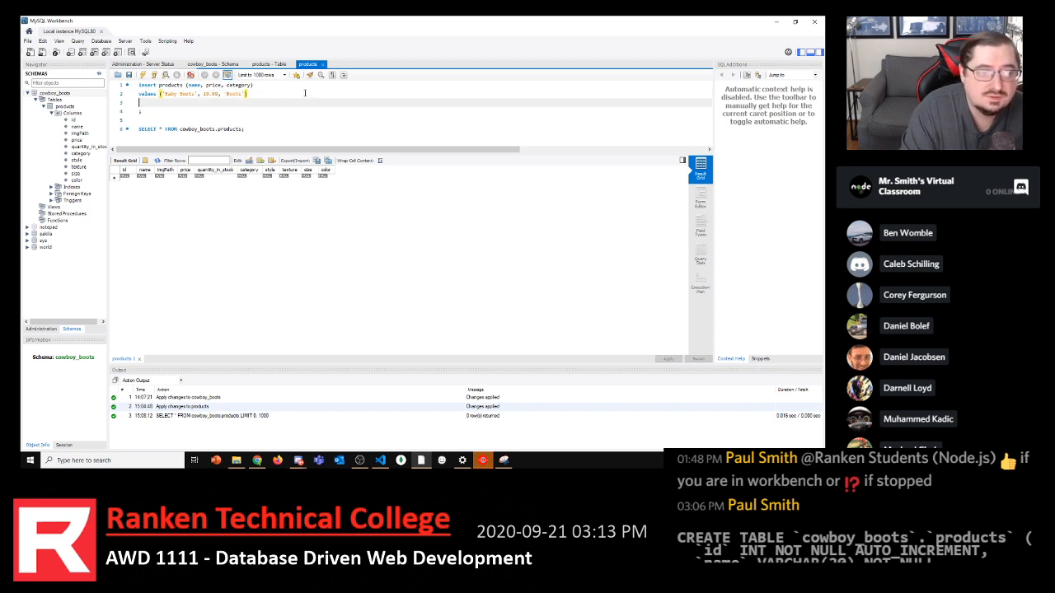
pyautogui.write('()')
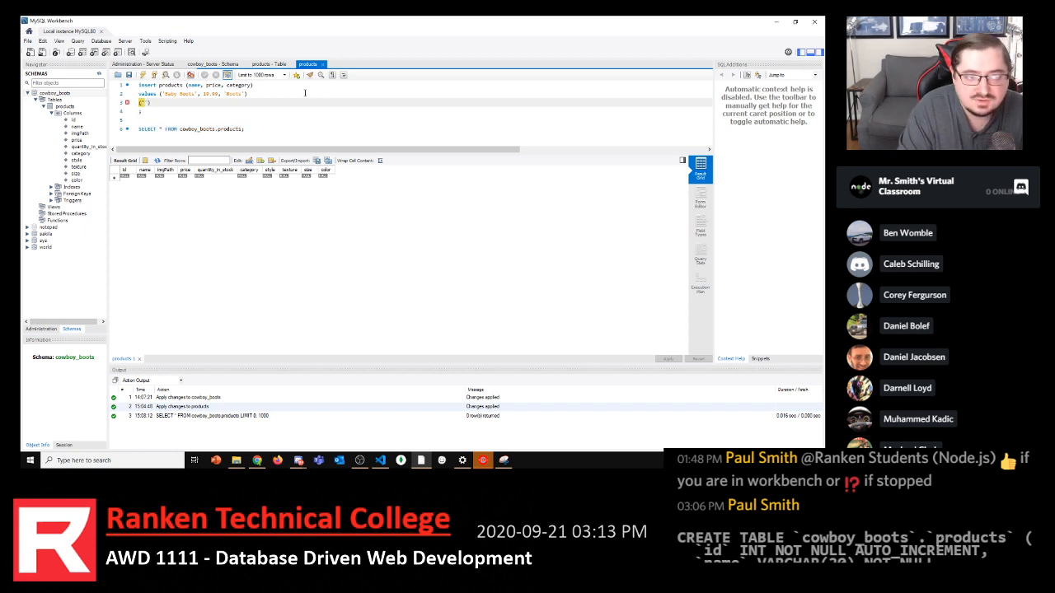
pyautogui.write("'', ")
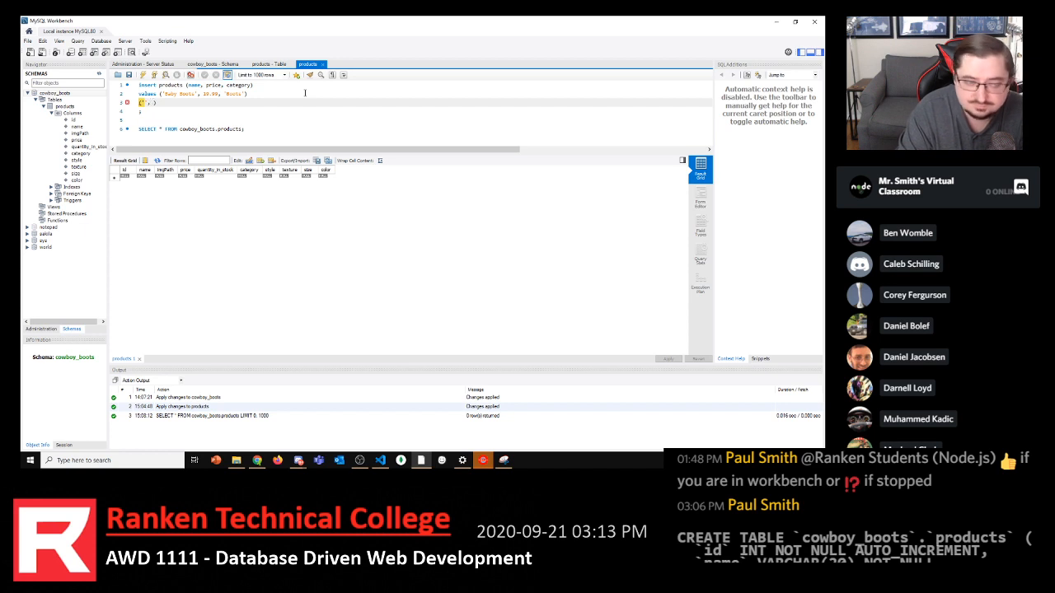
pyautogui.write("''")
pyautogui.write('Buckle')
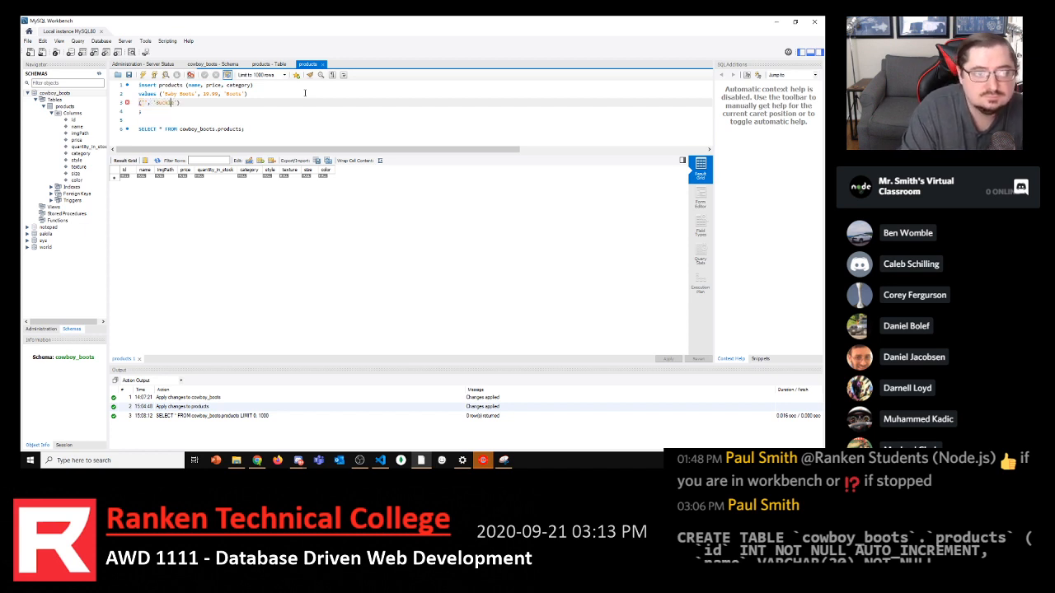
pyautogui.press('Left')
pyautogui.press('Left')
pyautogui.press('Left')
pyautogui.press('Left')
pyautogui.press('Left')
pyautogui.press('Left')
pyautogui.press('Left')
pyautogui.press('Left')
pyautogui.press('Left')
pyautogui.press('Left')
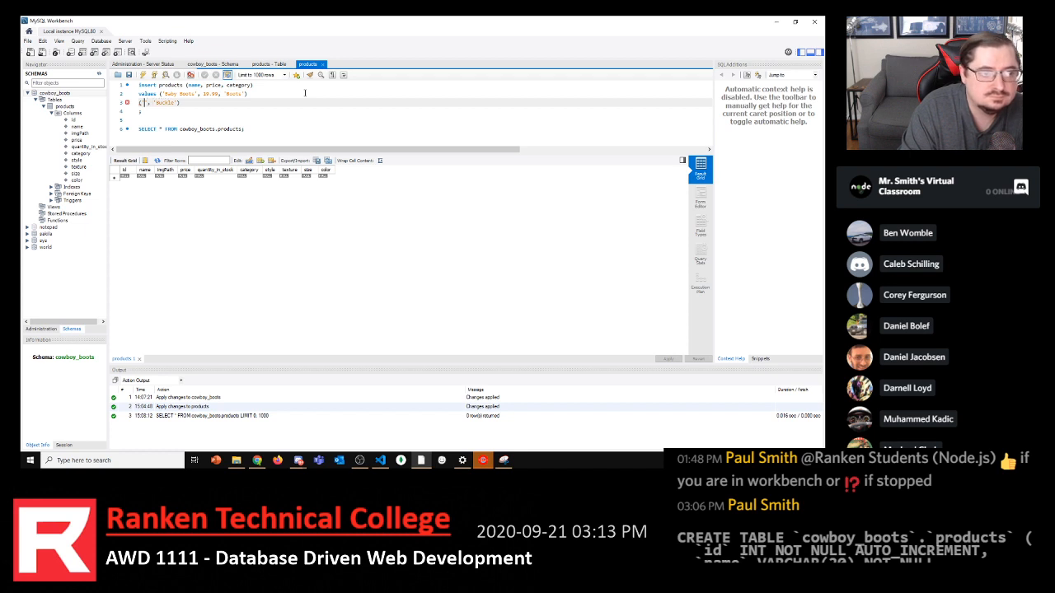
# Separate the two value rows with a comma and move the values keyword up to the end of the column list's line
pyautogui.click(305, 93)
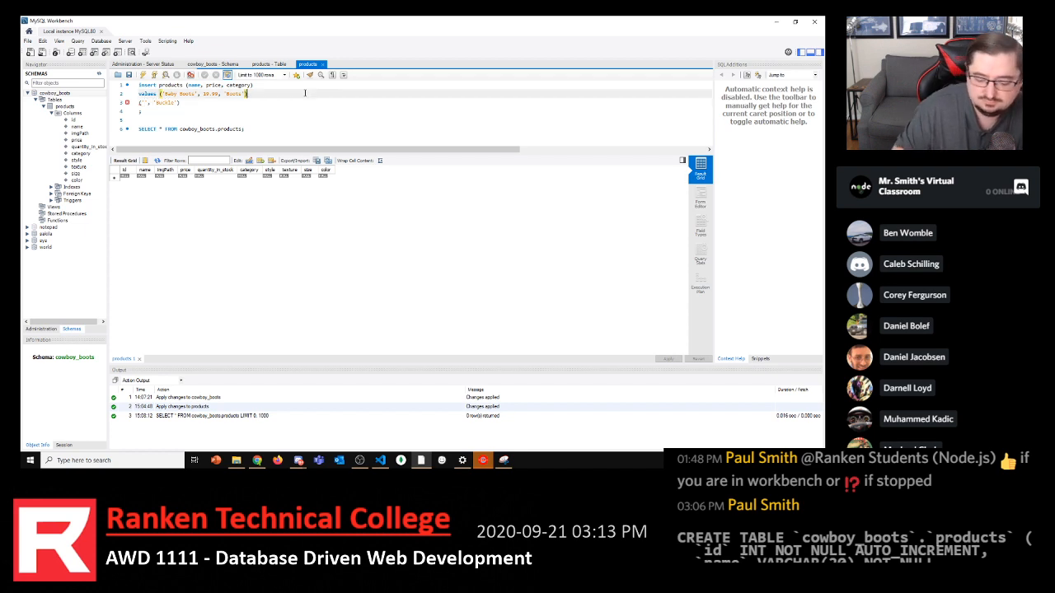
pyautogui.press('Down')
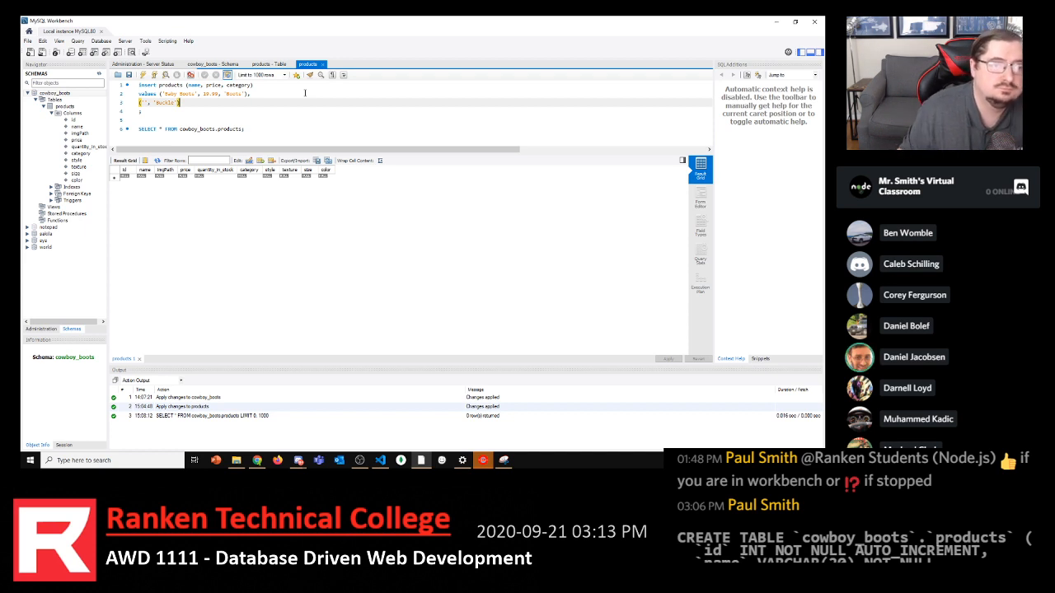
pyautogui.click(142, 93)
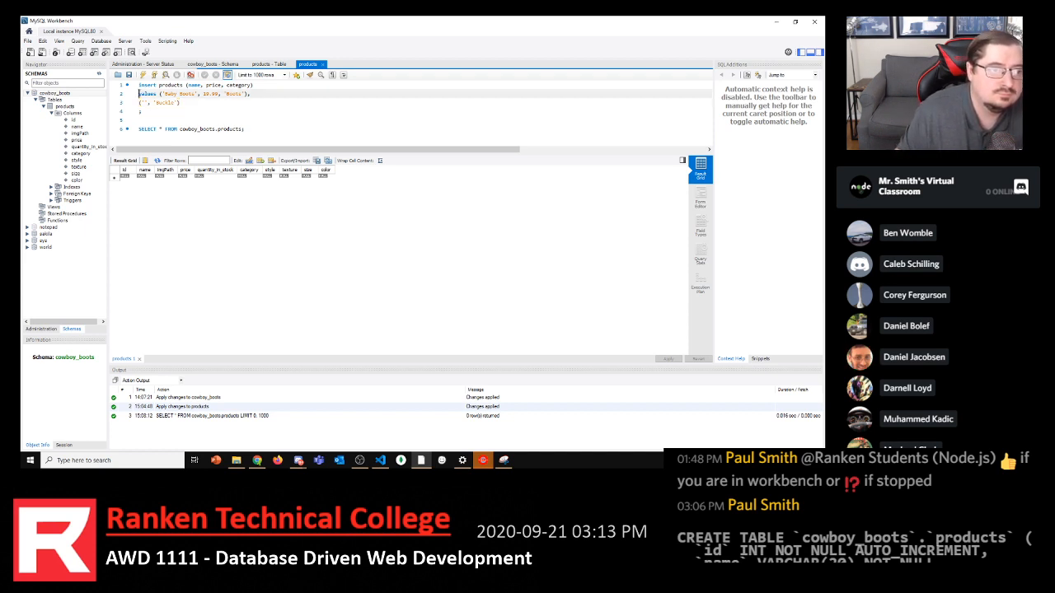
pyautogui.press('BackSpace')
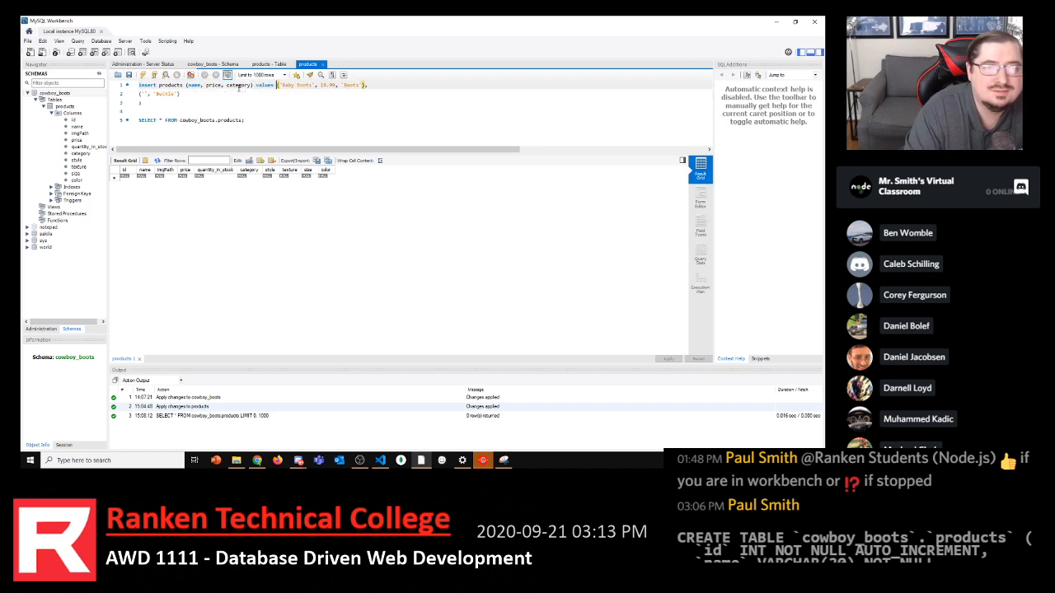
pyautogui.press('Return')
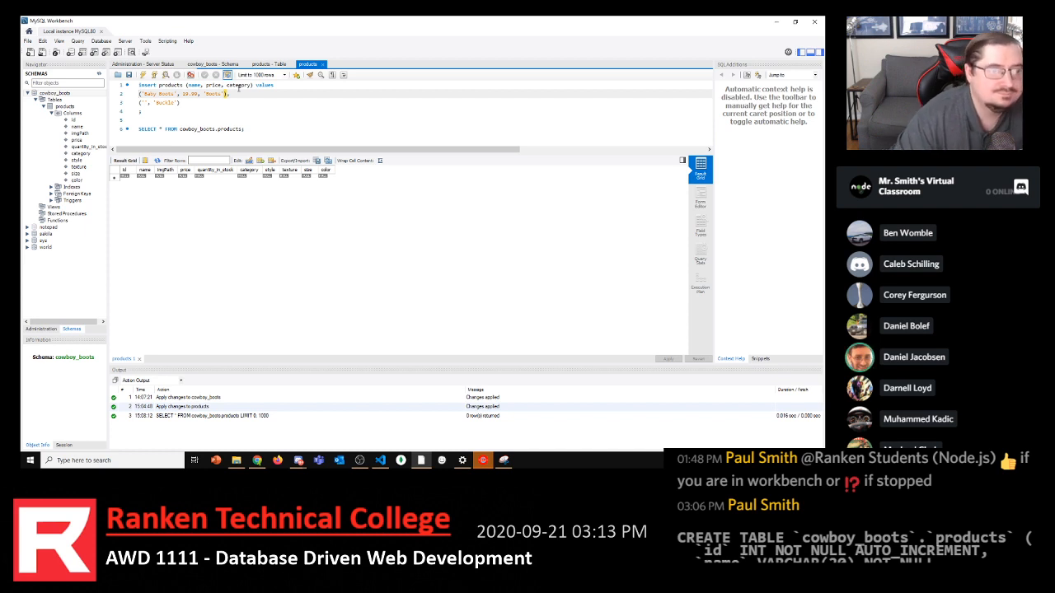
# Fill in the second value row's name as 'Silver Buckle' and add the price 25.00 before its category
pyautogui.press('Down')
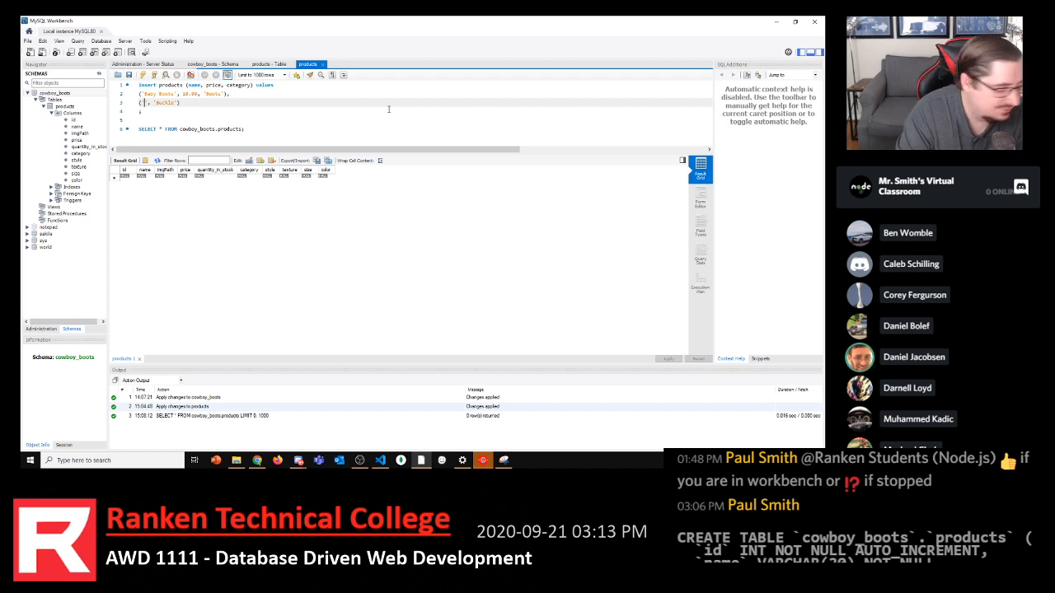
pyautogui.write('Silver')
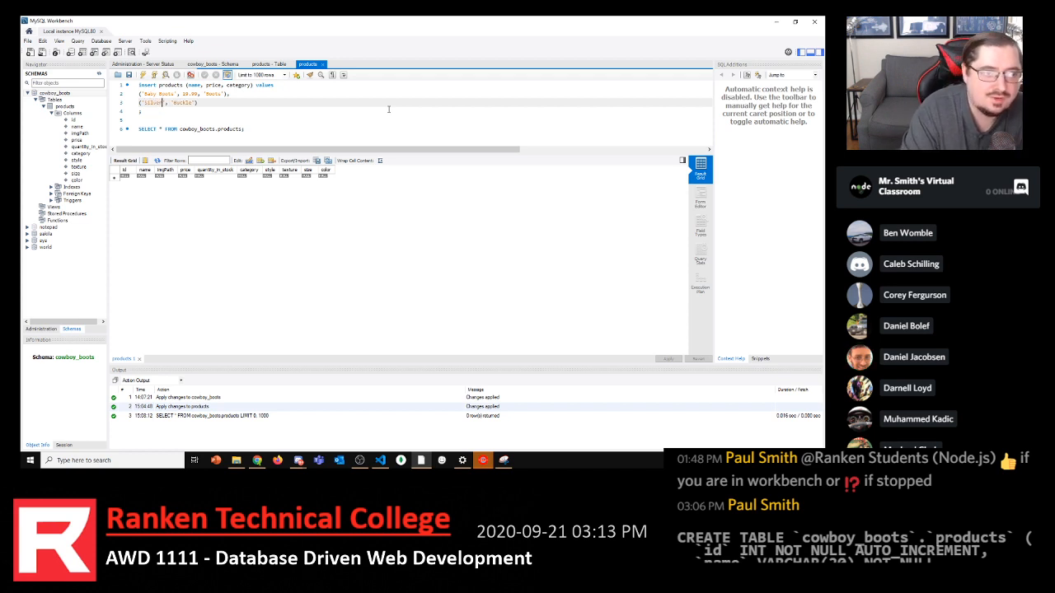
pyautogui.write(' Buckle')
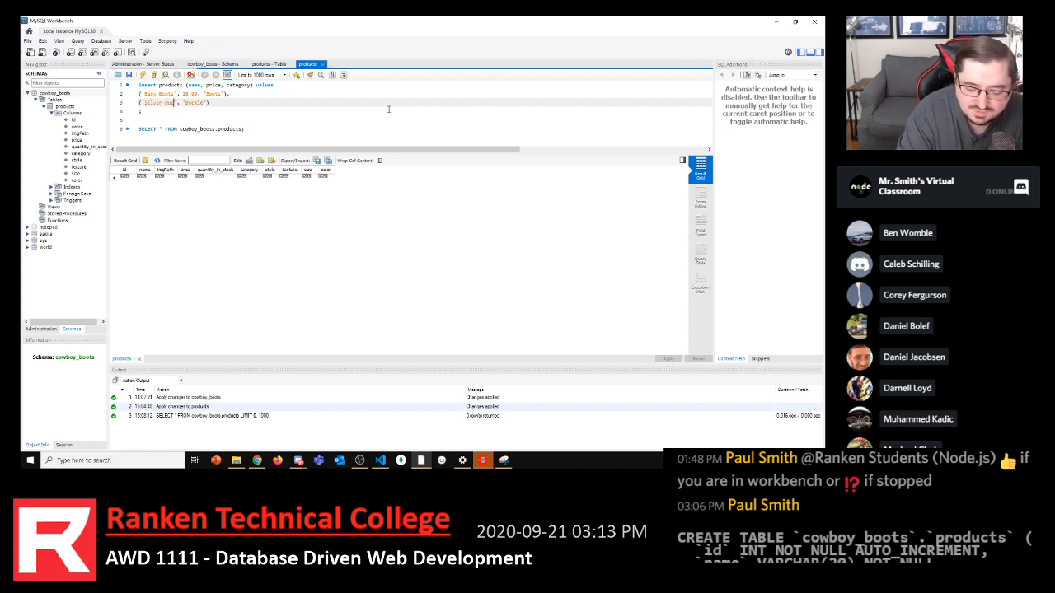
pyautogui.write("e', ")
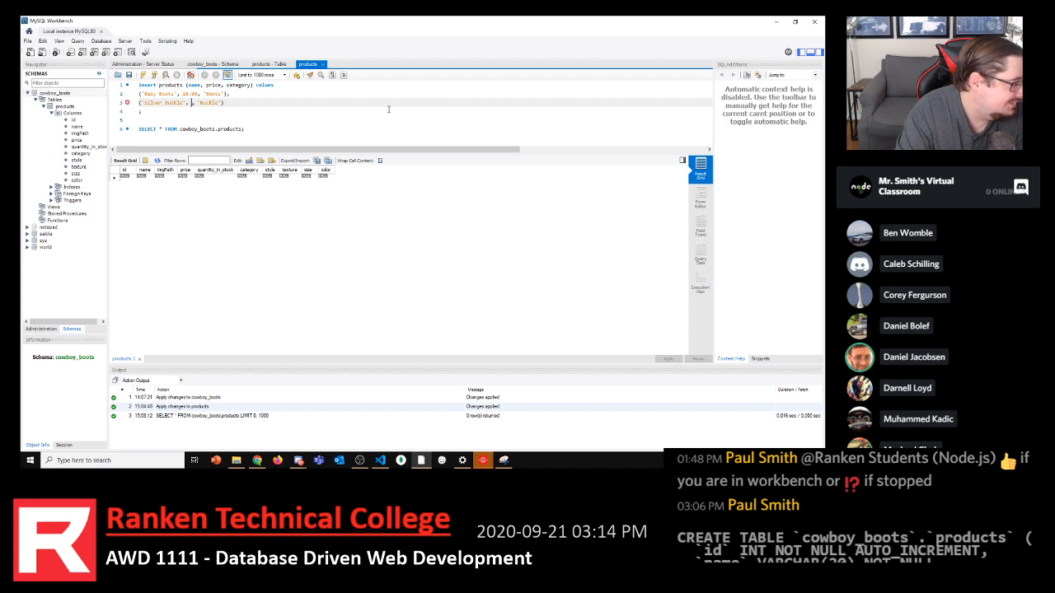
pyautogui.write('1')
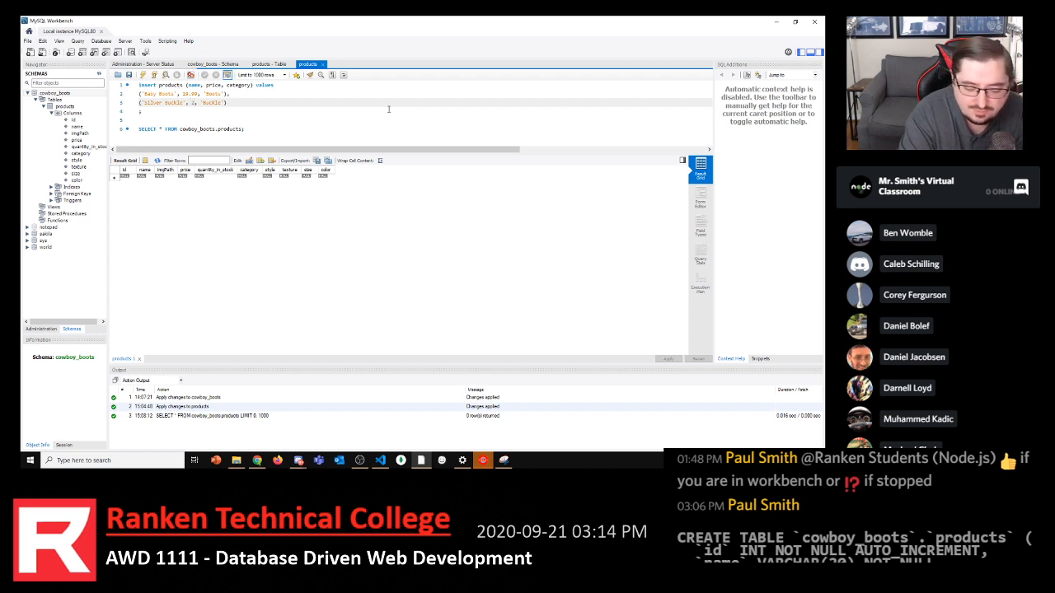
pyautogui.write('9.99')
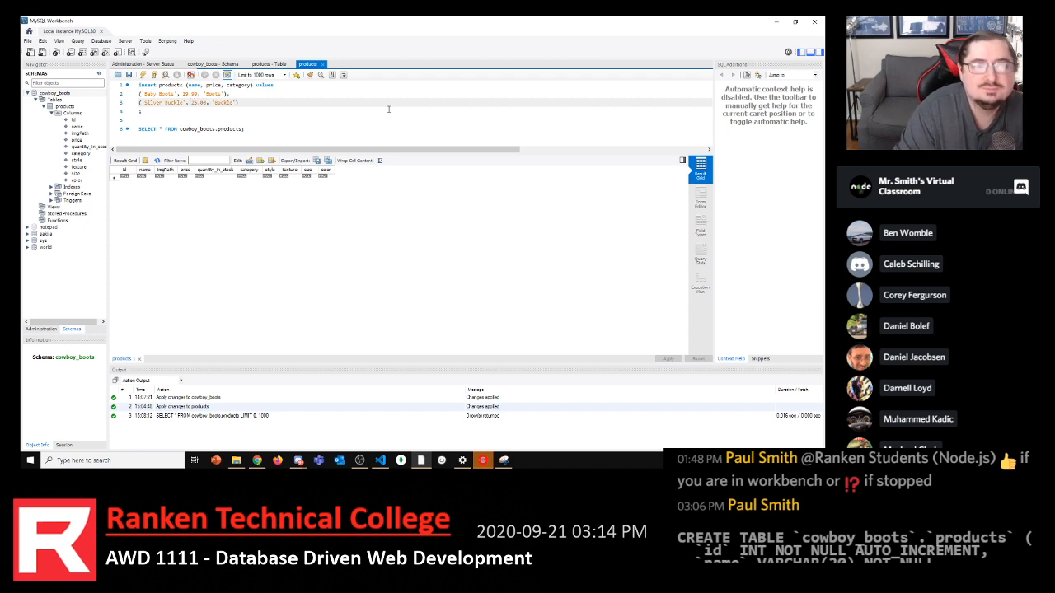
# End the second value row with a comma and start a third row below it with an empty quoted name
pyautogui.press('Right')
pyautogui.press('Right')
pyautogui.press('Right')
pyautogui.press('Right')
pyautogui.press('Right')
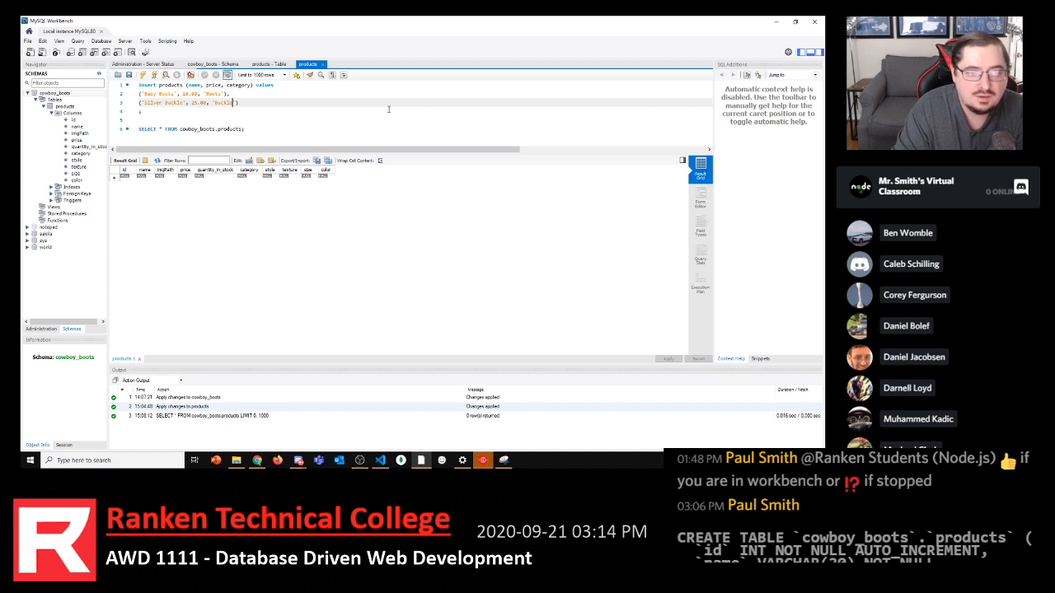
pyautogui.write(',')
pyautogui.press('Return')
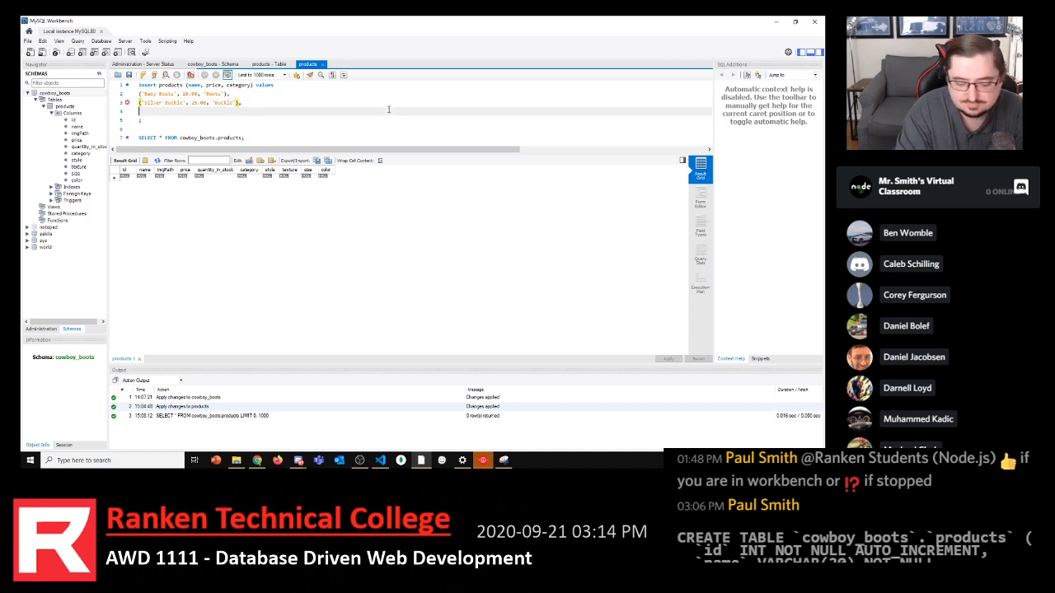
pyautogui.write('(')
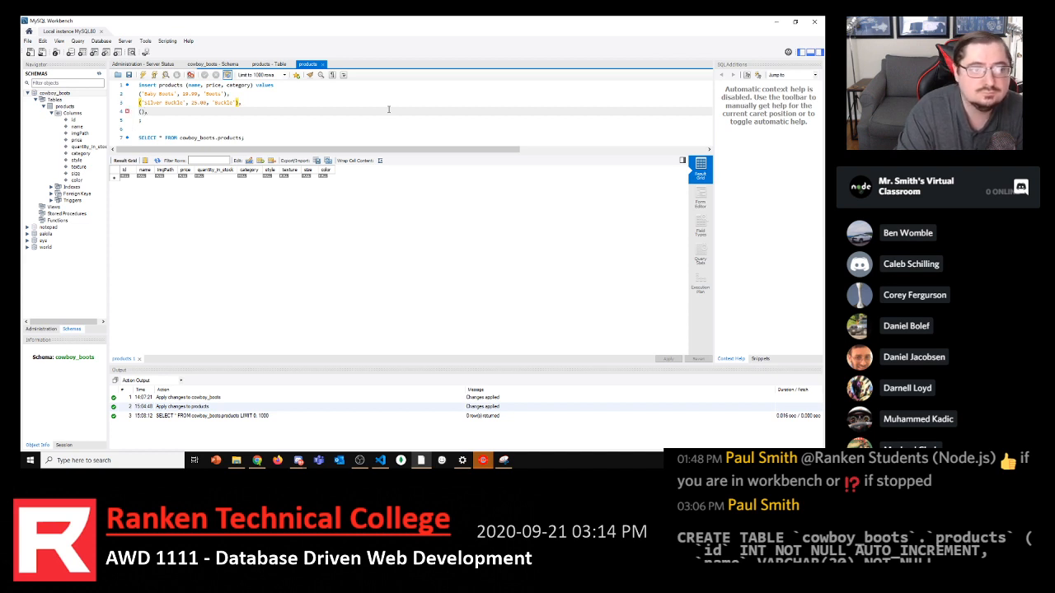
pyautogui.write("'")
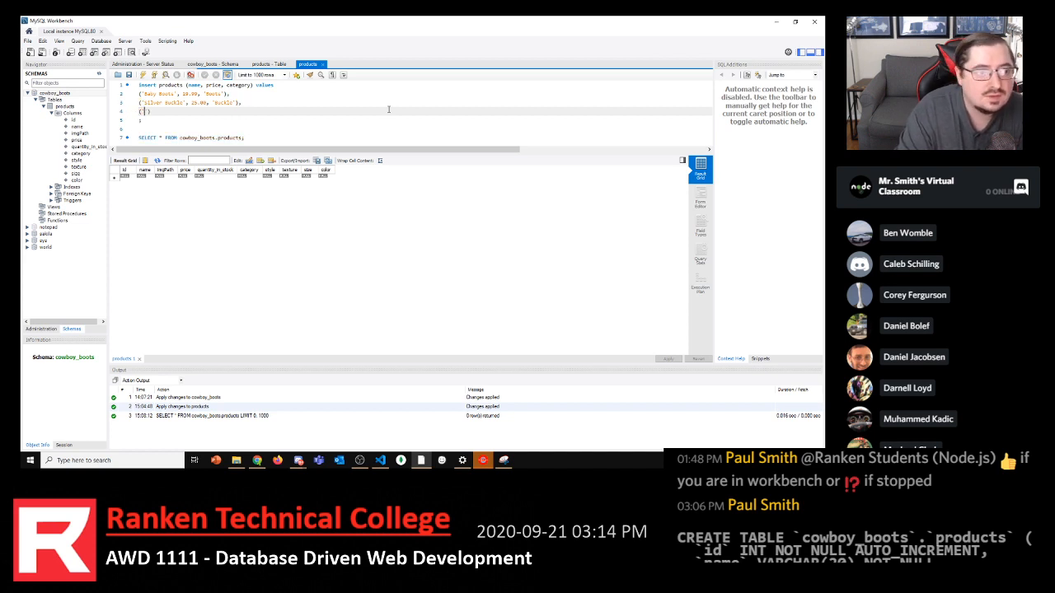
pyautogui.write("'")
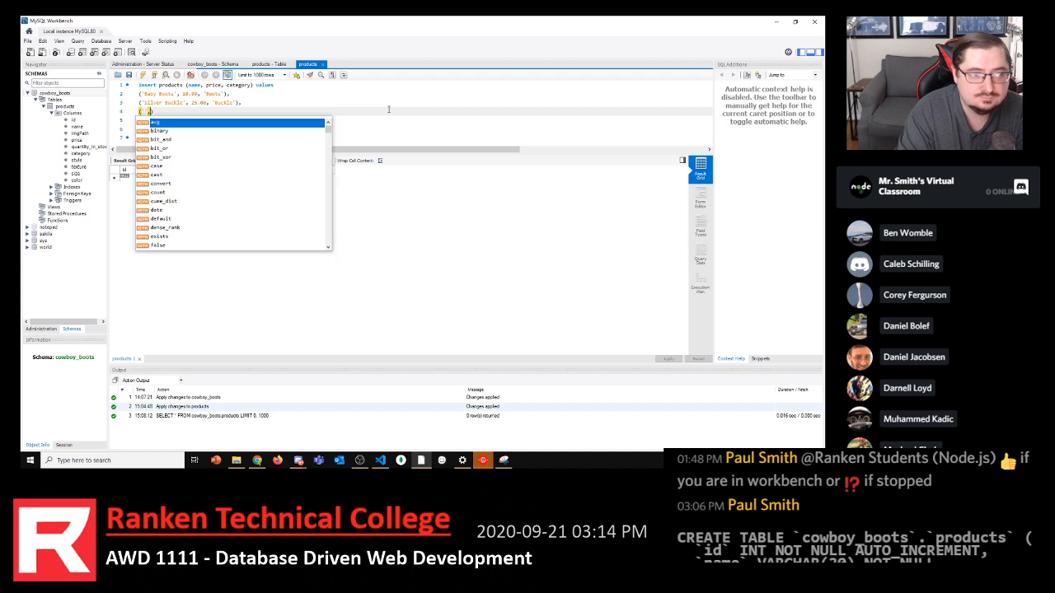
pyautogui.press('Escape')
pyautogui.press('Left')
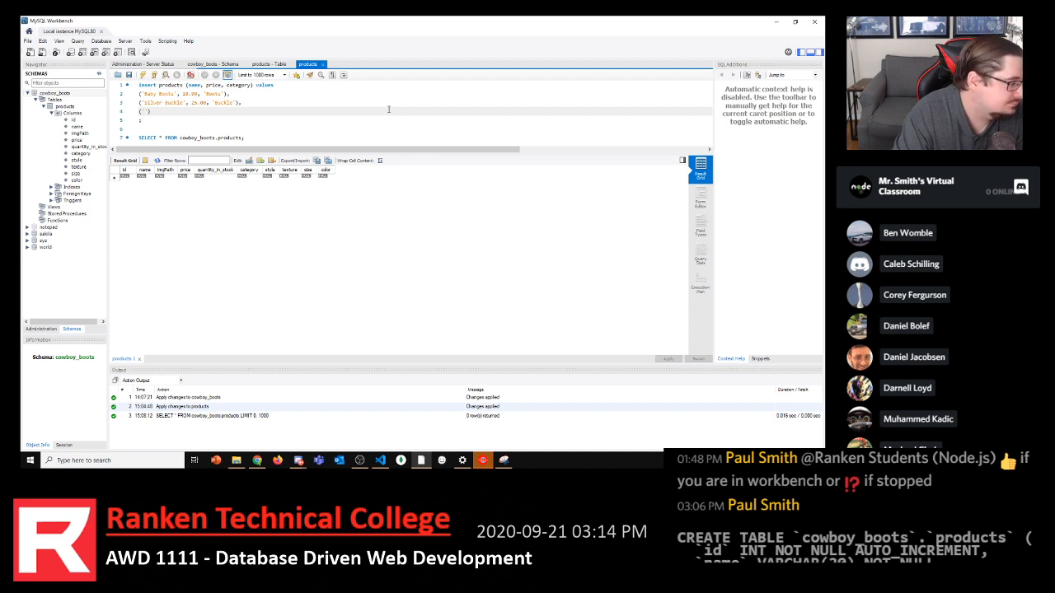
# Complete the third value row with the name 'Wide Brimmed Hat', the price 50.00 and the category 'Hat'
pyautogui.write('Dude ')
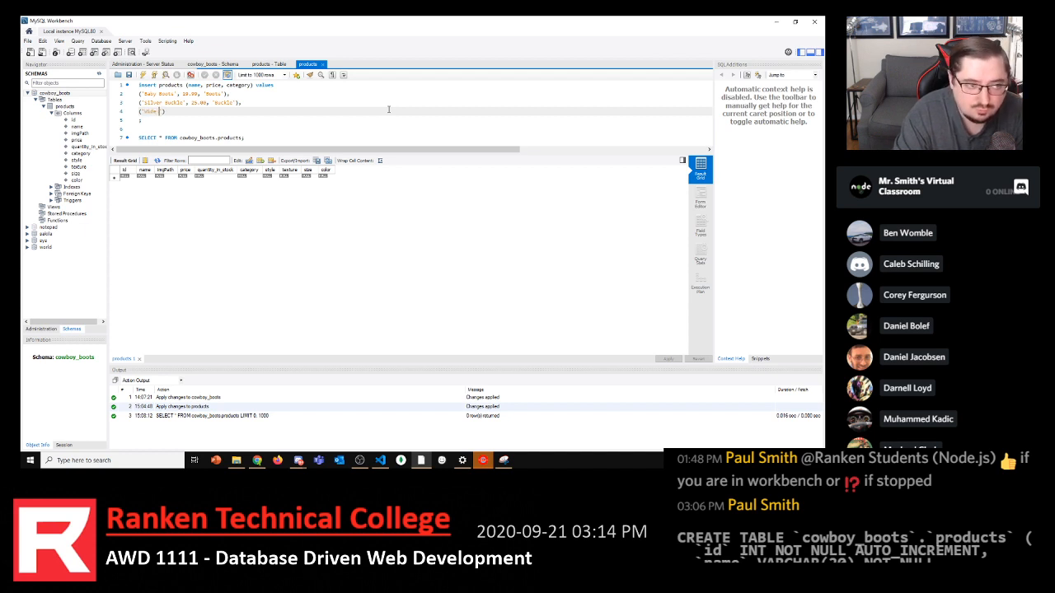
pyautogui.write('Brimmed ')
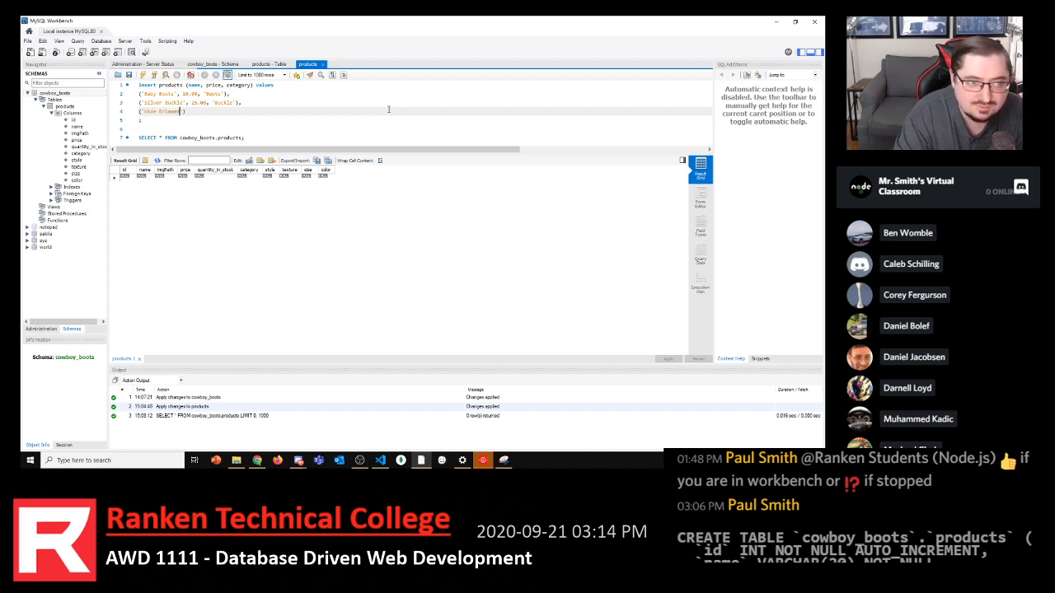
pyautogui.write('Hat')
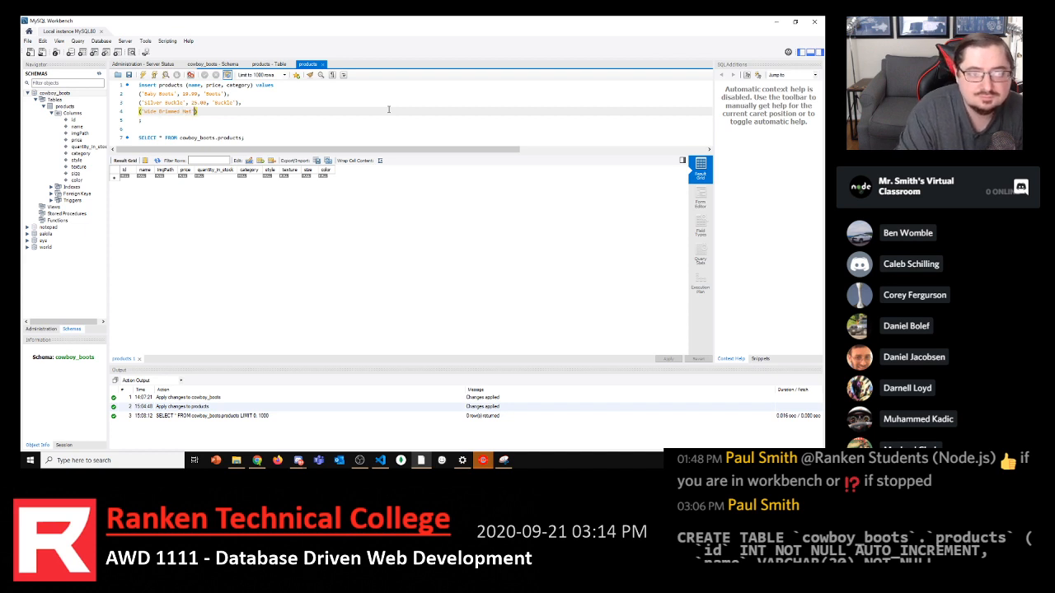
pyautogui.write(', ')
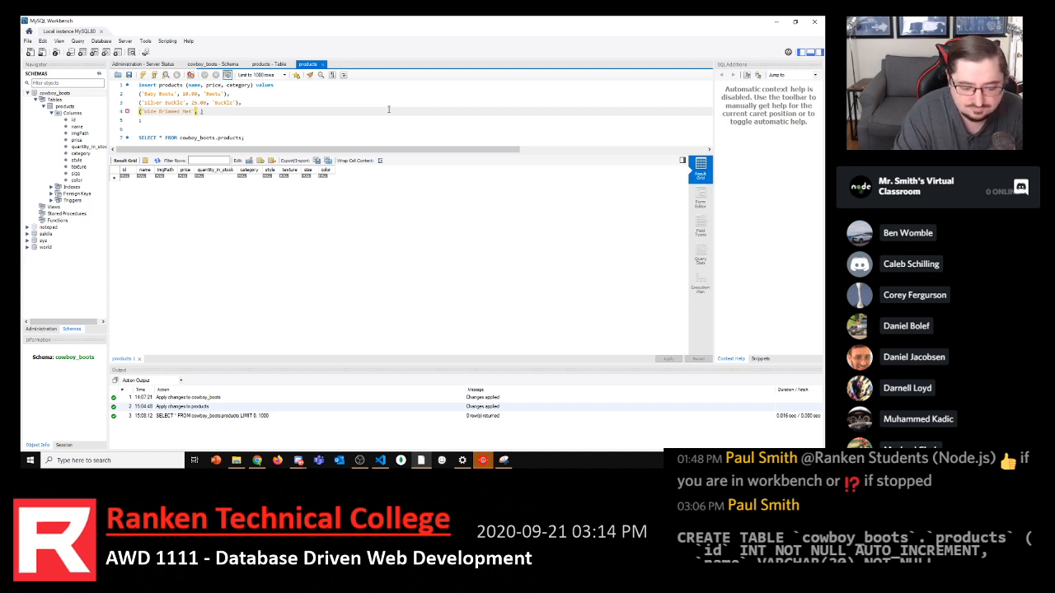
pyautogui.write('50')
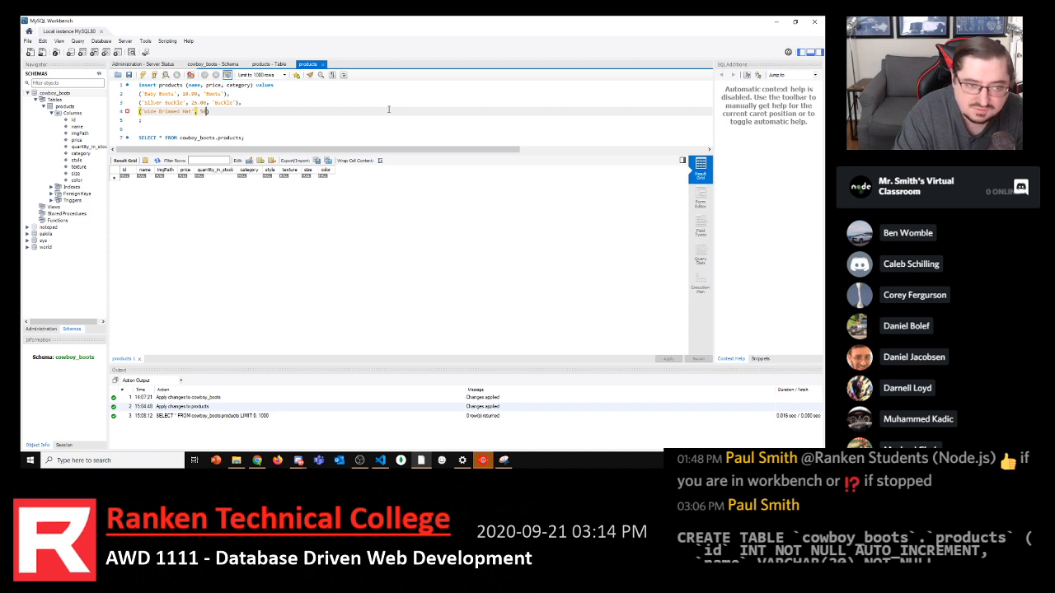
pyautogui.write('.00')
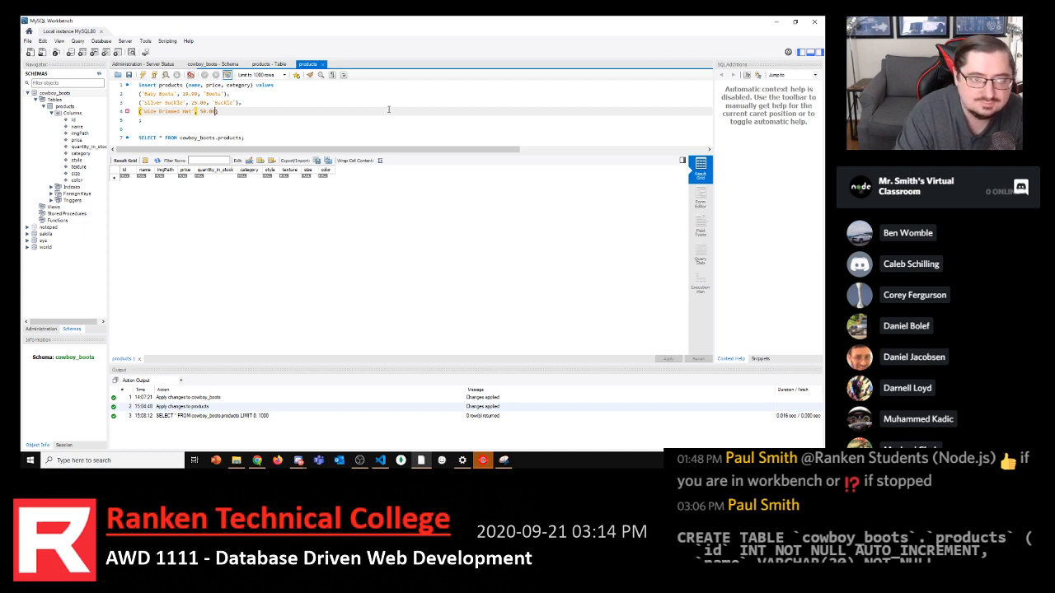
pyautogui.write(", '")
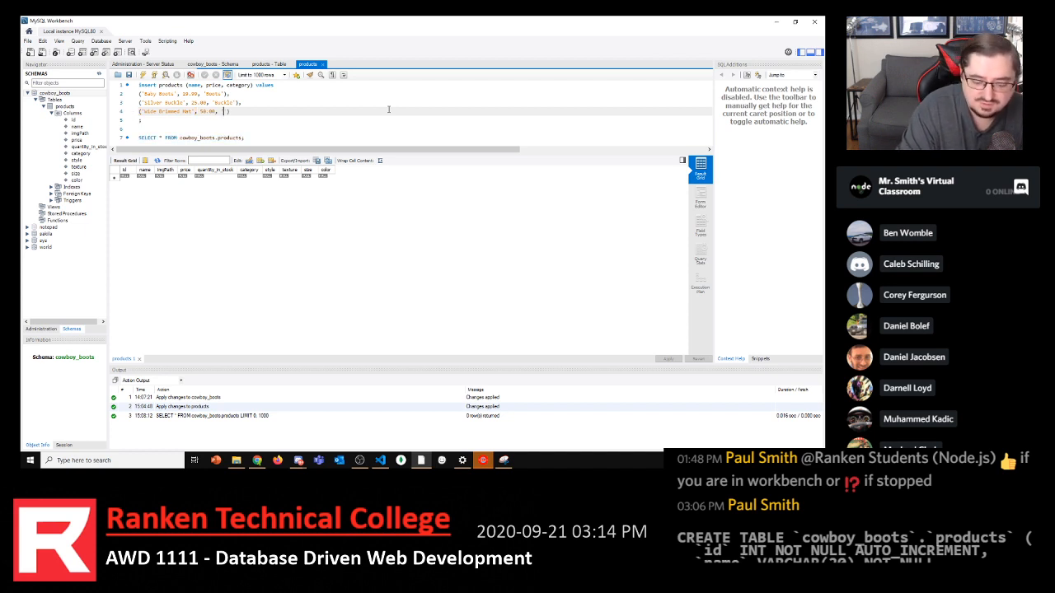
pyautogui.write('Hat')
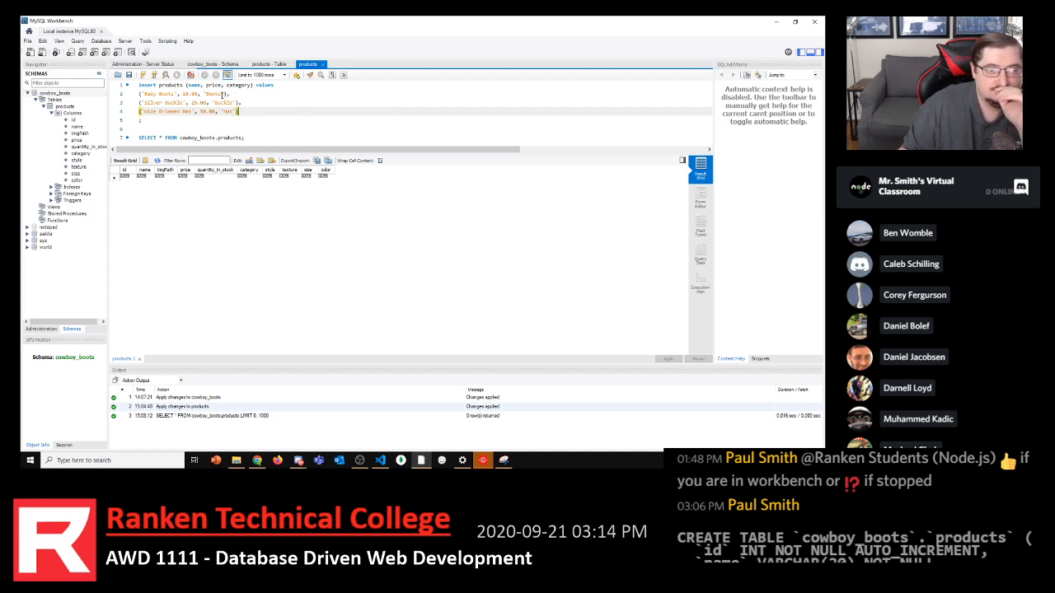
# Make the categories of the second and third value rows plural, as 'Buckles' and 'Hats'
pyautogui.click(236, 103)
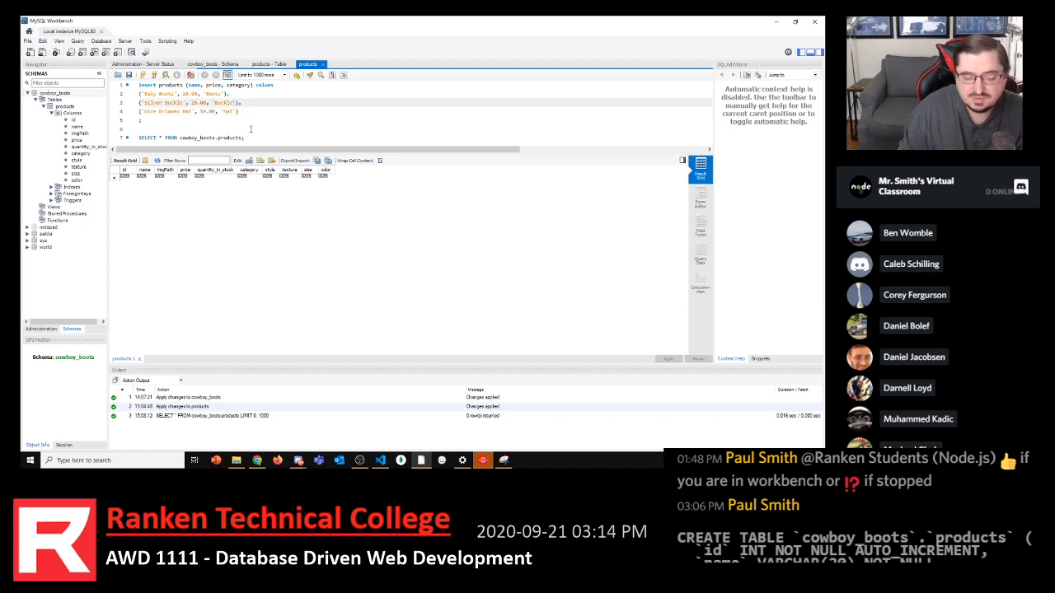
pyautogui.write('s')
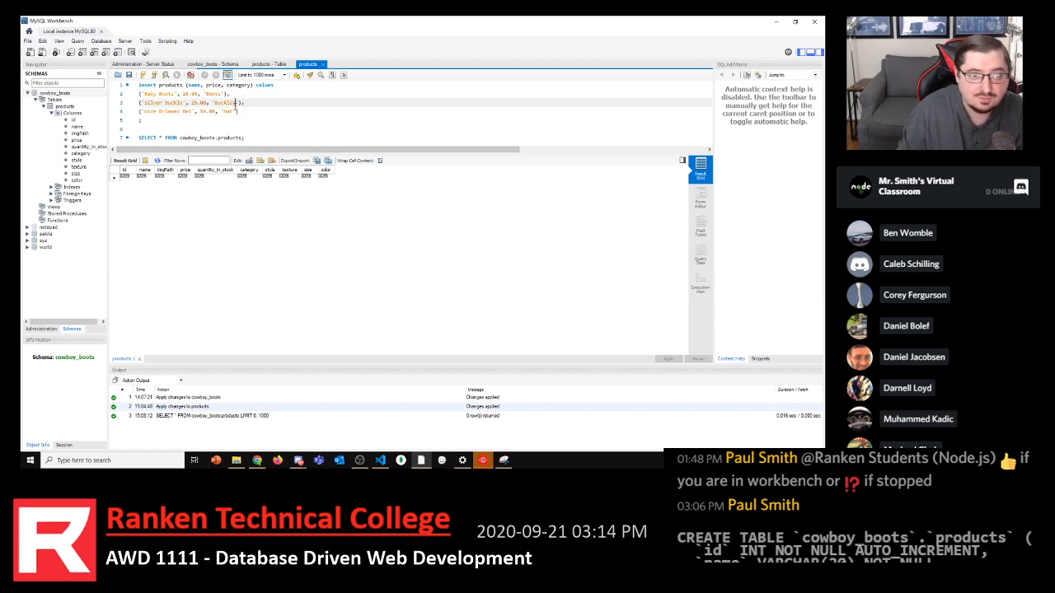
pyautogui.click(234, 112)
pyautogui.write('s')
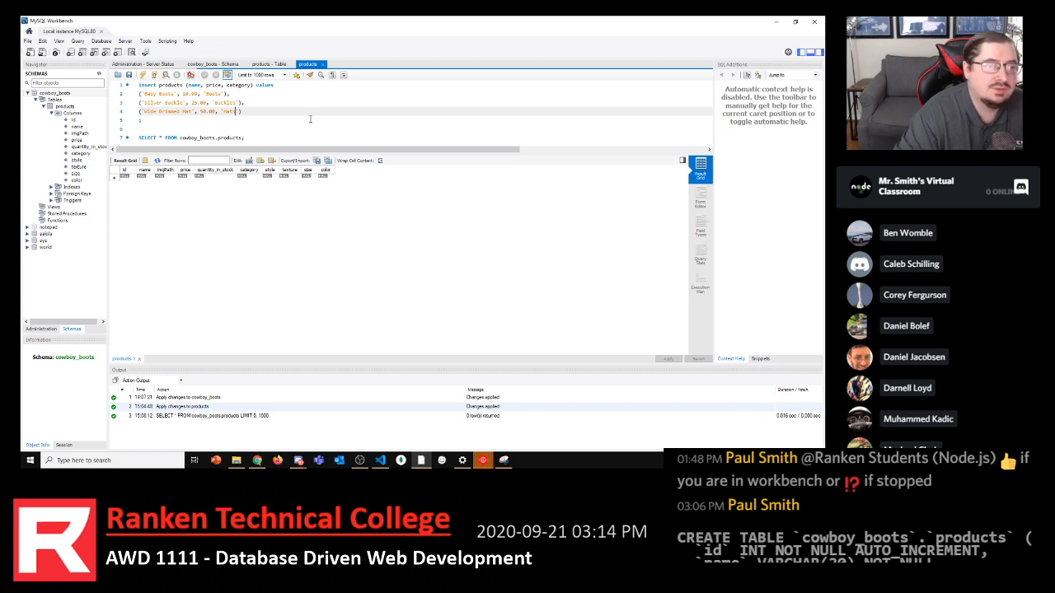
# Review the insert statement's column list, each of its three value rows and the closing semicolon
pyautogui.moveTo(140, 85); pyautogui.dragTo(235, 117)
pyautogui.click(167, 95)
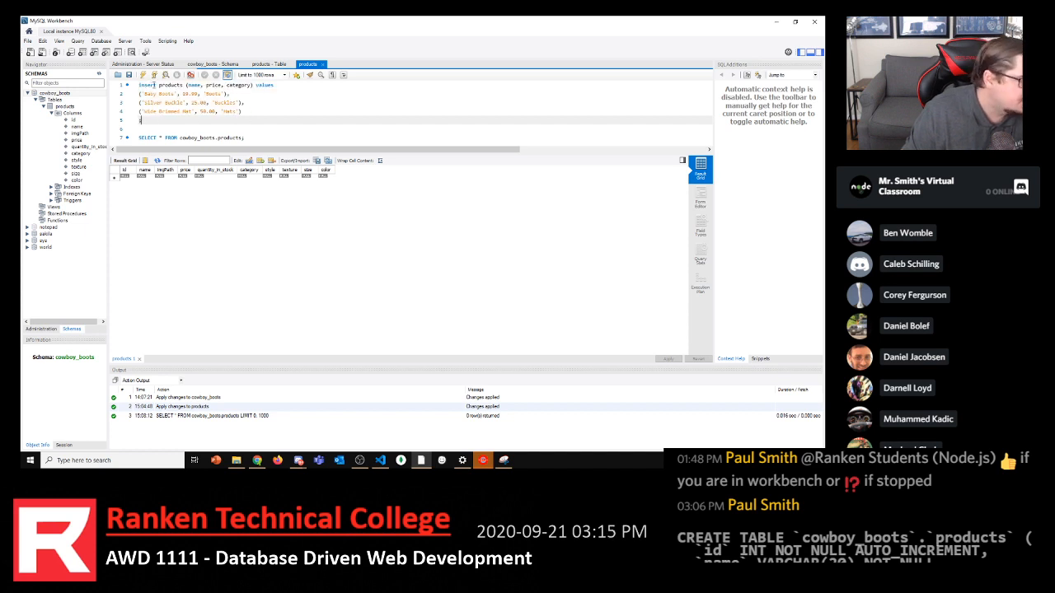
pyautogui.moveTo(160, 85); pyautogui.dragTo(260, 86)
pyautogui.click(186, 84)
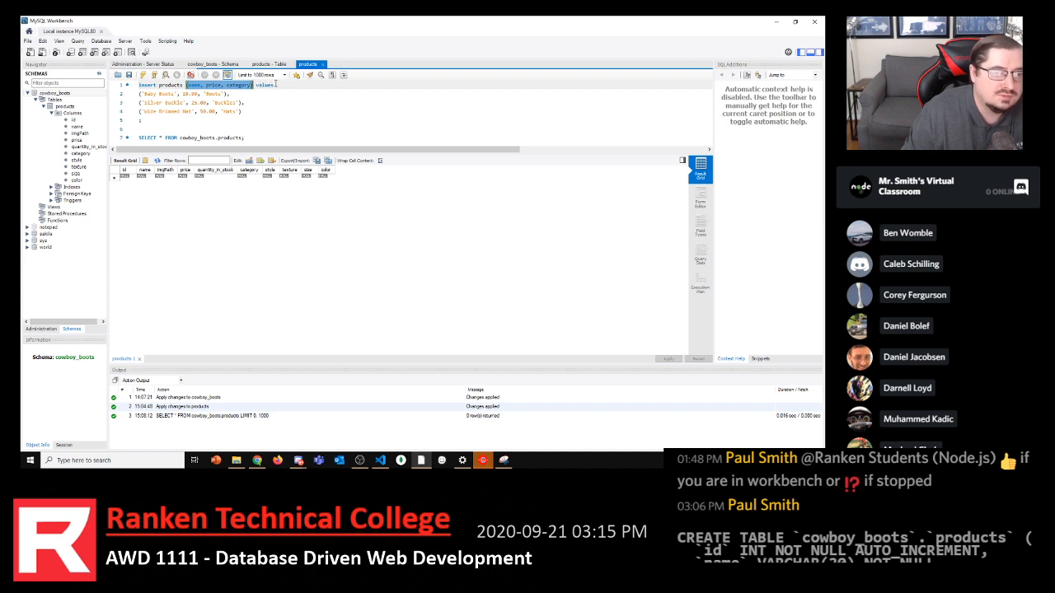
pyautogui.moveTo(140, 93); pyautogui.dragTo(256, 109)
pyautogui.click(206, 124)
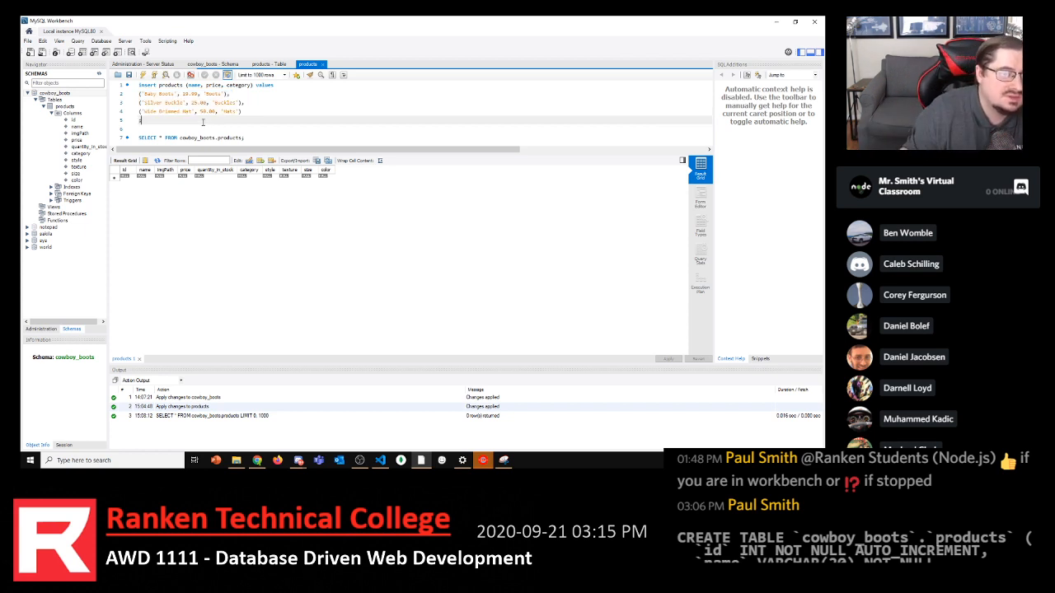
pyautogui.tripleClick(139, 94)
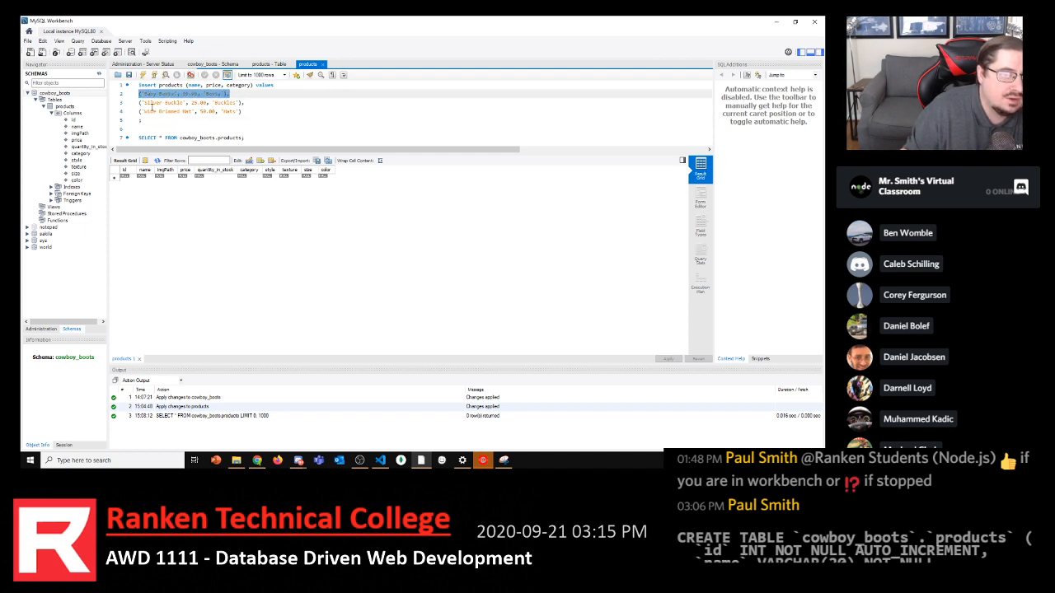
pyautogui.tripleClick(140, 102)
pyautogui.tripleClick(142, 111)
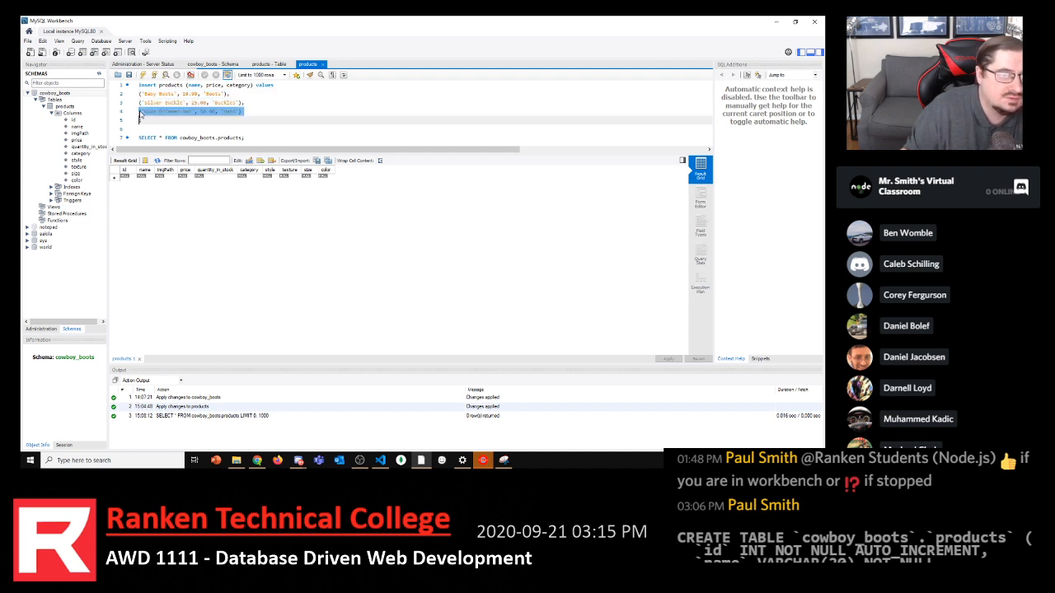
pyautogui.click(189, 122)
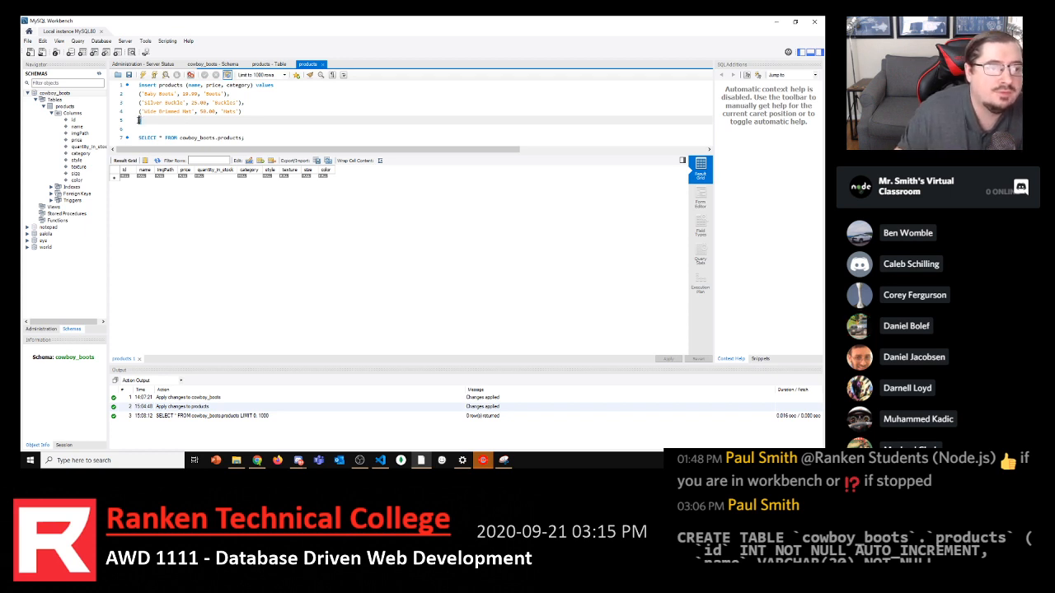
pyautogui.write(';')
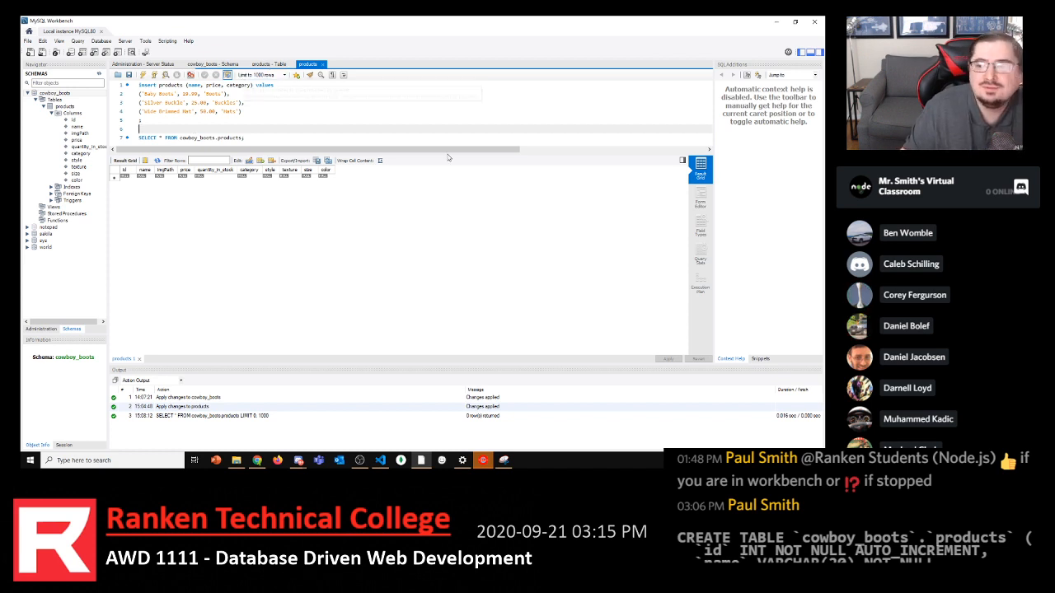
# Enlarge the query editor by lowering its boundary with the result grid
pyautogui.moveTo(477, 150); pyautogui.dragTo(461, 216)
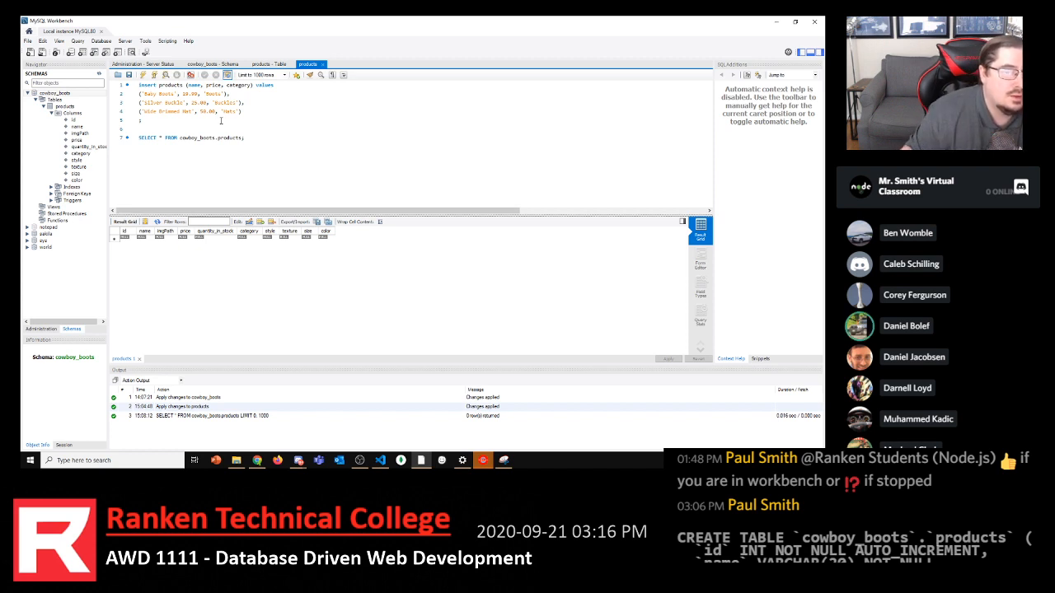
pyautogui.click(240, 103)
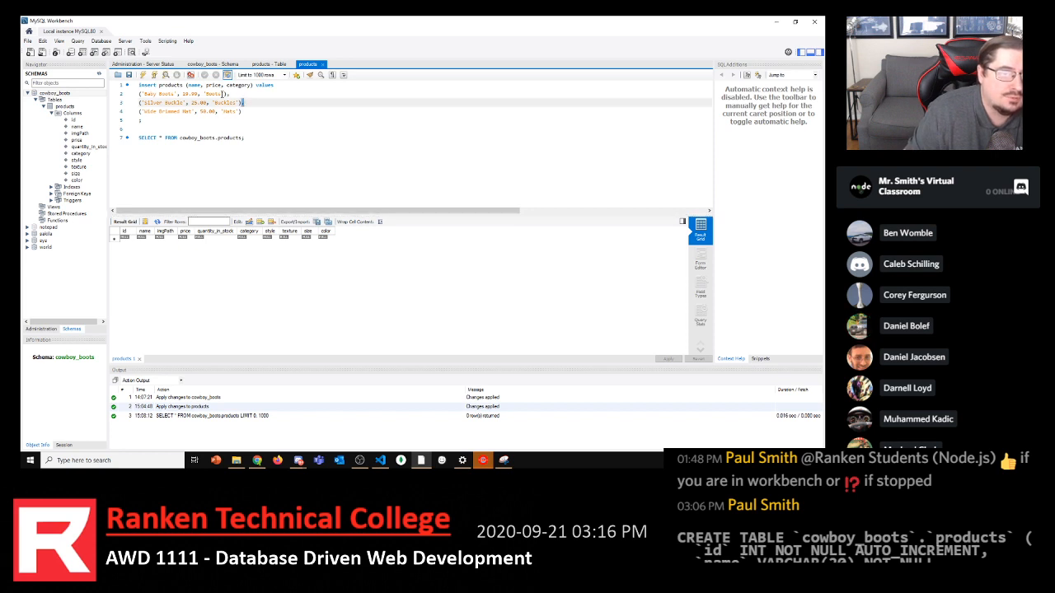
pyautogui.click(235, 93)
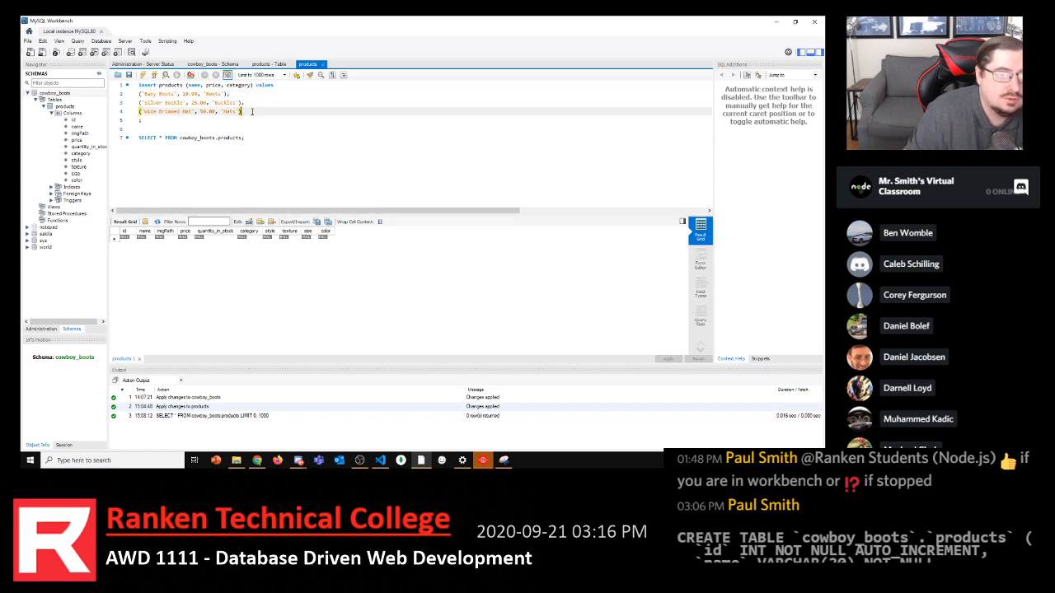
# Copy the complete insert statement, post it in the class chat, and return to the query editor
pyautogui.moveTo(145, 121); pyautogui.dragTo(108, 81)
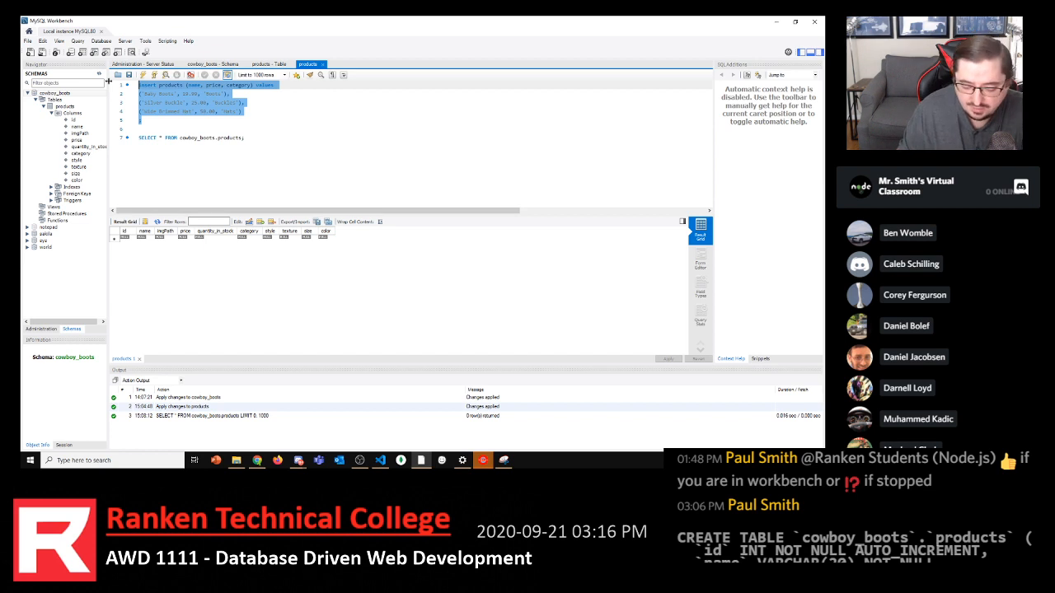
pyautogui.hotkey('alt', 'Tab')
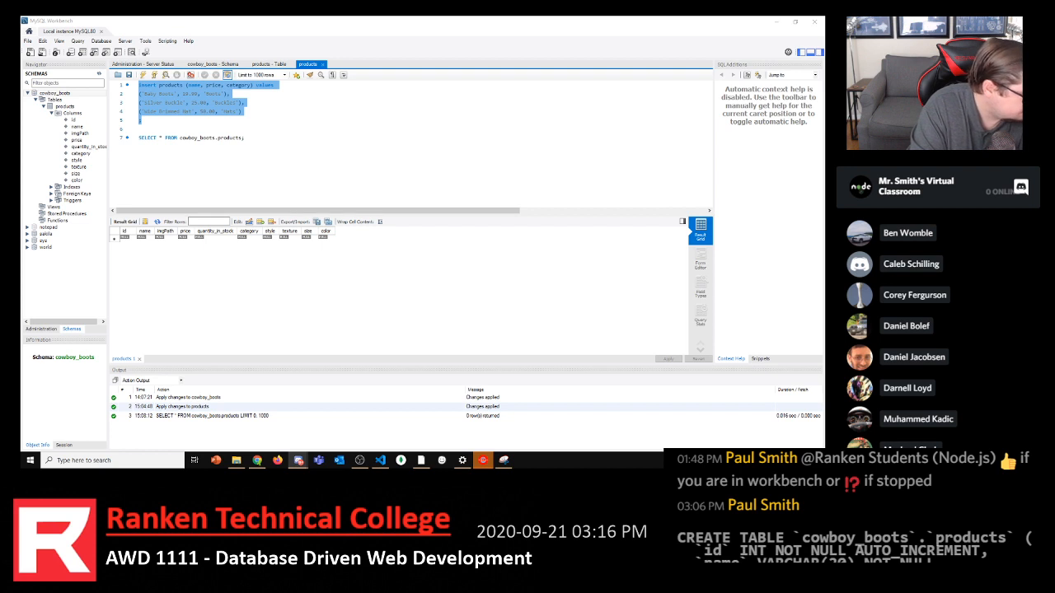
pyautogui.press('Return')
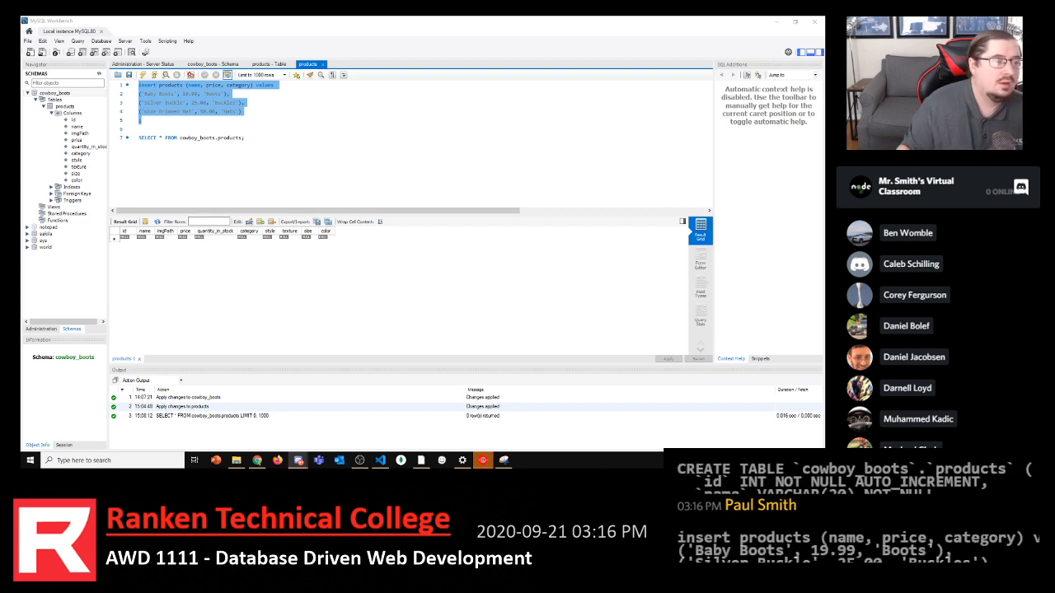
pyautogui.click(148, 122)
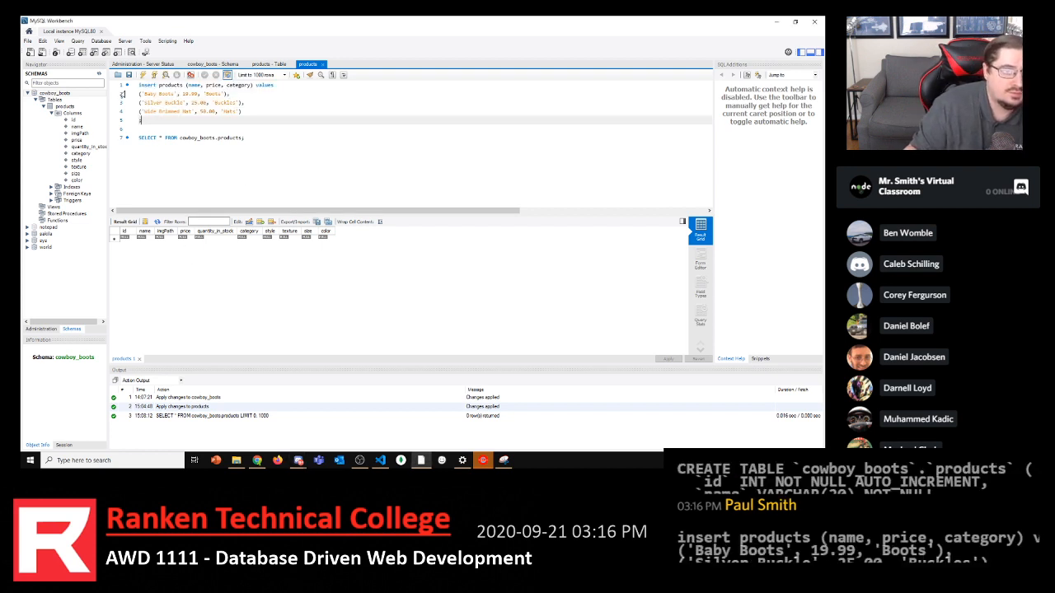
# Try to execute only the three value rows and closing semicolon, without the insert line
pyautogui.click(150, 135)
pyautogui.moveTo(149, 122); pyautogui.dragTo(132, 94)
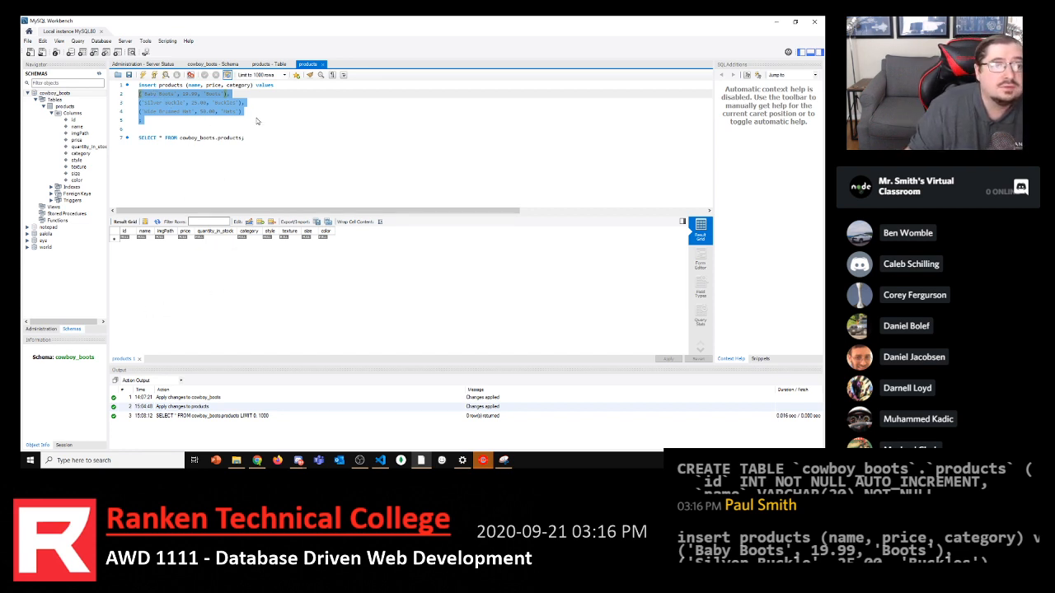
pyautogui.click(145, 75)
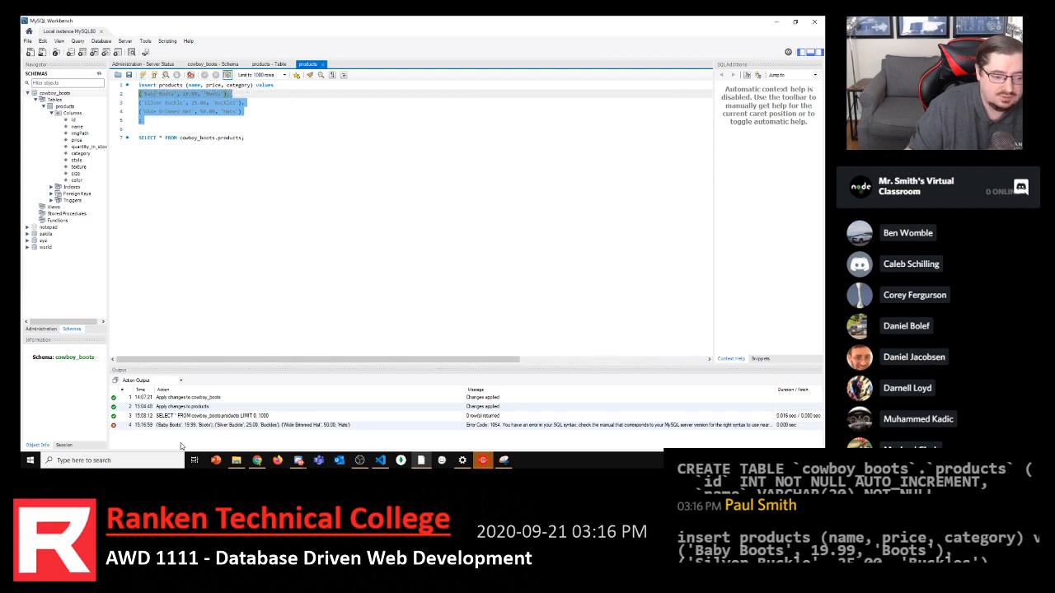
# Widen the message column of the action output and read the response to the last executed query
pyautogui.click(196, 426)
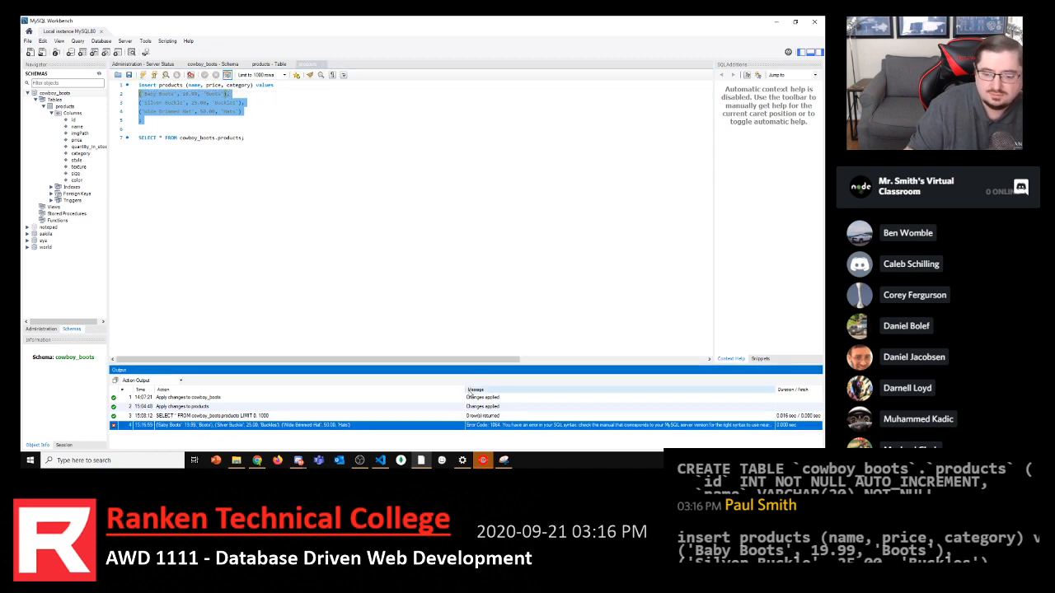
pyautogui.moveTo(466, 389); pyautogui.dragTo(401, 389)
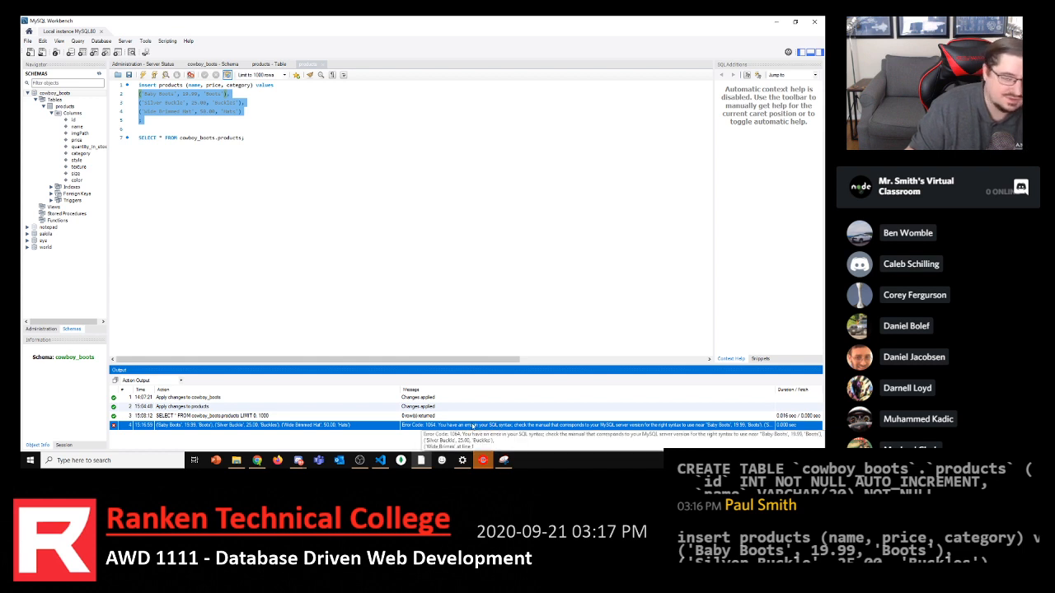
pyautogui.click(224, 190)
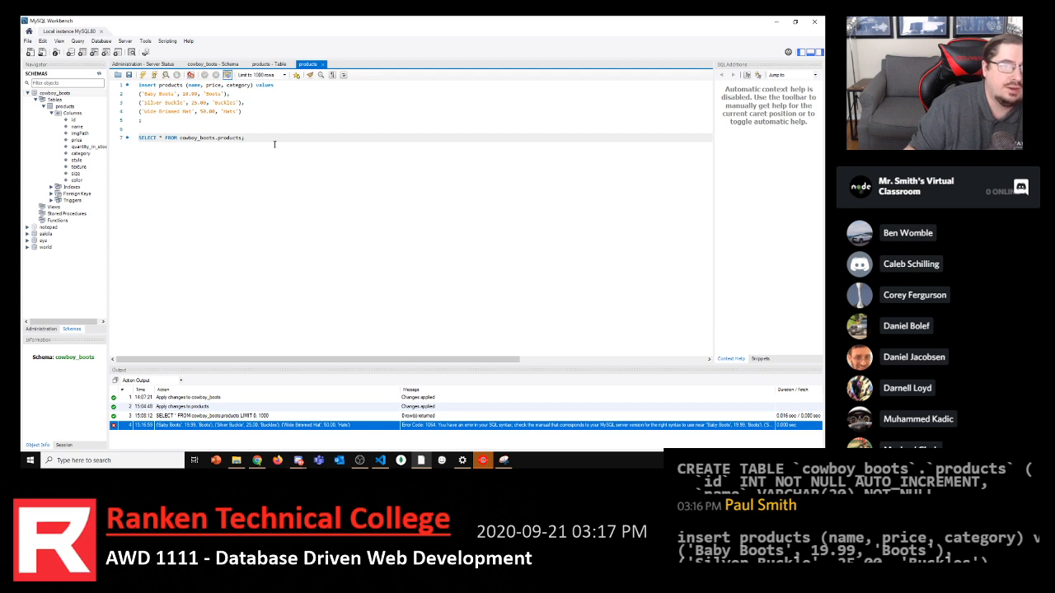
# Try to execute the complete insert statement, including its first line, and read its response in the action output
pyautogui.hotkey('ctrl', 'a')
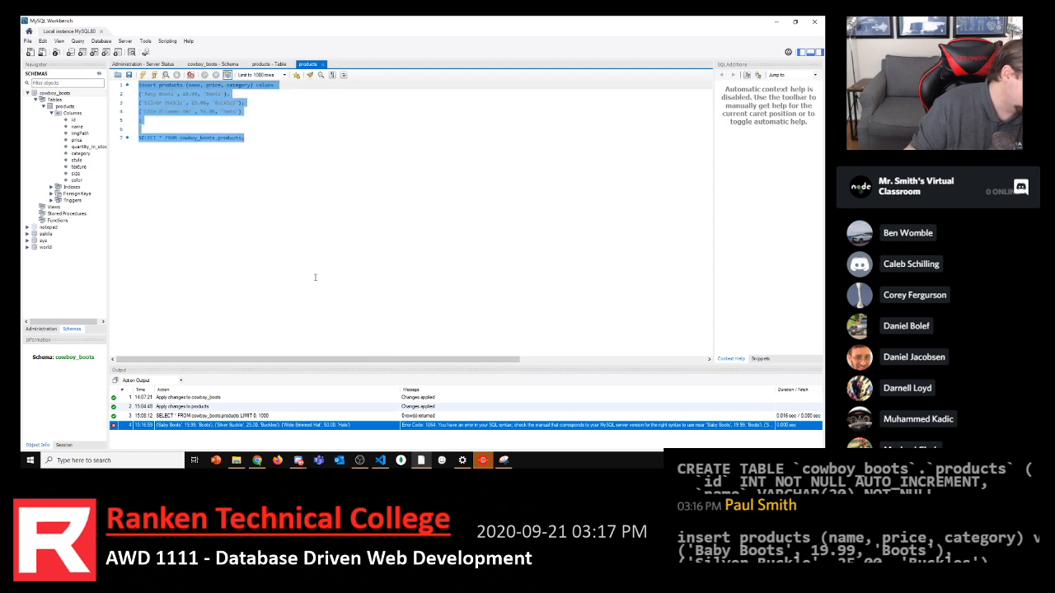
pyautogui.click(178, 123)
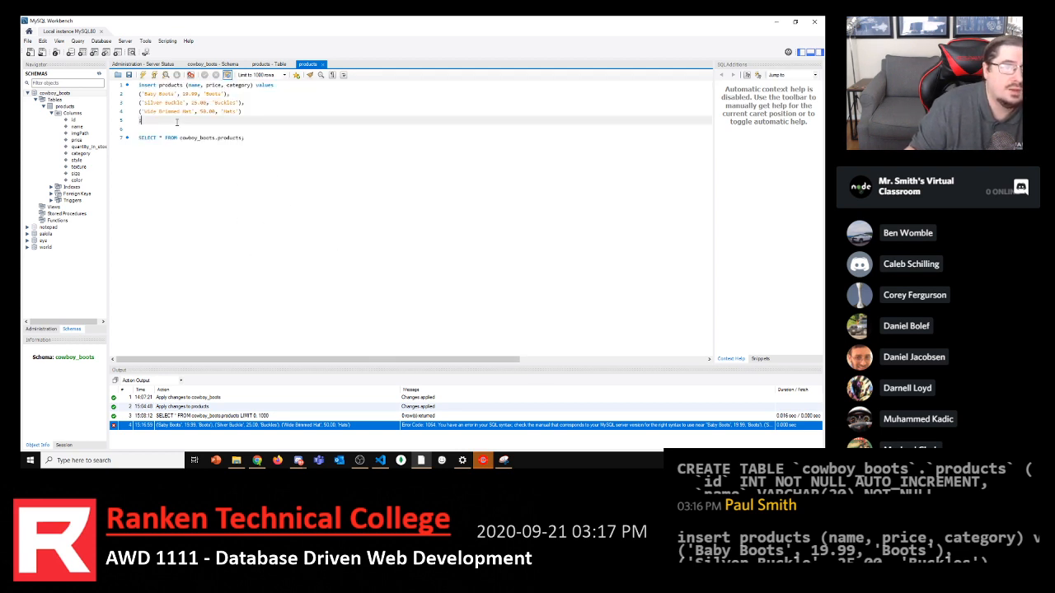
pyautogui.moveTo(184, 123); pyautogui.dragTo(105, 80)
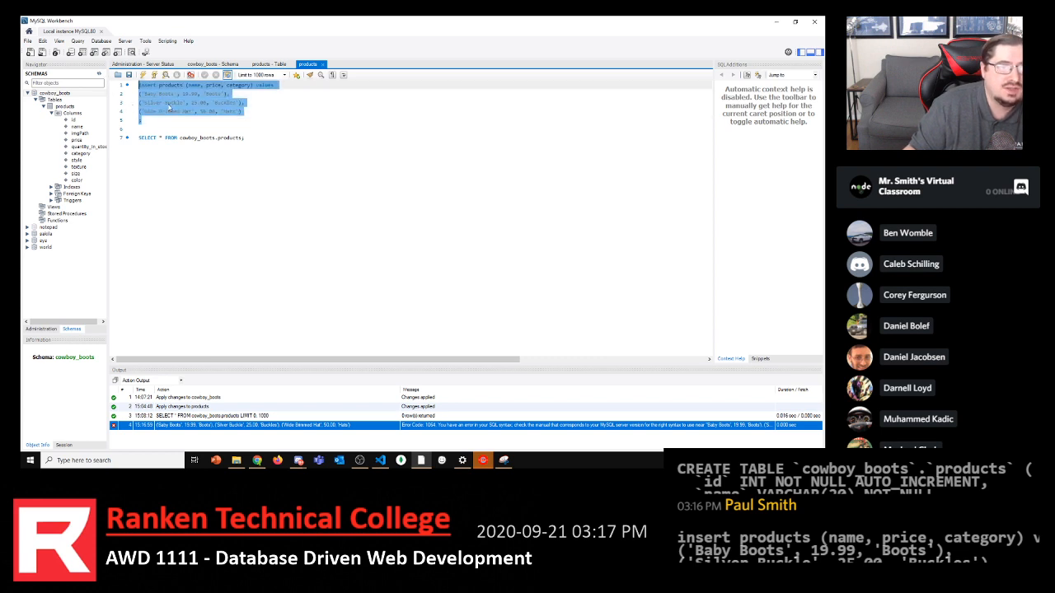
pyautogui.click(144, 75)
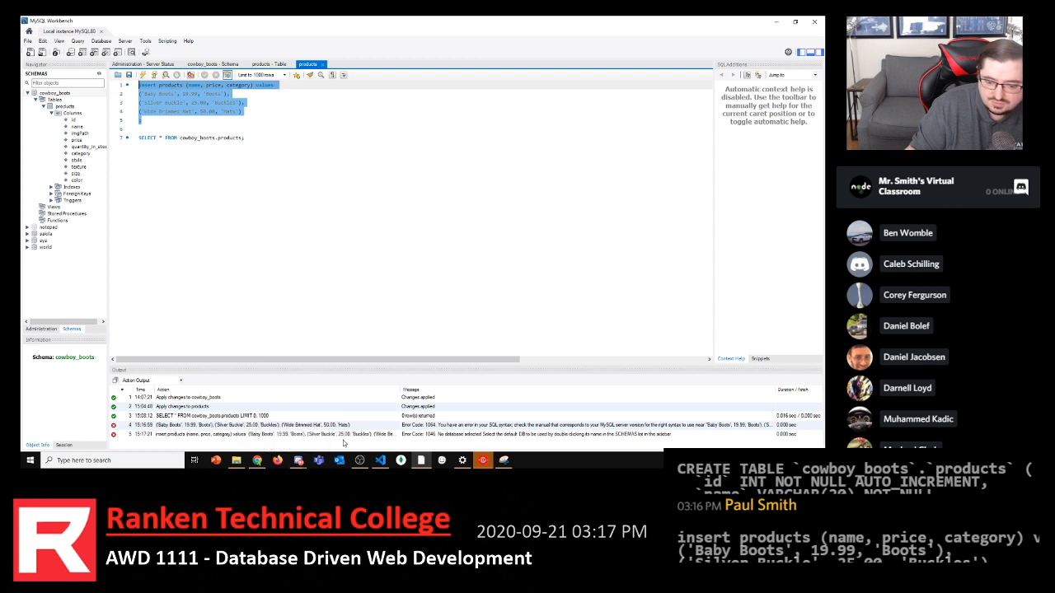
pyautogui.click(466, 436)
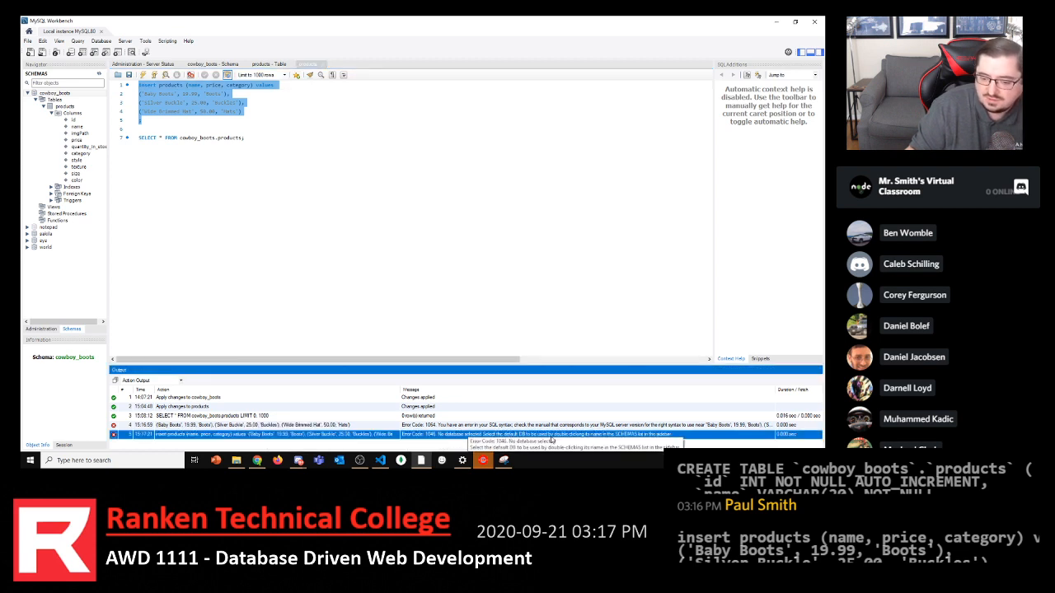
# Try to activate the cowboy_boots schema in the schema tree and rerun the complete insert statement
pyautogui.click(372, 193)
pyautogui.doubleClick(98, 93)
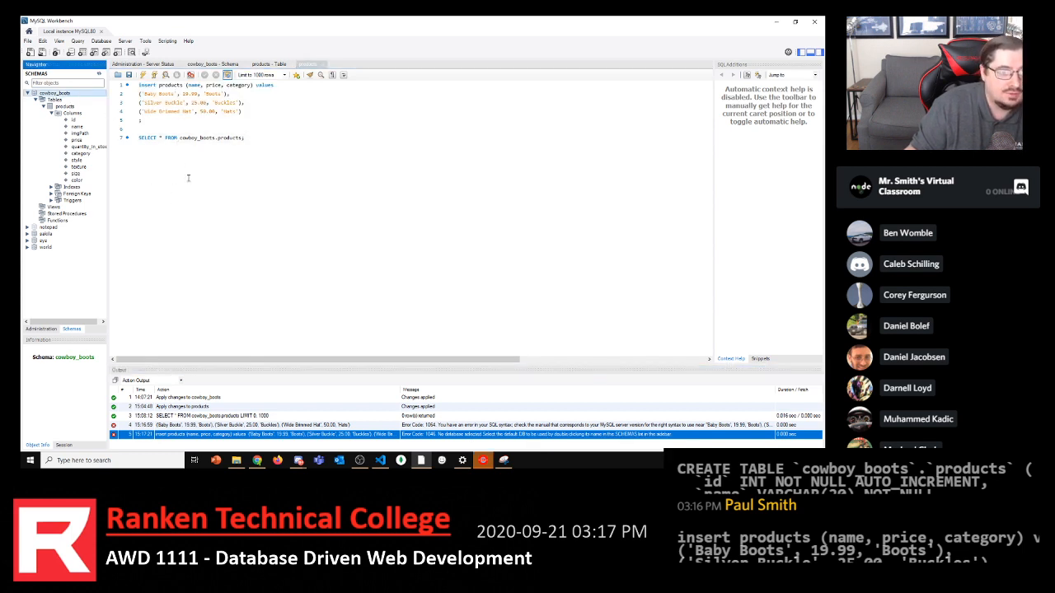
pyautogui.moveTo(154, 122); pyautogui.dragTo(126, 82)
pyautogui.click(142, 74)
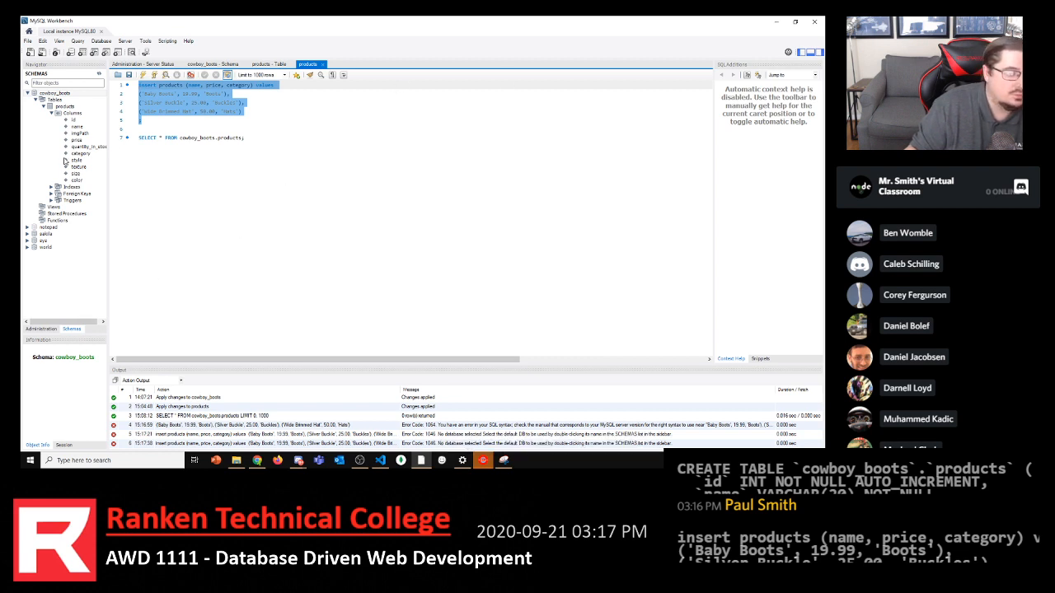
# Select the cowboy_boots schema again and examine the latest responses in the action output
pyautogui.doubleClick(55, 92)
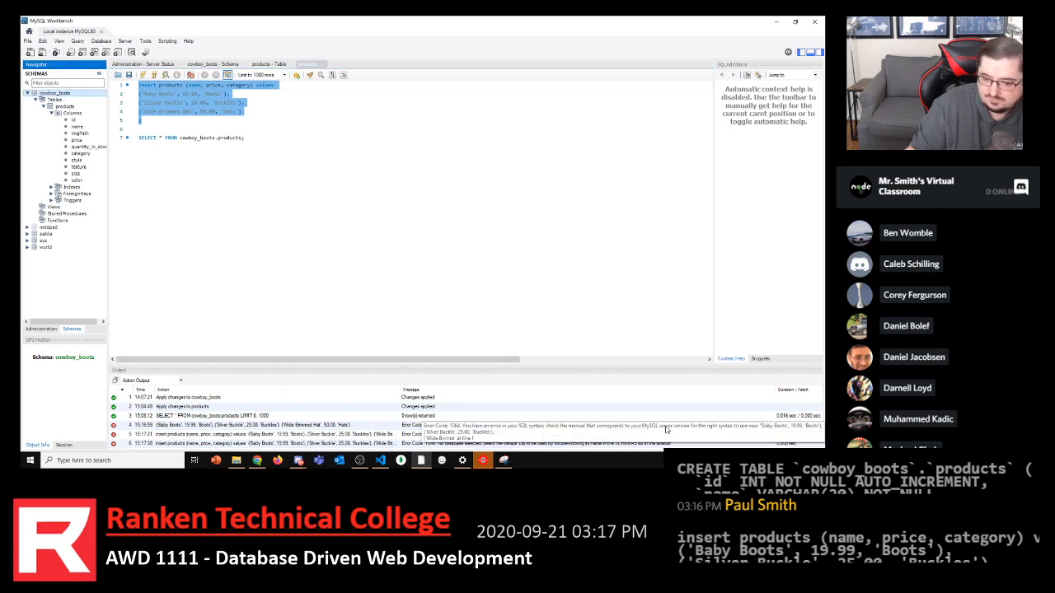
pyautogui.click(151, 95)
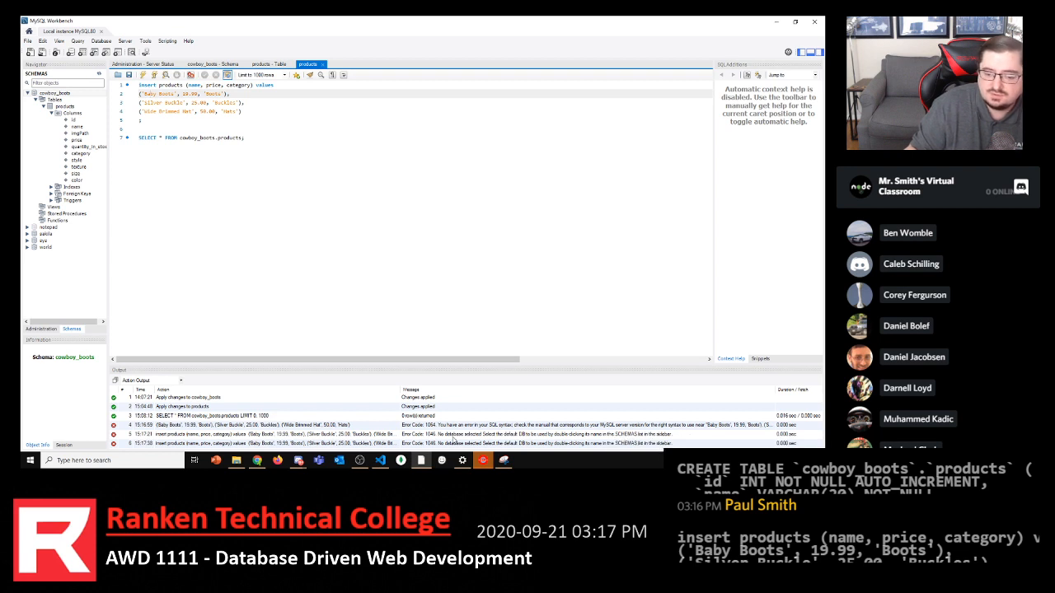
pyautogui.click(454, 444)
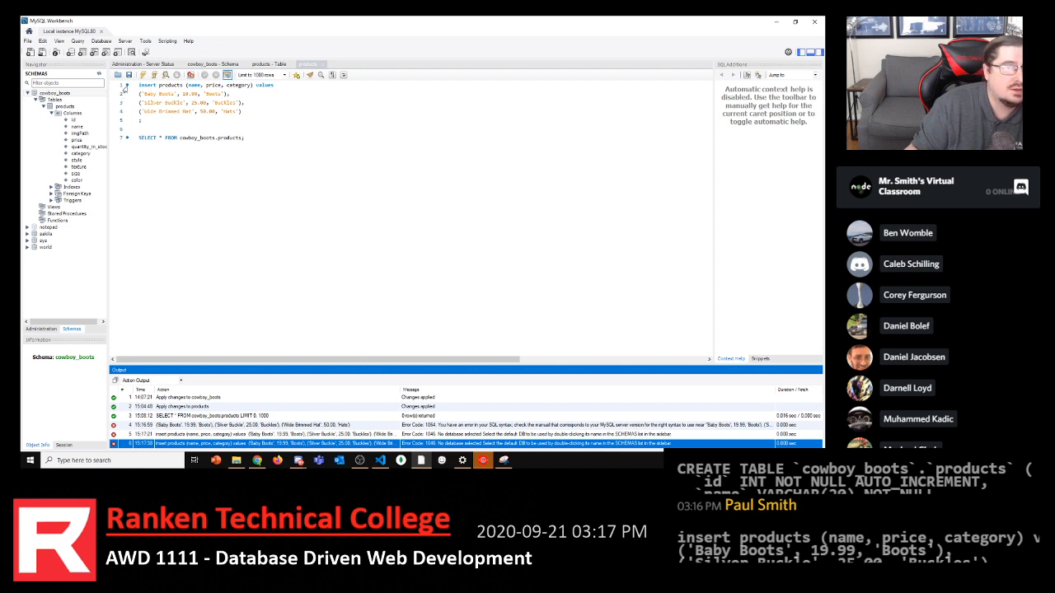
# Set cowboy_boots as the default schema
pyautogui.click(145, 94)
pyautogui.rightClick(50, 96)
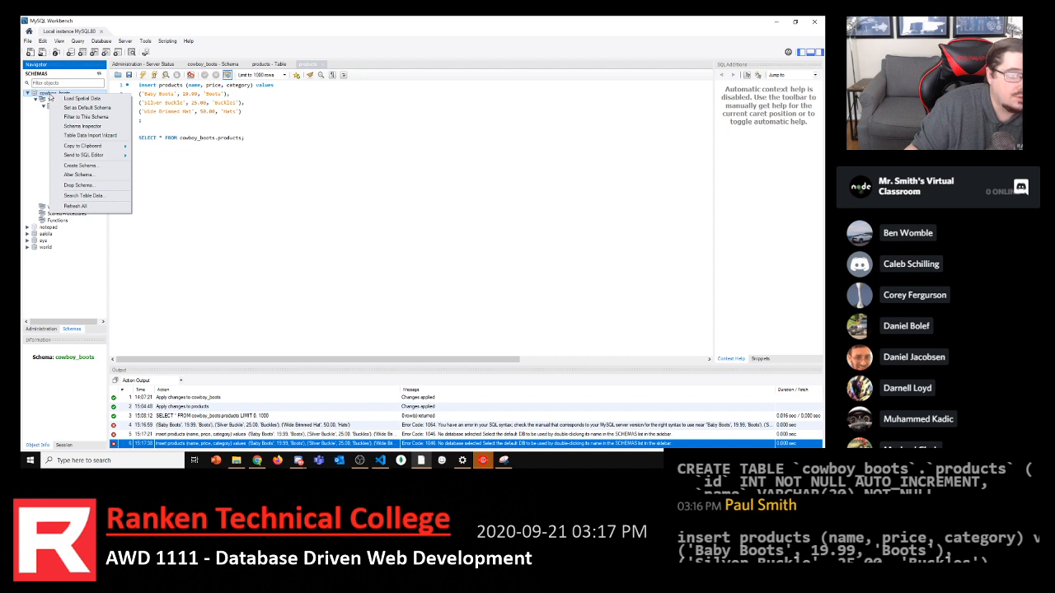
pyautogui.click(82, 108)
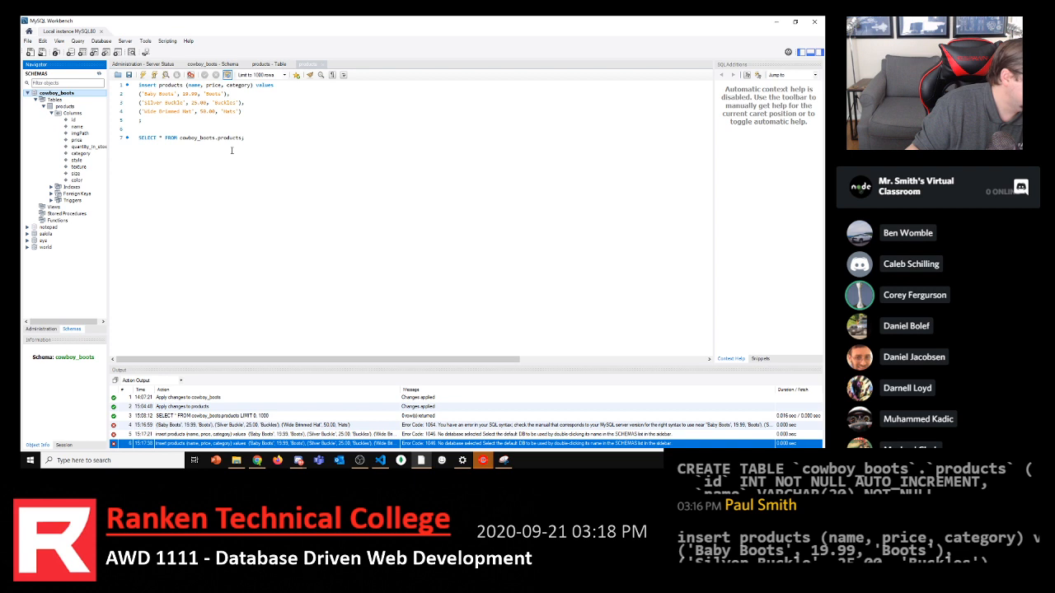
pyautogui.rightClick(64, 94)
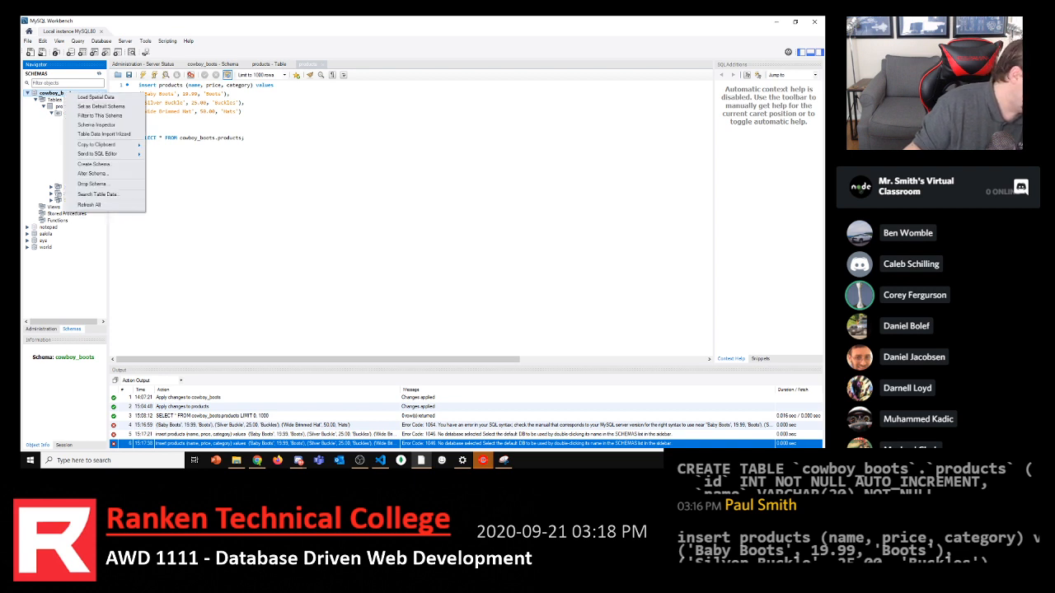
pyautogui.hotkey('alt', 'Tab')
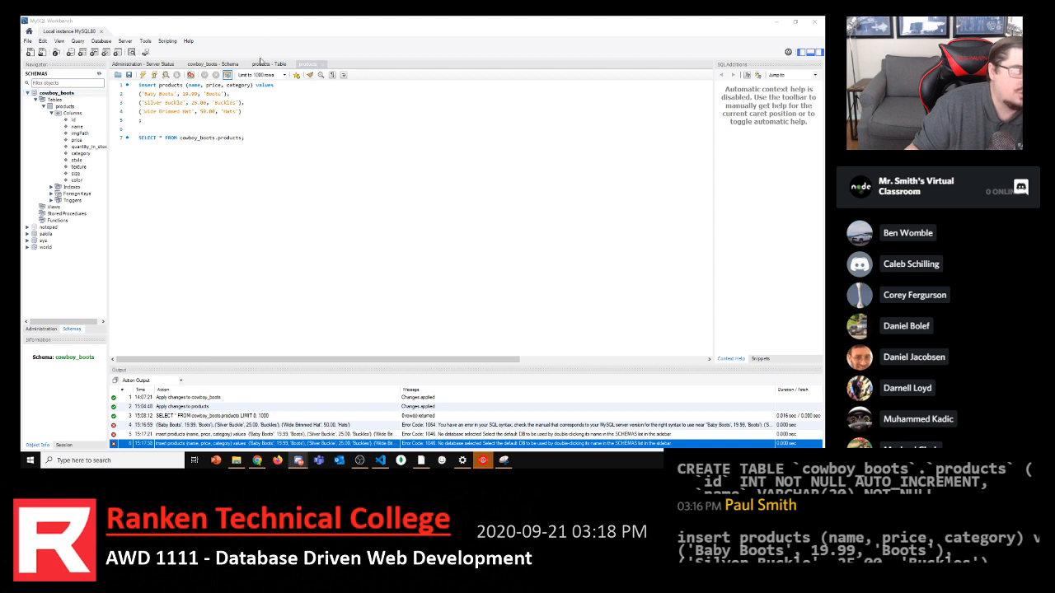
# Reapply cowboy_boots as the default schema and execute the complete insert statement for the three products
pyautogui.rightClick(59, 94)
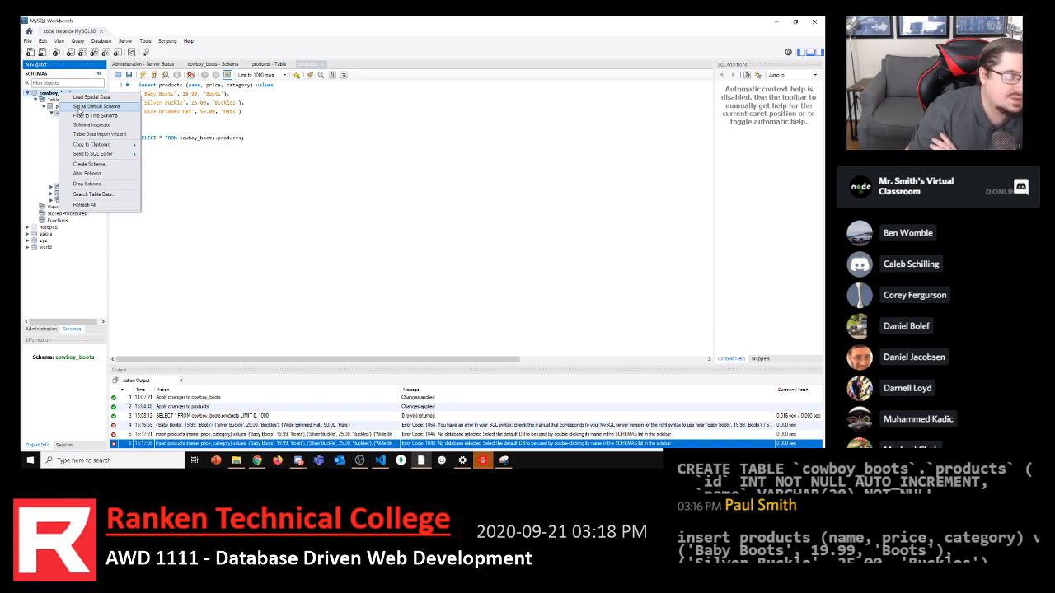
pyautogui.click(79, 107)
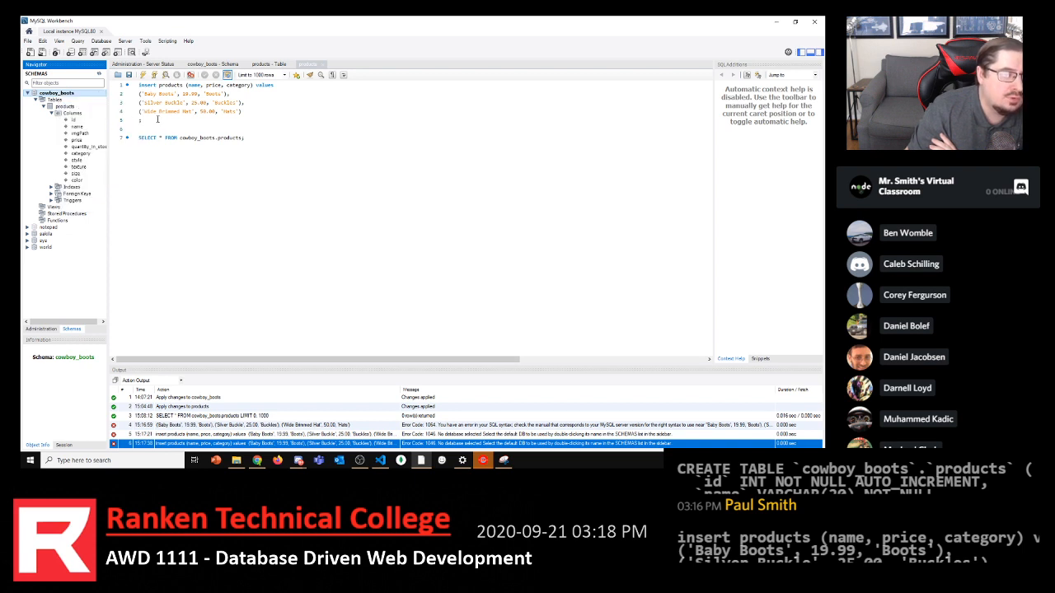
pyautogui.moveTo(158, 120); pyautogui.dragTo(138, 85)
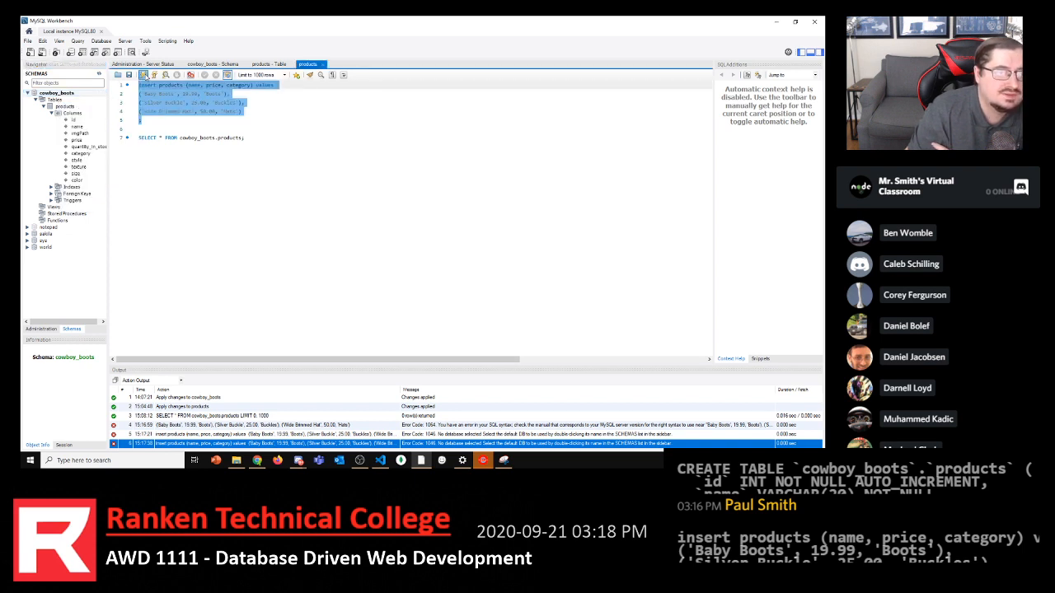
pyautogui.click(143, 75)
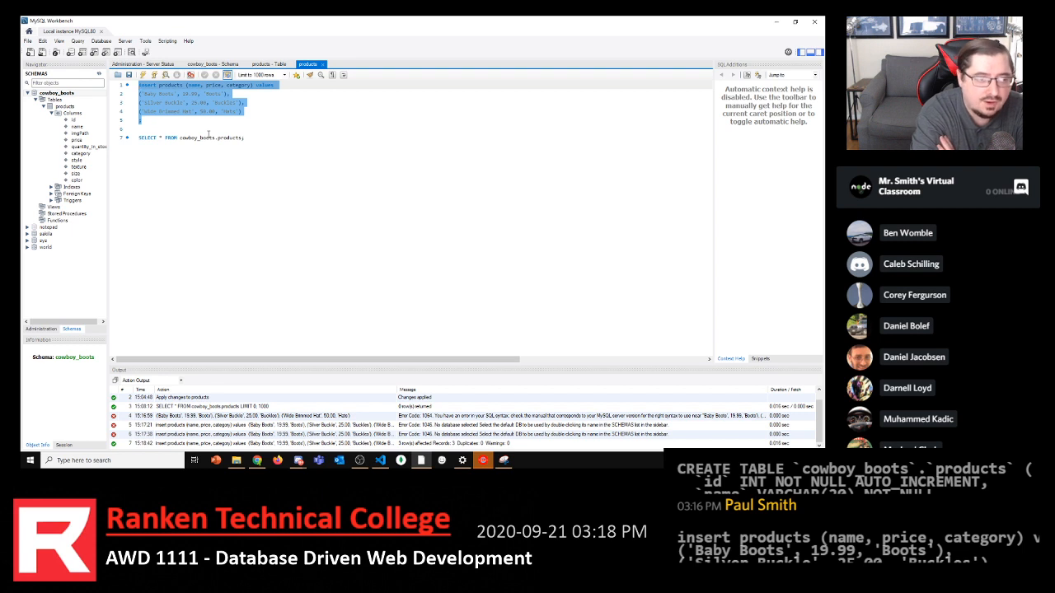
# Add the line 'use cowboy_boots;' at the start of the script, followed by a blank line before the insert statement
pyautogui.click(140, 93)
pyautogui.click(136, 85)
pyautogui.click(139, 86)
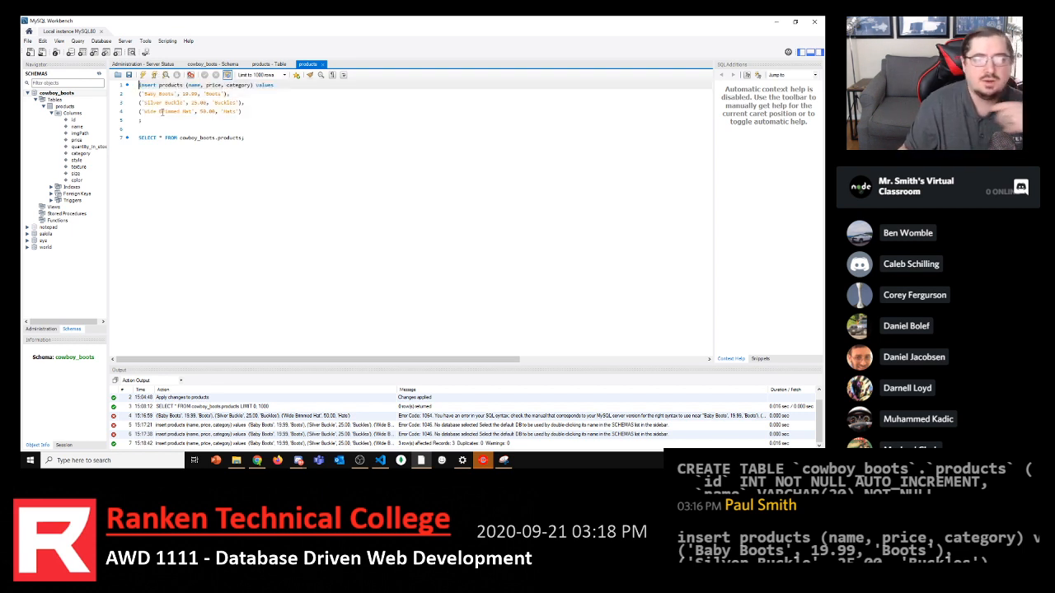
pyautogui.press('Return')
pyautogui.press('Return')
pyautogui.press('Up')
pyautogui.press('Up')
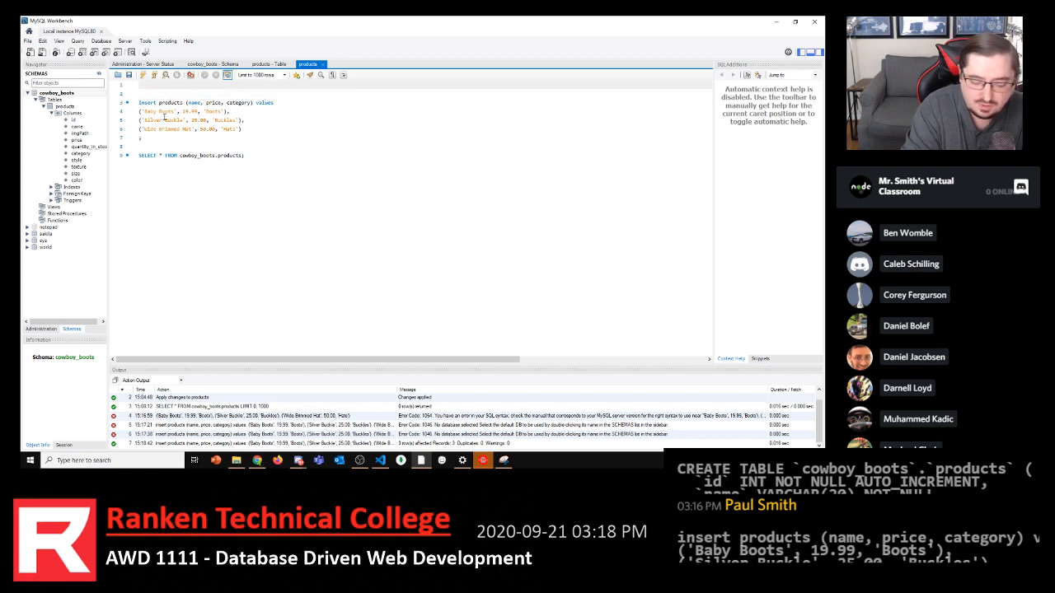
pyautogui.write('use ')
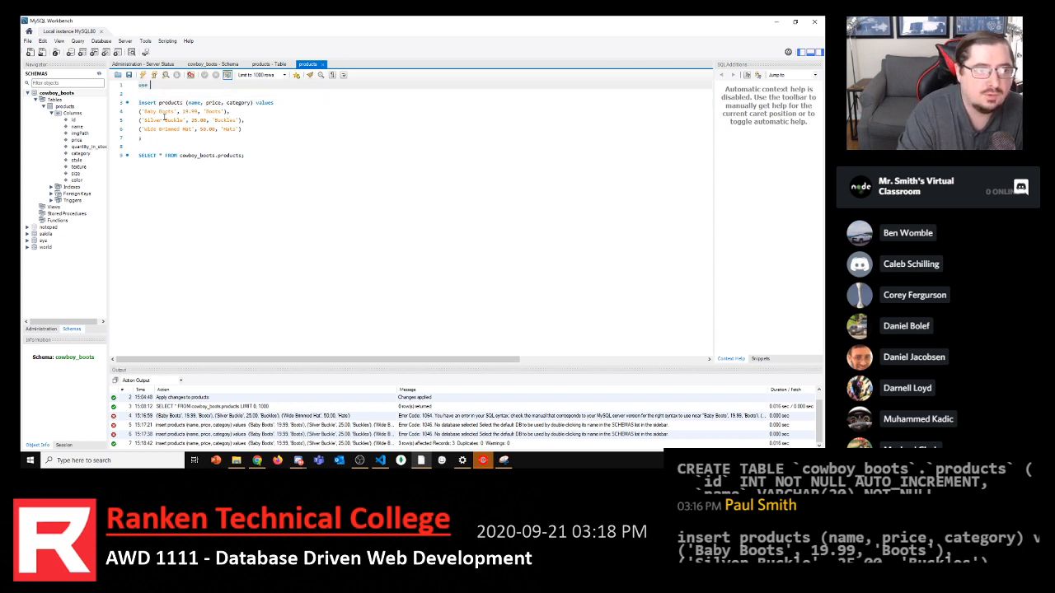
pyautogui.write('cow')
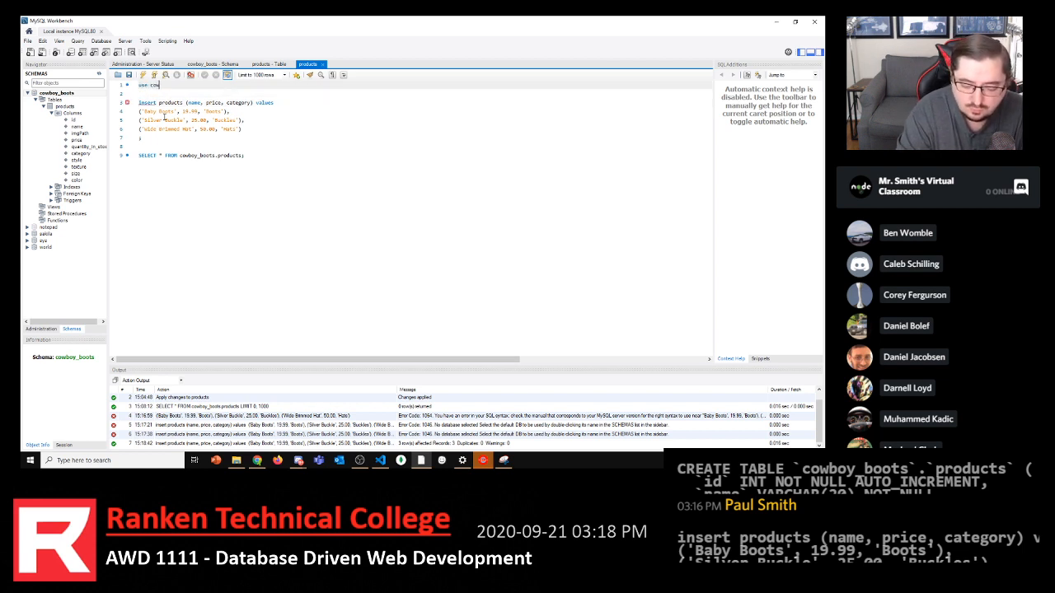
pyautogui.write('boy_boots')
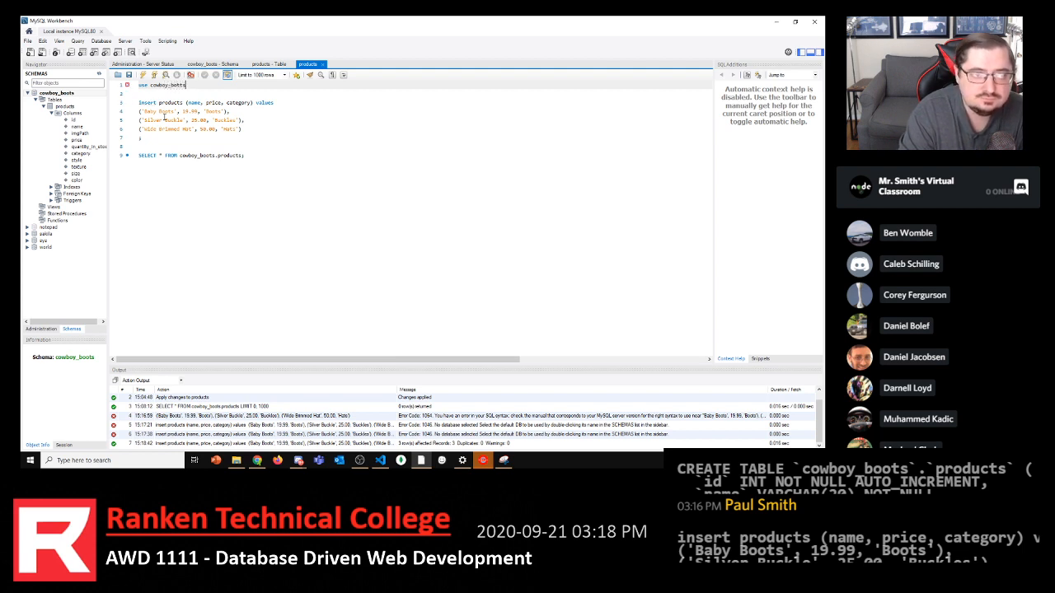
pyautogui.press('BackSpace')
pyautogui.press('BackSpace')
pyautogui.press('BackSpace')
pyautogui.press('BackSpace')
pyautogui.press('BackSpace')
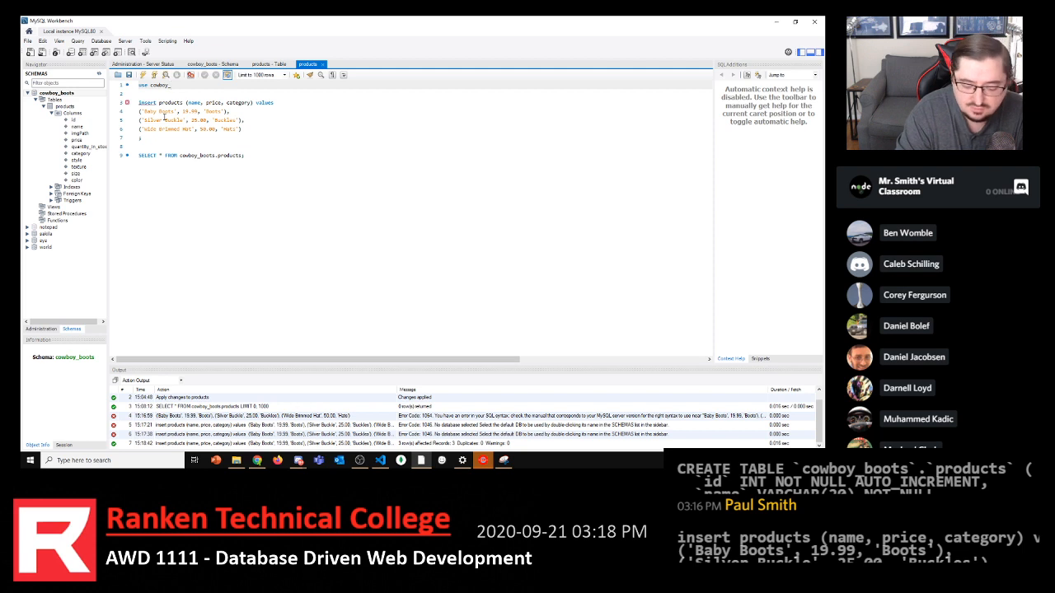
pyautogui.write('boots;')
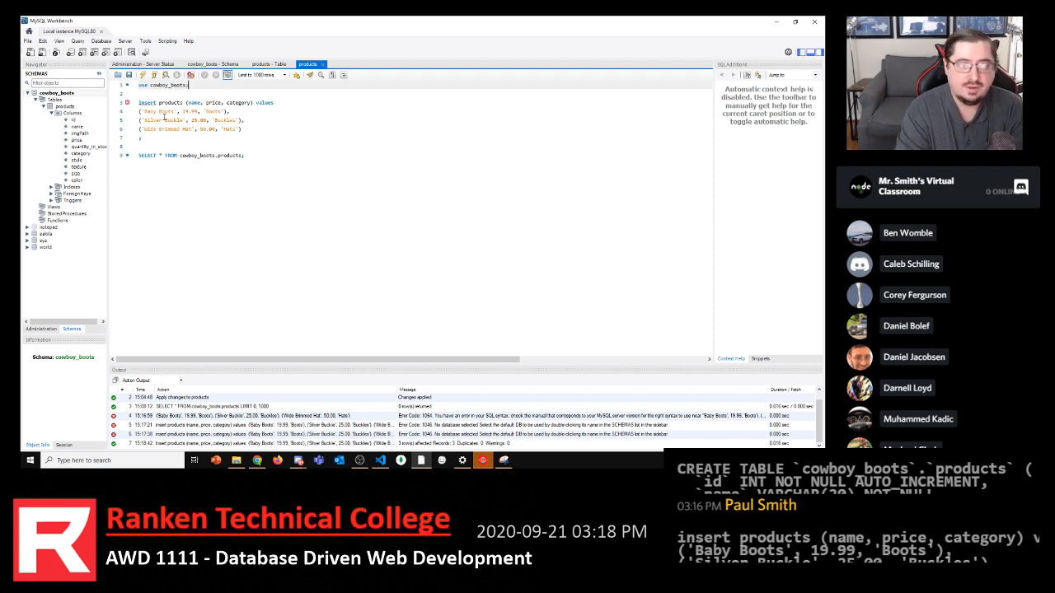
pyautogui.hotkey('ctrl', 's')
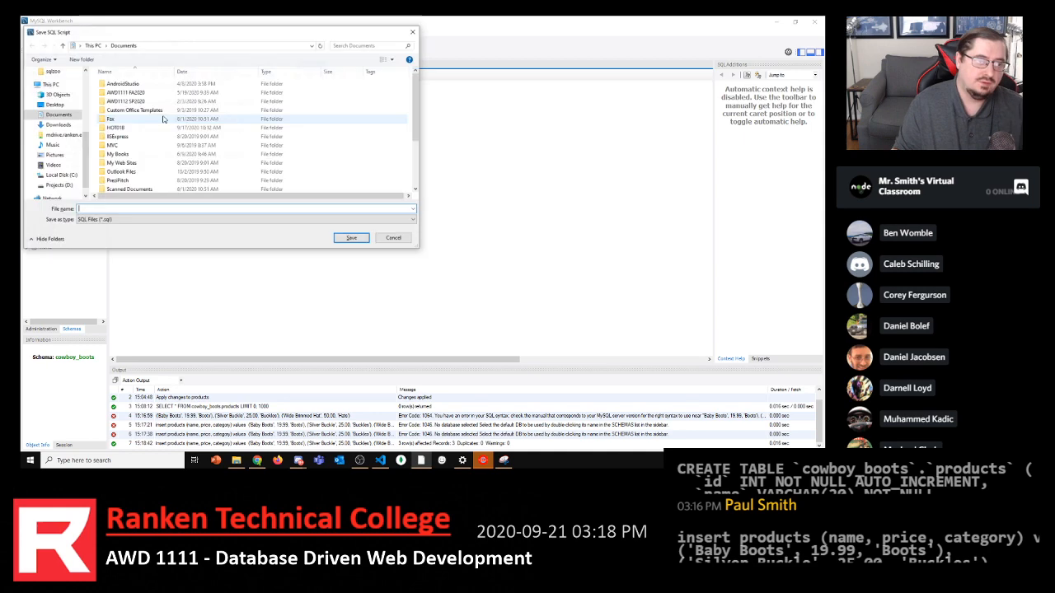
pyautogui.click(413, 32)
pyautogui.moveTo(192, 85); pyautogui.dragTo(139, 85)
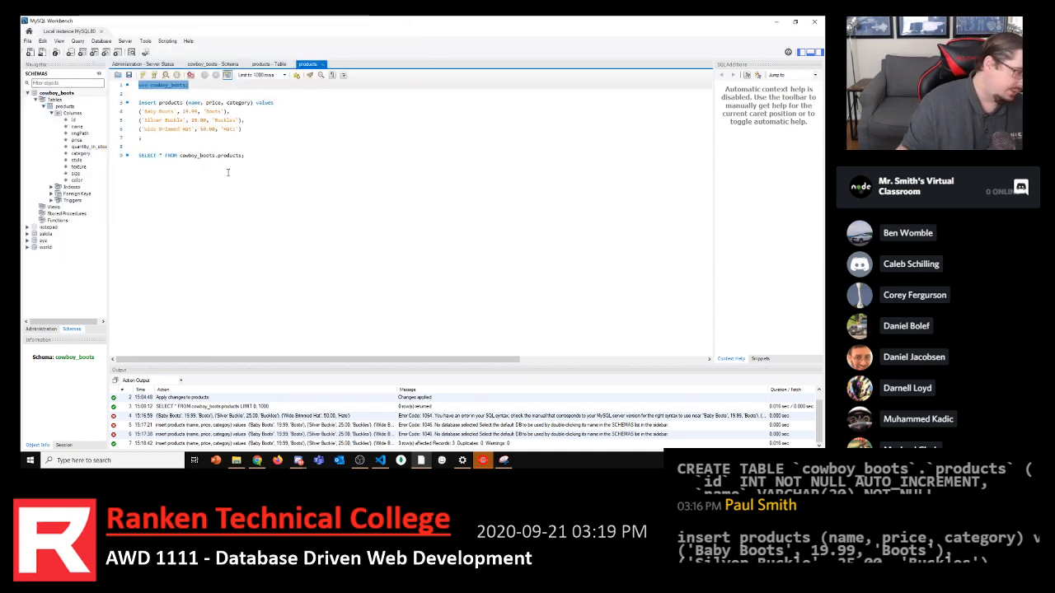
pyautogui.click(173, 137)
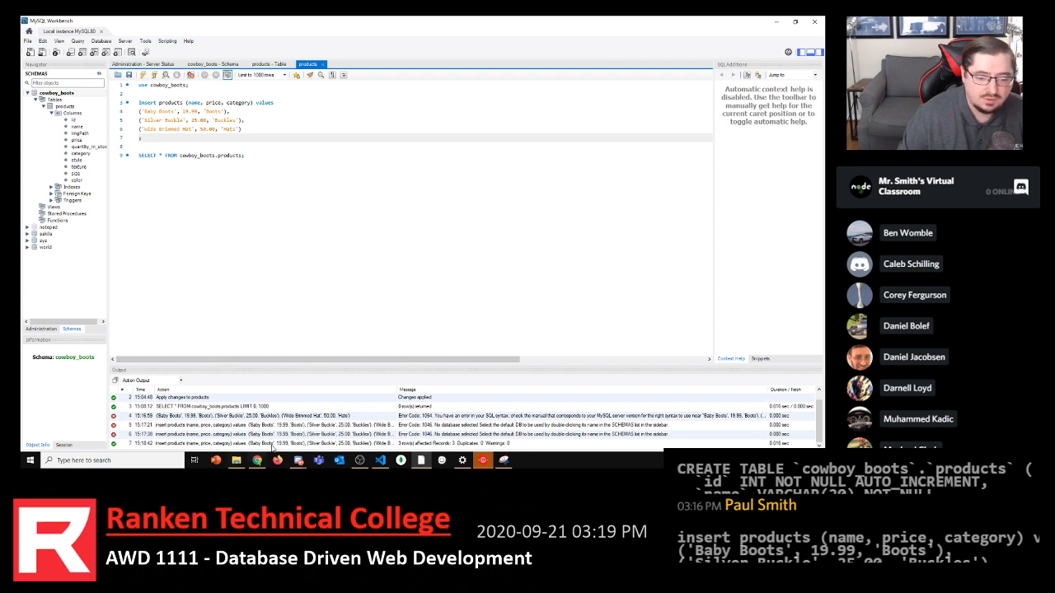
# Enlarge the action output area upward to show the full log of responses, including the latest insert entry
pyautogui.click(420, 443)
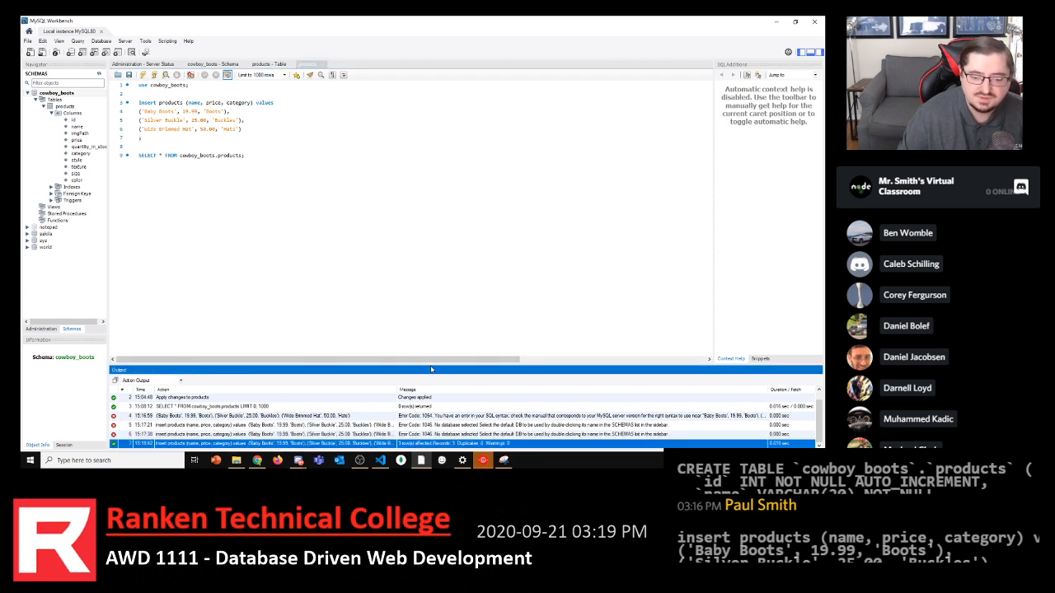
pyautogui.moveTo(430, 365); pyautogui.dragTo(427, 311)
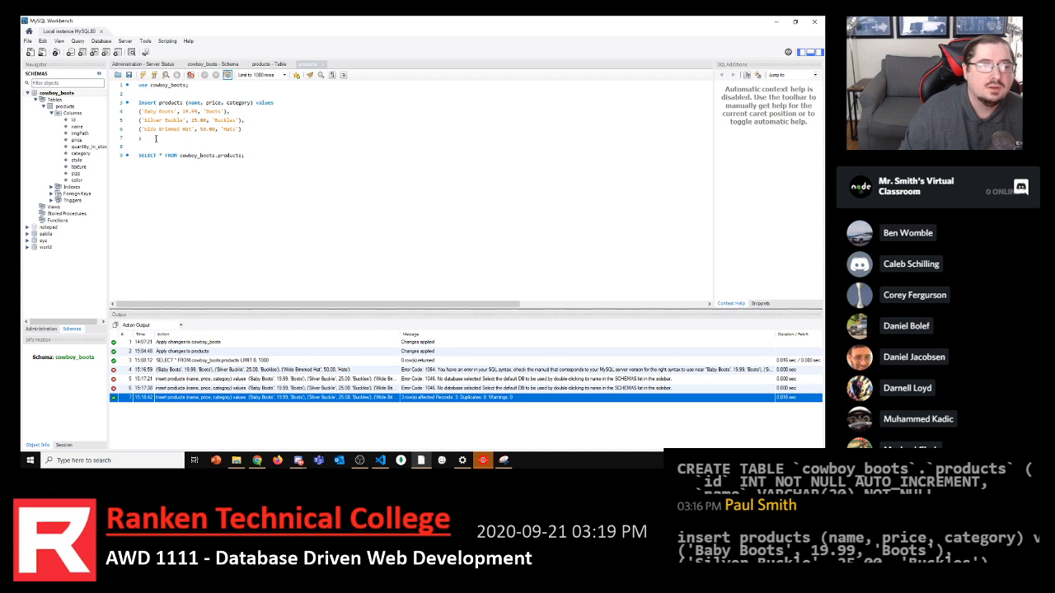
pyautogui.click(156, 139)
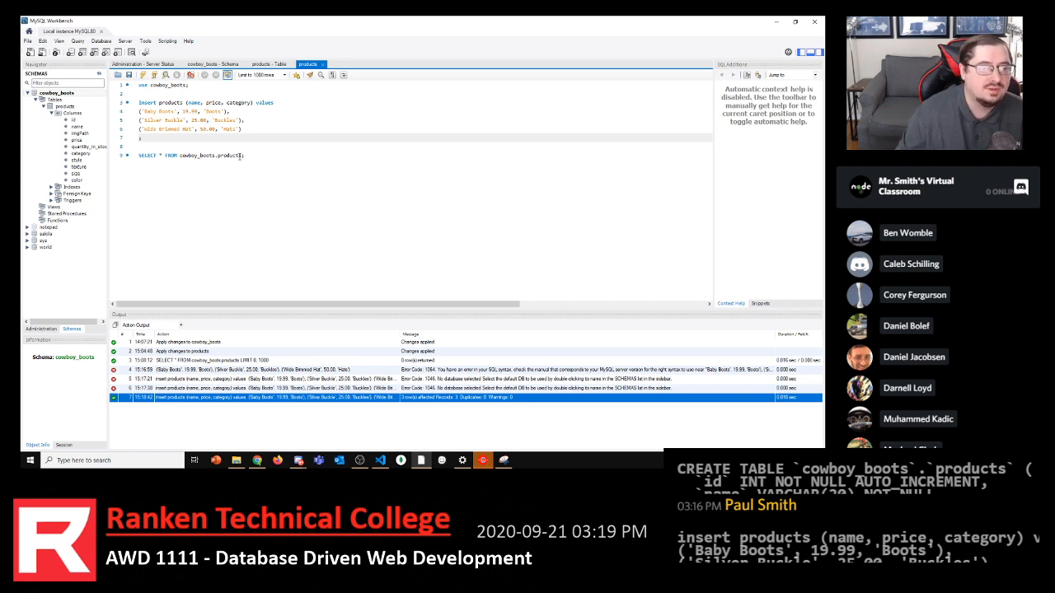
# Execute only the 'SELECT * FROM cowboy_boots.products;' query and inspect the imgPath cells of the result rows
pyautogui.moveTo(250, 155); pyautogui.dragTo(117, 156)
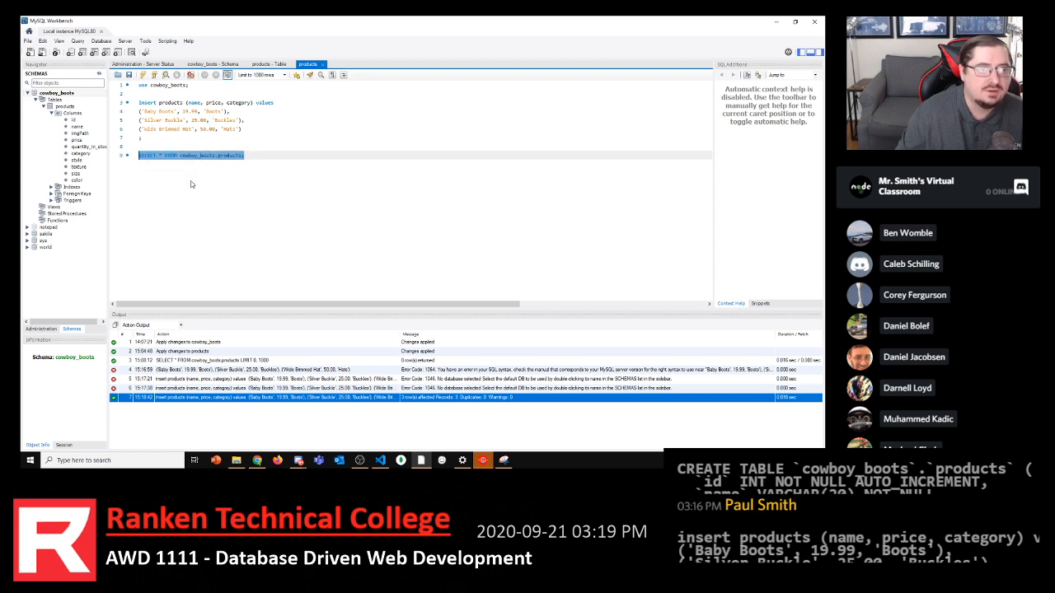
pyautogui.click(143, 75)
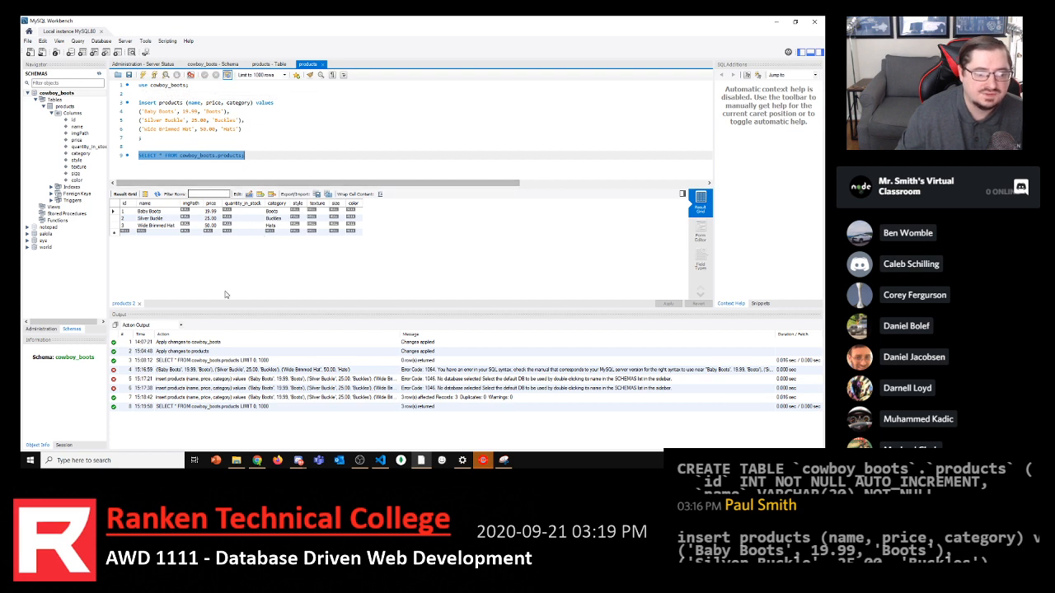
pyautogui.click(195, 212)
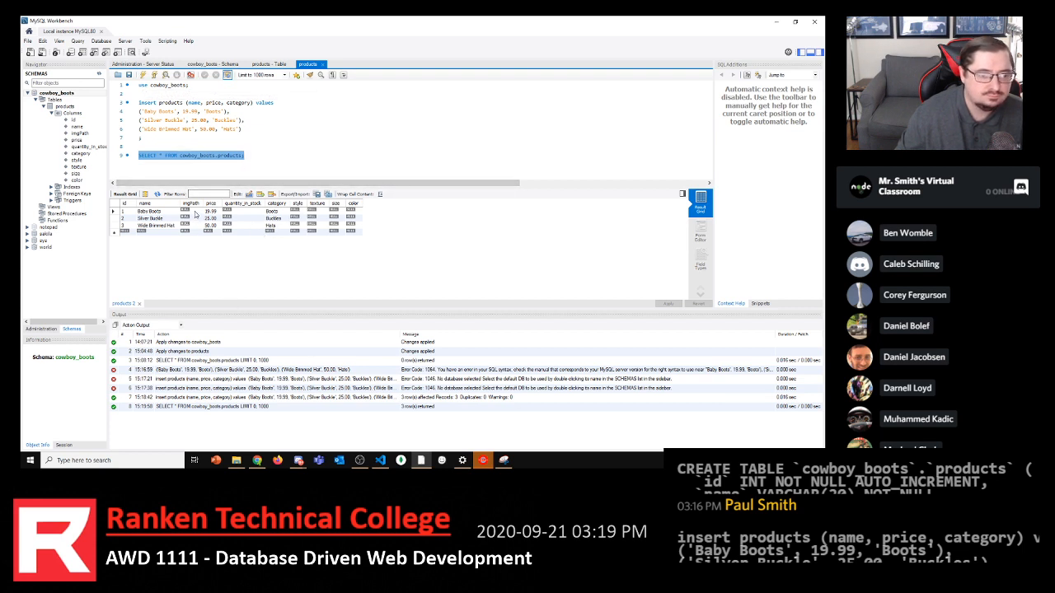
pyautogui.click(199, 224)
pyautogui.click(199, 233)
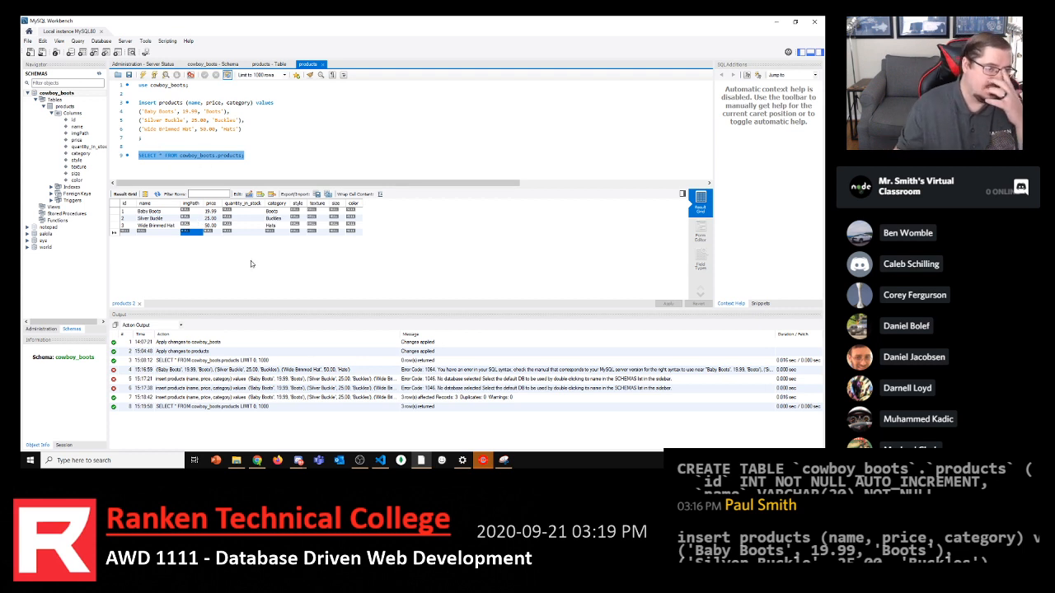
# Compare the insert statement with the result rows and examine the parts of the select query
pyautogui.moveTo(141, 103); pyautogui.dragTo(156, 139)
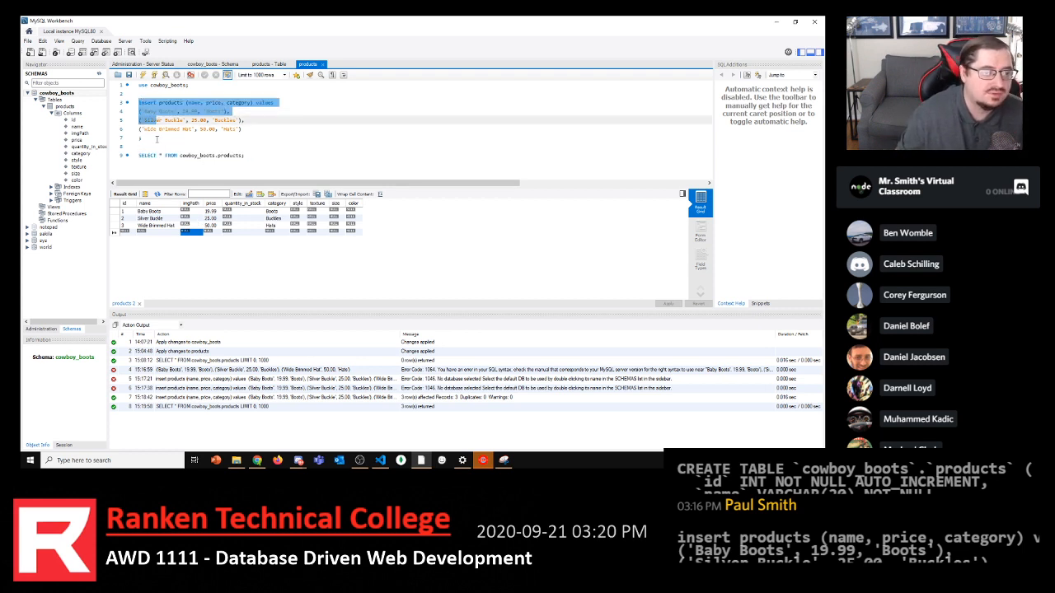
pyautogui.click(171, 228)
pyautogui.click(198, 232)
pyautogui.click(217, 227)
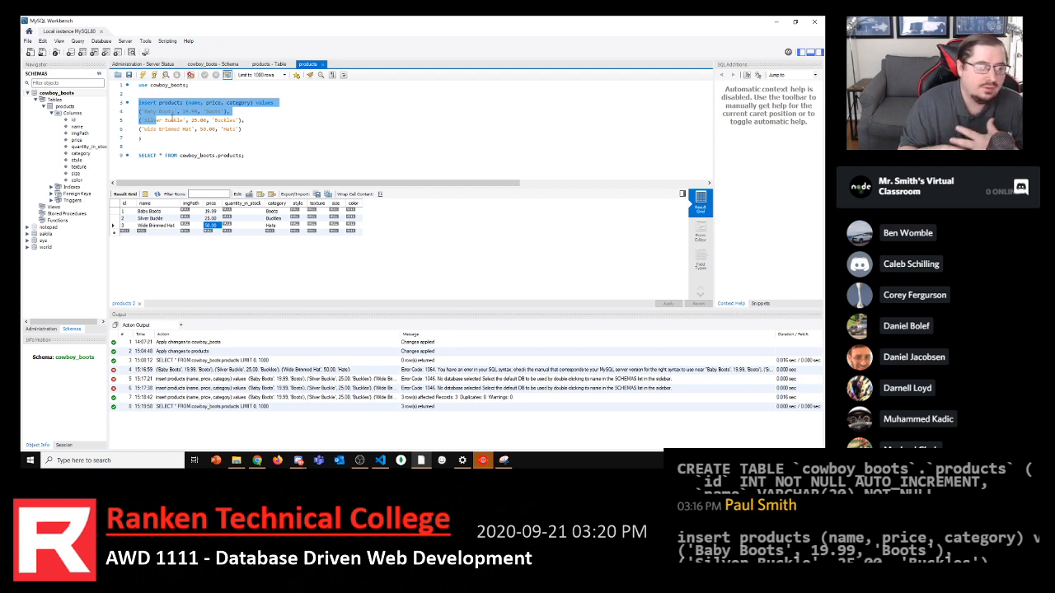
pyautogui.doubleClick(147, 155)
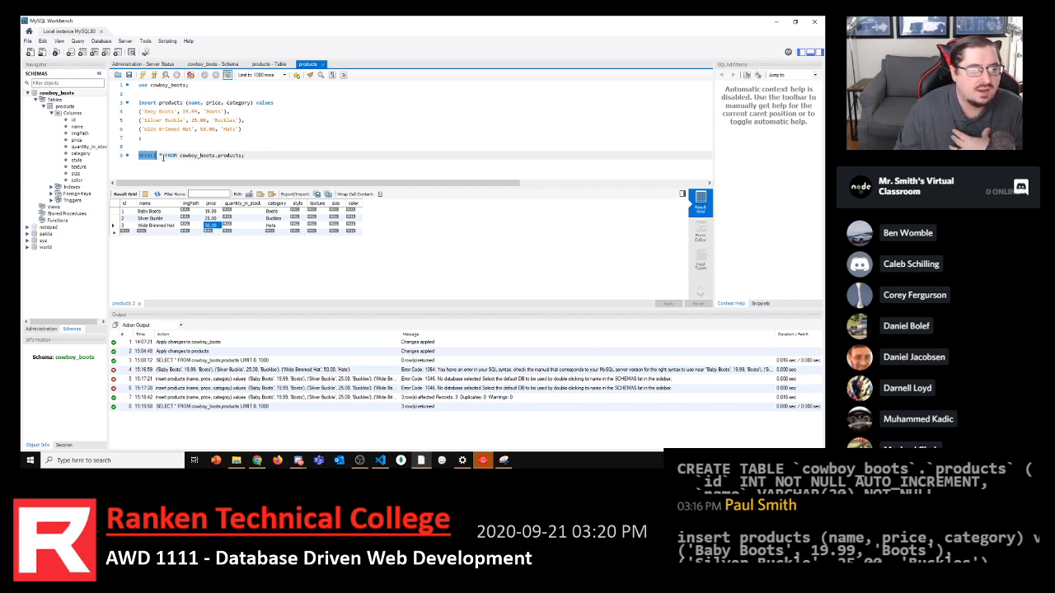
pyautogui.moveTo(159, 155); pyautogui.dragTo(242, 156)
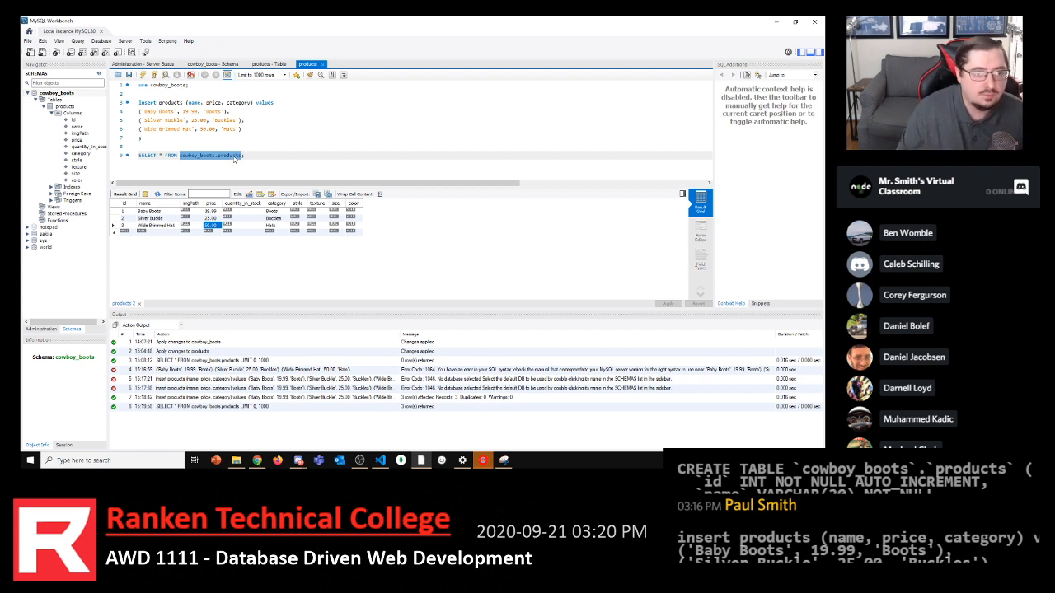
# Replace the asterisk in the select query with the columns 'name, price'
pyautogui.click(161, 156)
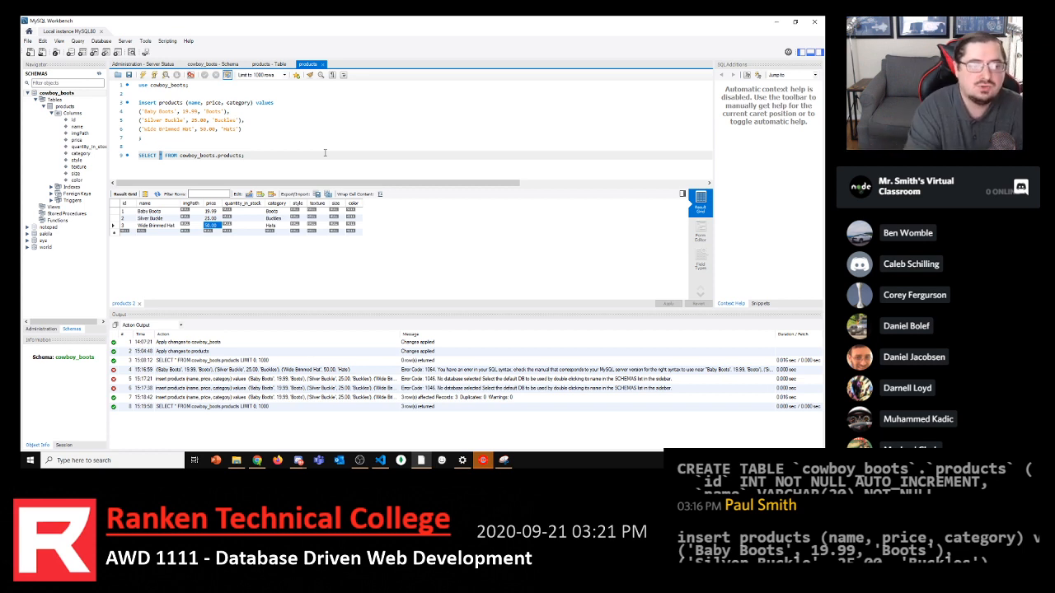
pyautogui.write('name, ')
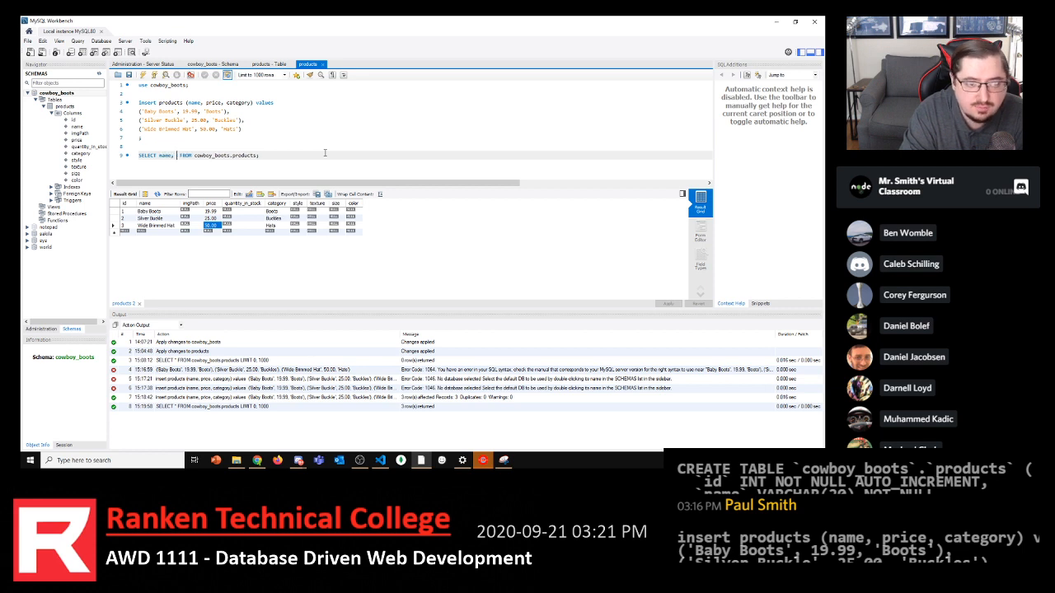
pyautogui.write('pricerd')
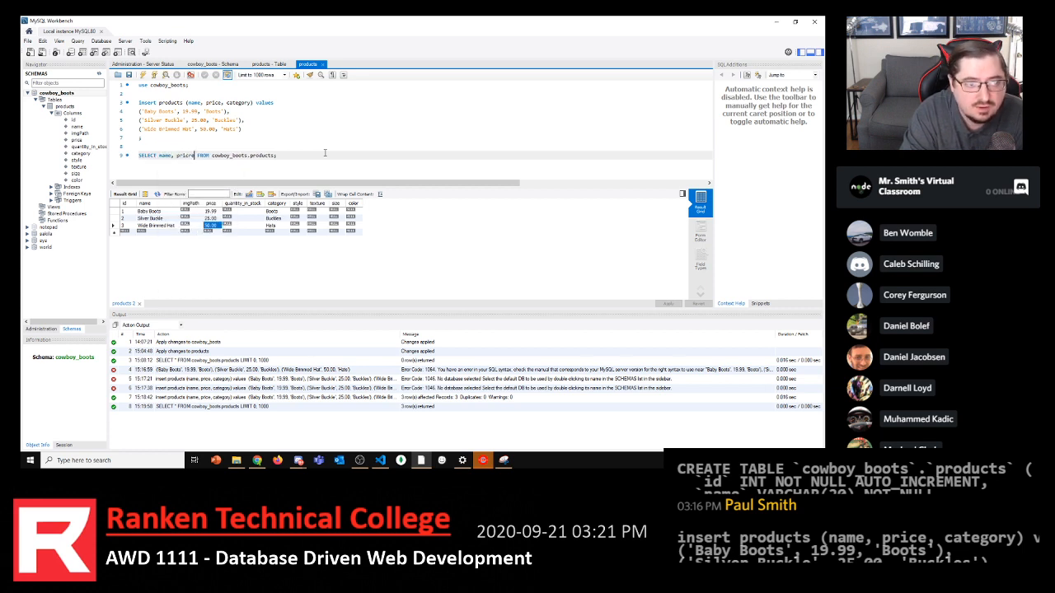
pyautogui.press('BackSpace')
pyautogui.write('e')
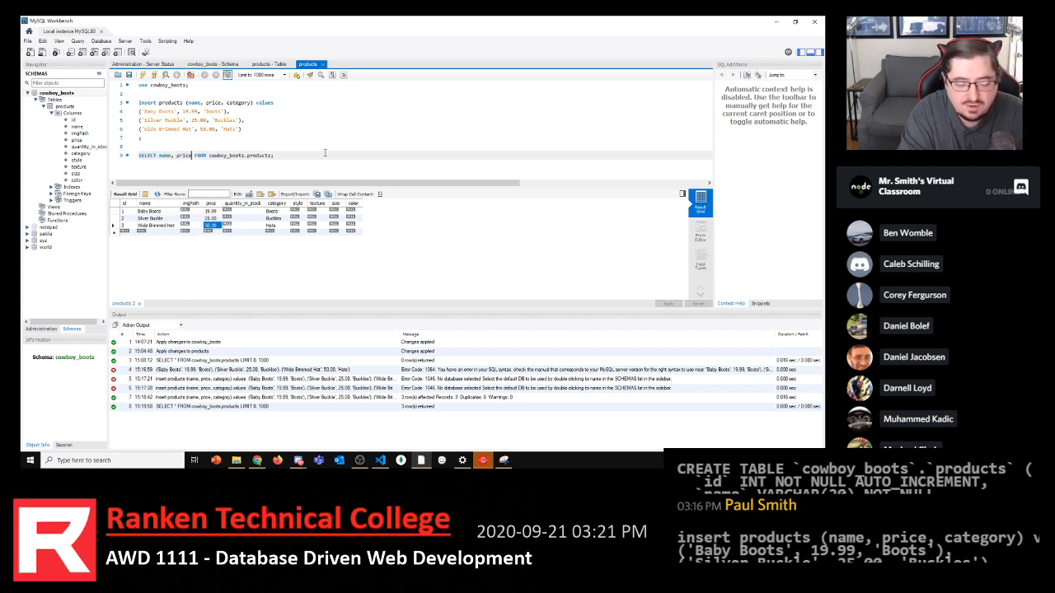
pyautogui.hotkey('ctrl', 's')
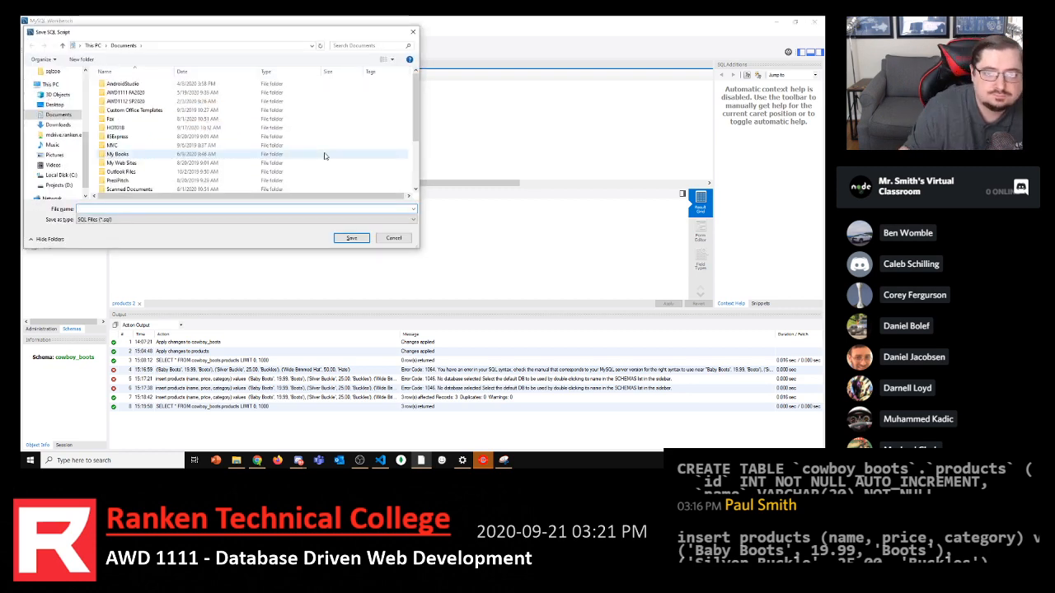
pyautogui.click(413, 31)
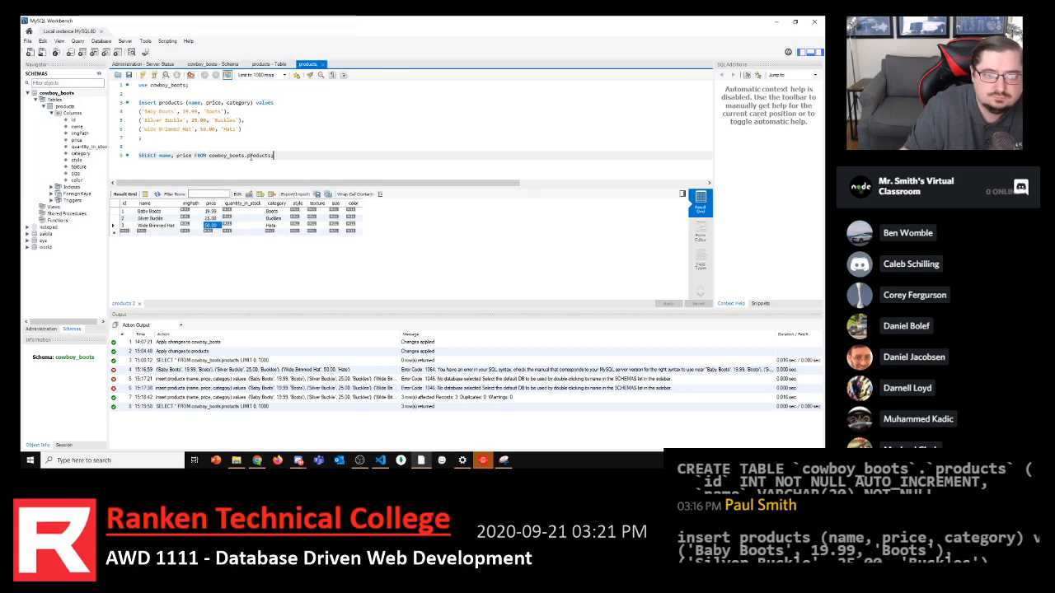
# Execute only the select query for name and price, and select all the result rows
pyautogui.hotkey('shift', 'Home')
pyautogui.click(143, 75)
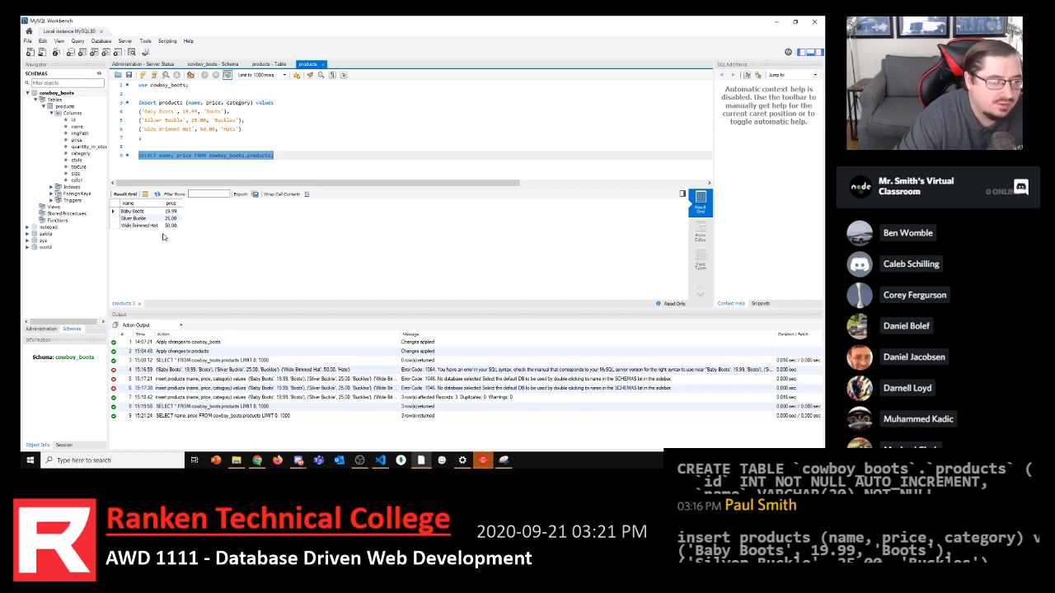
pyautogui.click(115, 204)
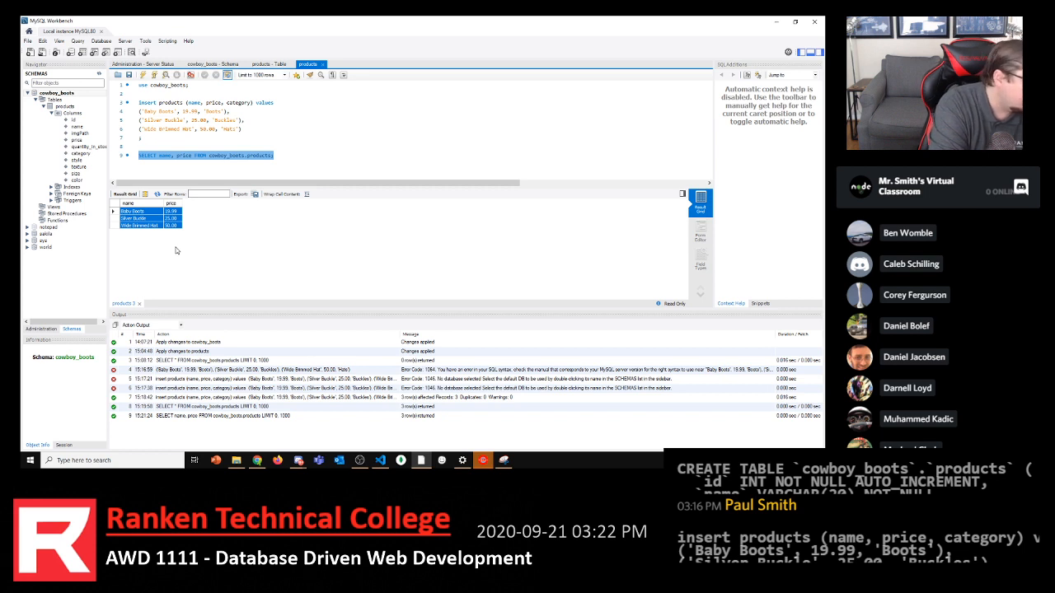
# Append 'ORDER BY price' to the select query before its semicolon
pyautogui.click(196, 161)
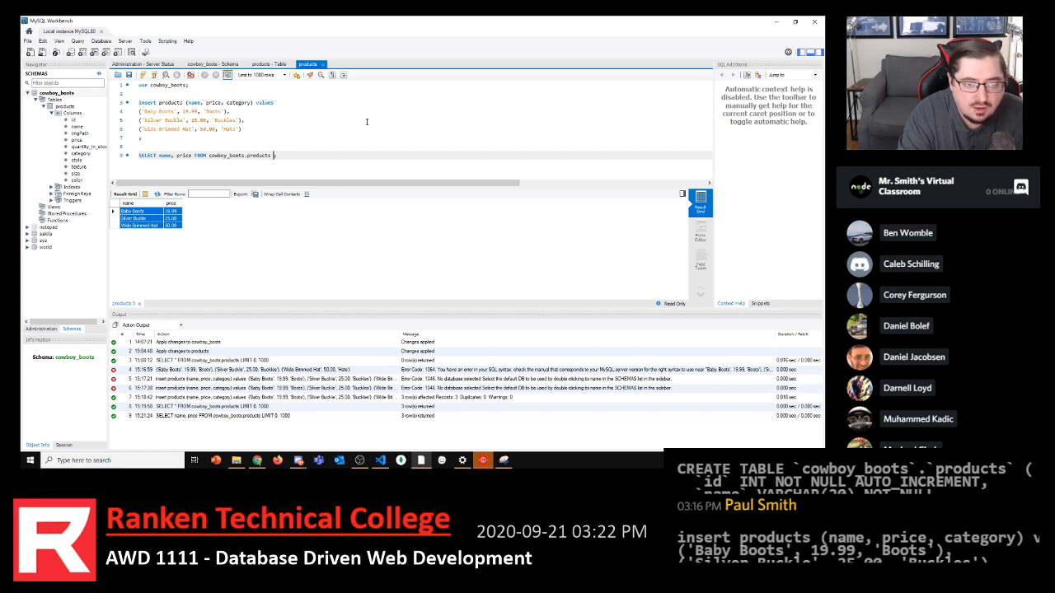
pyautogui.write('ORDE')
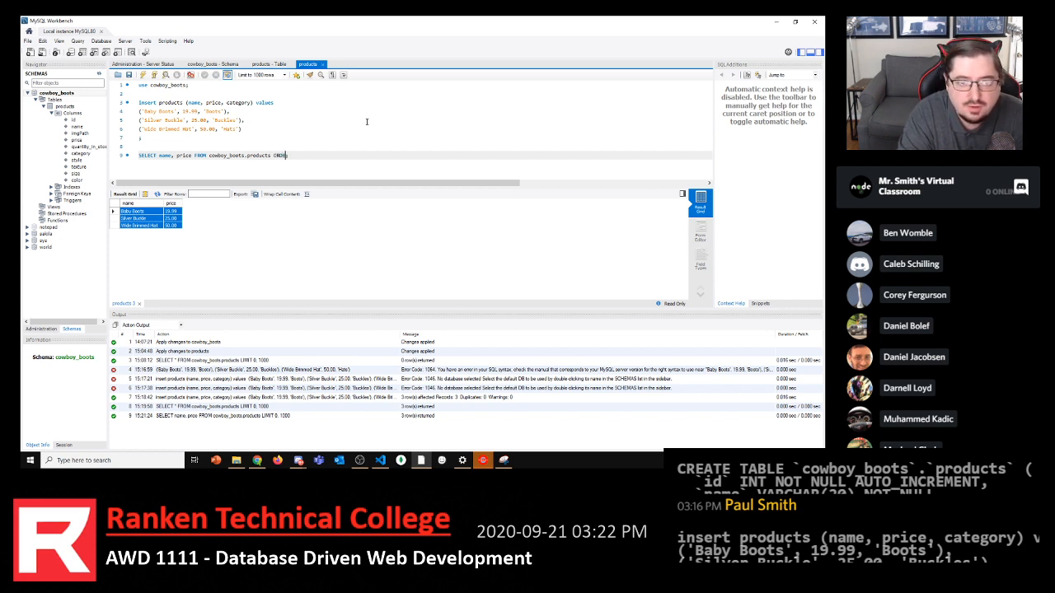
pyautogui.write('R BY')
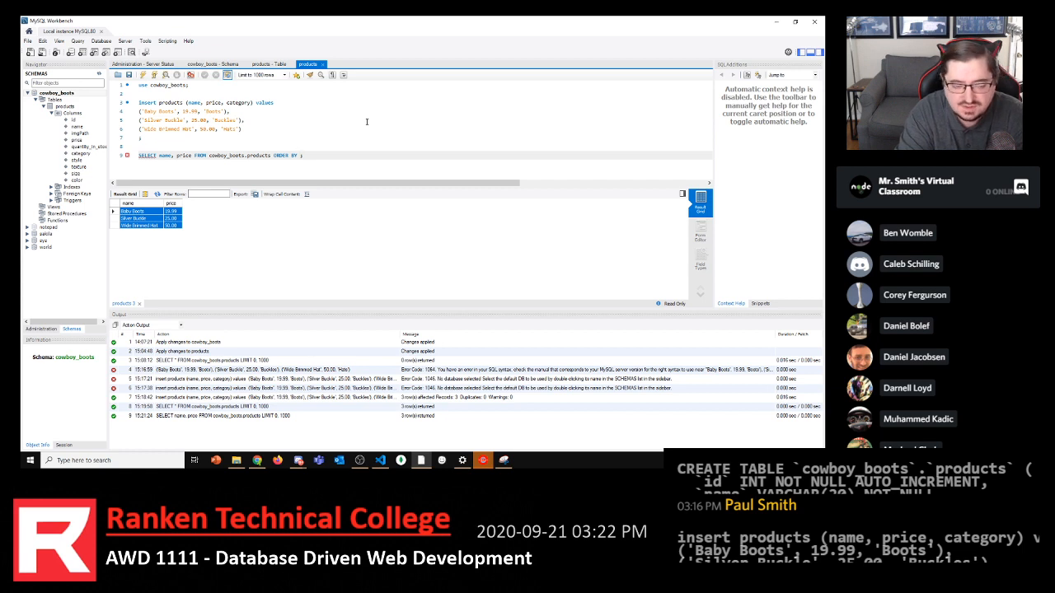
pyautogui.write(' price')
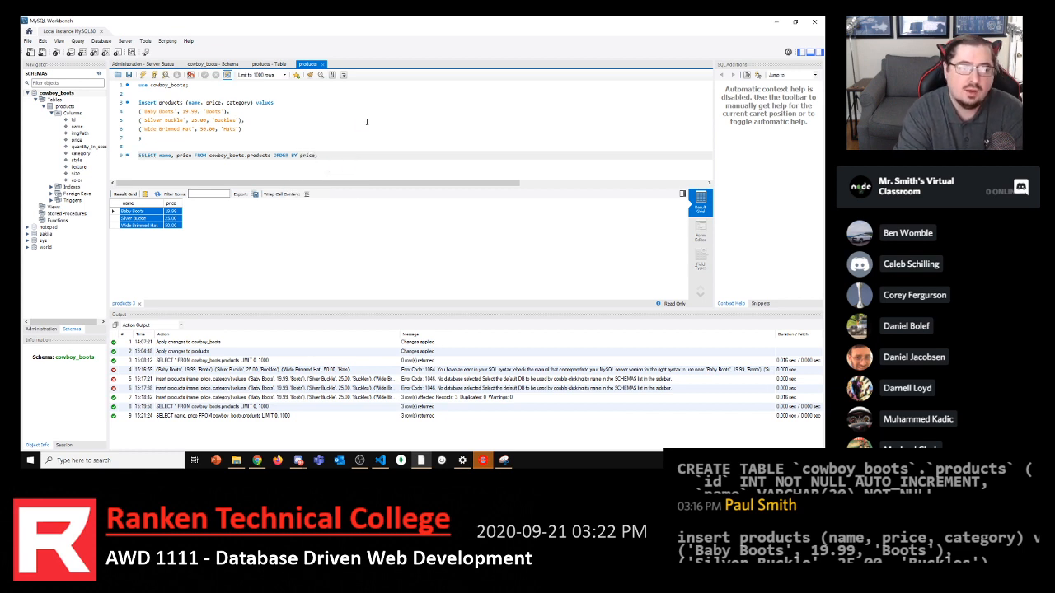
pyautogui.hotkey('ctrl', 's')
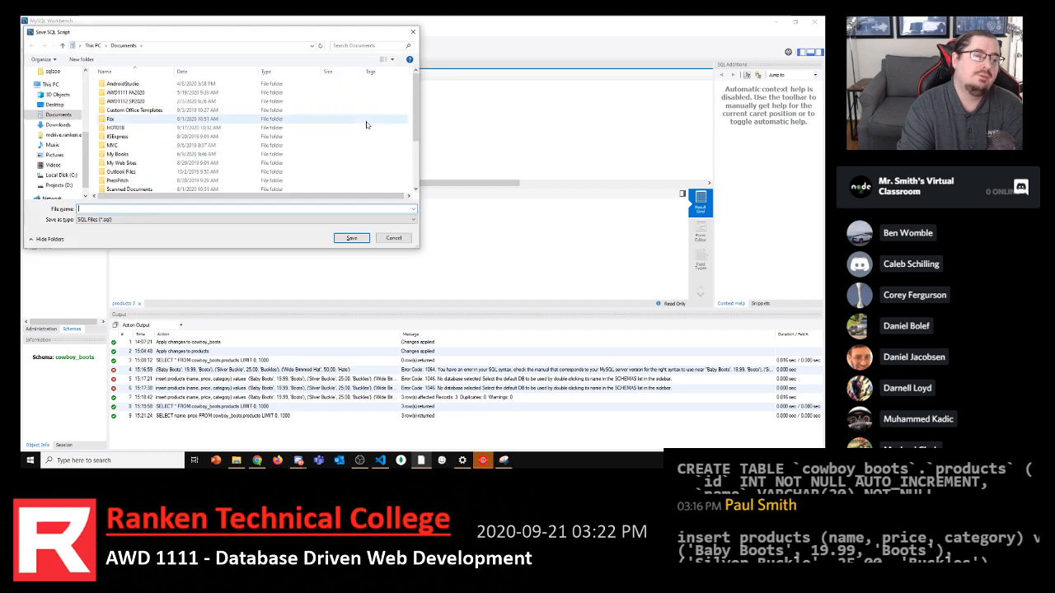
pyautogui.click(413, 32)
# Execute the entire script and rerun only the select query ordered by price
pyautogui.click(145, 74)
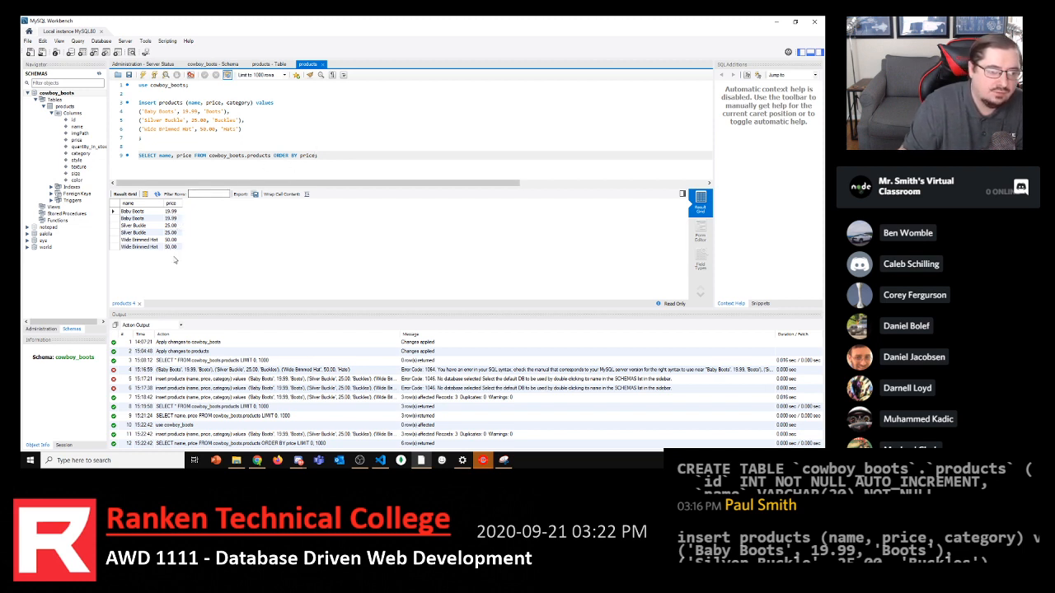
pyautogui.moveTo(323, 157); pyautogui.dragTo(130, 108)
pyautogui.click(143, 76)
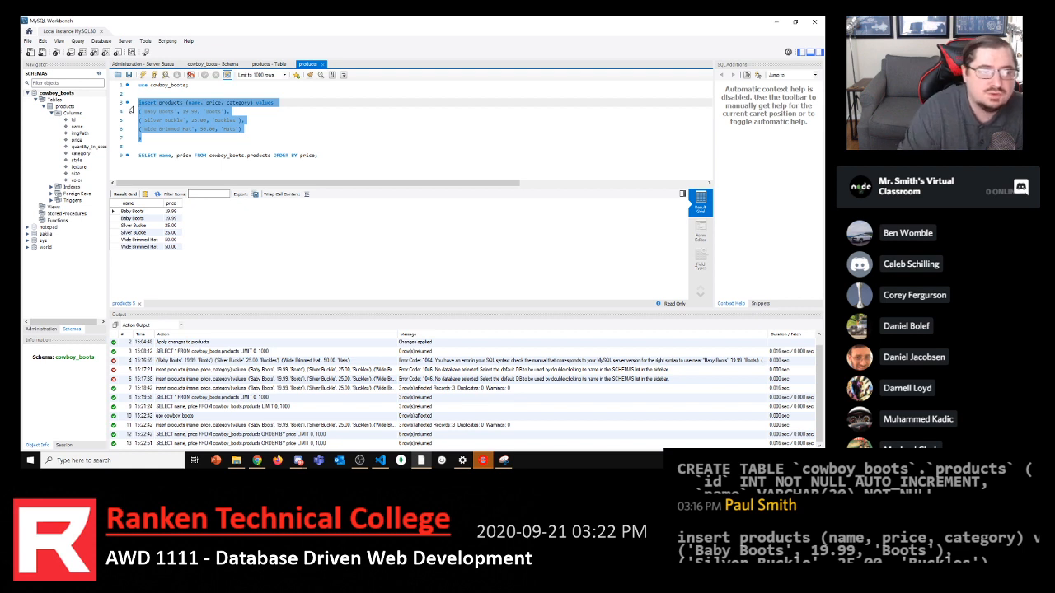
pyautogui.click(134, 105)
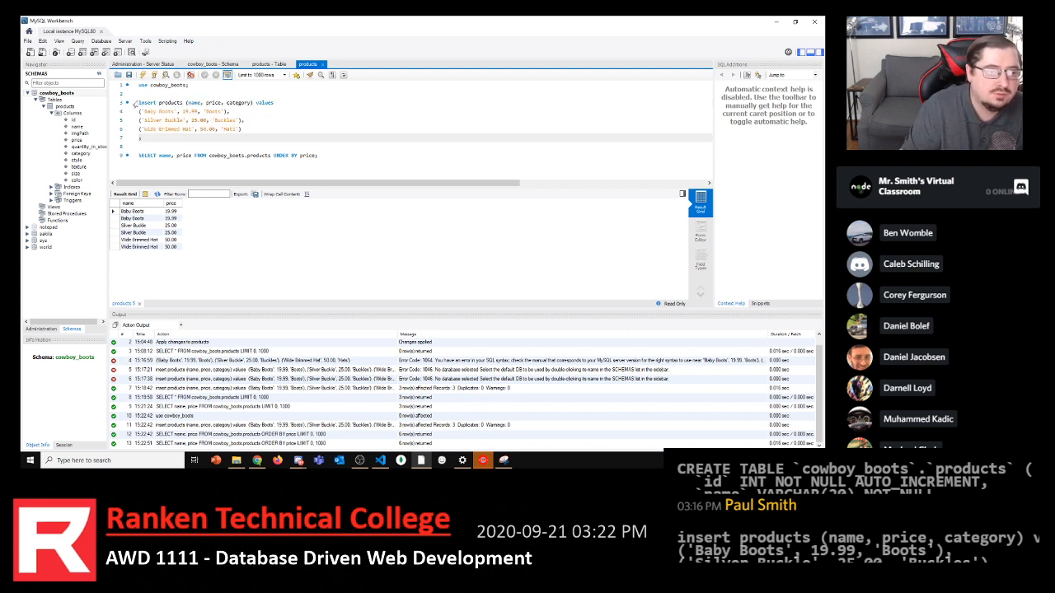
pyautogui.click(135, 105)
pyautogui.click(140, 104)
pyautogui.write('/')
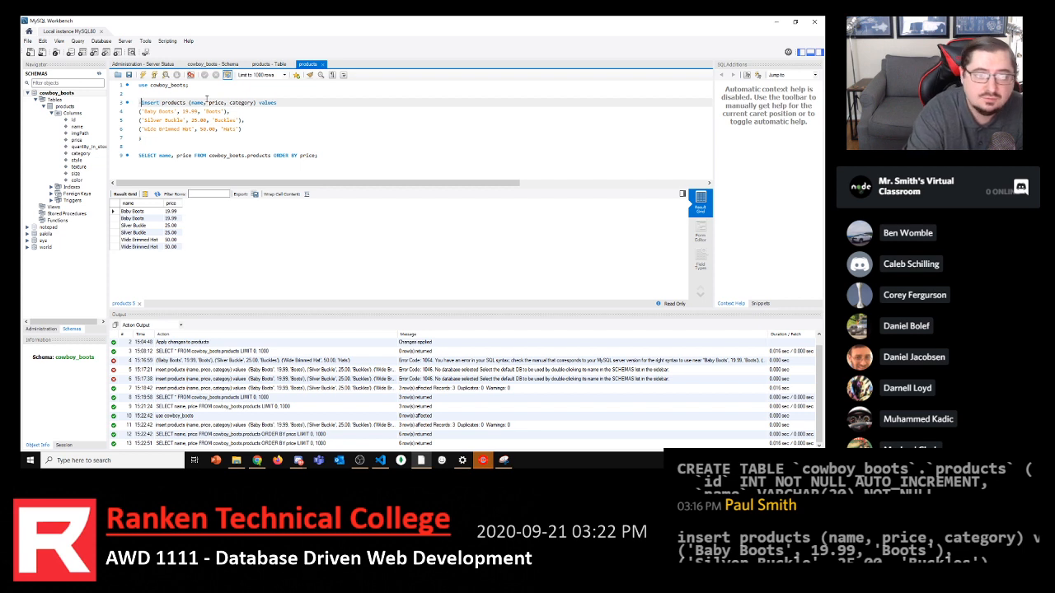
pyautogui.write('-')
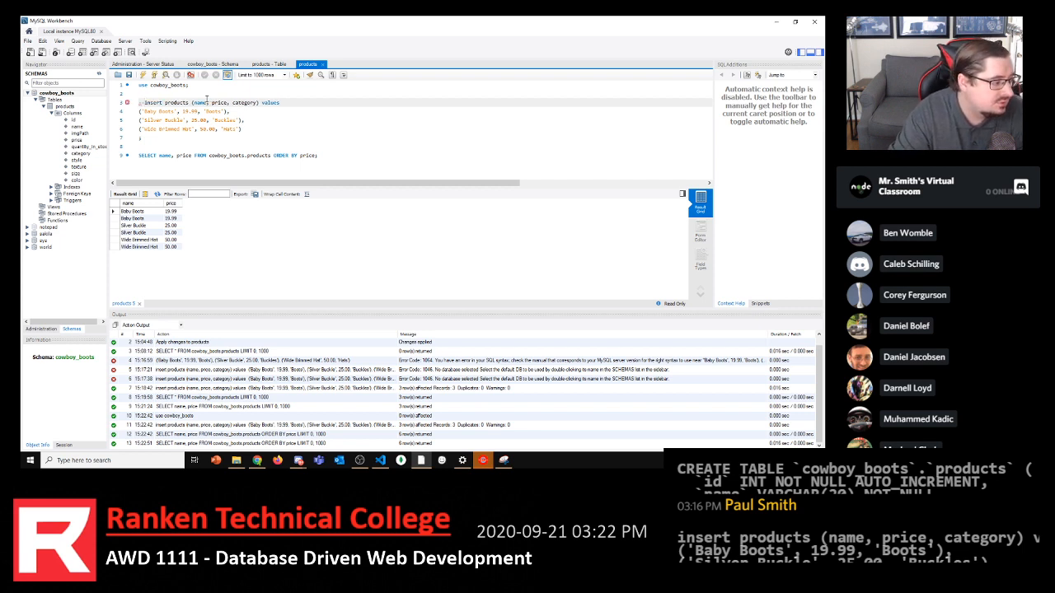
pyautogui.press('BackSpace')
pyautogui.press('BackSpace')
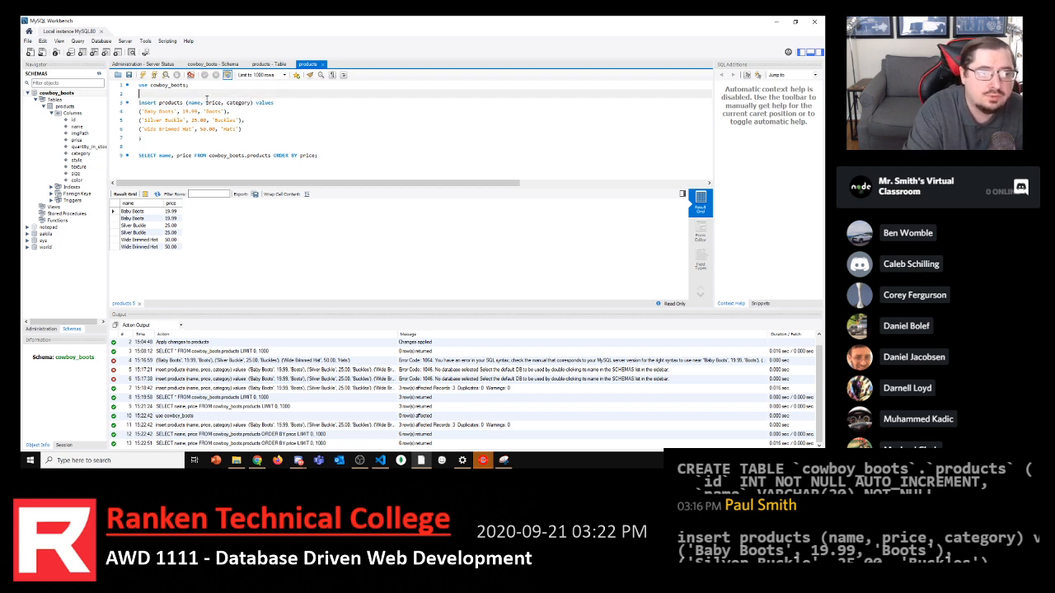
# Comment out the whole insert statement by enclosing it between '/*' and '*/' on separate lines
pyautogui.press('Return')
pyautogui.write('/*')
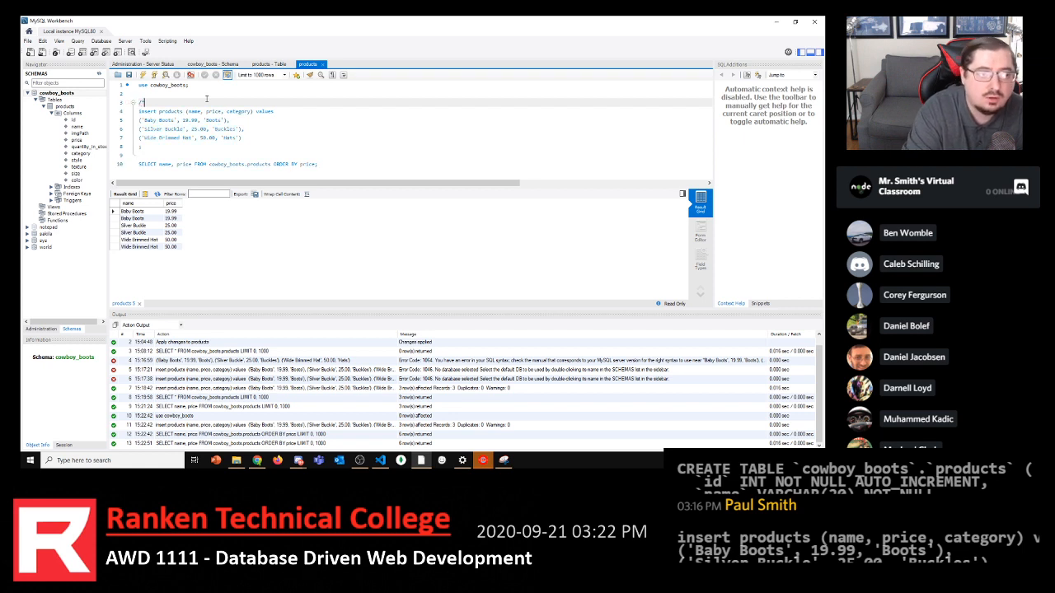
pyautogui.press('Down')
pyautogui.press('Down')
pyautogui.press('Down')
pyautogui.press('Down')
pyautogui.press('Down')
pyautogui.press('Return')
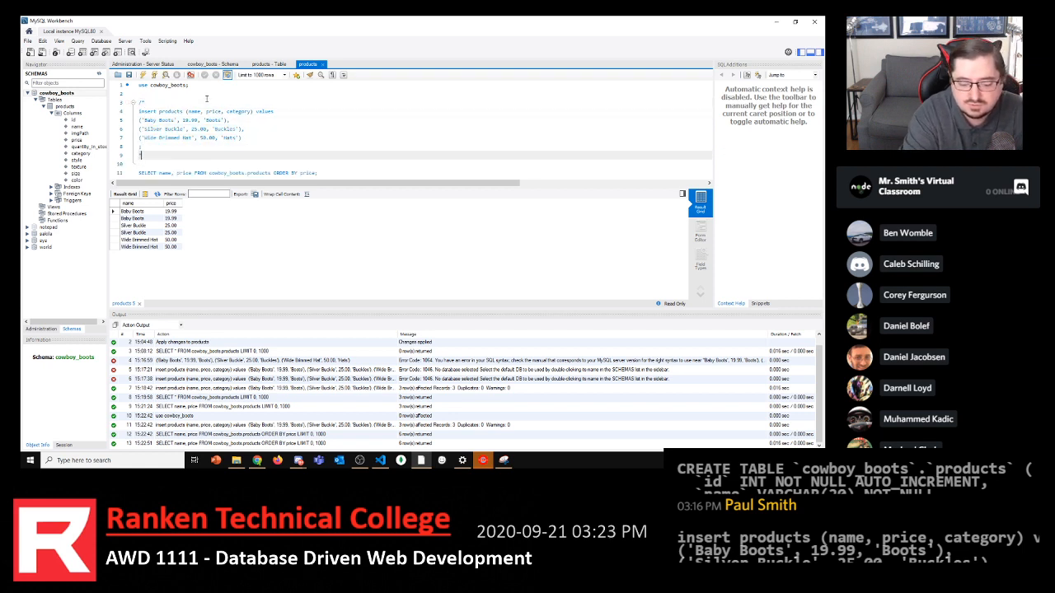
pyautogui.write('*/')
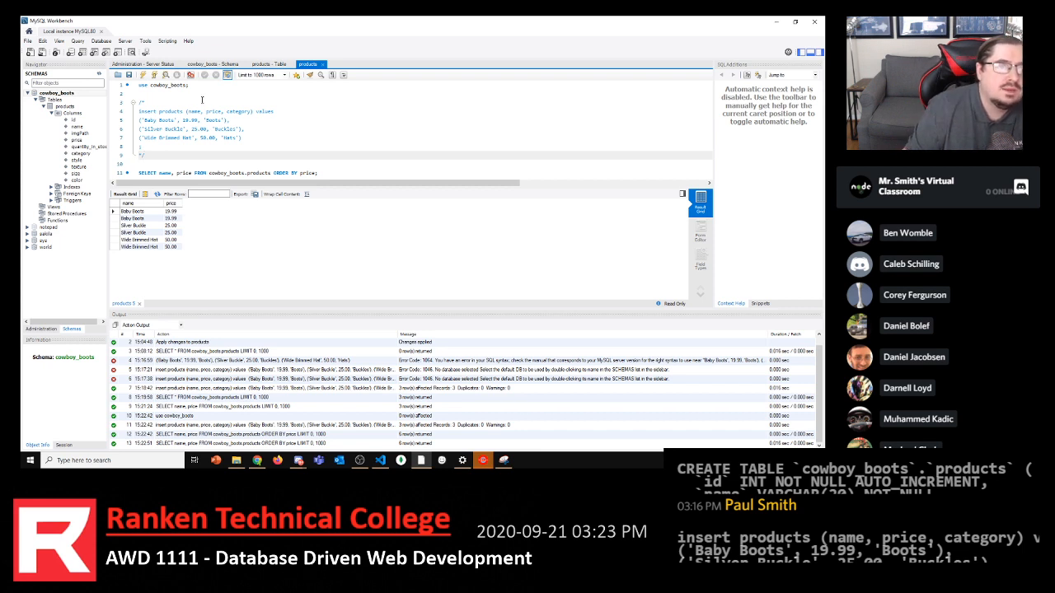
pyautogui.doubleClick(141, 102)
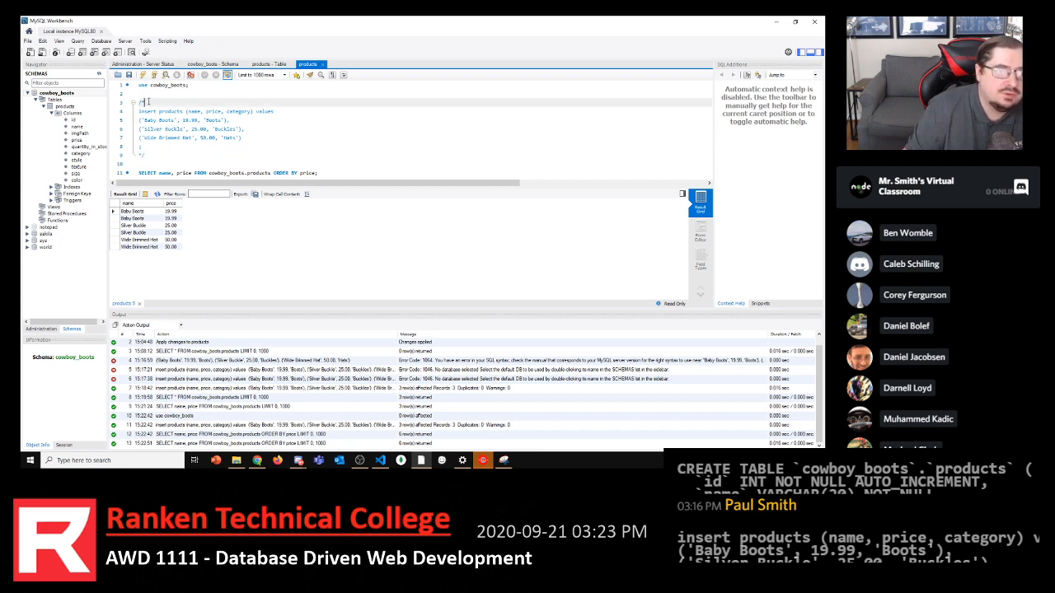
# Add a blank line after the select query, execute the script, and enlarge the query editor area above the results
pyautogui.click(312, 173)
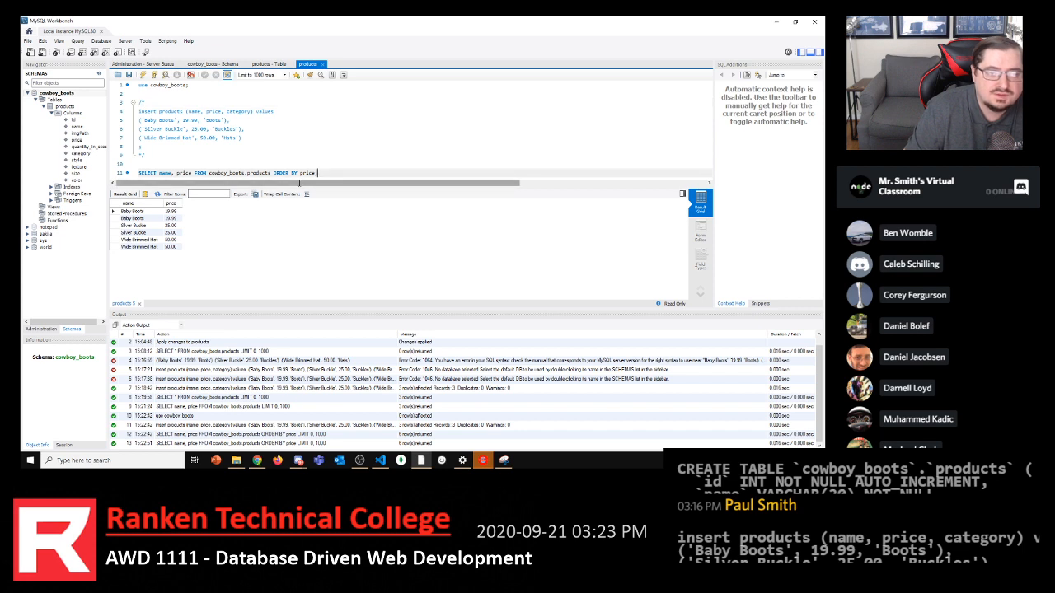
pyautogui.press('Return')
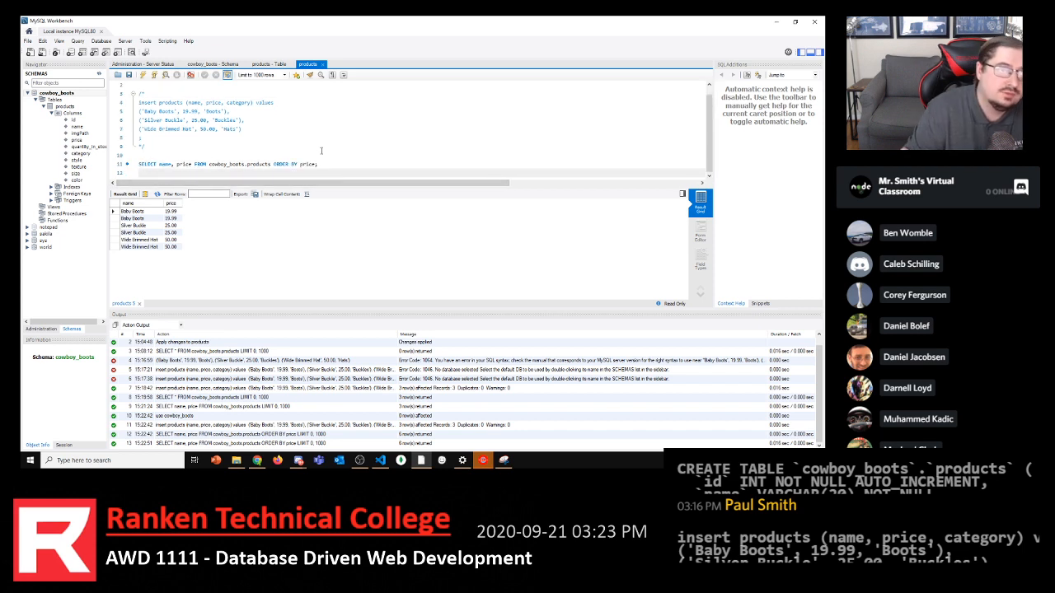
pyautogui.click(142, 75)
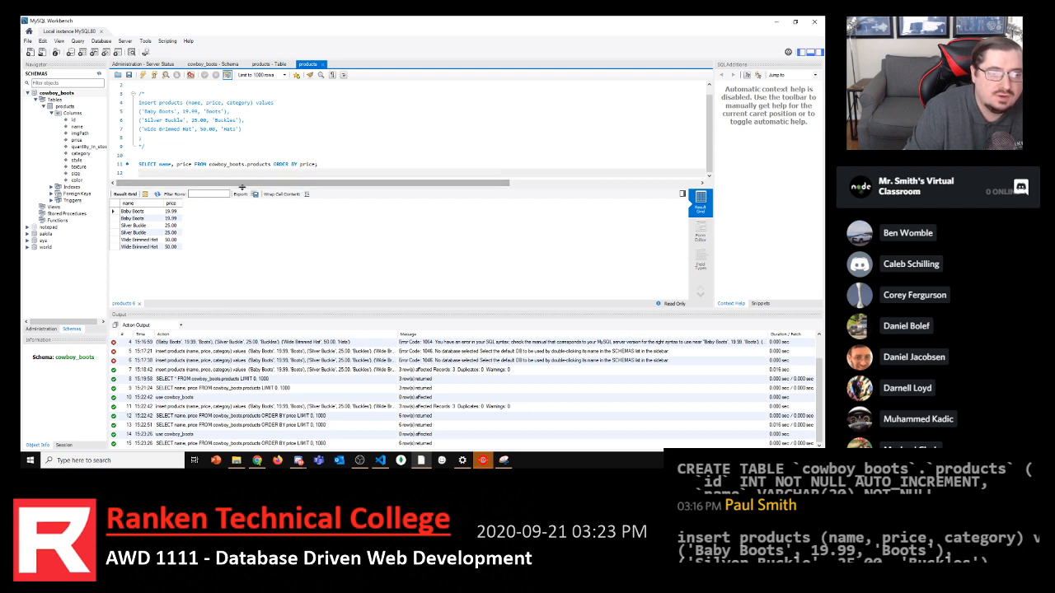
pyautogui.moveTo(240, 187); pyautogui.dragTo(245, 206)
pyautogui.click(171, 225)
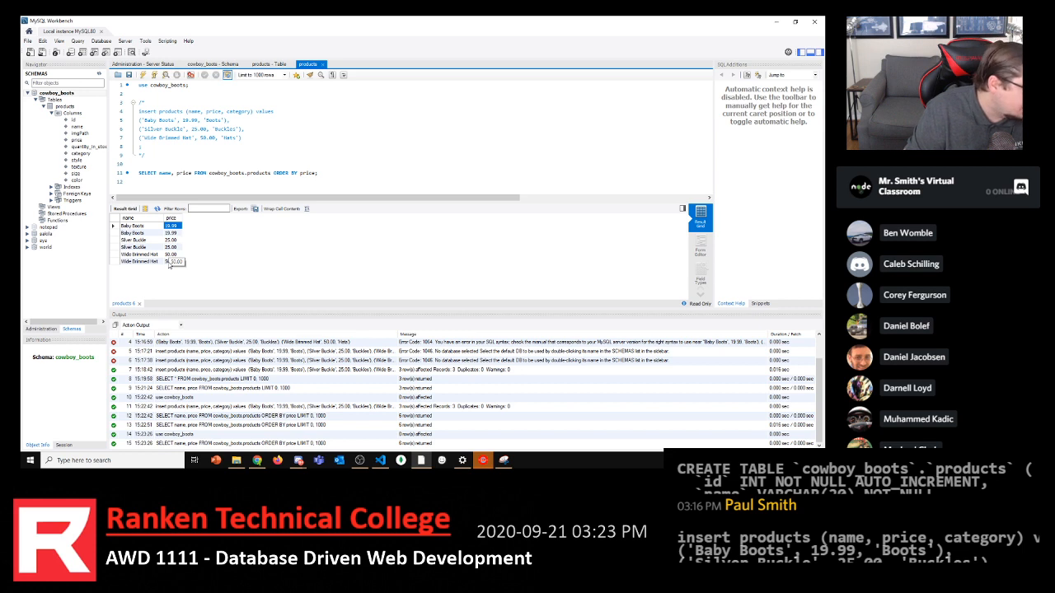
# Add DESC after 'ORDER BY price' in the select query and execute the script
pyautogui.click(318, 173)
pyautogui.press('BackSpace')
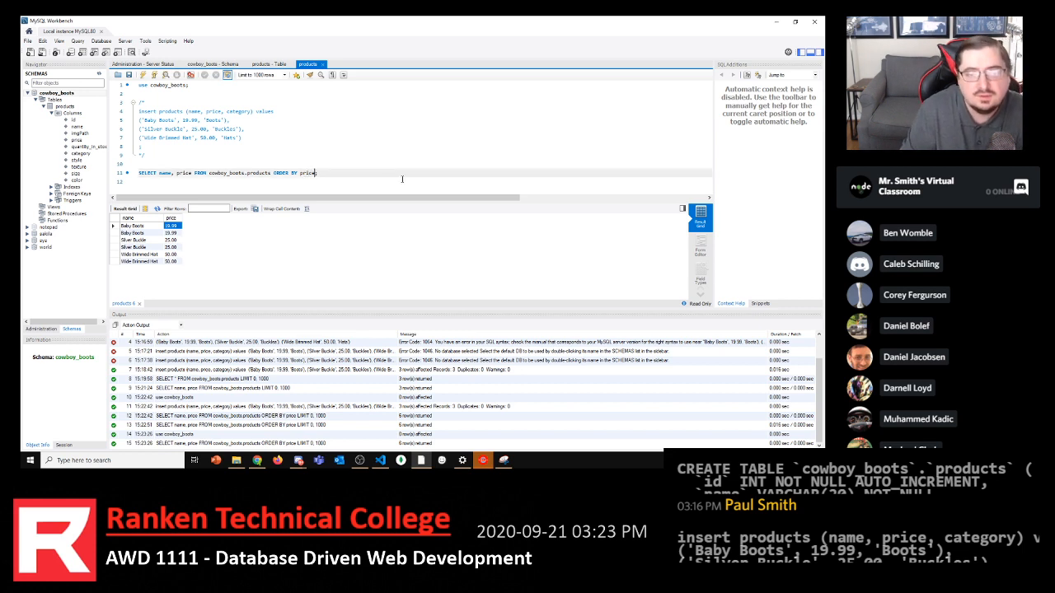
pyautogui.write('des')
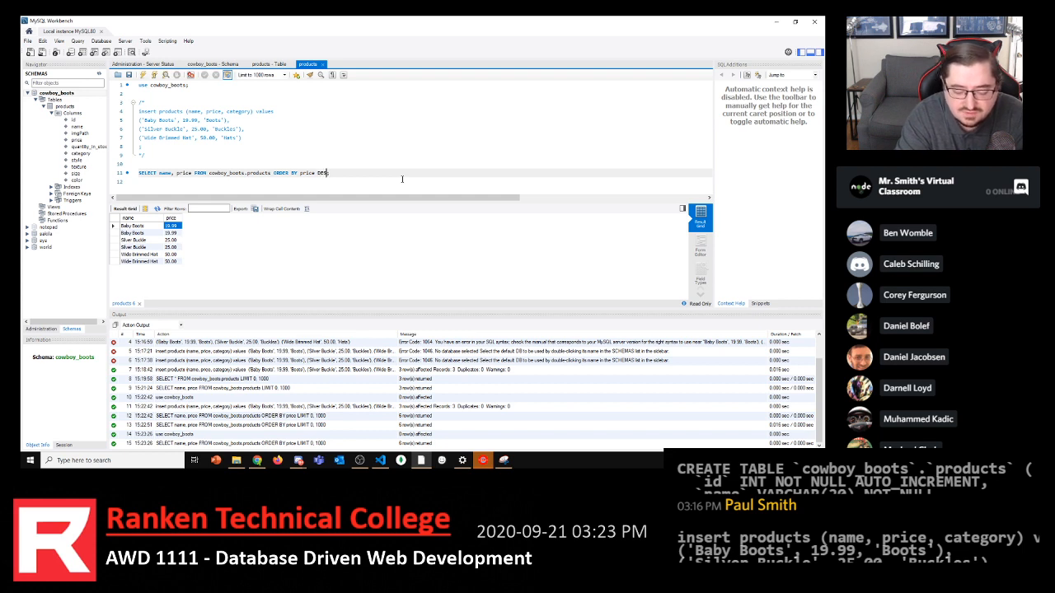
pyautogui.write('c;')
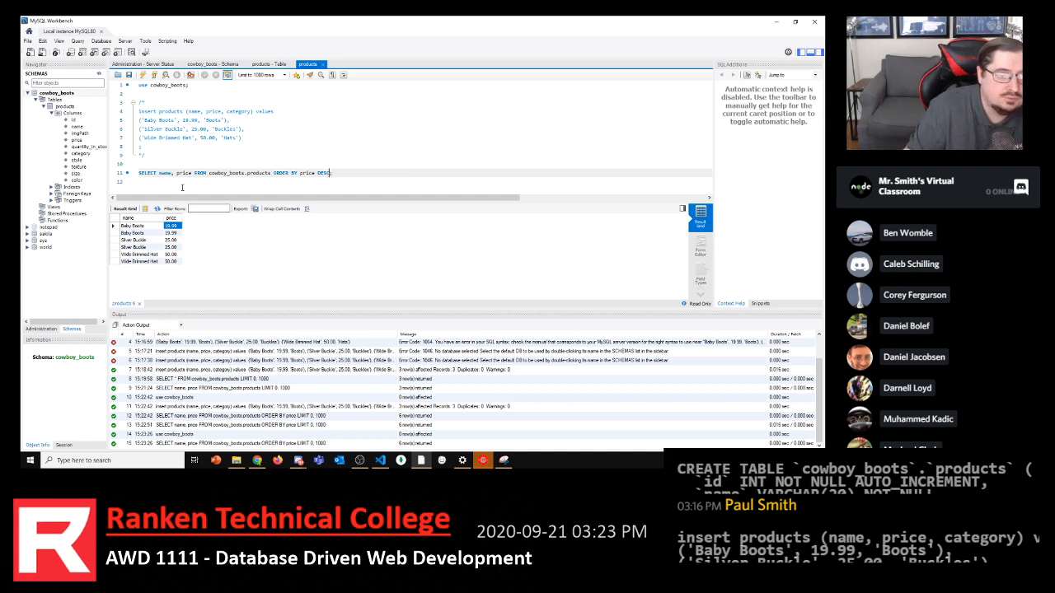
pyautogui.click(144, 75)
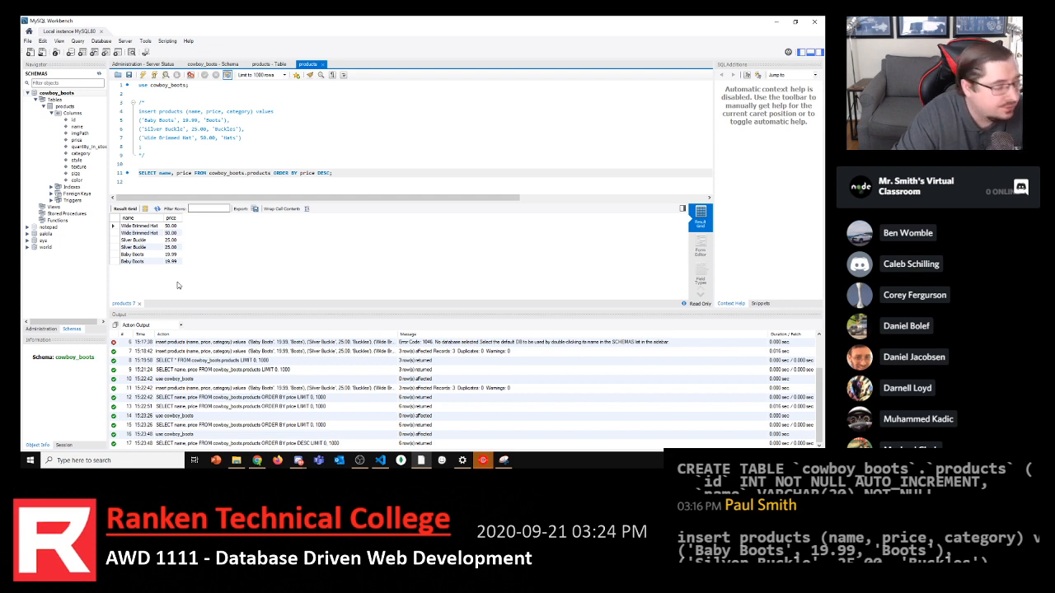
pyautogui.write(';')
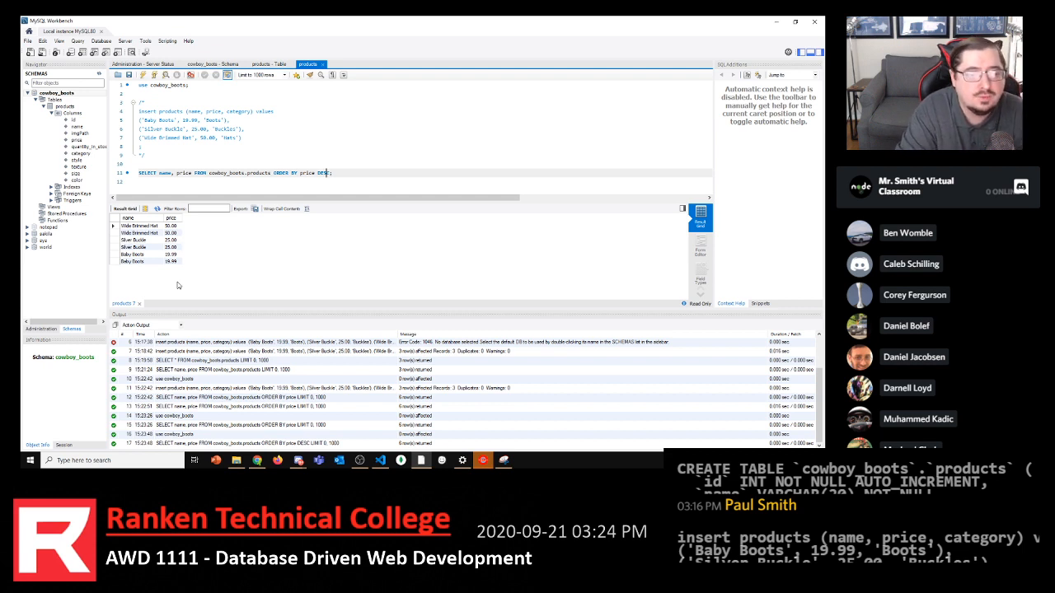
pyautogui.press('Left')
pyautogui.press('Left')
pyautogui.press('Left')
pyautogui.press('Left')
pyautogui.press('Left')
pyautogui.press('Left')
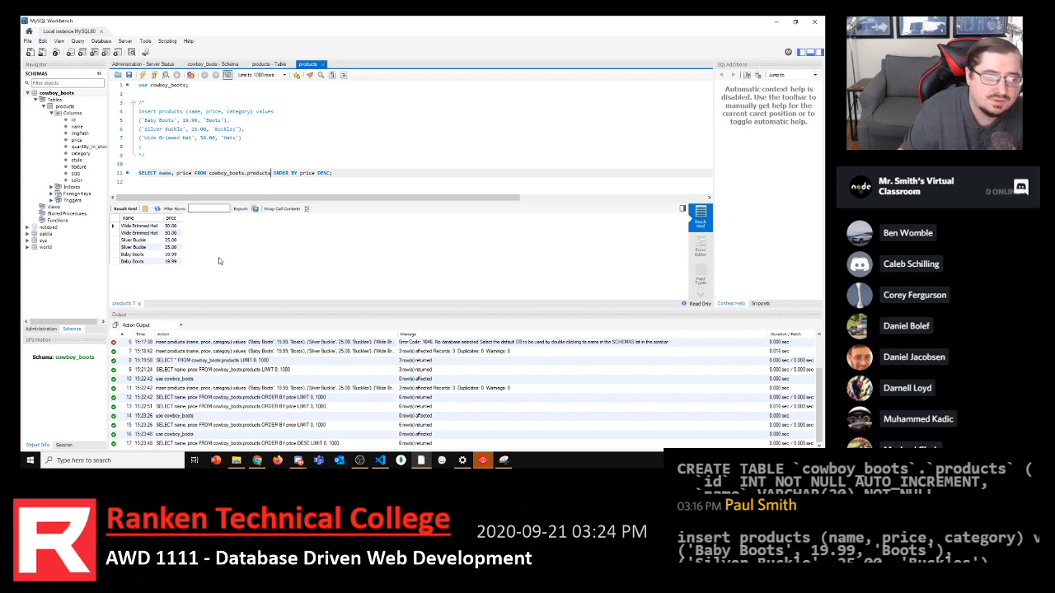
# Duplicate the select query on its own line and remove 'ORDER BY price DESC' from the upper copy
pyautogui.moveTo(339, 172); pyautogui.dragTo(145, 173)
pyautogui.hotkey('ctrl', 'c')
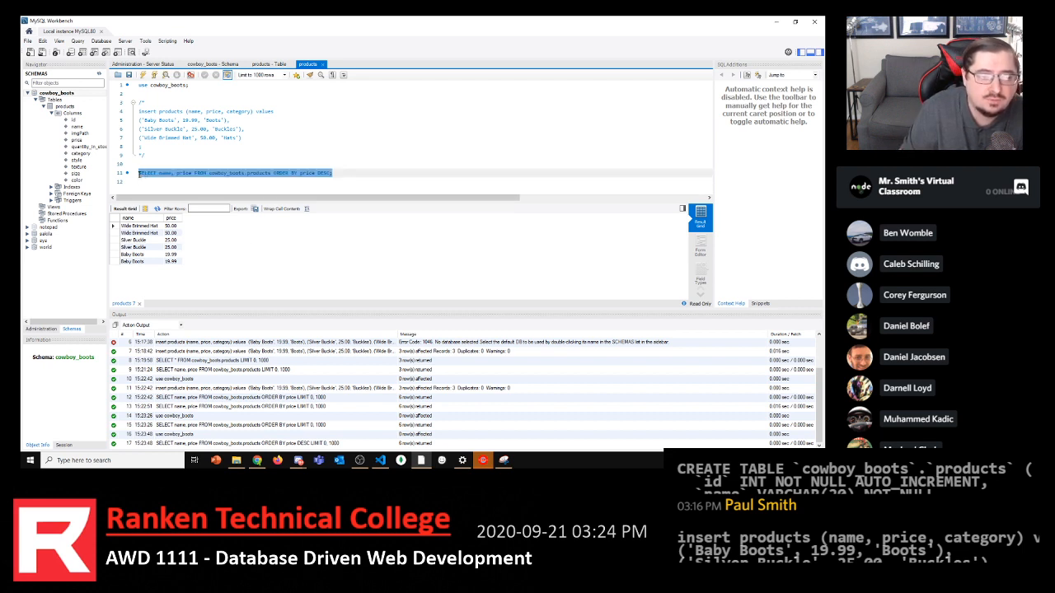
pyautogui.click(160, 164)
pyautogui.press('Return')
pyautogui.hotkey('ctrl', 'v')
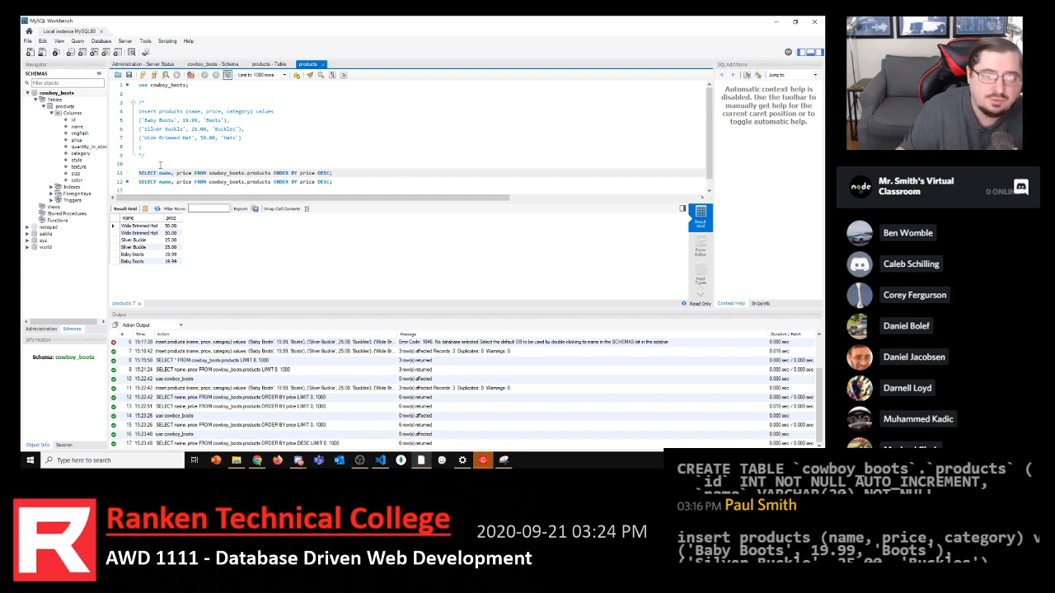
pyautogui.moveTo(274, 173); pyautogui.dragTo(332, 171)
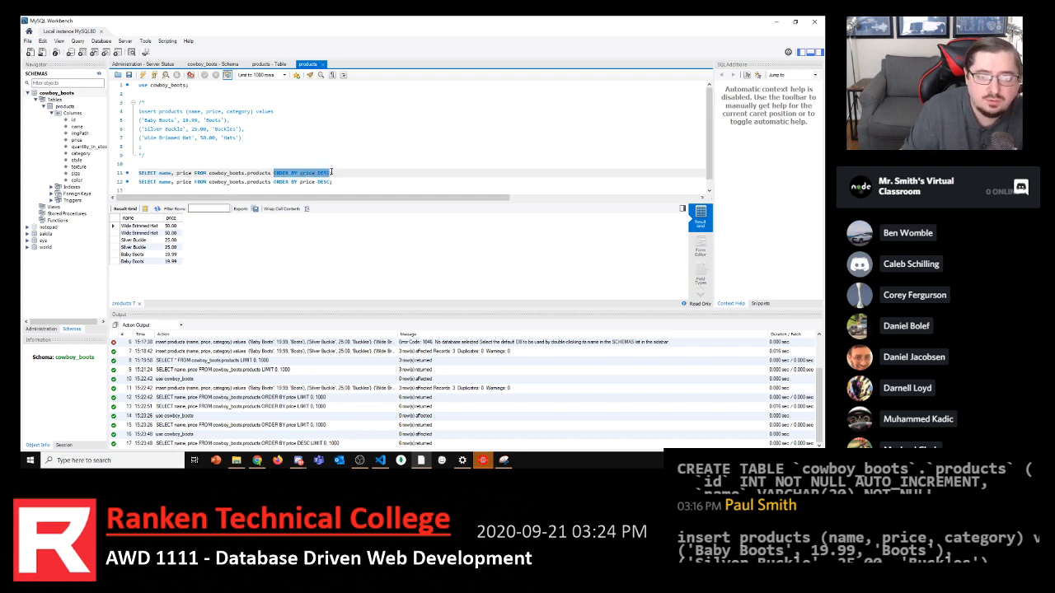
pyautogui.press('BackSpace')
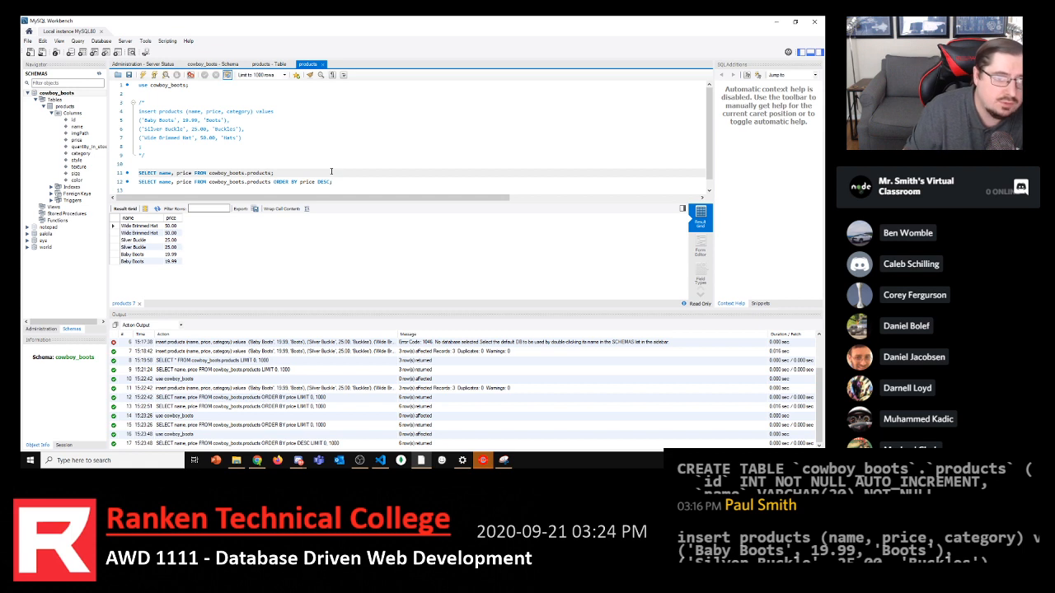
# Copy the select query without sorting onto a new line below the descending query
pyautogui.moveTo(333, 181); pyautogui.dragTo(277, 174)
pyautogui.hotkey('ctrl', 'c')
pyautogui.click(299, 171)
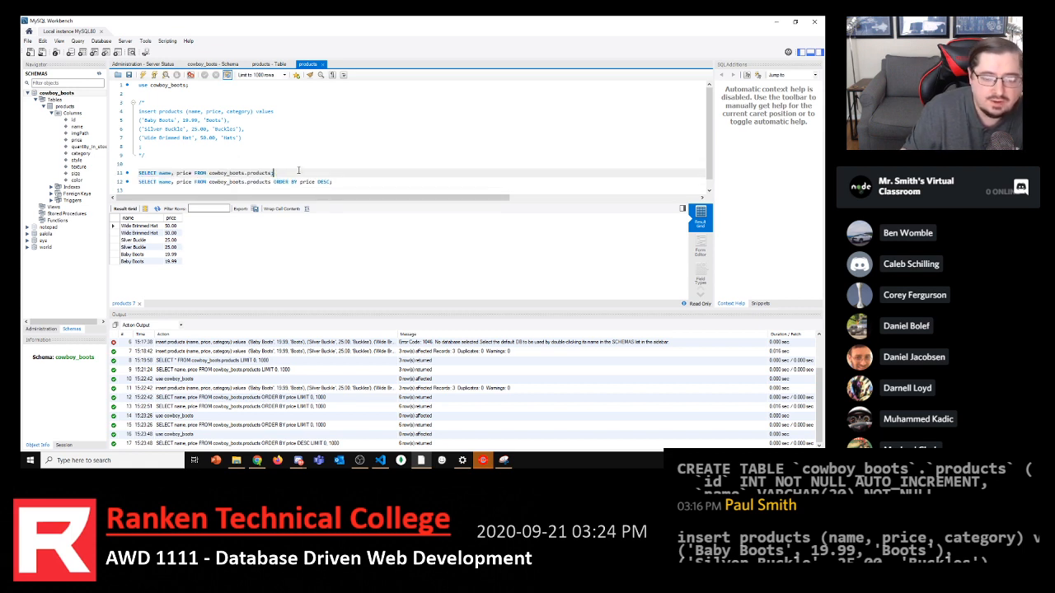
pyautogui.press('Return')
pyautogui.hotkey('ctrl', 'v')
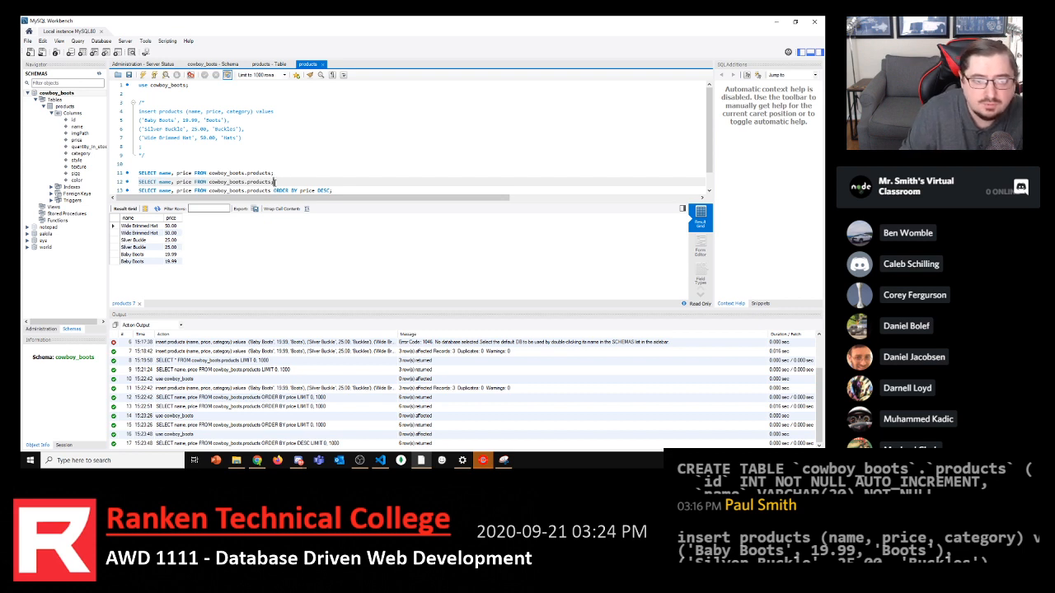
pyautogui.moveTo(288, 179); pyautogui.dragTo(293, 170)
pyautogui.hotkey('ctrl', 'c')
pyautogui.press('BackSpace')
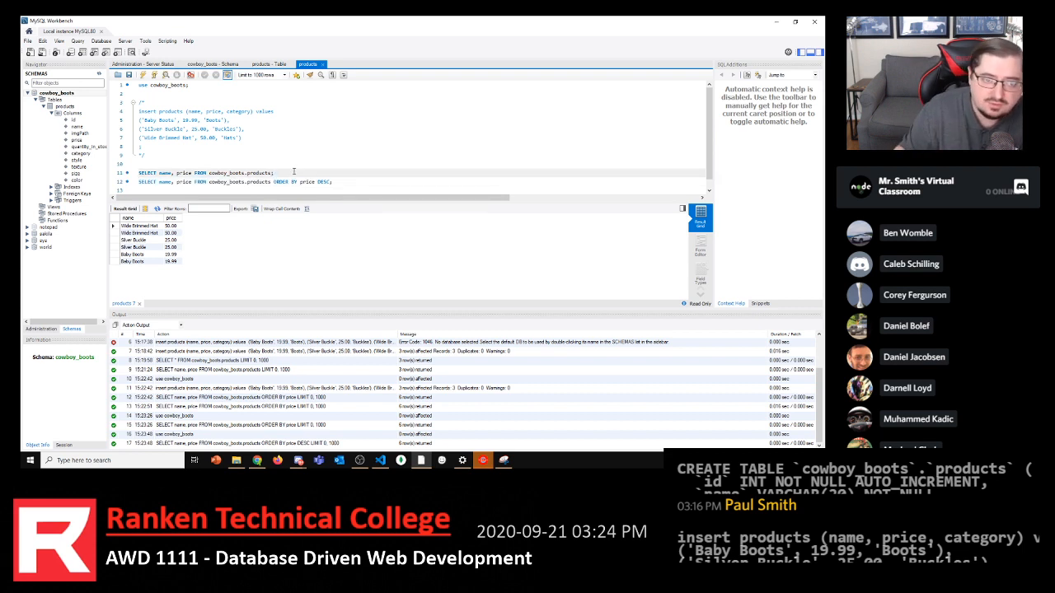
pyautogui.scroll(-1, 293, 171)
pyautogui.click(368, 173)
pyautogui.press('Return')
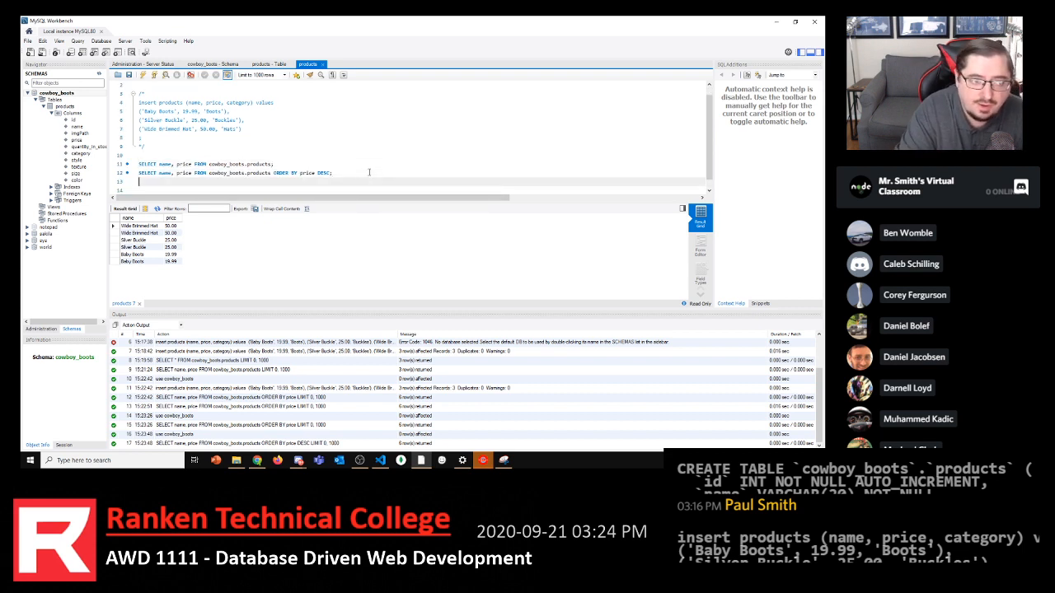
pyautogui.hotkey('ctrl', 'v')
# Append "WHERE name = 'Silver Buckle'" to the third select query before its semicolon
pyautogui.press('Left')
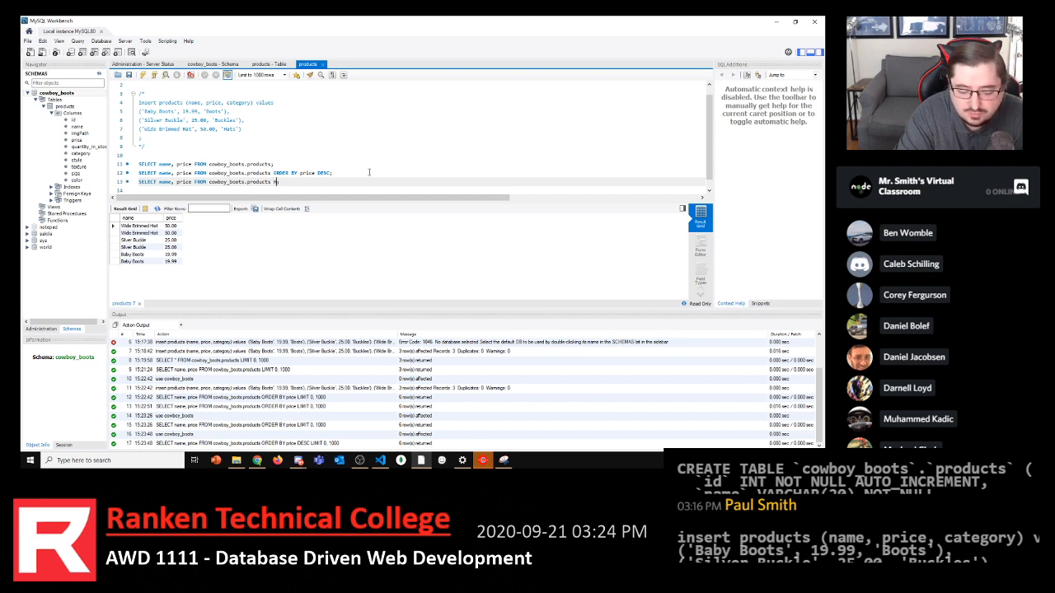
pyautogui.press('BackSpace')
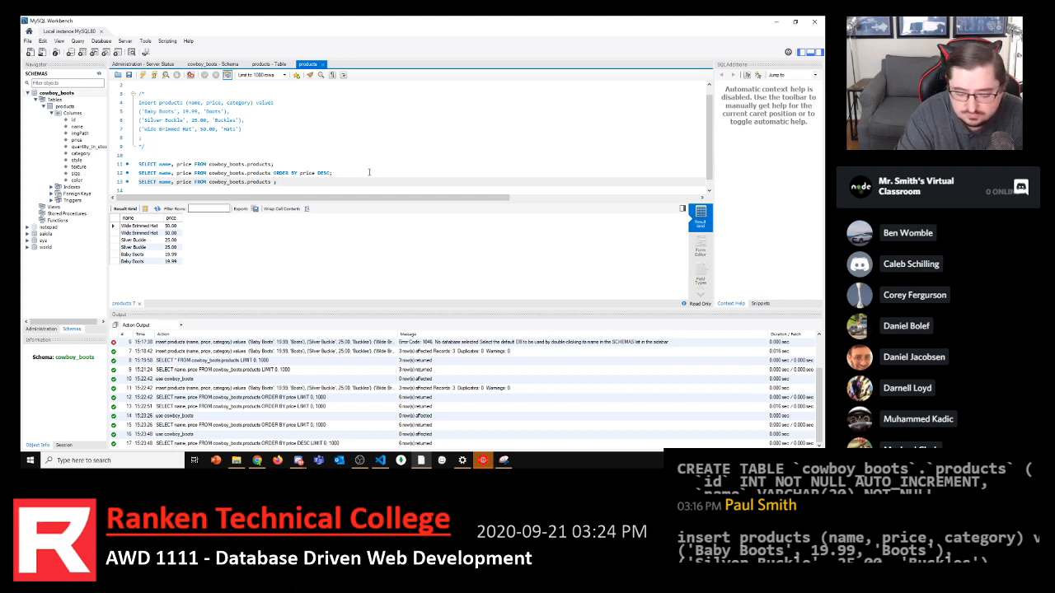
pyautogui.write('WHERE ')
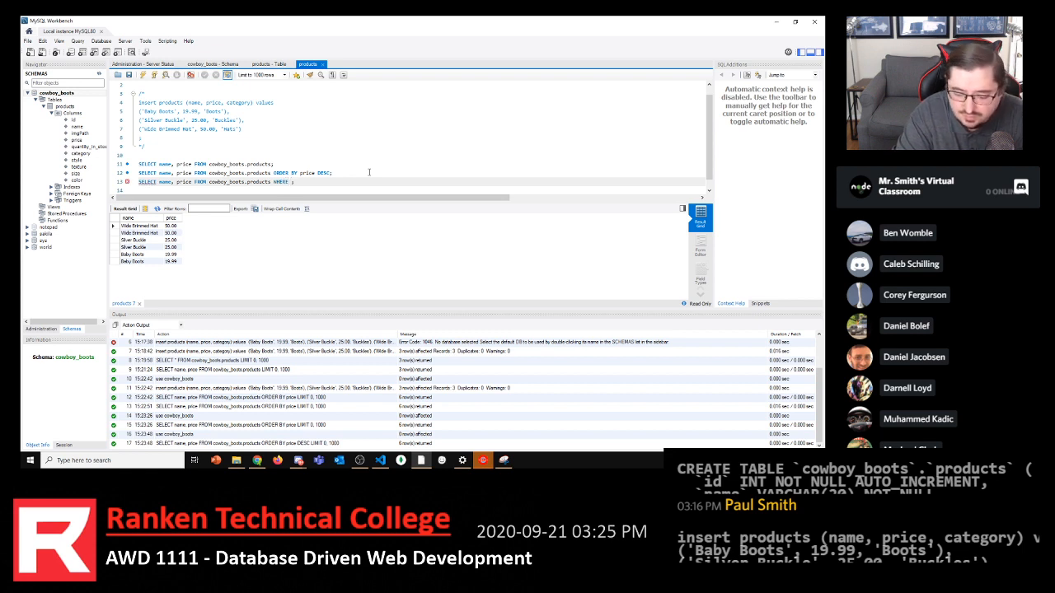
pyautogui.write('name ')
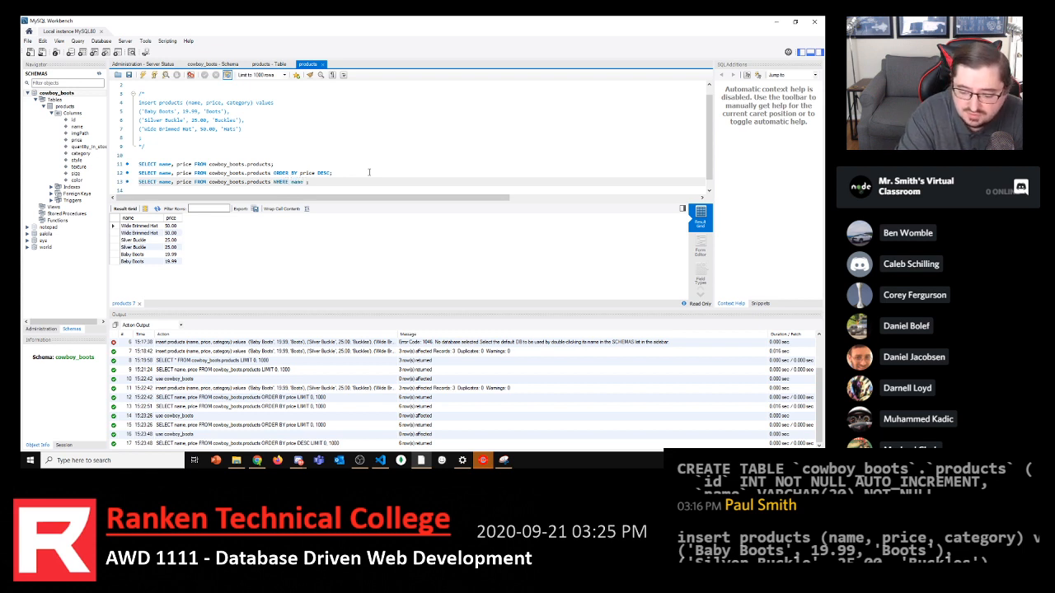
pyautogui.write("= '")
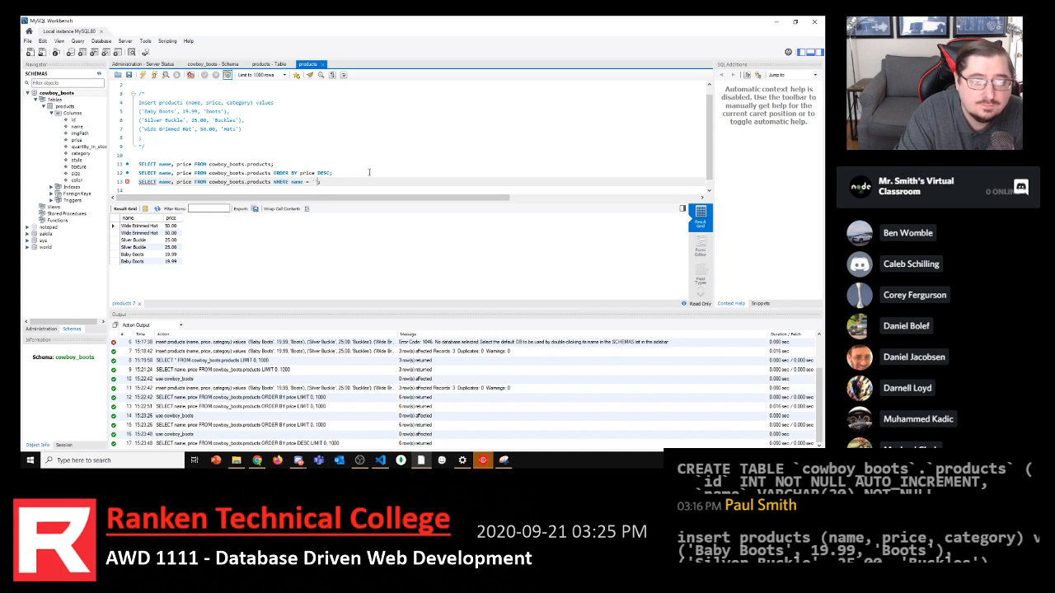
pyautogui.write('Silver B')
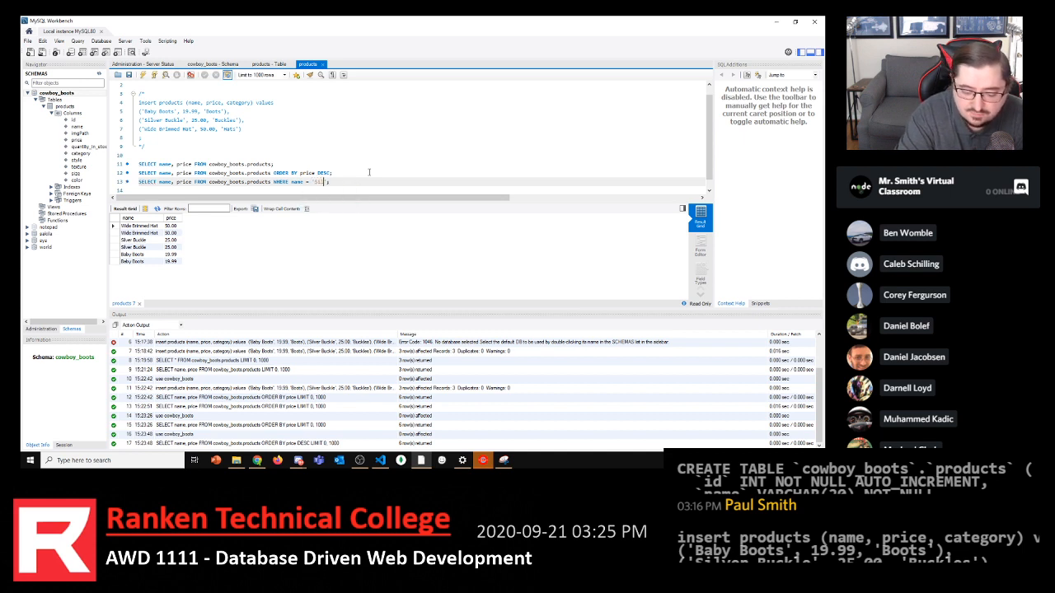
pyautogui.write('uckle')
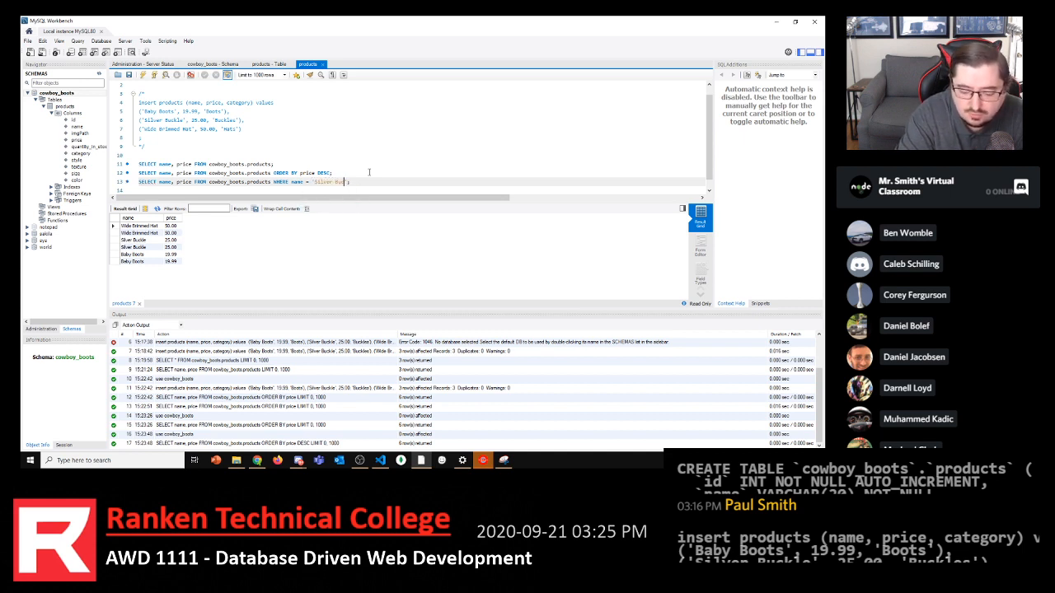
# Execute the entire script with all three select queries, without saving it to a file
pyautogui.hotkey('ctrl', 's')
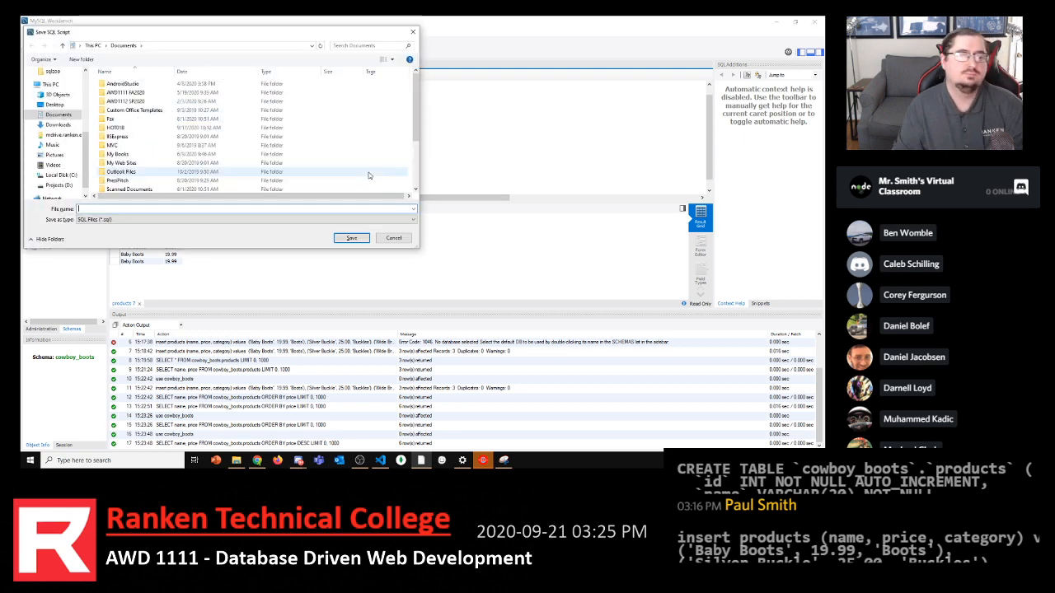
pyautogui.click(390, 237)
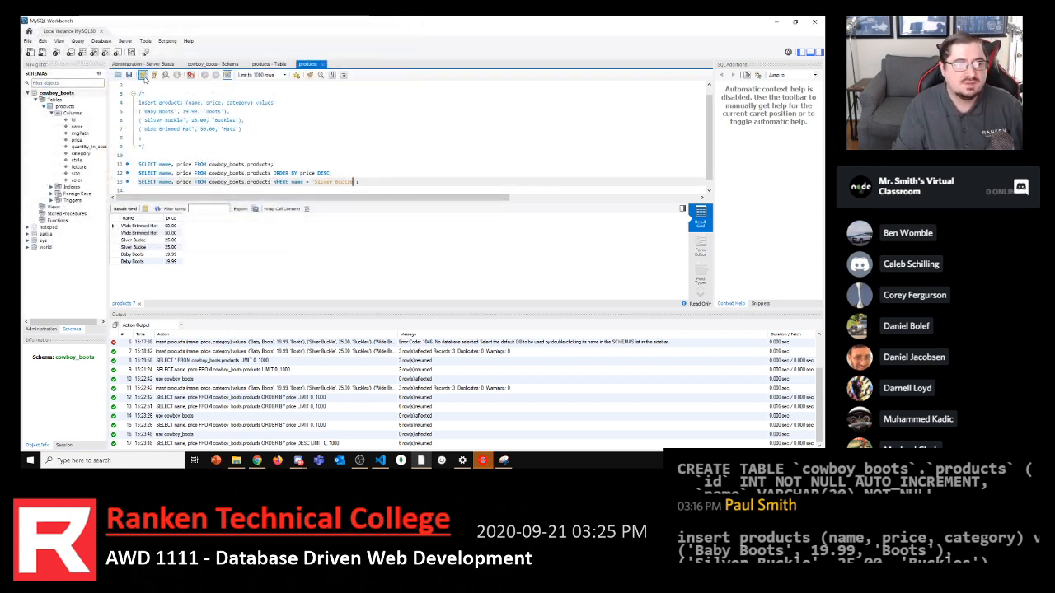
pyautogui.click(142, 74)
# Highlight the complete Silver Buckle query and separately its WHERE clause to review them
pyautogui.moveTo(377, 181); pyautogui.dragTo(138, 181)
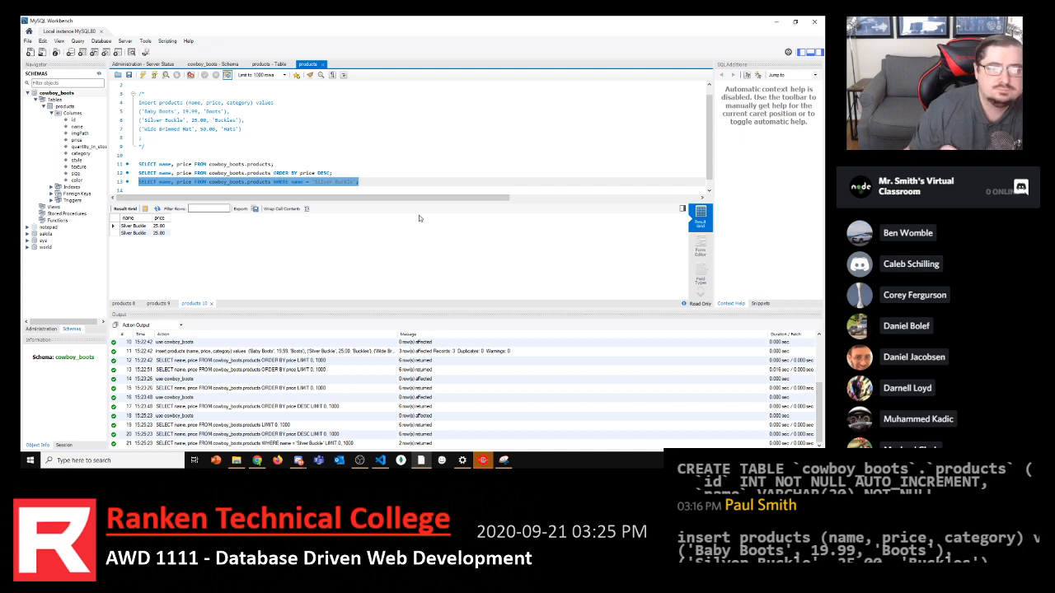
pyautogui.click(380, 183)
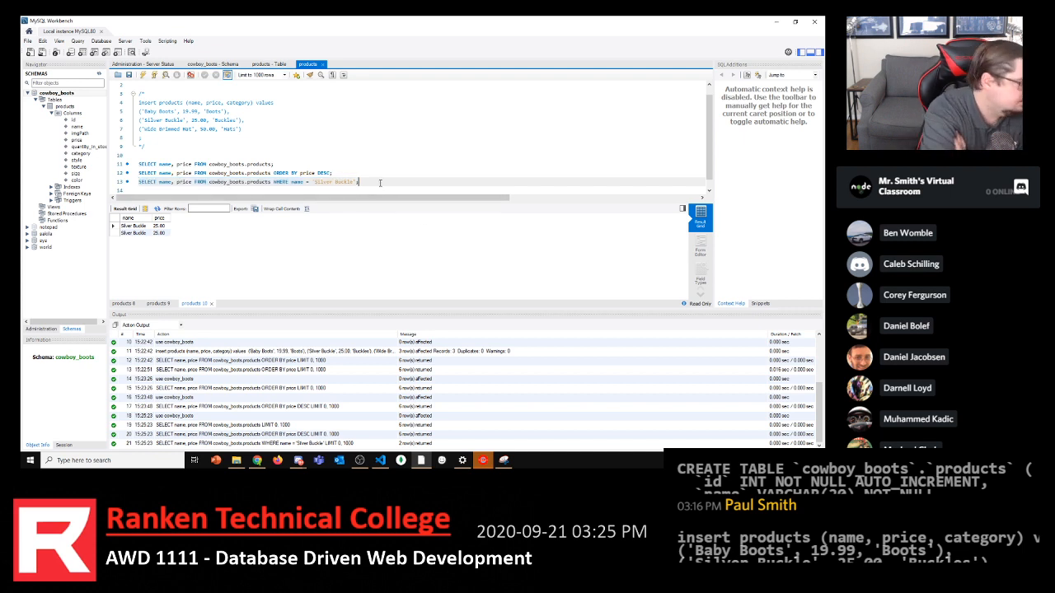
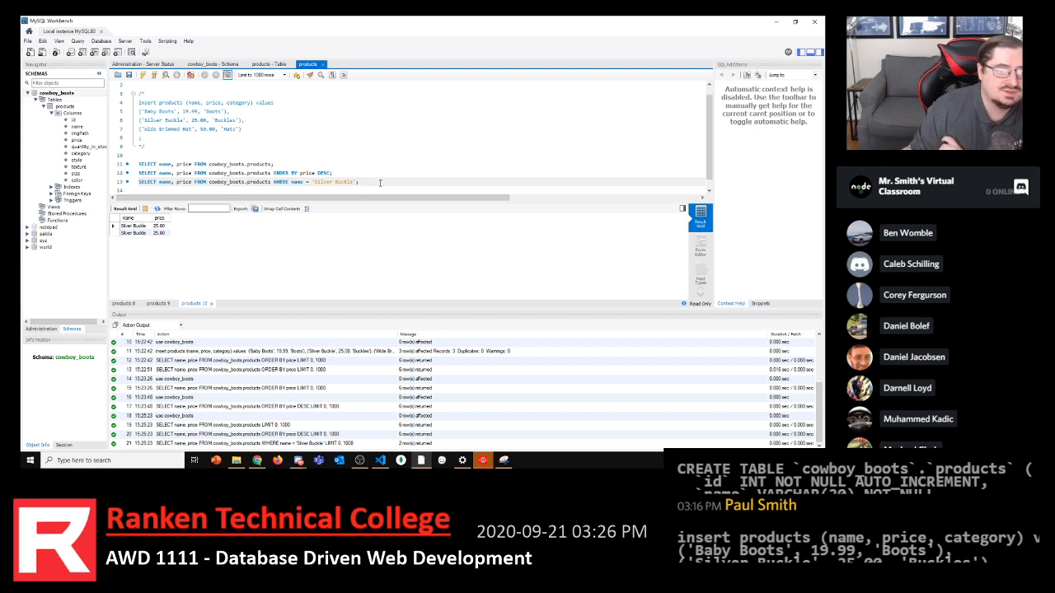
pyautogui.moveTo(359, 181); pyautogui.dragTo(271, 182)
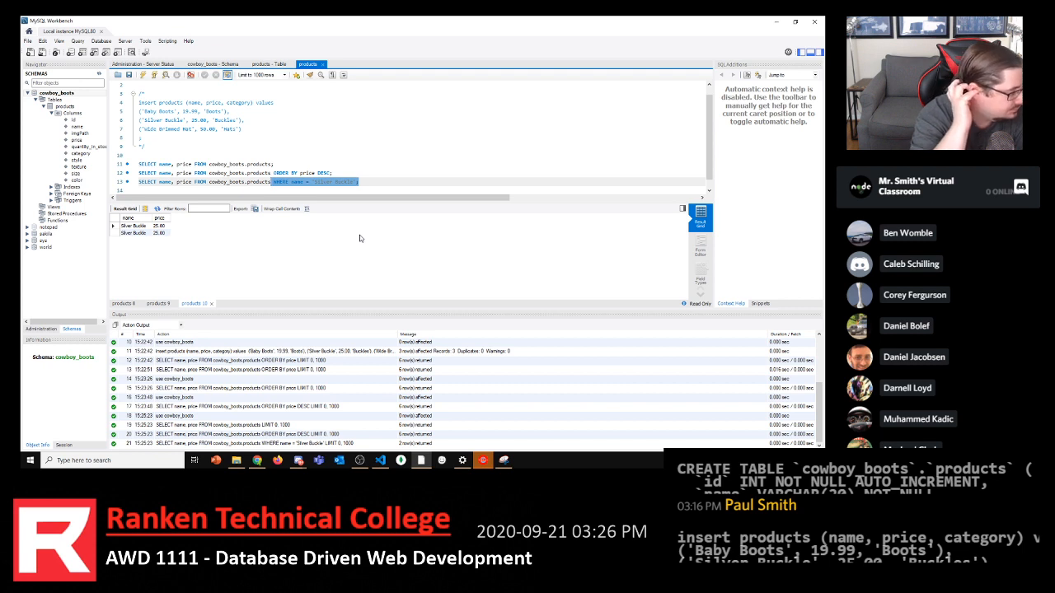
# Copy all three select queries from the script for the class chat and minimize MySQL Workbench
pyautogui.click(347, 191)
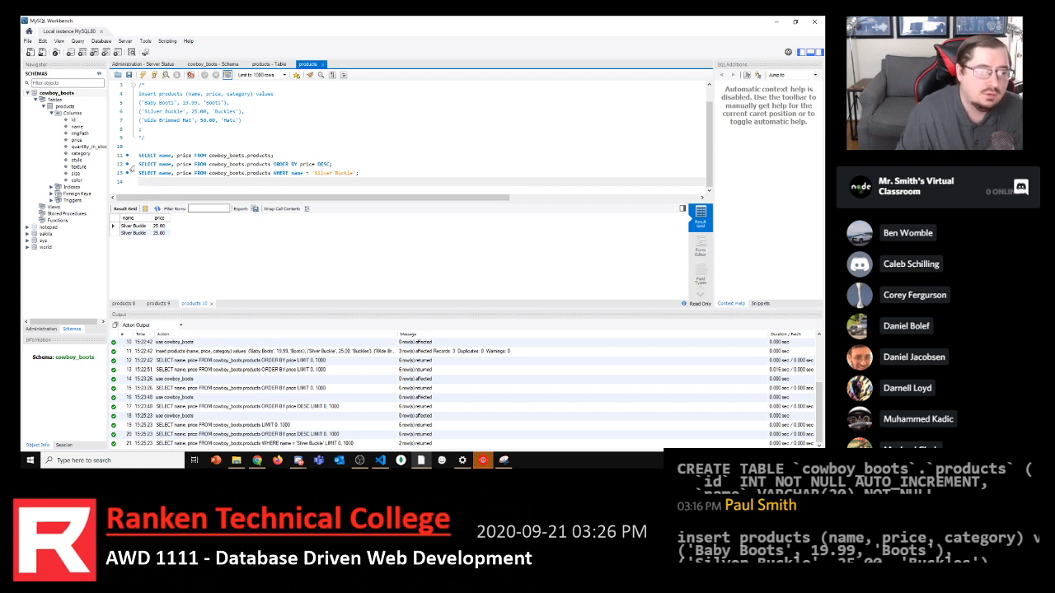
pyautogui.moveTo(147, 178); pyautogui.dragTo(134, 159)
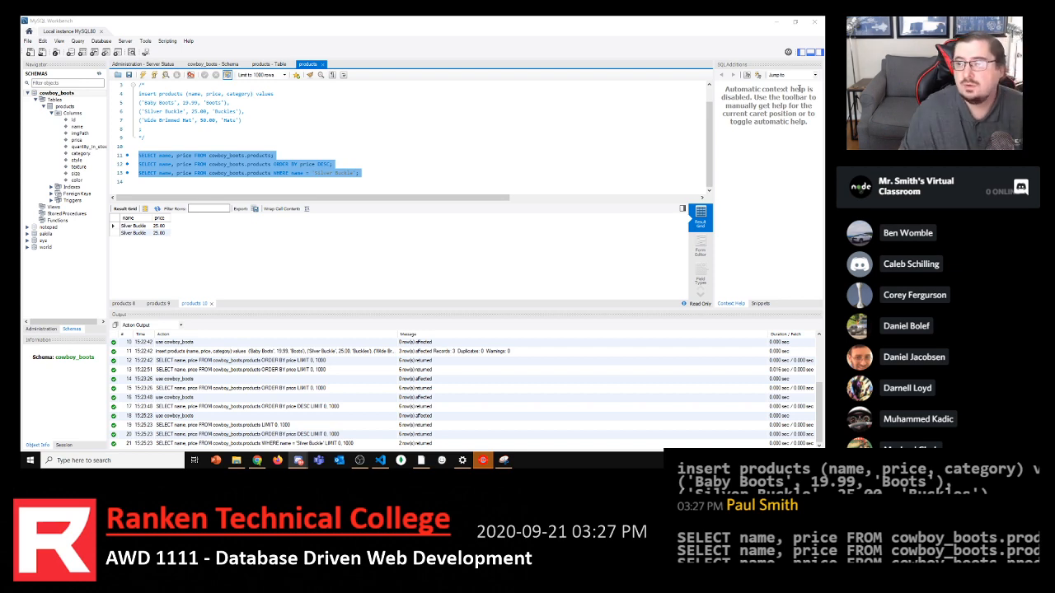
pyautogui.click(777, 22)
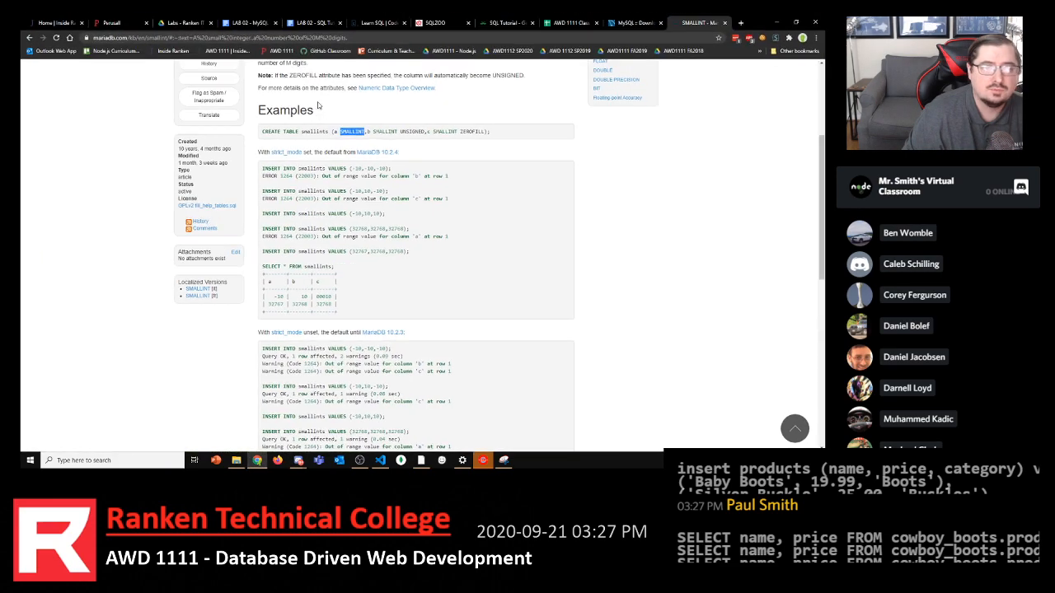
# Bring up the LAB 02 - SQL Tutorials document in the browser and select its PDF in the Downloads folder for sharing
pyautogui.click(492, 104)
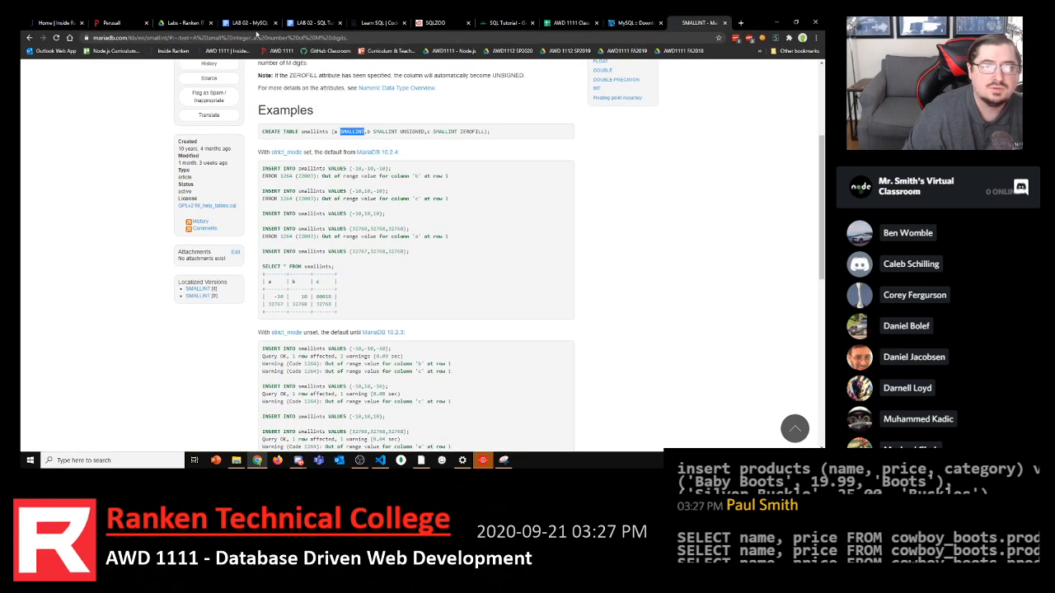
pyautogui.click(312, 23)
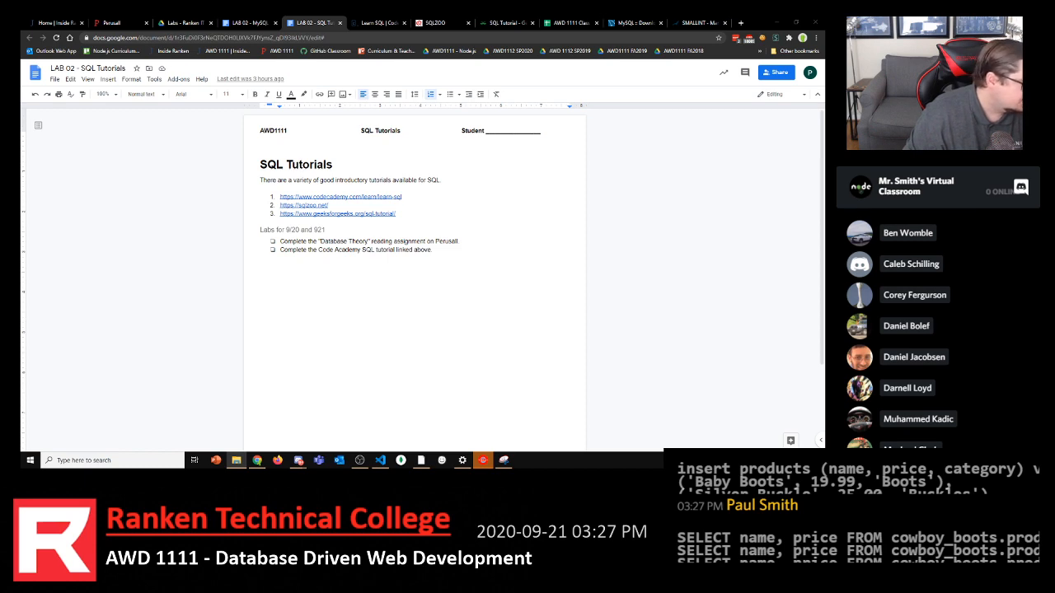
pyautogui.click(236, 460)
pyautogui.click(397, 213)
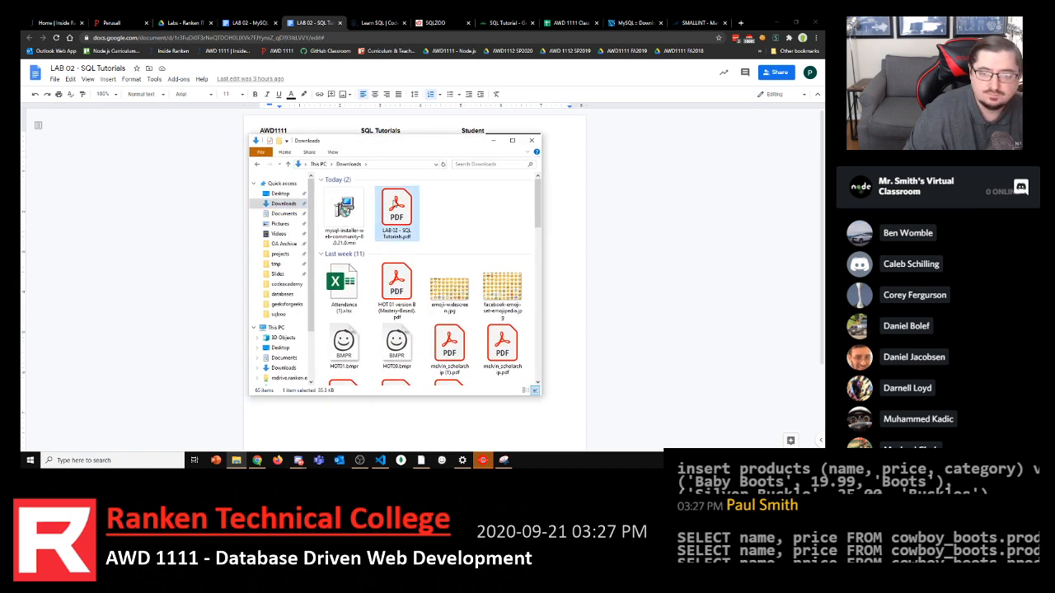
pyautogui.hotkey('alt', 'Tab')
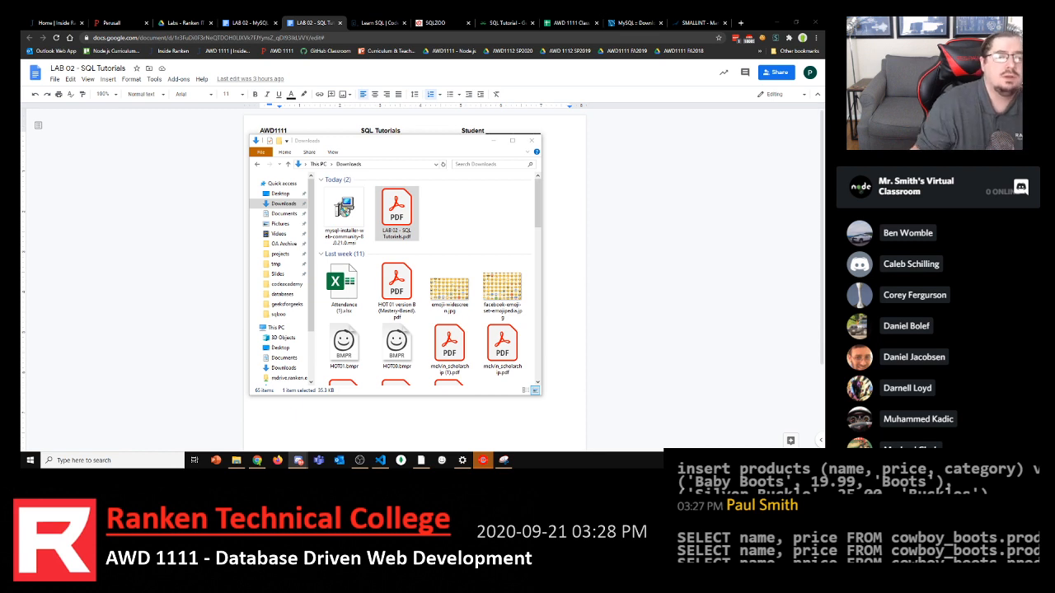
# Open the AWD 1111 FA 2020 Database-Driven Web Development course in Perusall and show its Database Theory assignment
pyautogui.click(116, 22)
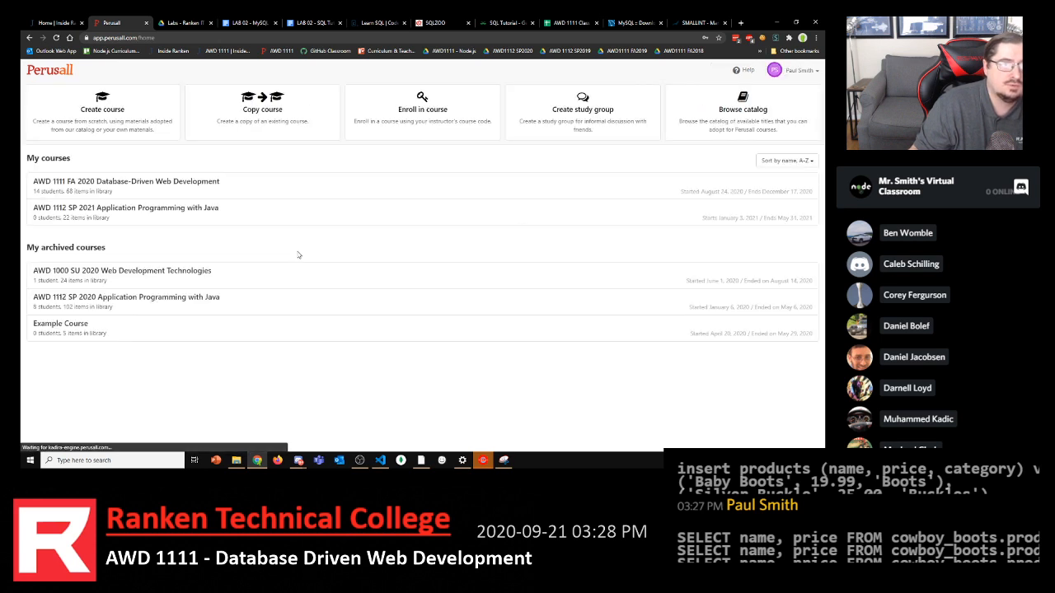
pyautogui.click(164, 189)
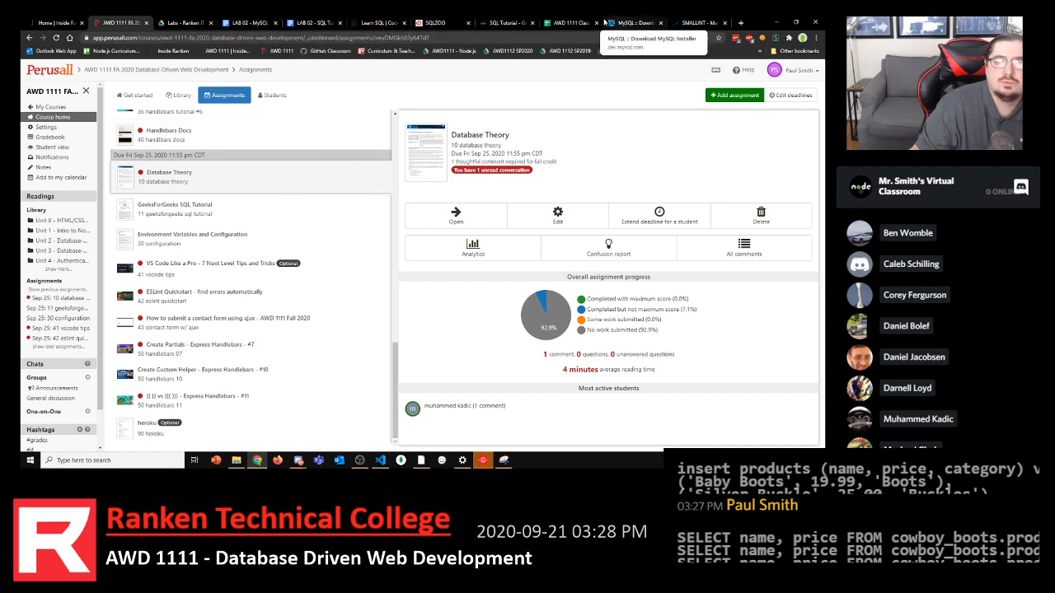
# Place the Codecademy Learn SQL page beside the Perusall course, check the September class schedule, and return to Learn SQL
pyautogui.moveTo(377, 23); pyautogui.dragTo(178, 25)
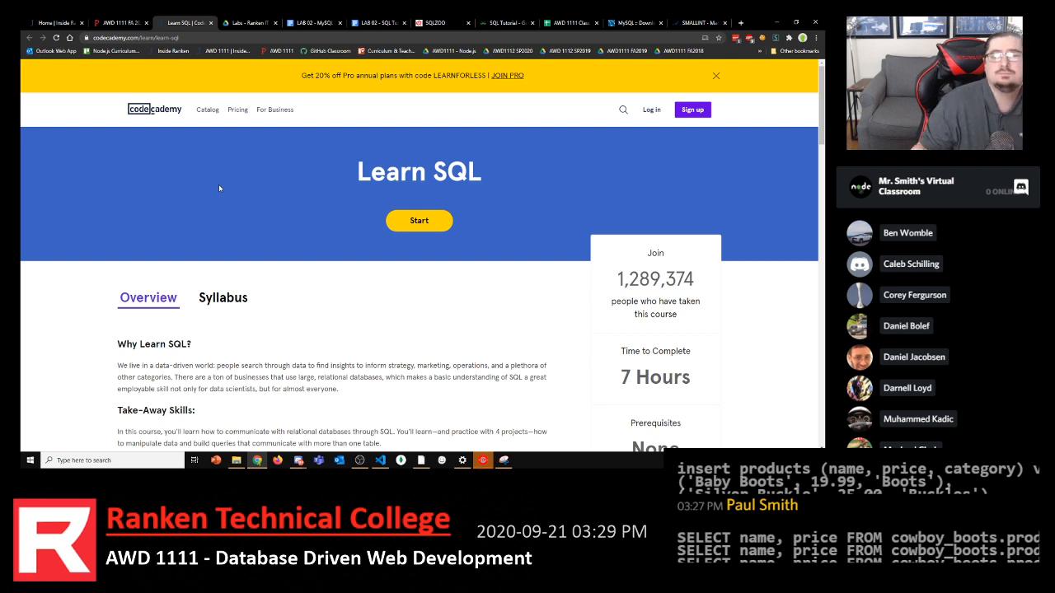
pyautogui.click(553, 21)
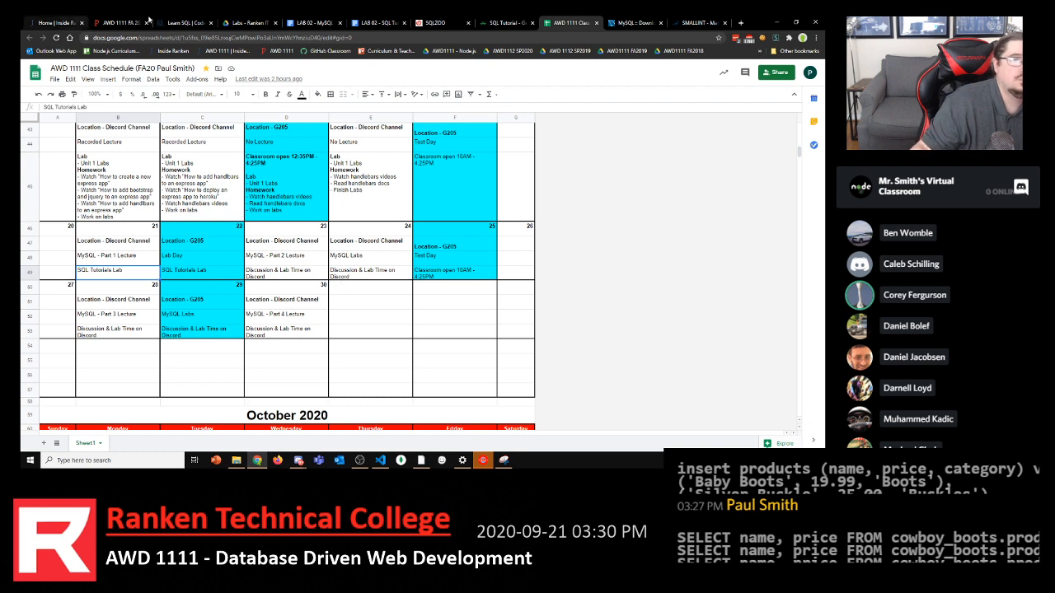
pyautogui.click(179, 22)
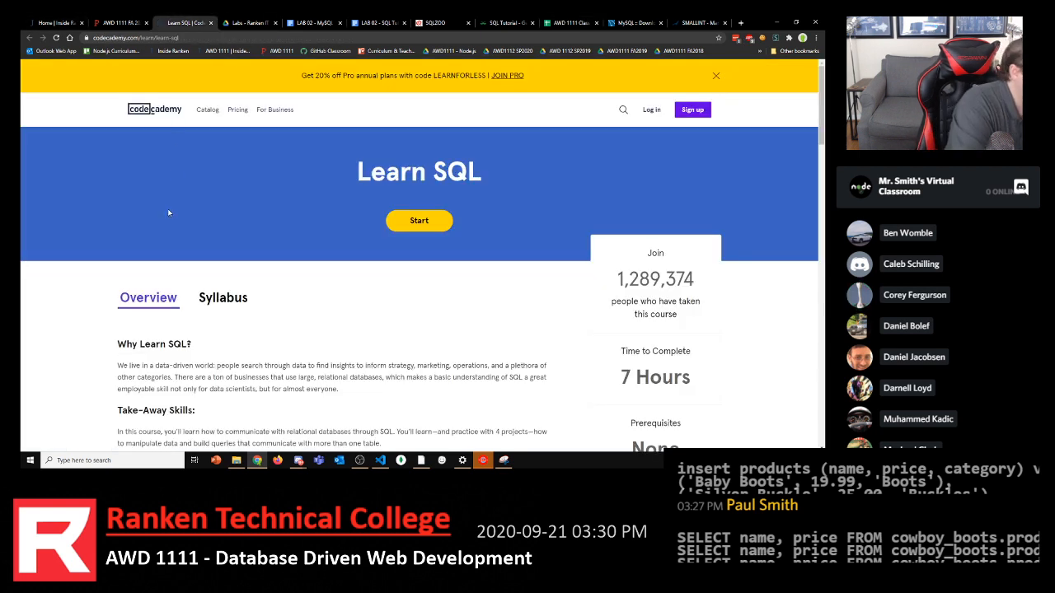